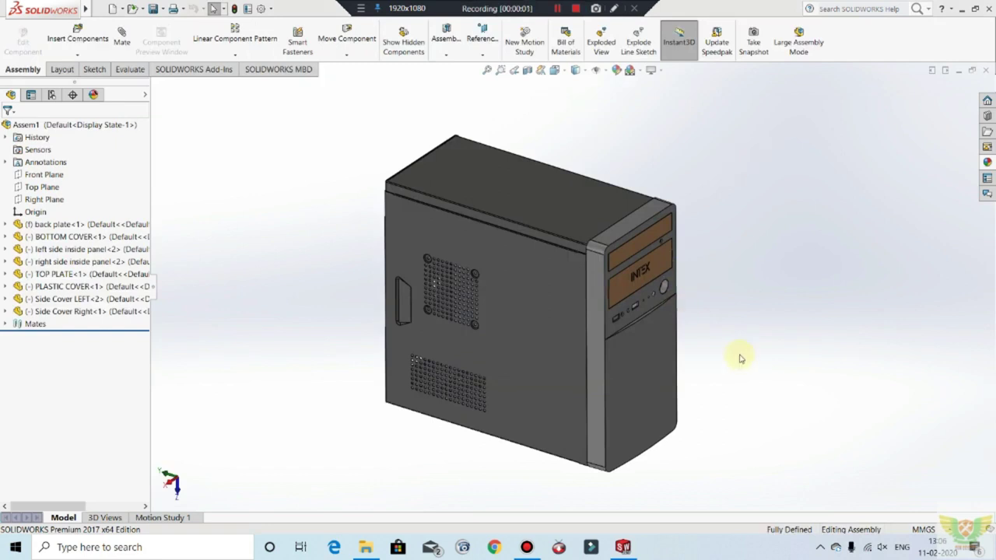
Orbit and zoom the computer-case assembly, then select Assem1 in the FeatureManager.
{"action": "mouse_move", "coordinate": [789, 260]}
{"action": "middle_mouse_down"}
{"action": "mouse_move", "coordinate": [842, 283]}
{"action": "mouse_move", "coordinate": [812, 217]}
{"action": "mouse_move", "coordinate": [874, 200]}
{"action": "mouse_move", "coordinate": [851, 245]}
{"action": "mouse_move", "coordinate": [738, 255]}
{"action": "mouse_move", "coordinate": [705, 270]}
{"action": "mouse_move", "coordinate": [734, 265]}
{"action": "mouse_move", "coordinate": [760, 291]}
{"action": "middle_mouse_up"}
{"action": "scroll", "coordinate": [646, 334], "scroll_direction": "down", "scroll_amount": 2}
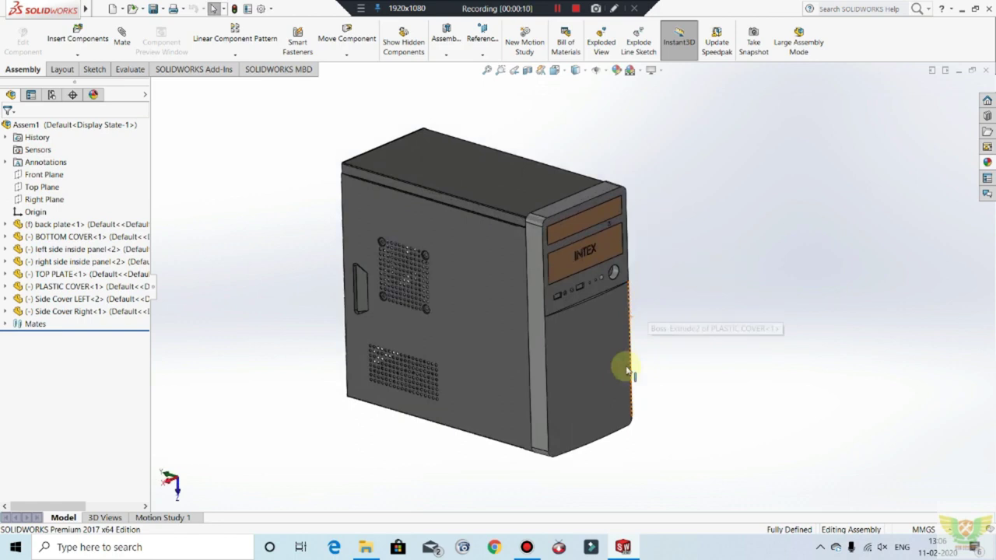
{"action": "scroll", "coordinate": [289, 211], "scroll_direction": "down", "scroll_amount": 2}
{"action": "scroll", "coordinate": [347, 167], "scroll_direction": "up", "scroll_amount": 2}
{"action": "scroll", "coordinate": [347, 167], "scroll_direction": "down", "scroll_amount": 2}
{"action": "mouse_move", "coordinate": [389, 189]}
{"action": "middle_mouse_down"}
{"action": "mouse_move", "coordinate": [400, 173]}
{"action": "mouse_move", "coordinate": [392, 193]}
{"action": "middle_mouse_up"}
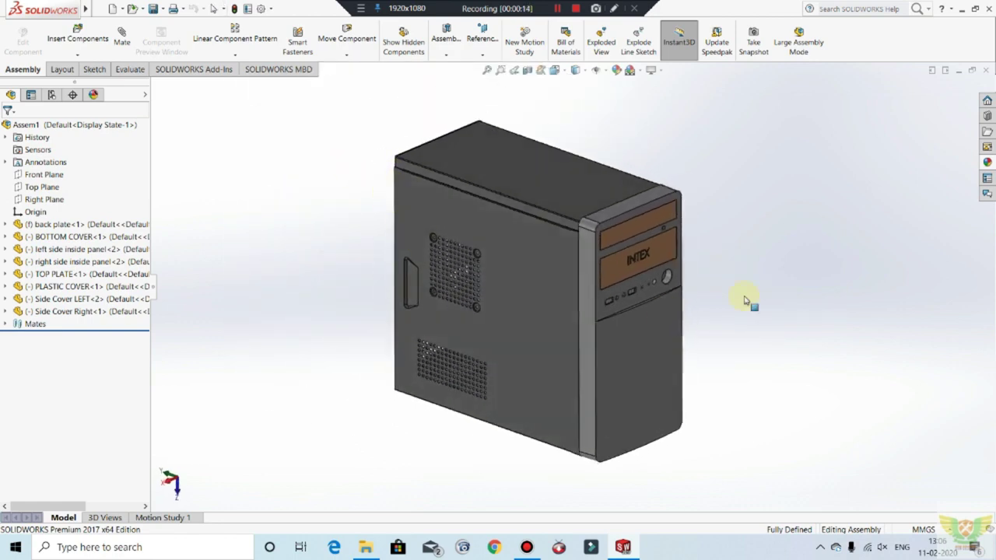
{"action": "left_click", "coordinate": [78, 125]}
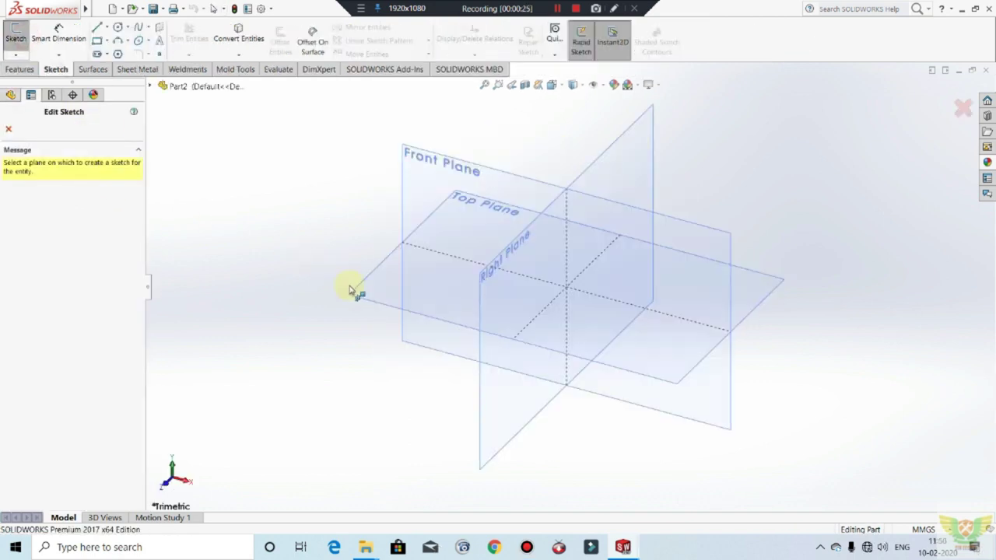
Start a sketch on the Top Plane and draw a center rectangle from the origin.
{"action": "left_click", "coordinate": [355, 290]}
{"action": "left_click", "coordinate": [558, 8]}
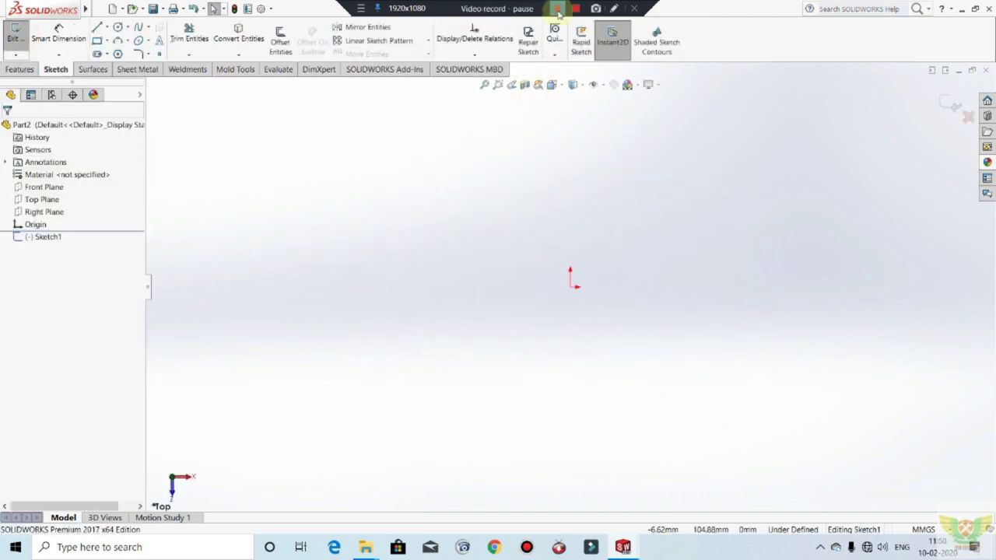
{"action": "left_click", "coordinate": [558, 8]}
{"action": "left_click", "coordinate": [111, 39]}
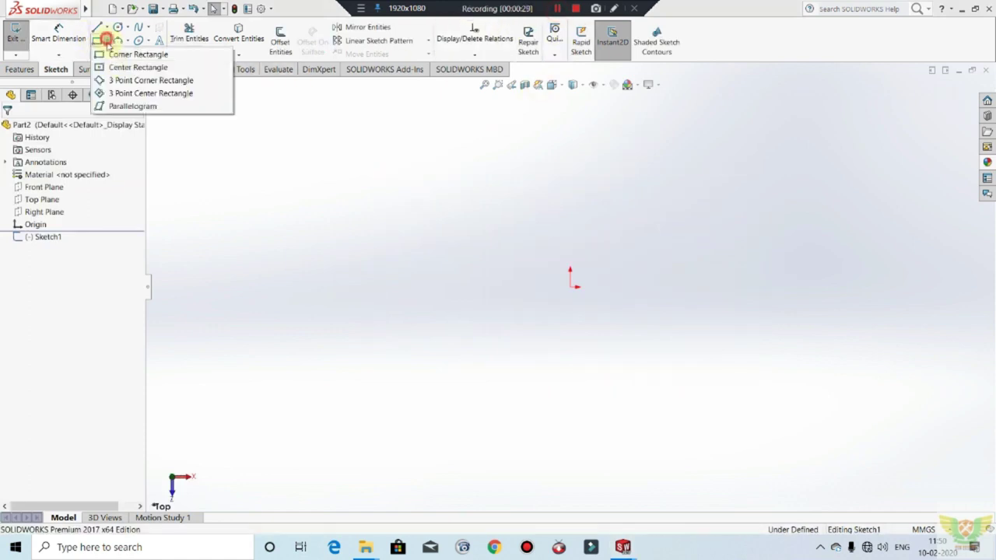
{"action": "left_click", "coordinate": [116, 66]}
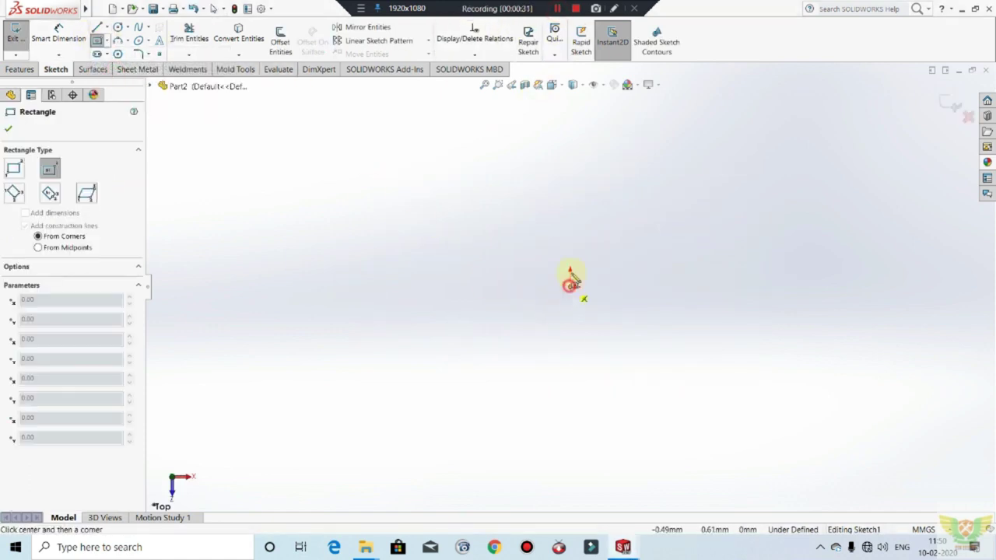
{"action": "left_click", "coordinate": [571, 285]}
{"action": "left_click", "coordinate": [649, 118]}
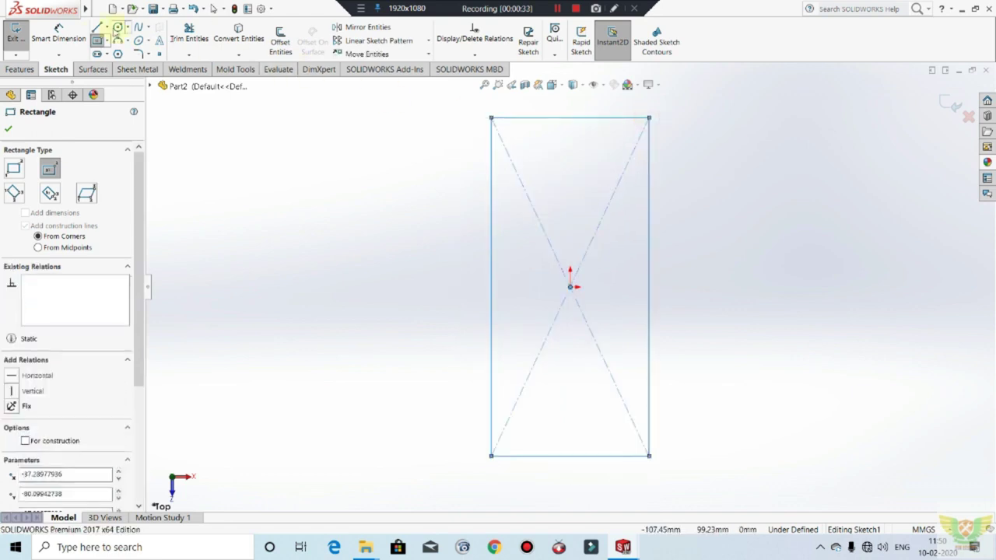
{"action": "key", "text": "Escape"}
Dimension the rectangle 335 mm tall and 170 mm wide, then exit the sketch.
{"action": "left_click", "coordinate": [491, 247]}
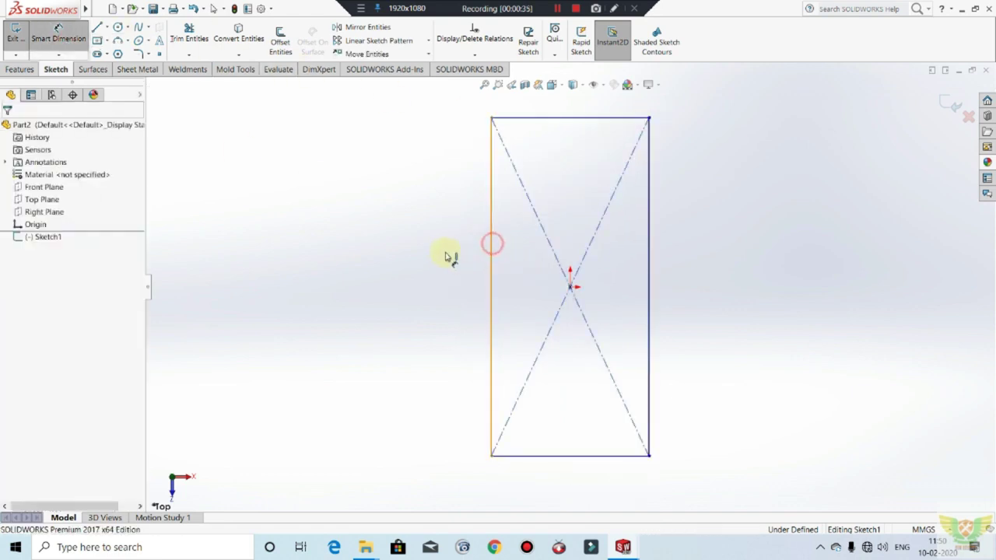
{"action": "left_click", "coordinate": [433, 260]}
{"action": "type", "text": "335"}
{"action": "key", "text": "Return"}
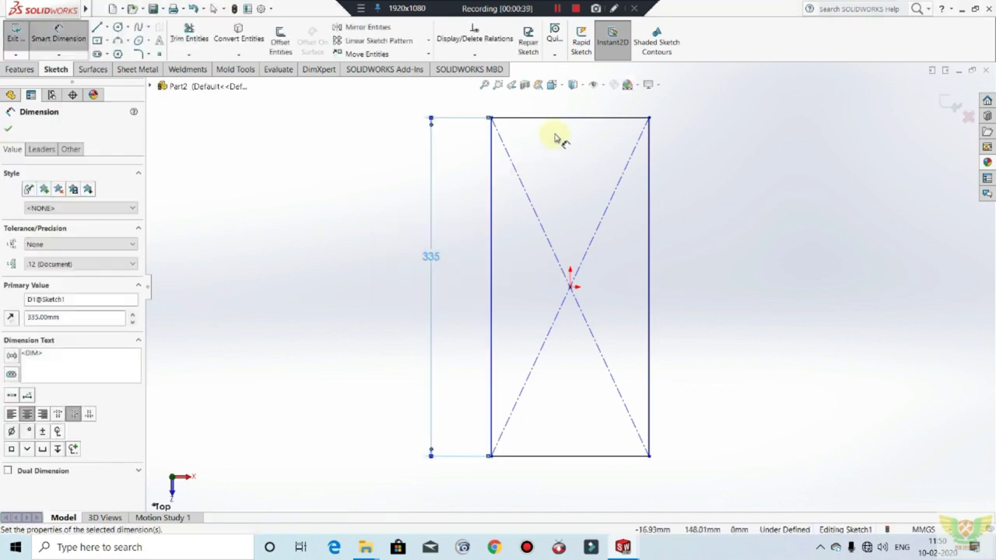
{"action": "left_click", "coordinate": [562, 118]}
{"action": "left_click", "coordinate": [567, 111]}
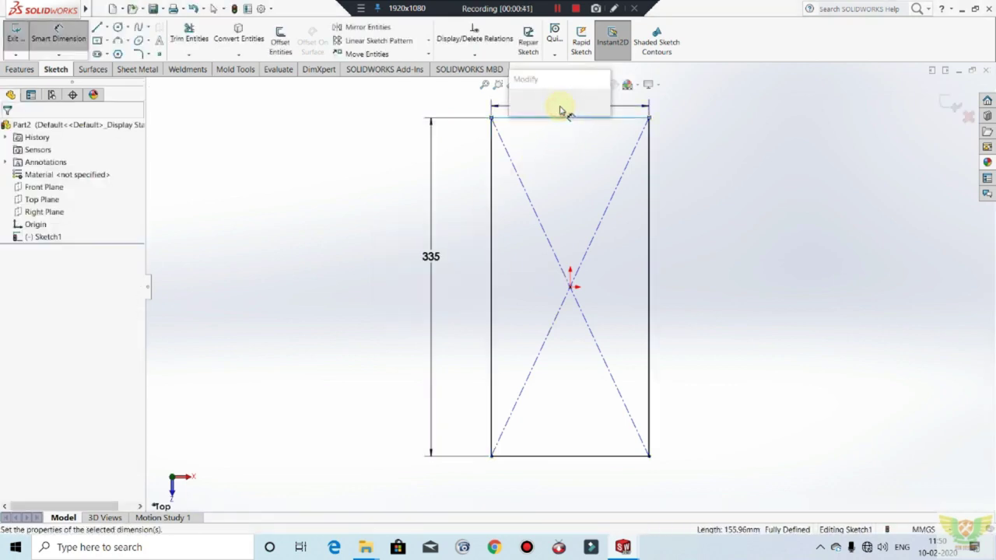
{"action": "type", "text": "170"}
{"action": "key", "text": "Return"}
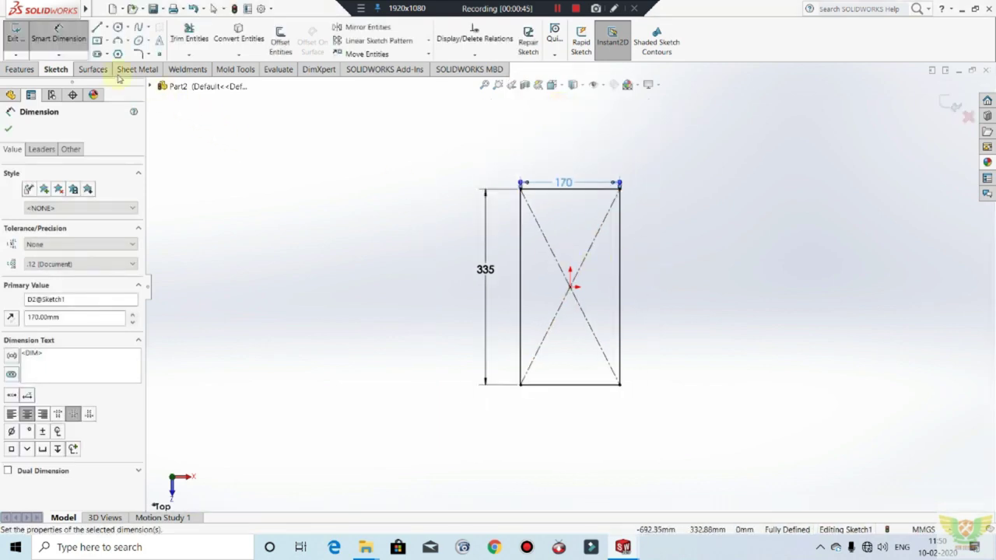
{"action": "left_click", "coordinate": [13, 51]}
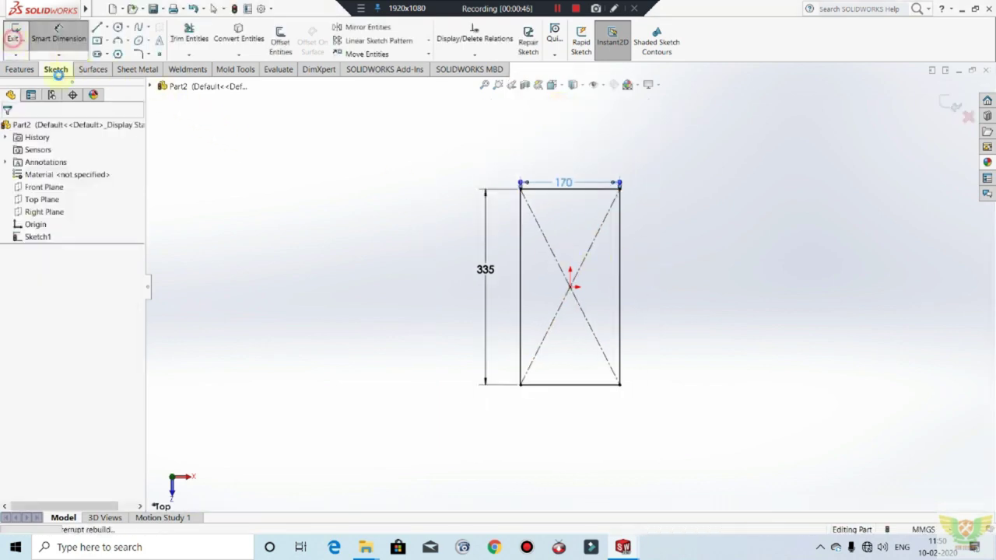
Create Base-Flange1 from the rectangle sketch with a 0.5 mm sheet thickness.
{"action": "left_click", "coordinate": [140, 68]}
{"action": "left_click", "coordinate": [17, 39]}
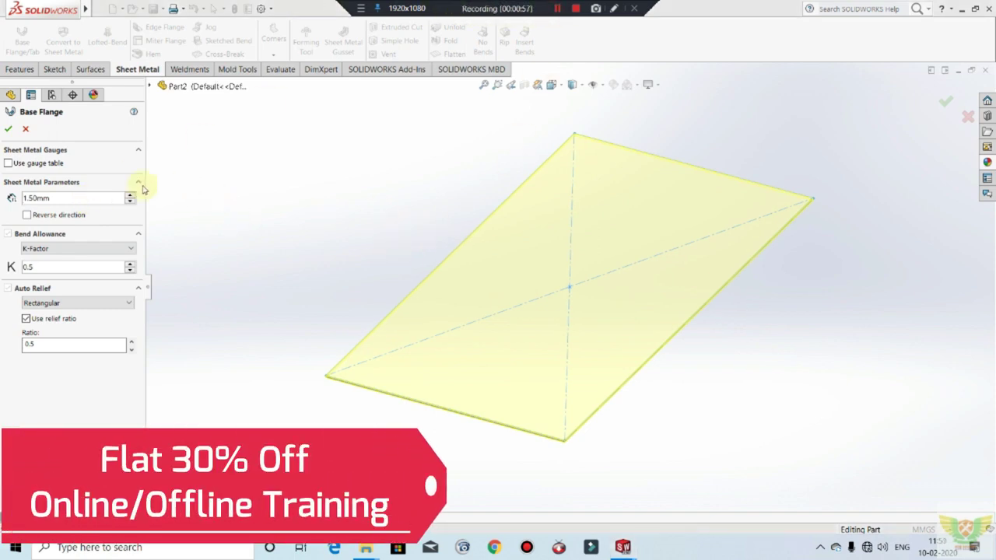
{"action": "double_click", "coordinate": [86, 202]}
{"action": "type", "text": "0.5"}
{"action": "key", "text": "Return"}
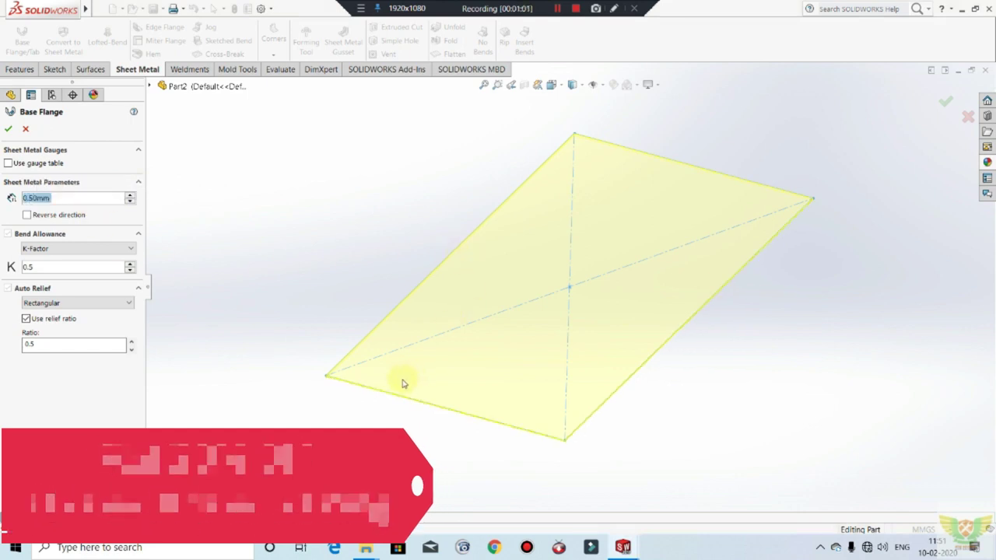
{"action": "left_click", "coordinate": [8, 129]}
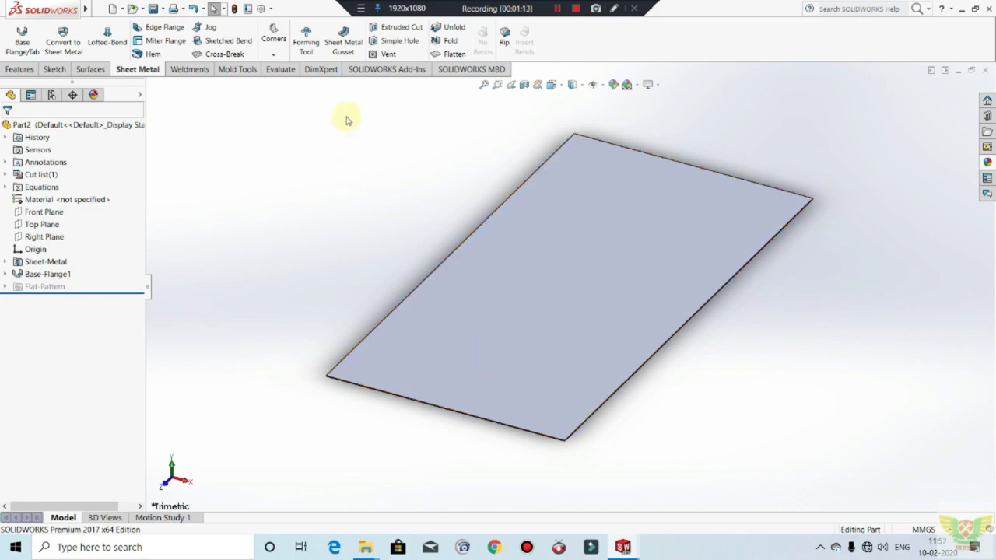
Start an edge flange on both long edges of the sheet with a 0.70 mm bend radius.
{"action": "left_click", "coordinate": [154, 30]}
{"action": "scroll", "coordinate": [420, 420], "scroll_direction": "down", "scroll_amount": 5}
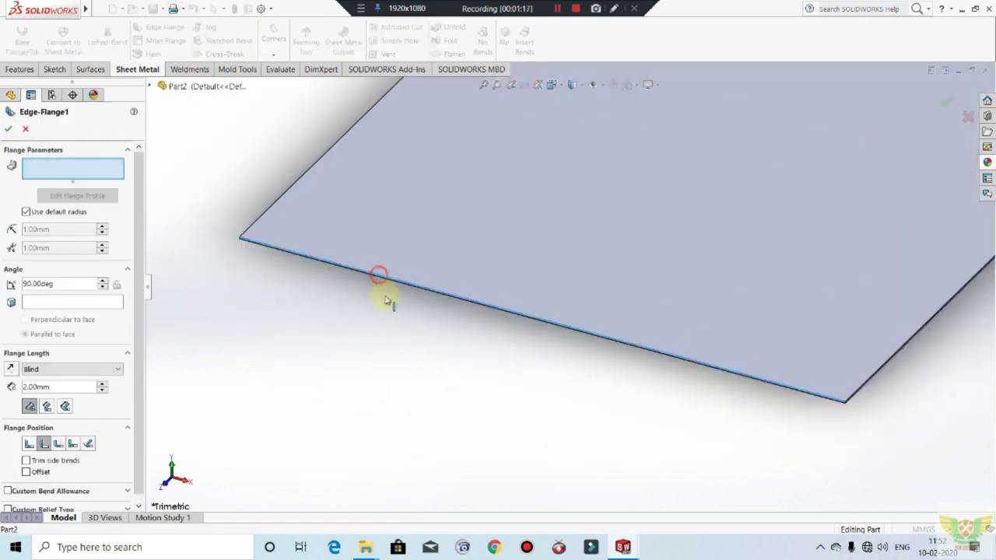
{"action": "left_click", "coordinate": [381, 281]}
{"action": "key", "text": "Escape"}
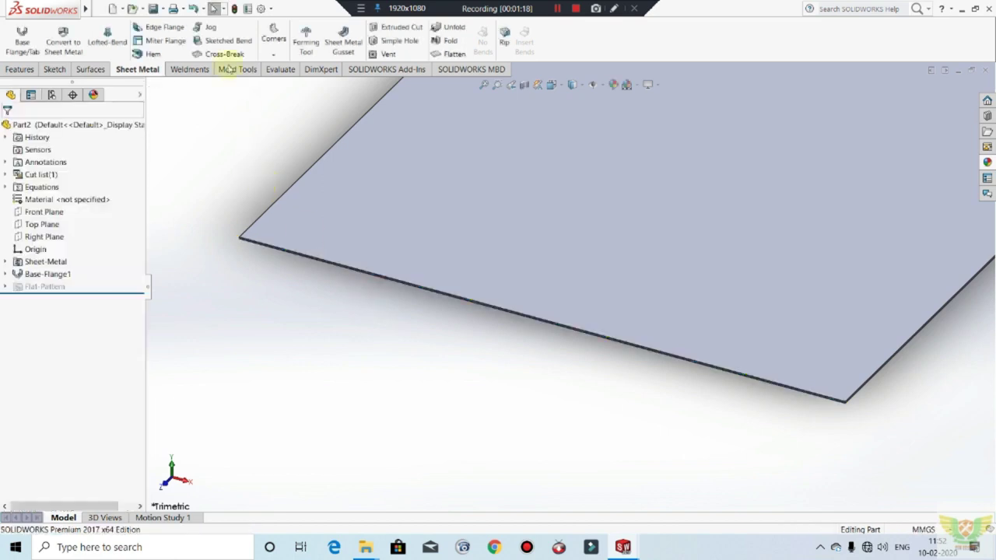
{"action": "left_click", "coordinate": [891, 365]}
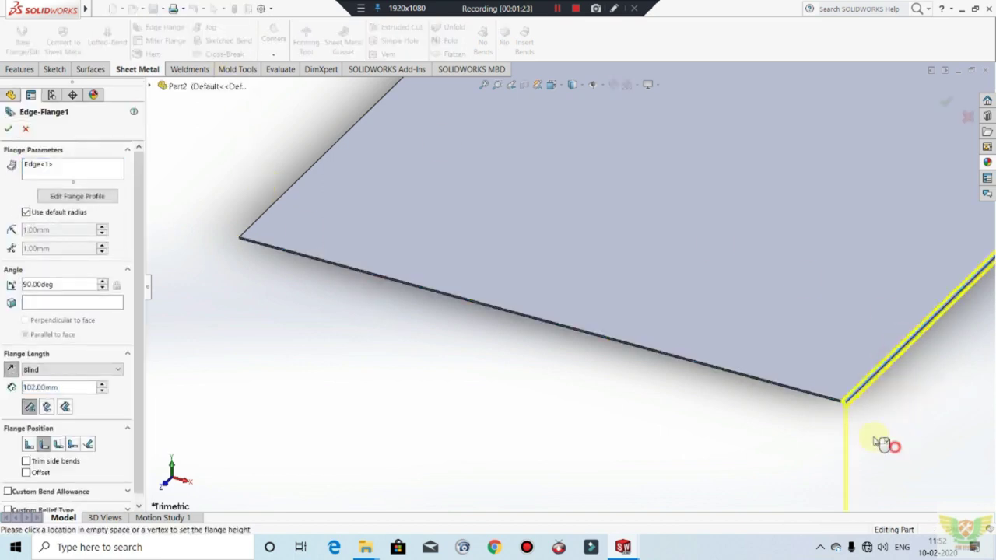
{"action": "left_click", "coordinate": [285, 197]}
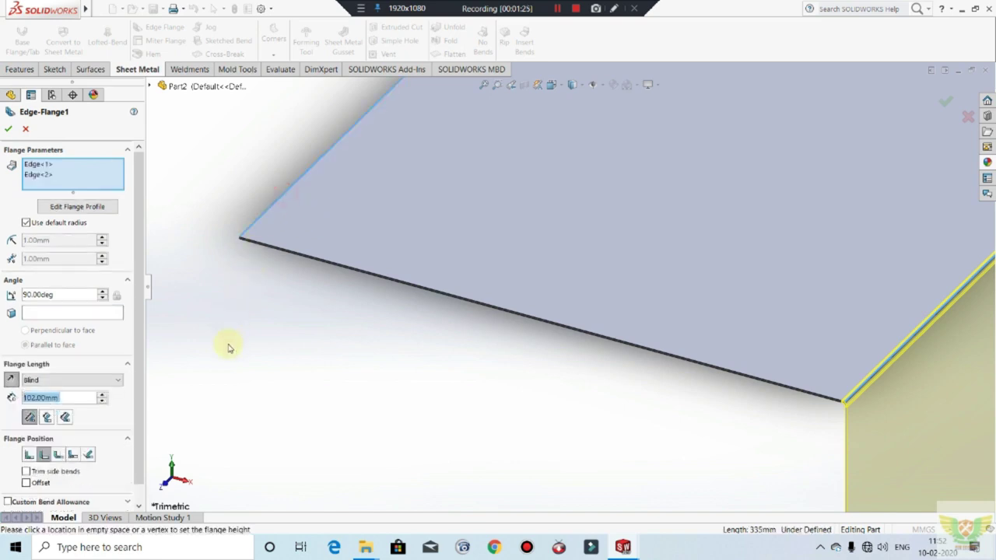
{"action": "left_click", "coordinate": [25, 223]}
{"action": "left_click", "coordinate": [59, 241]}
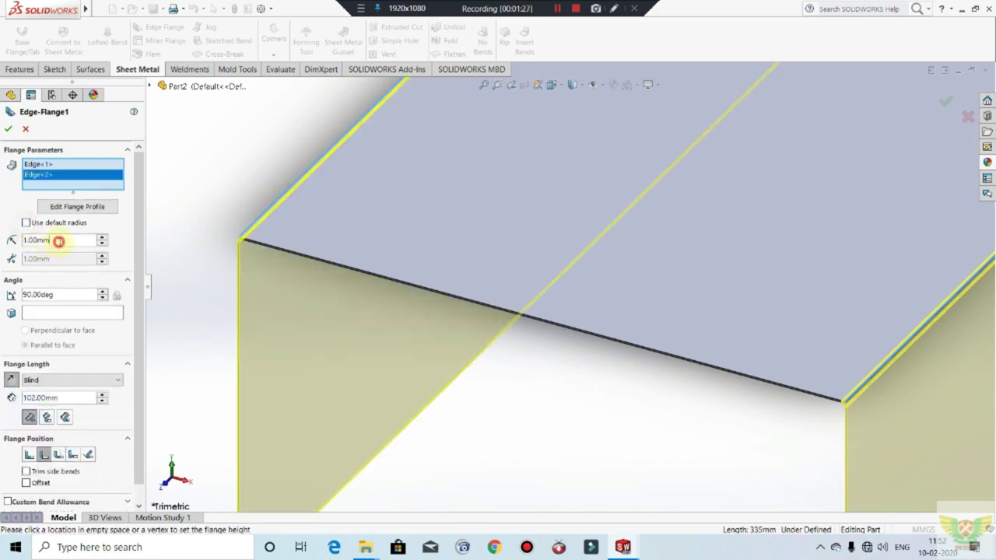
{"action": "type", "text": "0.7"}
{"action": "key", "text": "Return"}
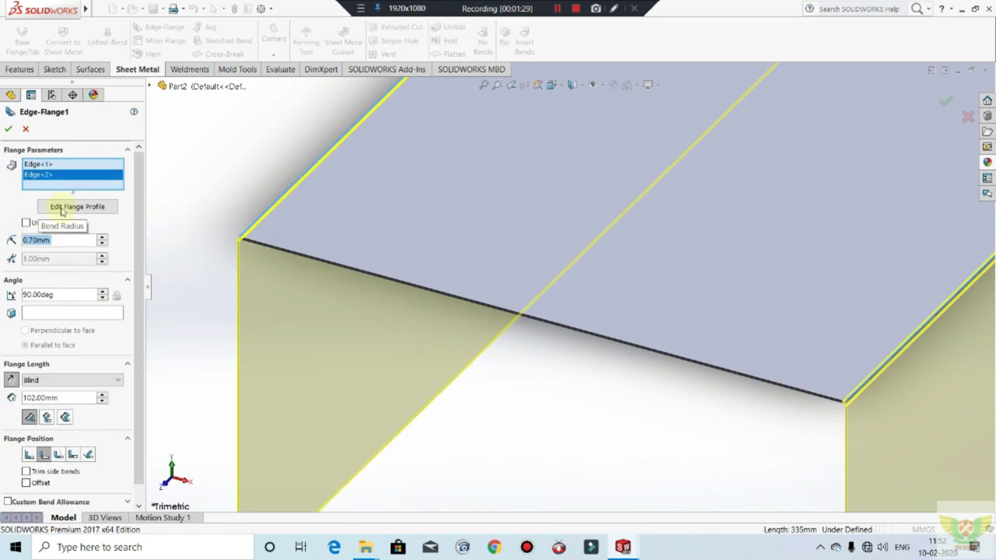
Set the edge flange length to 15 mm.
{"action": "scroll", "coordinate": [396, 267], "scroll_direction": "up", "scroll_amount": 5}
{"action": "scroll", "coordinate": [397, 269], "scroll_direction": "up", "scroll_amount": 2}
{"action": "scroll", "coordinate": [868, 308], "scroll_direction": "down", "scroll_amount": 2}
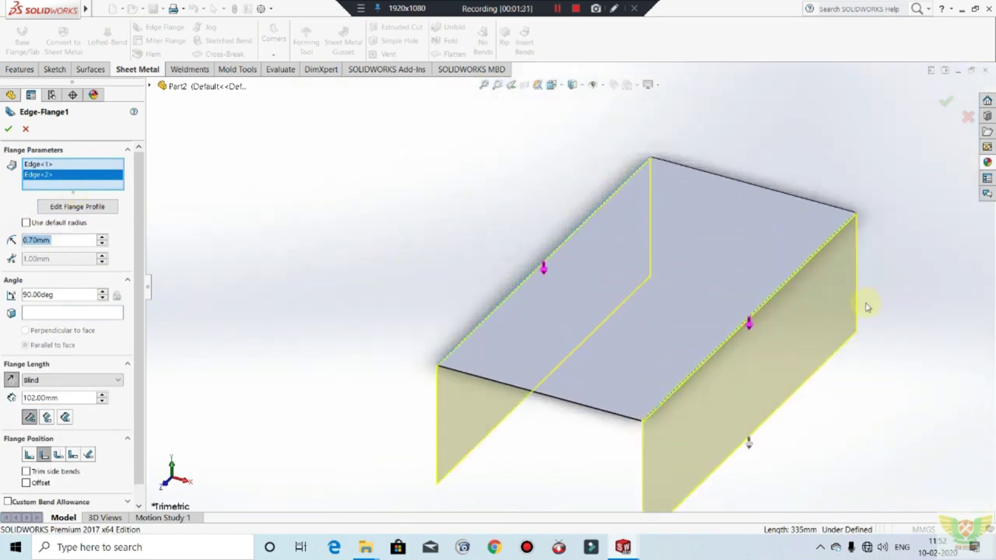
{"action": "scroll", "coordinate": [868, 308], "scroll_direction": "up", "scroll_amount": 1}
{"action": "scroll", "coordinate": [490, 429], "scroll_direction": "down", "scroll_amount": 3}
{"action": "scroll", "coordinate": [506, 412], "scroll_direction": "up", "scroll_amount": 2}
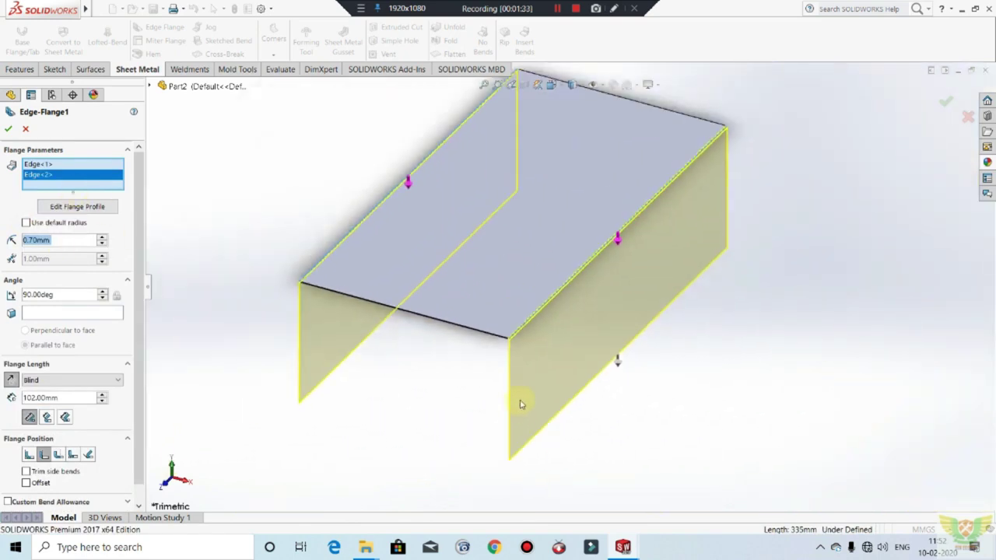
{"action": "type", "text": "15"}
{"action": "key", "text": "Return"}
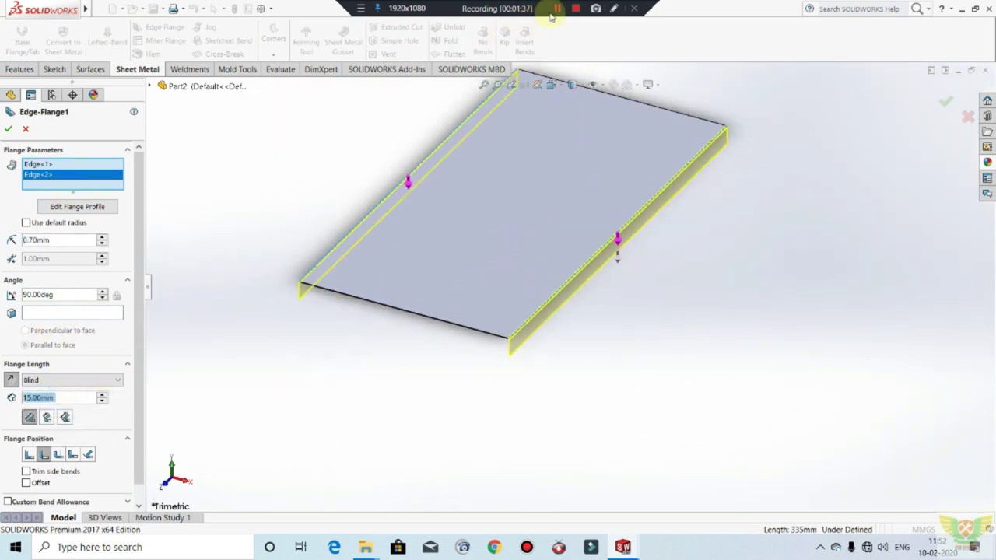
{"action": "middle_click_drag", "start_coordinate": [391, 56], "coordinate": [402, 168], "text": "ctrl"}
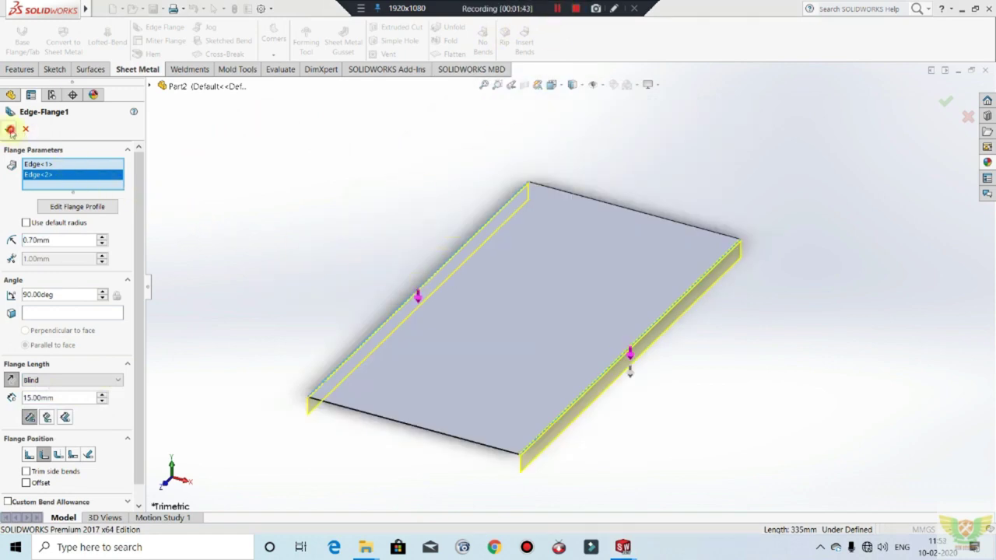
Accept the 15 mm long-edge flanges and orbit the plate to a flatter angle.
{"action": "left_click", "coordinate": [386, 261]}
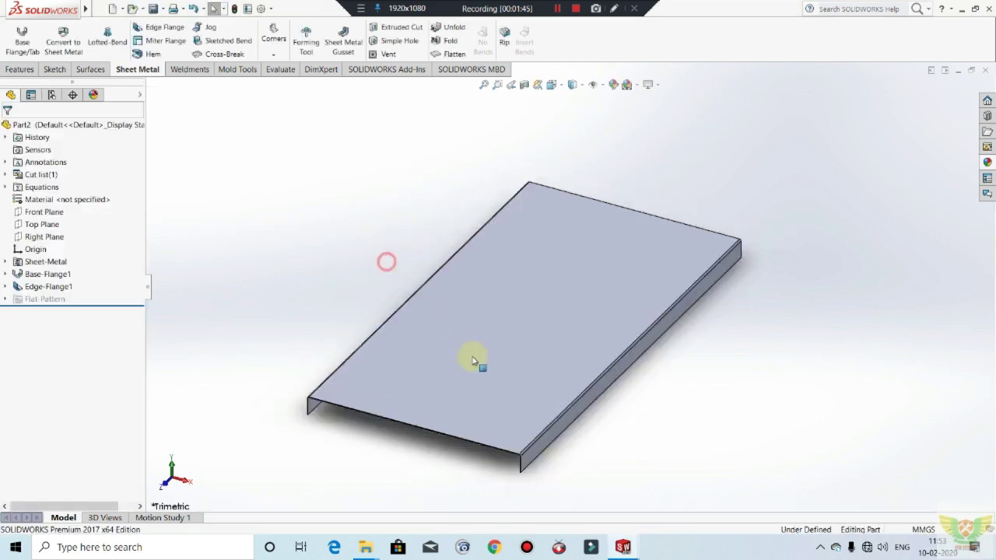
{"action": "mouse_move", "coordinate": [495, 360]}
{"action": "middle_mouse_down"}
{"action": "mouse_move", "coordinate": [499, 223]}
{"action": "mouse_move", "coordinate": [513, 373]}
{"action": "mouse_move", "coordinate": [540, 362]}
{"action": "mouse_move", "coordinate": [552, 326]}
{"action": "mouse_move", "coordinate": [534, 325]}
{"action": "mouse_move", "coordinate": [597, 391]}
{"action": "mouse_move", "coordinate": [618, 392]}
{"action": "middle_mouse_up"}
{"action": "scroll", "coordinate": [525, 298], "scroll_direction": "down", "scroll_amount": 5}
{"action": "scroll", "coordinate": [513, 287], "scroll_direction": "down", "scroll_amount": 3}
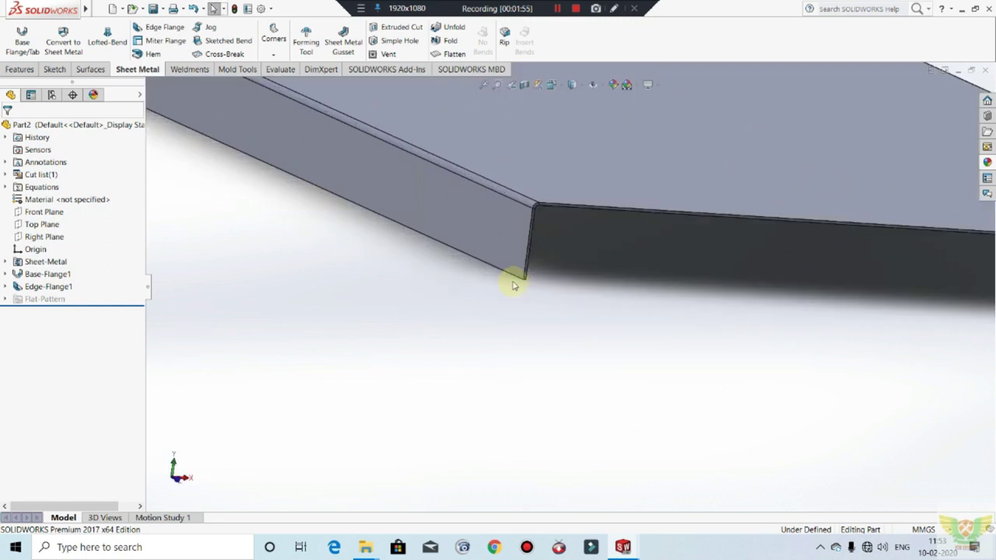
{"action": "scroll", "coordinate": [474, 303], "scroll_direction": "down", "scroll_amount": 1}
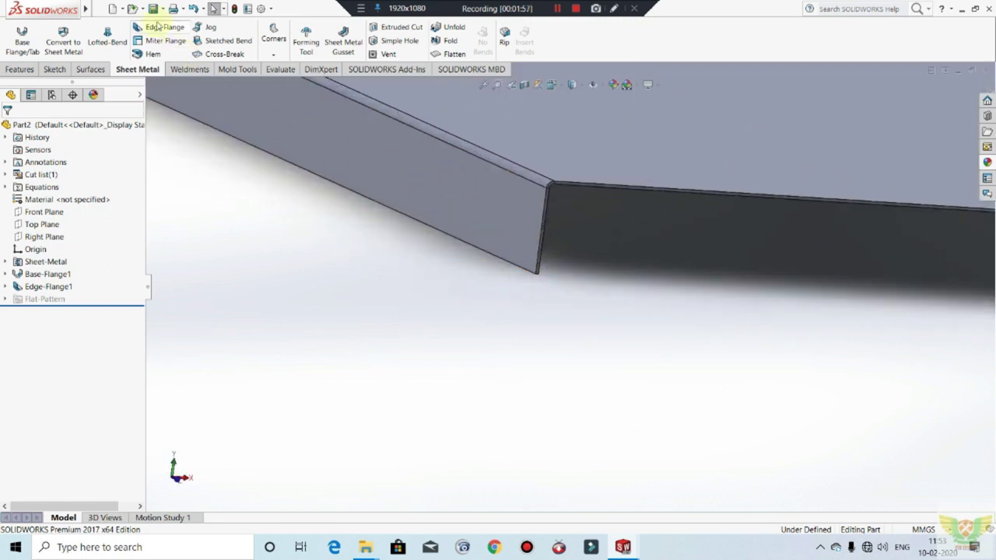
Start a second edge flange on two opposite edges of the plate.
{"action": "left_click", "coordinate": [158, 27]}
{"action": "left_click", "coordinate": [519, 265]}
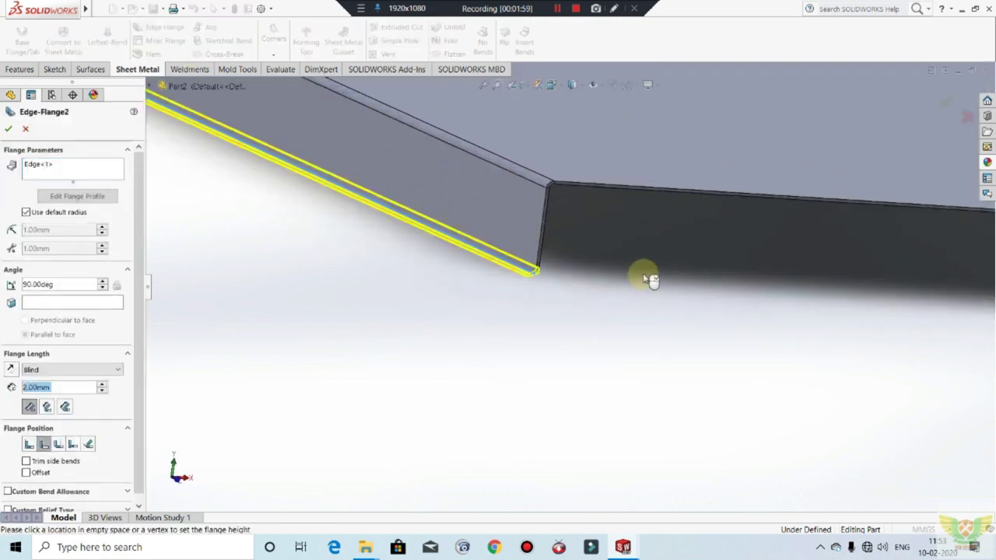
{"action": "scroll", "coordinate": [471, 334], "scroll_direction": "up", "scroll_amount": 5}
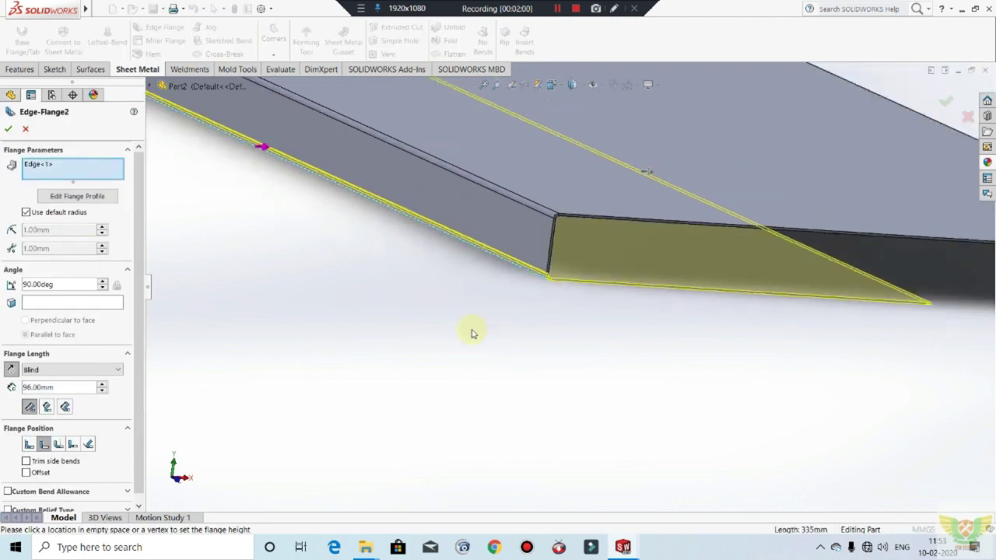
{"action": "mouse_move", "coordinate": [661, 318]}
{"action": "middle_mouse_down"}
{"action": "mouse_move", "coordinate": [625, 313]}
{"action": "mouse_move", "coordinate": [684, 300]}
{"action": "middle_mouse_up"}
{"action": "scroll", "coordinate": [685, 299], "scroll_direction": "down", "scroll_amount": 3}
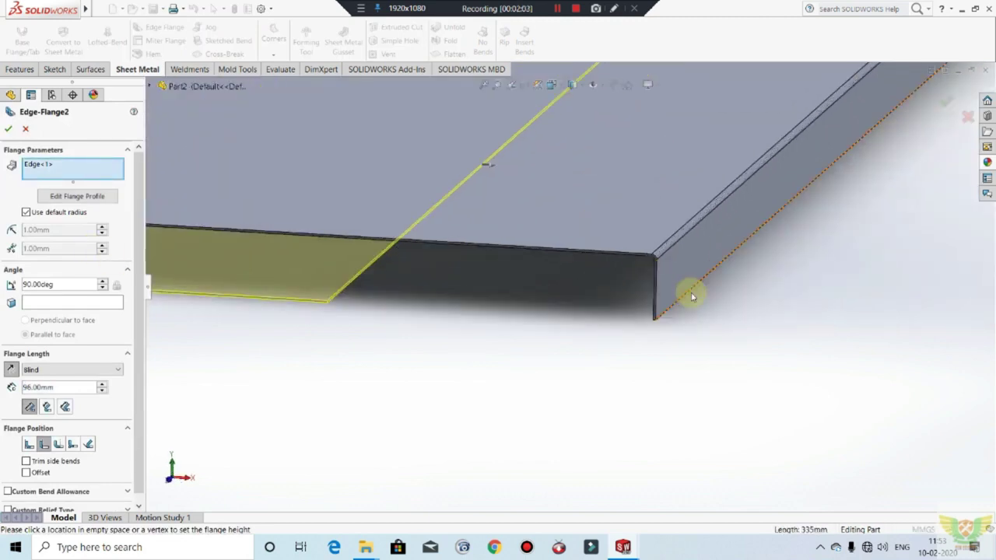
{"action": "left_click", "coordinate": [691, 290]}
{"action": "scroll", "coordinate": [518, 333], "scroll_direction": "up", "scroll_amount": 3}
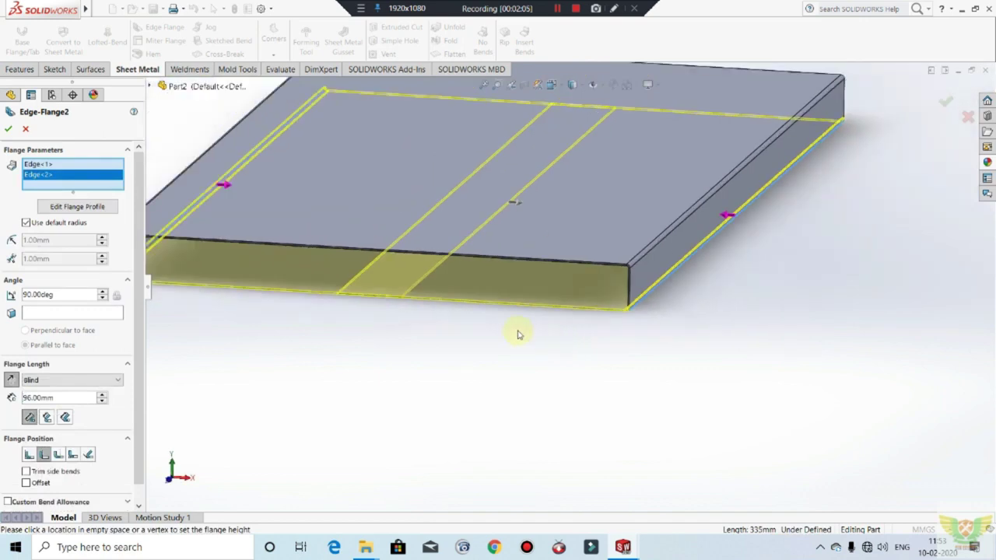
{"action": "scroll", "coordinate": [518, 334], "scroll_direction": "up", "scroll_amount": 2}
Give the flanges a 0.70 mm bend radius and 7 mm length, and confirm.
{"action": "left_click", "coordinate": [27, 223]}
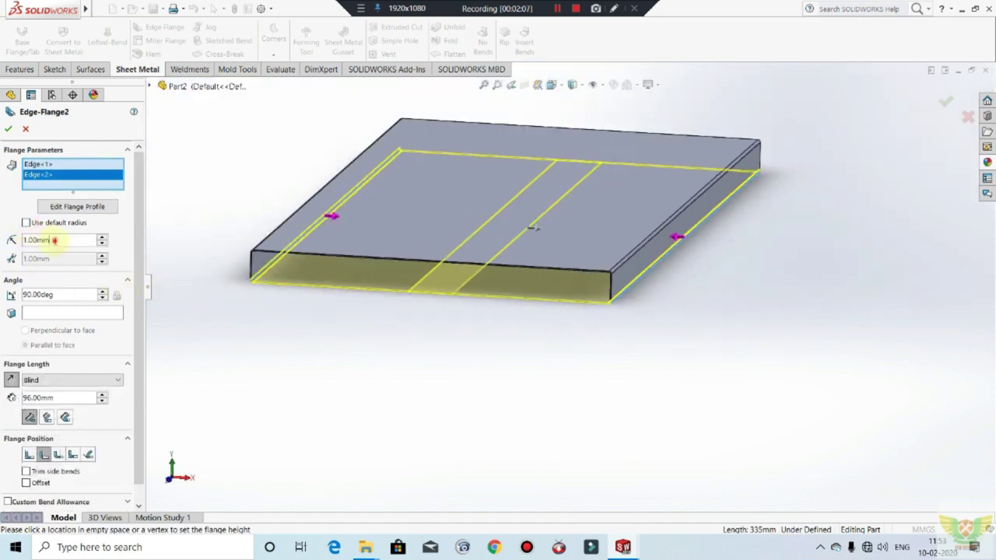
{"action": "scroll", "coordinate": [55, 241], "scroll_direction": "down", "scroll_amount": 2}
{"action": "scroll", "coordinate": [55, 241], "scroll_direction": "down", "scroll_amount": 1}
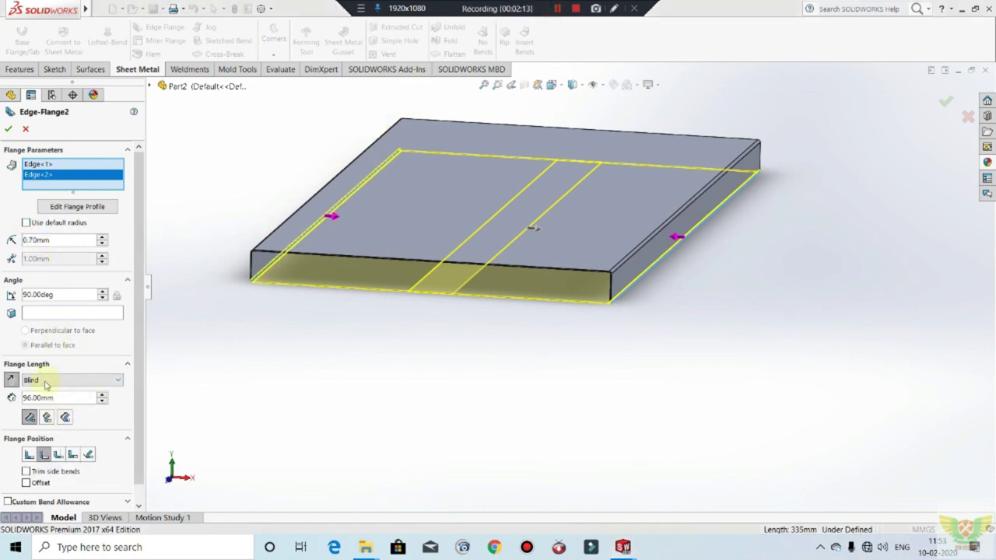
{"action": "double_click", "coordinate": [57, 398]}
{"action": "type", "text": "7"}
{"action": "key", "text": "Return"}
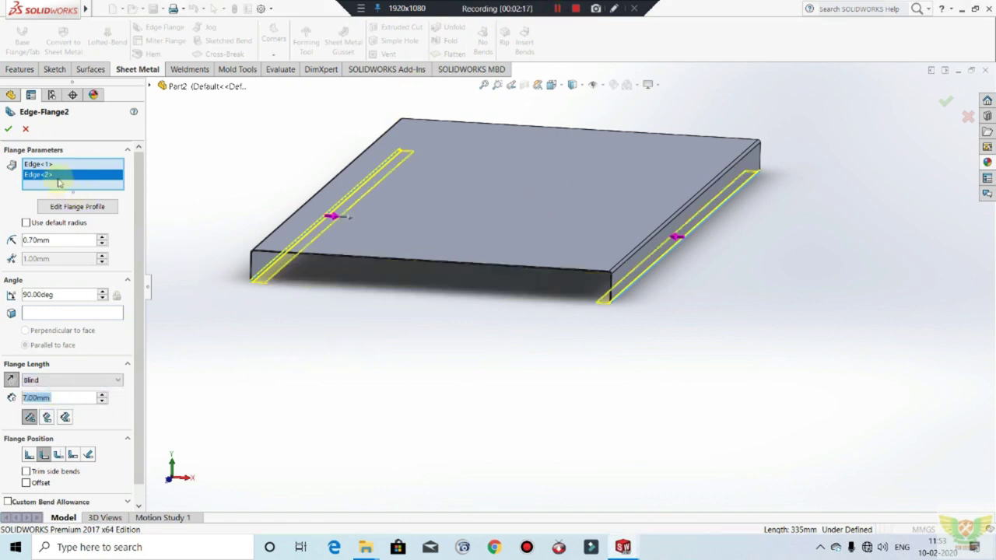
{"action": "left_click", "coordinate": [9, 130]}
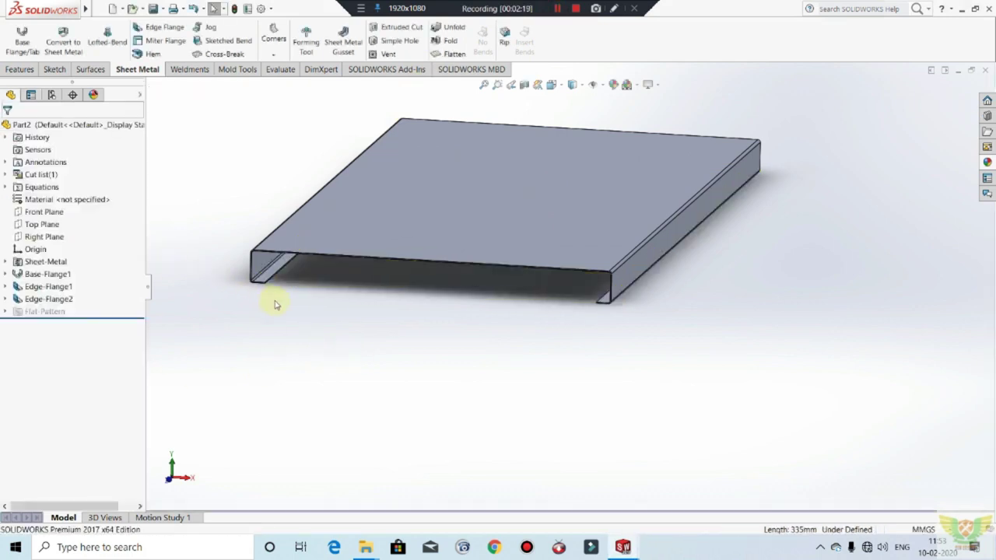
Select the first edge and the far corner edge for a third edge flange.
{"action": "scroll", "coordinate": [277, 316], "scroll_direction": "down", "scroll_amount": 5}
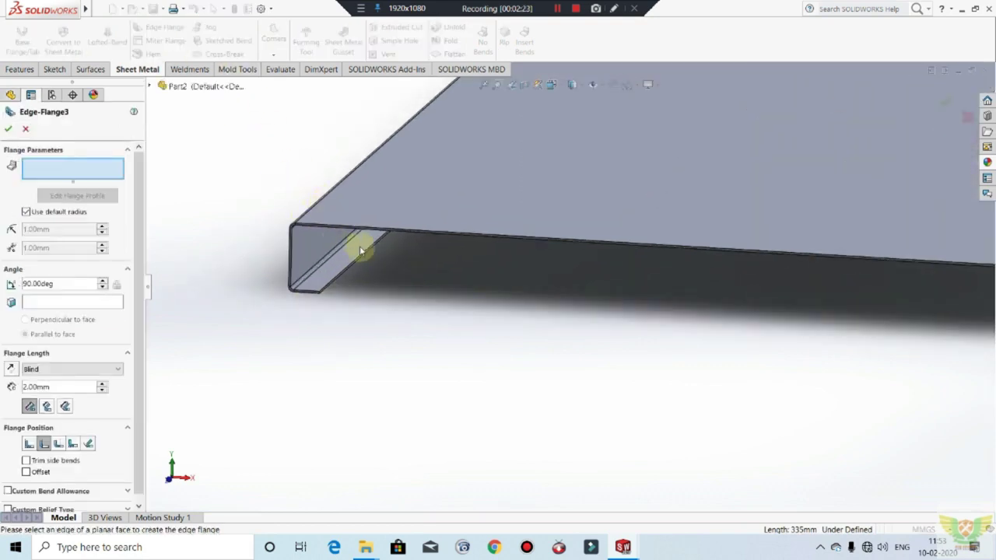
{"action": "left_click", "coordinate": [350, 271]}
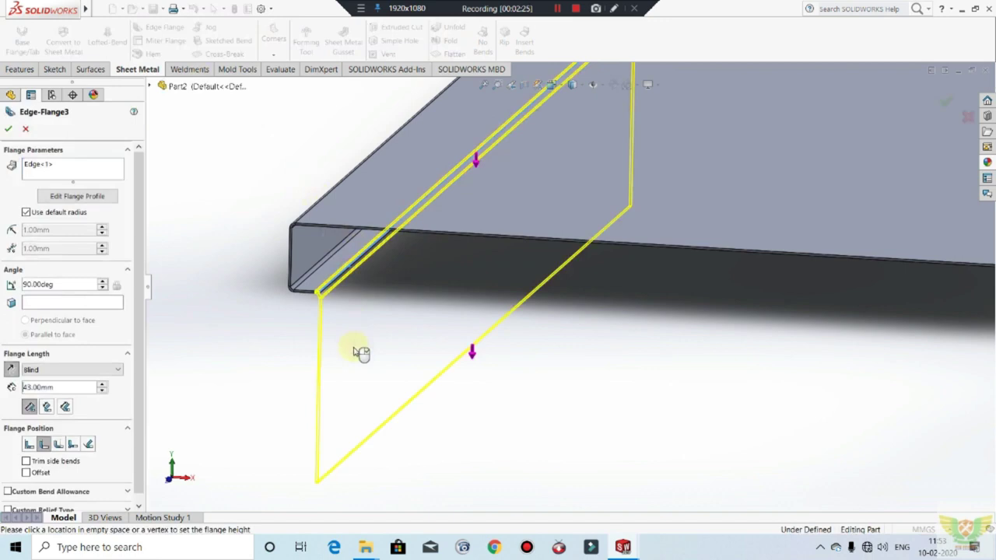
{"action": "scroll", "coordinate": [533, 373], "scroll_direction": "up", "scroll_amount": 1}
{"action": "scroll", "coordinate": [533, 374], "scroll_direction": "up", "scroll_amount": 1}
{"action": "scroll", "coordinate": [793, 306], "scroll_direction": "down", "scroll_amount": 1}
{"action": "scroll", "coordinate": [809, 315], "scroll_direction": "down", "scroll_amount": 1}
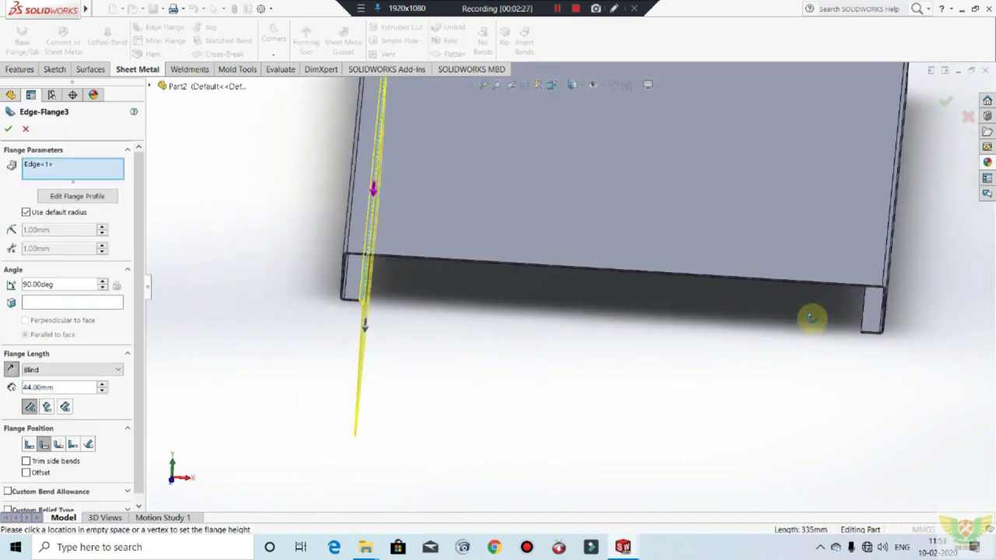
{"action": "scroll", "coordinate": [825, 318], "scroll_direction": "down", "scroll_amount": 2}
{"action": "scroll", "coordinate": [856, 319], "scroll_direction": "down", "scroll_amount": 1}
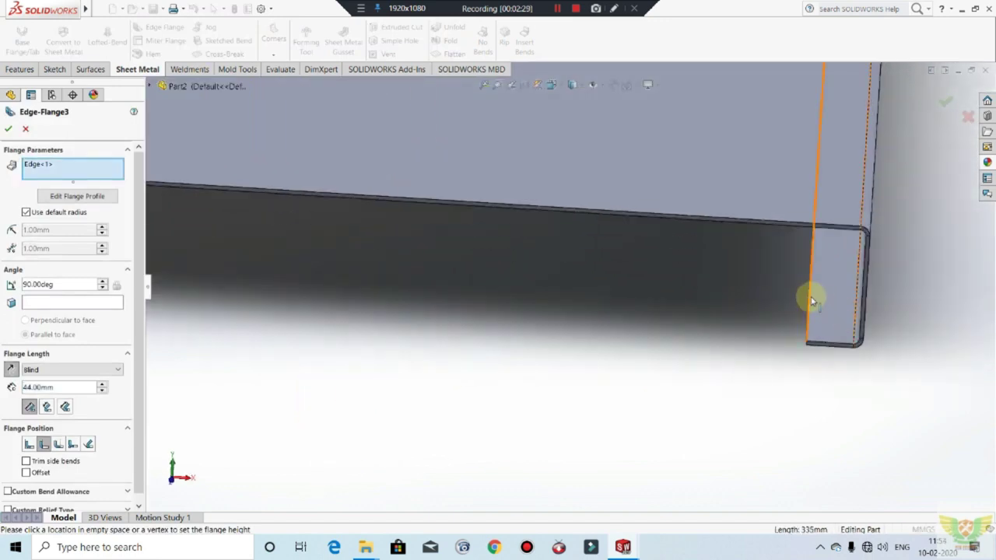
{"action": "left_click", "coordinate": [812, 301]}
{"action": "scroll", "coordinate": [773, 389], "scroll_direction": "up", "scroll_amount": 1}
{"action": "scroll", "coordinate": [776, 389], "scroll_direction": "up", "scroll_amount": 2}
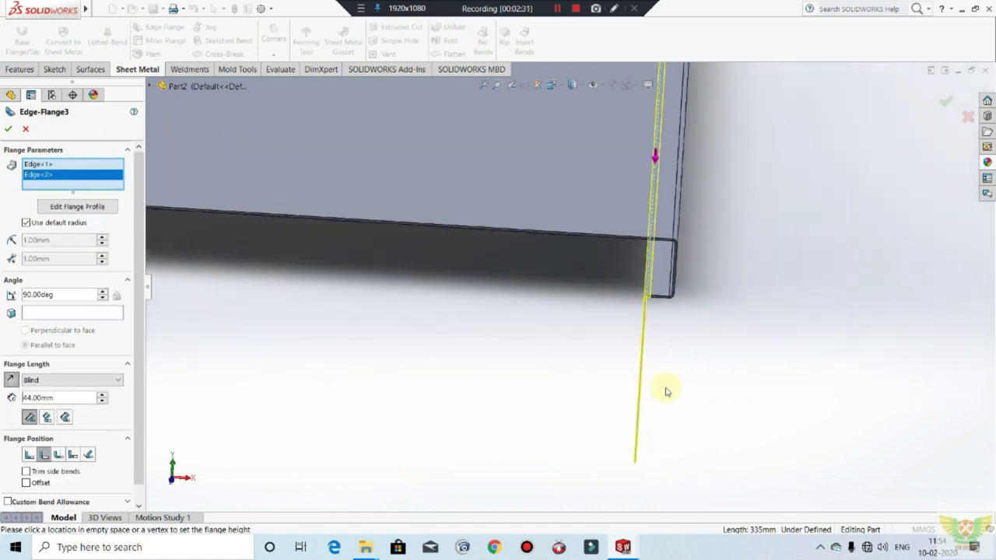
{"action": "scroll", "coordinate": [607, 381], "scroll_direction": "up", "scroll_amount": 2}
{"action": "scroll", "coordinate": [537, 351], "scroll_direction": "up", "scroll_amount": 2}
{"action": "scroll", "coordinate": [436, 304], "scroll_direction": "up", "scroll_amount": 1}
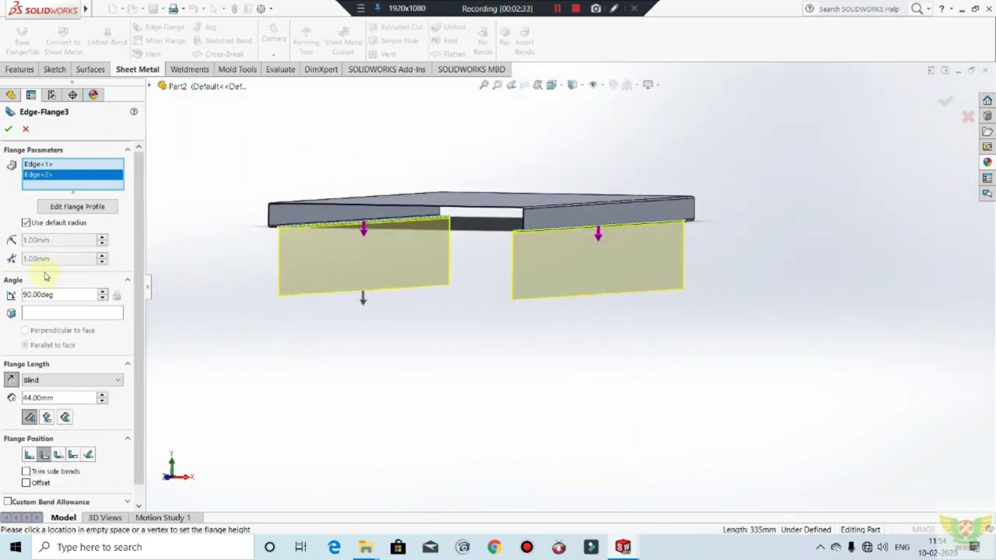
Set a 0.70 mm bend radius and a 10 mm flange length.
{"action": "left_click", "coordinate": [26, 226]}
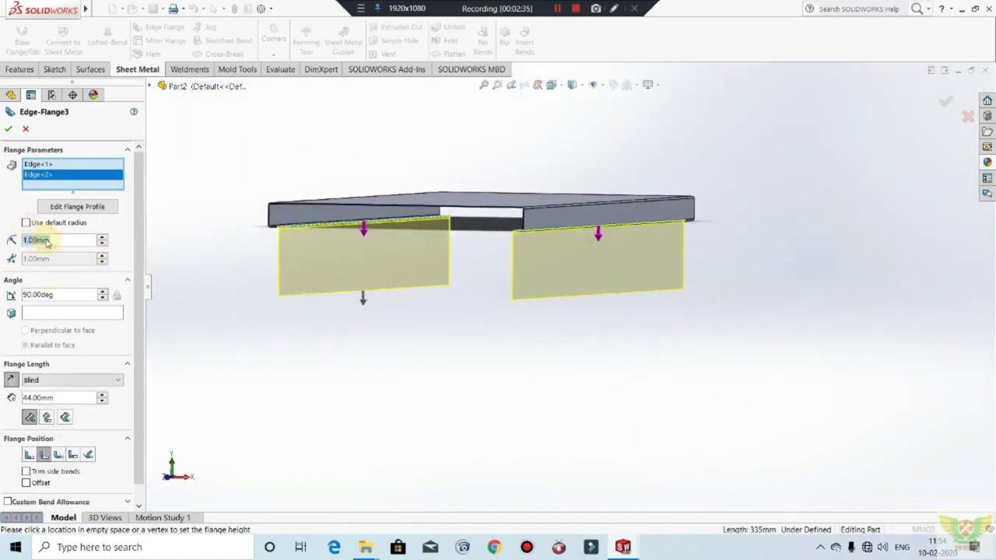
{"action": "type", "text": "0.7"}
{"action": "key", "text": "Return"}
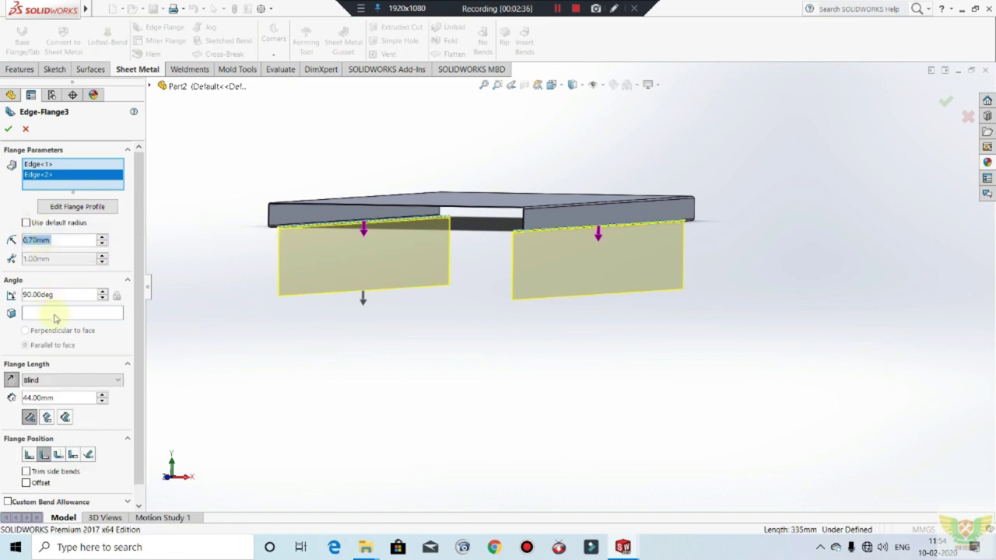
{"action": "type", "text": "10"}
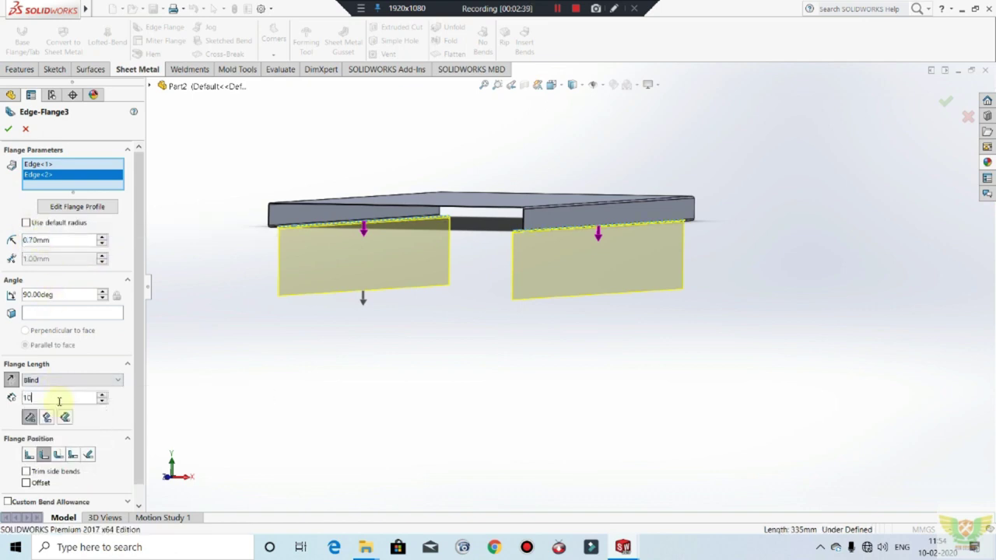
{"action": "key", "text": "Return"}
Accept the 10 mm flanges and orbit the part to inspect them.
{"action": "middle_click_drag", "start_coordinate": [289, 240], "coordinate": [427, 233]}
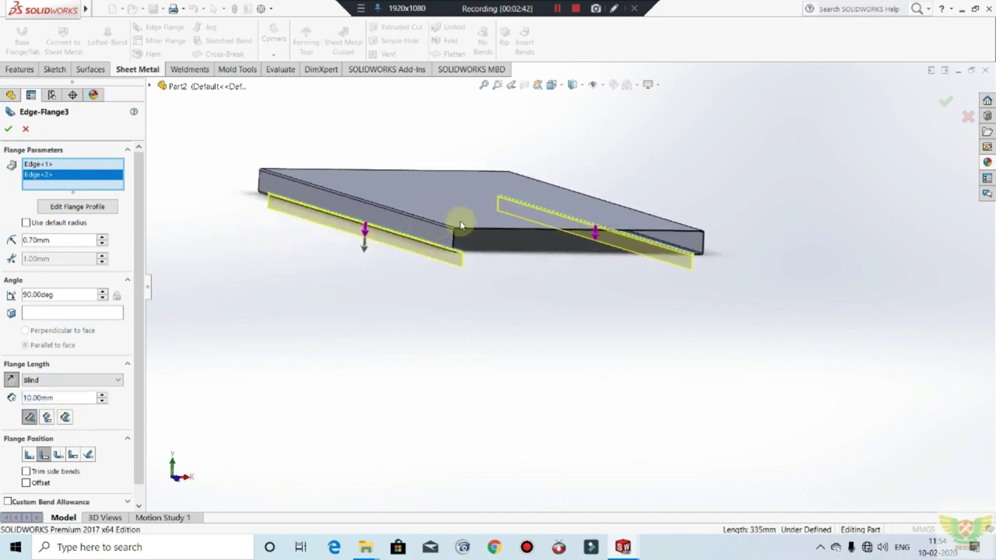
{"action": "left_click", "coordinate": [11, 129]}
{"action": "mouse_move", "coordinate": [475, 273]}
{"action": "middle_mouse_down"}
{"action": "mouse_move", "coordinate": [509, 287]}
{"action": "mouse_move", "coordinate": [459, 302]}
{"action": "mouse_move", "coordinate": [522, 234]}
{"action": "mouse_move", "coordinate": [617, 280]}
{"action": "mouse_move", "coordinate": [476, 293]}
{"action": "mouse_move", "coordinate": [507, 231]}
{"action": "mouse_move", "coordinate": [511, 260]}
{"action": "mouse_move", "coordinate": [457, 279]}
{"action": "middle_mouse_up"}
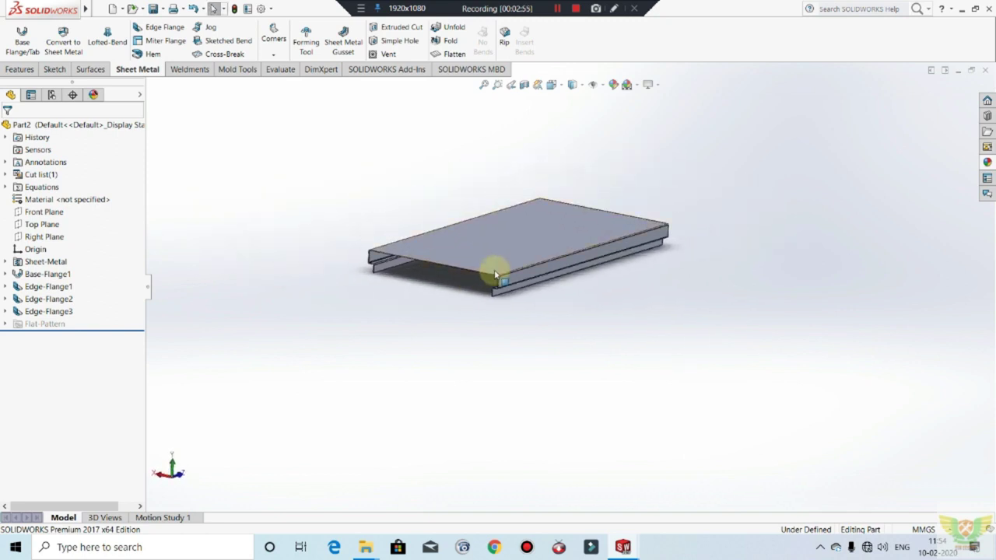
{"action": "scroll", "coordinate": [476, 277], "scroll_direction": "down", "scroll_amount": 1}
{"action": "scroll", "coordinate": [473, 273], "scroll_direction": "down", "scroll_amount": 3}
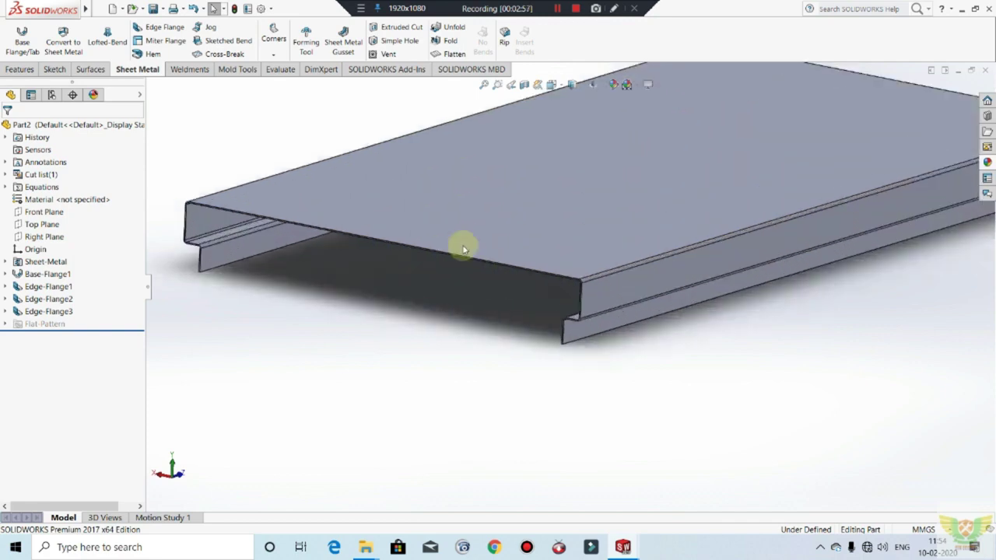
Start an edge flange on the front top edge with 0.70 mm radius and 10 mm length.
{"action": "left_click", "coordinate": [152, 28]}
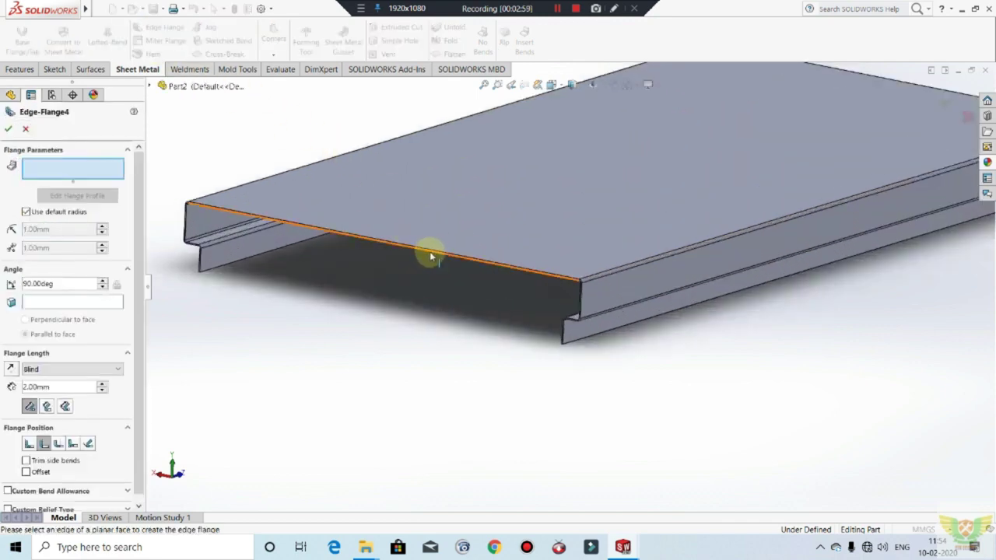
{"action": "left_click", "coordinate": [435, 250]}
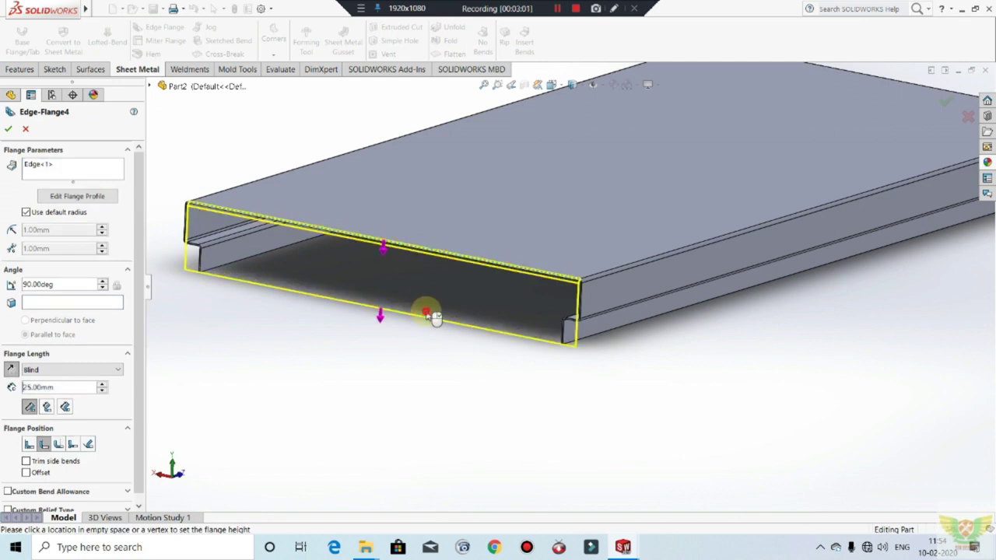
{"action": "left_click", "coordinate": [26, 212]}
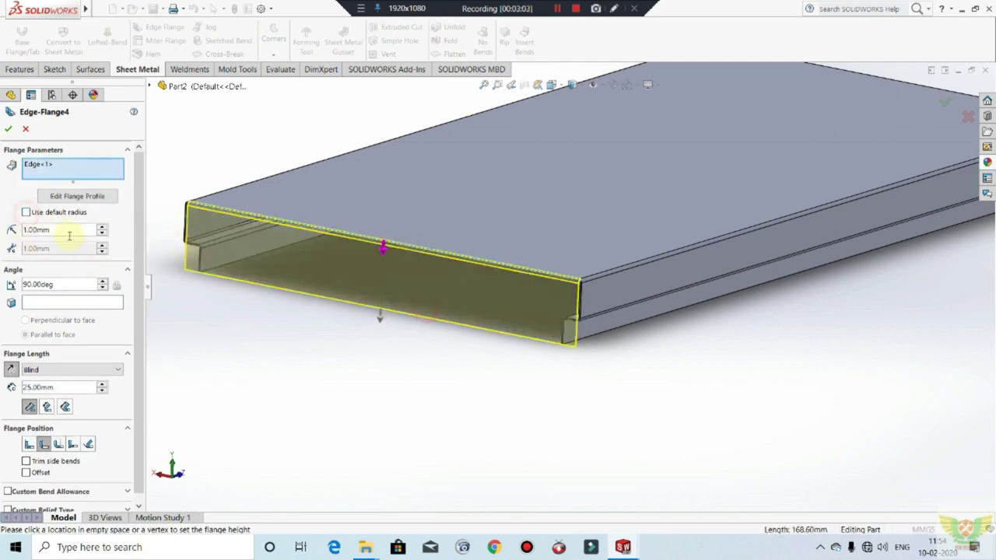
{"action": "type", "text": "0.7"}
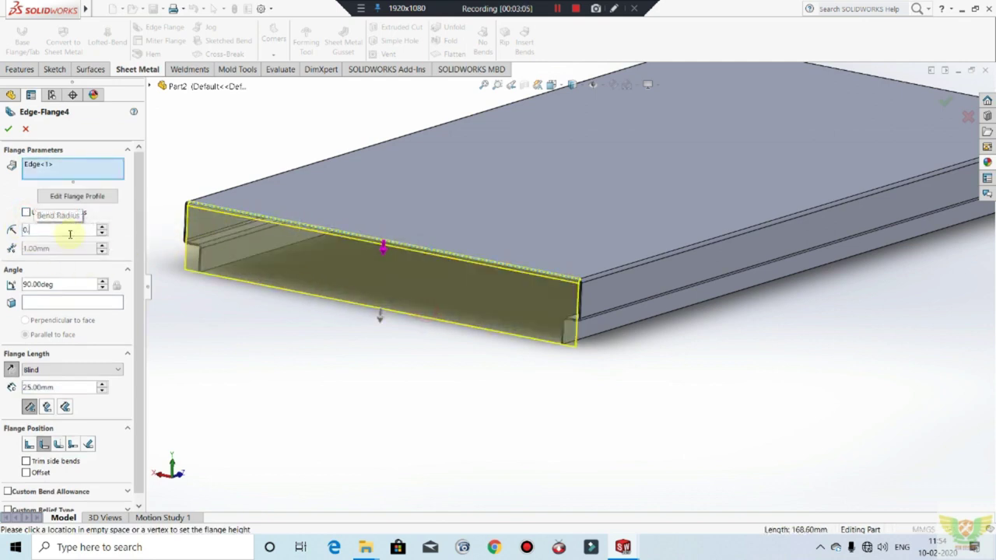
{"action": "key", "text": "Return"}
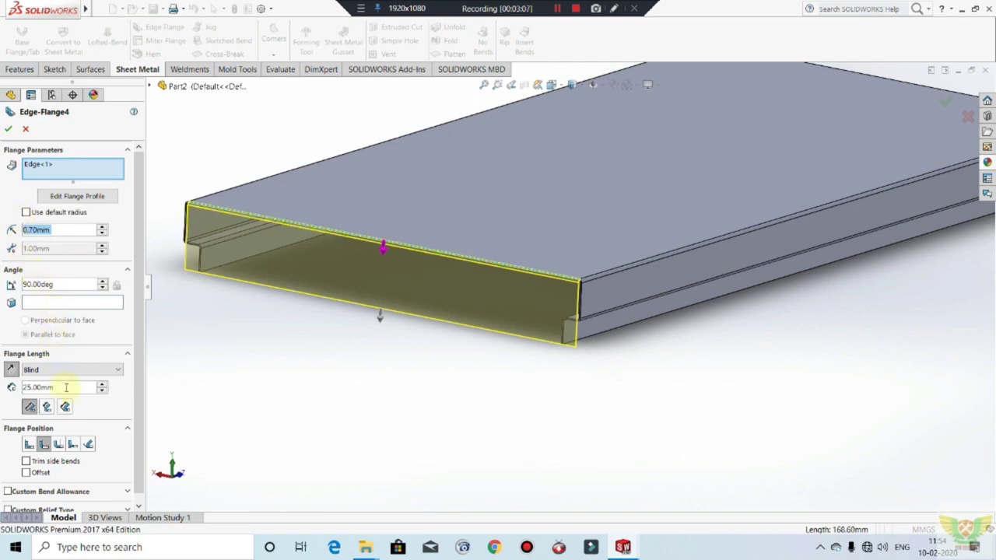
{"action": "type", "text": "10"}
{"action": "key", "text": "Return"}
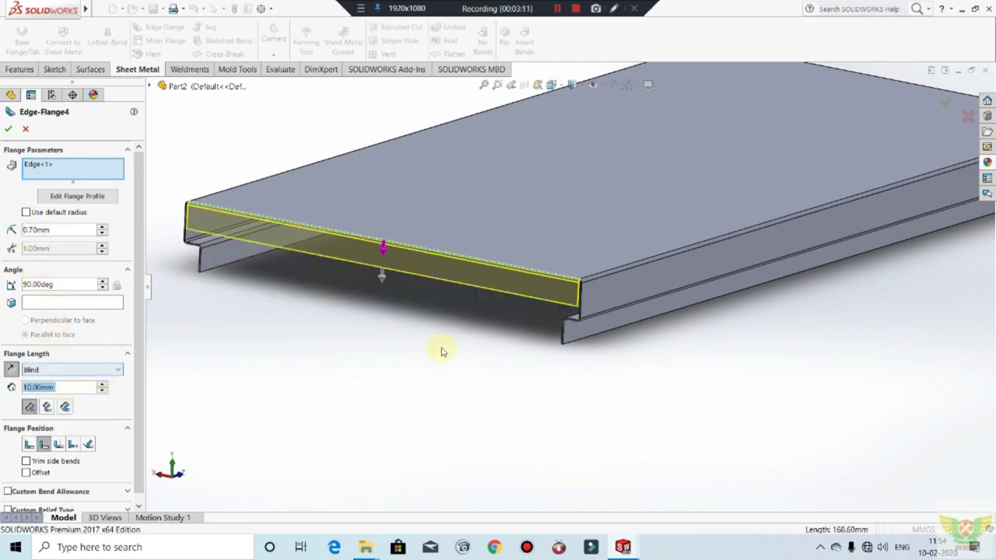
Fit the part in view and add the back top edge to the flange.
{"action": "key", "text": "f"}
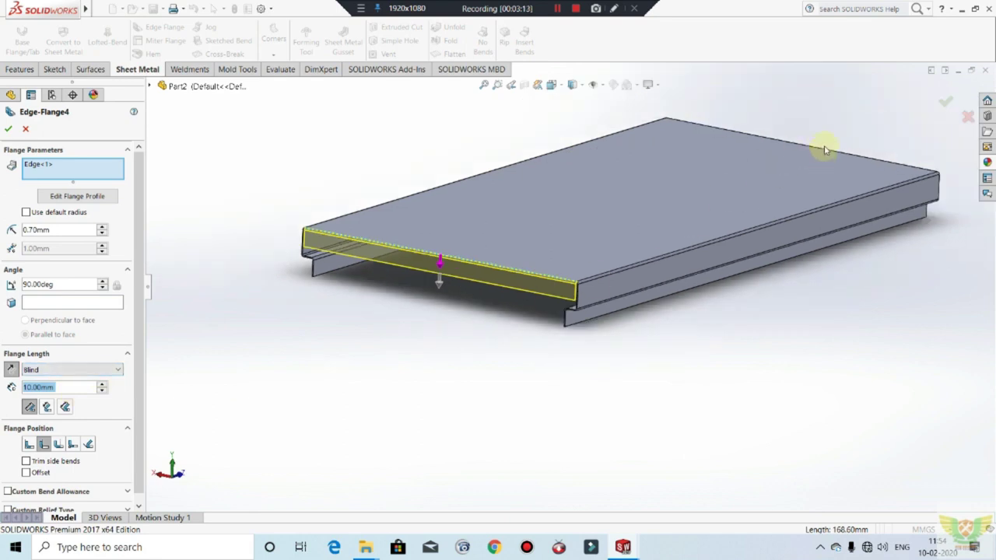
{"action": "left_click", "coordinate": [823, 154]}
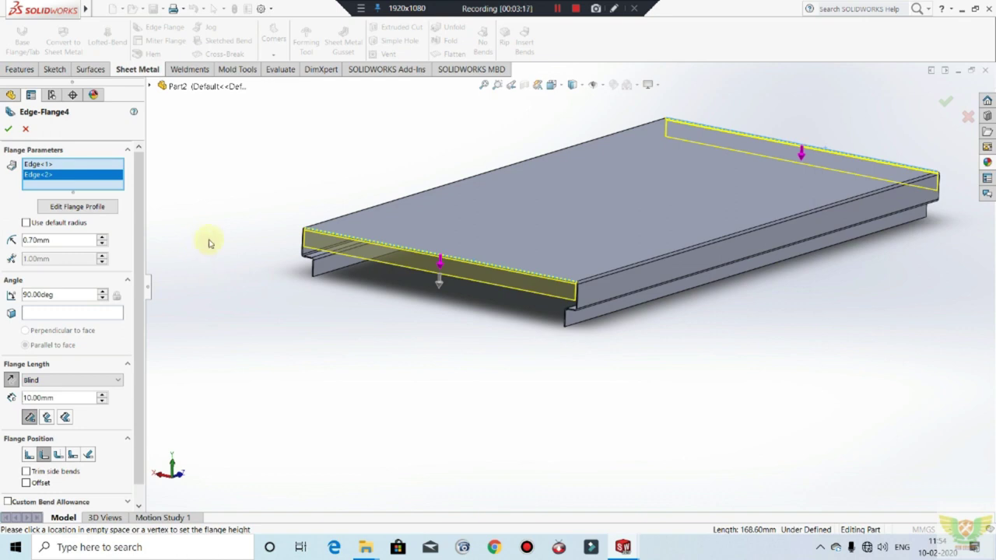
{"action": "scroll", "coordinate": [534, 288], "scroll_direction": "down", "scroll_amount": 2}
{"action": "scroll", "coordinate": [542, 279], "scroll_direction": "down", "scroll_amount": 2}
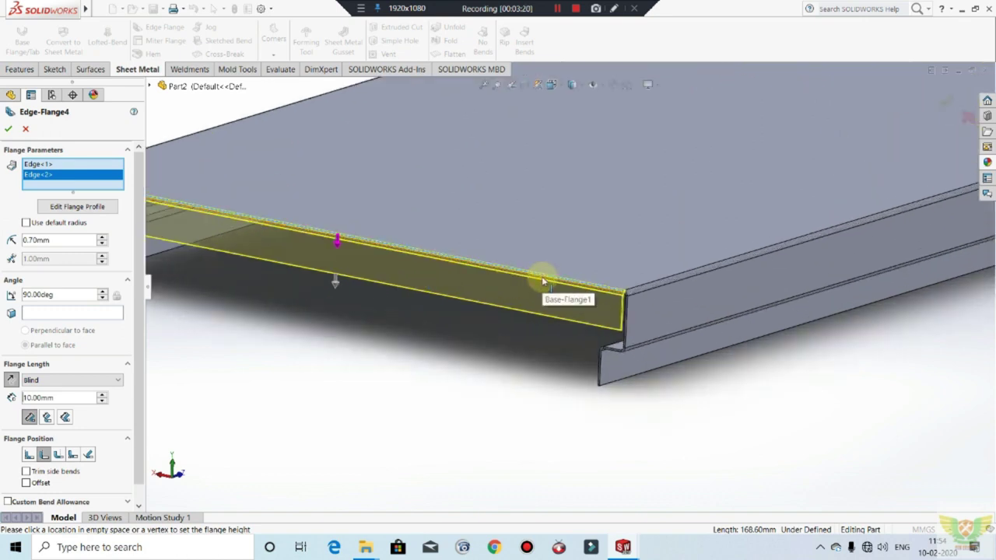
{"action": "scroll", "coordinate": [574, 277], "scroll_direction": "up", "scroll_amount": 1}
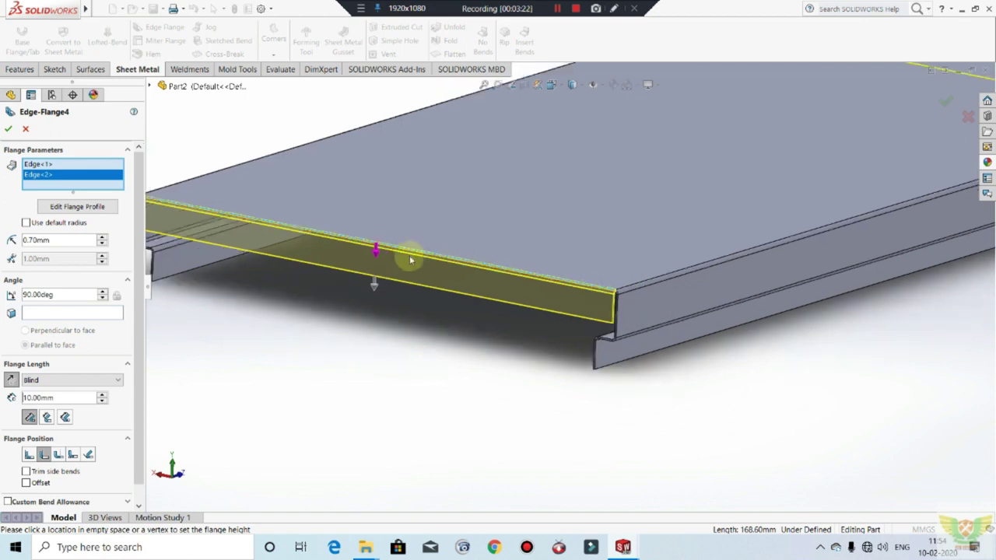
Open Edge-Flange4's profile for editing and select the flange's near end line.
{"action": "left_click", "coordinate": [85, 207]}
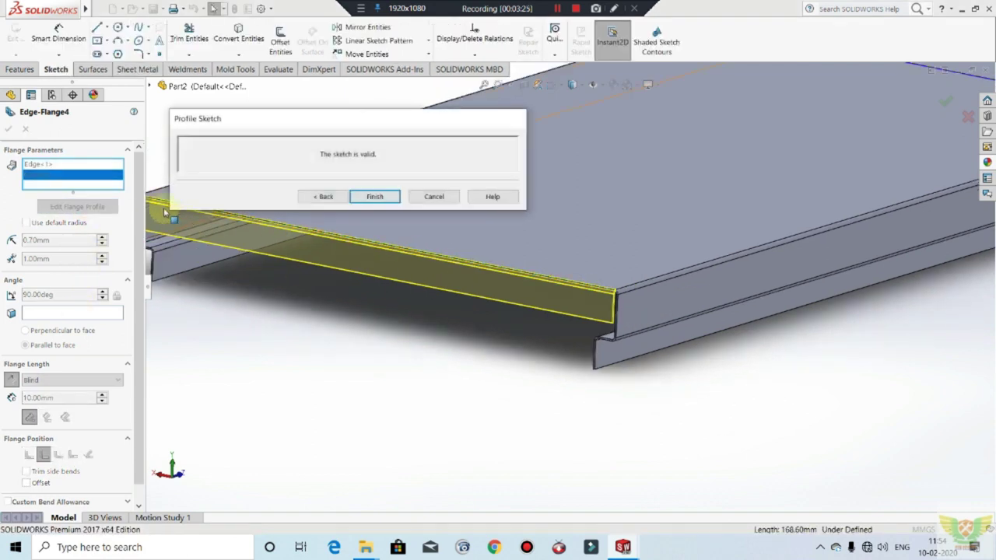
{"action": "left_click", "coordinate": [45, 172]}
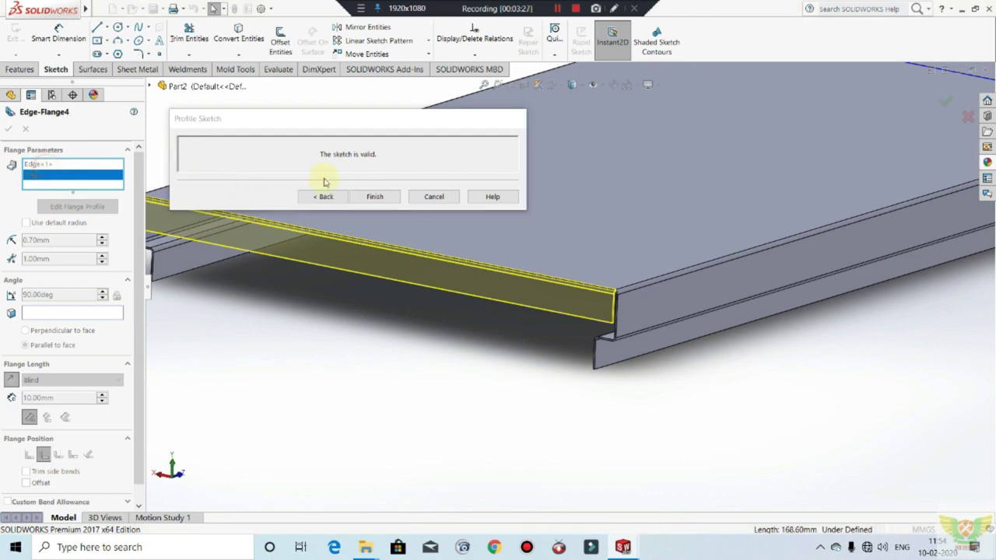
{"action": "scroll", "coordinate": [568, 296], "scroll_direction": "up", "scroll_amount": 5}
{"action": "scroll", "coordinate": [681, 290], "scroll_direction": "up", "scroll_amount": 2}
{"action": "mouse_move", "coordinate": [781, 237]}
{"action": "middle_mouse_down"}
{"action": "mouse_move", "coordinate": [698, 240]}
{"action": "mouse_move", "coordinate": [583, 301]}
{"action": "middle_mouse_up"}
{"action": "scroll", "coordinate": [557, 285], "scroll_direction": "down", "scroll_amount": 5}
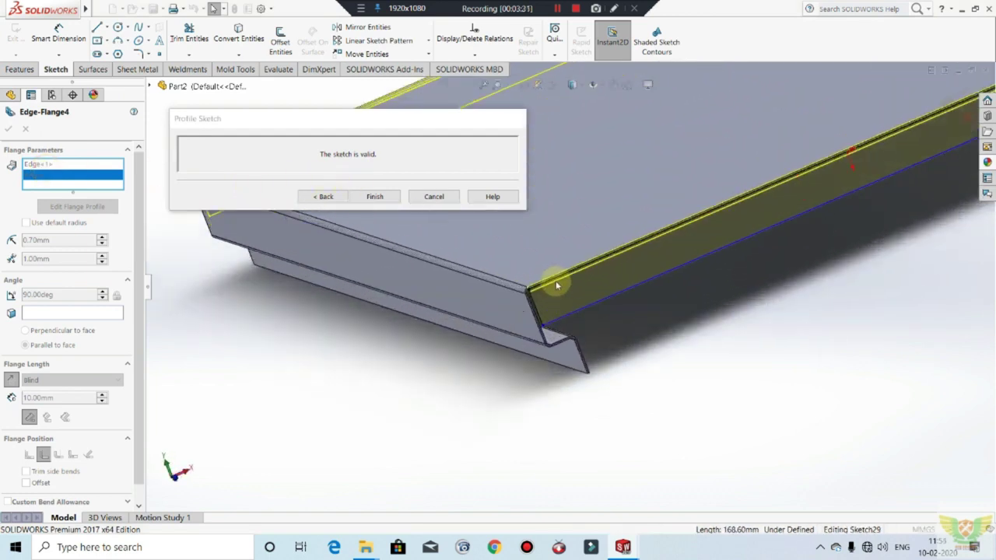
{"action": "scroll", "coordinate": [558, 286], "scroll_direction": "down", "scroll_amount": 3}
{"action": "left_click", "coordinate": [532, 303]}
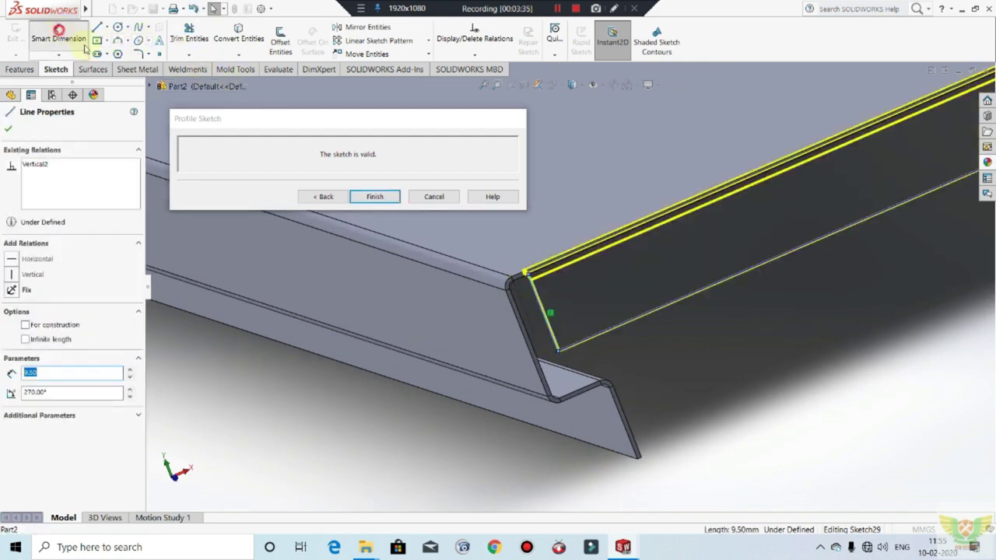
Dimension the near end of the profile 5 mm back from the flange corner.
{"action": "left_click", "coordinate": [59, 31]}
{"action": "scroll", "coordinate": [541, 315], "scroll_direction": "down", "scroll_amount": 2}
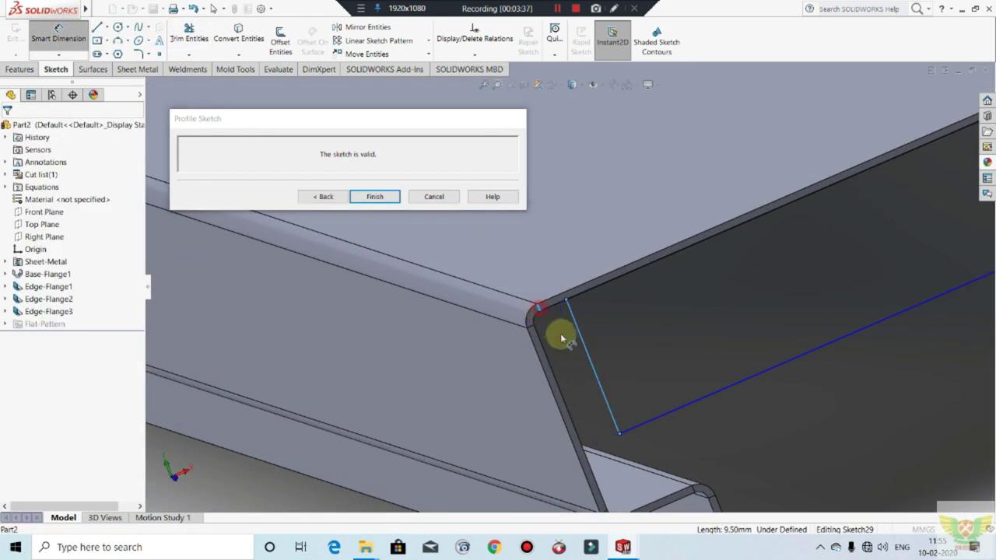
{"action": "left_click", "coordinate": [566, 342]}
{"action": "left_click", "coordinate": [545, 330]}
{"action": "type", "text": "5"}
{"action": "key", "text": "Return"}
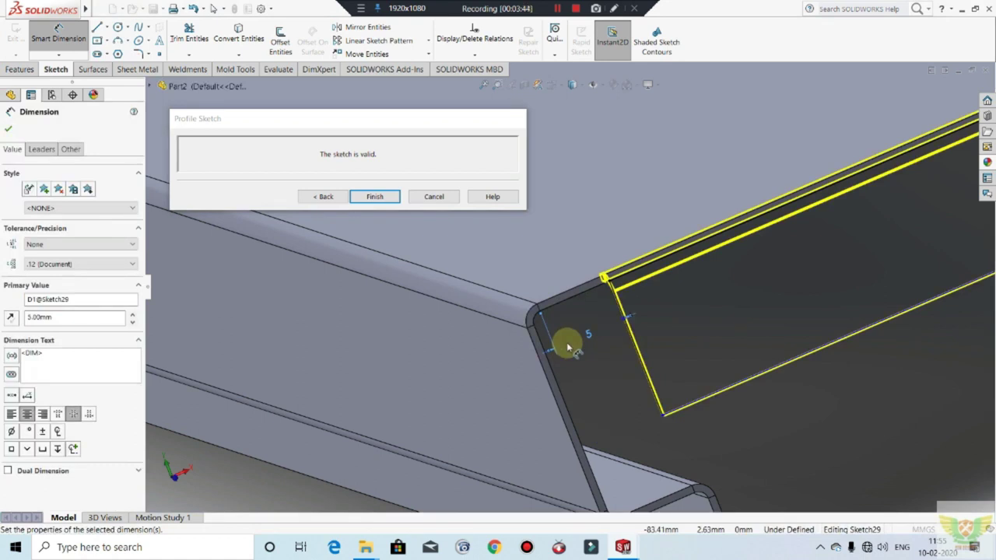
Dimension the far end of the profile 5 mm back from its corner.
{"action": "scroll", "coordinate": [569, 348], "scroll_direction": "up", "scroll_amount": 1}
{"action": "scroll", "coordinate": [583, 320], "scroll_direction": "up", "scroll_amount": 1}
{"action": "scroll", "coordinate": [585, 326], "scroll_direction": "up", "scroll_amount": 1}
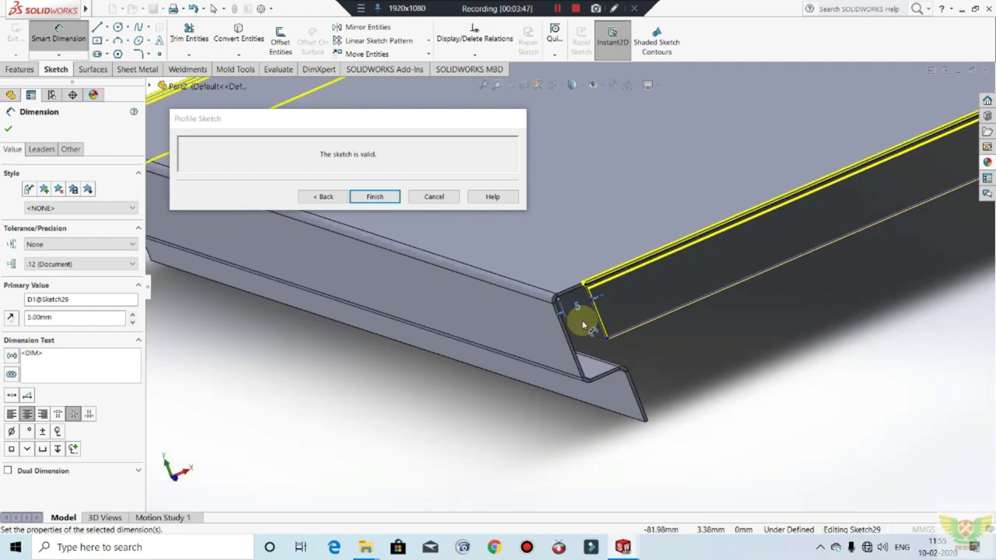
{"action": "scroll", "coordinate": [576, 315], "scroll_direction": "up", "scroll_amount": 2}
{"action": "scroll", "coordinate": [562, 322], "scroll_direction": "up", "scroll_amount": 1}
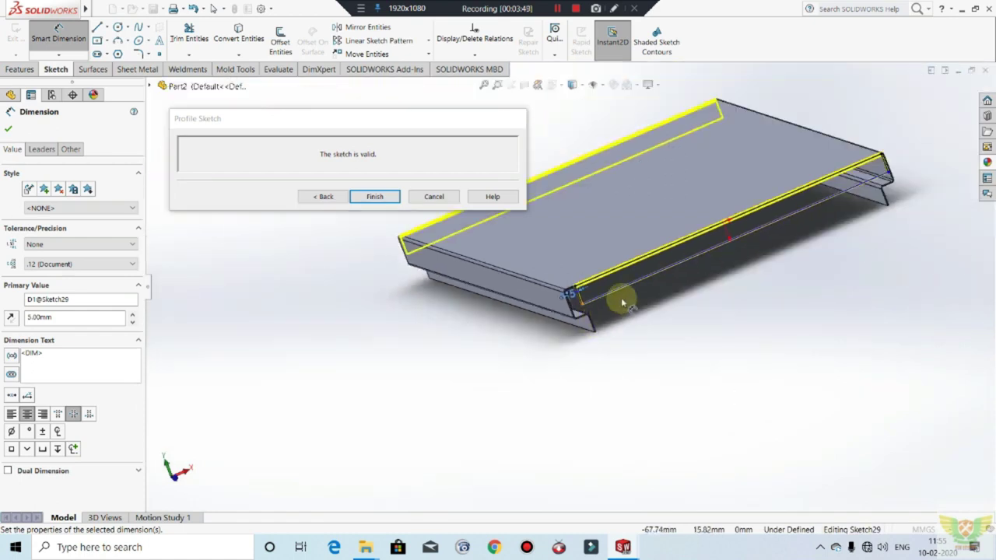
{"action": "scroll", "coordinate": [802, 206], "scroll_direction": "down", "scroll_amount": 4}
{"action": "scroll", "coordinate": [802, 207], "scroll_direction": "down", "scroll_amount": 2}
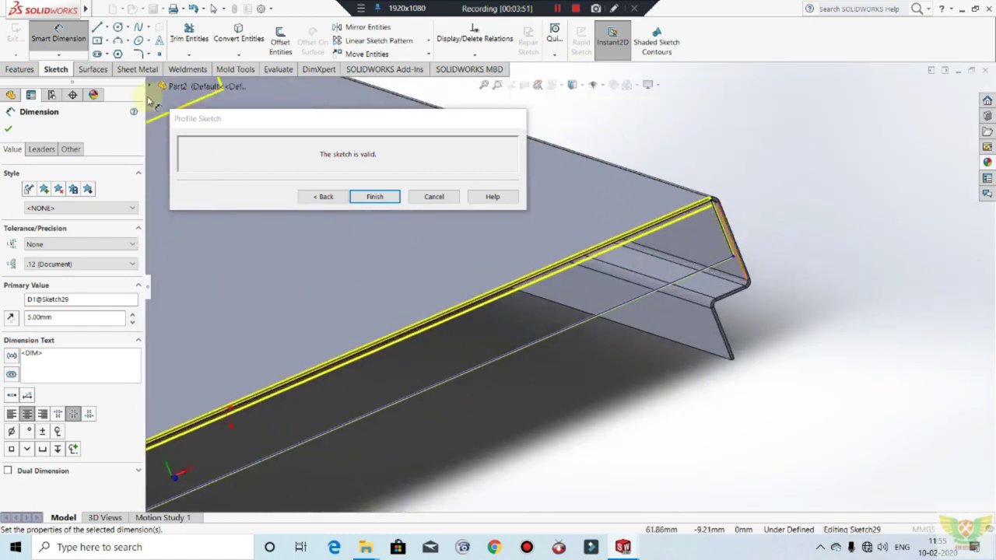
{"action": "left_click", "coordinate": [700, 240]}
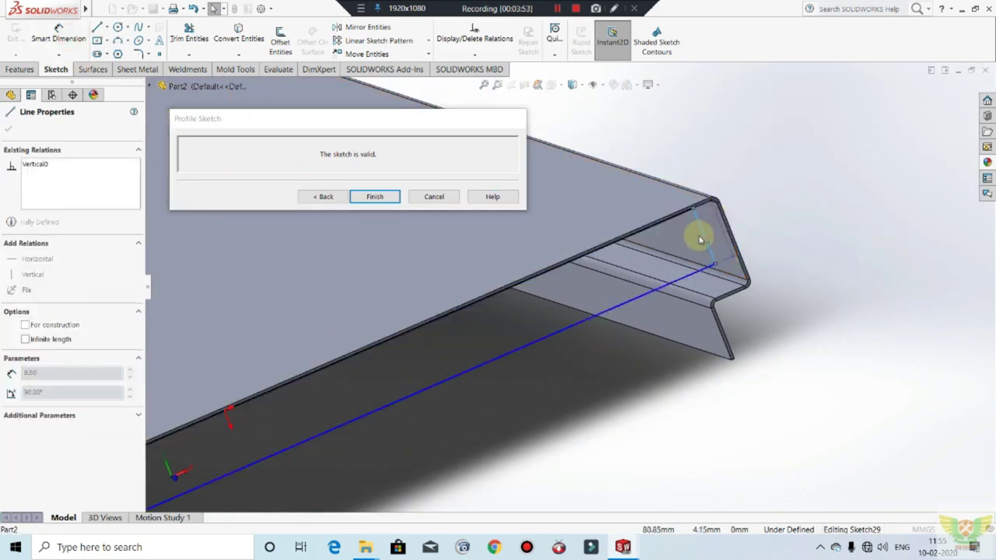
{"action": "left_click", "coordinate": [76, 39]}
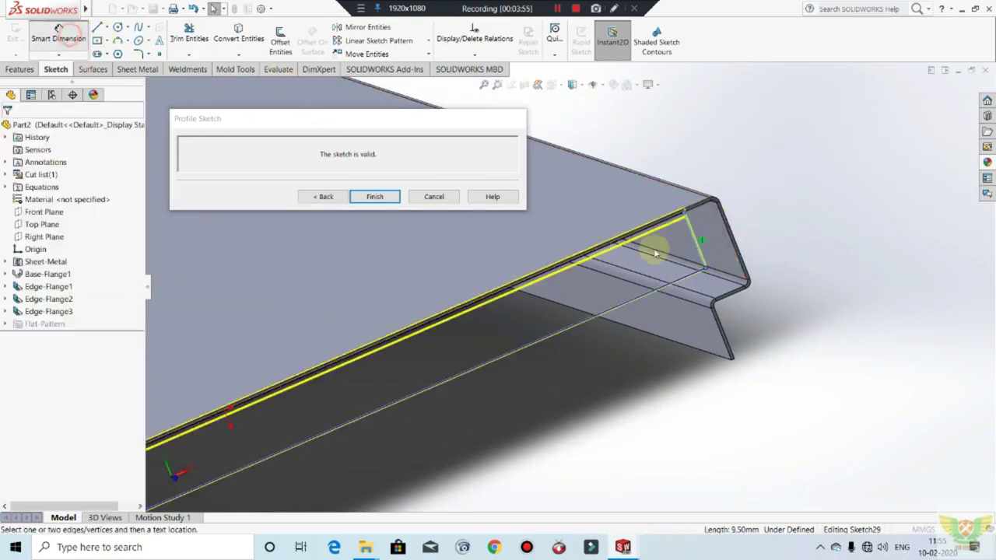
{"action": "left_click", "coordinate": [712, 203]}
{"action": "left_click", "coordinate": [678, 160]}
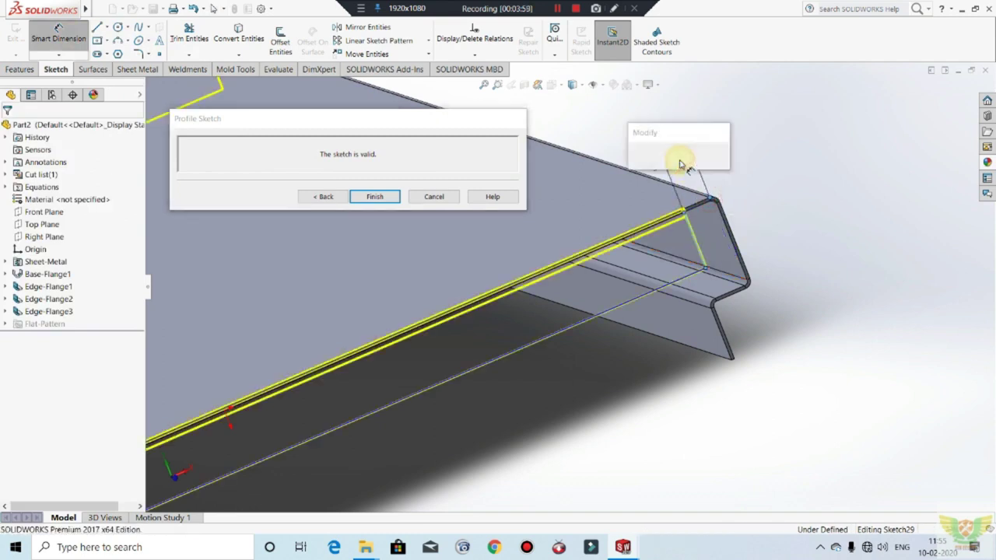
{"action": "type", "text": "5.00mm"}
{"action": "key", "text": "Return"}
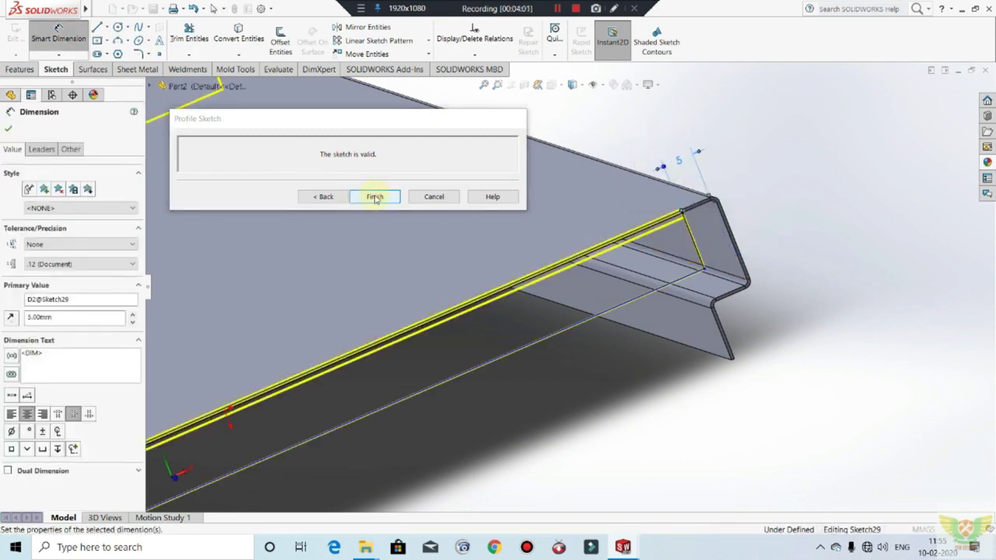
{"action": "left_click", "coordinate": [375, 197]}
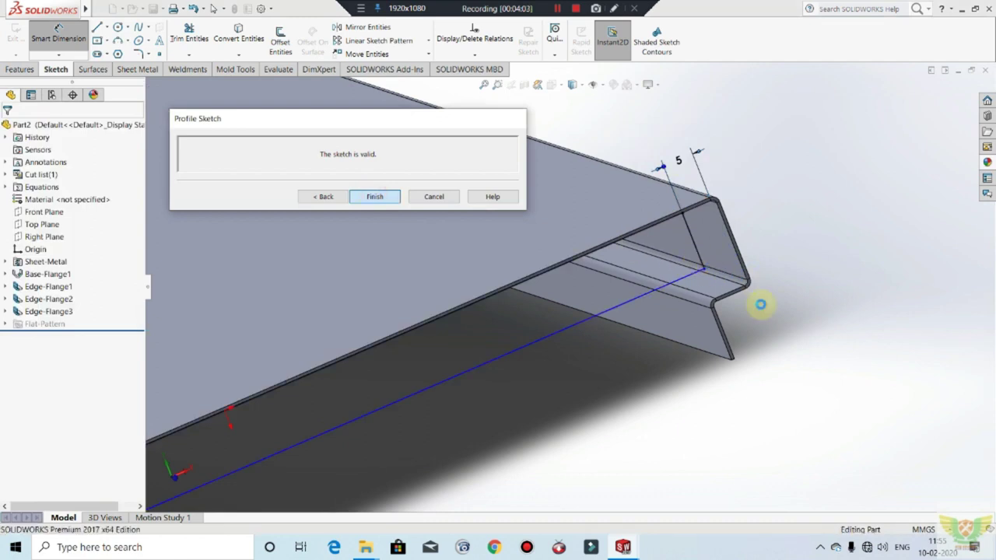
Reopen Edge-Flange4 for editing and open the Edge<1> flange profile sketch.
{"action": "scroll", "coordinate": [752, 312], "scroll_direction": "up", "scroll_amount": 3}
{"action": "scroll", "coordinate": [604, 322], "scroll_direction": "up", "scroll_amount": 3}
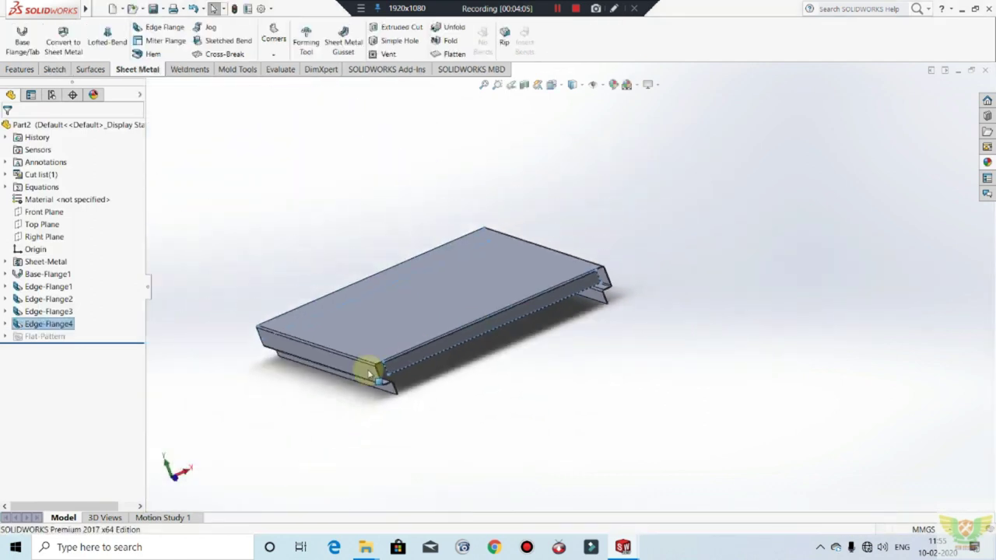
{"action": "scroll", "coordinate": [367, 373], "scroll_direction": "up", "scroll_amount": 2}
{"action": "scroll", "coordinate": [498, 369], "scroll_direction": "down", "scroll_amount": 3}
{"action": "scroll", "coordinate": [584, 342], "scroll_direction": "up", "scroll_amount": 1}
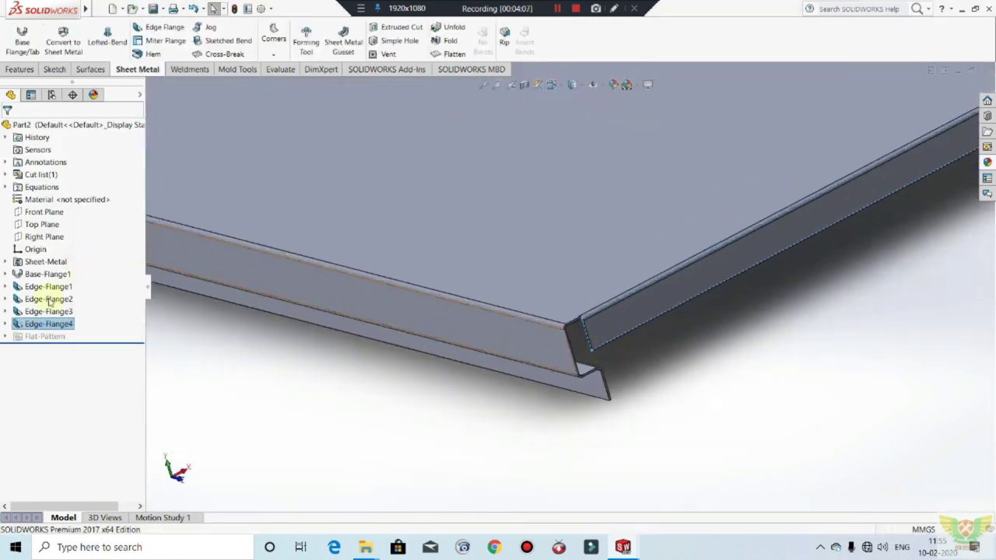
{"action": "left_click", "coordinate": [53, 324]}
{"action": "left_click", "coordinate": [53, 324]}
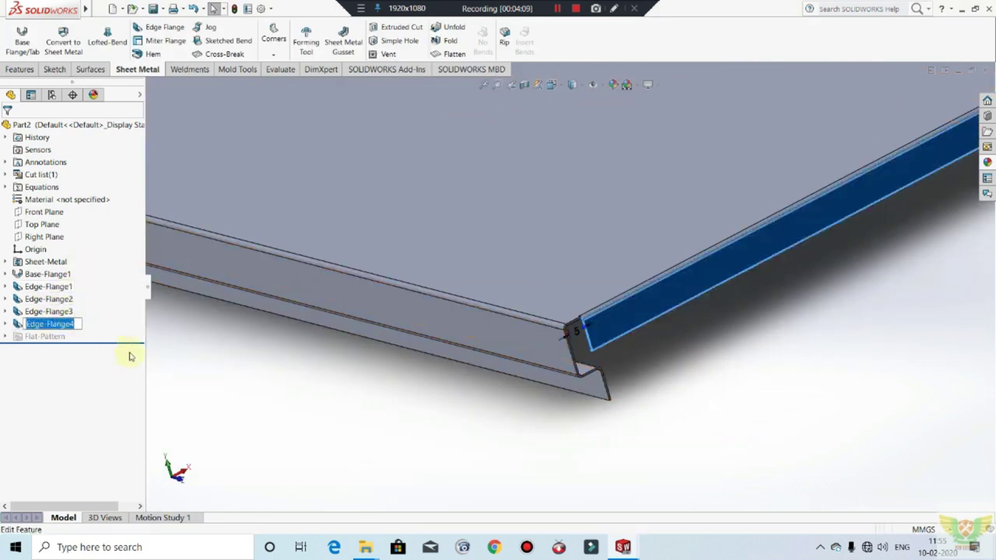
{"action": "right_click", "coordinate": [70, 325]}
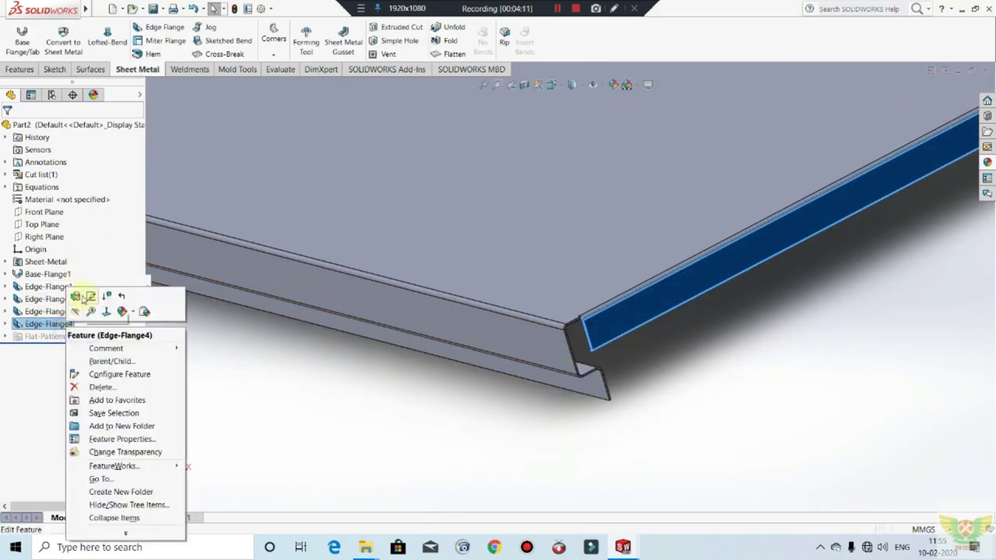
{"action": "left_click", "coordinate": [84, 299]}
{"action": "scroll", "coordinate": [611, 342], "scroll_direction": "up", "scroll_amount": 3}
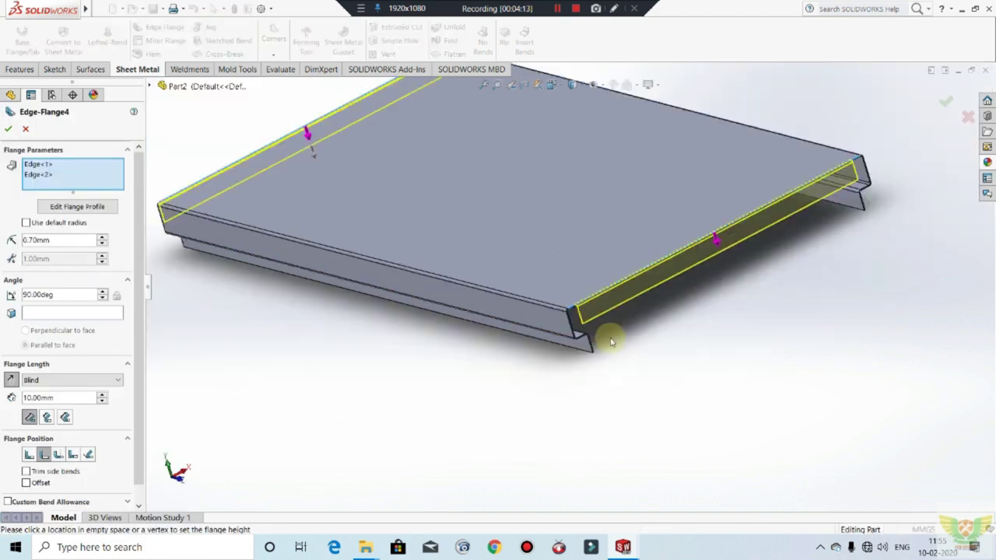
{"action": "scroll", "coordinate": [611, 342], "scroll_direction": "up", "scroll_amount": 1}
{"action": "left_click", "coordinate": [35, 165]}
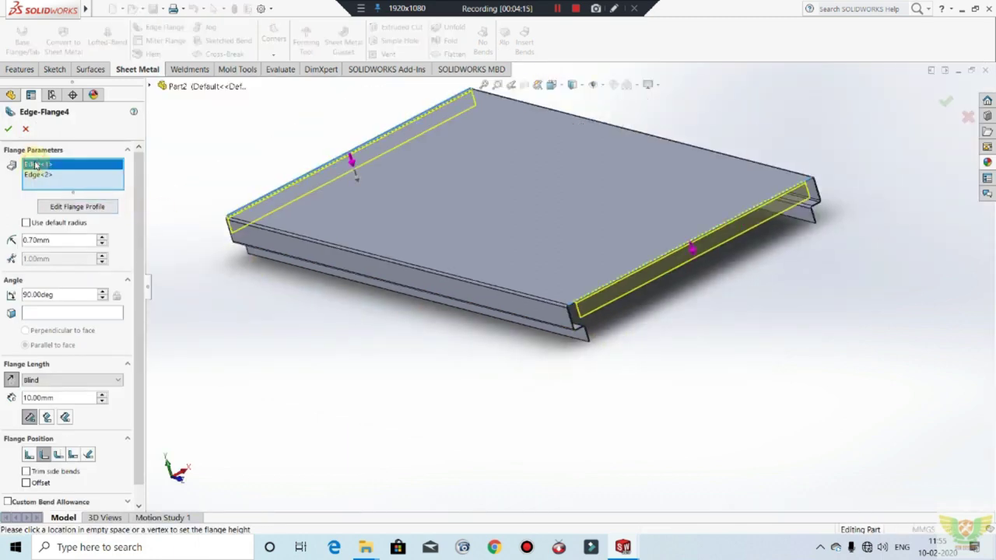
{"action": "left_click", "coordinate": [75, 207]}
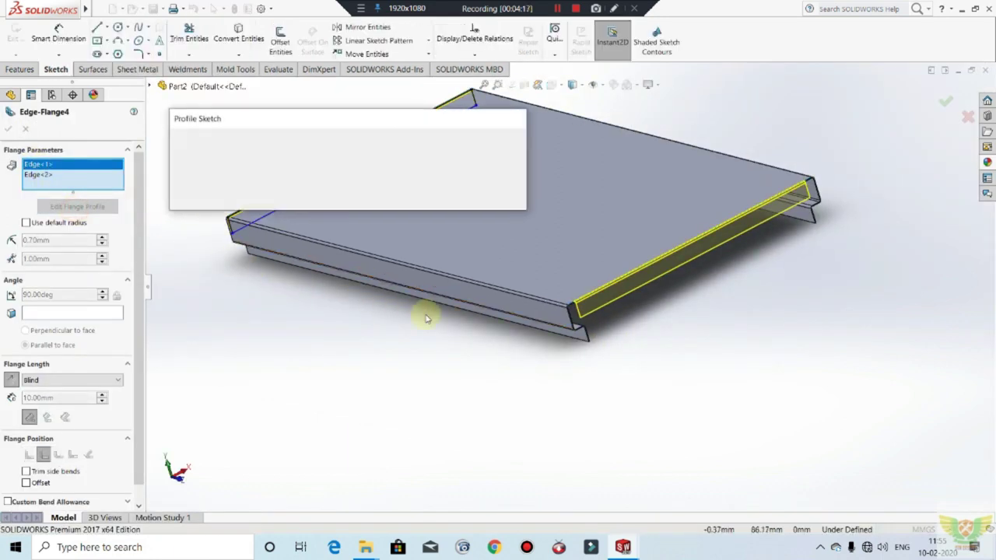
Slide the profile's end line inward along the flange.
{"action": "mouse_move", "coordinate": [452, 329]}
{"action": "middle_mouse_down"}
{"action": "mouse_move", "coordinate": [638, 367]}
{"action": "mouse_move", "coordinate": [664, 436]}
{"action": "mouse_move", "coordinate": [594, 389]}
{"action": "middle_mouse_up"}
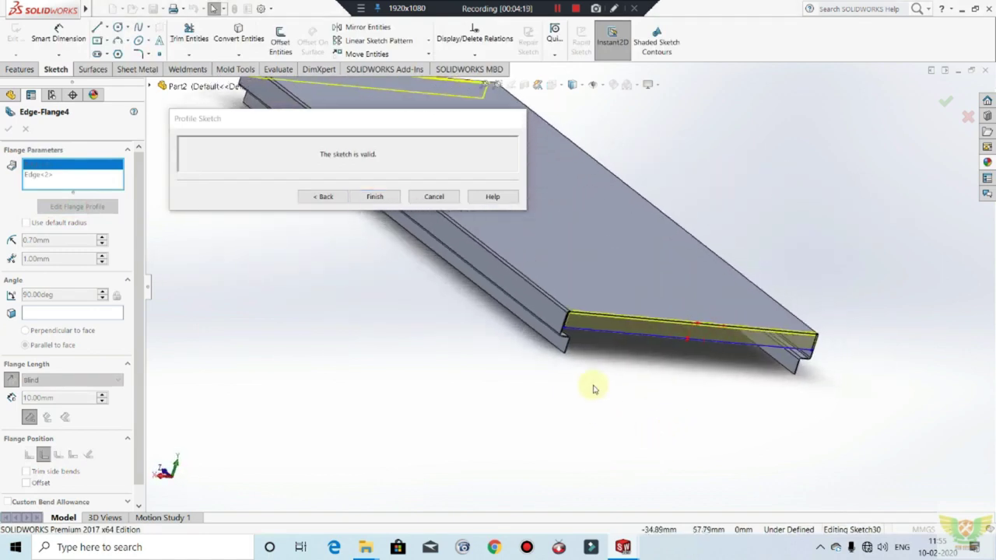
{"action": "scroll", "coordinate": [594, 280], "scroll_direction": "down", "scroll_amount": 3}
{"action": "scroll", "coordinate": [540, 275], "scroll_direction": "down", "scroll_amount": 2}
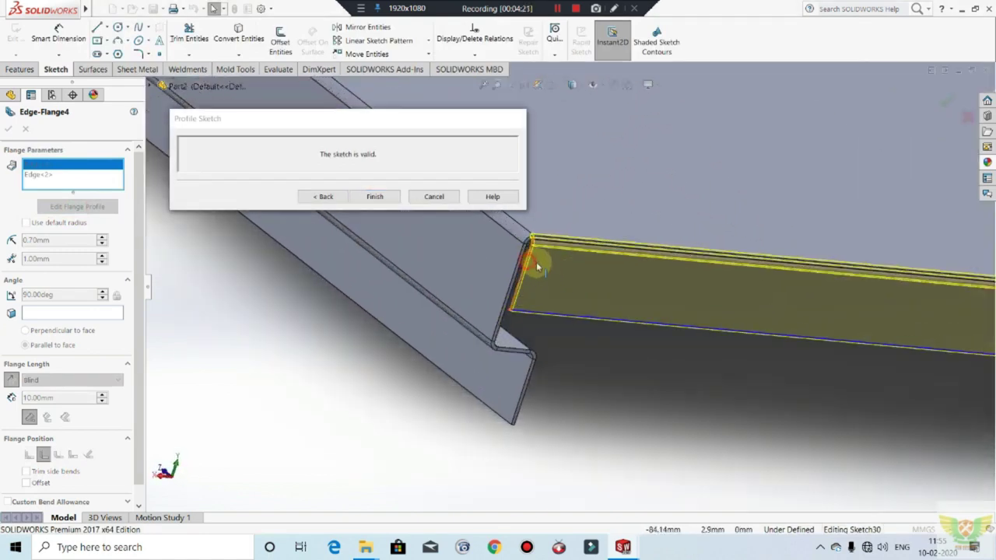
{"action": "left_click", "coordinate": [536, 262]}
{"action": "scroll", "coordinate": [551, 276], "scroll_direction": "up", "scroll_amount": 1}
{"action": "scroll", "coordinate": [551, 276], "scroll_direction": "up", "scroll_amount": 3}
{"action": "mouse_move", "coordinate": [551, 276]}
{"action": "middle_mouse_down"}
{"action": "mouse_move", "coordinate": [841, 313]}
{"action": "mouse_move", "coordinate": [801, 307]}
{"action": "middle_mouse_up"}
{"action": "scroll", "coordinate": [787, 319], "scroll_direction": "down", "scroll_amount": 3}
{"action": "left_click_drag", "start_coordinate": [738, 310], "coordinate": [708, 296]}
Dimension the profile end line's offset from the flange corner to 5 mm.
{"action": "left_click", "coordinate": [56, 38]}
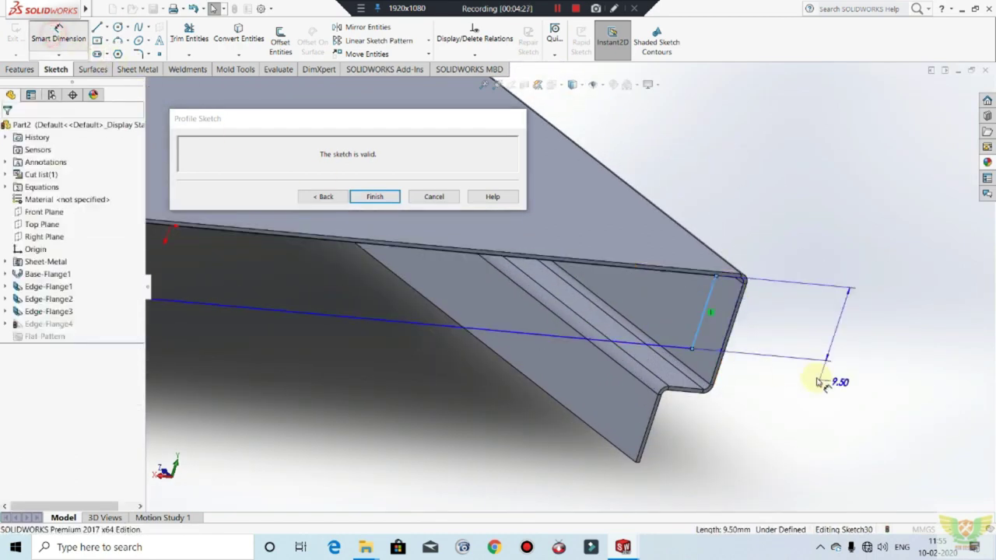
{"action": "scroll", "coordinate": [821, 383], "scroll_direction": "up", "scroll_amount": 2}
{"action": "scroll", "coordinate": [614, 301], "scroll_direction": "down", "scroll_amount": 3}
{"action": "scroll", "coordinate": [611, 271], "scroll_direction": "down", "scroll_amount": 2}
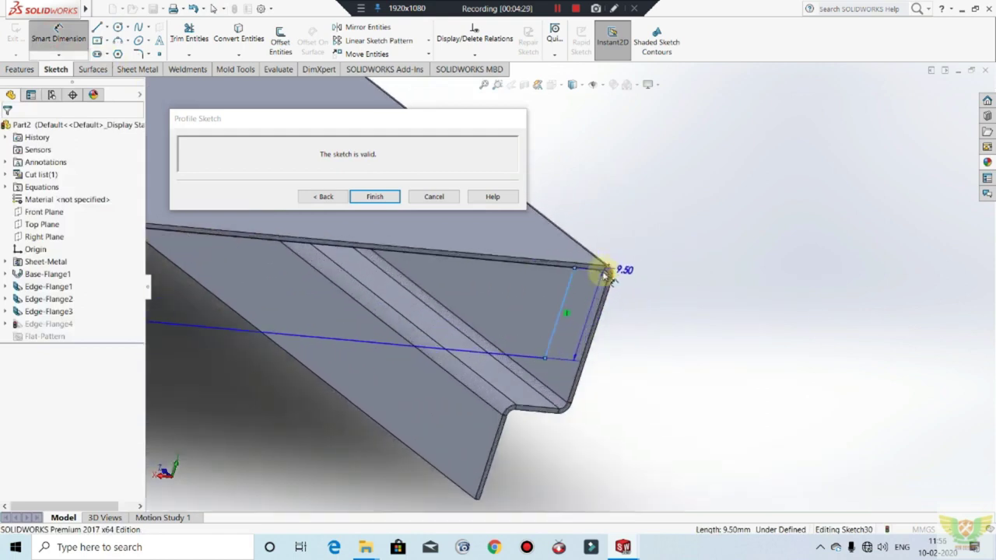
{"action": "scroll", "coordinate": [600, 272], "scroll_direction": "down", "scroll_amount": 2}
{"action": "left_click", "coordinate": [599, 279]}
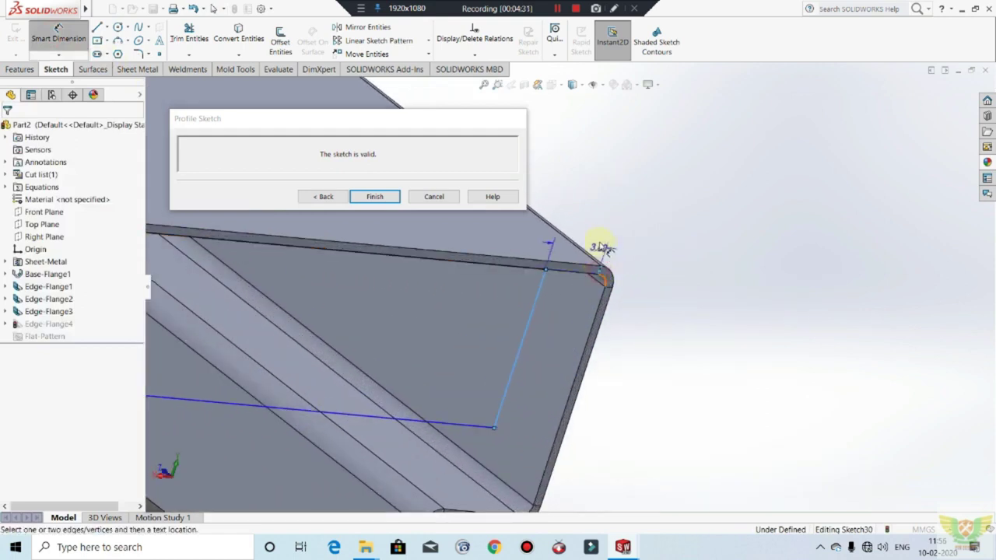
{"action": "left_click", "coordinate": [603, 226]}
{"action": "key", "text": "Return"}
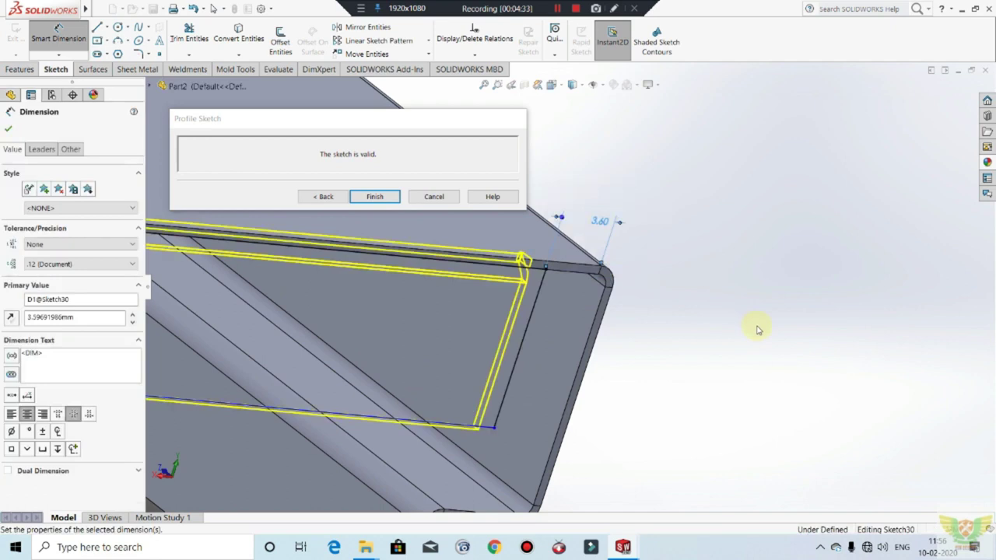
Dimension the slanted profile line at the other end to a 5.00 mm offset.
{"action": "scroll", "coordinate": [753, 351], "scroll_direction": "up", "scroll_amount": 3}
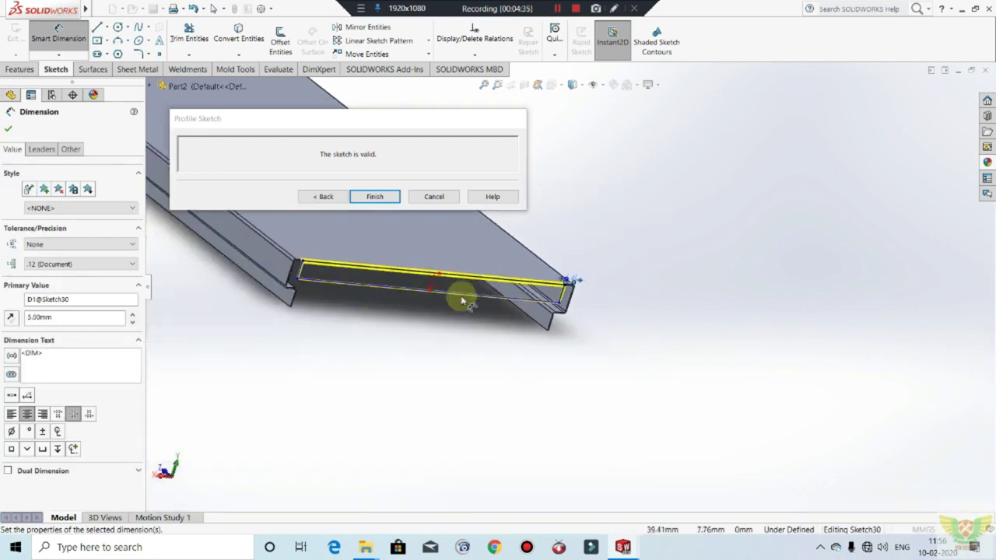
{"action": "middle_click_drag", "start_coordinate": [456, 295], "coordinate": [333, 240]}
{"action": "scroll", "coordinate": [413, 344], "scroll_direction": "down", "scroll_amount": 3}
{"action": "scroll", "coordinate": [450, 372], "scroll_direction": "down", "scroll_amount": 2}
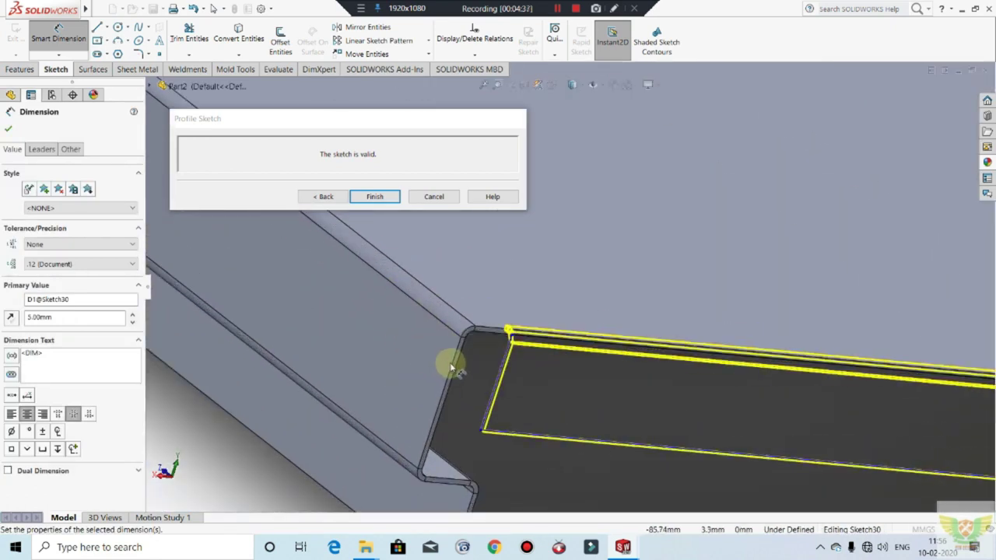
{"action": "left_click", "coordinate": [507, 345]}
{"action": "left_click", "coordinate": [505, 295]}
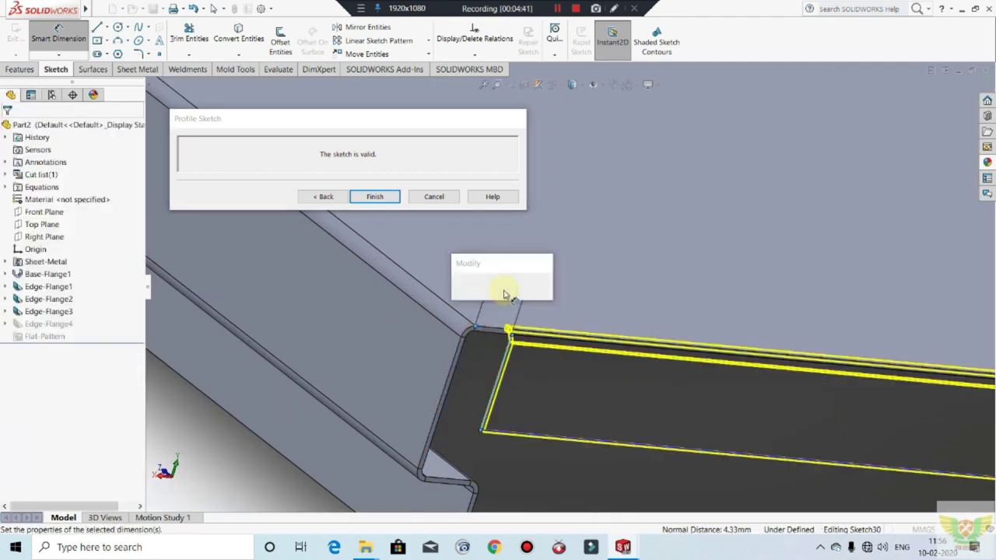
{"action": "type", "text": "5"}
{"action": "key", "text": "Return"}
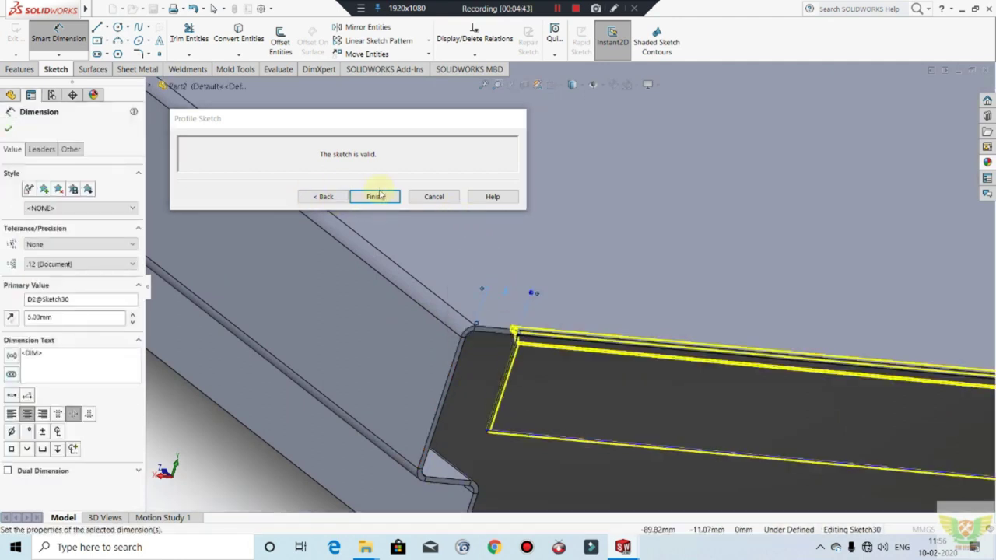
{"action": "left_click", "coordinate": [379, 196]}
Finish the edited profile to create Edge-Flange4.
{"action": "left_click", "coordinate": [375, 196]}
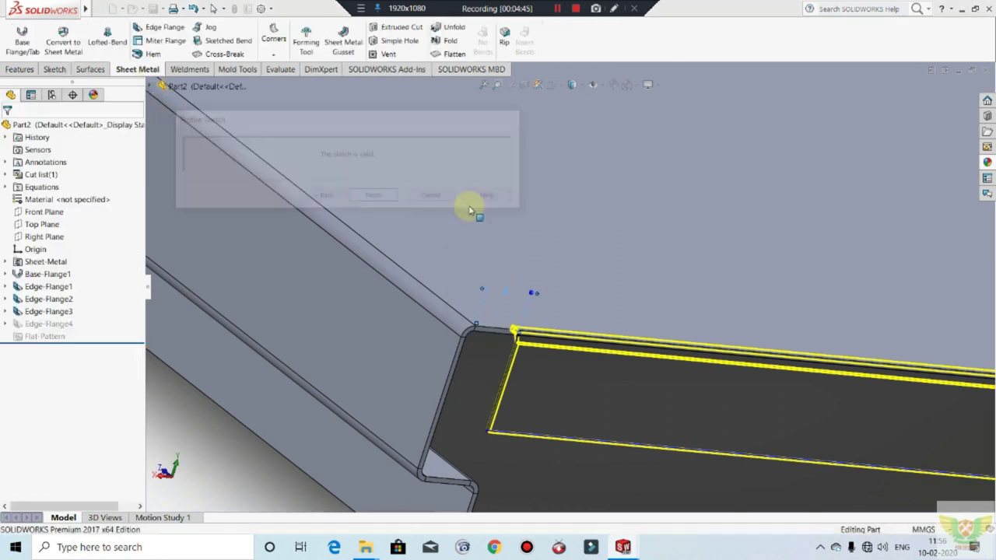
{"action": "mouse_move", "coordinate": [518, 295]}
{"action": "middle_mouse_down"}
{"action": "mouse_move", "coordinate": [534, 329]}
{"action": "mouse_move", "coordinate": [505, 378]}
{"action": "mouse_move", "coordinate": [464, 356]}
{"action": "mouse_move", "coordinate": [472, 299]}
{"action": "middle_mouse_up"}
{"action": "scroll", "coordinate": [493, 282], "scroll_direction": "down", "scroll_amount": 3}
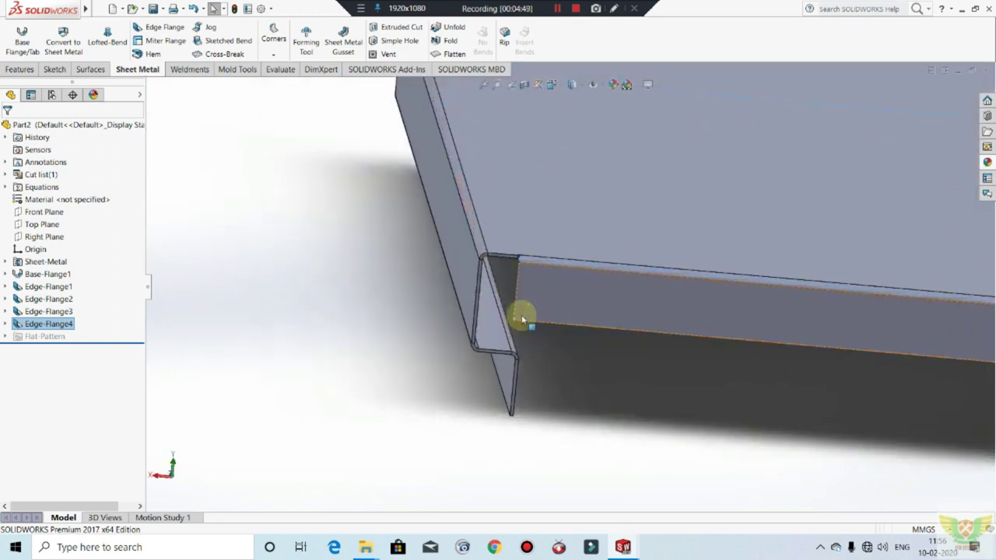
{"action": "scroll", "coordinate": [520, 318], "scroll_direction": "down", "scroll_amount": 3}
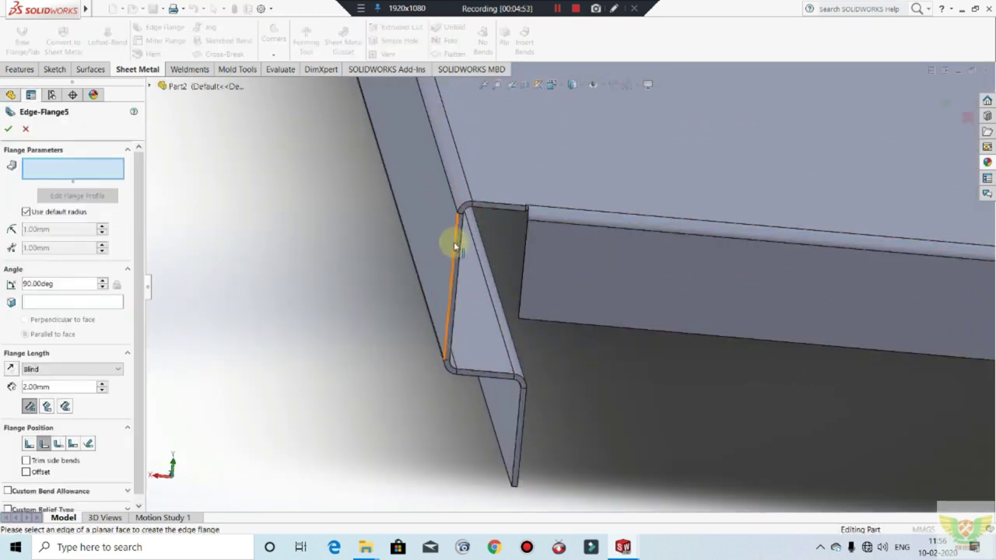
Start a new edge flange on two corner edges with a 0.70 mm bend radius.
{"action": "left_click", "coordinate": [475, 246]}
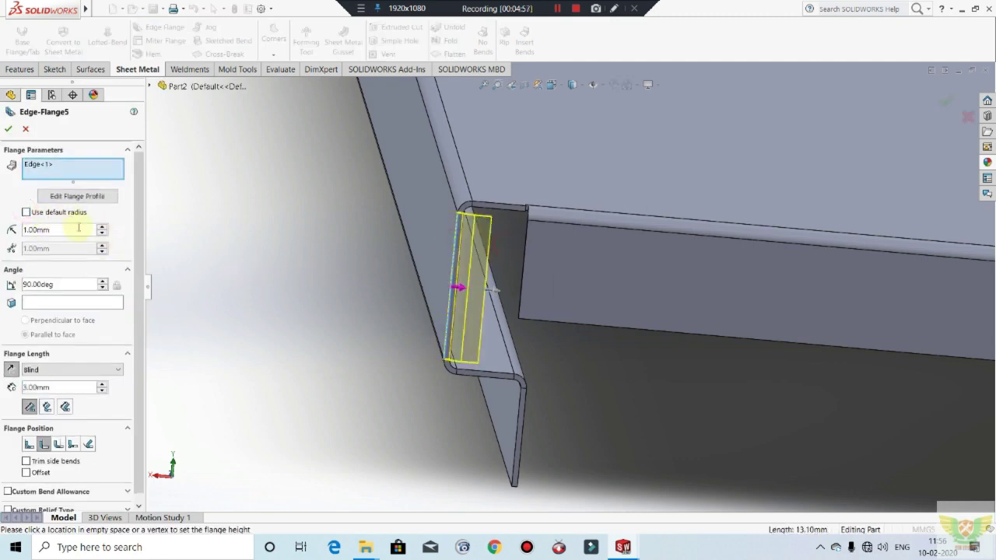
{"action": "type", "text": "0.7"}
{"action": "key", "text": "Return"}
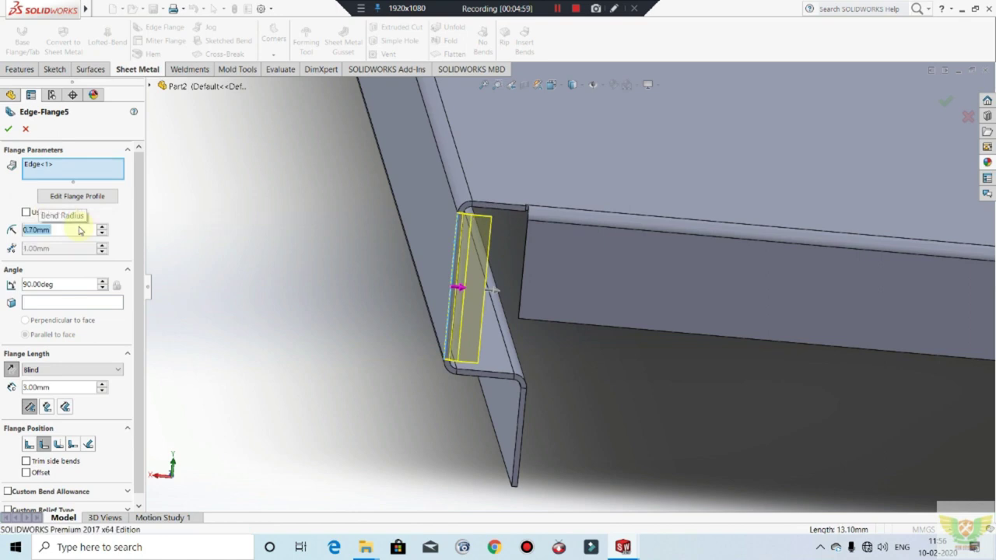
{"action": "scroll", "coordinate": [514, 296], "scroll_direction": "up", "scroll_amount": 5}
{"action": "scroll", "coordinate": [753, 324], "scroll_direction": "up", "scroll_amount": 3}
{"action": "middle_click_drag", "start_coordinate": [753, 324], "coordinate": [912, 301]}
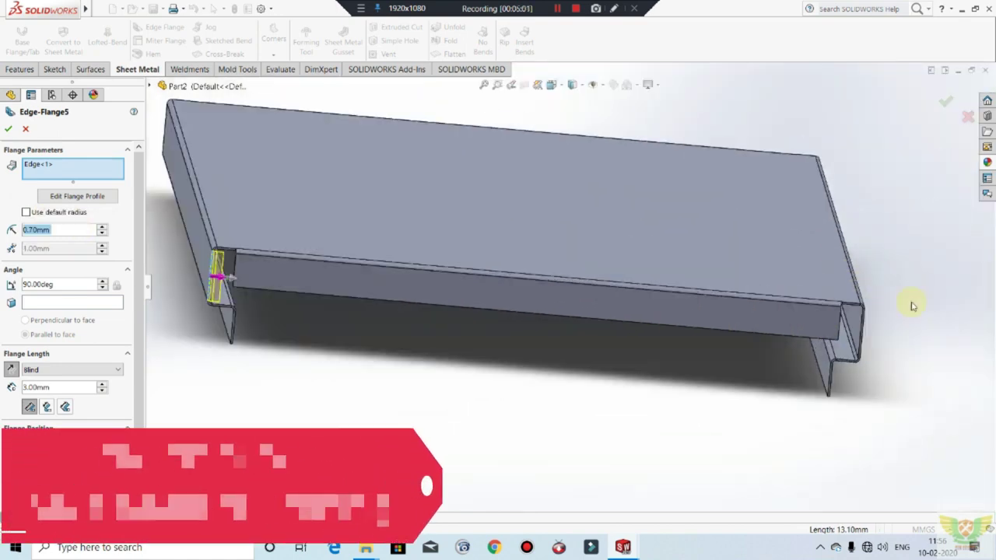
{"action": "scroll", "coordinate": [822, 317], "scroll_direction": "down", "scroll_amount": 5}
{"action": "scroll", "coordinate": [754, 294], "scroll_direction": "down", "scroll_amount": 2}
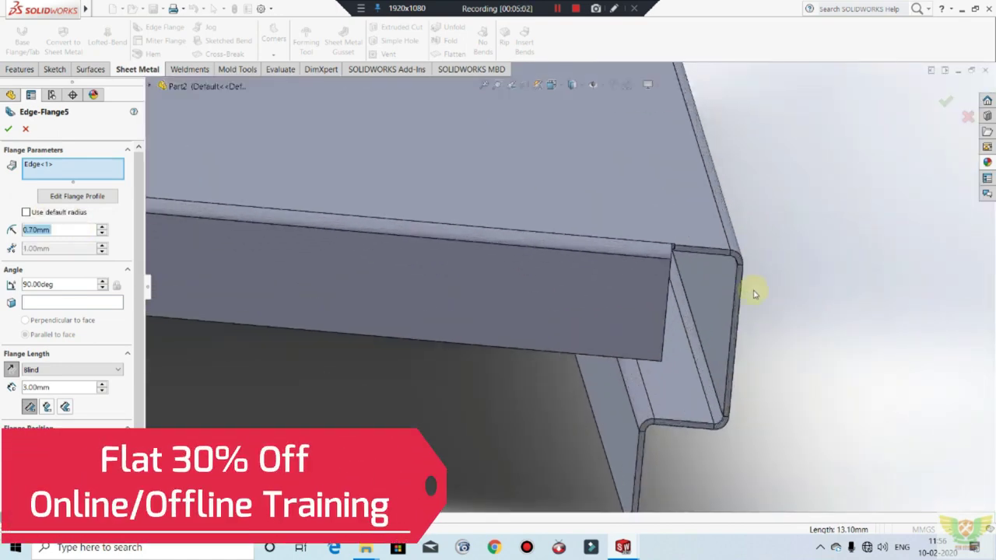
{"action": "left_click", "coordinate": [718, 351]}
Add the third and fourth corner edges to the new flange.
{"action": "scroll", "coordinate": [789, 314], "scroll_direction": "up", "scroll_amount": 3}
{"action": "scroll", "coordinate": [775, 311], "scroll_direction": "up", "scroll_amount": 2}
{"action": "scroll", "coordinate": [772, 311], "scroll_direction": "up", "scroll_amount": 2}
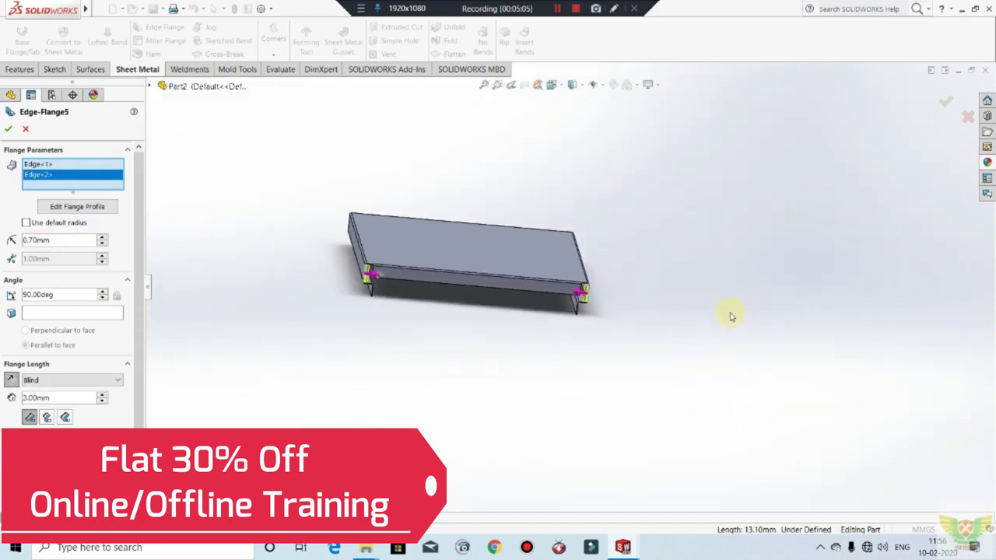
{"action": "middle_click_drag", "start_coordinate": [729, 316], "coordinate": [643, 320]}
{"action": "scroll", "coordinate": [692, 265], "scroll_direction": "down", "scroll_amount": 3}
{"action": "scroll", "coordinate": [685, 251], "scroll_direction": "down", "scroll_amount": 2}
{"action": "scroll", "coordinate": [661, 236], "scroll_direction": "down", "scroll_amount": 2}
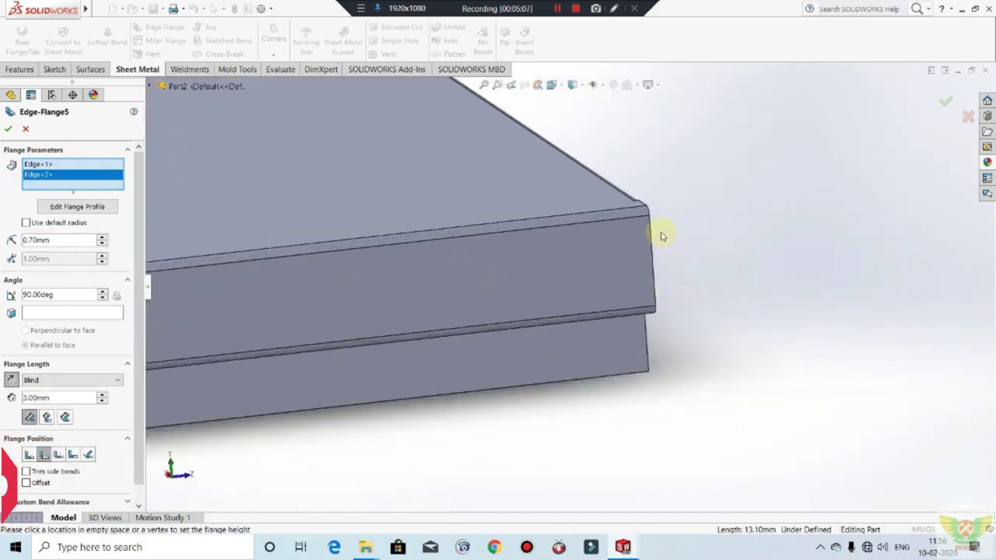
{"action": "left_click", "coordinate": [652, 231]}
{"action": "scroll", "coordinate": [723, 278], "scroll_direction": "up", "scroll_amount": 2}
{"action": "scroll", "coordinate": [732, 278], "scroll_direction": "up", "scroll_amount": 2}
{"action": "mouse_move", "coordinate": [749, 285]}
{"action": "middle_mouse_down"}
{"action": "mouse_move", "coordinate": [643, 333]}
{"action": "mouse_move", "coordinate": [883, 166]}
{"action": "middle_mouse_up"}
{"action": "scroll", "coordinate": [849, 165], "scroll_direction": "down", "scroll_amount": 2}
{"action": "scroll", "coordinate": [786, 167], "scroll_direction": "down", "scroll_amount": 2}
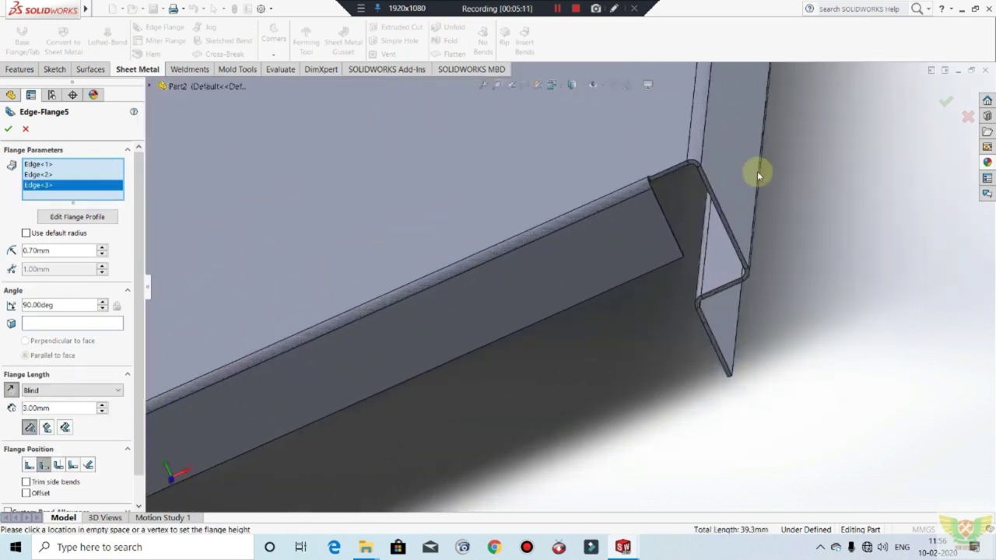
{"action": "scroll", "coordinate": [701, 195], "scroll_direction": "down", "scroll_amount": 2}
{"action": "left_click", "coordinate": [685, 200]}
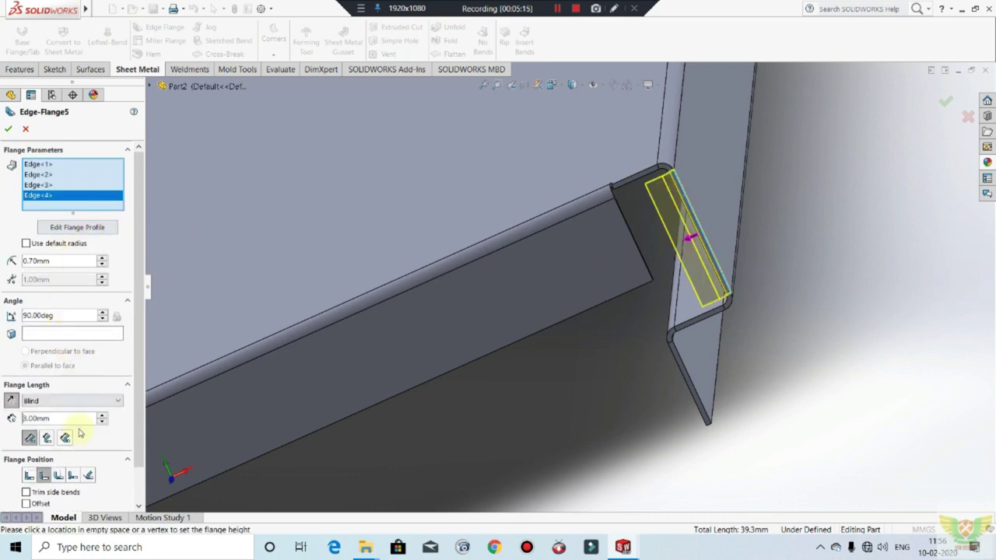
Set the flange's Blind length to 5.00 mm.
{"action": "type", "text": "5"}
{"action": "key", "text": "Return"}
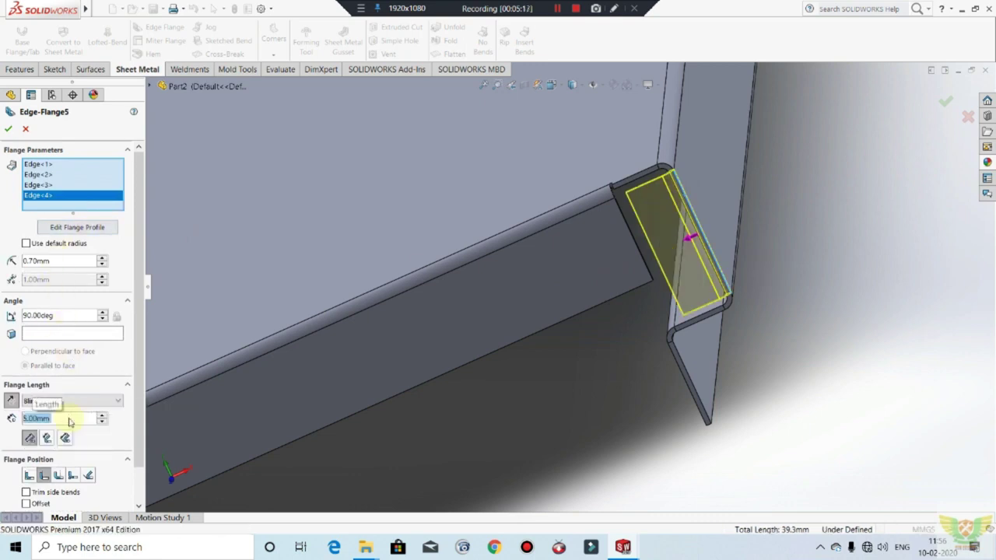
{"action": "scroll", "coordinate": [594, 381], "scroll_direction": "up", "scroll_amount": 2}
{"action": "scroll", "coordinate": [596, 365], "scroll_direction": "up", "scroll_amount": 2}
{"action": "mouse_move", "coordinate": [596, 363]}
{"action": "middle_mouse_down"}
{"action": "mouse_move", "coordinate": [638, 318]}
{"action": "mouse_move", "coordinate": [734, 267]}
{"action": "mouse_move", "coordinate": [796, 272]}
{"action": "middle_mouse_up"}
{"action": "scroll", "coordinate": [673, 295], "scroll_direction": "up", "scroll_amount": 2}
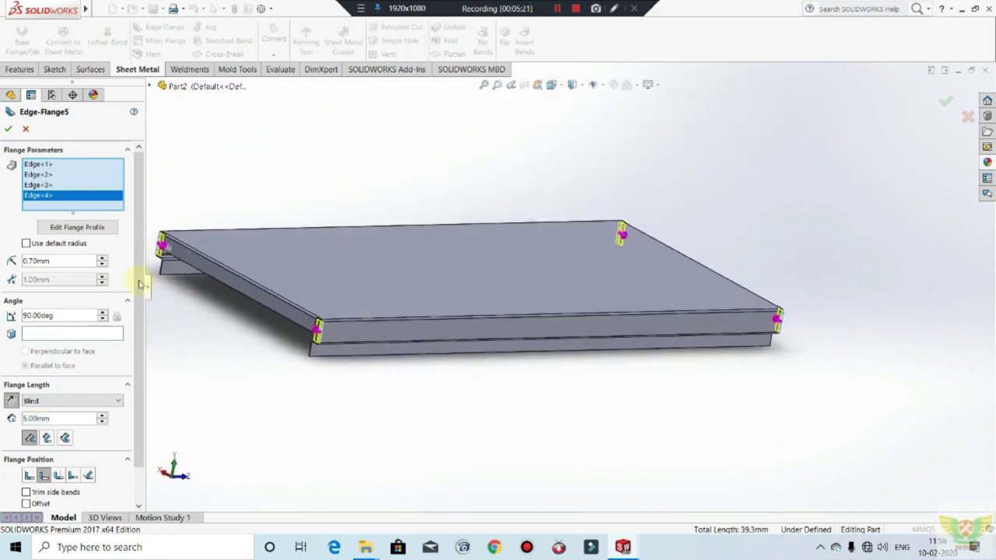
{"action": "scroll", "coordinate": [138, 278], "scroll_direction": "down", "scroll_amount": 2}
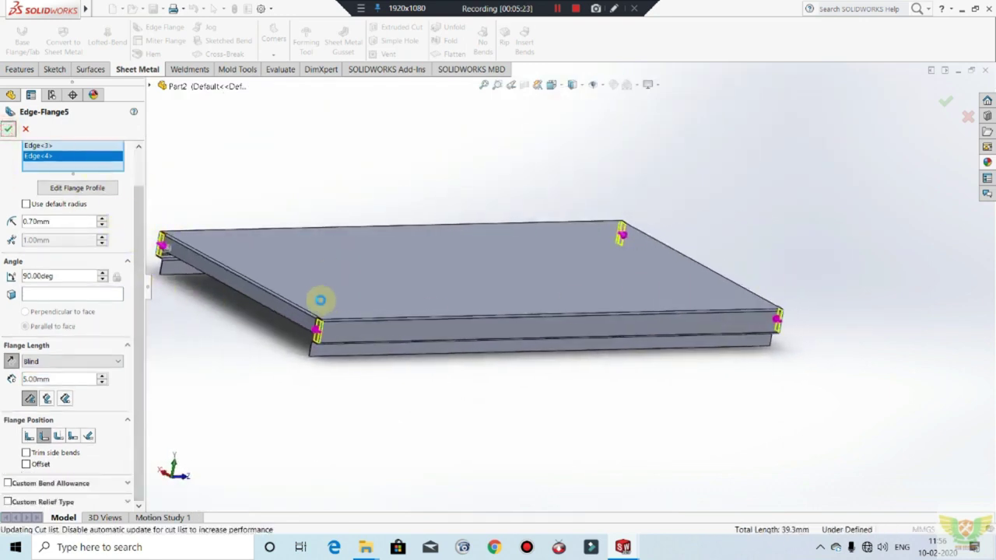
{"action": "mouse_move", "coordinate": [261, 345]}
{"action": "middle_mouse_down"}
{"action": "mouse_move", "coordinate": [342, 290]}
{"action": "mouse_move", "coordinate": [302, 256]}
{"action": "middle_mouse_up"}
{"action": "scroll", "coordinate": [423, 278], "scroll_direction": "down", "scroll_amount": 5}
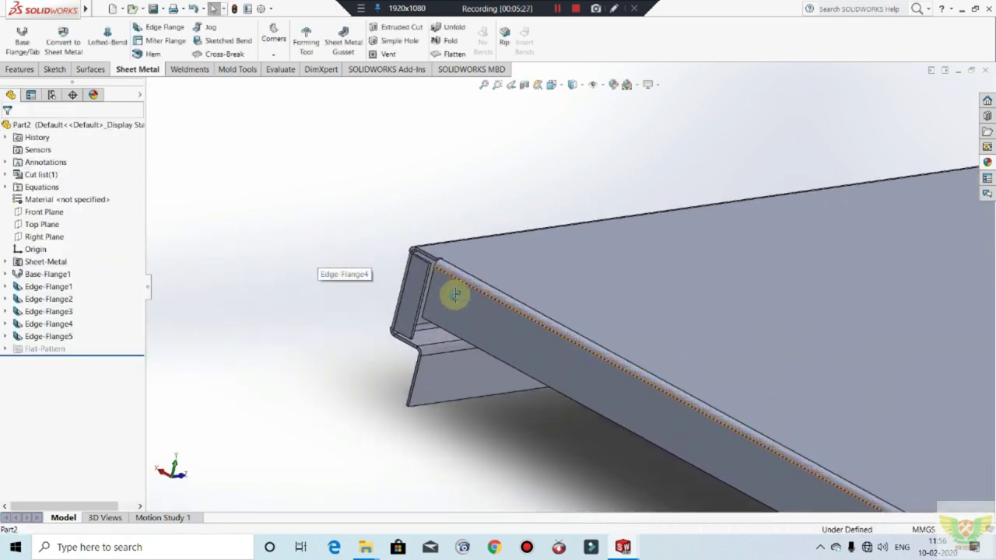
{"action": "scroll", "coordinate": [441, 322], "scroll_direction": "down", "scroll_amount": 3}
{"action": "middle_click_drag", "start_coordinate": [442, 322], "coordinate": [429, 256]}
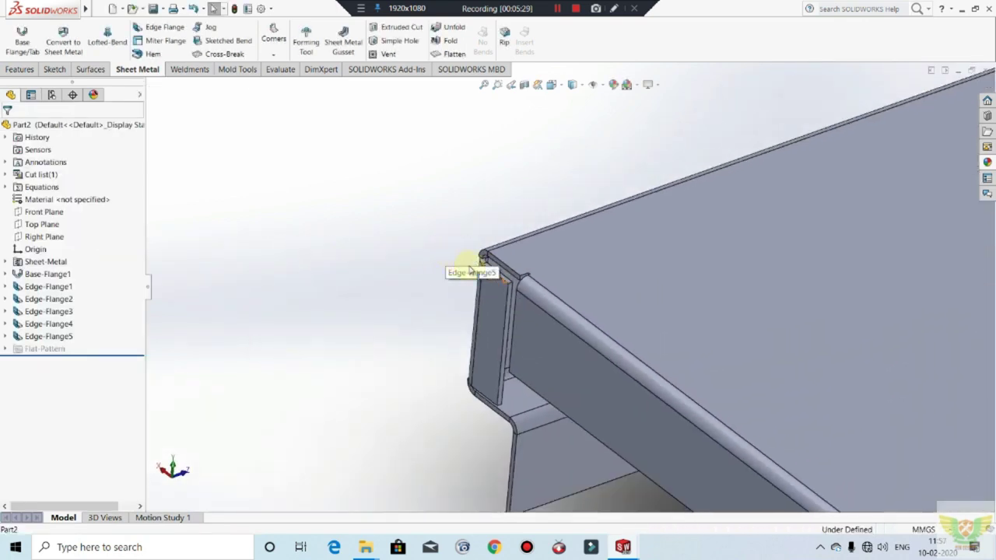
{"action": "scroll", "coordinate": [456, 271], "scroll_direction": "up", "scroll_amount": 3}
{"action": "scroll", "coordinate": [346, 296], "scroll_direction": "up", "scroll_amount": 3}
{"action": "scroll", "coordinate": [399, 298], "scroll_direction": "up", "scroll_amount": 3}
{"action": "mouse_move", "coordinate": [401, 300]}
{"action": "middle_mouse_down"}
{"action": "mouse_move", "coordinate": [645, 263]}
{"action": "mouse_move", "coordinate": [820, 305]}
{"action": "mouse_move", "coordinate": [848, 283]}
{"action": "middle_mouse_up"}
{"action": "scroll", "coordinate": [819, 305], "scroll_direction": "down", "scroll_amount": 3}
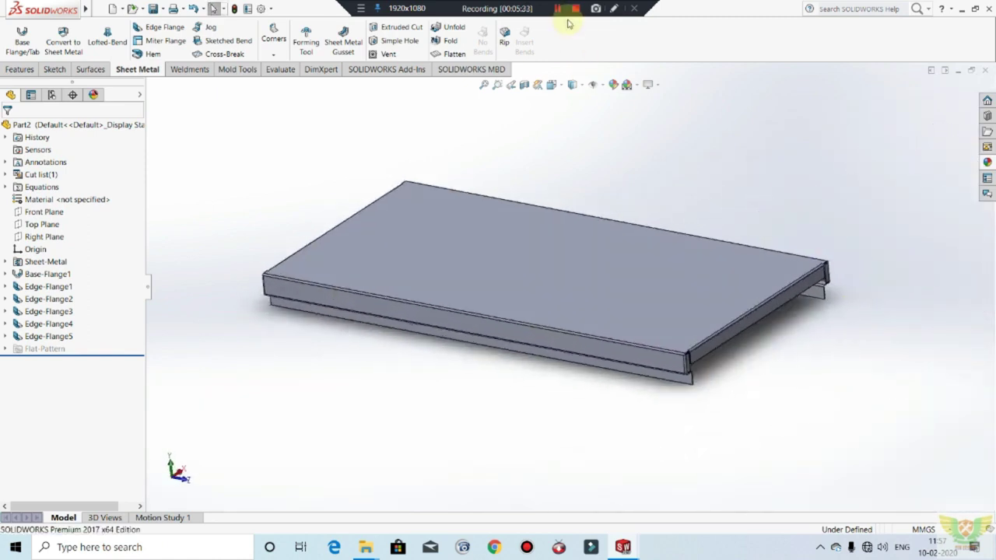
{"action": "middle_click_drag", "start_coordinate": [804, 337], "coordinate": [608, 402]}
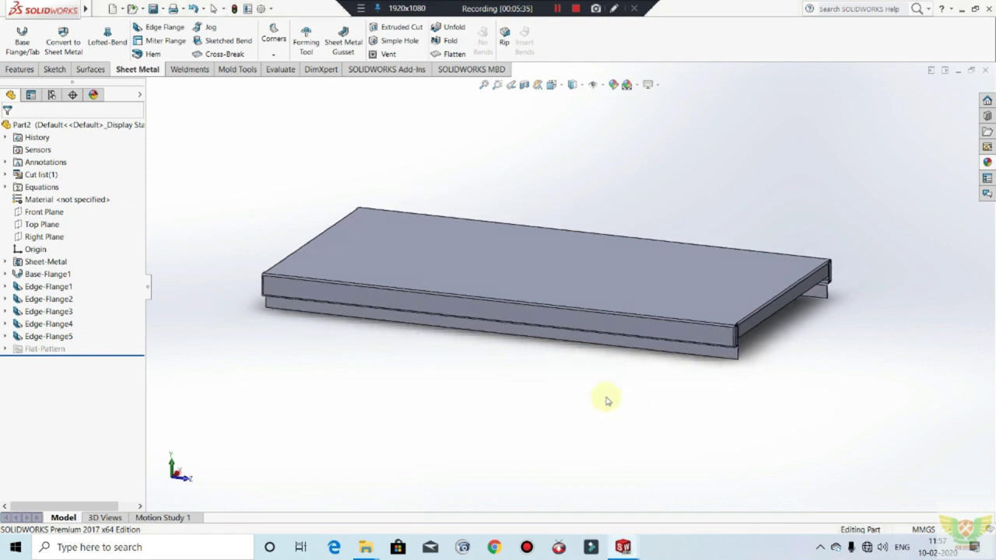
{"action": "scroll", "coordinate": [271, 283], "scroll_direction": "down", "scroll_amount": 3}
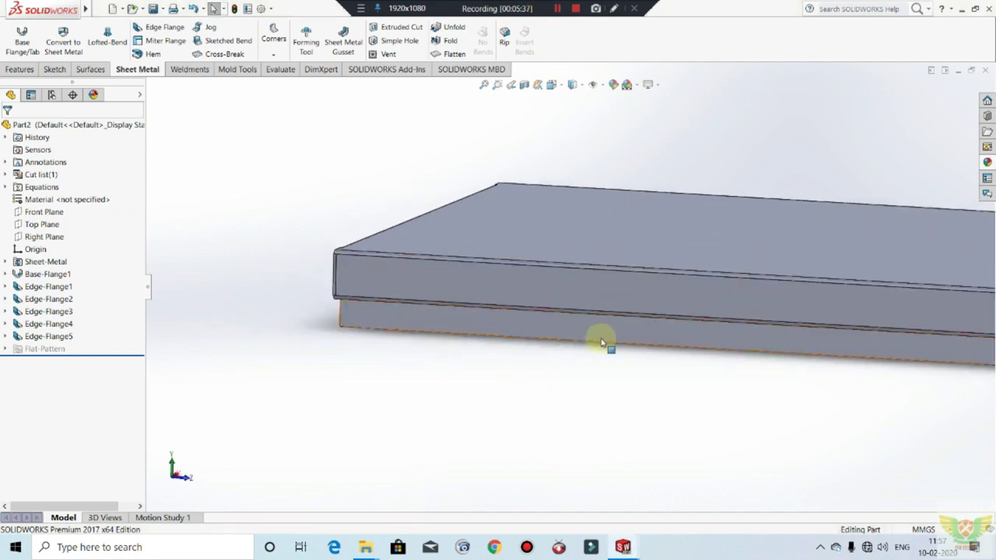
{"action": "scroll", "coordinate": [720, 344], "scroll_direction": "up", "scroll_amount": 3}
{"action": "middle_click_drag", "start_coordinate": [705, 312], "coordinate": [611, 312]}
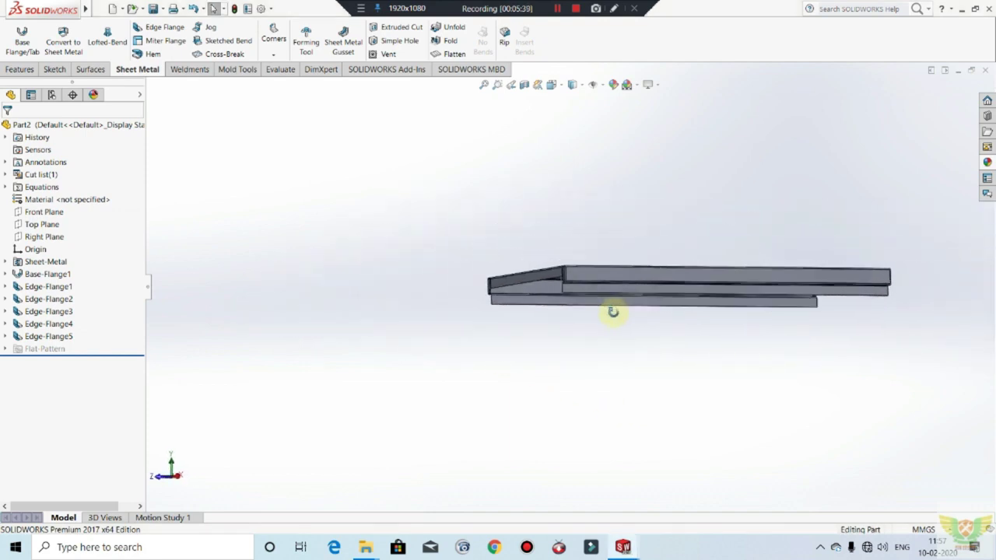
{"action": "scroll", "coordinate": [612, 312], "scroll_direction": "down", "scroll_amount": 3}
{"action": "scroll", "coordinate": [718, 322], "scroll_direction": "up", "scroll_amount": 3}
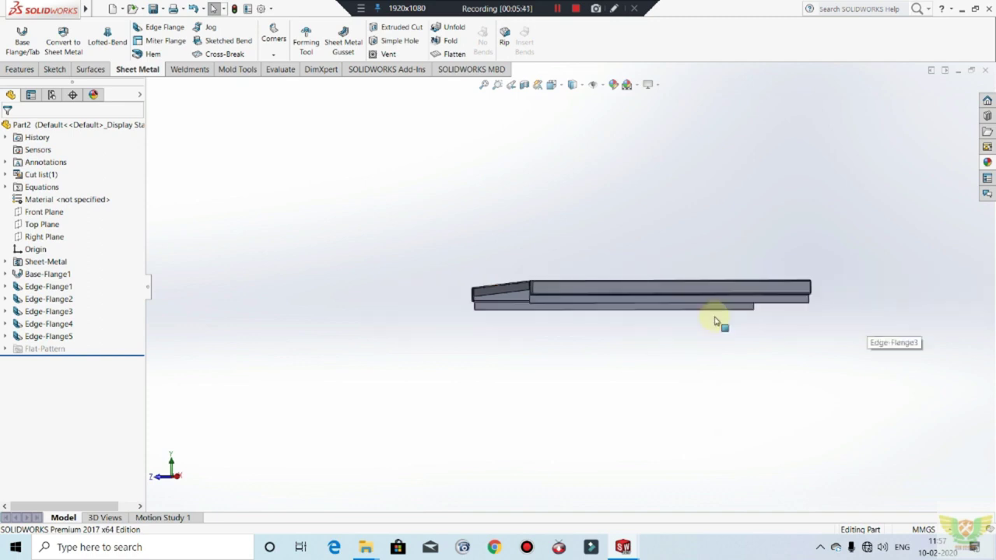
{"action": "middle_click_drag", "start_coordinate": [718, 322], "coordinate": [729, 349]}
{"action": "scroll", "coordinate": [709, 330], "scroll_direction": "down", "scroll_amount": 2}
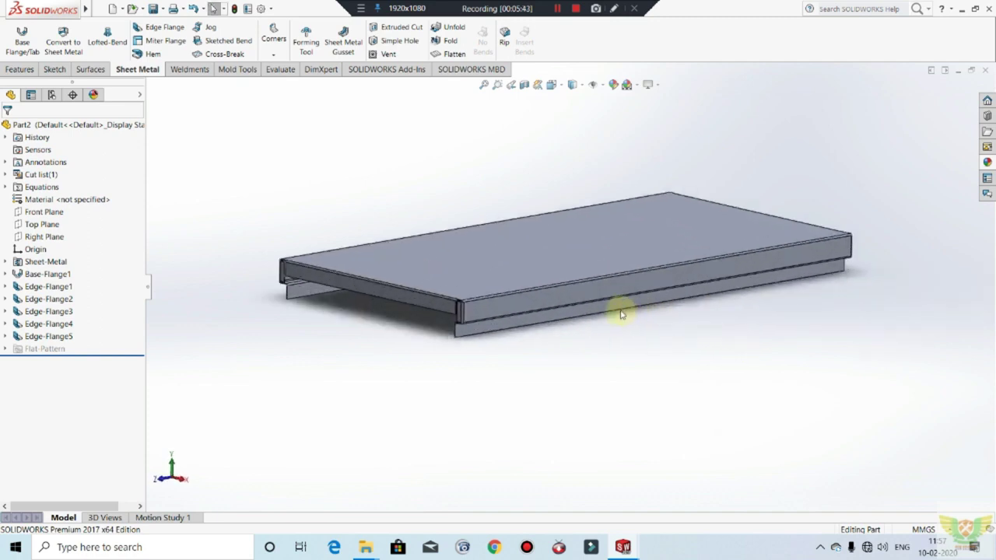
{"action": "middle_click_drag", "start_coordinate": [513, 298], "coordinate": [527, 326]}
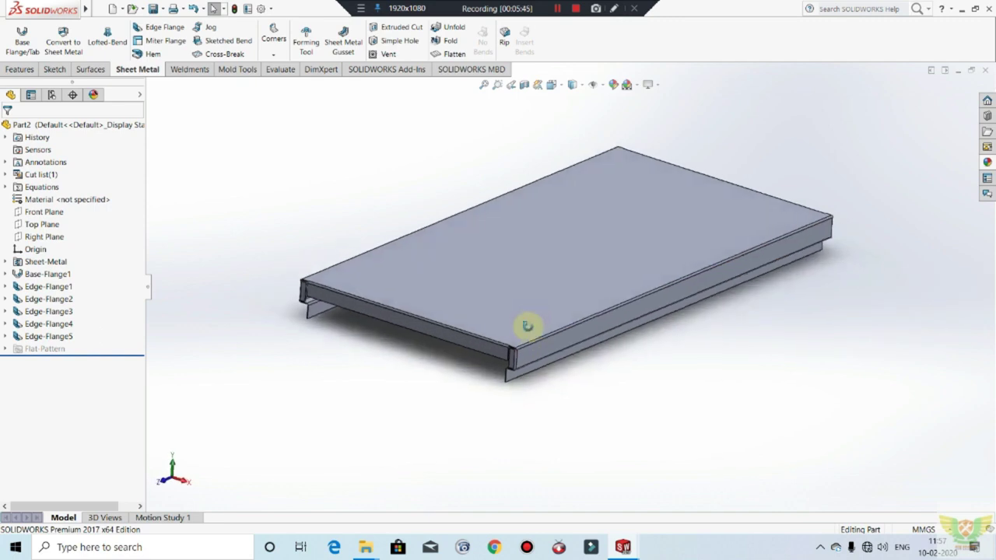
{"action": "scroll", "coordinate": [677, 319], "scroll_direction": "up", "scroll_amount": 2}
{"action": "scroll", "coordinate": [540, 288], "scroll_direction": "down", "scroll_amount": 2}
{"action": "scroll", "coordinate": [418, 344], "scroll_direction": "down", "scroll_amount": 3}
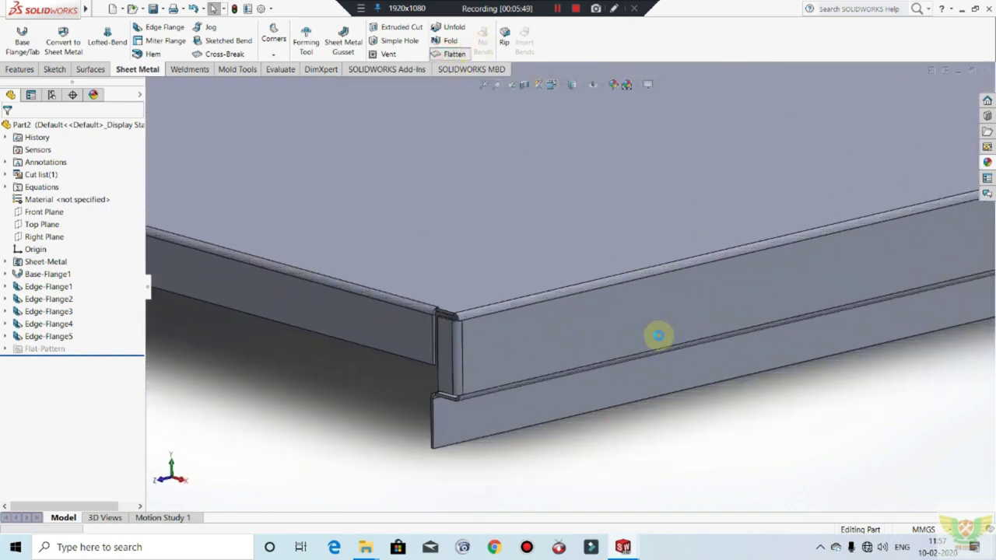
Add Corner-Trim1 with 1 mm circular reliefs on all eight flat-pattern corners.
{"action": "scroll", "coordinate": [659, 334], "scroll_direction": "up", "scroll_amount": 1}
{"action": "scroll", "coordinate": [661, 338], "scroll_direction": "up", "scroll_amount": 1}
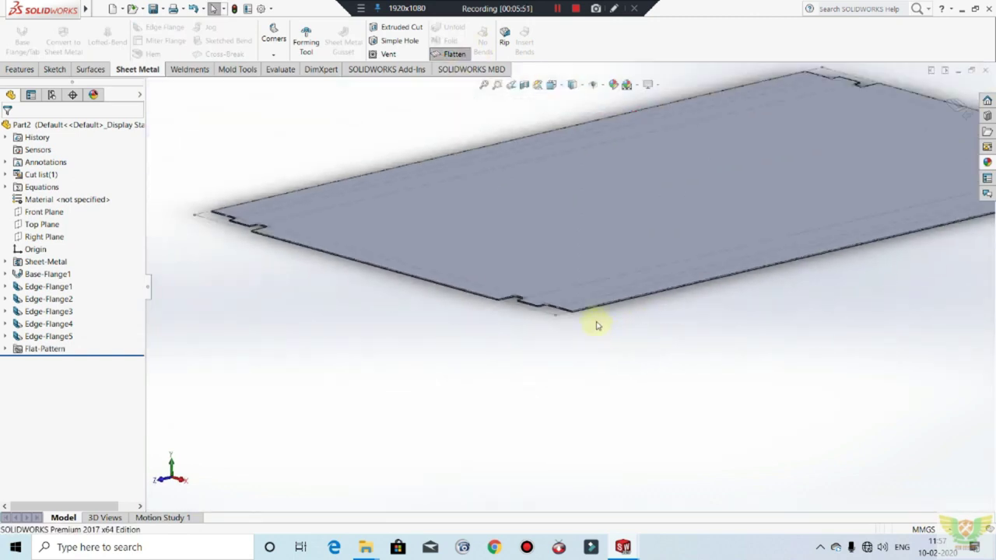
{"action": "scroll", "coordinate": [520, 181], "scroll_direction": "up", "scroll_amount": 1}
{"action": "mouse_move", "coordinate": [710, 213]}
{"action": "middle_mouse_down"}
{"action": "mouse_move", "coordinate": [703, 257]}
{"action": "mouse_move", "coordinate": [264, 73]}
{"action": "middle_mouse_up"}
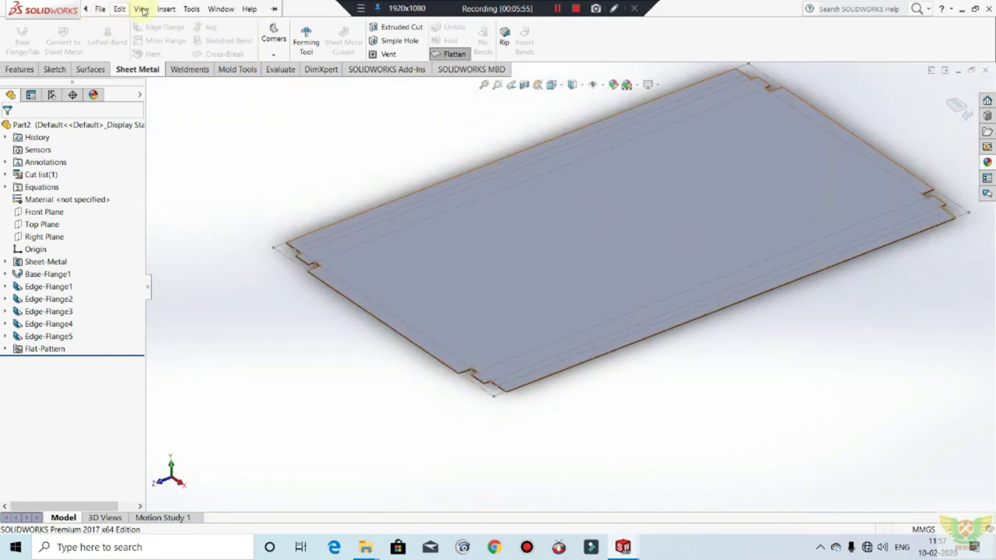
{"action": "left_click", "coordinate": [166, 9]}
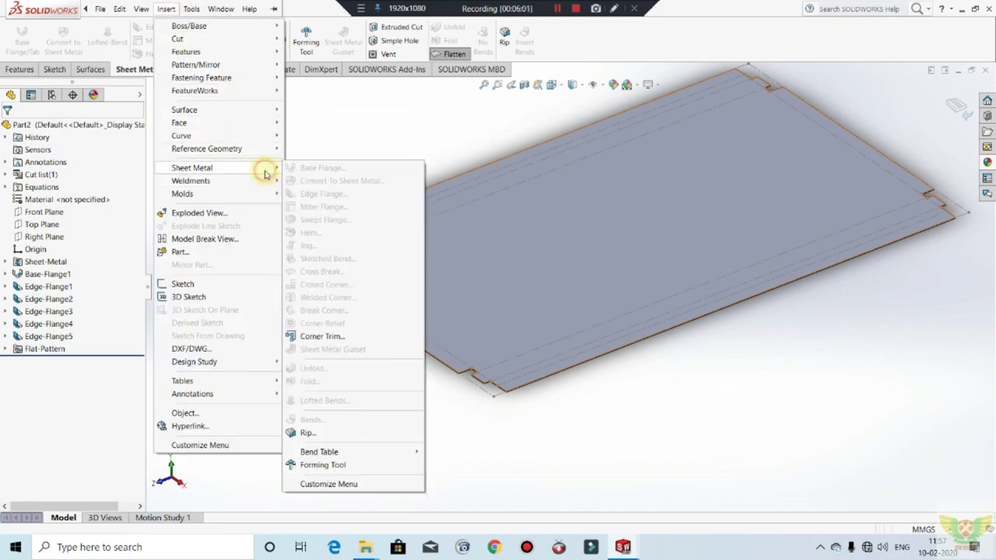
{"action": "mouse_move", "coordinate": [192, 167]}
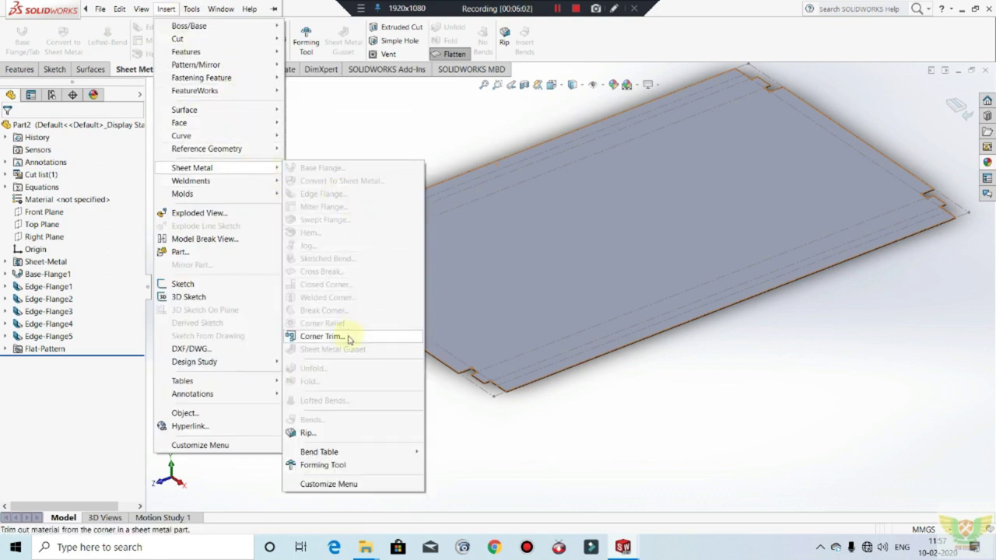
{"action": "left_click", "coordinate": [338, 336]}
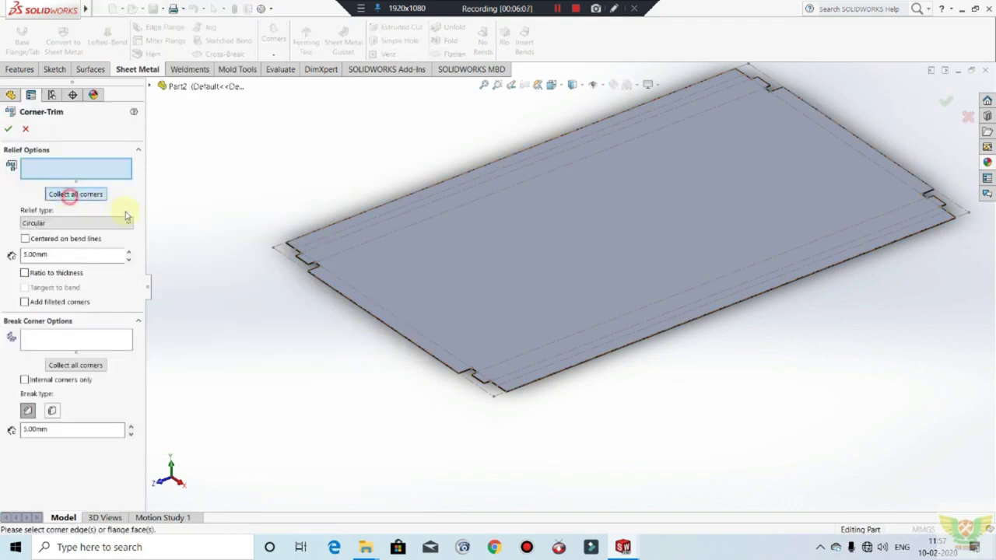
{"action": "scroll", "coordinate": [322, 273], "scroll_direction": "up", "scroll_amount": 2}
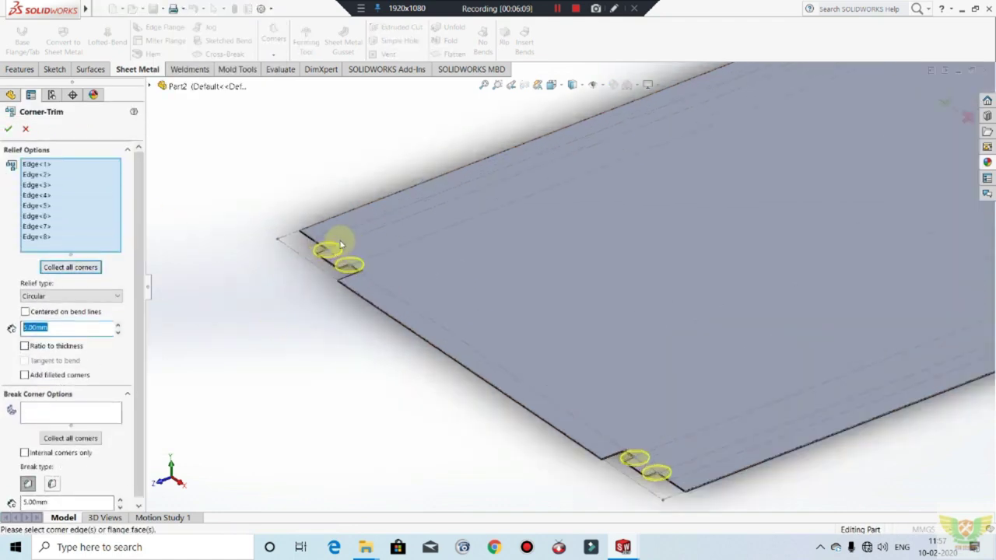
{"action": "scroll", "coordinate": [322, 273], "scroll_direction": "up", "scroll_amount": 3}
{"action": "scroll", "coordinate": [322, 272], "scroll_direction": "up", "scroll_amount": 2}
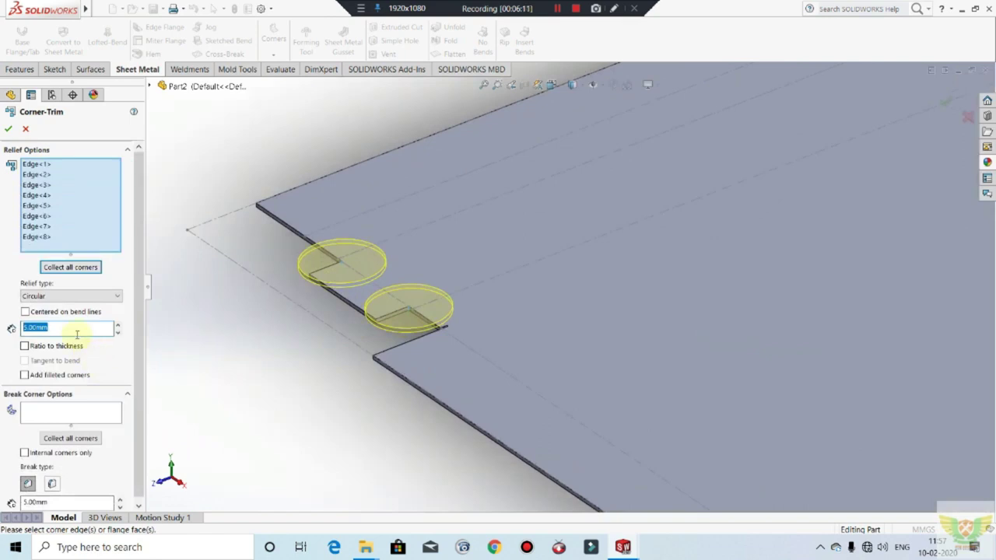
{"action": "type", "text": "1"}
{"action": "key", "text": "Return"}
{"action": "left_click", "coordinate": [10, 128]}
{"action": "scroll", "coordinate": [364, 254], "scroll_direction": "down", "scroll_amount": 2}
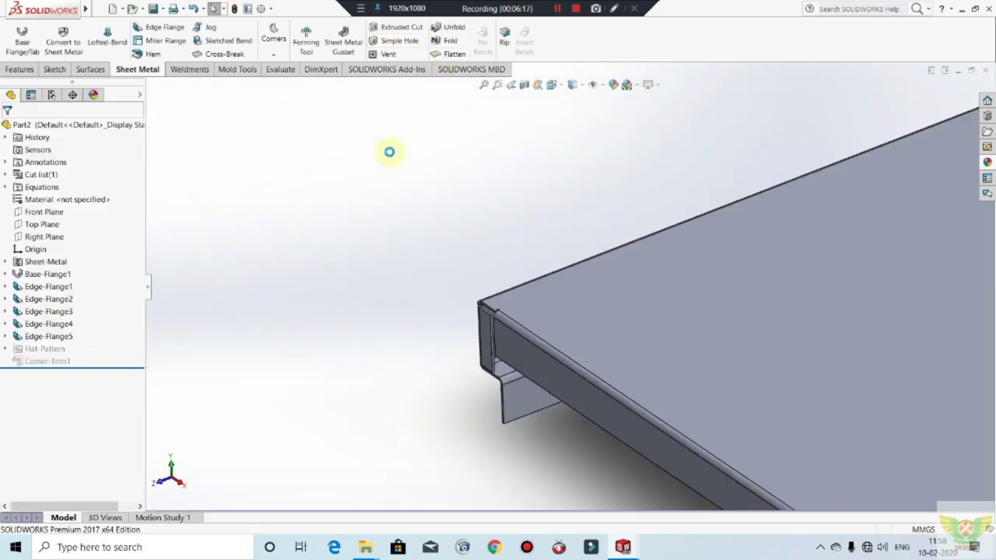
{"action": "scroll", "coordinate": [530, 327], "scroll_direction": "up", "scroll_amount": 2}
{"action": "scroll", "coordinate": [548, 319], "scroll_direction": "up", "scroll_amount": 2}
{"action": "scroll", "coordinate": [548, 319], "scroll_direction": "down", "scroll_amount": 2}
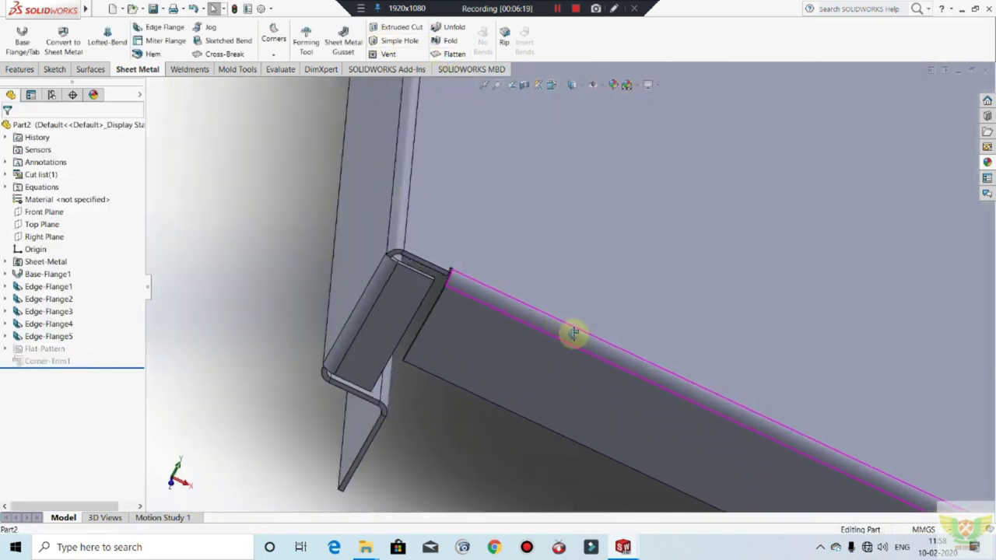
{"action": "scroll", "coordinate": [573, 334], "scroll_direction": "down", "scroll_amount": 2}
{"action": "scroll", "coordinate": [518, 306], "scroll_direction": "down", "scroll_amount": 2}
{"action": "scroll", "coordinate": [472, 311], "scroll_direction": "down", "scroll_amount": 2}
{"action": "scroll", "coordinate": [412, 288], "scroll_direction": "down", "scroll_amount": 3}
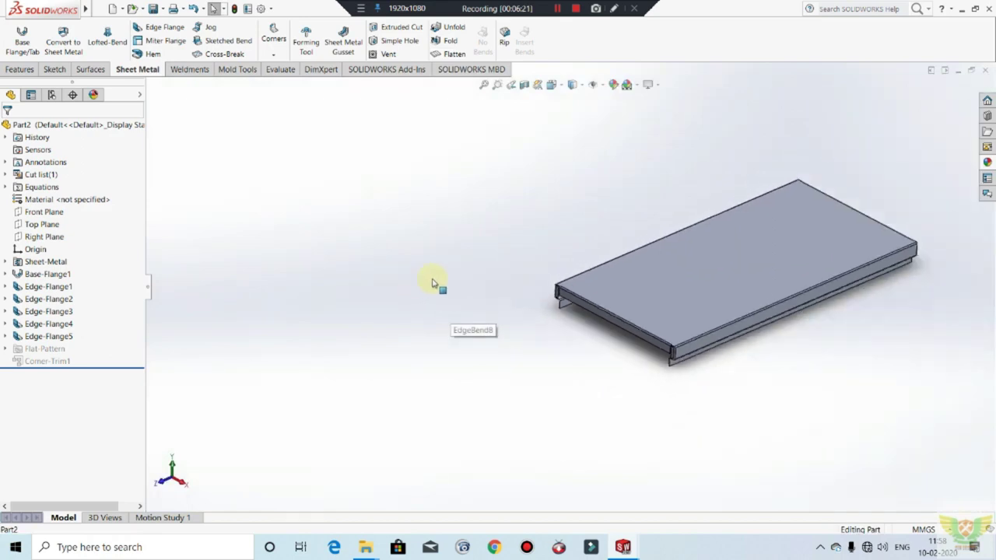
{"action": "scroll", "coordinate": [823, 254], "scroll_direction": "up", "scroll_amount": 2}
{"action": "scroll", "coordinate": [792, 222], "scroll_direction": "up", "scroll_amount": 2}
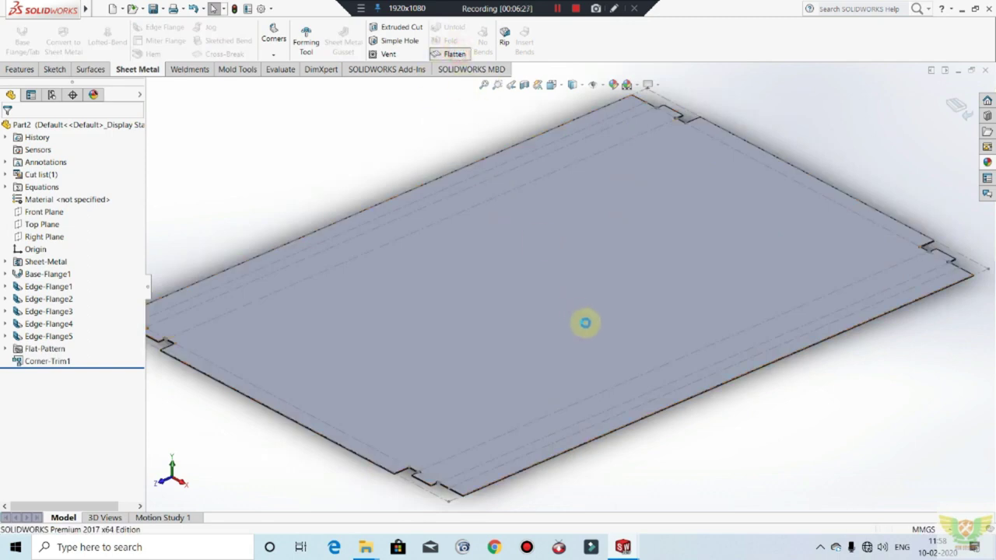
{"action": "scroll", "coordinate": [730, 294], "scroll_direction": "up", "scroll_amount": 2}
{"action": "scroll", "coordinate": [740, 264], "scroll_direction": "up", "scroll_amount": 2}
{"action": "scroll", "coordinate": [729, 245], "scroll_direction": "down", "scroll_amount": 3}
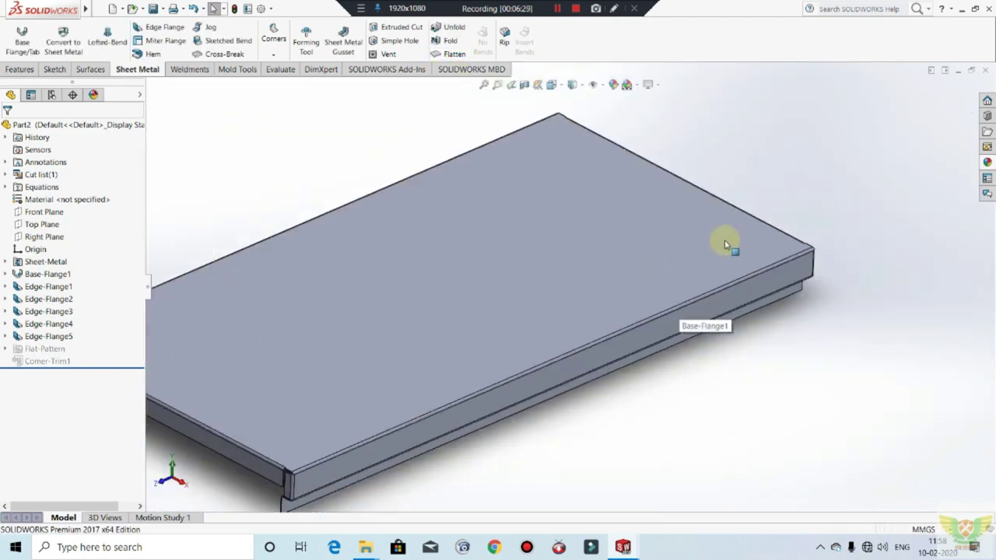
{"action": "scroll", "coordinate": [726, 240], "scroll_direction": "down", "scroll_amount": 2}
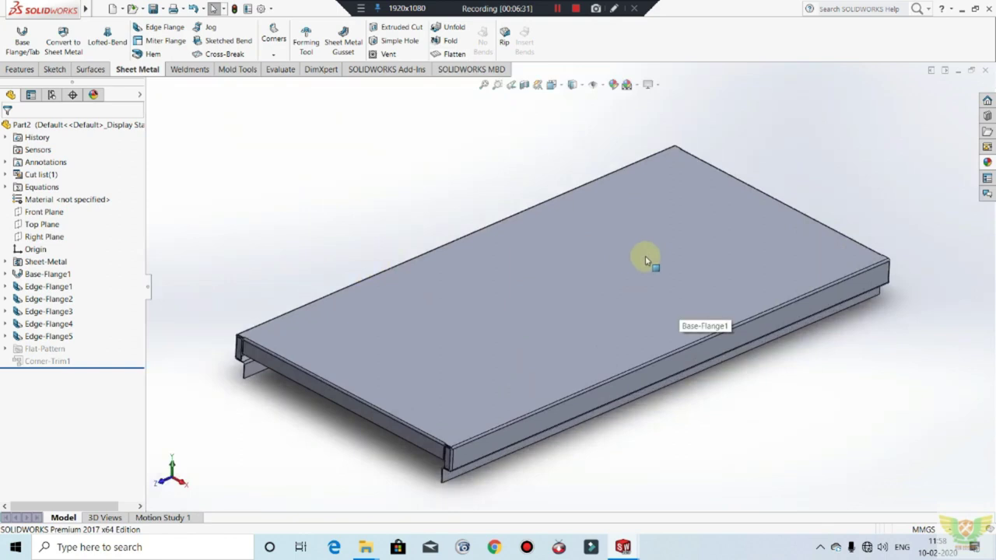
Save the part under the file name TOP PLATE.
{"action": "key", "text": "ctrl+s"}
{"action": "type", "text": "TOP PLATE"}
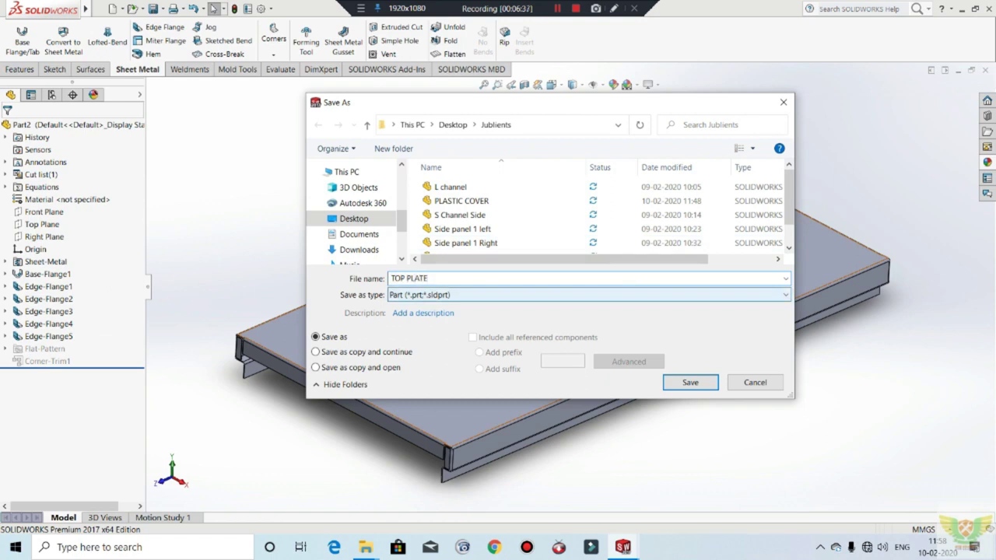
{"action": "left_click", "coordinate": [706, 381]}
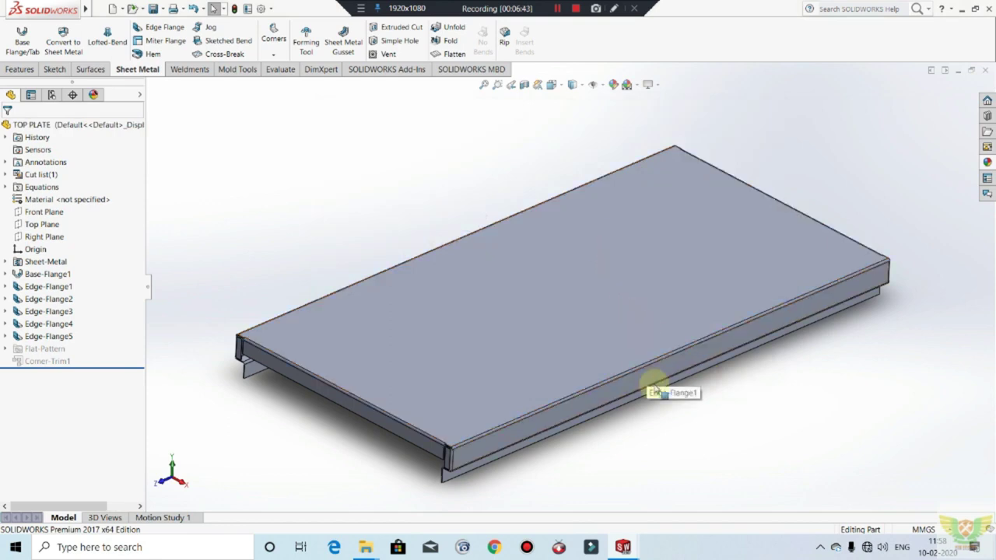
Orbit and zoom around the TOP PLATE tray to inspect its flanges from several angles.
{"action": "middle_click_drag", "start_coordinate": [645, 379], "coordinate": [615, 359]}
{"action": "scroll", "coordinate": [448, 408], "scroll_direction": "down", "scroll_amount": 3}
{"action": "scroll", "coordinate": [440, 407], "scroll_direction": "up", "scroll_amount": 2}
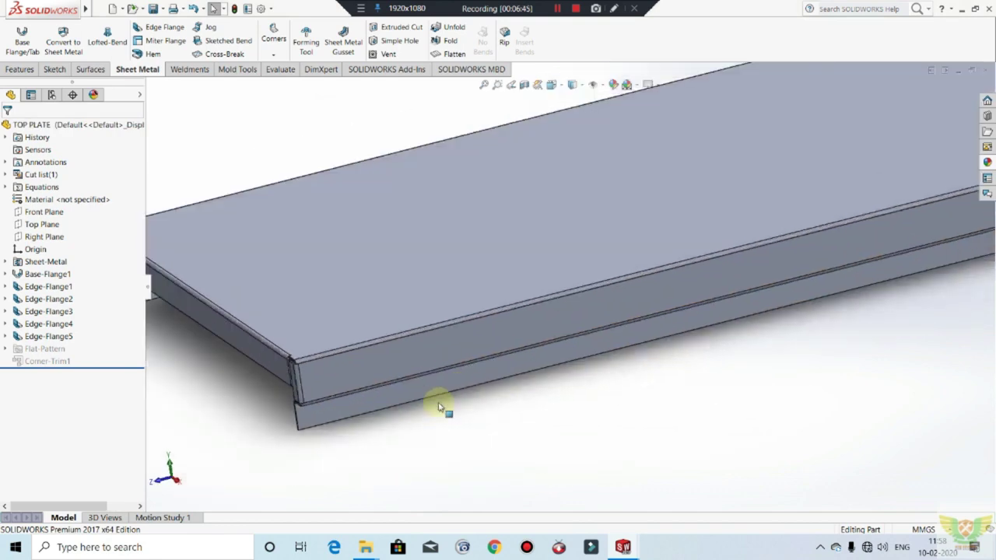
{"action": "scroll", "coordinate": [442, 407], "scroll_direction": "up", "scroll_amount": 2}
{"action": "scroll", "coordinate": [936, 315], "scroll_direction": "up", "scroll_amount": 2}
{"action": "mouse_move", "coordinate": [661, 307]}
{"action": "middle_mouse_down"}
{"action": "mouse_move", "coordinate": [554, 263]}
{"action": "mouse_move", "coordinate": [687, 261]}
{"action": "mouse_move", "coordinate": [693, 280]}
{"action": "mouse_move", "coordinate": [789, 327]}
{"action": "mouse_move", "coordinate": [502, 221]}
{"action": "mouse_move", "coordinate": [447, 235]}
{"action": "mouse_move", "coordinate": [423, 262]}
{"action": "mouse_move", "coordinate": [649, 302]}
{"action": "middle_mouse_up"}
{"action": "scroll", "coordinate": [649, 302], "scroll_direction": "down", "scroll_amount": 3}
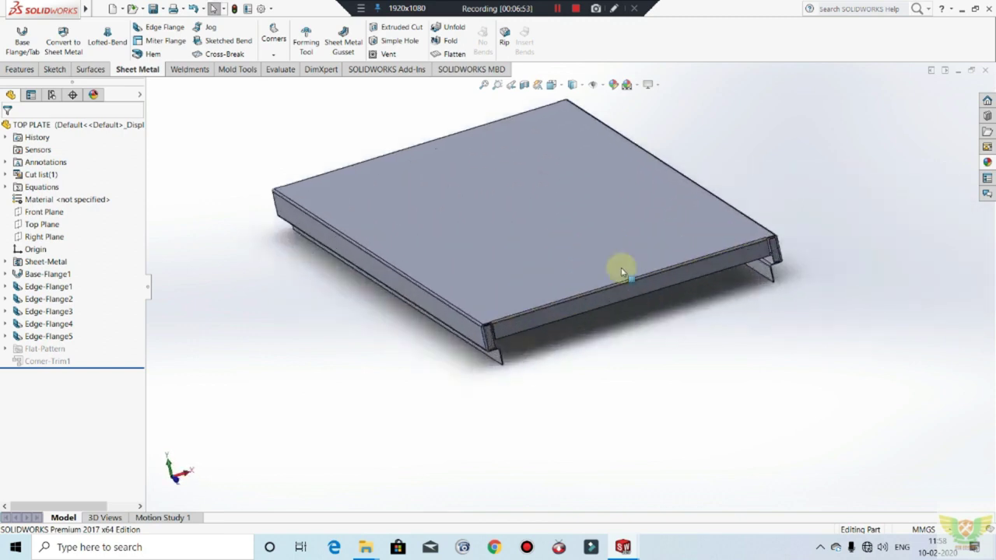
{"action": "scroll", "coordinate": [620, 269], "scroll_direction": "down", "scroll_amount": 2}
{"action": "scroll", "coordinate": [645, 276], "scroll_direction": "up", "scroll_amount": 3}
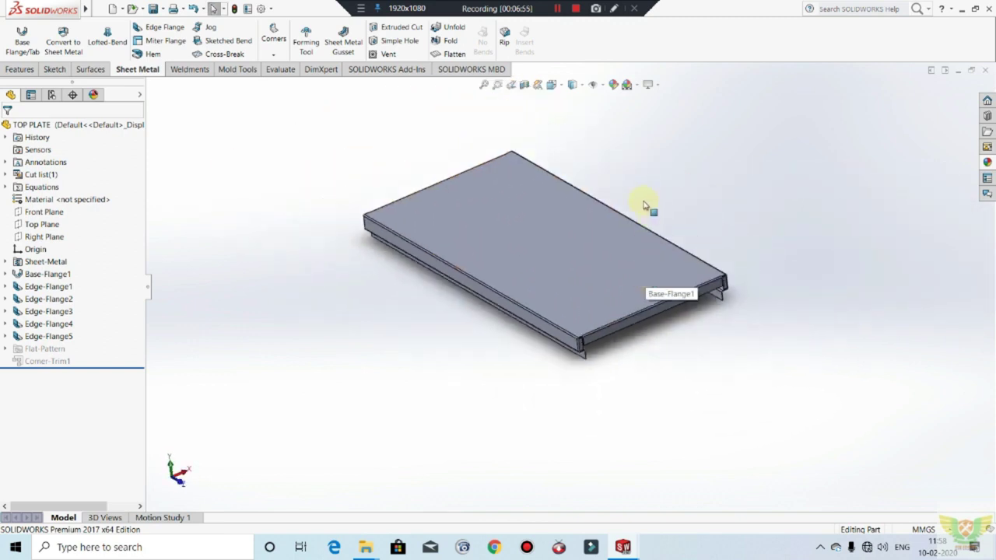
{"action": "scroll", "coordinate": [643, 204], "scroll_direction": "down", "scroll_amount": 3}
{"action": "mouse_move", "coordinate": [632, 248]}
{"action": "middle_mouse_down"}
{"action": "mouse_move", "coordinate": [627, 396]}
{"action": "mouse_move", "coordinate": [694, 324]}
{"action": "mouse_move", "coordinate": [678, 345]}
{"action": "middle_mouse_up"}
{"action": "scroll", "coordinate": [782, 362], "scroll_direction": "up", "scroll_amount": 2}
{"action": "mouse_move", "coordinate": [752, 350]}
{"action": "middle_mouse_down"}
{"action": "mouse_move", "coordinate": [620, 356]}
{"action": "mouse_move", "coordinate": [330, 297]}
{"action": "middle_mouse_up"}
{"action": "mouse_move", "coordinate": [290, 366]}
{"action": "middle_mouse_down"}
{"action": "mouse_move", "coordinate": [400, 355]}
{"action": "mouse_move", "coordinate": [381, 381]}
{"action": "mouse_move", "coordinate": [413, 296]}
{"action": "mouse_move", "coordinate": [413, 235]}
{"action": "mouse_move", "coordinate": [411, 285]}
{"action": "mouse_move", "coordinate": [371, 266]}
{"action": "mouse_move", "coordinate": [495, 264]}
{"action": "mouse_move", "coordinate": [547, 238]}
{"action": "mouse_move", "coordinate": [629, 231]}
{"action": "mouse_move", "coordinate": [684, 278]}
{"action": "mouse_move", "coordinate": [658, 278]}
{"action": "mouse_move", "coordinate": [600, 182]}
{"action": "middle_mouse_up"}
{"action": "scroll", "coordinate": [414, 295], "scroll_direction": "down", "scroll_amount": 3}
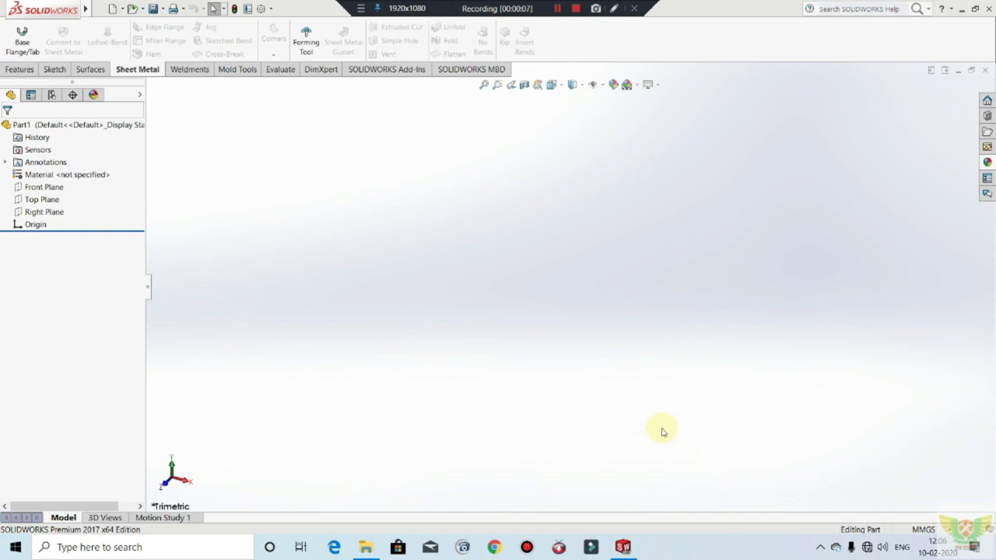
Sketch a center rectangle on the Top Plane centred at the origin.
{"action": "left_click", "coordinate": [56, 70]}
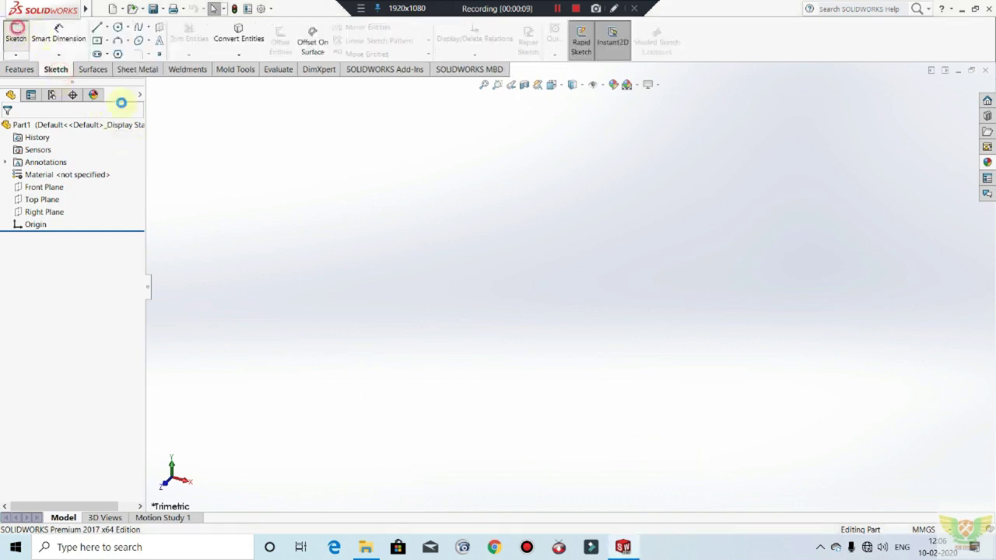
{"action": "left_click", "coordinate": [366, 285]}
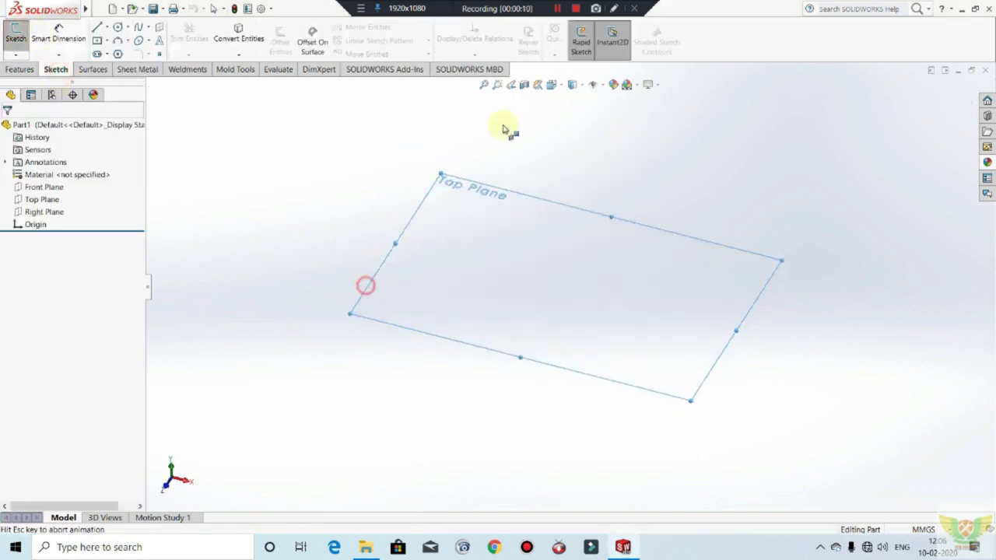
{"action": "left_click", "coordinate": [97, 41]}
{"action": "left_click", "coordinate": [570, 287]}
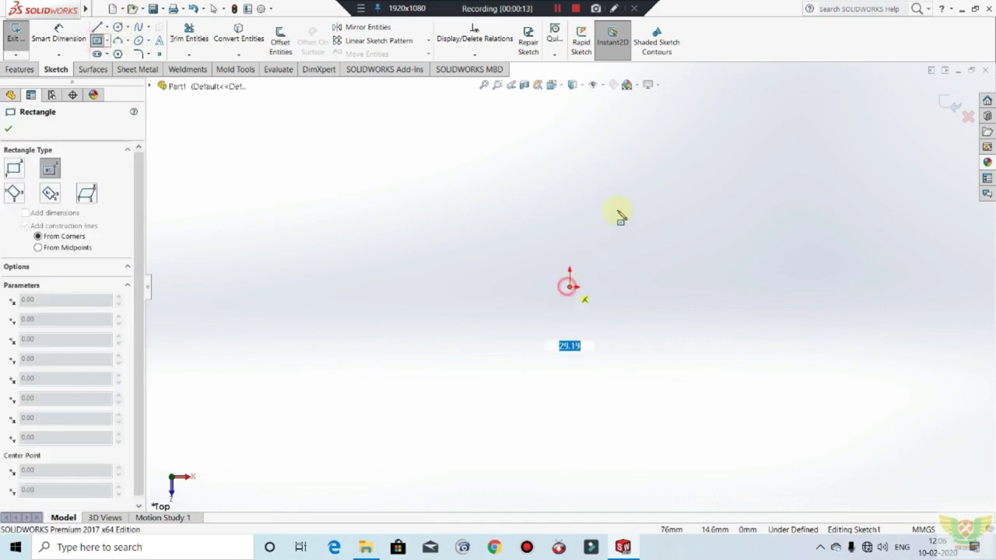
{"action": "left_click", "coordinate": [661, 122]}
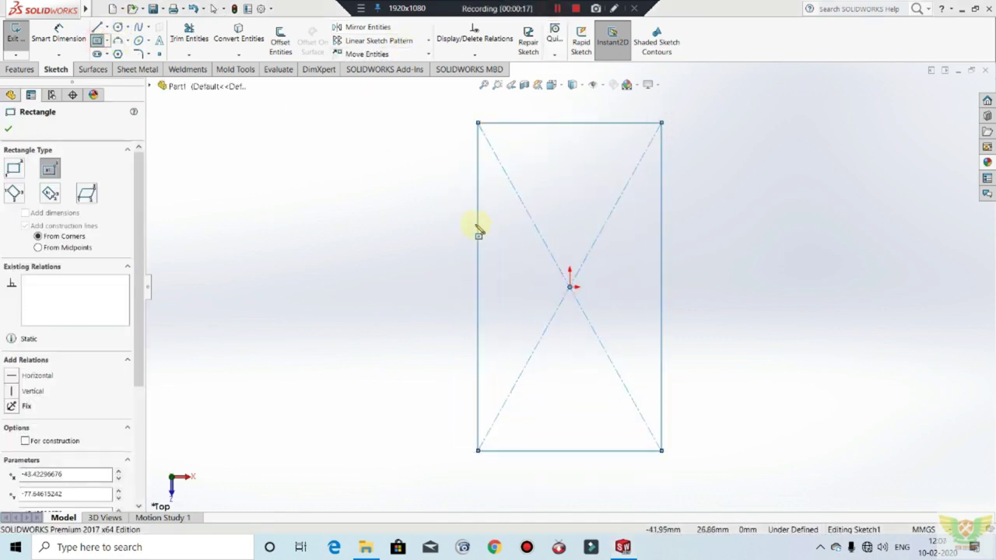
Dimension the rectangle 335 mm by 160 mm and turn it into a base flange.
{"action": "left_click", "coordinate": [59, 35]}
{"action": "left_click", "coordinate": [478, 277]}
{"action": "left_click", "coordinate": [421, 278]}
{"action": "type", "text": "33"}
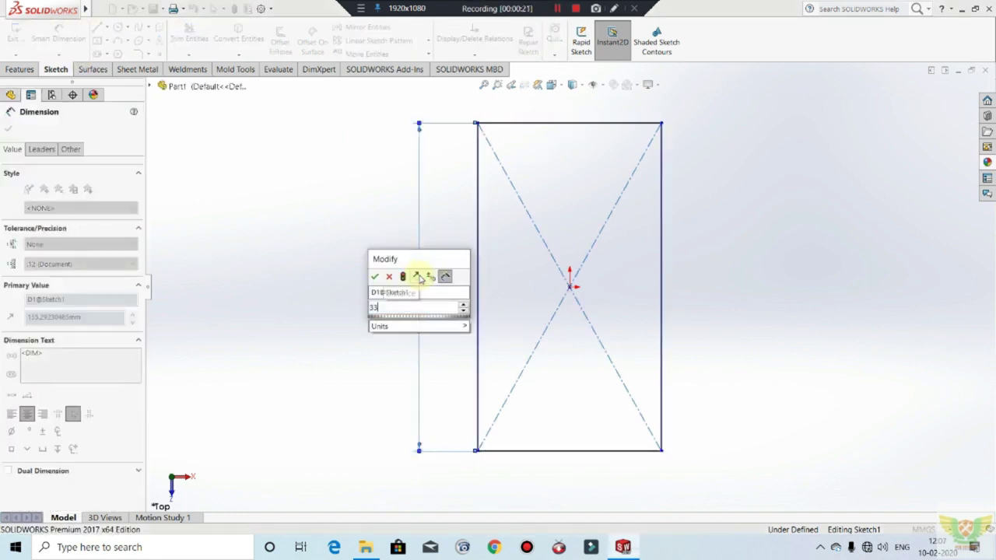
{"action": "type", "text": "5"}
{"action": "key", "text": "Return"}
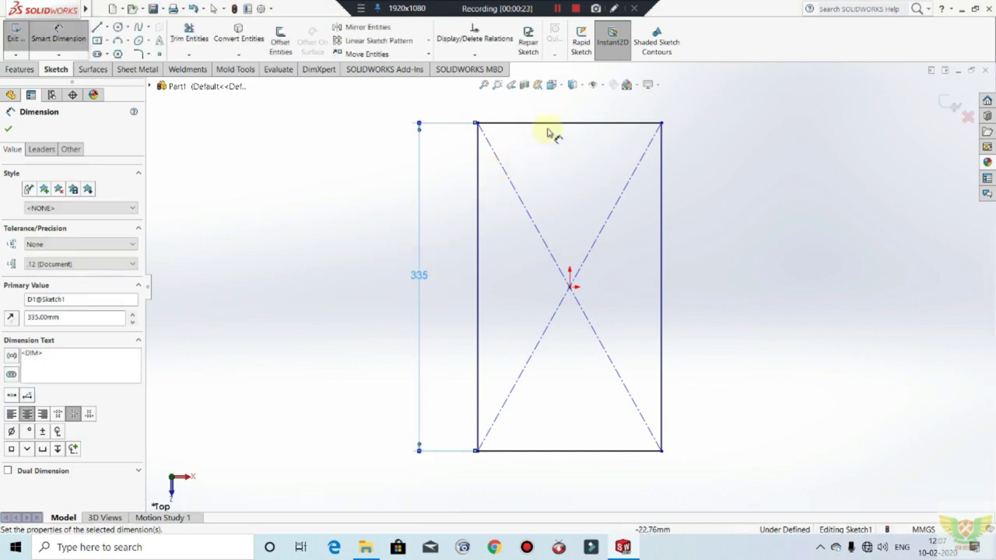
{"action": "left_click", "coordinate": [552, 122]}
{"action": "left_click", "coordinate": [555, 110]}
{"action": "type", "text": "1"}
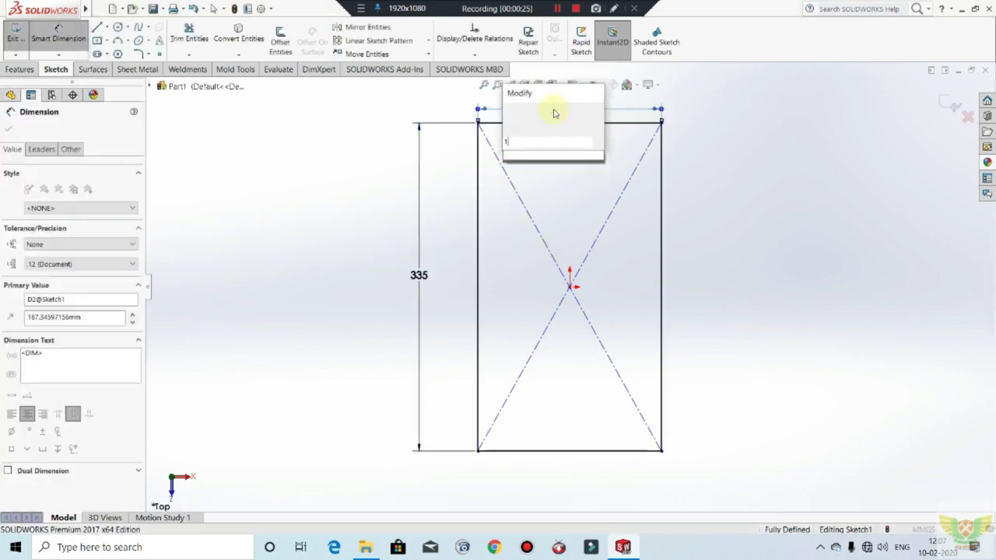
{"action": "type", "text": "60"}
{"action": "key", "text": "Return"}
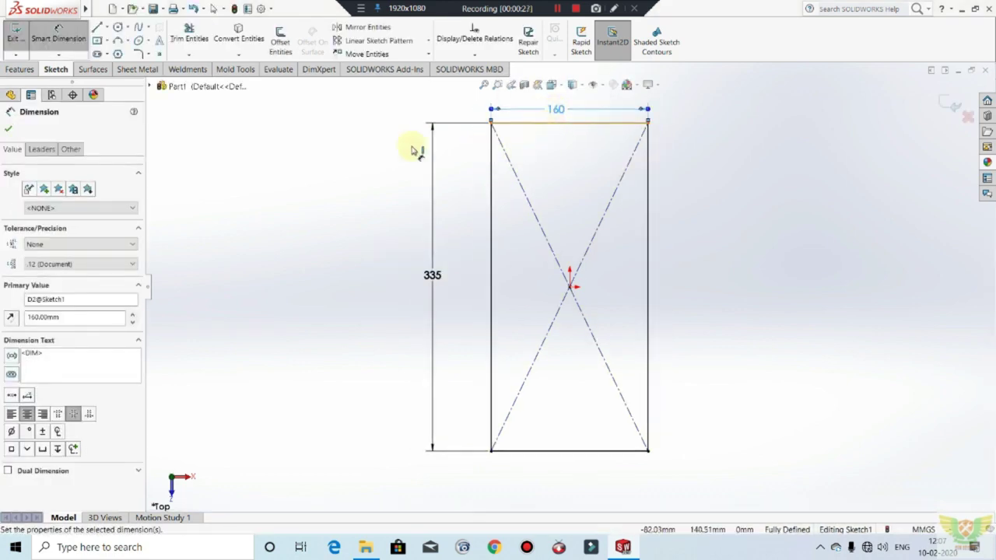
{"action": "left_click", "coordinate": [16, 35]}
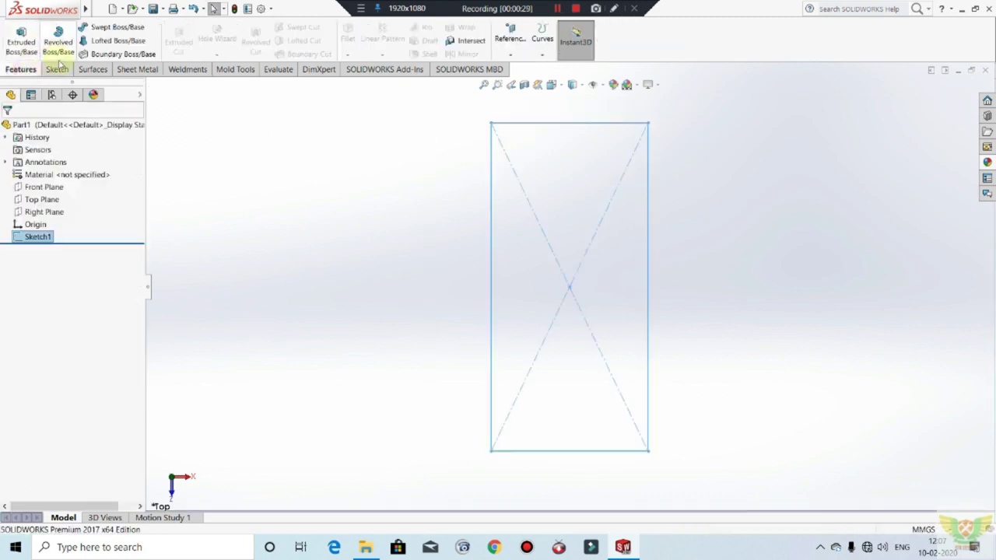
{"action": "left_click", "coordinate": [137, 68]}
{"action": "left_click", "coordinate": [22, 38]}
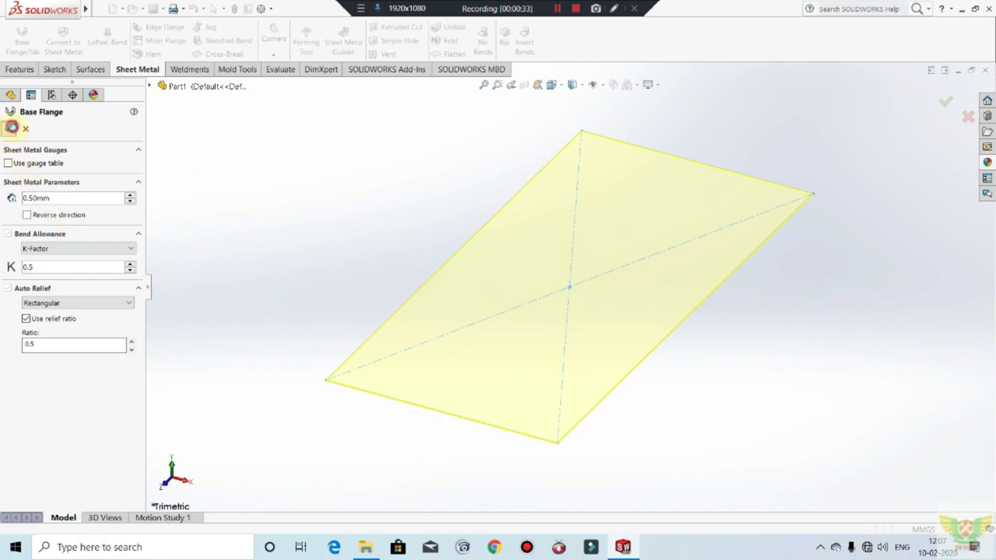
Accept the 0.5 mm base flange and select both short plate edges for an edge flange.
{"action": "left_click", "coordinate": [12, 127]}
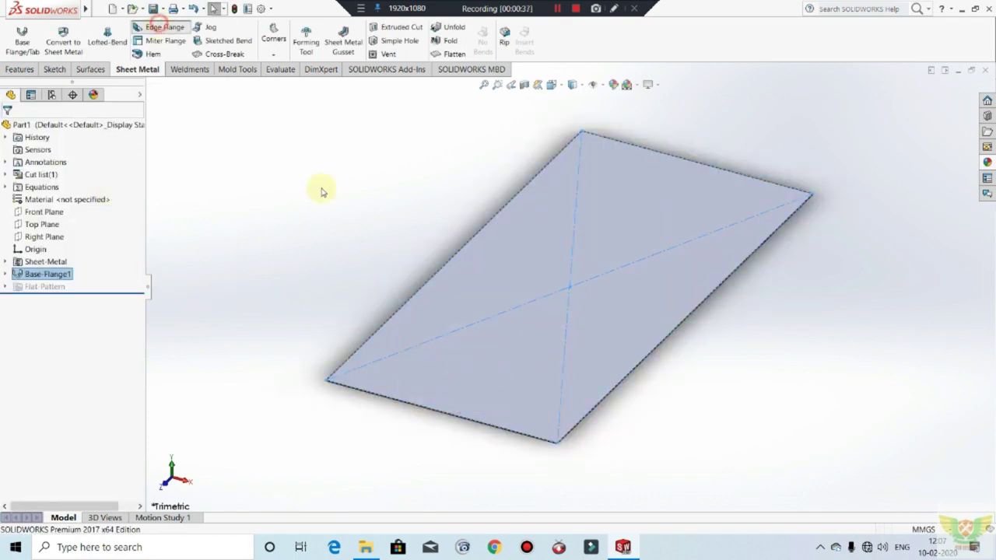
{"action": "scroll", "coordinate": [438, 418], "scroll_direction": "down", "scroll_amount": 2}
{"action": "scroll", "coordinate": [434, 398], "scroll_direction": "down", "scroll_amount": 2}
{"action": "scroll", "coordinate": [438, 394], "scroll_direction": "down", "scroll_amount": 2}
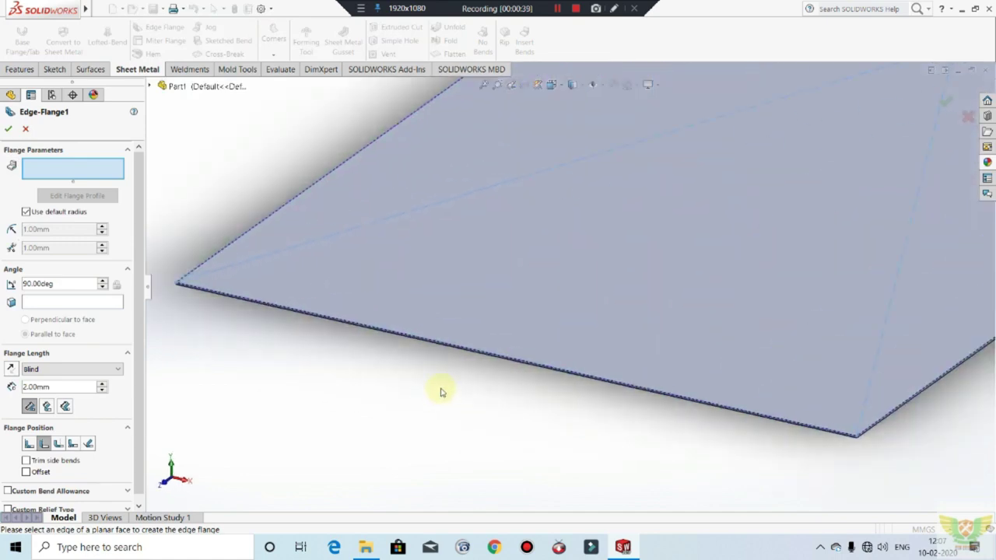
{"action": "scroll", "coordinate": [459, 327], "scroll_direction": "down", "scroll_amount": 3}
{"action": "left_click", "coordinate": [467, 300]}
{"action": "scroll", "coordinate": [484, 237], "scroll_direction": "up", "scroll_amount": 2}
{"action": "scroll", "coordinate": [521, 318], "scroll_direction": "up", "scroll_amount": 3}
{"action": "scroll", "coordinate": [701, 304], "scroll_direction": "up", "scroll_amount": 3}
{"action": "middle_click_drag", "start_coordinate": [884, 242], "coordinate": [818, 163]}
{"action": "scroll", "coordinate": [571, 270], "scroll_direction": "down", "scroll_amount": 3}
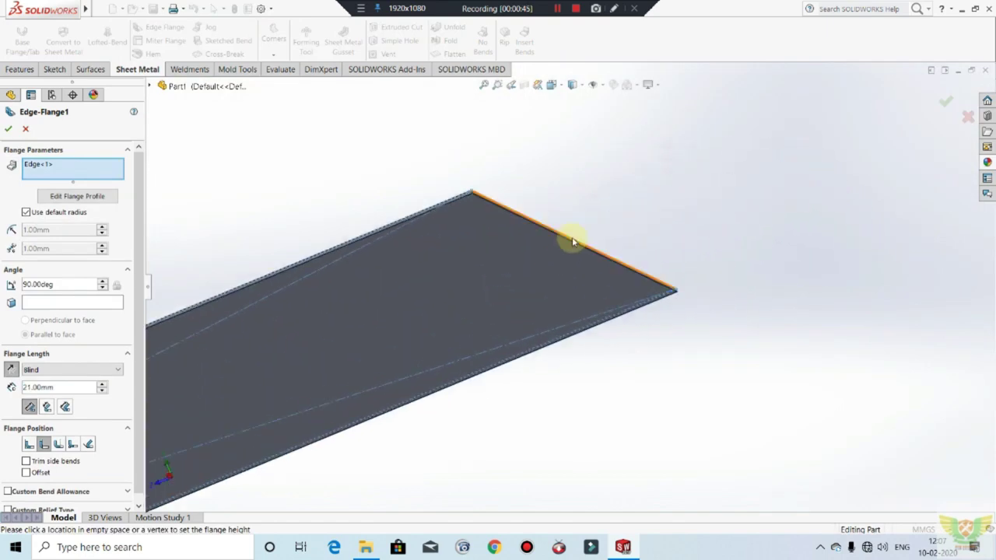
{"action": "left_click", "coordinate": [574, 244]}
{"action": "scroll", "coordinate": [685, 296], "scroll_direction": "up", "scroll_amount": 2}
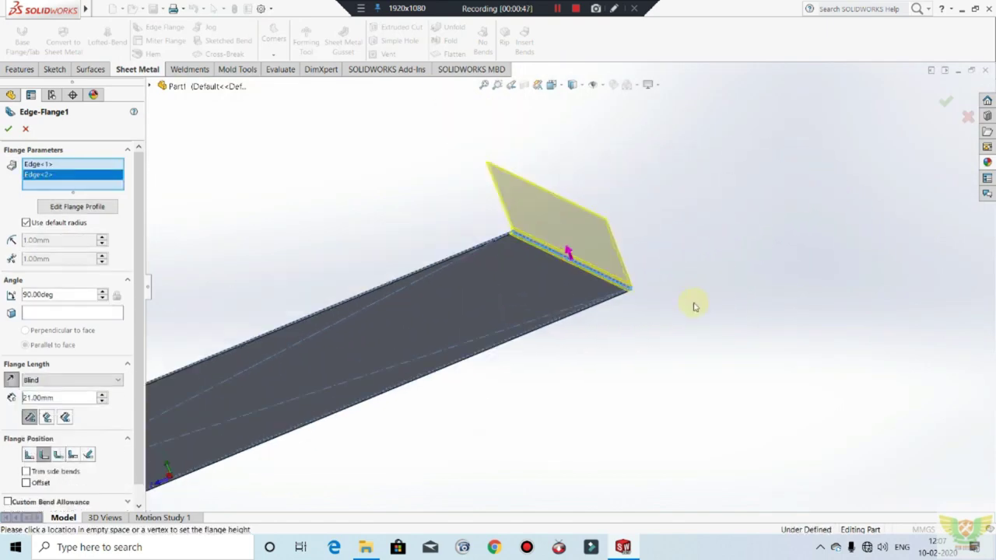
{"action": "scroll", "coordinate": [694, 306], "scroll_direction": "up", "scroll_amount": 3}
{"action": "scroll", "coordinate": [578, 383], "scroll_direction": "up", "scroll_amount": 2}
{"action": "middle_click_drag", "start_coordinate": [578, 382], "coordinate": [605, 367]}
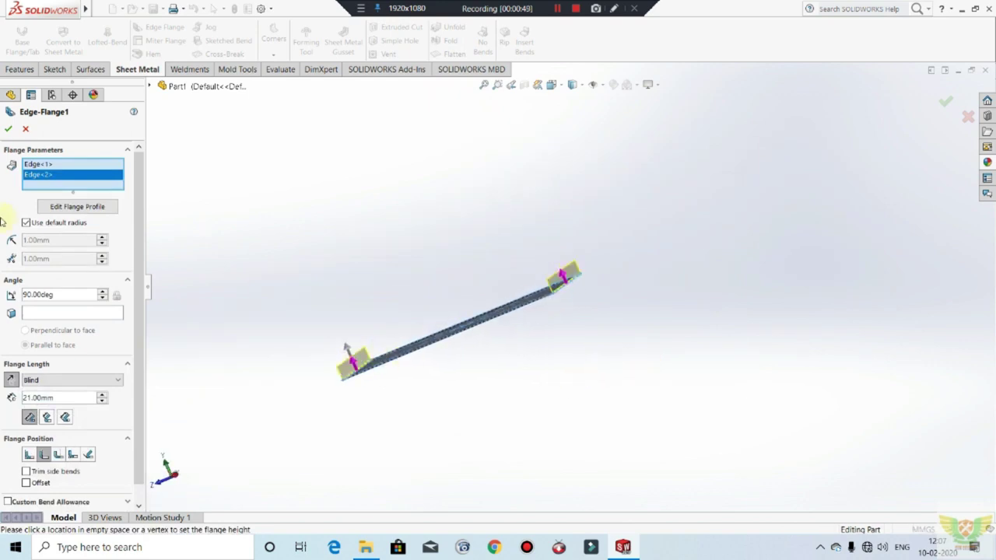
Give the flanges a 0.7 mm custom bend radius and 15 mm length, and accept.
{"action": "left_click", "coordinate": [25, 222]}
{"action": "left_click", "coordinate": [63, 240]}
{"action": "type", "text": "0.7"}
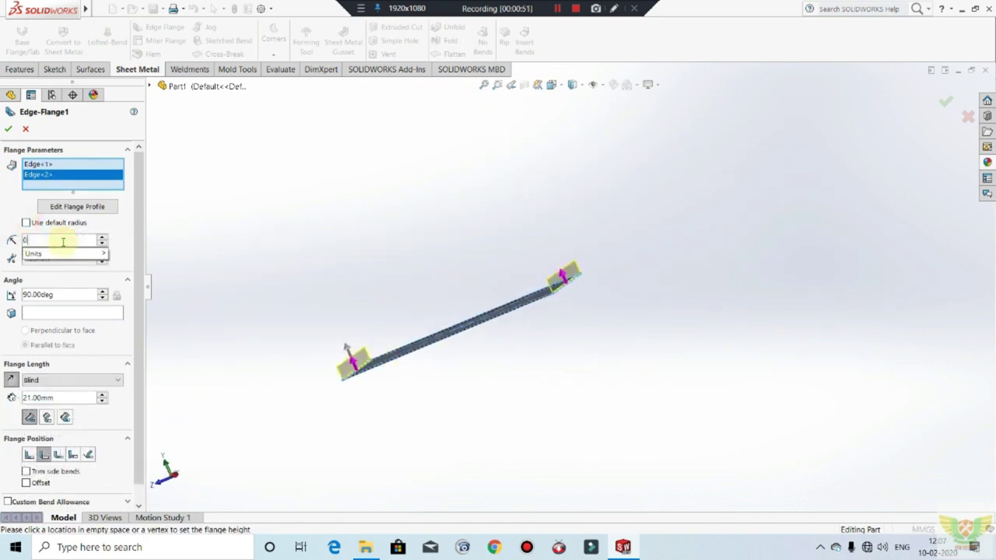
{"action": "key", "text": "Return"}
{"action": "middle_click_drag", "start_coordinate": [305, 329], "coordinate": [345, 334]}
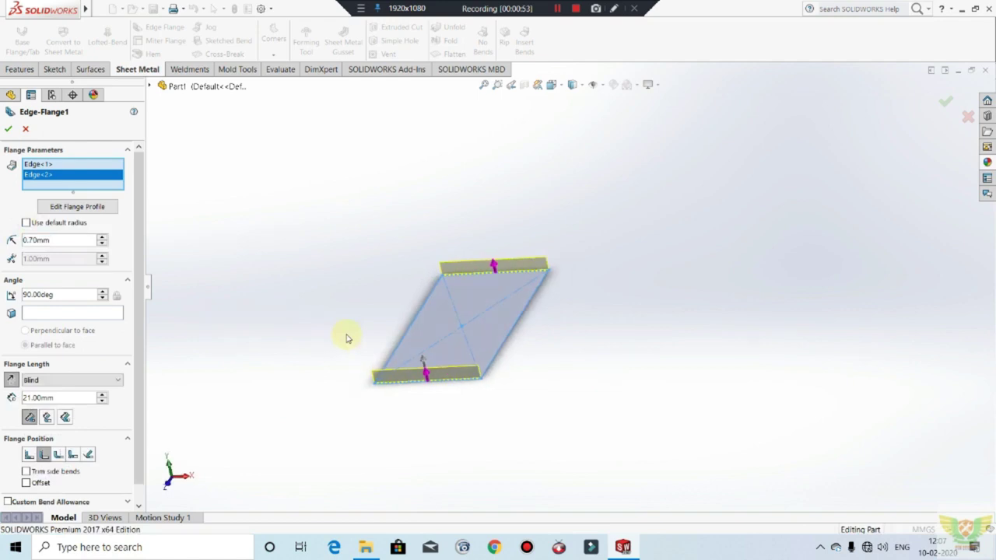
{"action": "scroll", "coordinate": [472, 376], "scroll_direction": "down", "scroll_amount": 2}
{"action": "scroll", "coordinate": [471, 373], "scroll_direction": "down", "scroll_amount": 2}
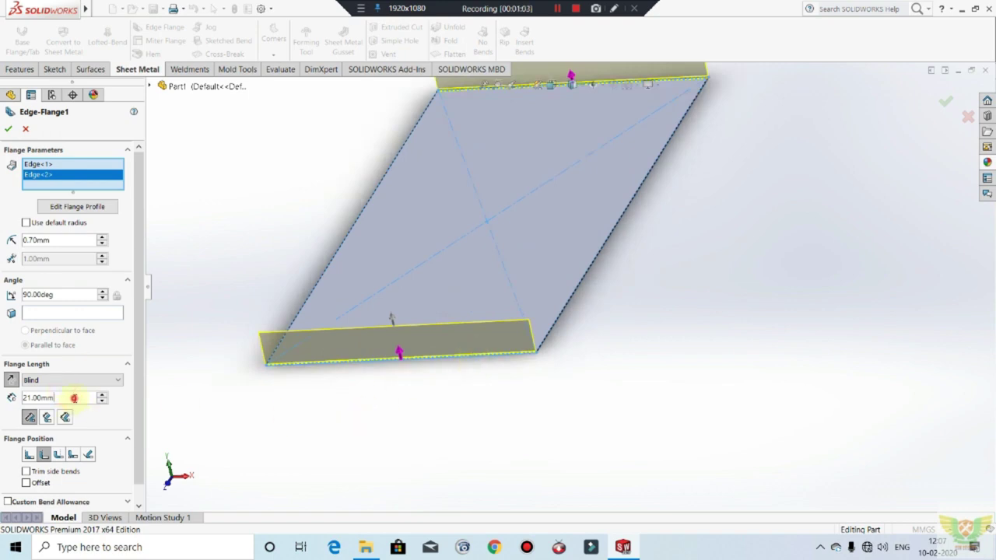
{"action": "type", "text": "15"}
{"action": "key", "text": "Return"}
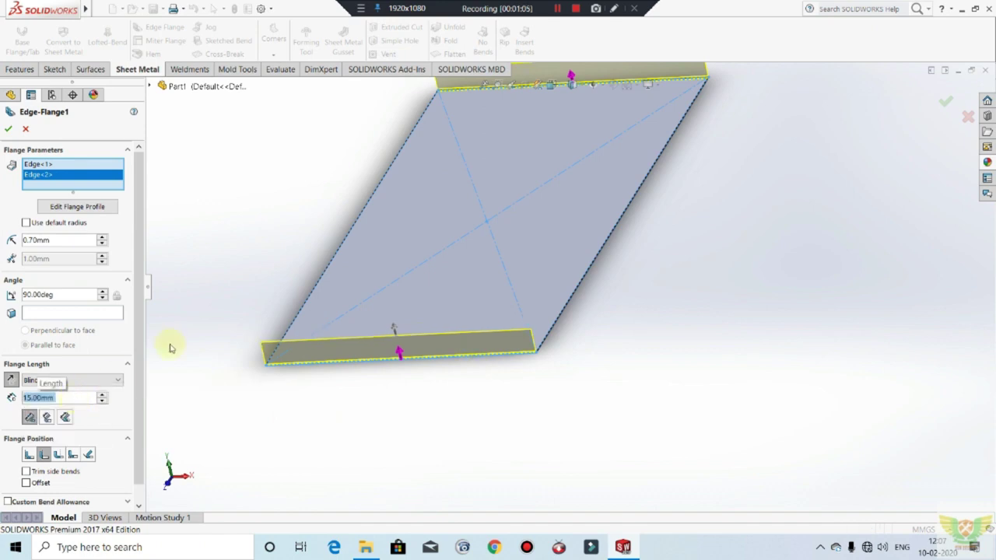
{"action": "right_click", "coordinate": [439, 284]}
{"action": "scroll", "coordinate": [478, 296], "scroll_direction": "up", "scroll_amount": 2}
{"action": "mouse_move", "coordinate": [410, 261]}
{"action": "middle_mouse_down"}
{"action": "mouse_move", "coordinate": [384, 163]}
{"action": "mouse_move", "coordinate": [311, 116]}
{"action": "middle_mouse_up"}
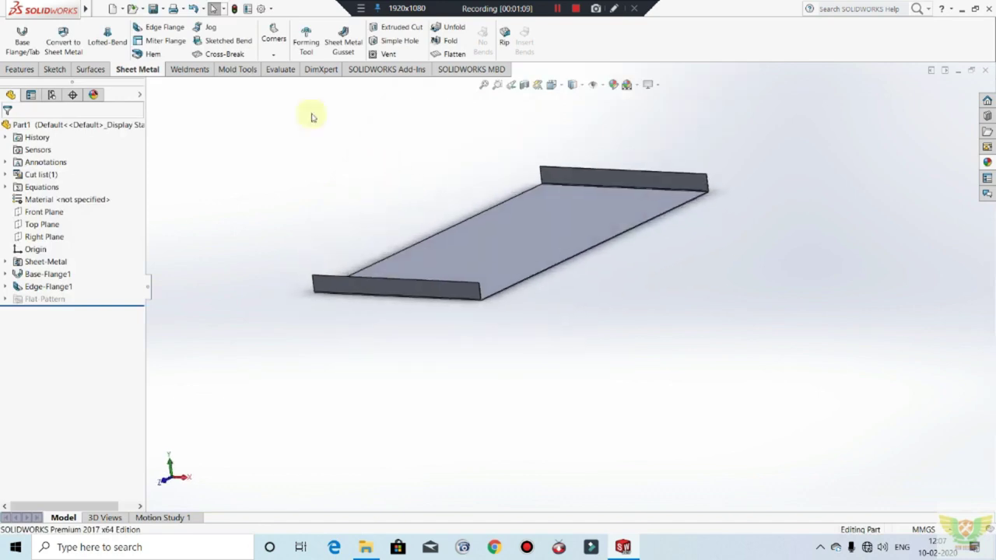
Select both long edges of the plate for a new edge flange.
{"action": "scroll", "coordinate": [487, 278], "scroll_direction": "down", "scroll_amount": 3}
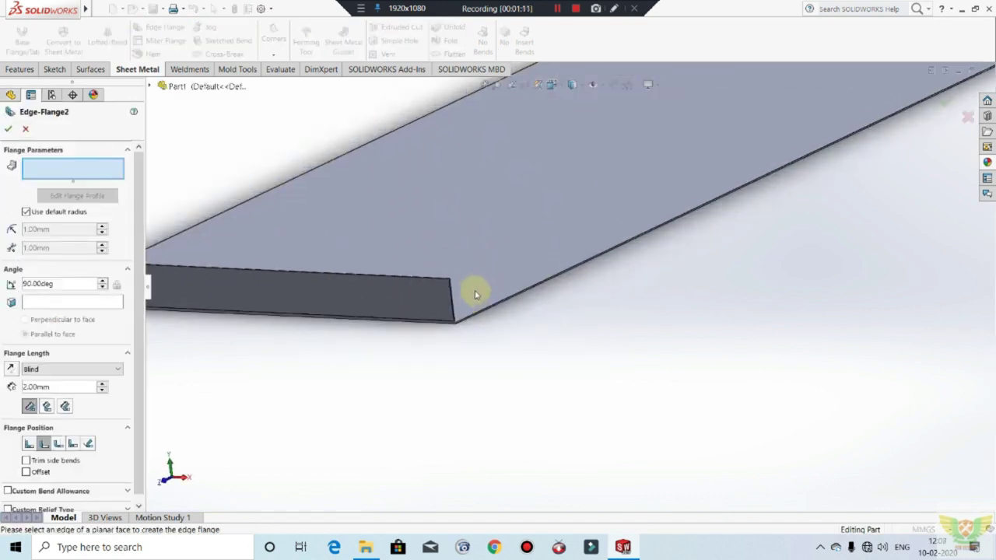
{"action": "scroll", "coordinate": [473, 289], "scroll_direction": "down", "scroll_amount": 2}
{"action": "left_click", "coordinate": [499, 336]}
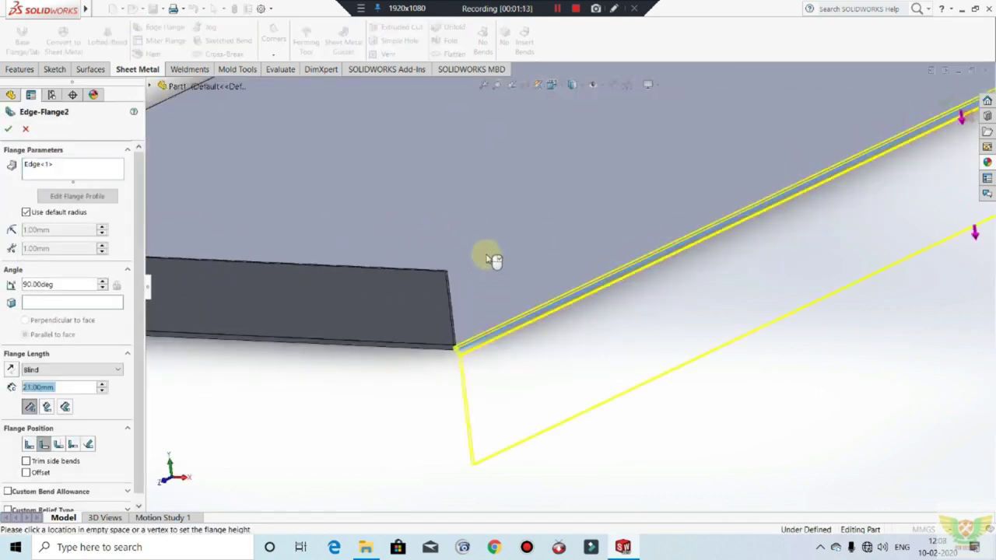
{"action": "scroll", "coordinate": [762, 458], "scroll_direction": "up", "scroll_amount": 3}
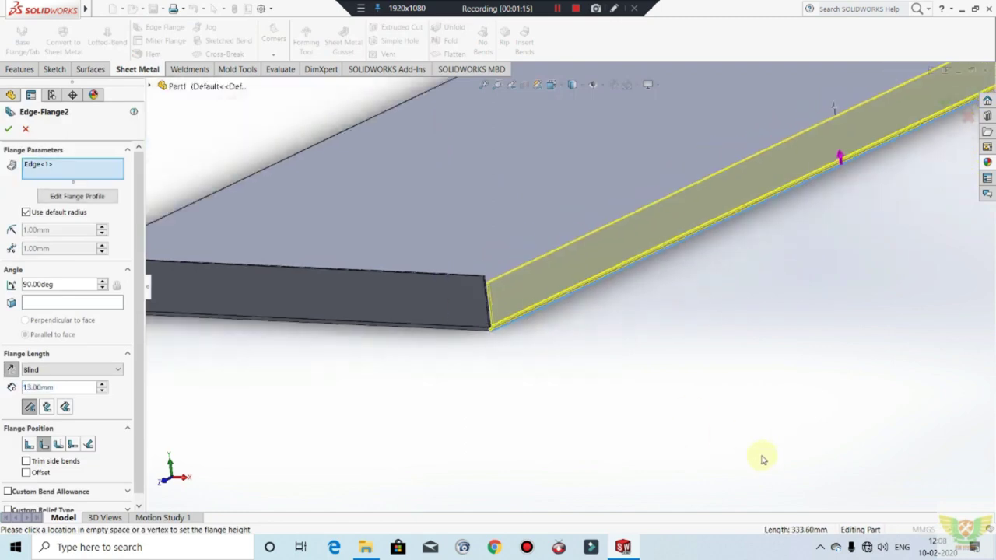
{"action": "middle_click_drag", "start_coordinate": [762, 458], "coordinate": [631, 384]}
{"action": "scroll", "coordinate": [557, 333], "scroll_direction": "down", "scroll_amount": 3}
{"action": "scroll", "coordinate": [557, 332], "scroll_direction": "down", "scroll_amount": 2}
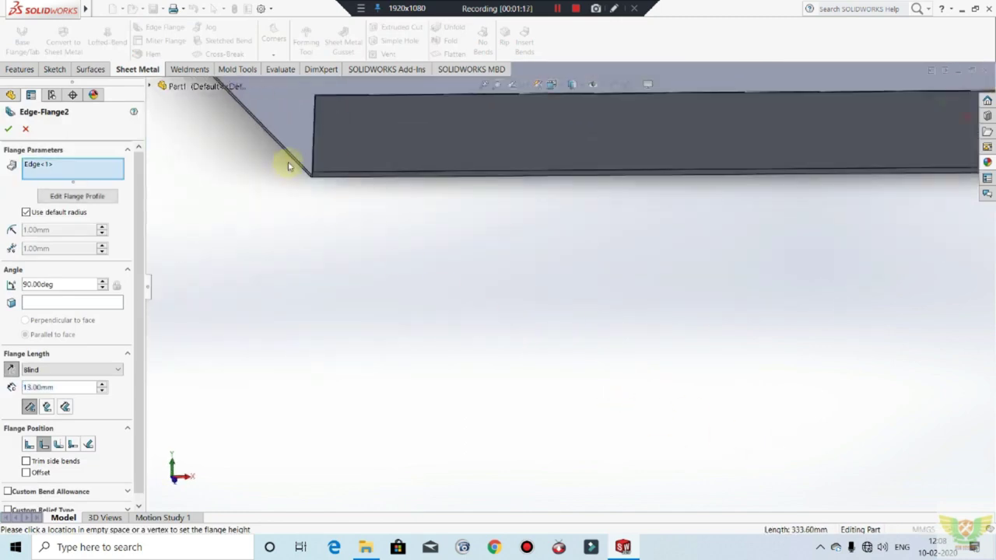
{"action": "left_click", "coordinate": [288, 160]}
{"action": "scroll", "coordinate": [349, 314], "scroll_direction": "up", "scroll_amount": 2}
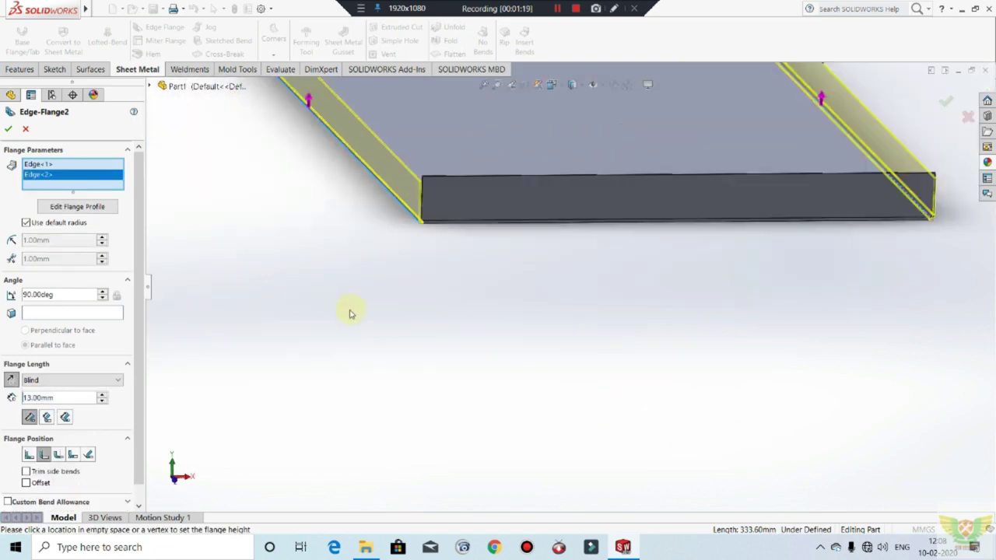
Set a custom 0.7 mm bend radius and 5 mm flange length, then confirm the flange.
{"action": "left_click", "coordinate": [26, 222]}
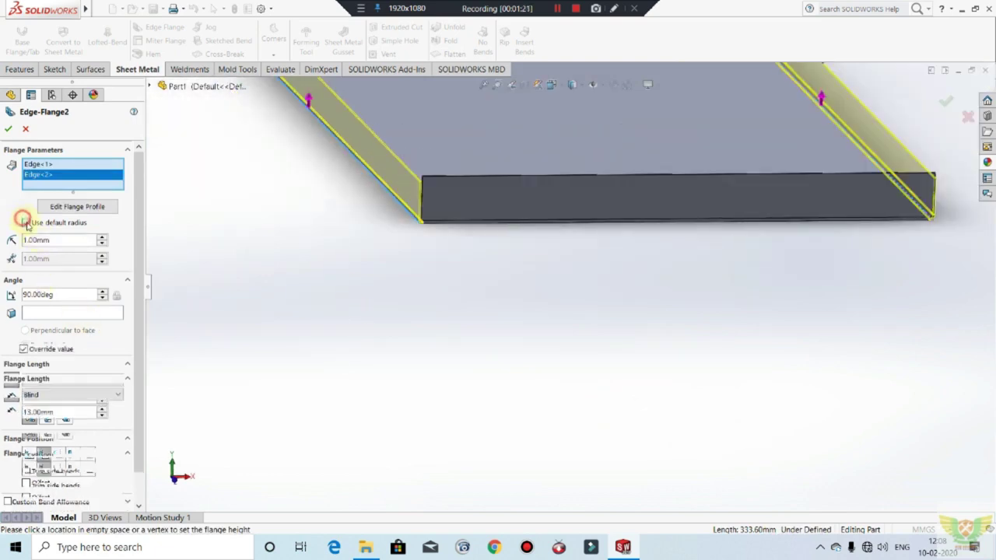
{"action": "type", "text": "0.7"}
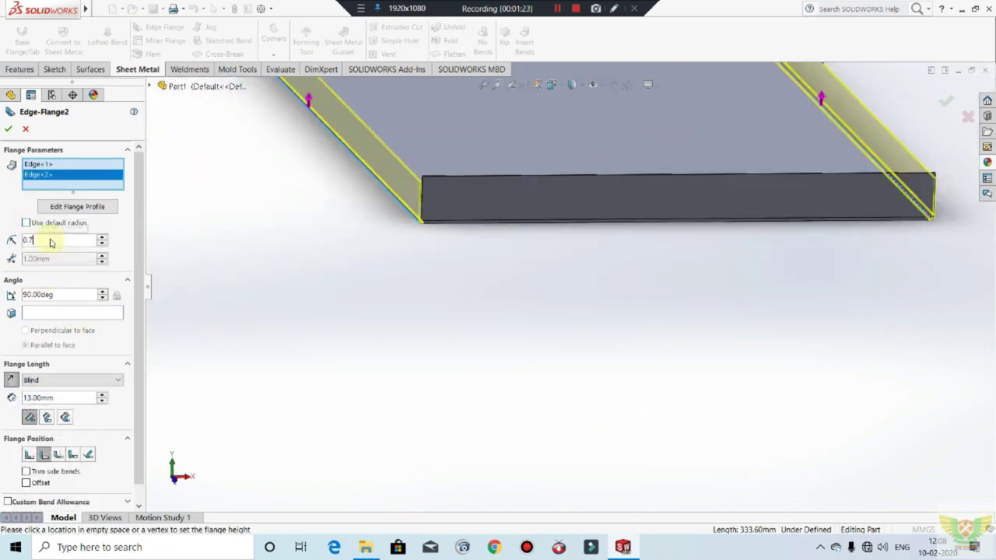
{"action": "key", "text": "Return"}
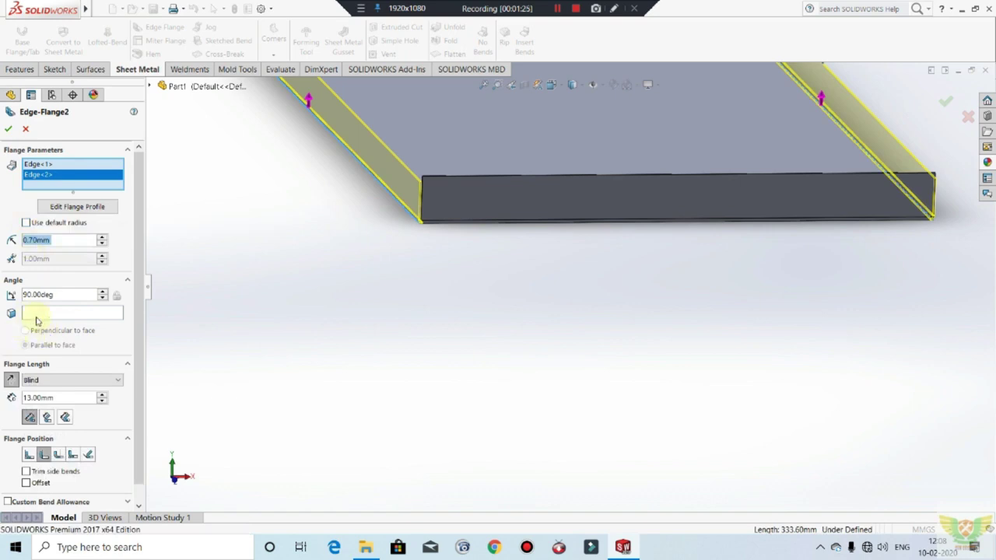
{"action": "type", "text": "5"}
{"action": "key", "text": "Return"}
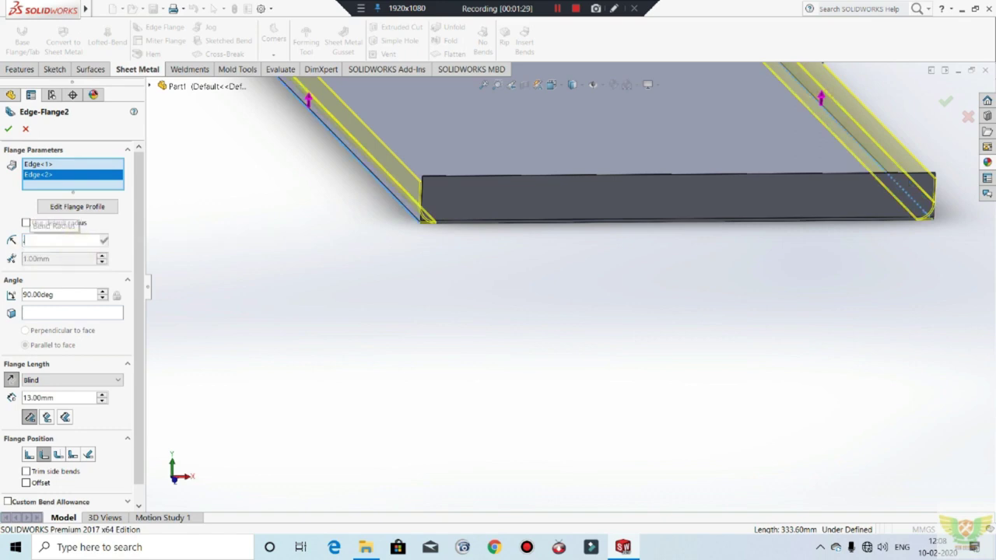
{"action": "type", "text": "0.7"}
{"action": "key", "text": "Return"}
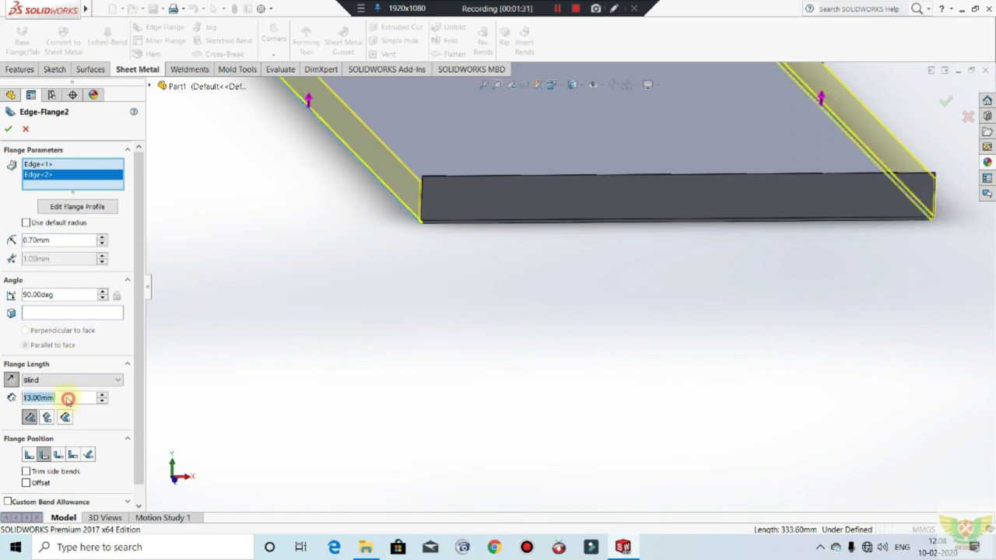
{"action": "type", "text": "5"}
{"action": "key", "text": "Return"}
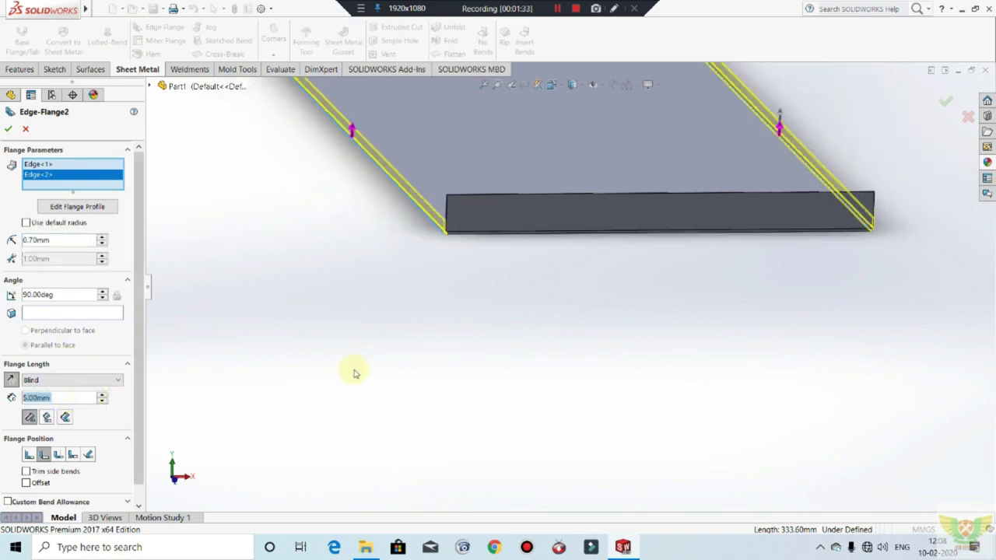
{"action": "key", "text": "f"}
{"action": "scroll", "coordinate": [518, 222], "scroll_direction": "down", "scroll_amount": 2}
{"action": "left_click", "coordinate": [11, 128]}
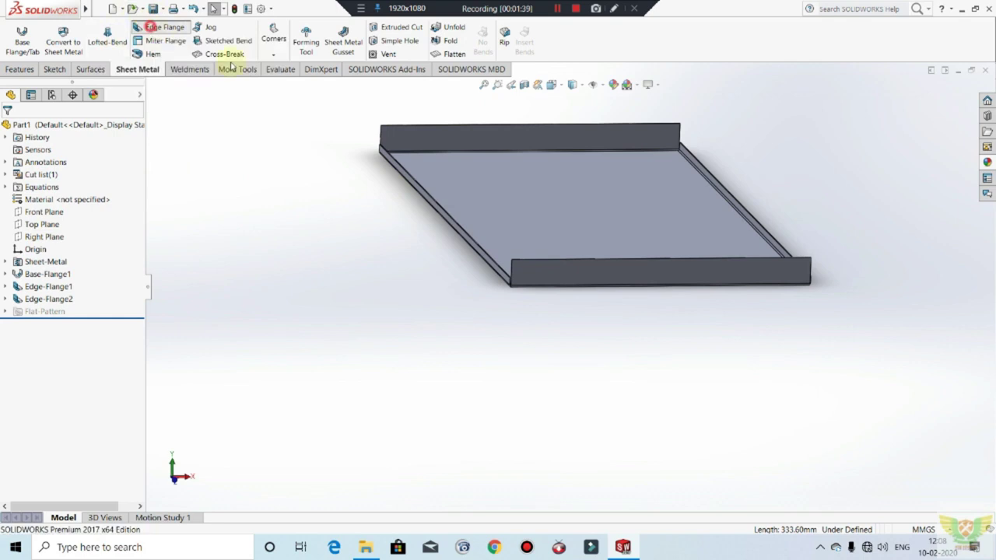
Select the top edges of both low side walls for an edge flange.
{"action": "scroll", "coordinate": [507, 238], "scroll_direction": "down", "scroll_amount": 3}
{"action": "scroll", "coordinate": [517, 264], "scroll_direction": "down", "scroll_amount": 3}
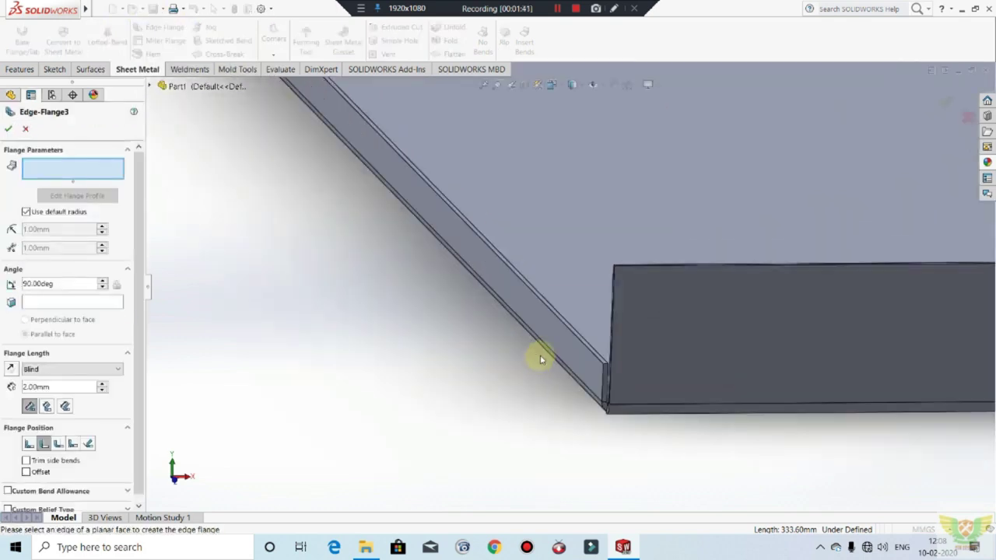
{"action": "left_click", "coordinate": [554, 316]}
{"action": "scroll", "coordinate": [736, 219], "scroll_direction": "up", "scroll_amount": 2}
{"action": "scroll", "coordinate": [663, 262], "scroll_direction": "up", "scroll_amount": 2}
{"action": "scroll", "coordinate": [695, 256], "scroll_direction": "up", "scroll_amount": 1}
{"action": "scroll", "coordinate": [786, 316], "scroll_direction": "down", "scroll_amount": 5}
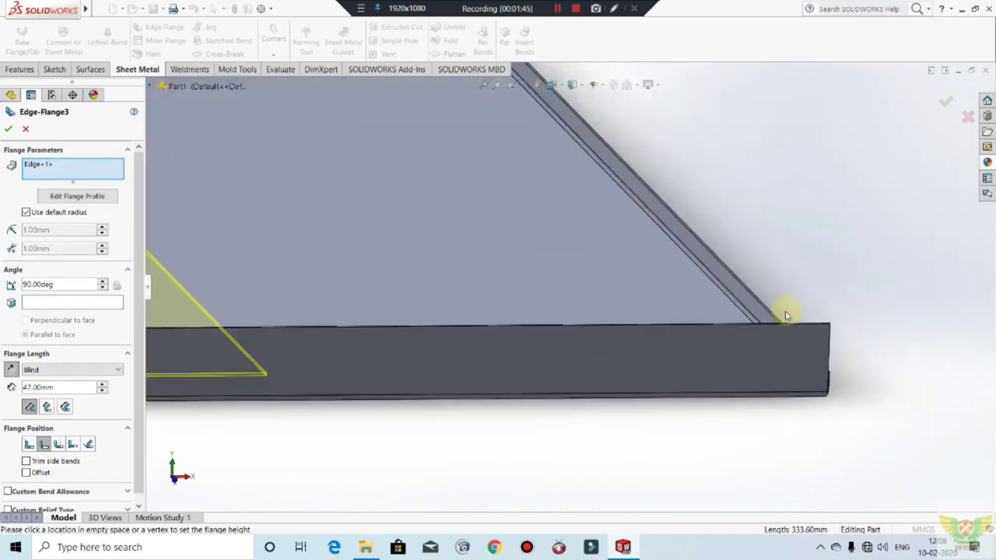
{"action": "scroll", "coordinate": [778, 314], "scroll_direction": "down", "scroll_amount": 2}
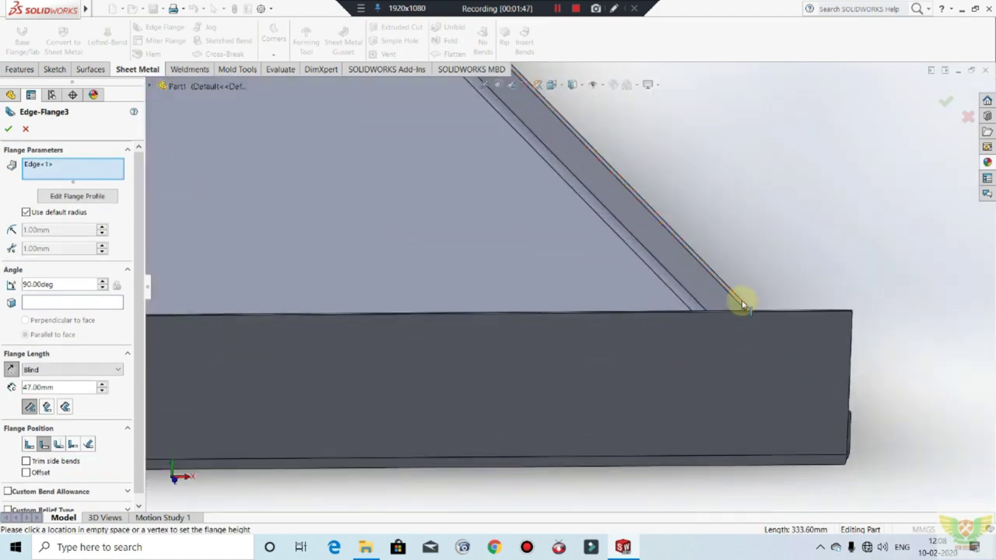
{"action": "left_click", "coordinate": [740, 302]}
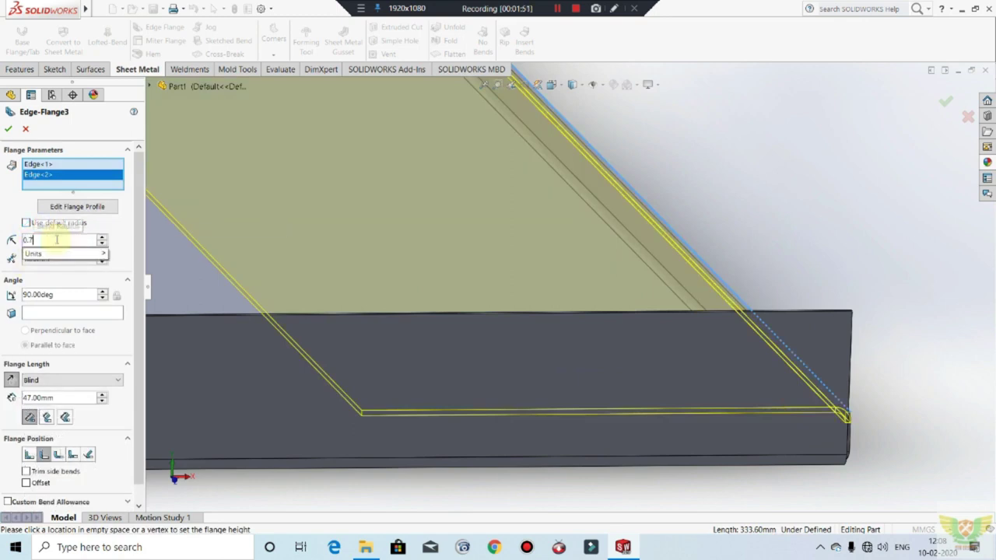
Set 0.7 mm bend radius and 3 mm flange length, then confirm the flange.
{"action": "type", "text": "0.7"}
{"action": "key", "text": "Return"}
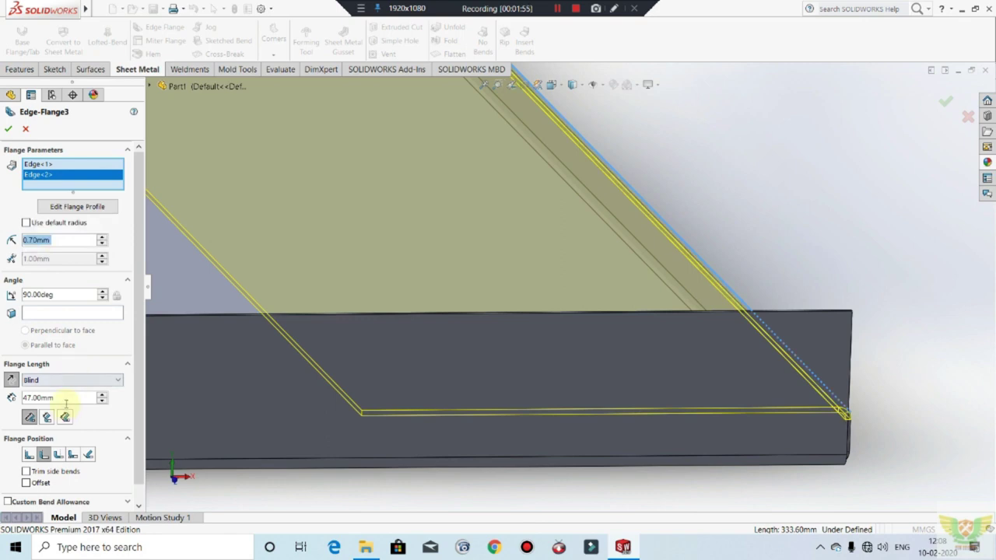
{"action": "type", "text": "3"}
{"action": "key", "text": "Return"}
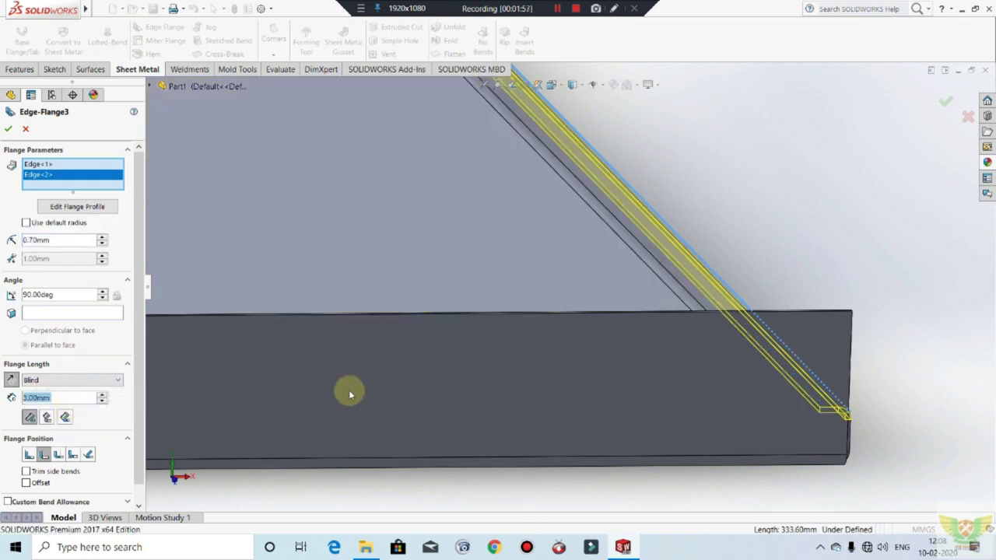
{"action": "scroll", "coordinate": [640, 371], "scroll_direction": "up", "scroll_amount": 3}
{"action": "scroll", "coordinate": [640, 364], "scroll_direction": "up", "scroll_amount": 3}
{"action": "scroll", "coordinate": [482, 325], "scroll_direction": "up", "scroll_amount": 2}
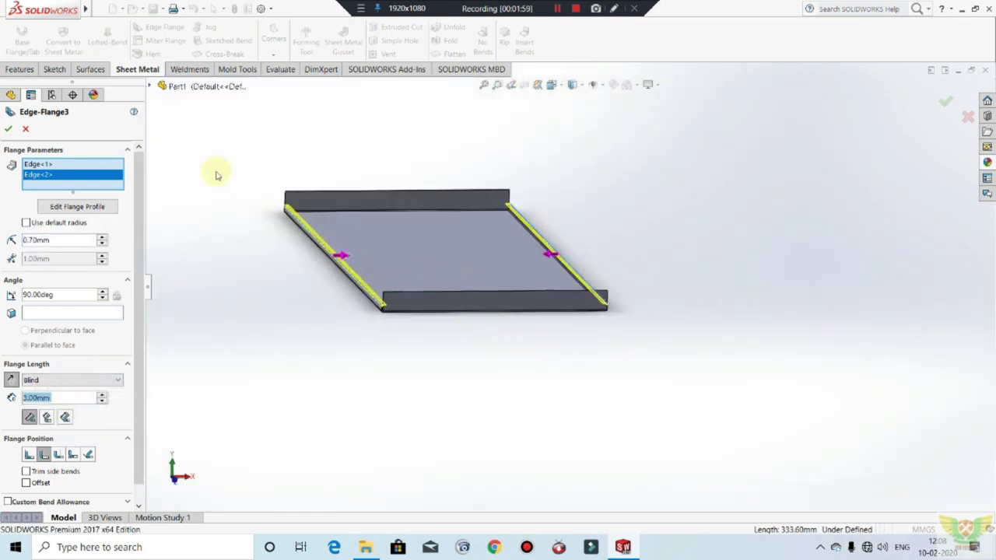
{"action": "left_click", "coordinate": [9, 131]}
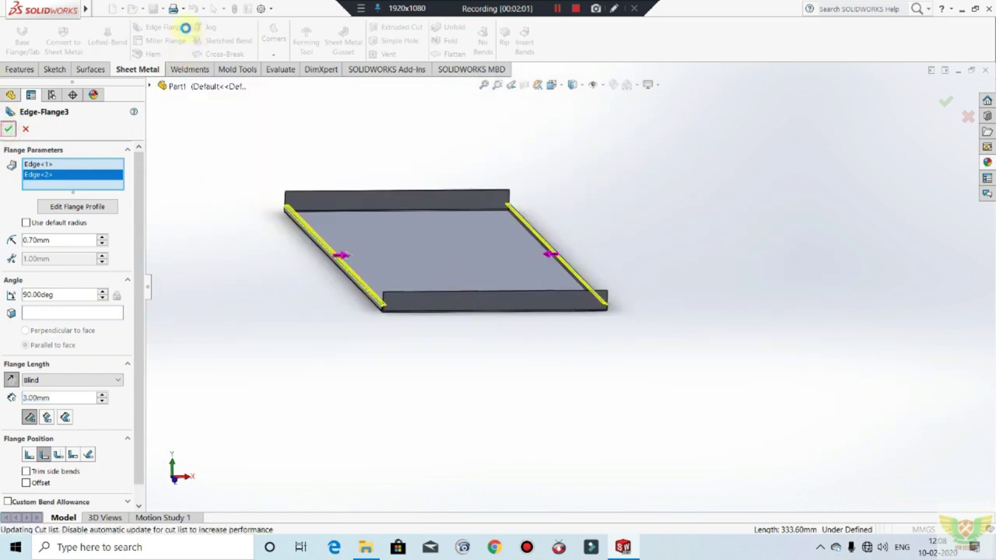
Select both long edges of the tray for a new edge flange.
{"action": "middle_click_drag", "start_coordinate": [396, 270], "coordinate": [356, 266]}
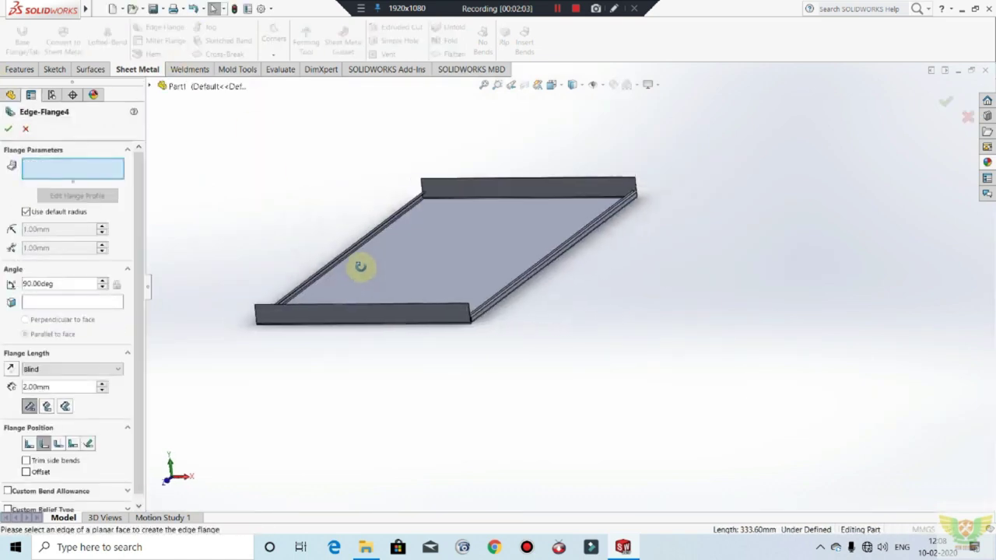
{"action": "scroll", "coordinate": [311, 295], "scroll_direction": "down", "scroll_amount": 2}
{"action": "scroll", "coordinate": [338, 327], "scroll_direction": "down", "scroll_amount": 2}
{"action": "scroll", "coordinate": [409, 309], "scroll_direction": "down", "scroll_amount": 2}
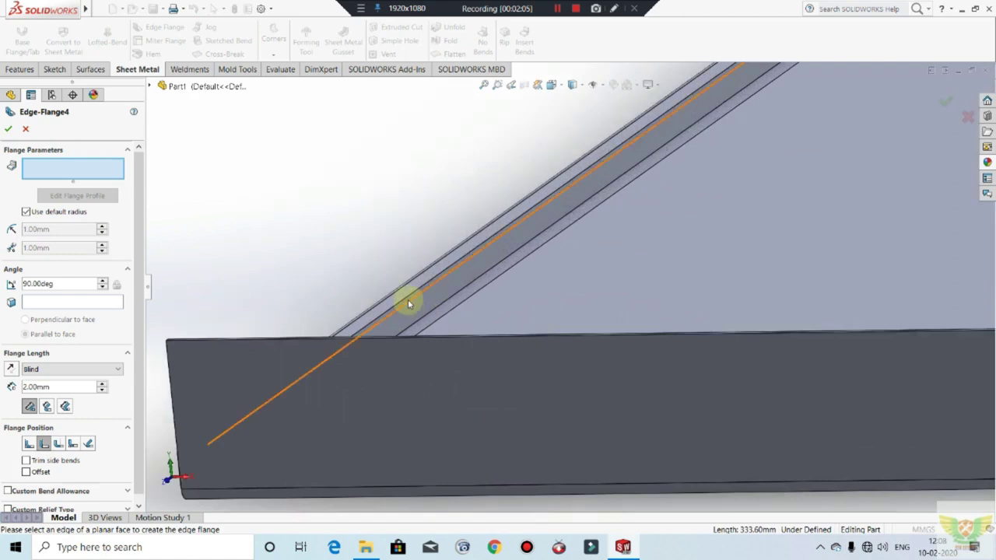
{"action": "left_click", "coordinate": [408, 301]}
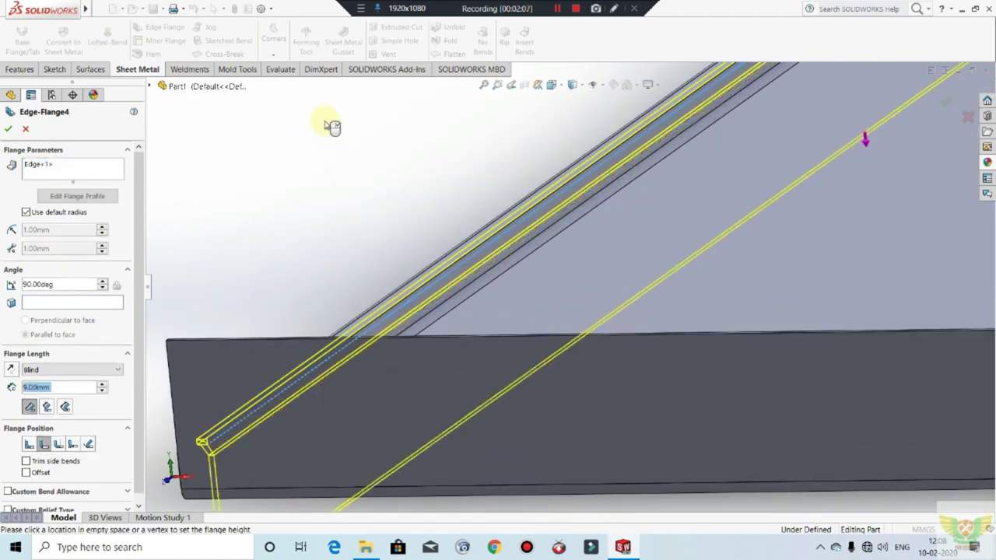
{"action": "scroll", "coordinate": [352, 244], "scroll_direction": "up", "scroll_amount": 1}
{"action": "scroll", "coordinate": [353, 244], "scroll_direction": "up", "scroll_amount": 3}
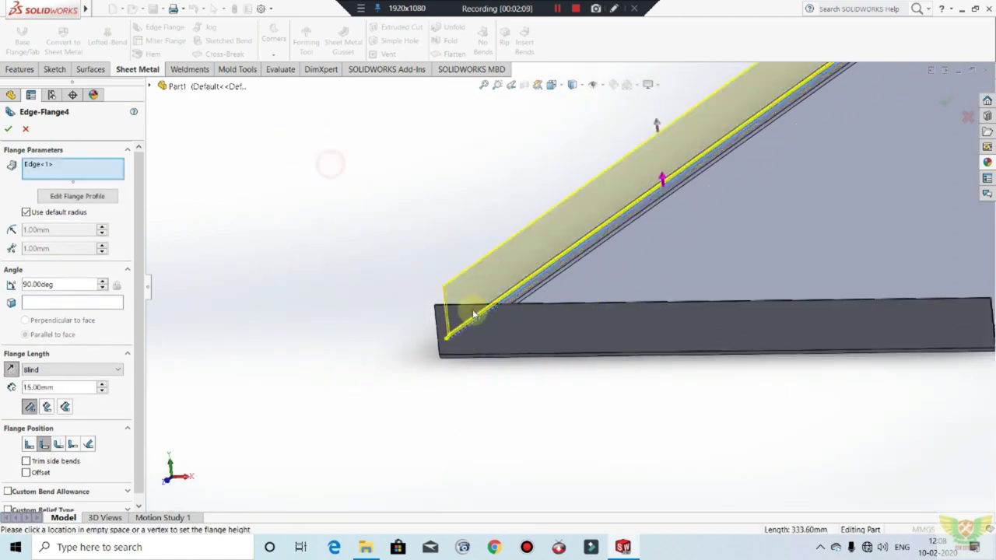
{"action": "middle_click_drag", "start_coordinate": [329, 162], "coordinate": [666, 360]}
{"action": "scroll", "coordinate": [916, 262], "scroll_direction": "down", "scroll_amount": 2}
{"action": "scroll", "coordinate": [911, 283], "scroll_direction": "down", "scroll_amount": 2}
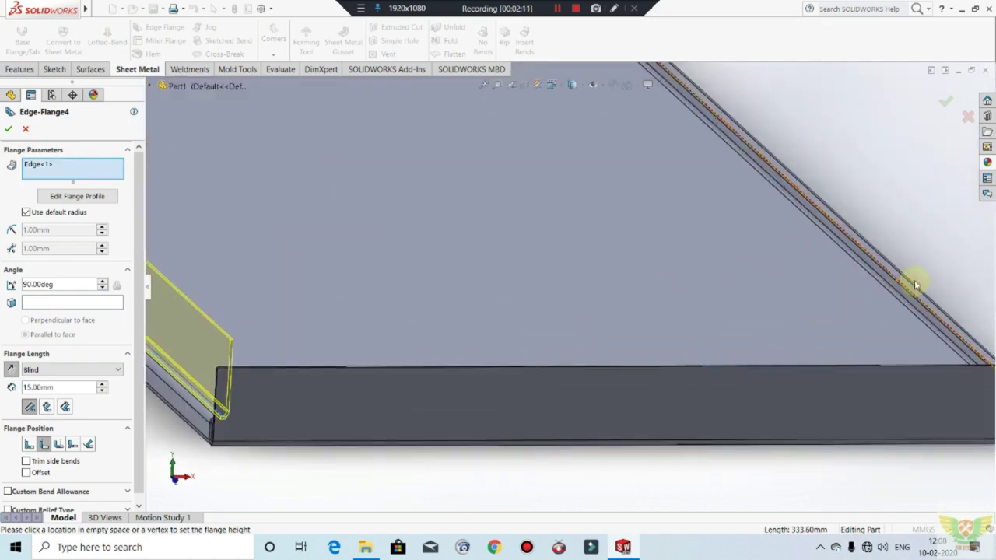
{"action": "scroll", "coordinate": [880, 321], "scroll_direction": "down", "scroll_amount": 2}
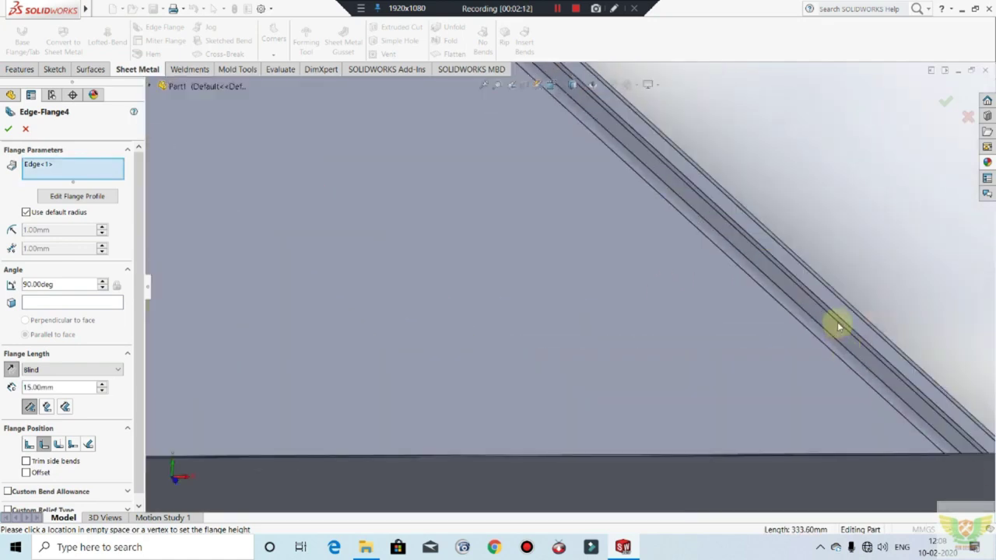
{"action": "left_click", "coordinate": [760, 258]}
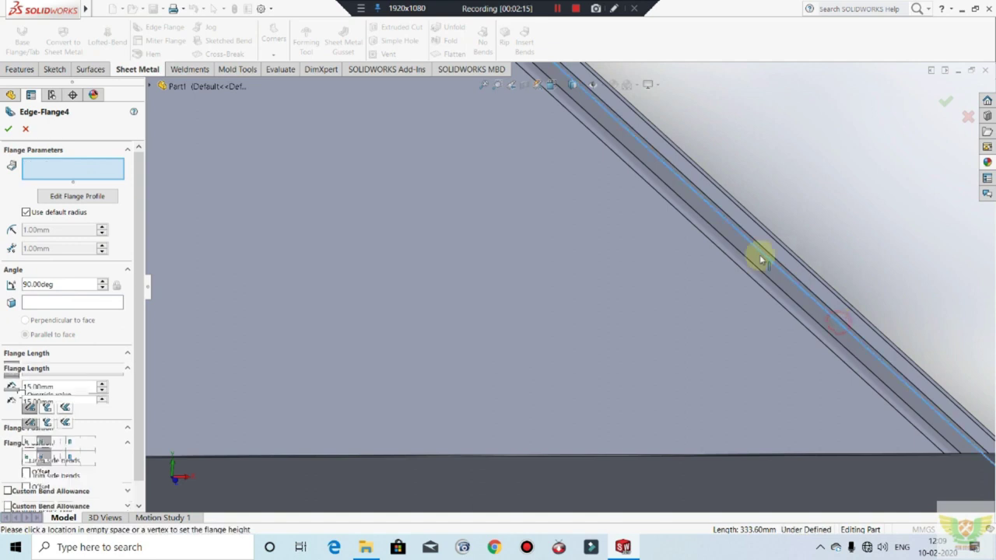
{"action": "scroll", "coordinate": [735, 285], "scroll_direction": "up", "scroll_amount": 1}
{"action": "scroll", "coordinate": [735, 285], "scroll_direction": "up", "scroll_amount": 3}
{"action": "scroll", "coordinate": [729, 345], "scroll_direction": "up", "scroll_amount": 2}
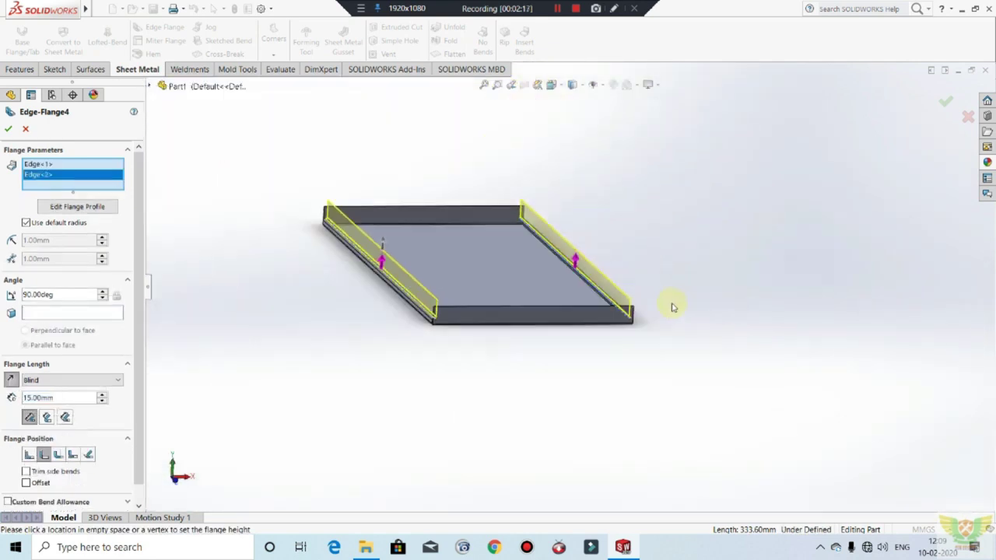
{"action": "middle_click_drag", "start_coordinate": [670, 307], "coordinate": [607, 280]}
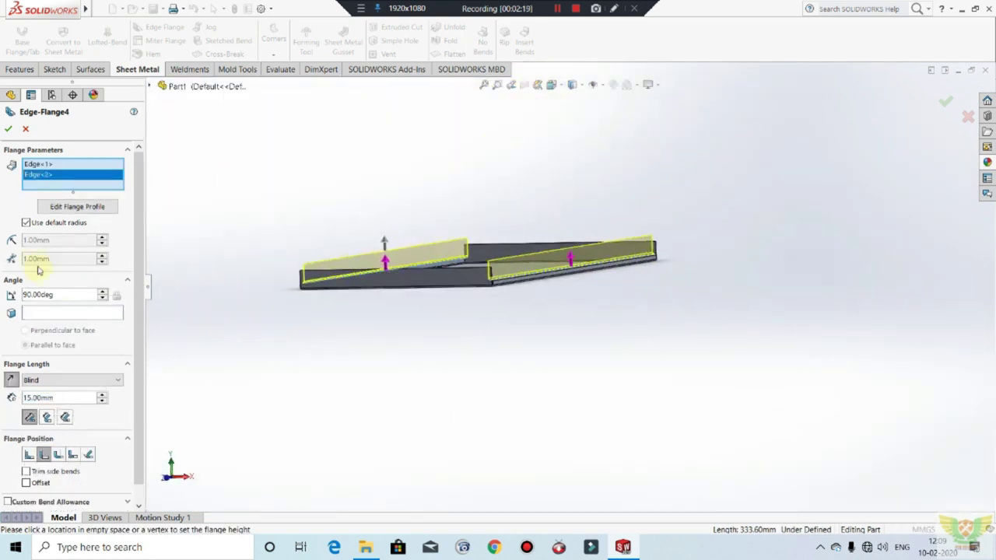
Set the flange length to 10 mm and confirm Edge-Flange4.
{"action": "type", "text": "10"}
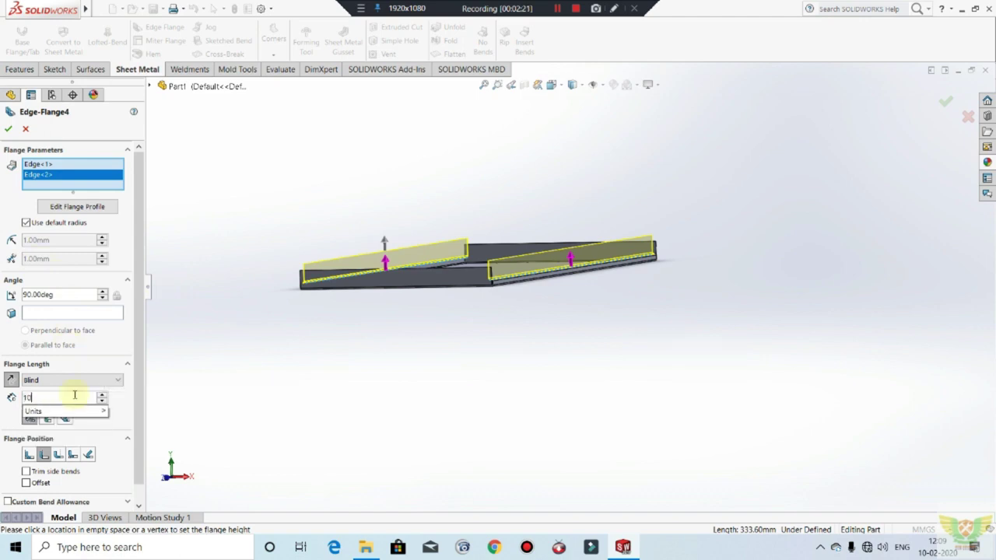
{"action": "key", "text": "Return"}
{"action": "left_click", "coordinate": [11, 130]}
{"action": "middle_click_drag", "start_coordinate": [516, 249], "coordinate": [553, 296]}
{"action": "scroll", "coordinate": [330, 189], "scroll_direction": "down", "scroll_amount": 2}
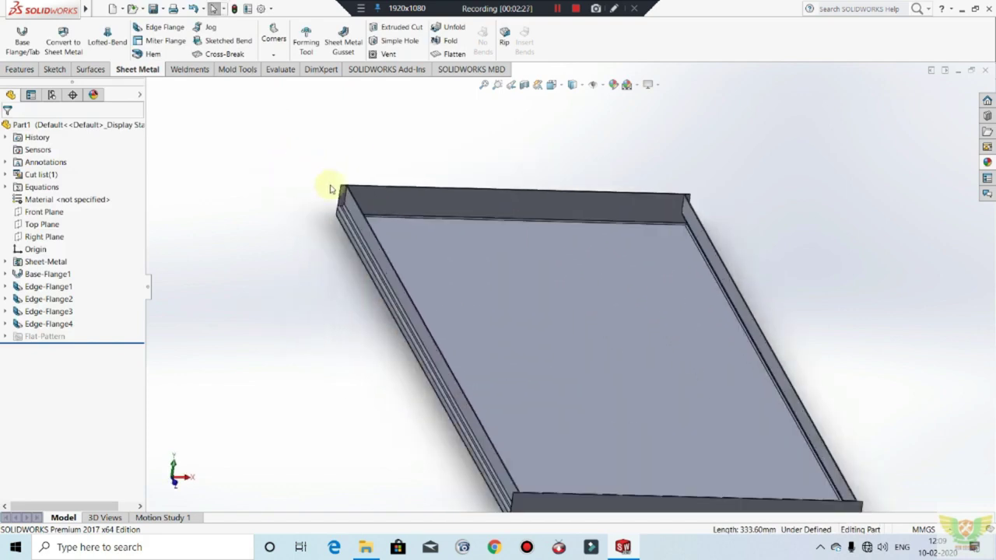
{"action": "scroll", "coordinate": [330, 189], "scroll_direction": "down", "scroll_amount": 1}
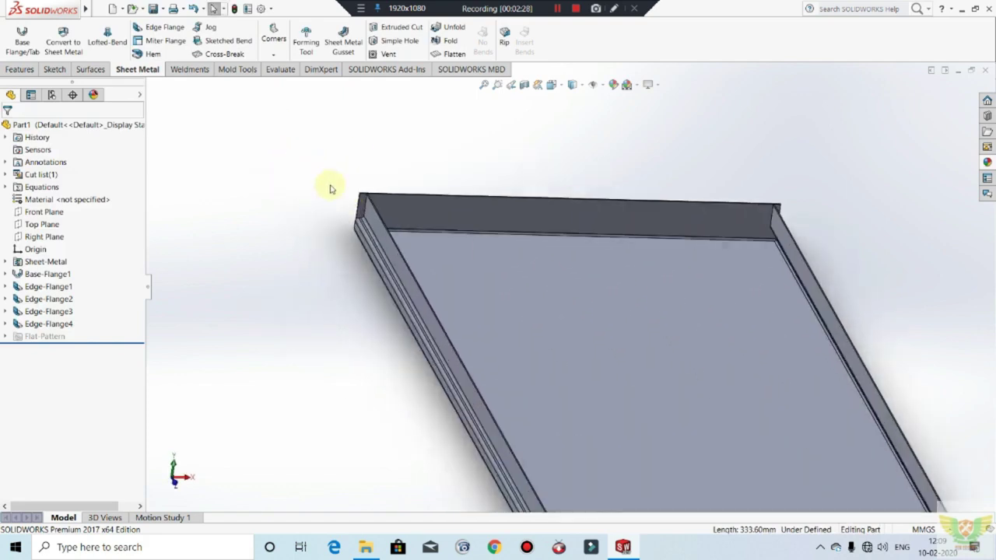
{"action": "mouse_move", "coordinate": [358, 189]}
{"action": "middle_mouse_down"}
{"action": "mouse_move", "coordinate": [383, 145]}
{"action": "mouse_move", "coordinate": [391, 201]}
{"action": "middle_mouse_up"}
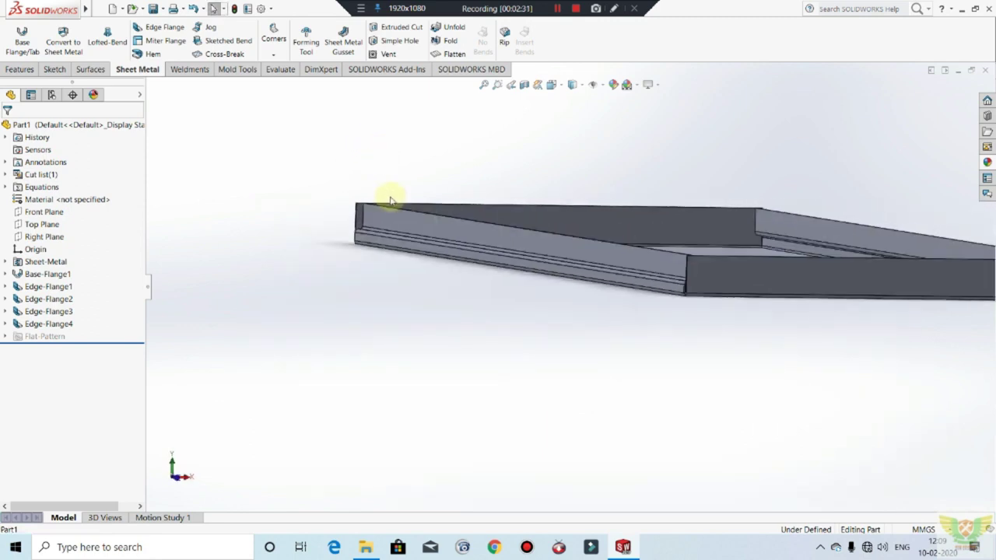
{"action": "scroll", "coordinate": [426, 228], "scroll_direction": "up", "scroll_amount": 3}
{"action": "mouse_move", "coordinate": [545, 222]}
{"action": "middle_mouse_down"}
{"action": "mouse_move", "coordinate": [638, 267]}
{"action": "mouse_move", "coordinate": [689, 58]}
{"action": "mouse_move", "coordinate": [614, 236]}
{"action": "mouse_move", "coordinate": [592, 133]}
{"action": "mouse_move", "coordinate": [606, 138]}
{"action": "mouse_move", "coordinate": [583, 162]}
{"action": "middle_mouse_up"}
{"action": "scroll", "coordinate": [662, 262], "scroll_direction": "down", "scroll_amount": 3}
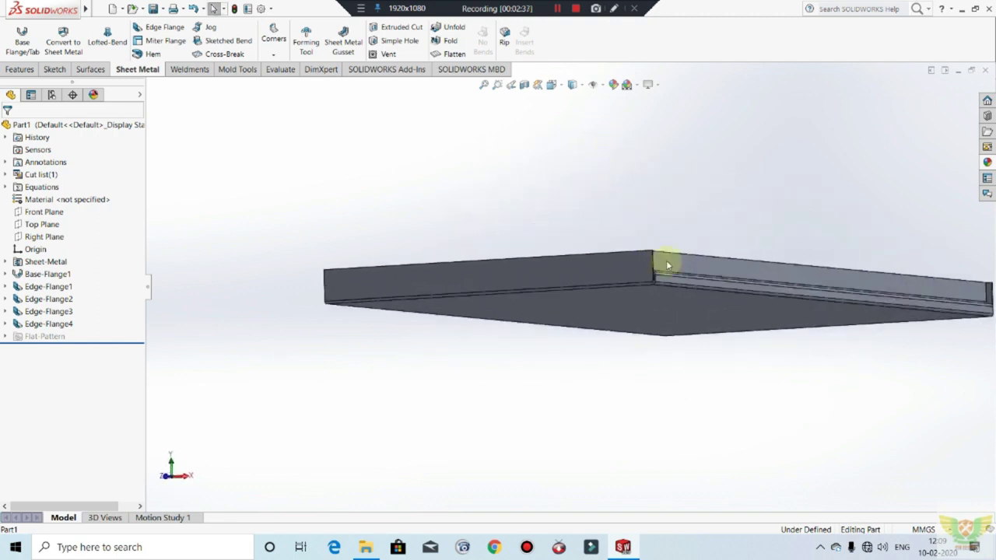
{"action": "scroll", "coordinate": [649, 296], "scroll_direction": "down", "scroll_amount": 3}
{"action": "mouse_move", "coordinate": [649, 296]}
{"action": "middle_mouse_down"}
{"action": "mouse_move", "coordinate": [608, 314]}
{"action": "mouse_move", "coordinate": [627, 283]}
{"action": "mouse_move", "coordinate": [706, 289]}
{"action": "middle_mouse_up"}
{"action": "mouse_move", "coordinate": [667, 205]}
{"action": "middle_mouse_down"}
{"action": "mouse_move", "coordinate": [649, 138]}
{"action": "mouse_move", "coordinate": [678, 195]}
{"action": "mouse_move", "coordinate": [661, 221]}
{"action": "middle_mouse_up"}
{"action": "scroll", "coordinate": [661, 221], "scroll_direction": "up", "scroll_amount": 5}
{"action": "scroll", "coordinate": [642, 257], "scroll_direction": "down", "scroll_amount": 3}
{"action": "middle_click_drag", "start_coordinate": [642, 257], "coordinate": [622, 296]}
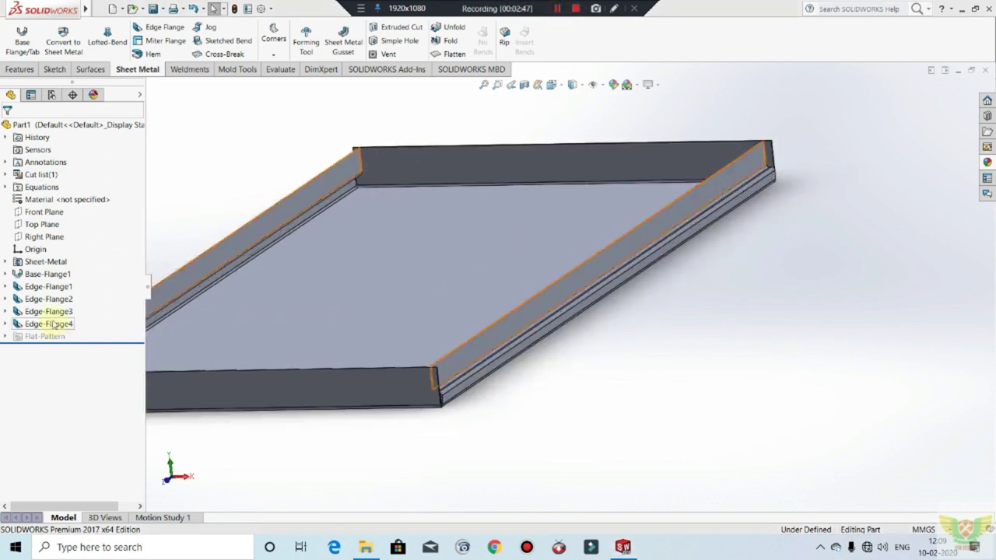
{"action": "left_click", "coordinate": [53, 324]}
{"action": "left_click", "coordinate": [78, 291]}
{"action": "mouse_move", "coordinate": [638, 351]}
{"action": "middle_mouse_down"}
{"action": "mouse_move", "coordinate": [632, 376]}
{"action": "mouse_move", "coordinate": [619, 362]}
{"action": "middle_mouse_up"}
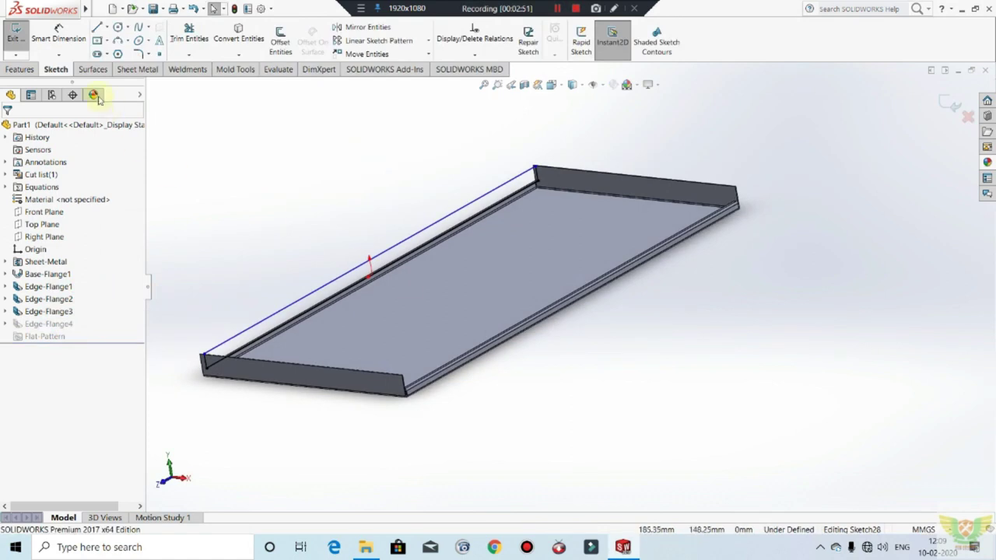
{"action": "left_click", "coordinate": [14, 41]}
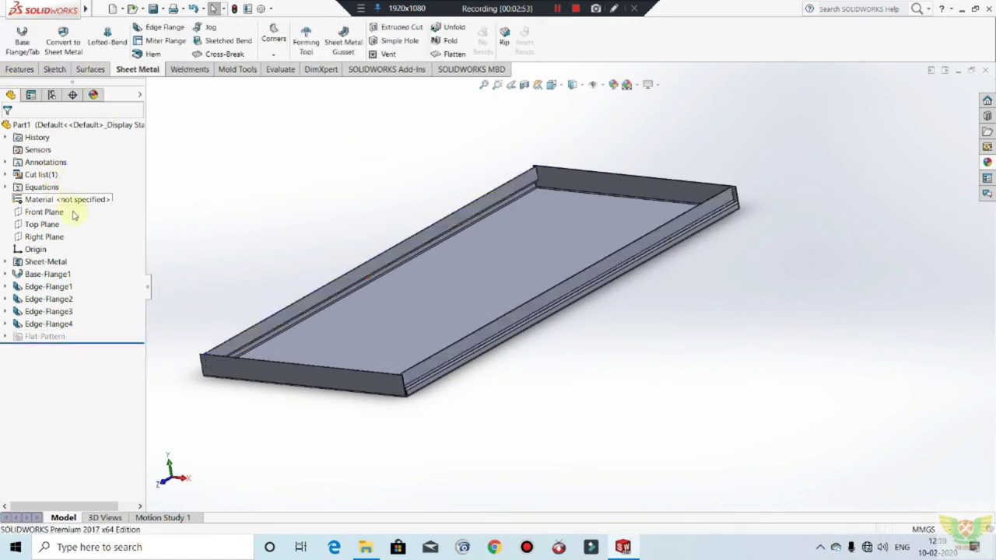
Reopen Edge-Flange4, edit the first flange's profile, and pull its end inward.
{"action": "left_click", "coordinate": [57, 325]}
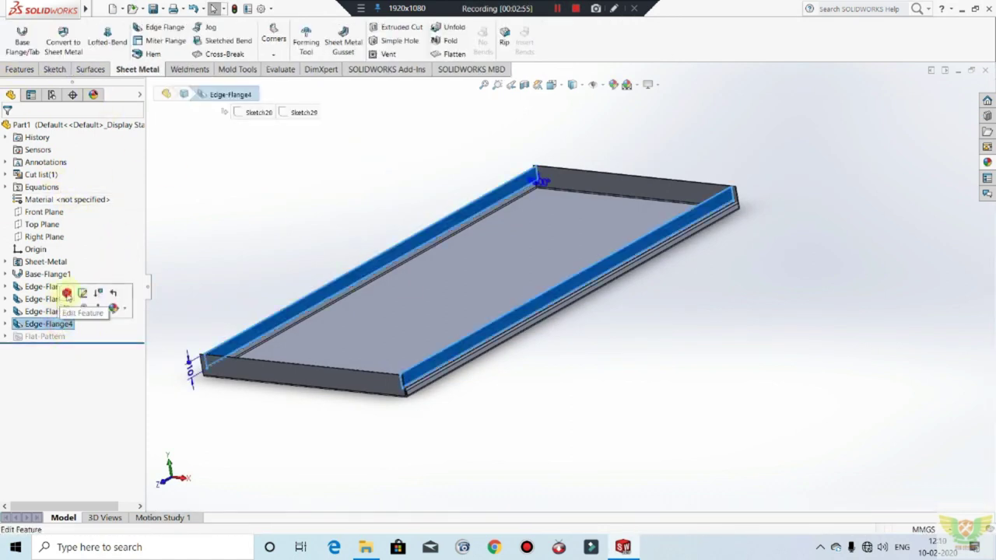
{"action": "left_click", "coordinate": [67, 294]}
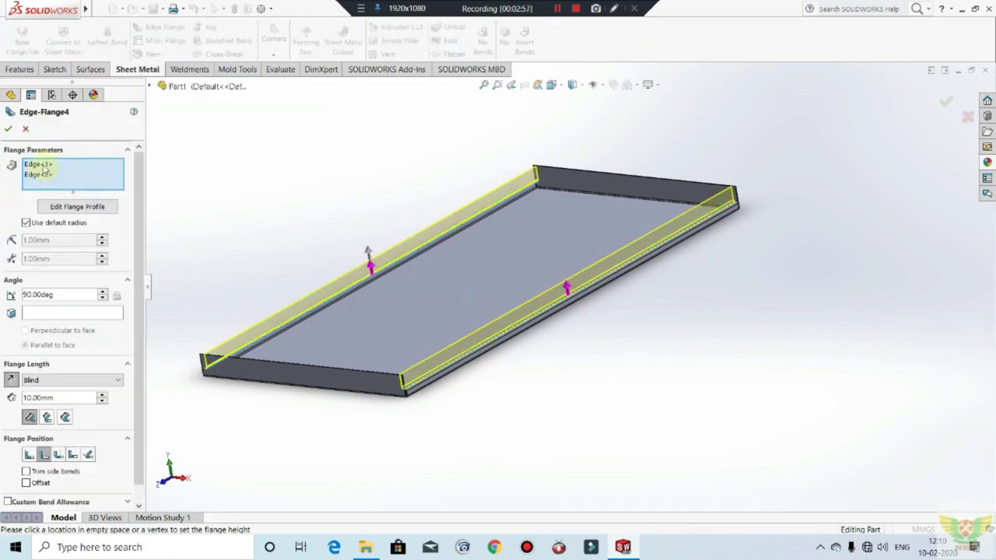
{"action": "left_click", "coordinate": [44, 166]}
{"action": "left_click", "coordinate": [74, 207]}
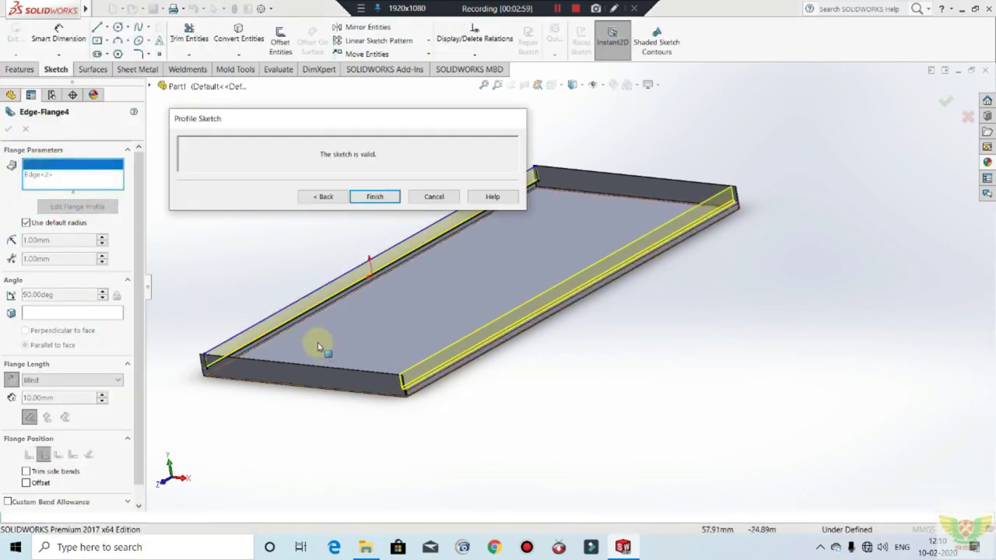
{"action": "scroll", "coordinate": [294, 338], "scroll_direction": "down", "scroll_amount": 4}
{"action": "scroll", "coordinate": [294, 338], "scroll_direction": "down", "scroll_amount": 2}
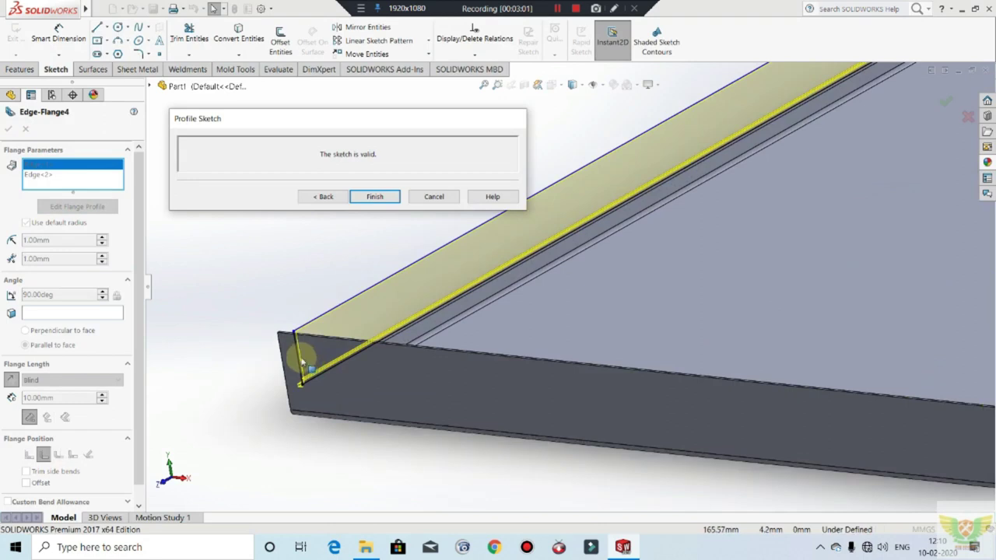
{"action": "left_click_drag", "start_coordinate": [310, 346], "coordinate": [327, 338]}
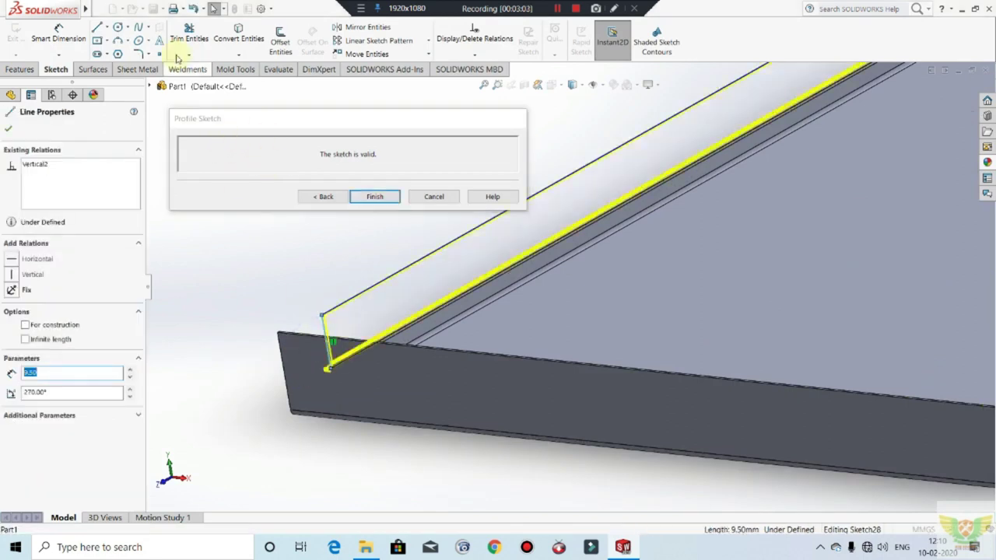
Dimension the profile's end 5 mm back from the flange end.
{"action": "left_click", "coordinate": [73, 31]}
{"action": "mouse_move", "coordinate": [395, 371]}
{"action": "middle_mouse_down"}
{"action": "mouse_move", "coordinate": [342, 415]}
{"action": "mouse_move", "coordinate": [326, 389]}
{"action": "middle_mouse_up"}
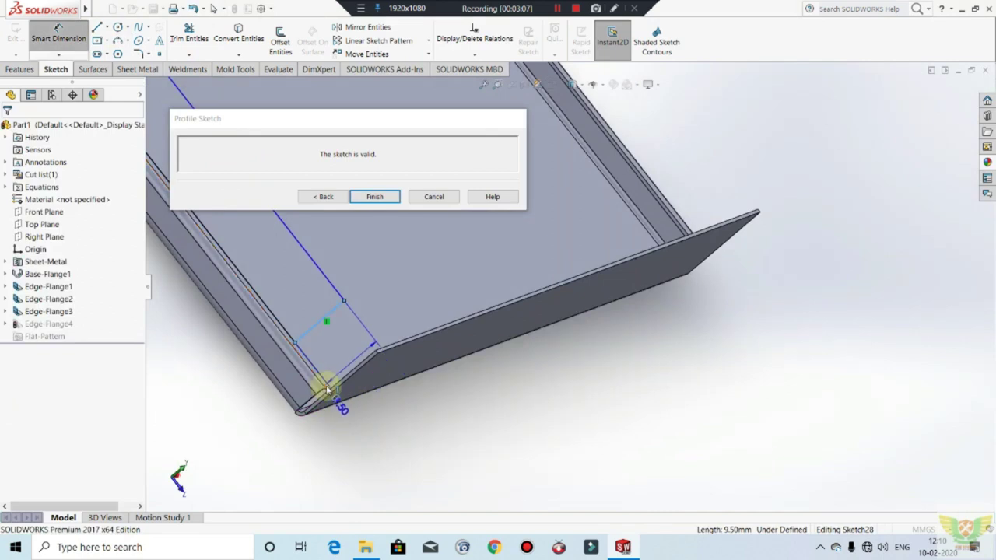
{"action": "left_click", "coordinate": [327, 389]}
{"action": "left_click", "coordinate": [382, 319]}
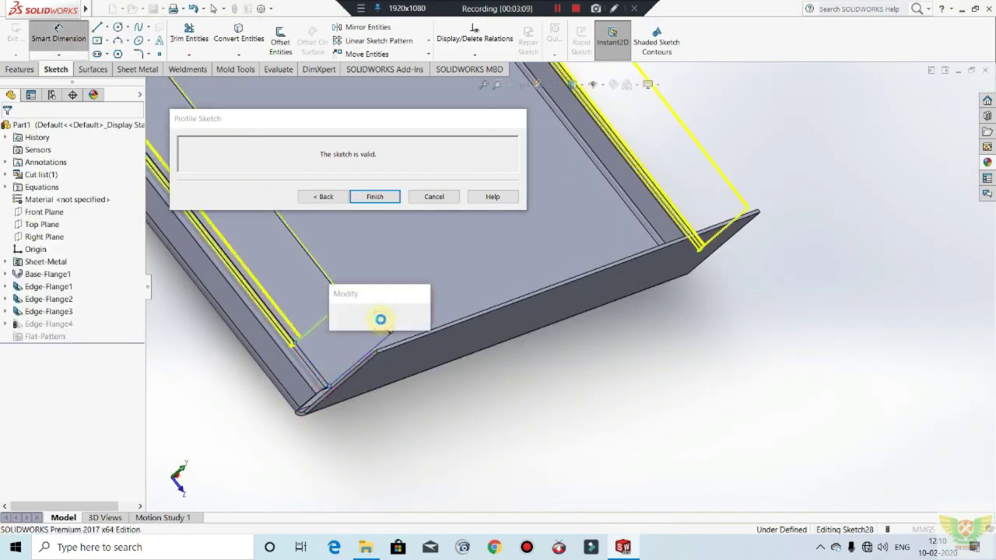
{"action": "type", "text": "5"}
{"action": "key", "text": "Return"}
{"action": "scroll", "coordinate": [467, 400], "scroll_direction": "up", "scroll_amount": 2}
{"action": "scroll", "coordinate": [690, 526], "scroll_direction": "up", "scroll_amount": 2}
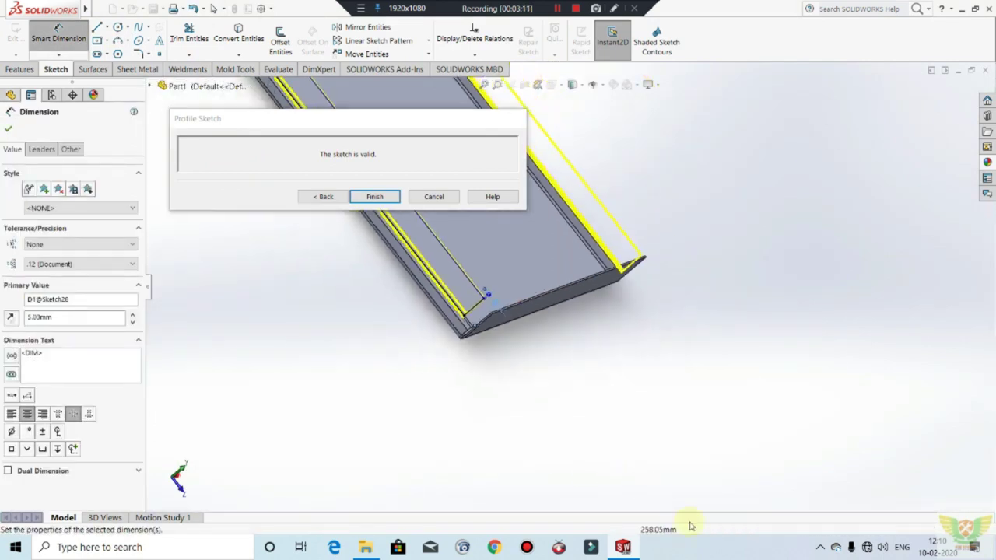
{"action": "scroll", "coordinate": [607, 427], "scroll_direction": "up", "scroll_amount": 3}
{"action": "scroll", "coordinate": [646, 462], "scroll_direction": "up", "scroll_amount": 2}
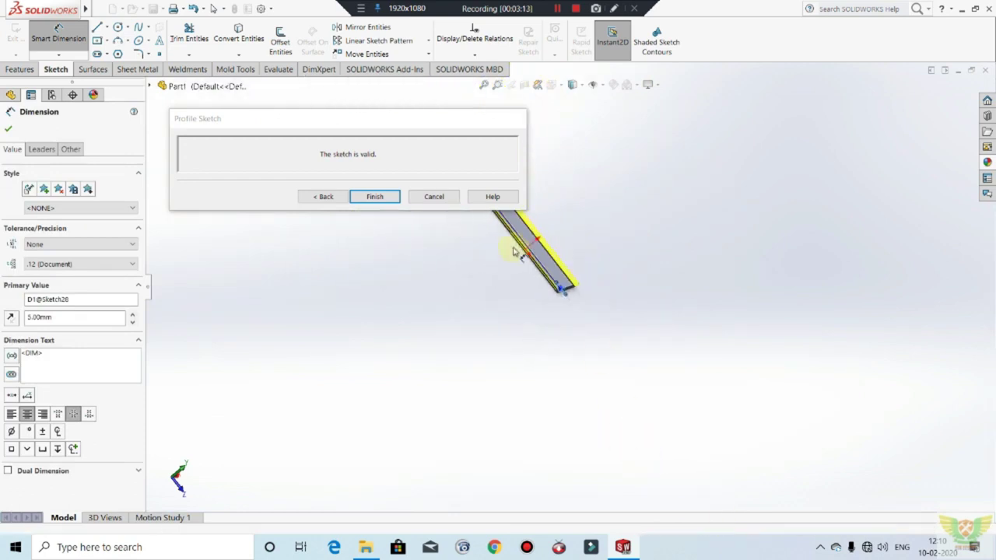
{"action": "scroll", "coordinate": [526, 250], "scroll_direction": "up", "scroll_amount": 1}
{"action": "scroll", "coordinate": [527, 250], "scroll_direction": "down", "scroll_amount": 1}
{"action": "scroll", "coordinate": [526, 249], "scroll_direction": "down", "scroll_amount": 2}
{"action": "scroll", "coordinate": [527, 250], "scroll_direction": "down", "scroll_amount": 2}
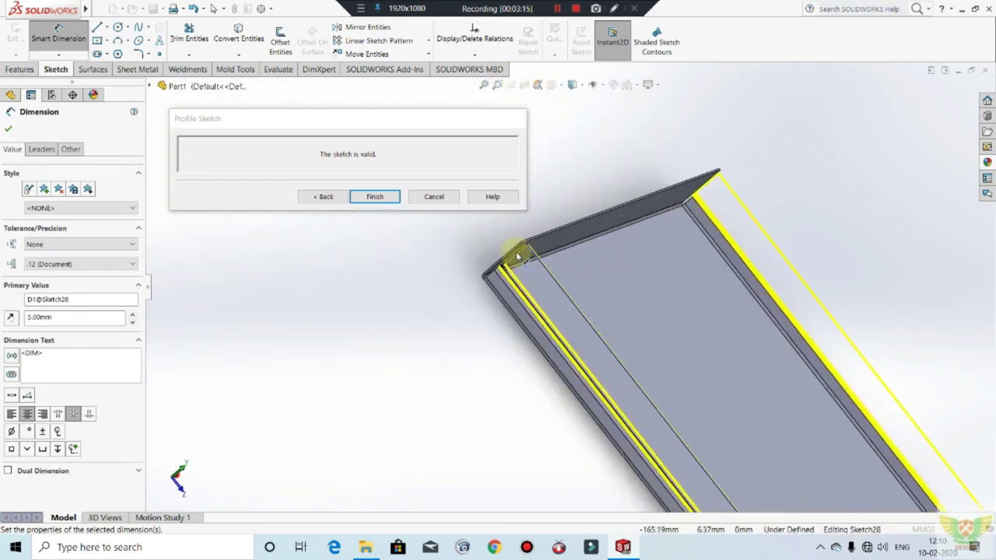
{"action": "scroll", "coordinate": [526, 250], "scroll_direction": "down", "scroll_amount": 2}
Add a 5 mm offset dimension to the profile end line and finish the profile sketch.
{"action": "mouse_move", "coordinate": [43, 9]}
{"action": "left_click", "coordinate": [529, 272]}
{"action": "left_click", "coordinate": [59, 35]}
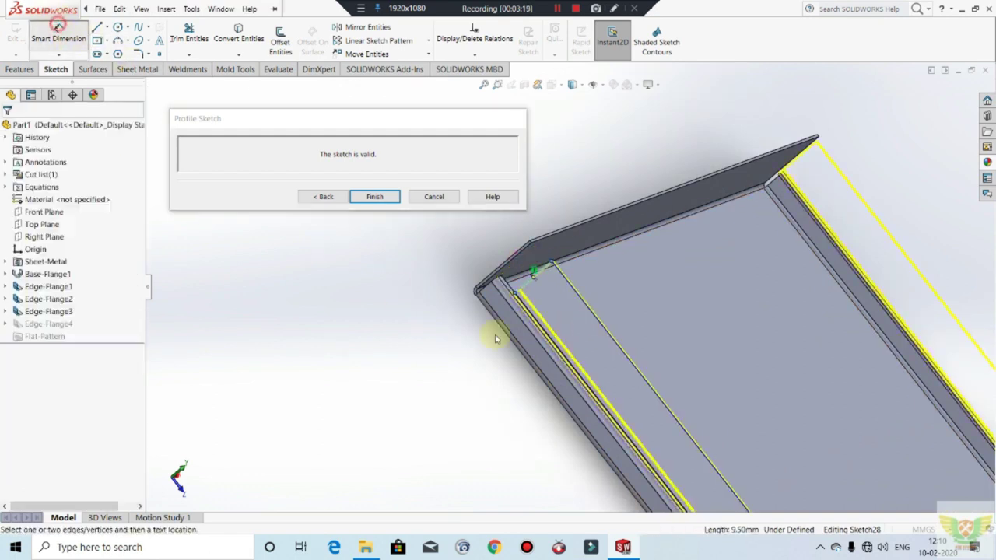
{"action": "scroll", "coordinate": [506, 274], "scroll_direction": "down", "scroll_amount": 2}
{"action": "scroll", "coordinate": [506, 274], "scroll_direction": "down", "scroll_amount": 1}
{"action": "scroll", "coordinate": [524, 327], "scroll_direction": "up", "scroll_amount": 1}
{"action": "scroll", "coordinate": [527, 260], "scroll_direction": "down", "scroll_amount": 1}
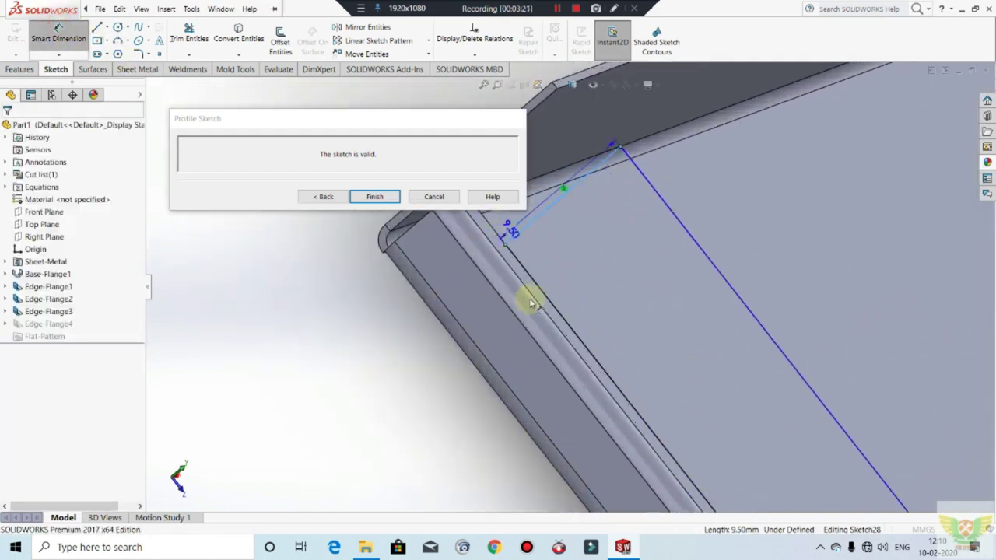
{"action": "scroll", "coordinate": [529, 298], "scroll_direction": "up", "scroll_amount": 1}
{"action": "left_click", "coordinate": [506, 237]}
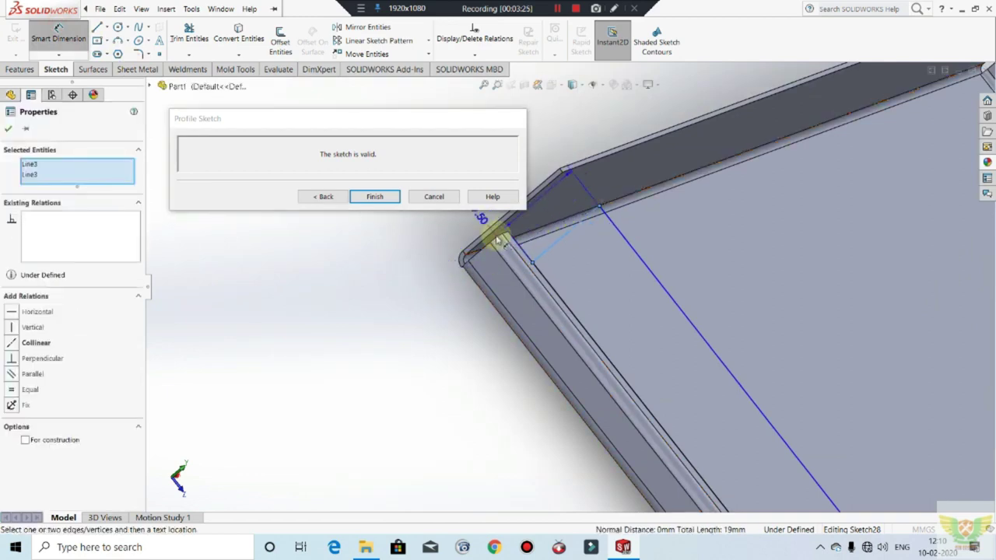
{"action": "left_click", "coordinate": [605, 184]}
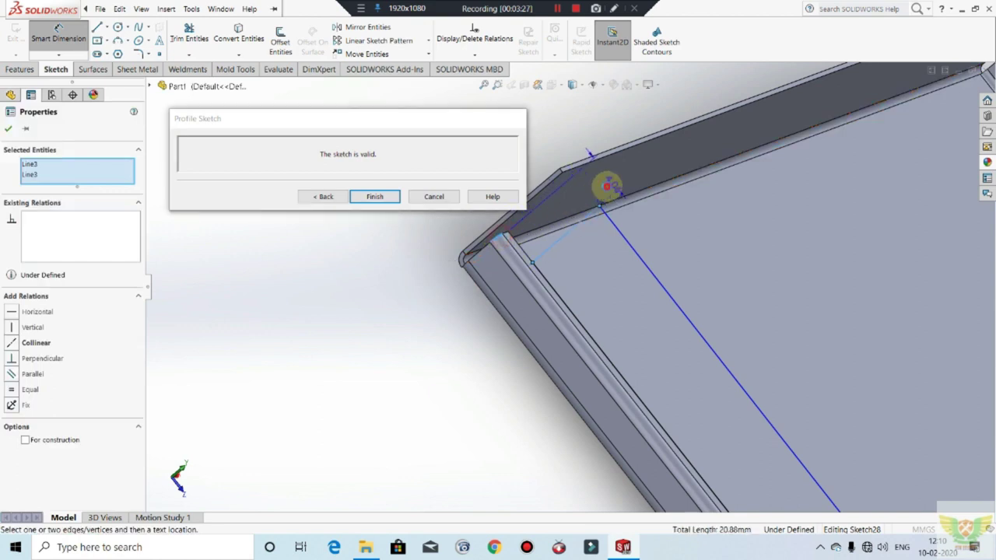
{"action": "type", "text": "5"}
{"action": "key", "text": "Return"}
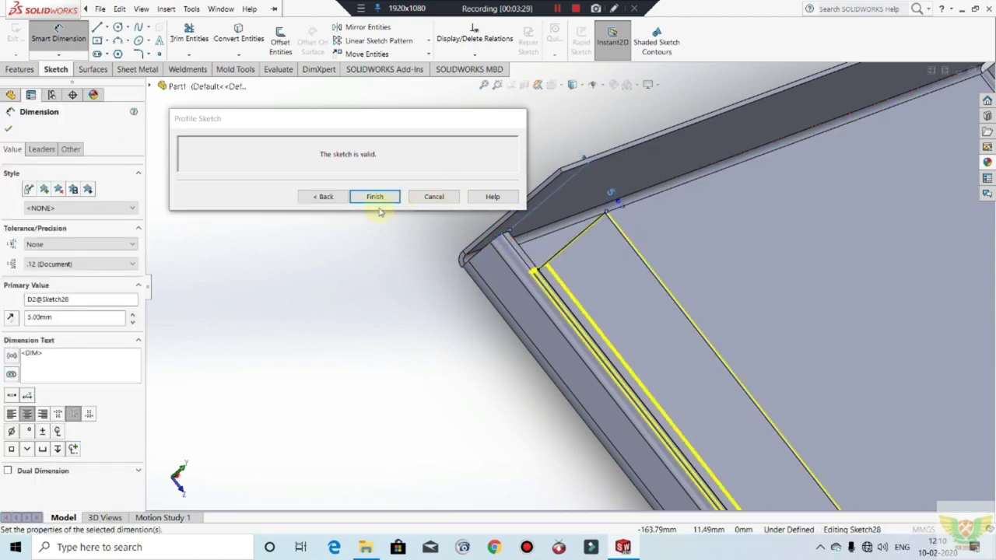
{"action": "left_click", "coordinate": [374, 197]}
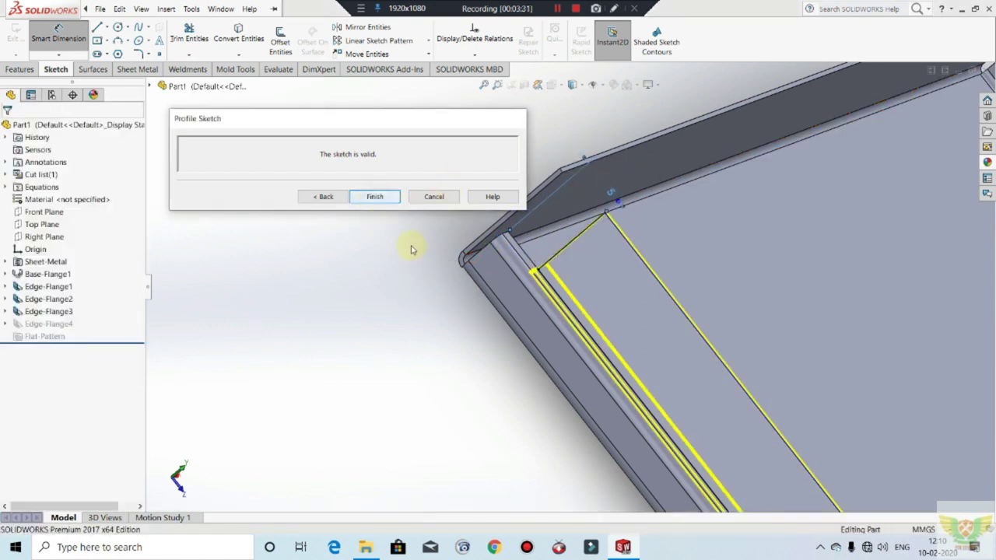
{"action": "scroll", "coordinate": [373, 231], "scroll_direction": "up", "scroll_amount": 3}
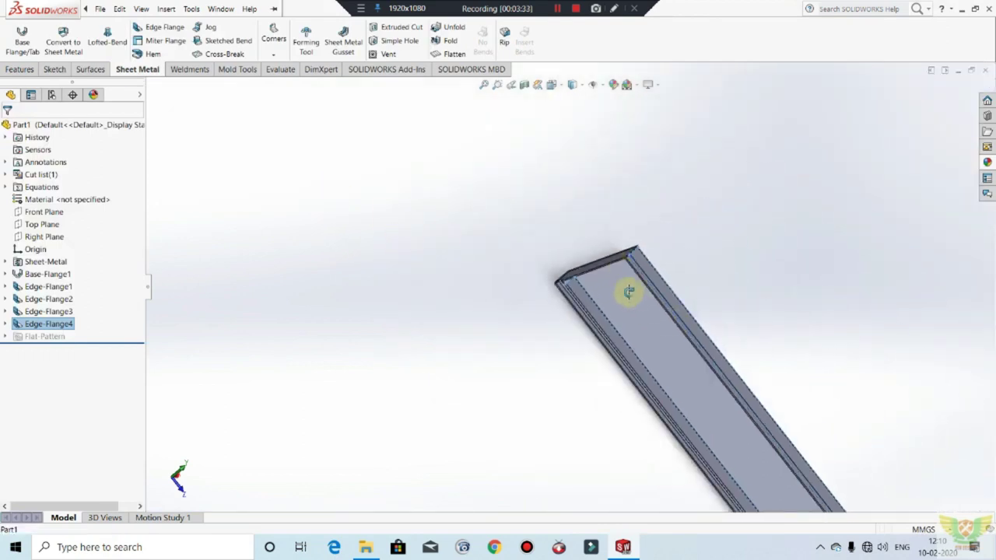
Edit Edge-Flange4 and open the flange profile sketch for the second edge, Edge<2>.
{"action": "key", "text": "ctrl+7"}
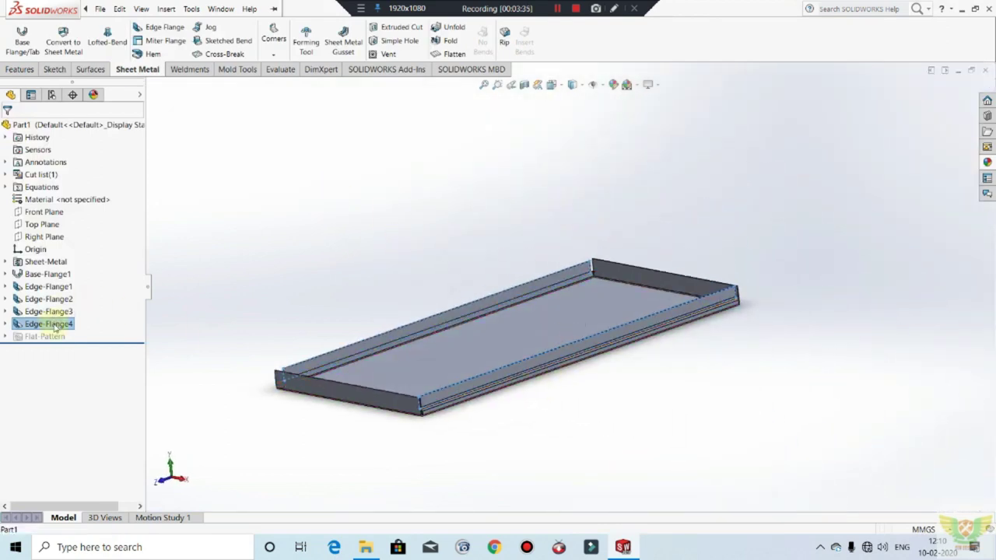
{"action": "right_click", "coordinate": [51, 323]}
{"action": "left_click", "coordinate": [63, 293]}
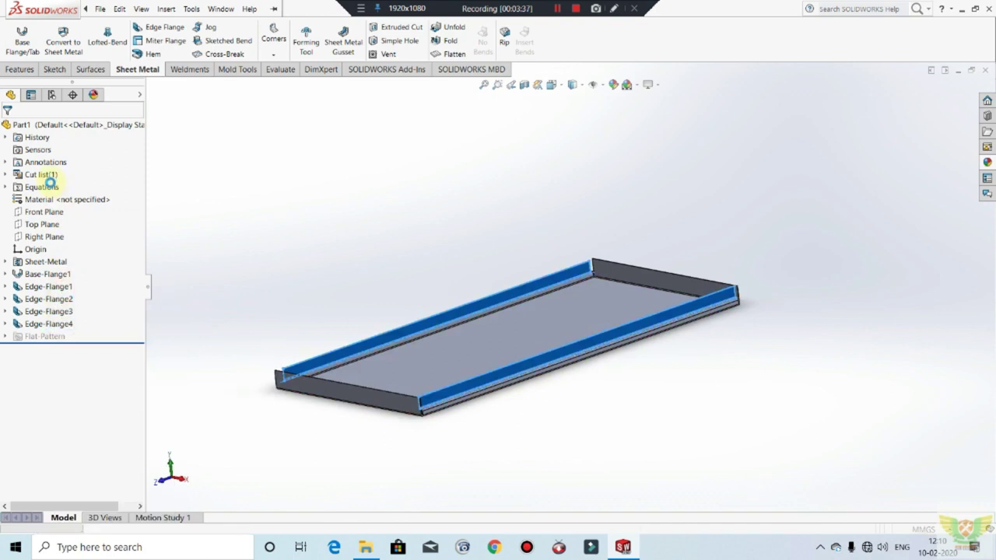
{"action": "left_click", "coordinate": [42, 175]}
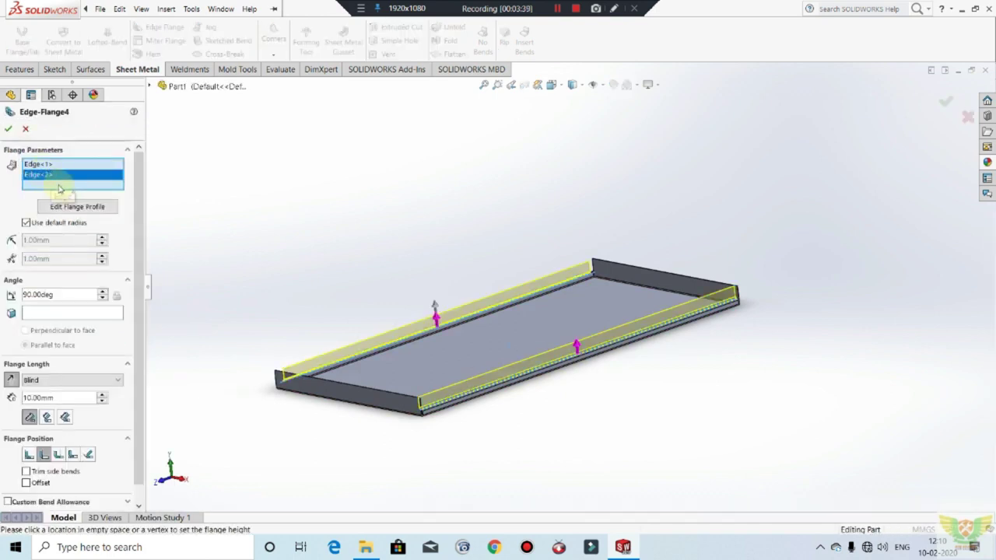
{"action": "left_click", "coordinate": [78, 207]}
Pull the second flange profile's end line in from the end of the tray.
{"action": "scroll", "coordinate": [445, 396], "scroll_direction": "down", "scroll_amount": 2}
{"action": "scroll", "coordinate": [444, 330], "scroll_direction": "down", "scroll_amount": 2}
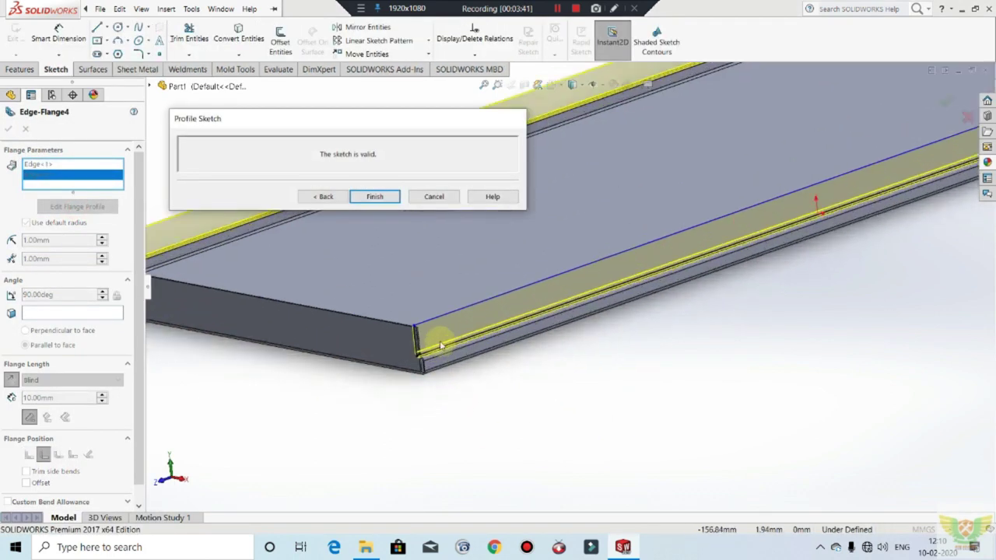
{"action": "scroll", "coordinate": [418, 320], "scroll_direction": "down", "scroll_amount": 2}
{"action": "left_click", "coordinate": [417, 320]}
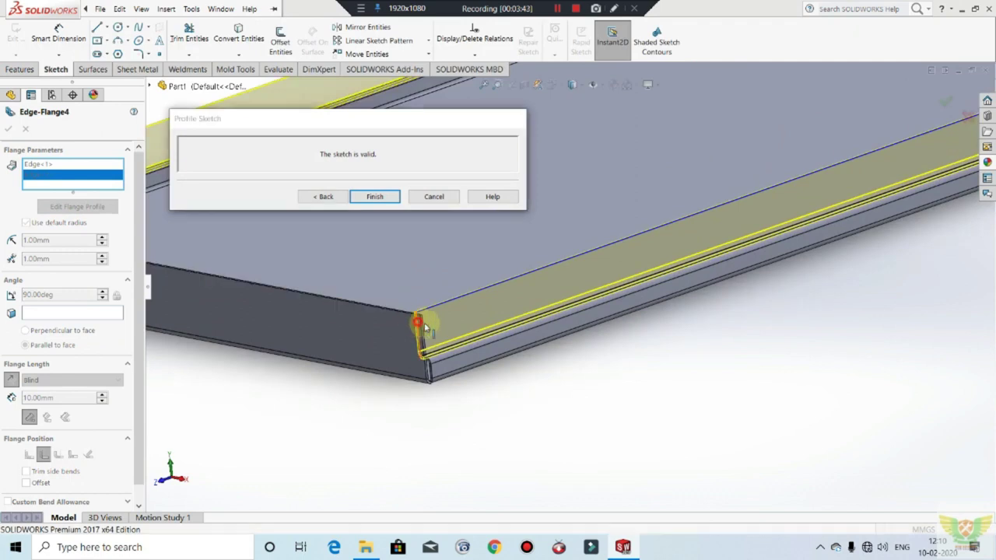
{"action": "scroll", "coordinate": [458, 316], "scroll_direction": "up", "scroll_amount": 2}
{"action": "middle_click_drag", "start_coordinate": [458, 316], "coordinate": [837, 216]}
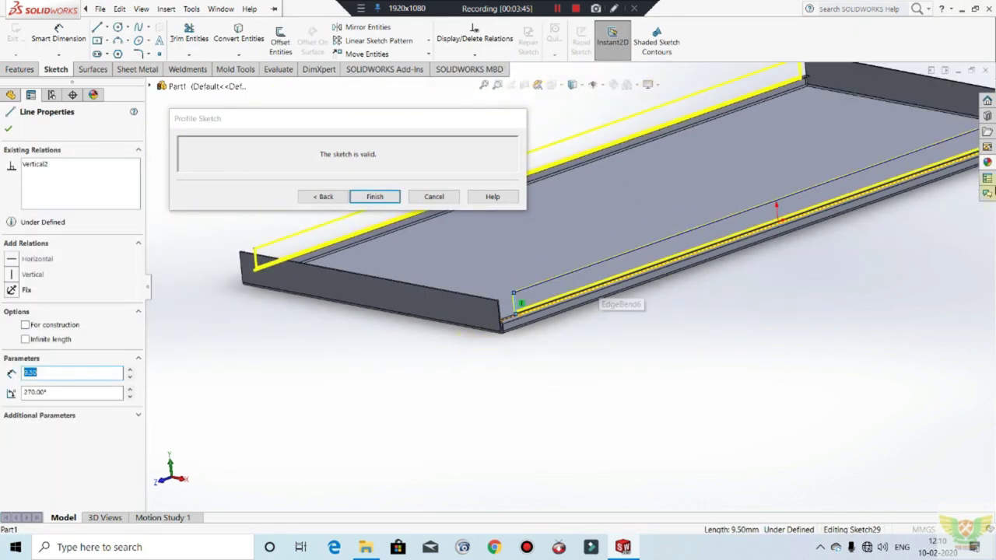
{"action": "scroll", "coordinate": [825, 214], "scroll_direction": "down", "scroll_amount": 2}
{"action": "scroll", "coordinate": [759, 224], "scroll_direction": "down", "scroll_amount": 2}
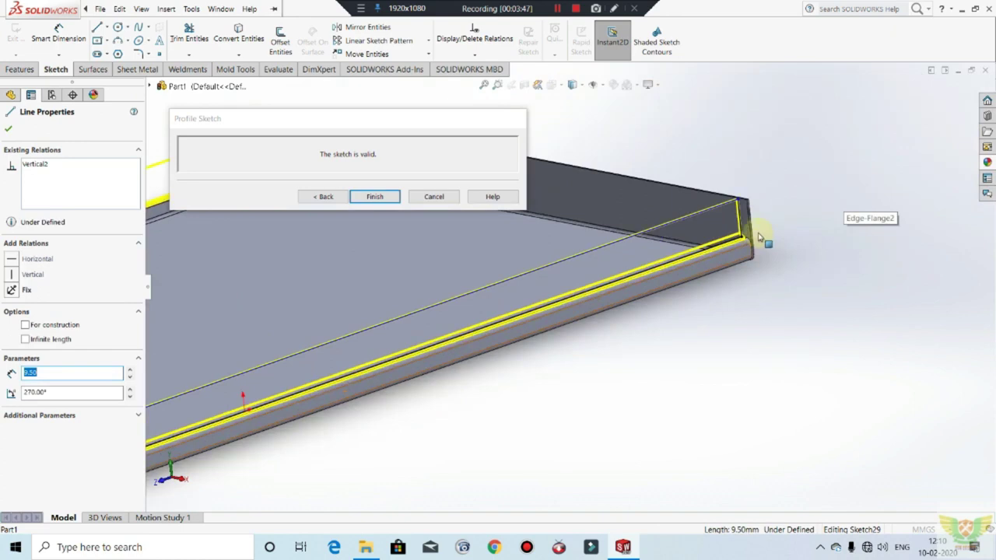
{"action": "scroll", "coordinate": [710, 202], "scroll_direction": "down", "scroll_amount": 2}
{"action": "left_click_drag", "start_coordinate": [710, 204], "coordinate": [656, 221]}
Dimension the profile's corner line at 9.50 mm.
{"action": "left_click", "coordinate": [81, 41]}
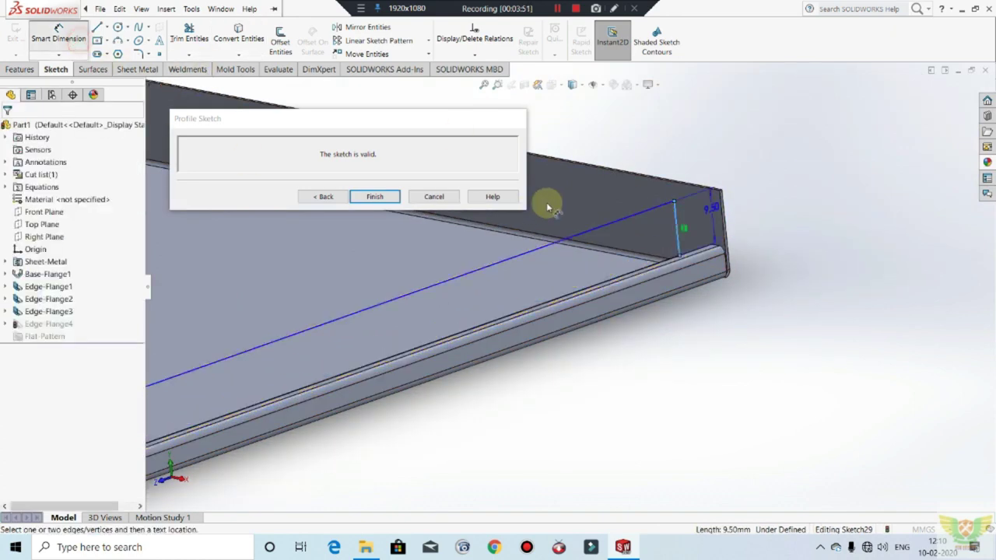
{"action": "scroll", "coordinate": [575, 207], "scroll_direction": "down", "scroll_amount": 2}
{"action": "left_click", "coordinate": [815, 283]}
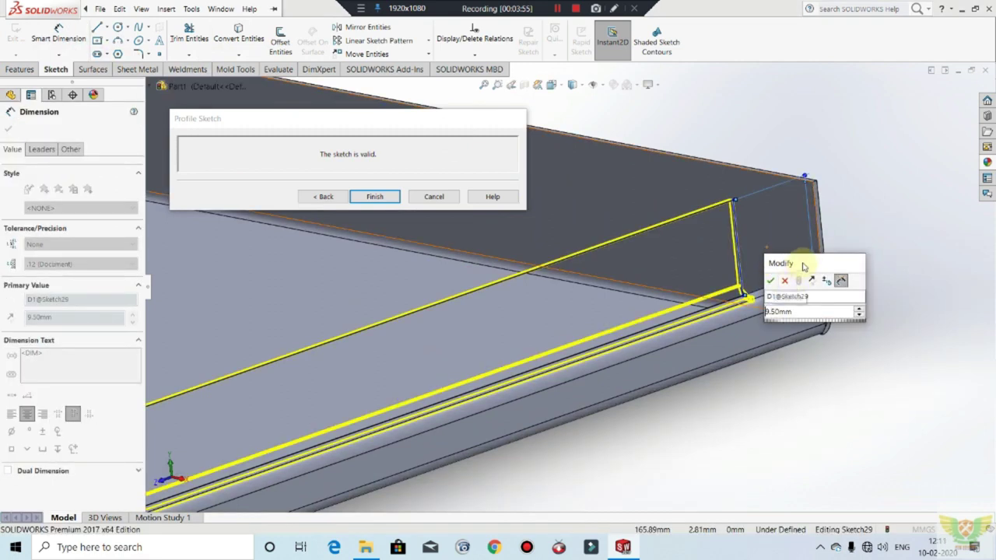
{"action": "key", "text": "Return"}
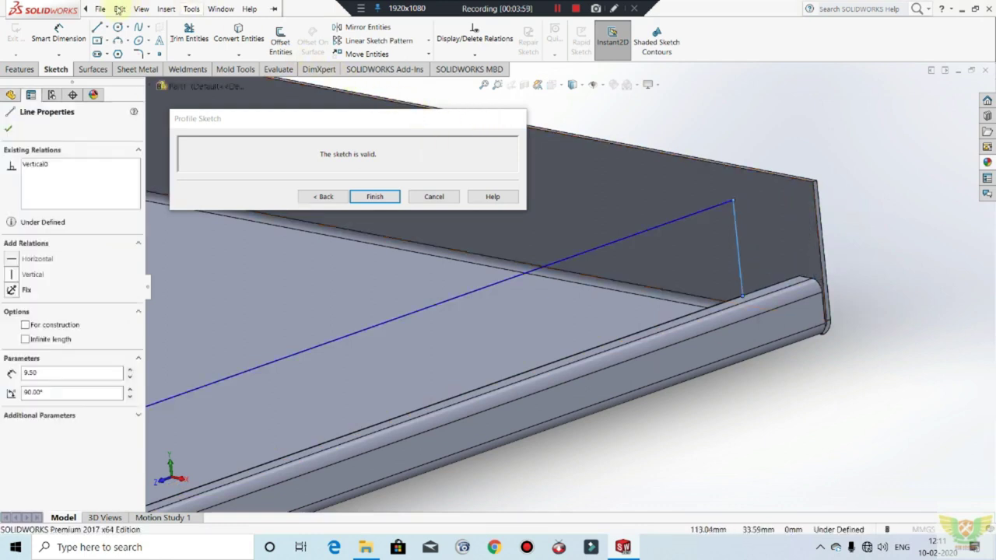
Dimension the profile's end offset at 5 mm at the first end.
{"action": "left_click", "coordinate": [67, 36]}
{"action": "scroll", "coordinate": [800, 318], "scroll_direction": "down", "scroll_amount": 2}
{"action": "scroll", "coordinate": [783, 267], "scroll_direction": "down", "scroll_amount": 3}
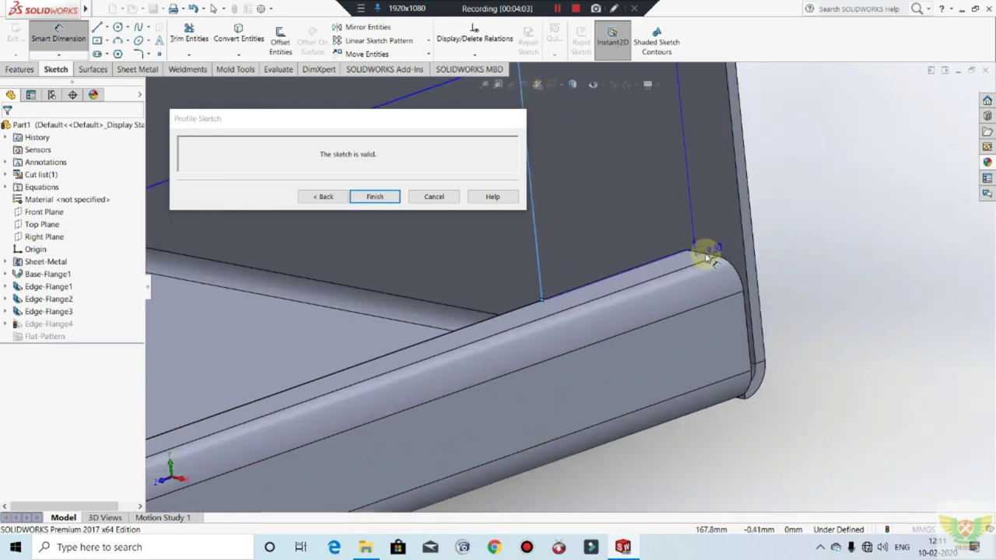
{"action": "left_click", "coordinate": [704, 255]}
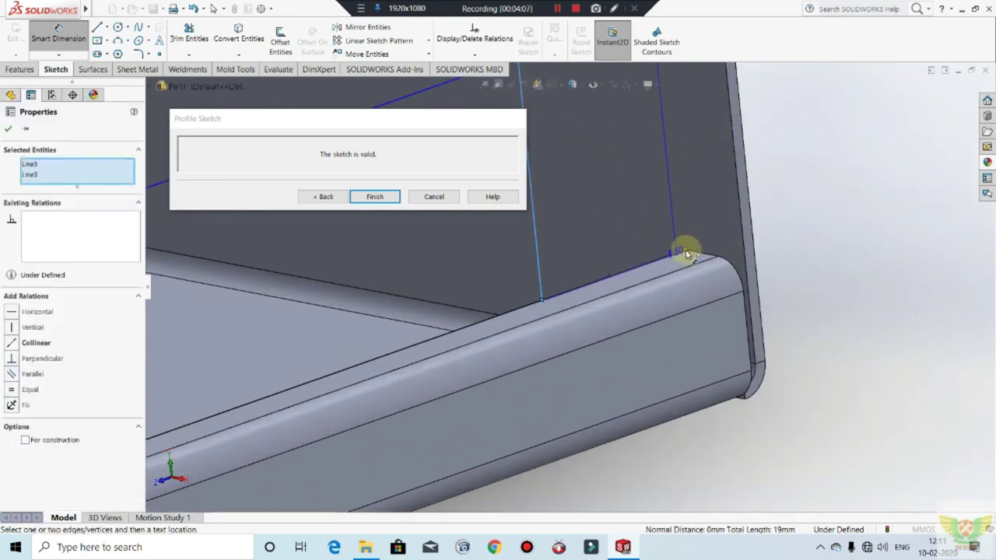
{"action": "scroll", "coordinate": [678, 288], "scroll_direction": "down", "scroll_amount": 2}
{"action": "left_click", "coordinate": [586, 162]}
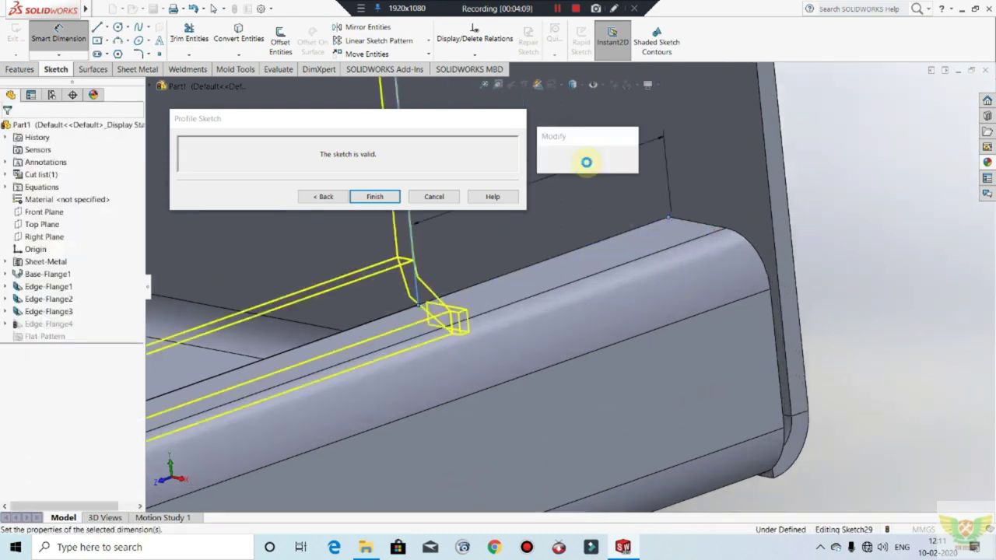
{"action": "type", "text": "5"}
{"action": "key", "text": "Return"}
Dimension the offset at the opposite end to 5 mm, then return to the profile.
{"action": "scroll", "coordinate": [812, 312], "scroll_direction": "up", "scroll_amount": 2}
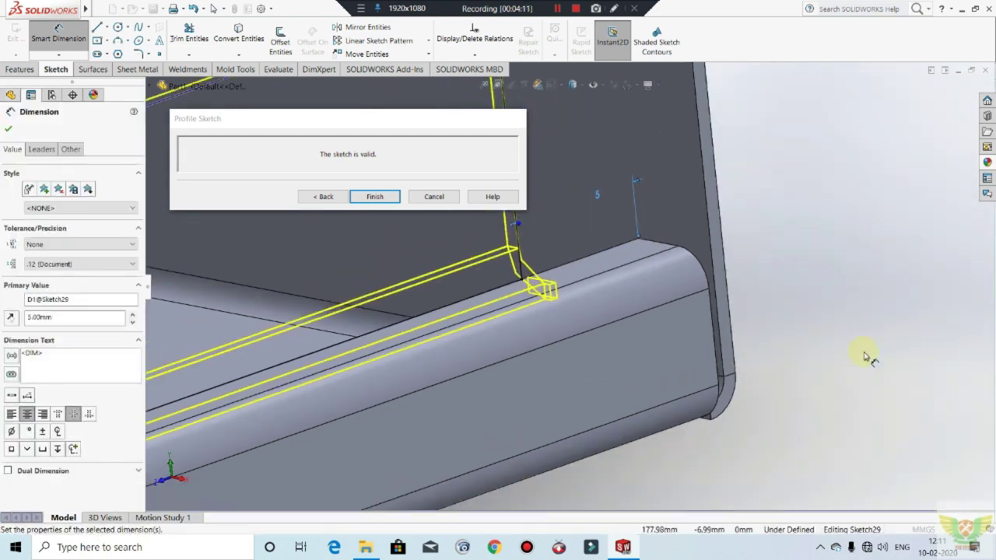
{"action": "scroll", "coordinate": [864, 357], "scroll_direction": "up", "scroll_amount": 2}
{"action": "scroll", "coordinate": [856, 349], "scroll_direction": "up", "scroll_amount": 1}
{"action": "scroll", "coordinate": [877, 363], "scroll_direction": "up", "scroll_amount": 1}
{"action": "scroll", "coordinate": [734, 329], "scroll_direction": "up", "scroll_amount": 1}
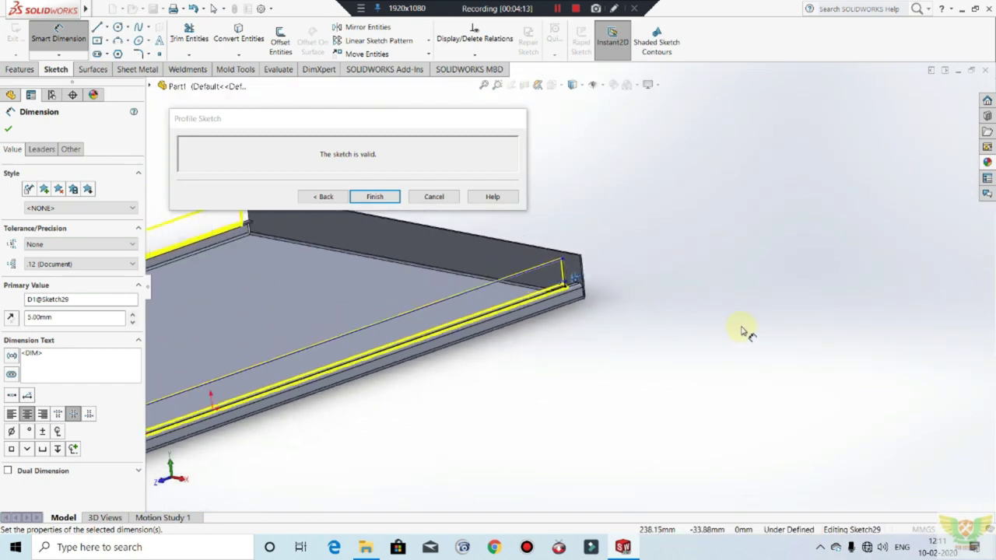
{"action": "scroll", "coordinate": [618, 314], "scroll_direction": "up", "scroll_amount": 1}
{"action": "scroll", "coordinate": [560, 304], "scroll_direction": "down", "scroll_amount": 2}
{"action": "scroll", "coordinate": [358, 407], "scroll_direction": "down", "scroll_amount": 2}
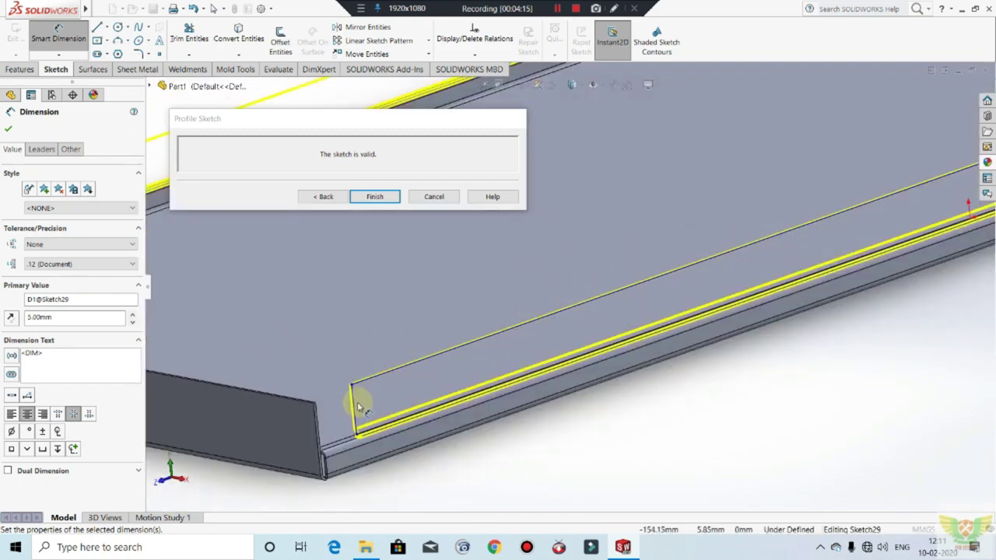
{"action": "scroll", "coordinate": [349, 432], "scroll_direction": "down", "scroll_amount": 2}
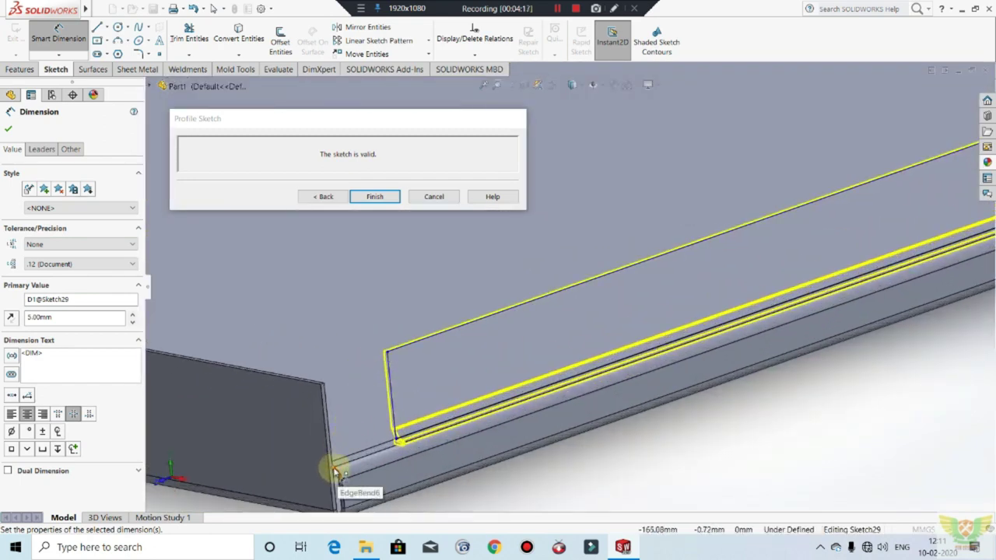
{"action": "left_click", "coordinate": [393, 382]}
{"action": "left_click", "coordinate": [341, 330]}
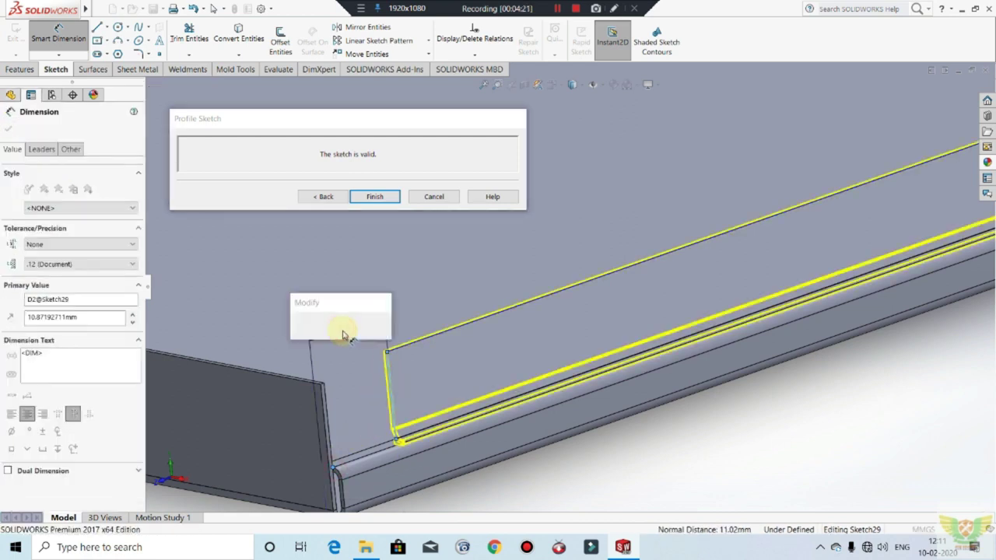
{"action": "type", "text": "5"}
{"action": "key", "text": "Return"}
{"action": "scroll", "coordinate": [434, 287], "scroll_direction": "up", "scroll_amount": 2}
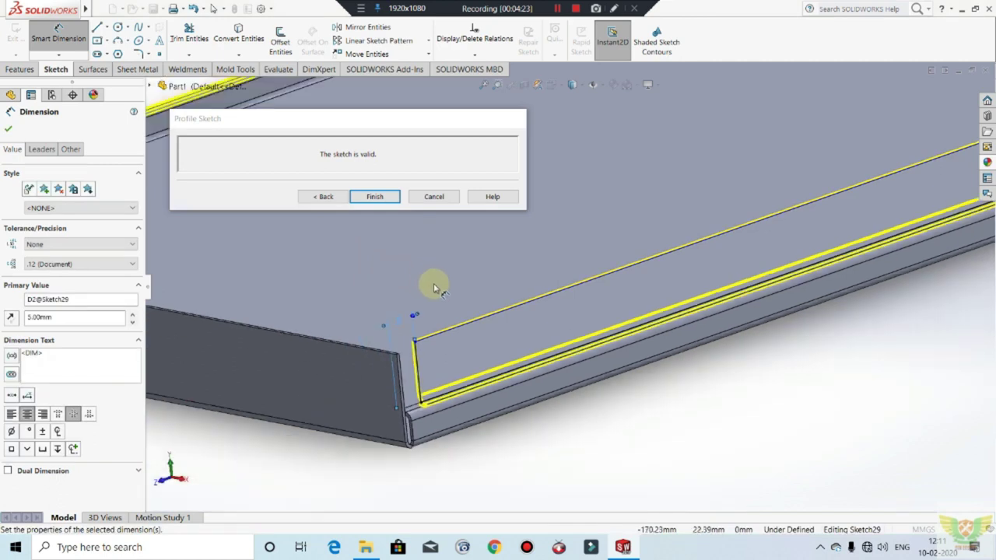
{"action": "scroll", "coordinate": [434, 288], "scroll_direction": "up", "scroll_amount": 2}
{"action": "scroll", "coordinate": [436, 257], "scroll_direction": "up", "scroll_amount": 2}
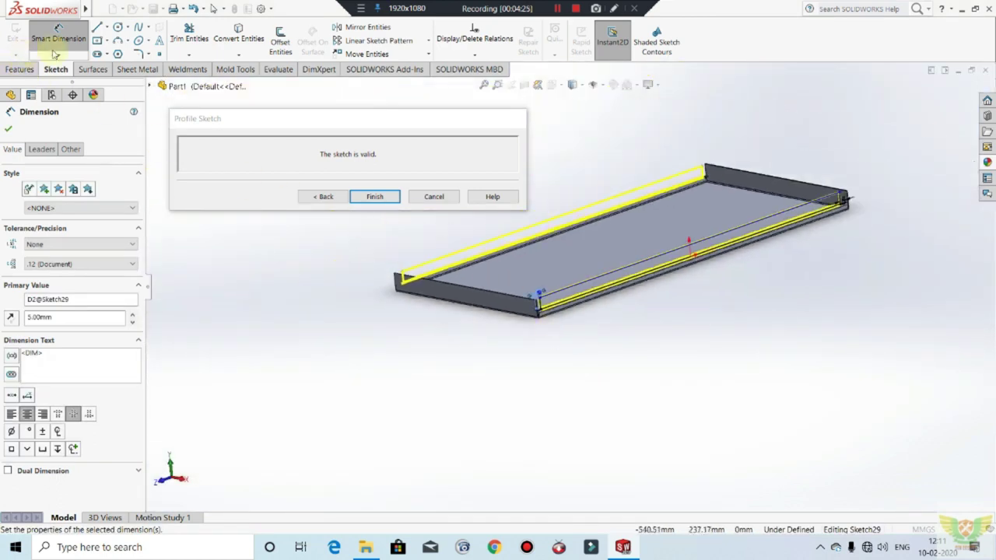
{"action": "left_click", "coordinate": [376, 196]}
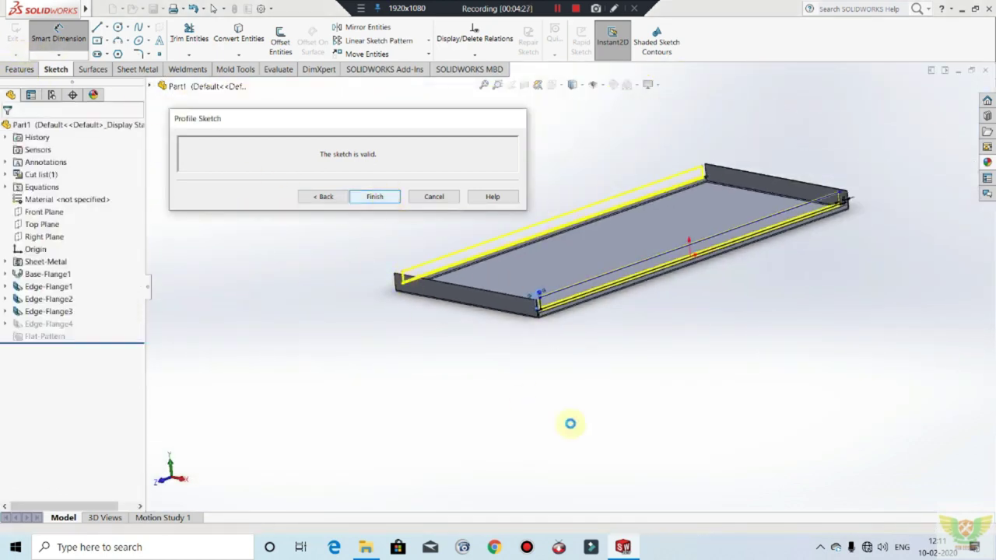
Orbit and zoom around the rebuilt tray to inspect the shortened flange ends, including from below.
{"action": "scroll", "coordinate": [545, 354], "scroll_direction": "down", "scroll_amount": 1}
{"action": "scroll", "coordinate": [540, 342], "scroll_direction": "down", "scroll_amount": 2}
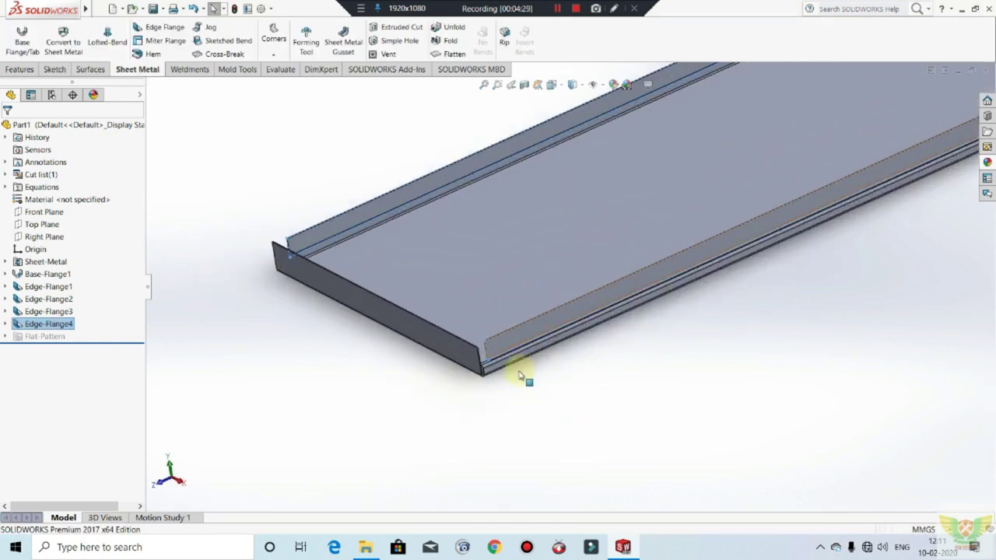
{"action": "scroll", "coordinate": [522, 374], "scroll_direction": "down", "scroll_amount": 3}
{"action": "mouse_move", "coordinate": [514, 378]}
{"action": "middle_mouse_down"}
{"action": "mouse_move", "coordinate": [538, 415]}
{"action": "mouse_move", "coordinate": [532, 345]}
{"action": "middle_mouse_up"}
{"action": "scroll", "coordinate": [532, 345], "scroll_direction": "up", "scroll_amount": 2}
{"action": "scroll", "coordinate": [534, 311], "scroll_direction": "up", "scroll_amount": 2}
{"action": "scroll", "coordinate": [520, 231], "scroll_direction": "up", "scroll_amount": 2}
{"action": "scroll", "coordinate": [524, 241], "scroll_direction": "up", "scroll_amount": 1}
{"action": "mouse_move", "coordinate": [524, 242]}
{"action": "middle_mouse_down"}
{"action": "mouse_move", "coordinate": [591, 307]}
{"action": "mouse_move", "coordinate": [578, 351]}
{"action": "mouse_move", "coordinate": [529, 300]}
{"action": "mouse_move", "coordinate": [528, 270]}
{"action": "mouse_move", "coordinate": [592, 272]}
{"action": "mouse_move", "coordinate": [629, 257]}
{"action": "middle_mouse_up"}
{"action": "scroll", "coordinate": [554, 263], "scroll_direction": "down", "scroll_amount": 3}
{"action": "scroll", "coordinate": [561, 283], "scroll_direction": "up", "scroll_amount": 3}
{"action": "mouse_move", "coordinate": [560, 283]}
{"action": "middle_mouse_down"}
{"action": "mouse_move", "coordinate": [597, 223]}
{"action": "mouse_move", "coordinate": [640, 295]}
{"action": "mouse_move", "coordinate": [429, 194]}
{"action": "mouse_move", "coordinate": [422, 241]}
{"action": "mouse_move", "coordinate": [452, 140]}
{"action": "mouse_move", "coordinate": [449, 59]}
{"action": "mouse_move", "coordinate": [443, 173]}
{"action": "mouse_move", "coordinate": [474, 244]}
{"action": "middle_mouse_up"}
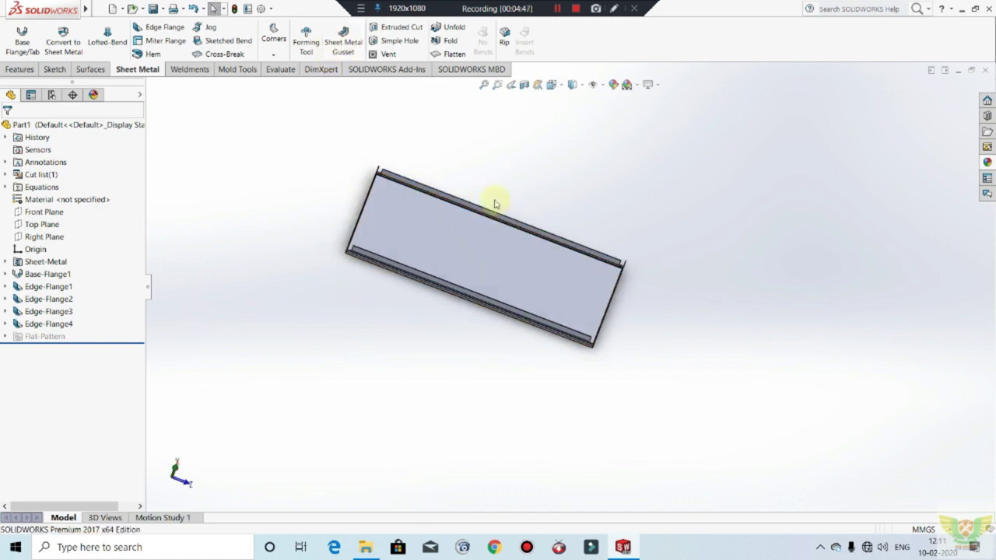
{"action": "mouse_move", "coordinate": [482, 218]}
{"action": "middle_mouse_down"}
{"action": "mouse_move", "coordinate": [478, 173]}
{"action": "mouse_move", "coordinate": [493, 118]}
{"action": "middle_mouse_up"}
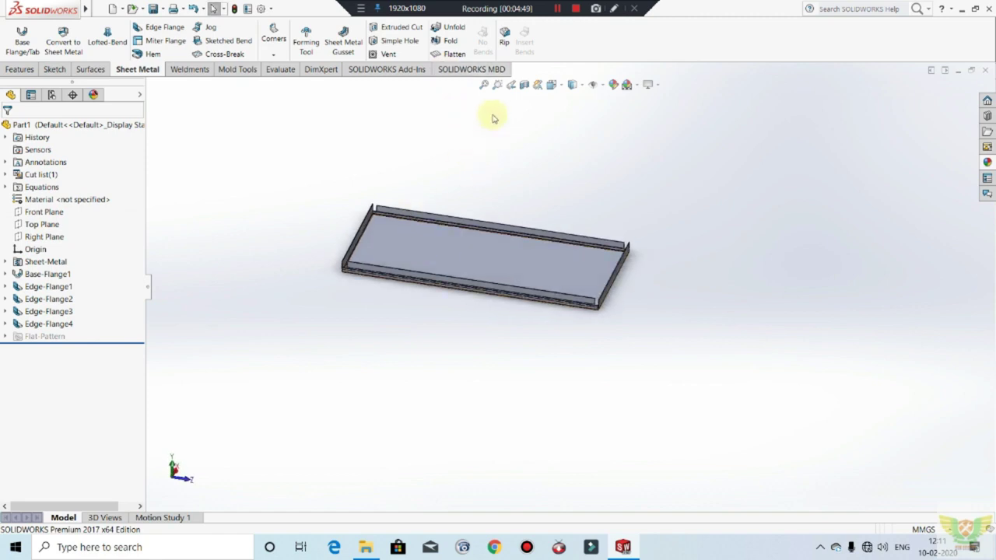
{"action": "left_click", "coordinate": [555, 10]}
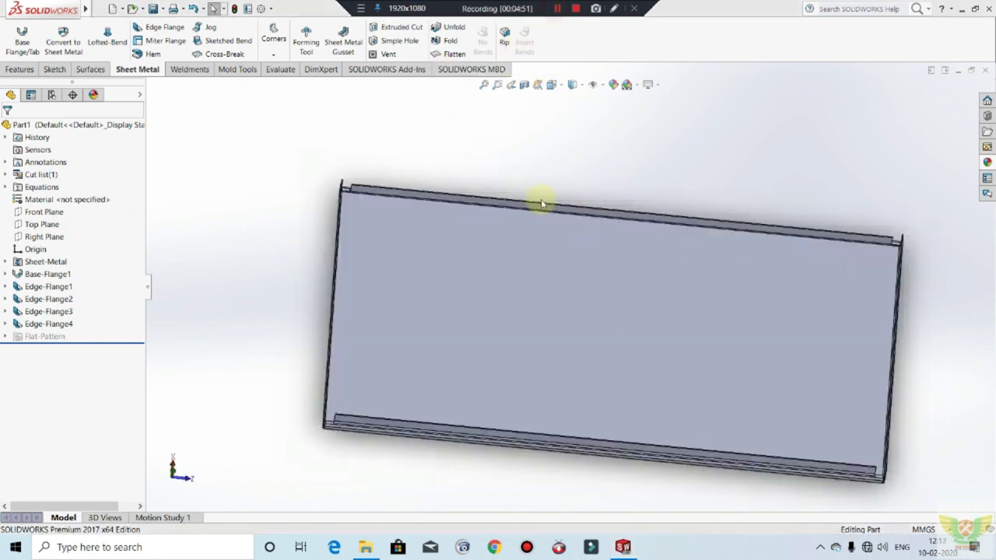
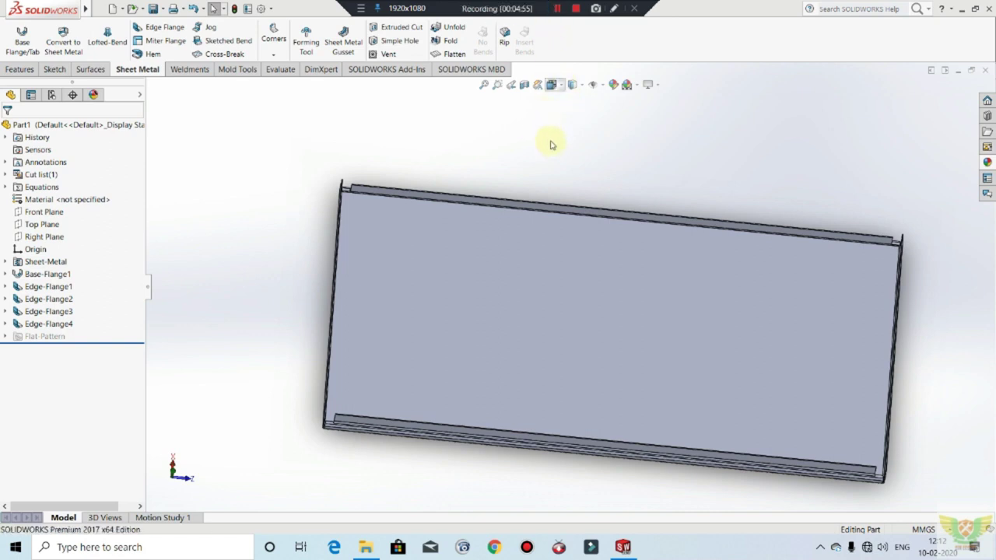
Create a new part and start a sketch on the Top Plane.
{"action": "left_click", "coordinate": [114, 10]}
{"action": "left_click", "coordinate": [417, 406]}
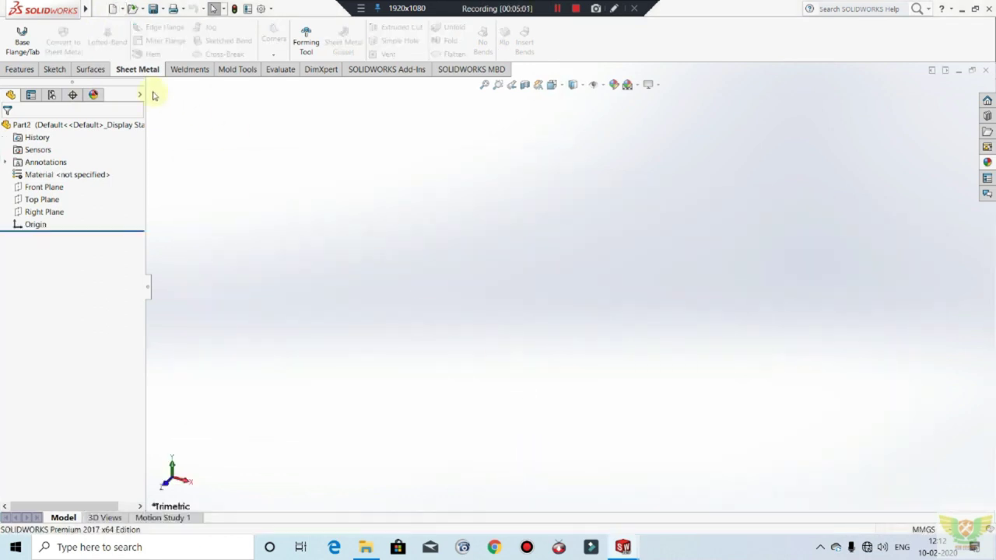
{"action": "left_click", "coordinate": [68, 71]}
{"action": "left_click", "coordinate": [19, 32]}
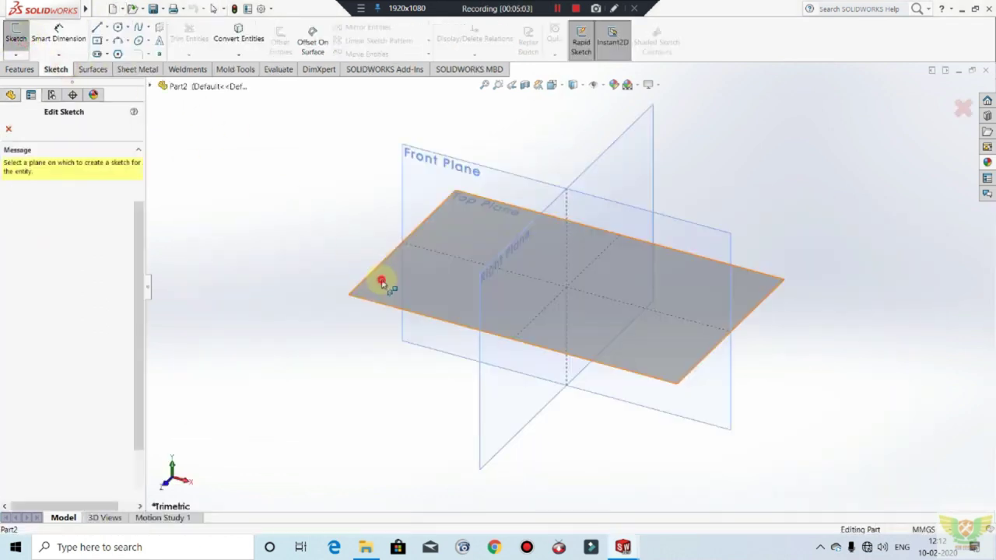
{"action": "left_click", "coordinate": [382, 281]}
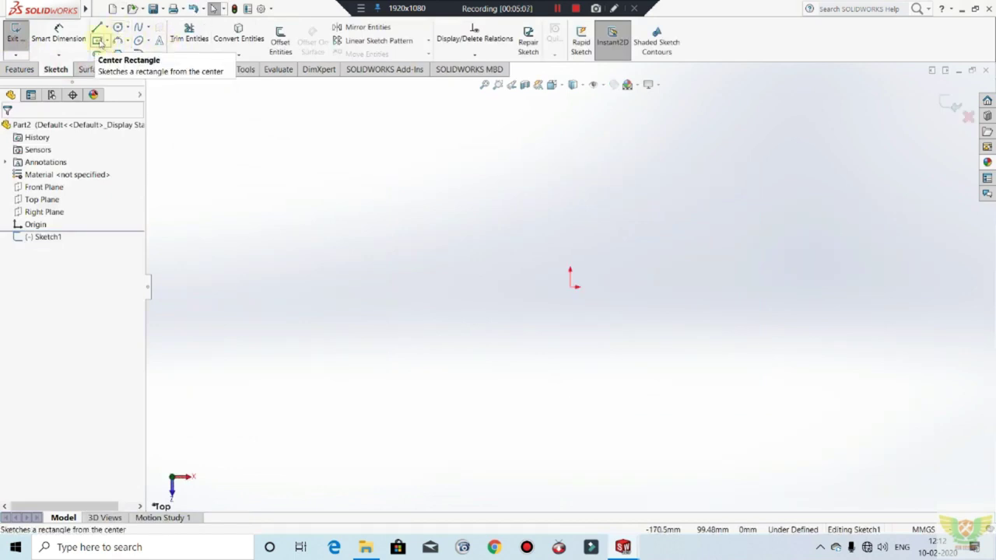
Draw a centre rectangle at the origin, dimensioned 125 high by 300 wide.
{"action": "left_click", "coordinate": [100, 40]}
{"action": "left_click", "coordinate": [573, 286]}
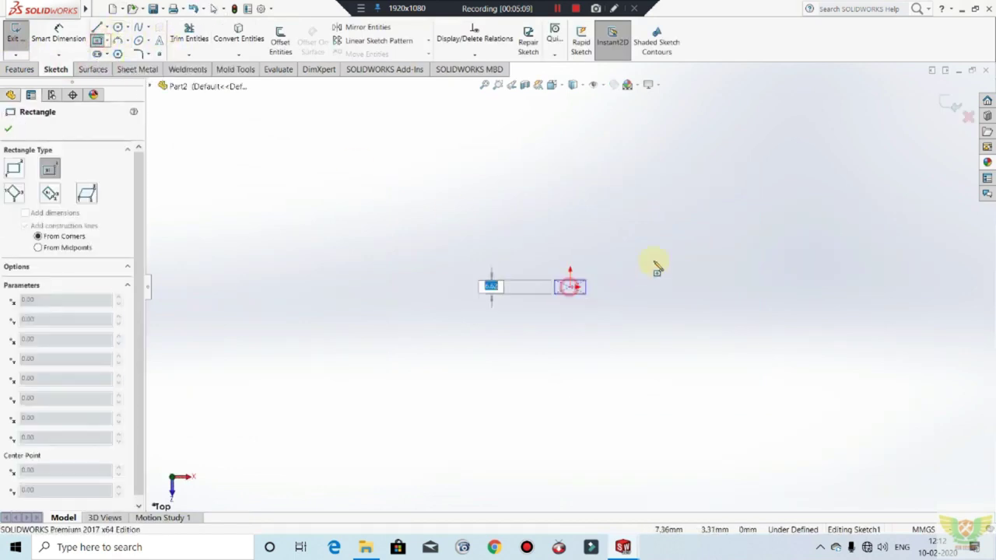
{"action": "left_click", "coordinate": [748, 195]}
{"action": "double_click", "coordinate": [334, 310]}
{"action": "type", "text": "12"}
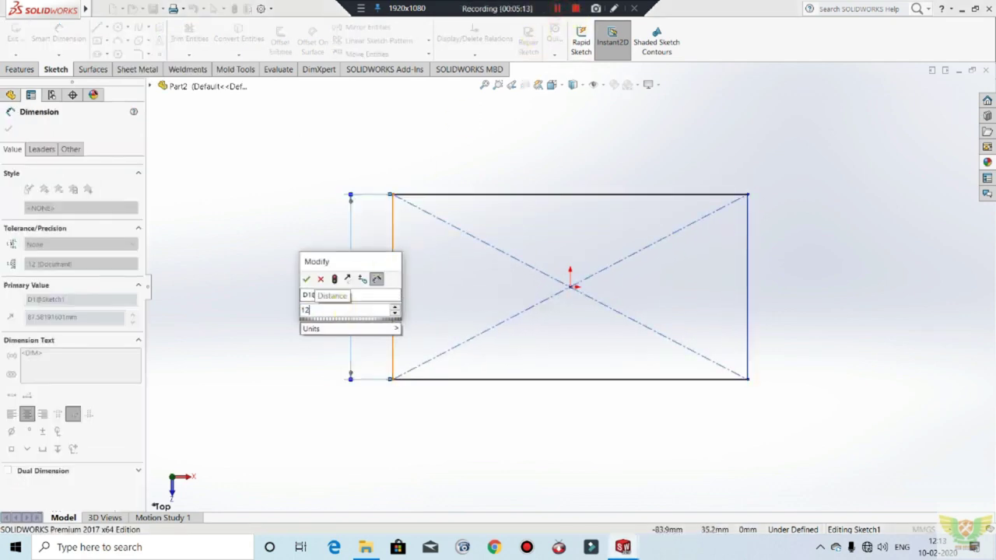
{"action": "type", "text": "5"}
{"action": "key", "text": "Return"}
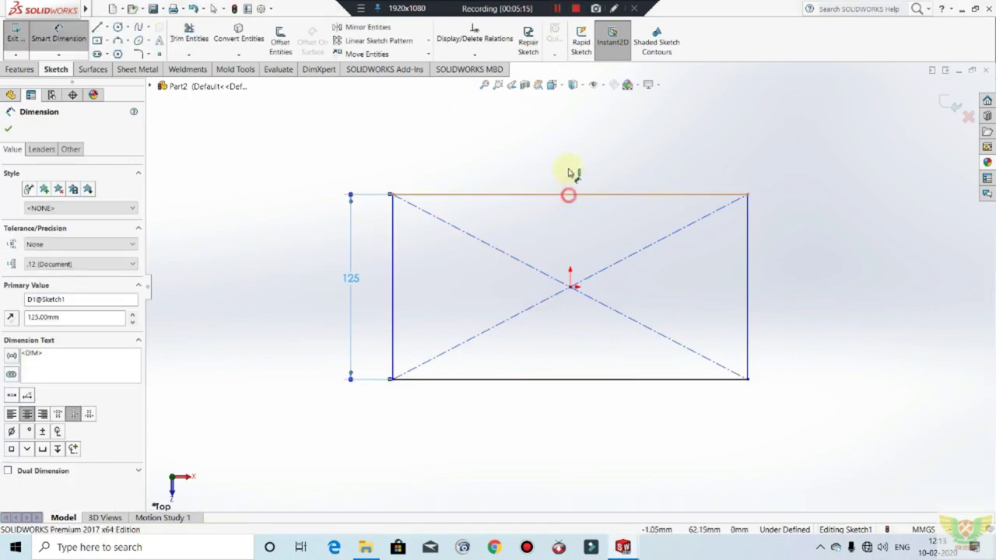
{"action": "left_click", "coordinate": [569, 173]}
{"action": "left_click", "coordinate": [567, 144]}
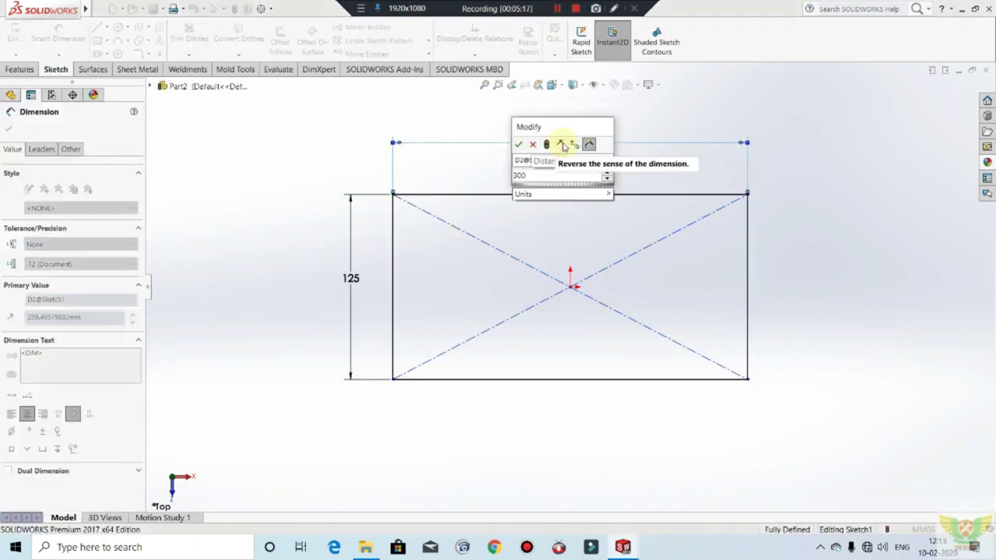
{"action": "key", "text": "Return"}
{"action": "key", "text": "Escape"}
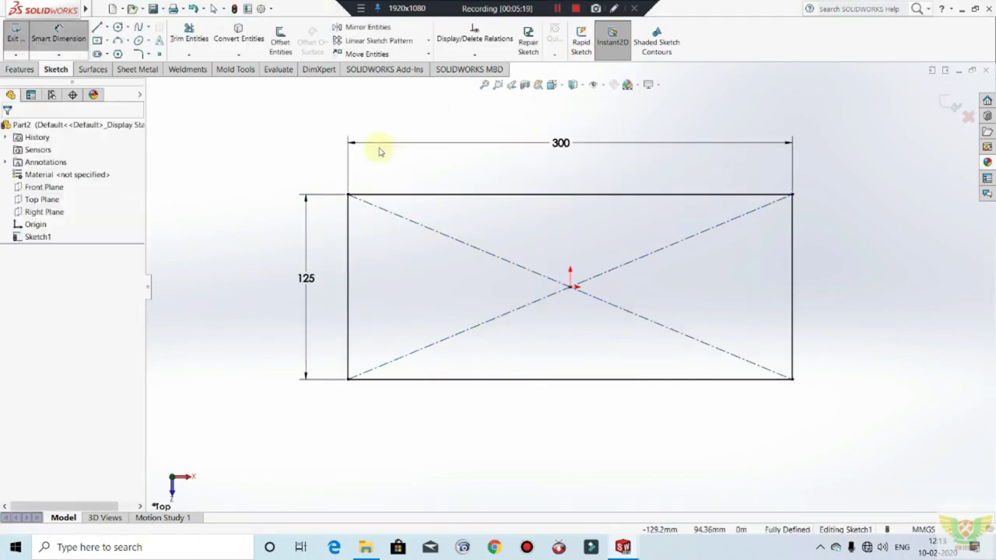
{"action": "key", "text": "Escape"}
Draw Ø30 circles centred on all four rectangle corners.
{"action": "left_click", "coordinate": [117, 28]}
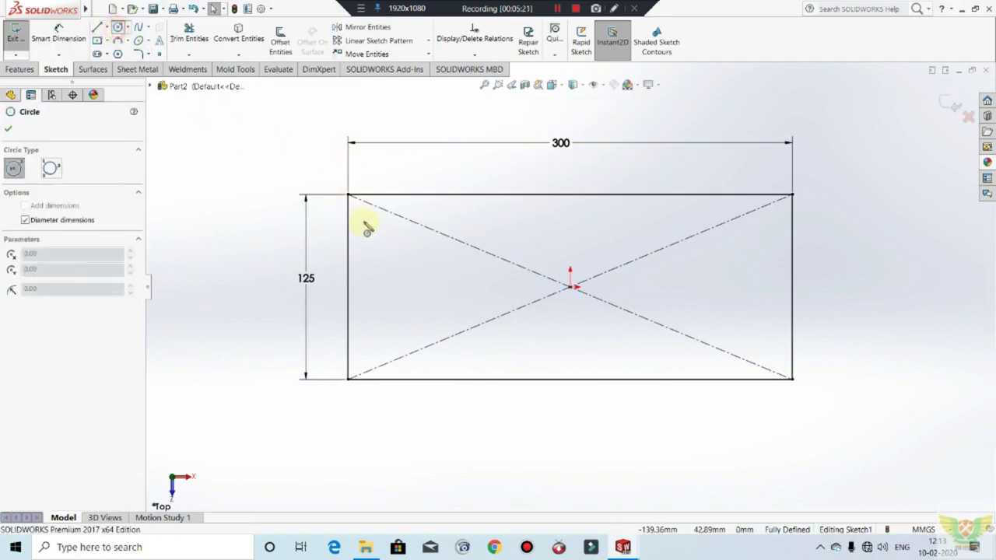
{"action": "left_click", "coordinate": [349, 194]}
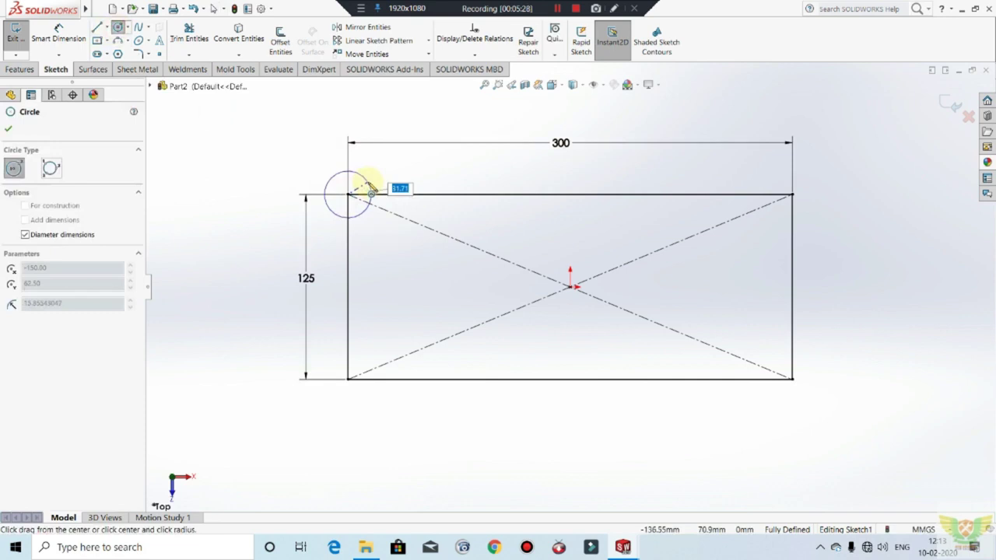
{"action": "type", "text": "Ø30"}
{"action": "key", "text": "Return"}
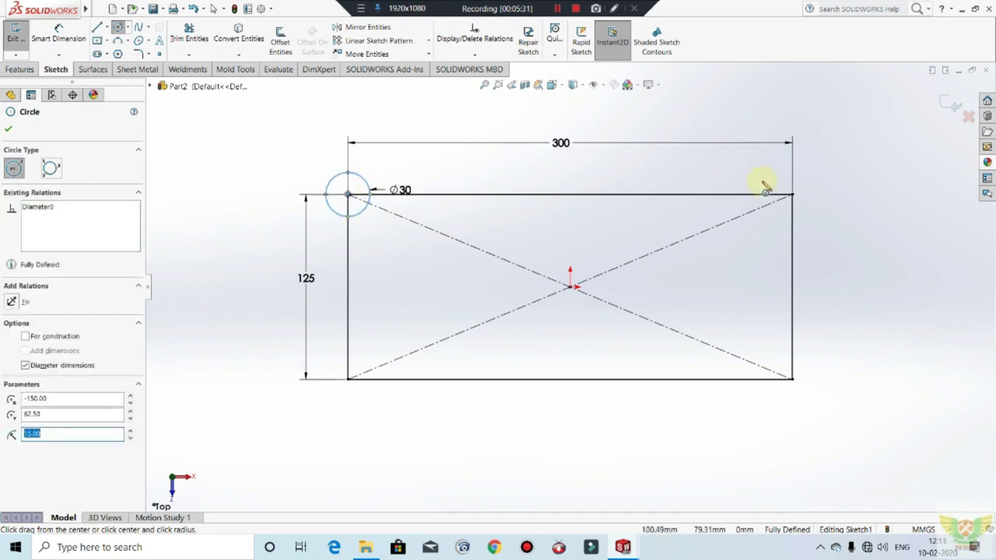
{"action": "left_click", "coordinate": [793, 195]}
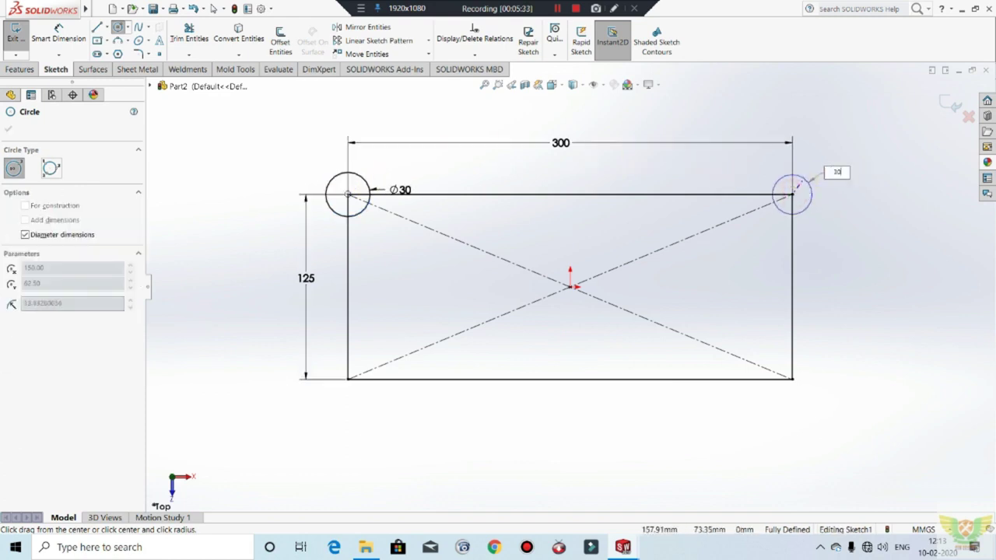
{"action": "key", "text": "Return"}
{"action": "left_click", "coordinate": [792, 379]}
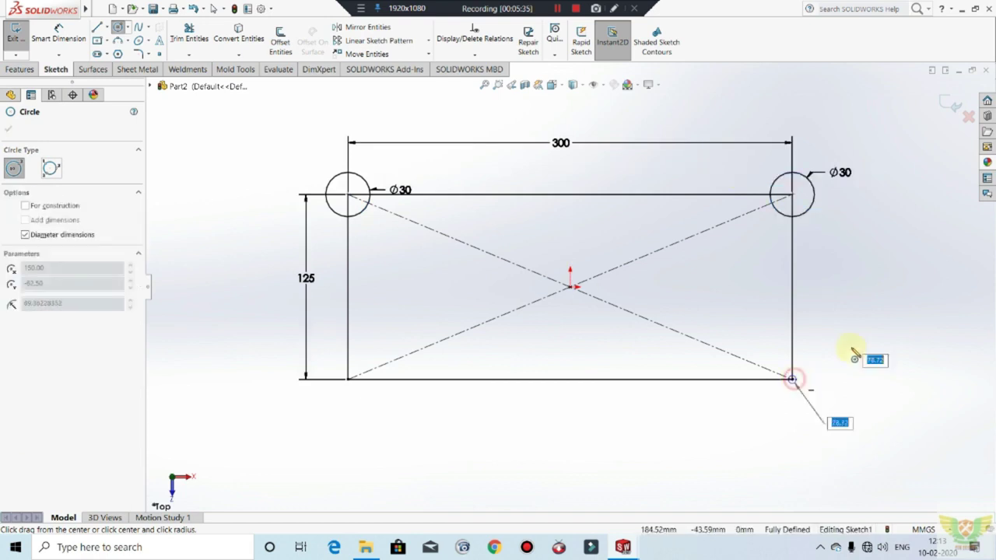
{"action": "key", "text": "Return"}
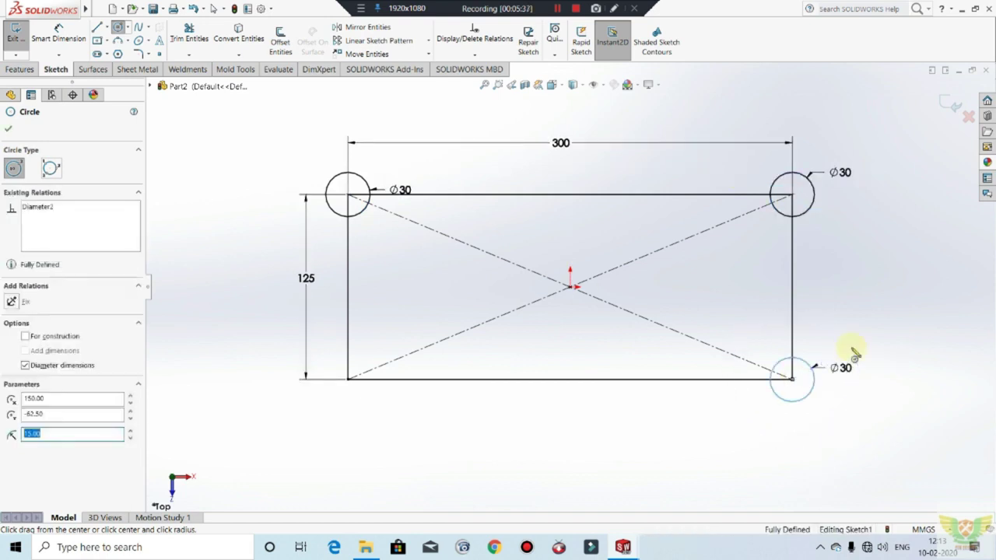
{"action": "left_click", "coordinate": [348, 379]}
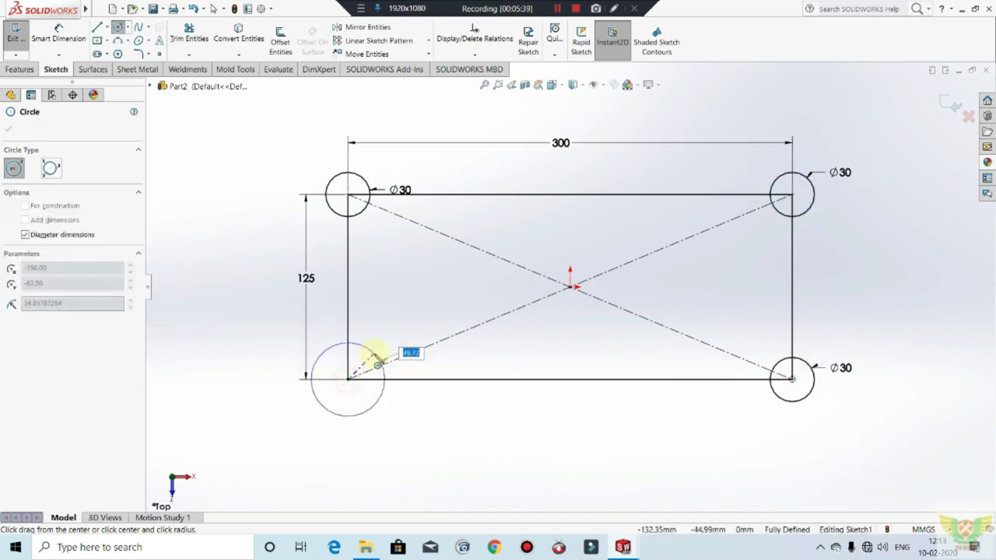
{"action": "key", "text": "Return"}
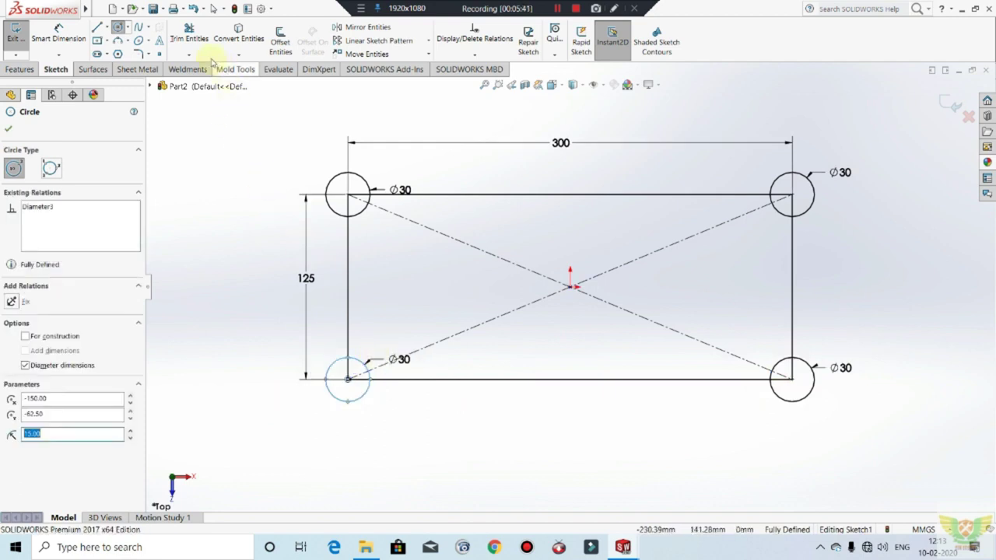
{"action": "key", "text": "Escape"}
Offset all four corner circles 15 mm outward to form surrounding rings.
{"action": "left_click", "coordinate": [358, 177]}
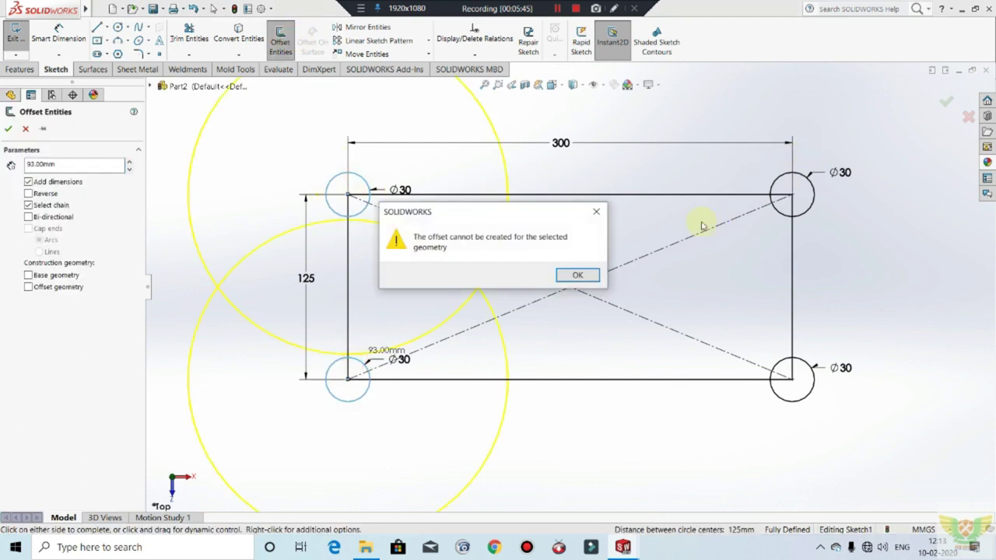
{"action": "left_click", "coordinate": [576, 274]}
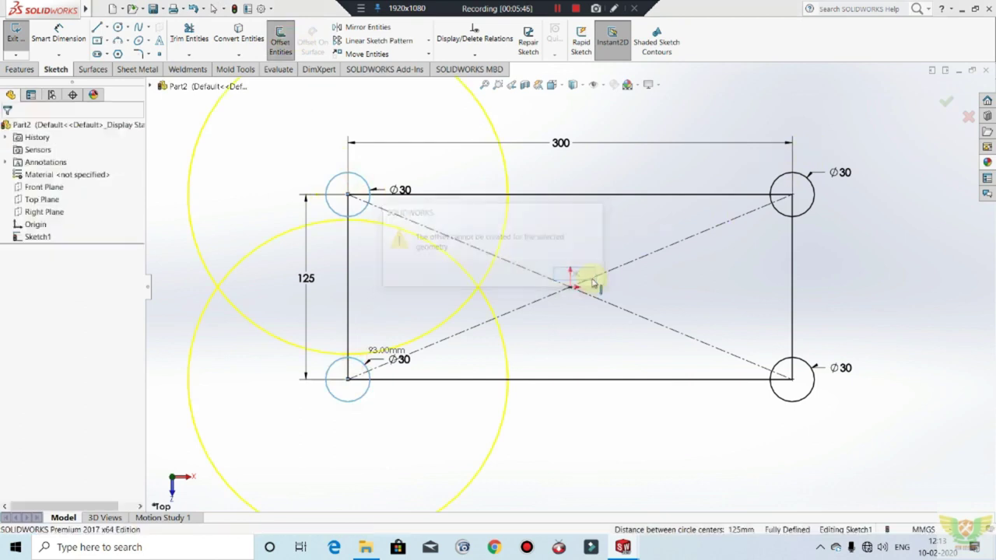
{"action": "left_click", "coordinate": [358, 178]}
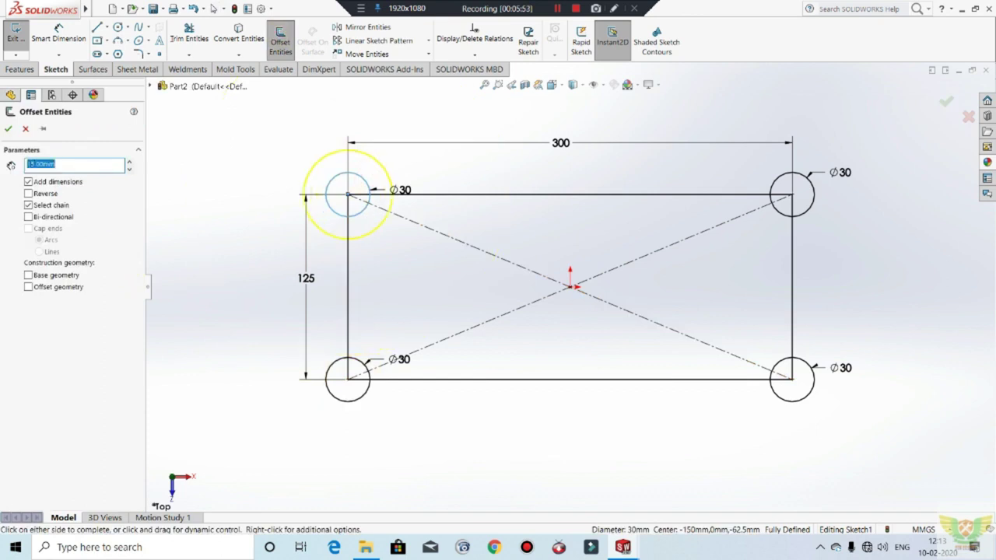
{"action": "left_click", "coordinate": [333, 370]}
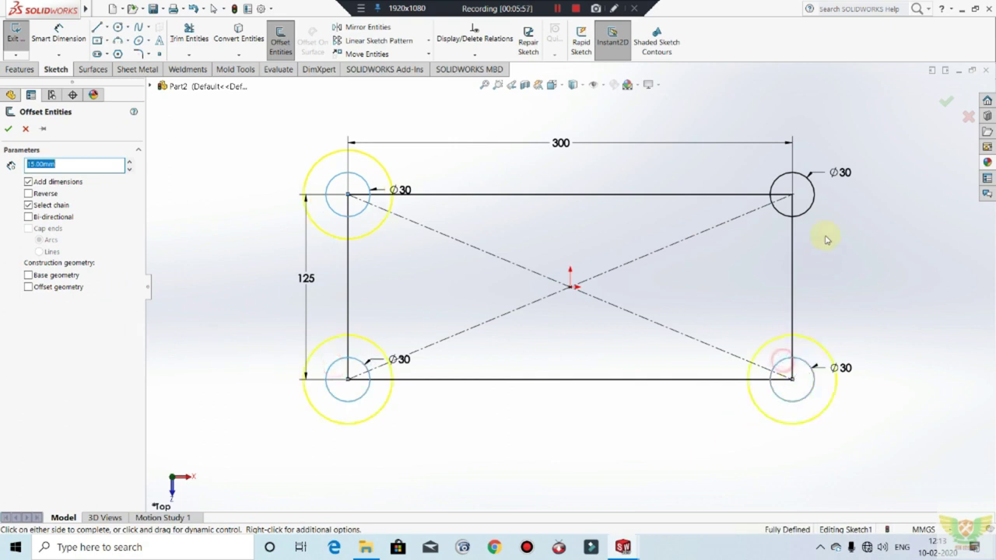
{"action": "left_click", "coordinate": [815, 205]}
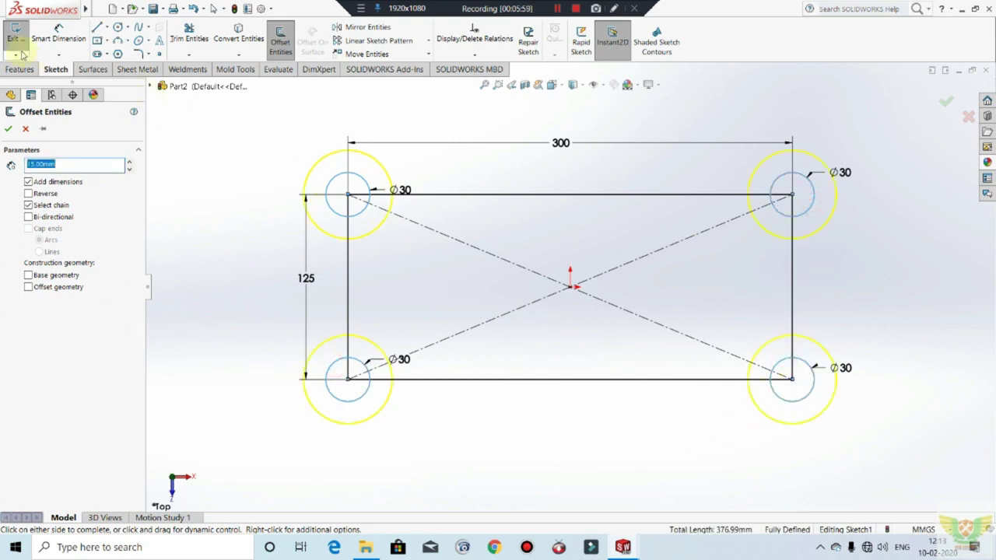
{"action": "left_click", "coordinate": [15, 130]}
{"action": "left_click", "coordinate": [189, 35]}
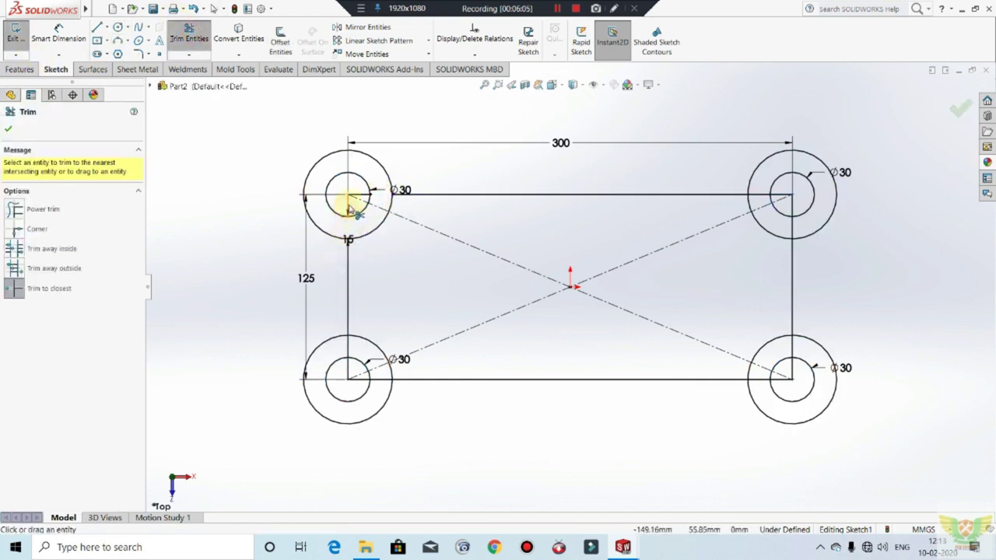
Trim the outer ring portions and overlapping edge ends at each corner, then exit Sketch1.
{"action": "left_click", "coordinate": [384, 171]}
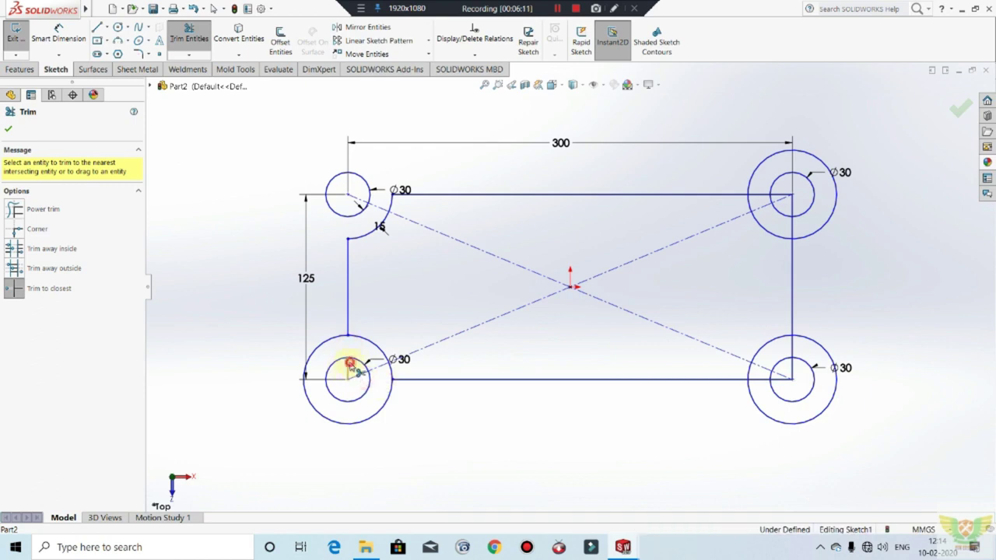
{"action": "left_click", "coordinate": [336, 339]}
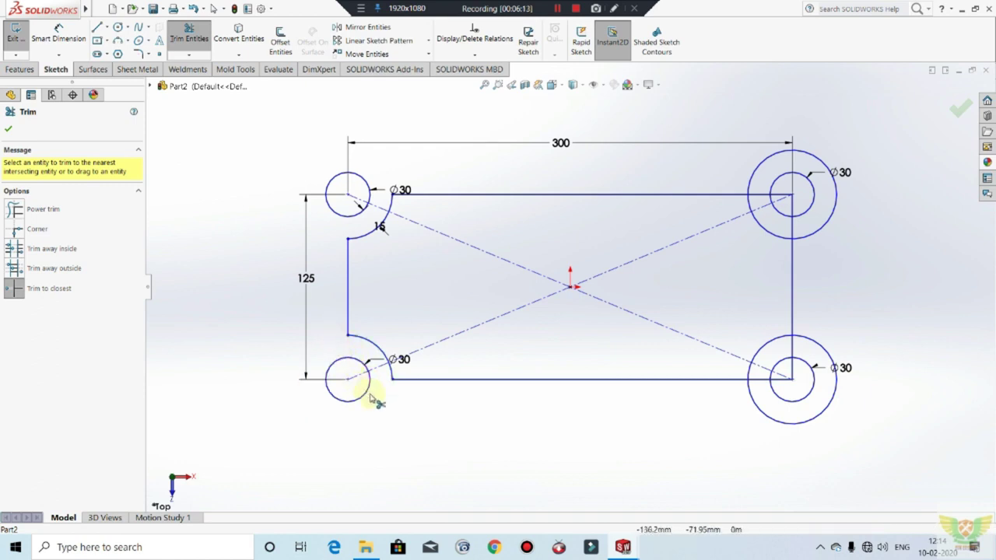
{"action": "left_click_drag", "start_coordinate": [792, 345], "coordinate": [781, 384]}
{"action": "left_click", "coordinate": [762, 379]}
{"action": "left_click", "coordinate": [796, 423]}
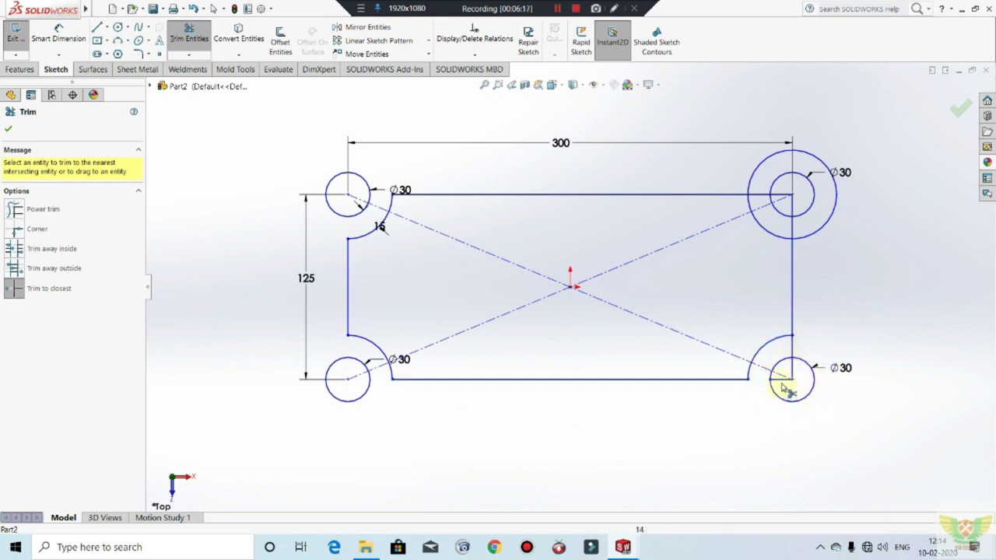
{"action": "left_click", "coordinate": [793, 344]}
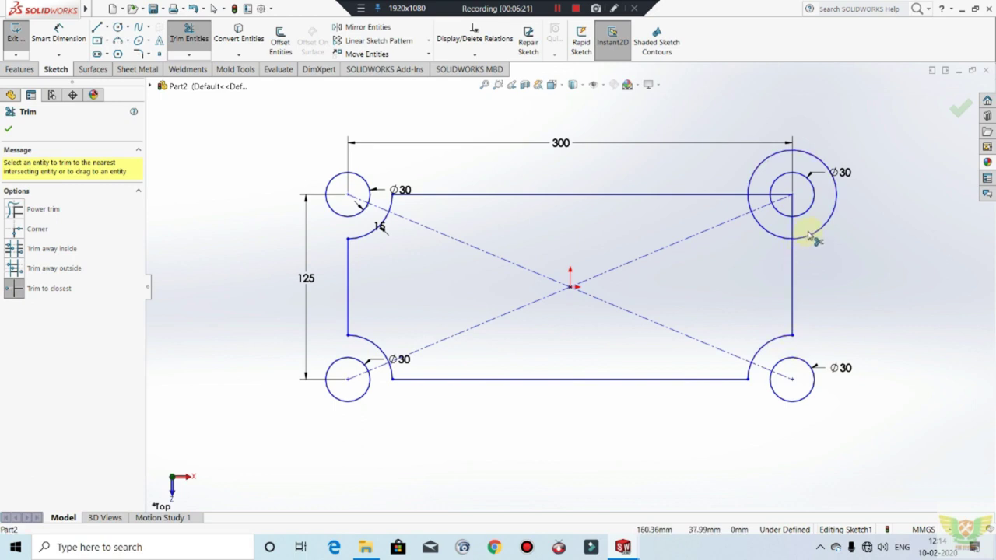
{"action": "left_click", "coordinate": [779, 194]}
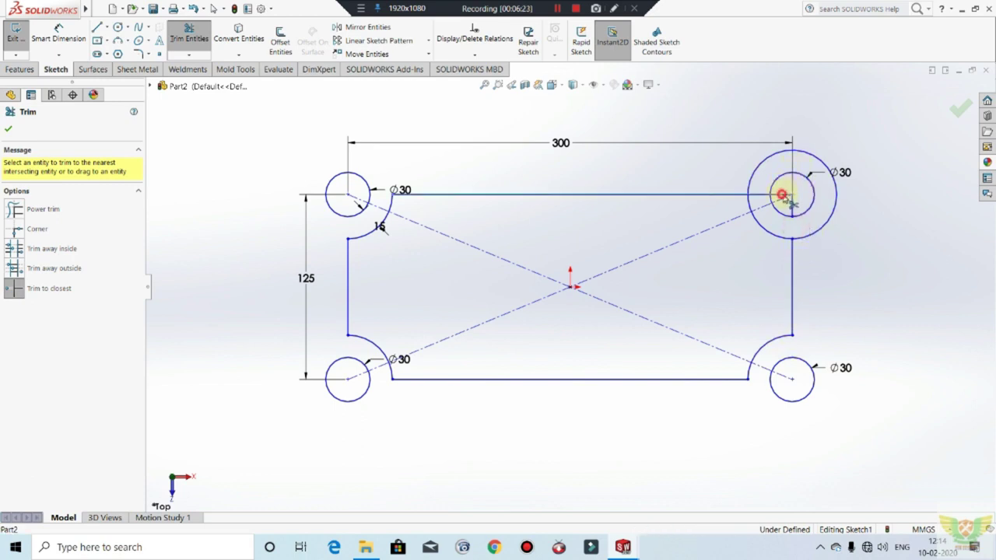
{"action": "left_click", "coordinate": [775, 153]}
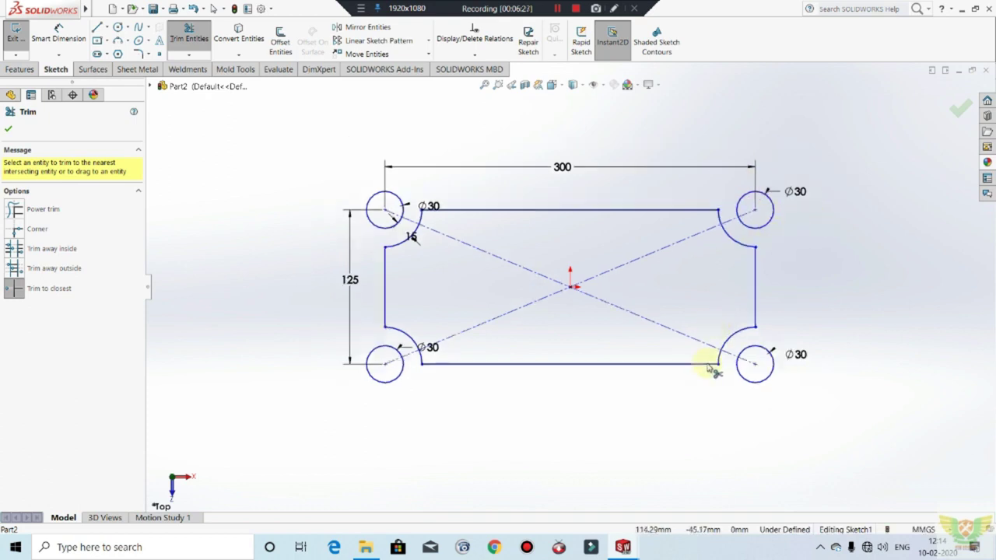
{"action": "middle_click_drag", "start_coordinate": [711, 289], "coordinate": [712, 233]}
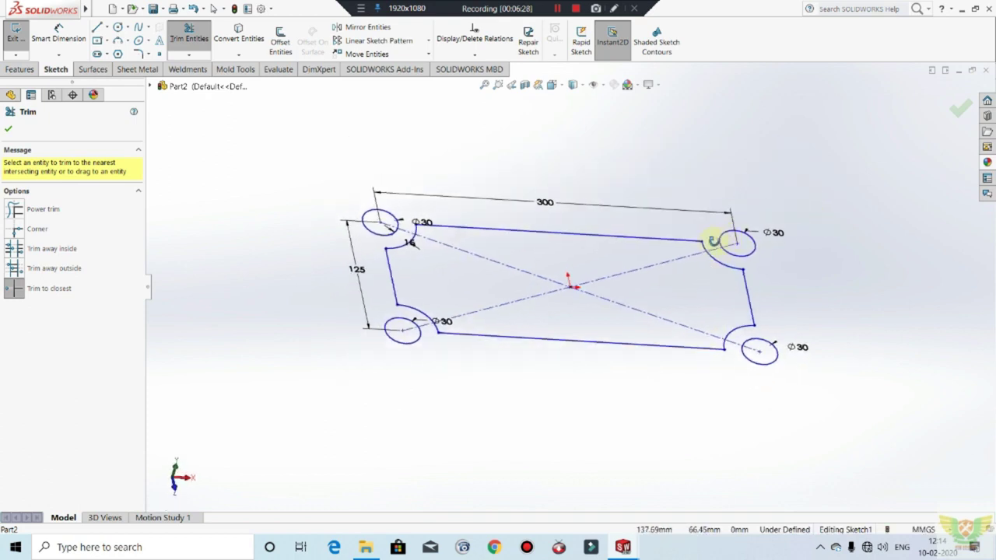
{"action": "left_click", "coordinate": [15, 35]}
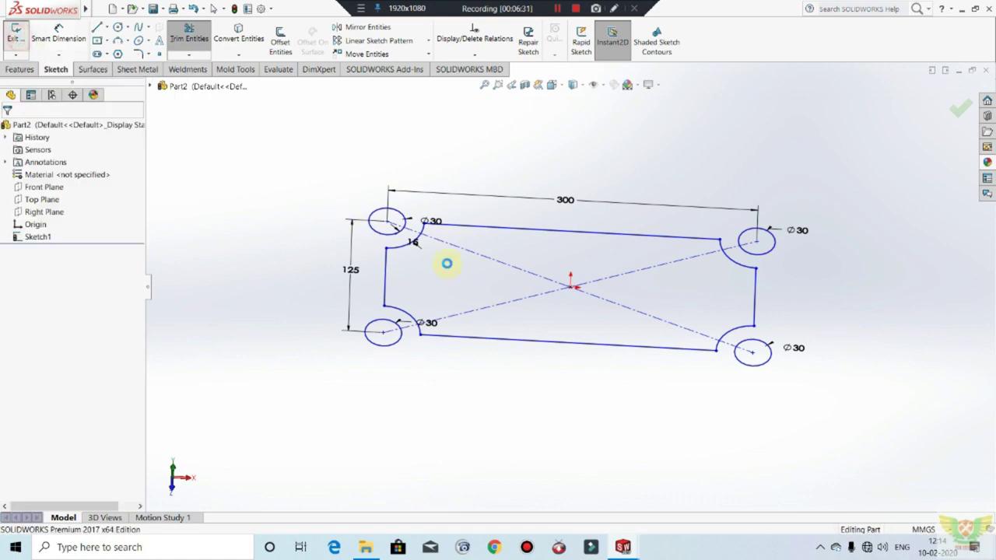
Extrude the notched plate and its corner discs 10 mm as Boss-Extrude1.
{"action": "left_click", "coordinate": [19, 69]}
{"action": "left_click", "coordinate": [21, 35]}
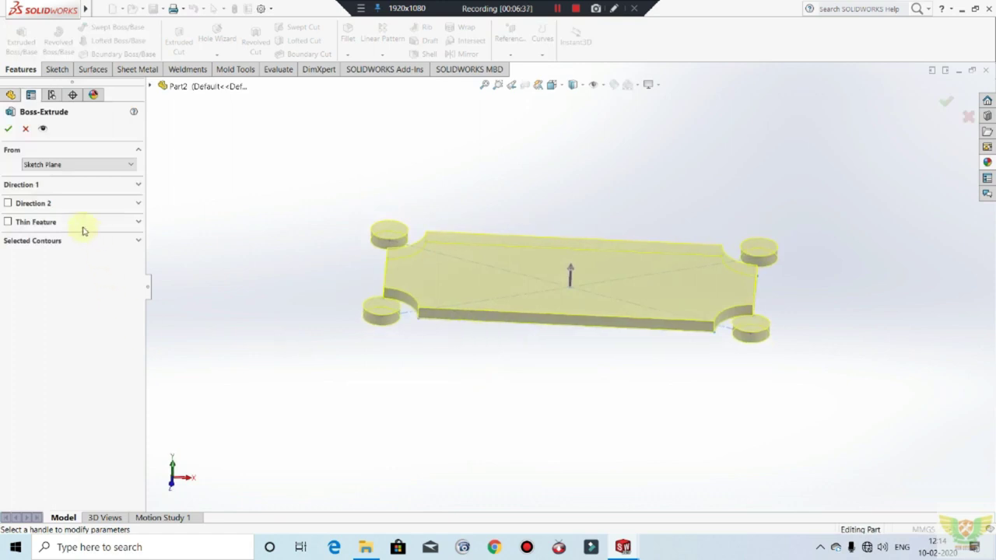
{"action": "left_click", "coordinate": [17, 187]}
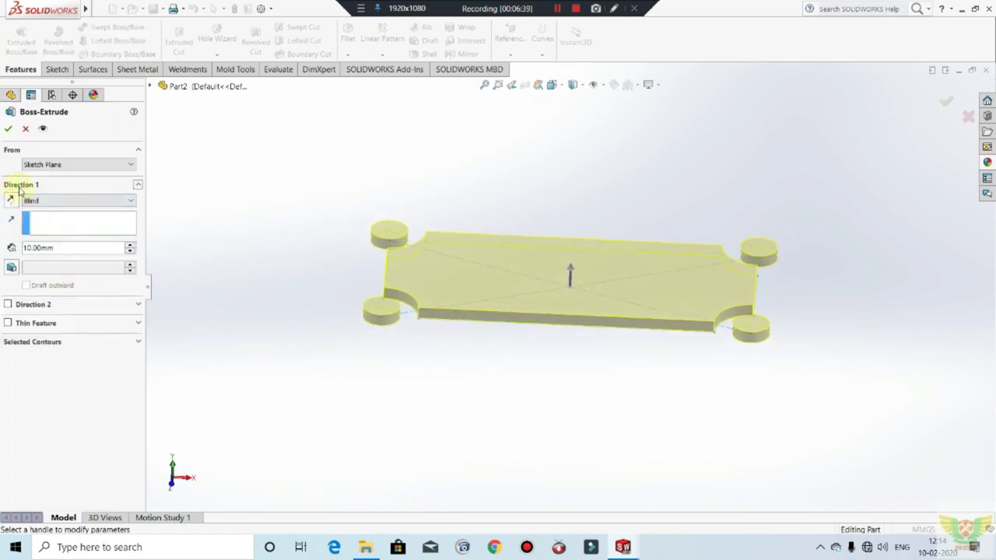
{"action": "left_click", "coordinate": [11, 131]}
Sketch a centre rectangle at the origin on the plate face, larger than the plate.
{"action": "mouse_move", "coordinate": [366, 306]}
{"action": "middle_mouse_down"}
{"action": "mouse_move", "coordinate": [523, 304]}
{"action": "mouse_move", "coordinate": [518, 271]}
{"action": "middle_mouse_up"}
{"action": "left_click", "coordinate": [522, 289]}
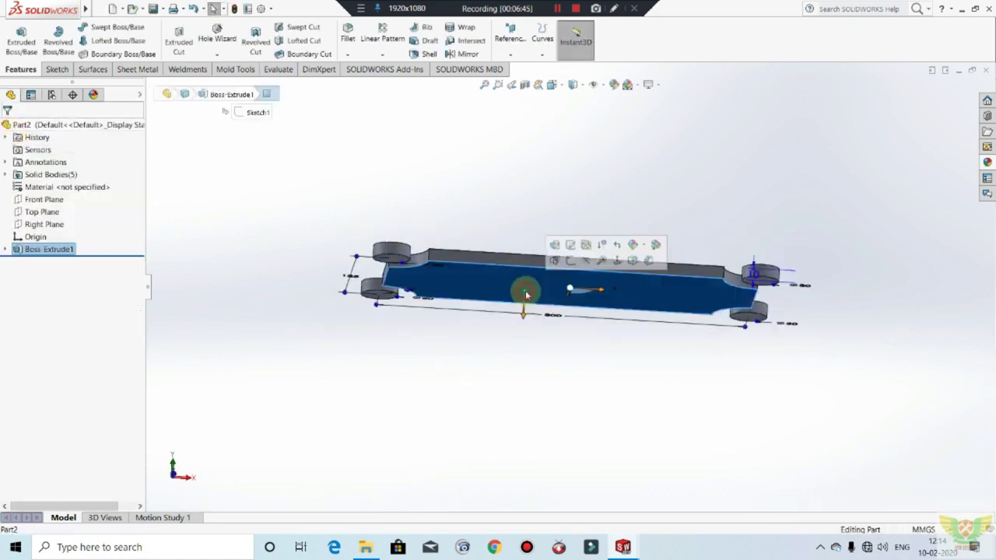
{"action": "left_click", "coordinate": [573, 259]}
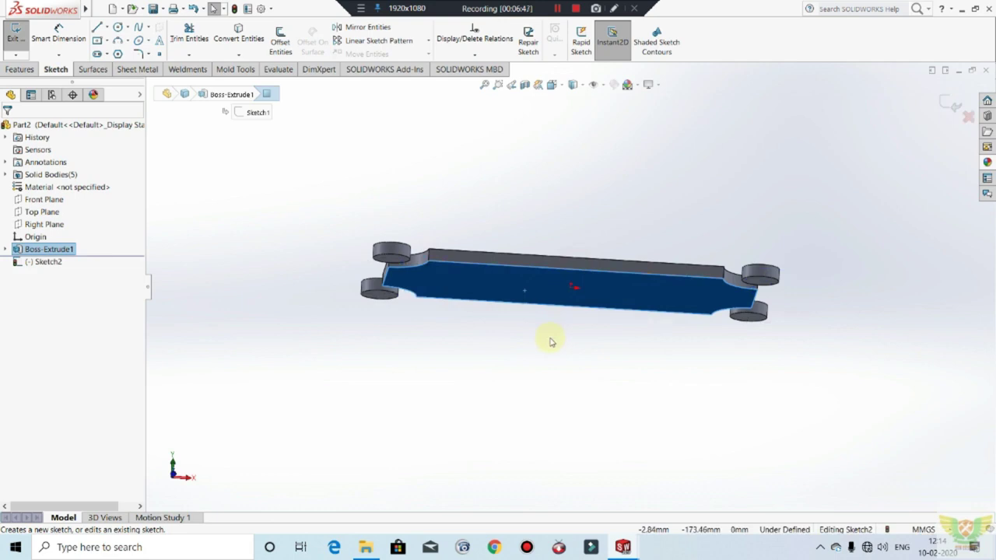
{"action": "key", "text": "ctrl+8"}
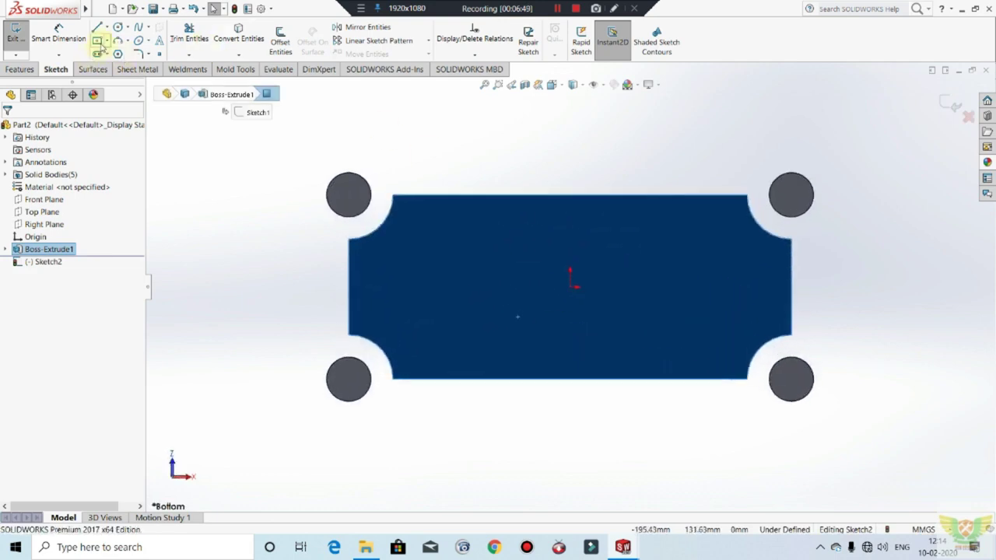
{"action": "left_click", "coordinate": [97, 41]}
{"action": "left_click", "coordinate": [572, 286]}
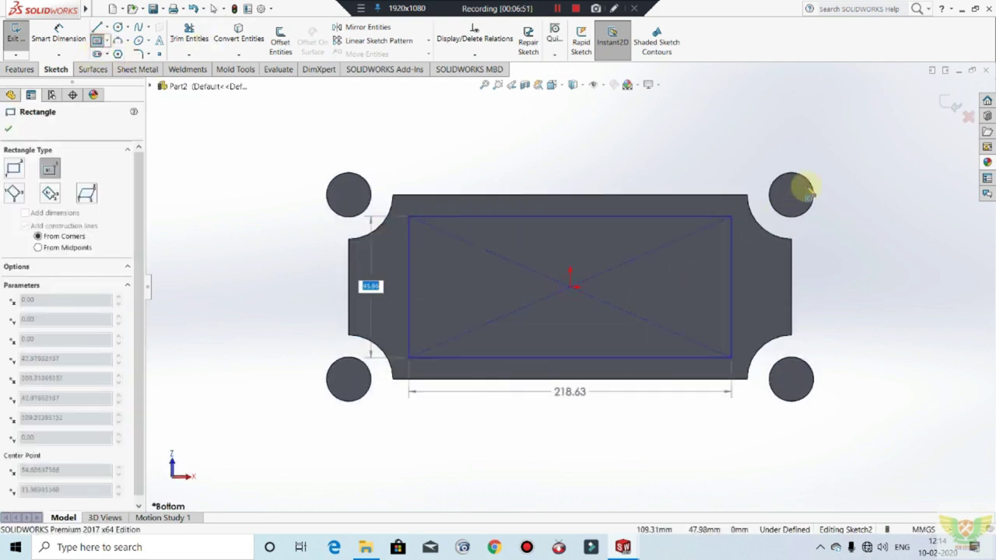
{"action": "left_click", "coordinate": [885, 120]}
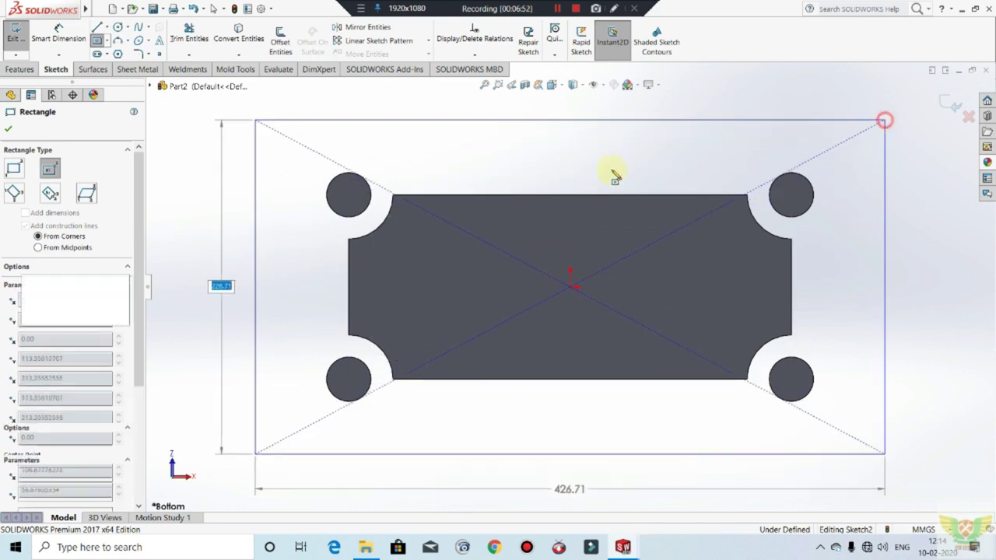
{"action": "left_click", "coordinate": [14, 35]}
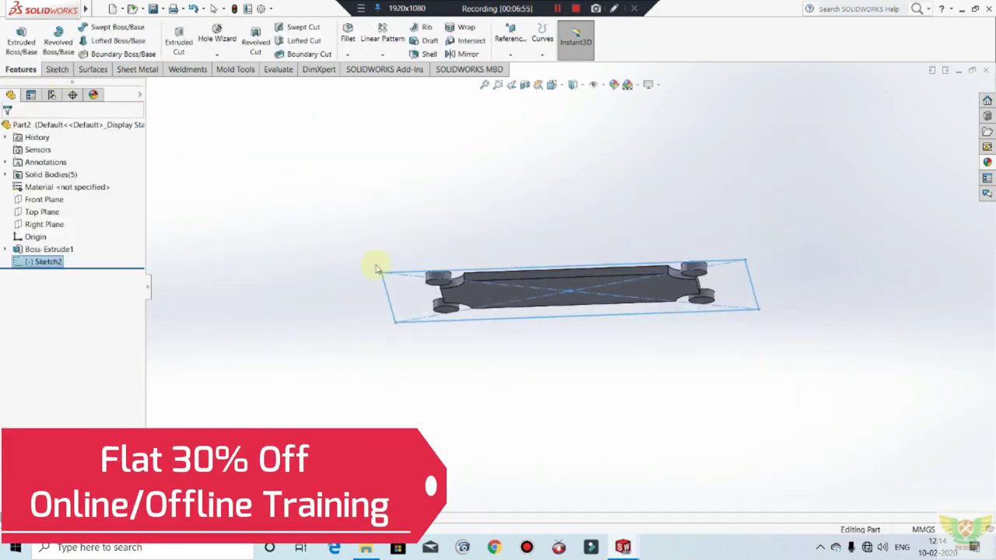
Extrude the rectangle 10 mm as the base plate, Boss-Extrude2.
{"action": "left_click", "coordinate": [21, 39]}
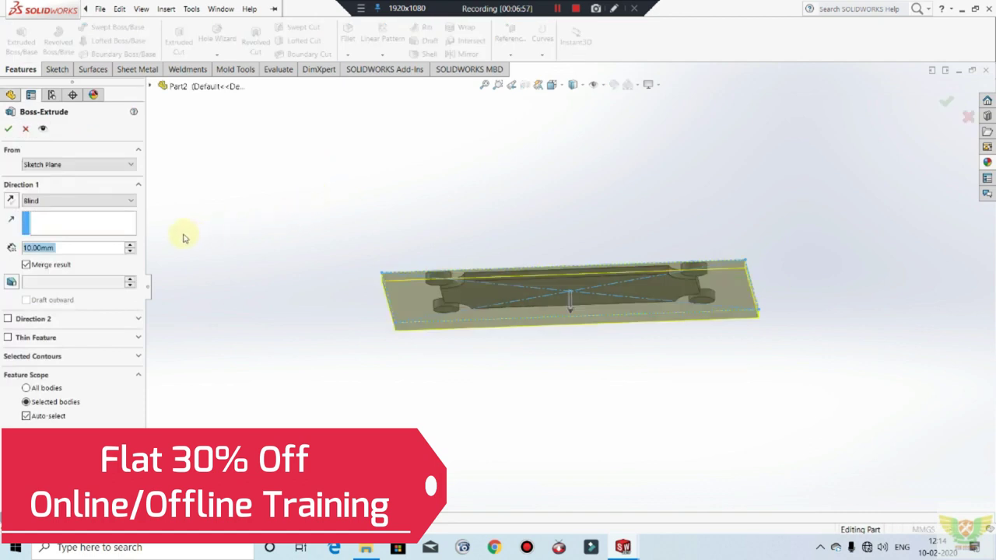
{"action": "left_click", "coordinate": [8, 128]}
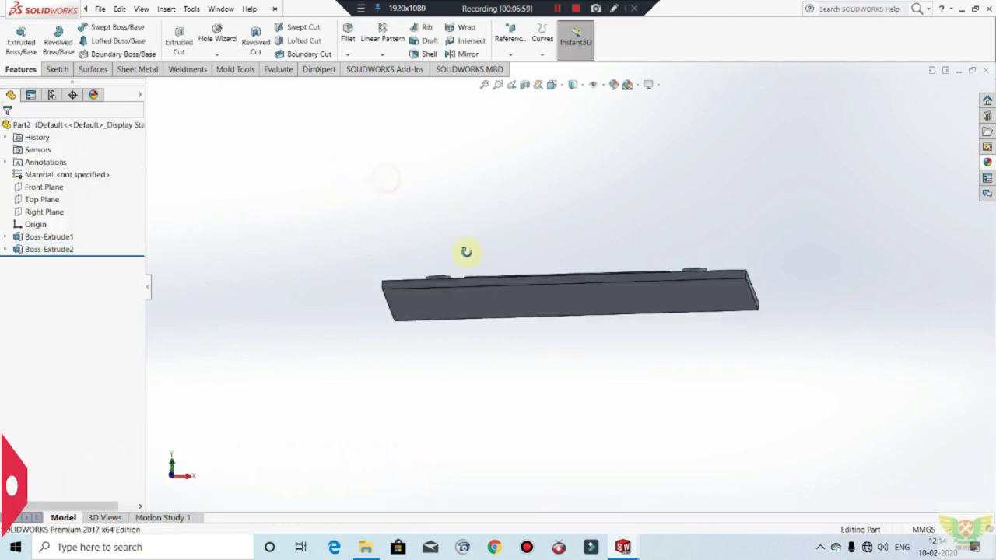
{"action": "middle_click_drag", "start_coordinate": [386, 180], "coordinate": [473, 322]}
{"action": "scroll", "coordinate": [407, 228], "scroll_direction": "down", "scroll_amount": 3}
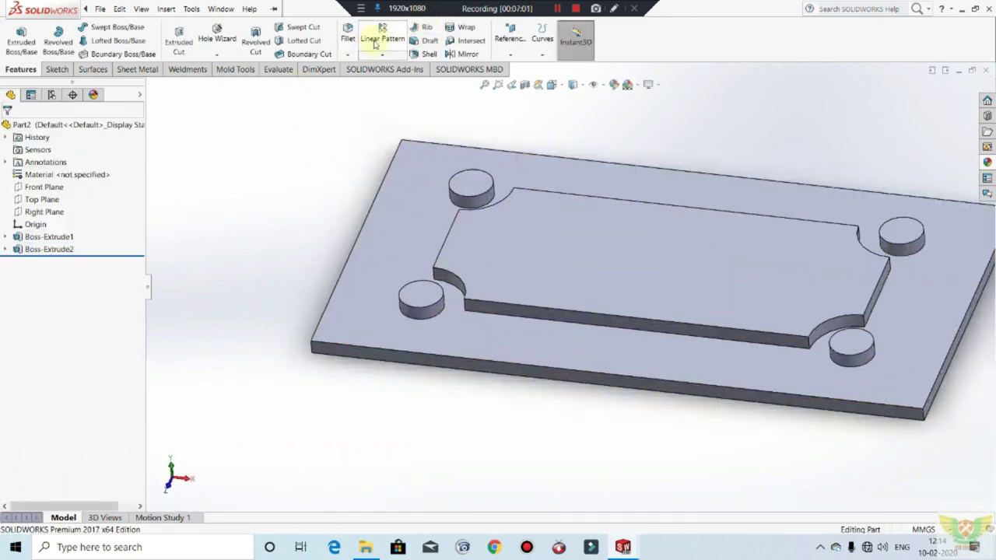
Apply a draft to the four cylinder walls from the base plate top, then undo it.
{"action": "left_click", "coordinate": [425, 42]}
{"action": "left_click", "coordinate": [430, 328]}
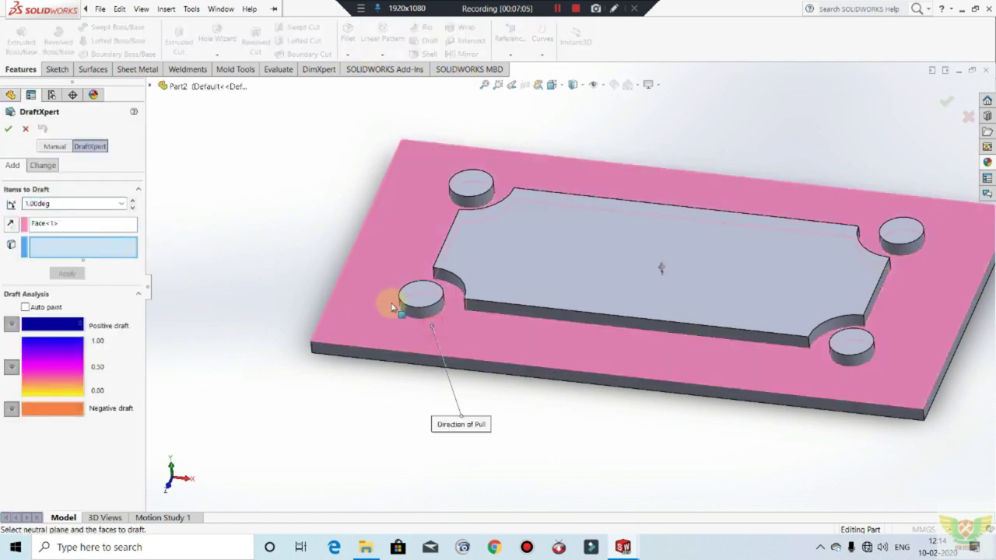
{"action": "left_click", "coordinate": [426, 309]}
{"action": "left_click", "coordinate": [478, 204]}
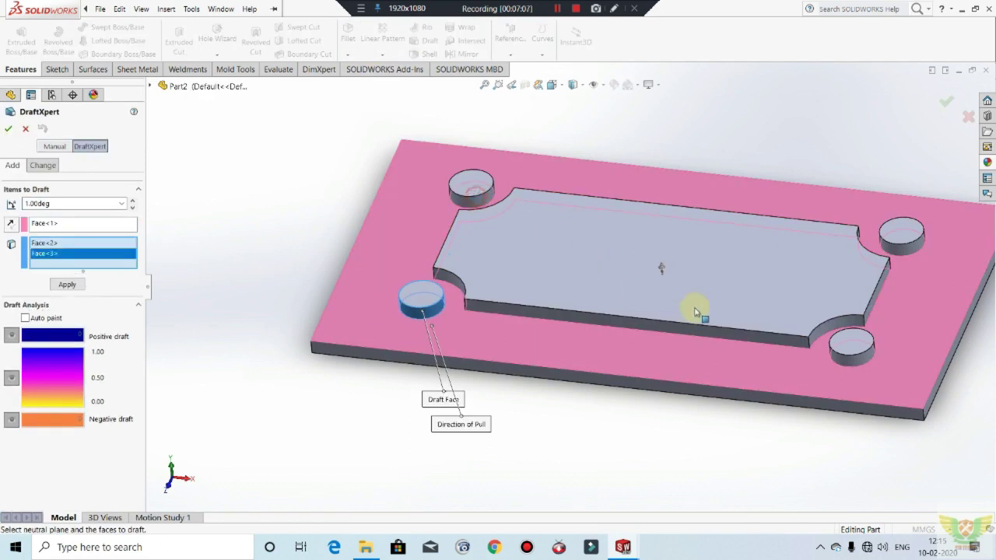
{"action": "left_click", "coordinate": [846, 351]}
{"action": "left_click", "coordinate": [901, 267]}
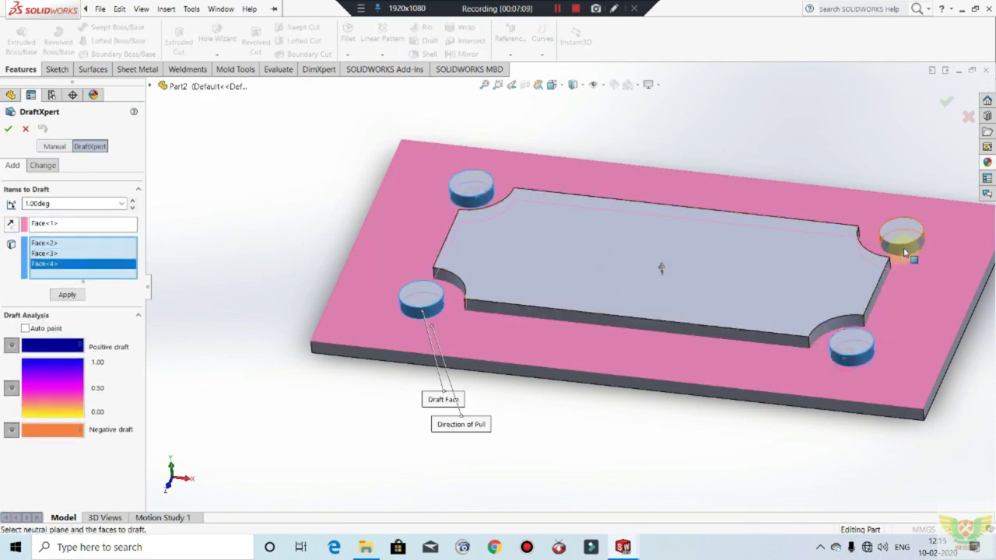
{"action": "double_click", "coordinate": [96, 203]}
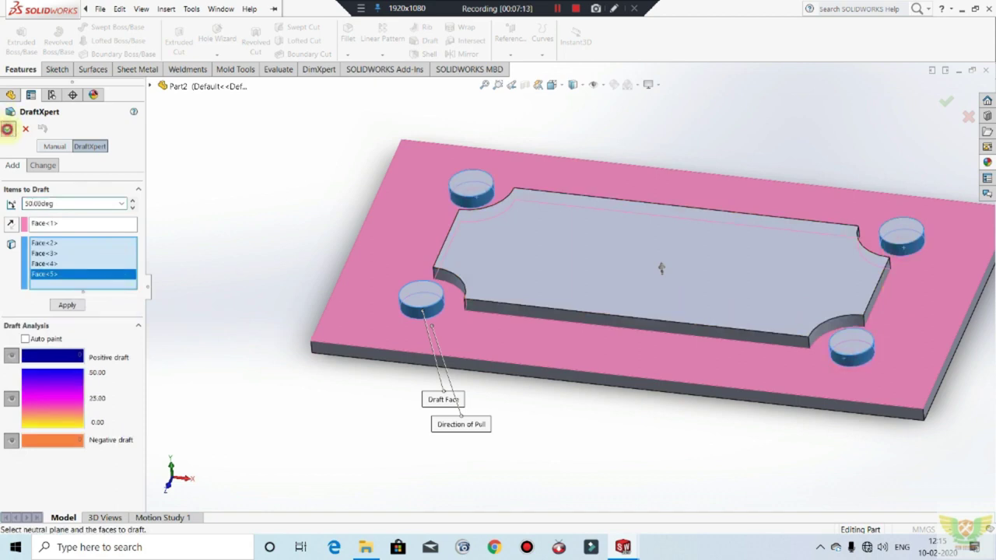
{"action": "left_click", "coordinate": [7, 128]}
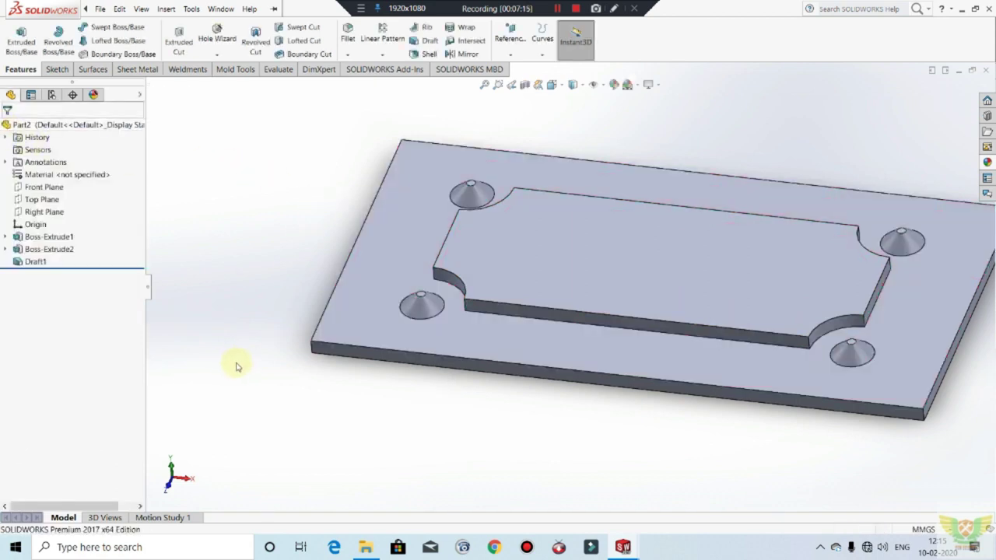
{"action": "key", "text": "ctrl+z"}
Start a new draft with the cylinder top as neutral face and pick two cylinder walls.
{"action": "scroll", "coordinate": [427, 281], "scroll_direction": "down", "scroll_amount": 3}
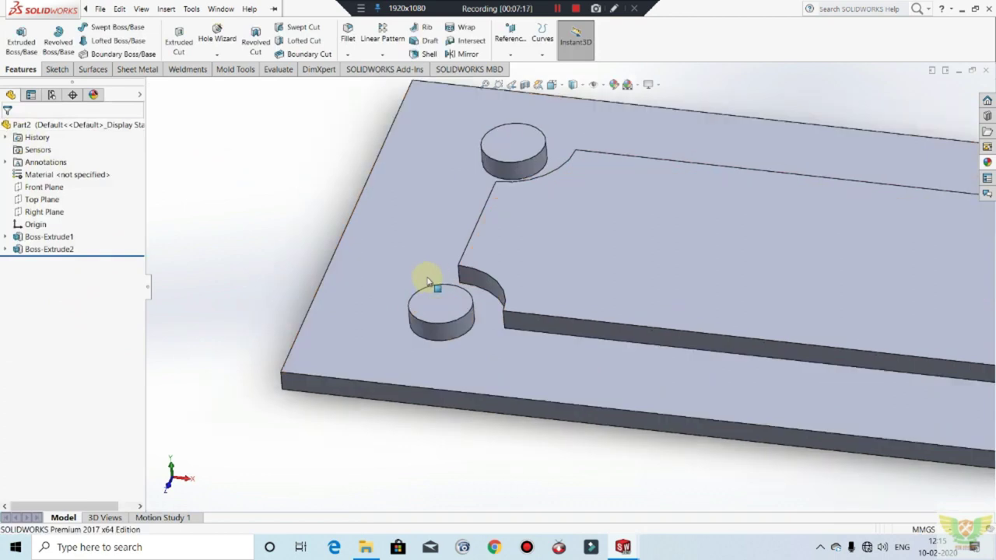
{"action": "scroll", "coordinate": [439, 307], "scroll_direction": "down", "scroll_amount": 2}
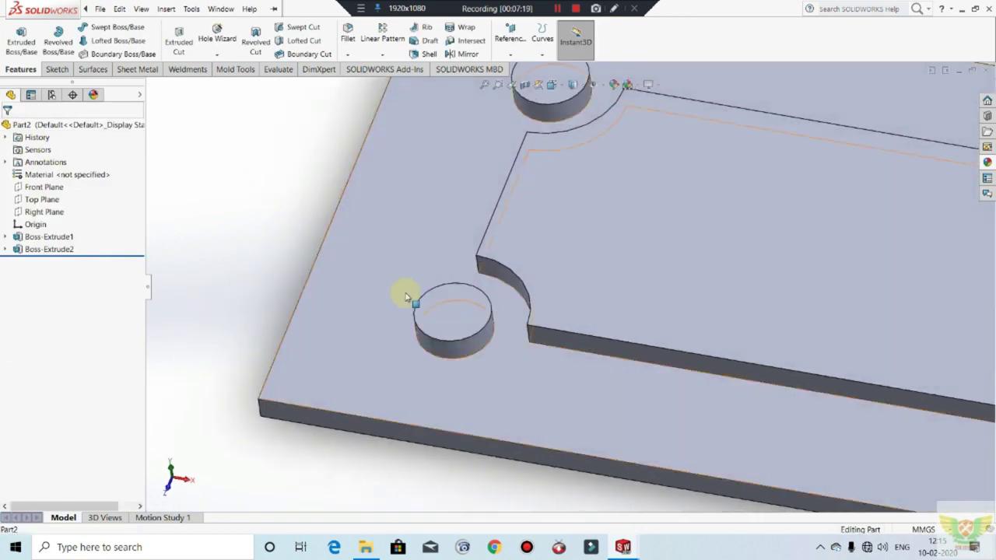
{"action": "scroll", "coordinate": [424, 297], "scroll_direction": "up", "scroll_amount": 3}
{"action": "scroll", "coordinate": [467, 292], "scroll_direction": "down", "scroll_amount": 3}
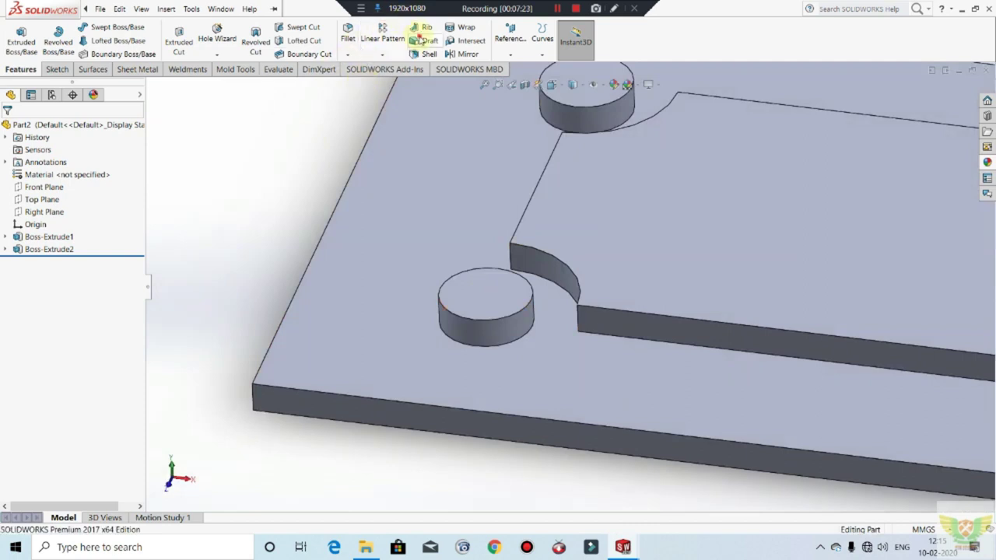
{"action": "left_click", "coordinate": [420, 41]}
{"action": "left_click", "coordinate": [503, 295]}
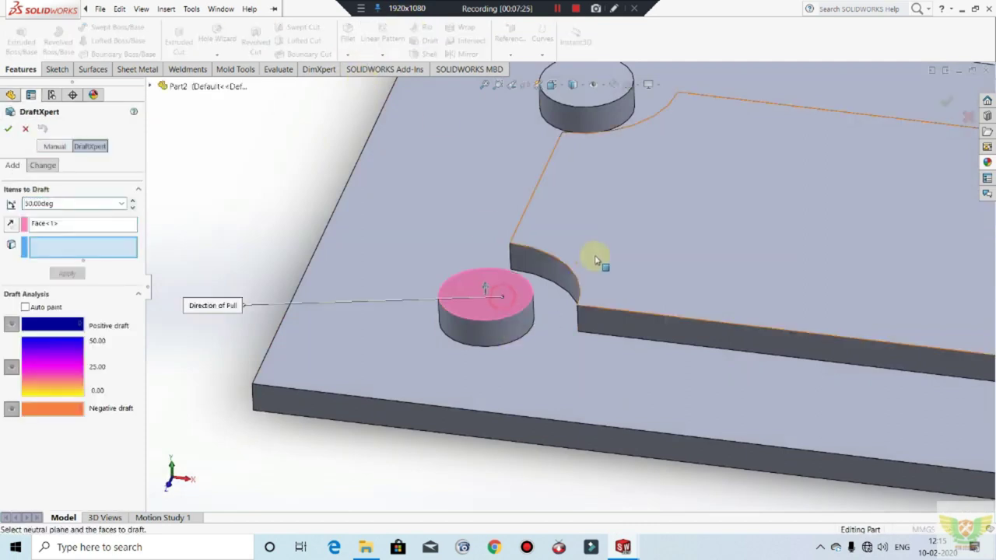
{"action": "left_click", "coordinate": [502, 340]}
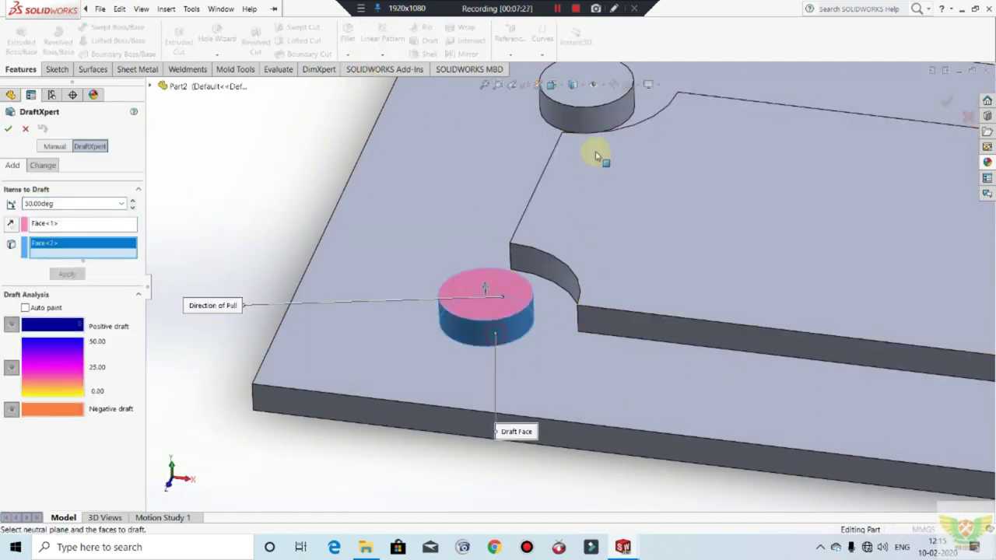
{"action": "left_click", "coordinate": [574, 112]}
Add the remaining cylinder walls and apply the 30° draft.
{"action": "scroll", "coordinate": [289, 289], "scroll_direction": "up", "scroll_amount": 2}
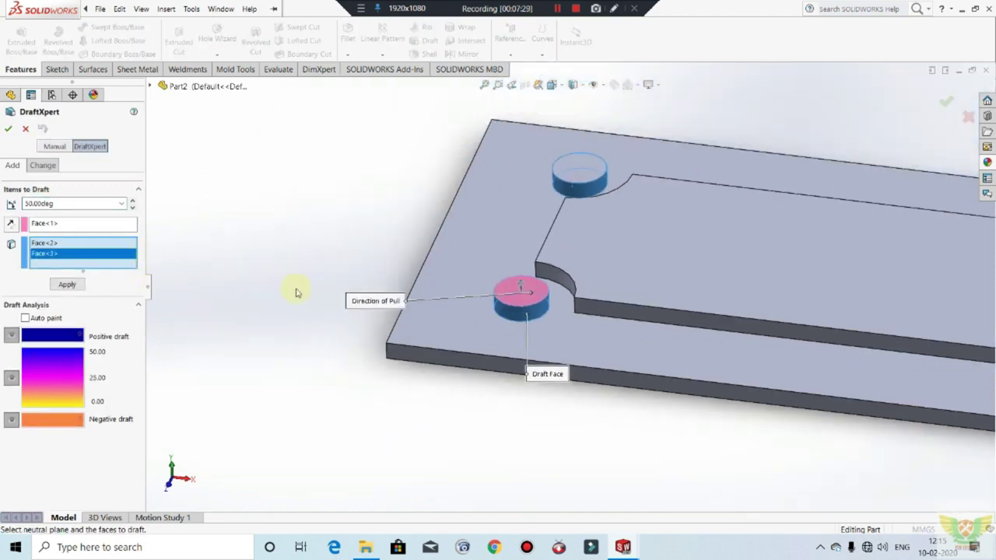
{"action": "scroll", "coordinate": [288, 289], "scroll_direction": "up", "scroll_amount": 2}
{"action": "scroll", "coordinate": [289, 289], "scroll_direction": "up", "scroll_amount": 1}
{"action": "left_click", "coordinate": [770, 268]}
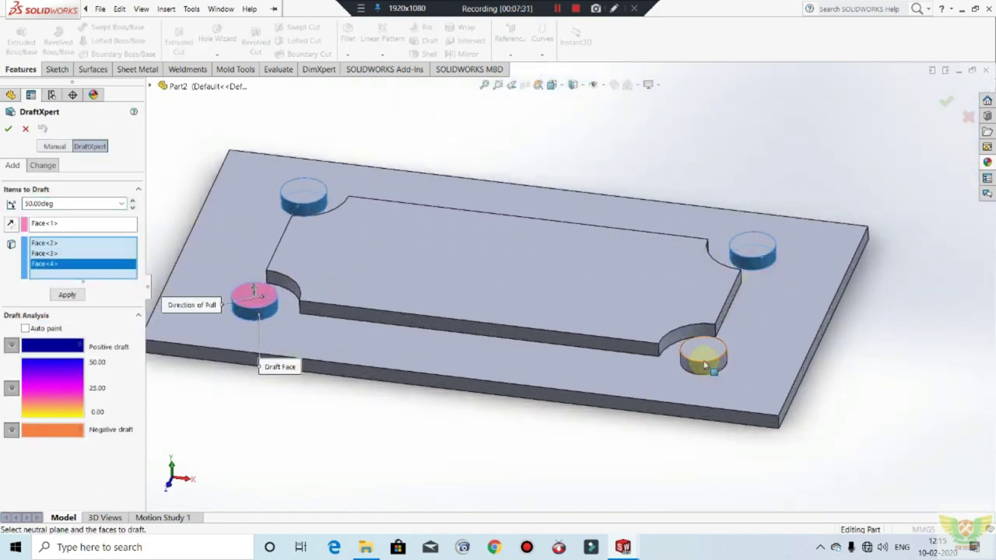
{"action": "left_click", "coordinate": [708, 359]}
{"action": "left_click", "coordinate": [708, 362]}
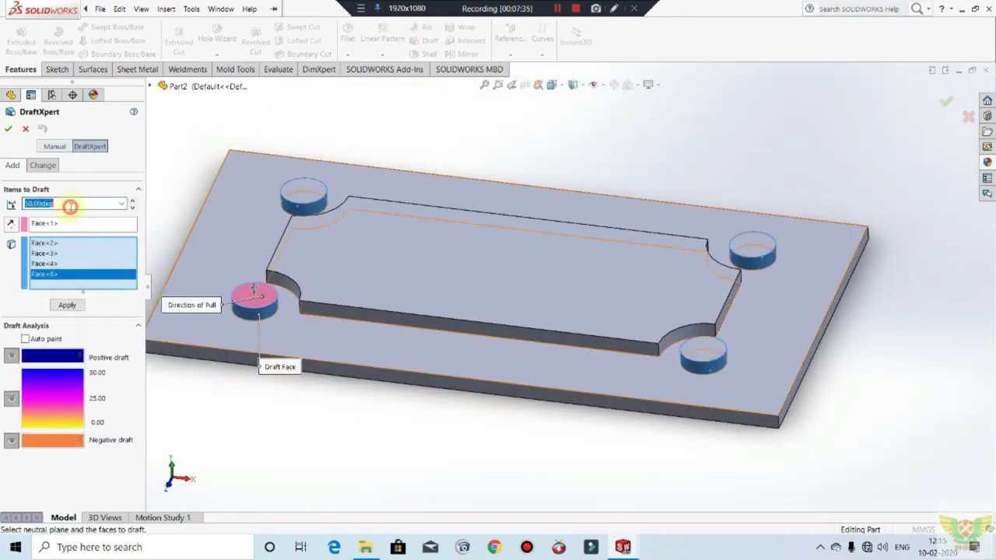
{"action": "left_click", "coordinate": [10, 130]}
{"action": "mouse_move", "coordinate": [322, 285]}
{"action": "middle_mouse_down"}
{"action": "mouse_move", "coordinate": [382, 337]}
{"action": "mouse_move", "coordinate": [330, 156]}
{"action": "middle_mouse_up"}
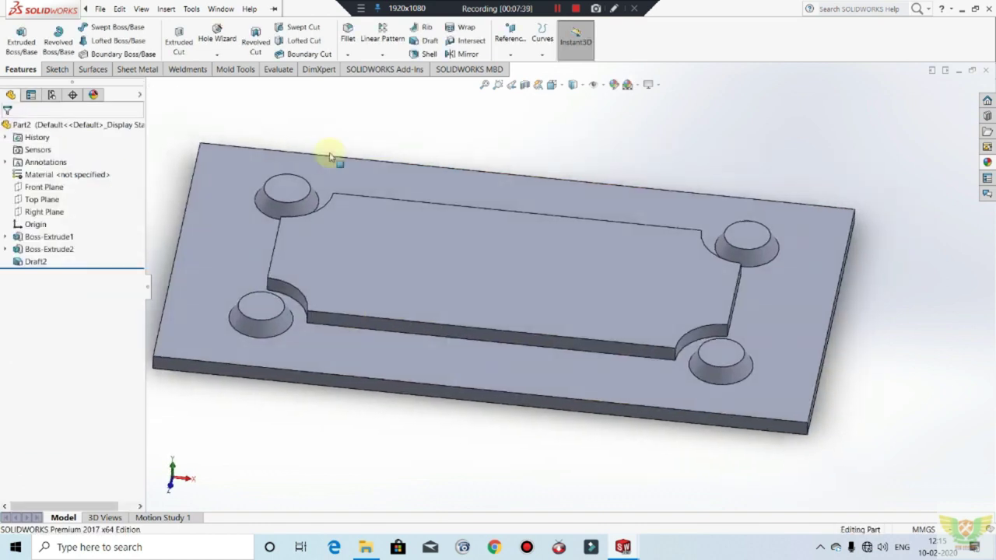
{"action": "left_click", "coordinate": [459, 245]}
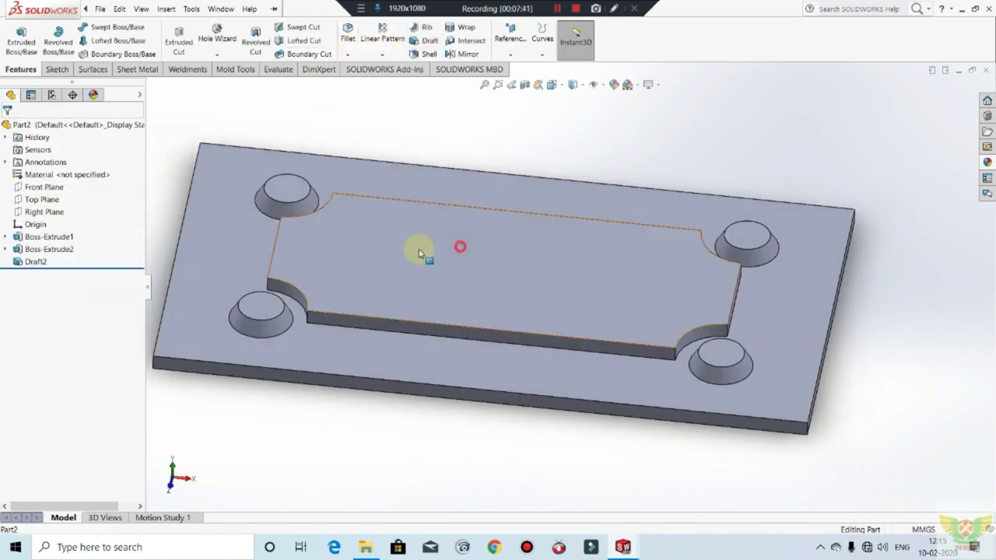
Start a draft with the recess floor as neutral plane and pick the first recess walls.
{"action": "left_click", "coordinate": [429, 41]}
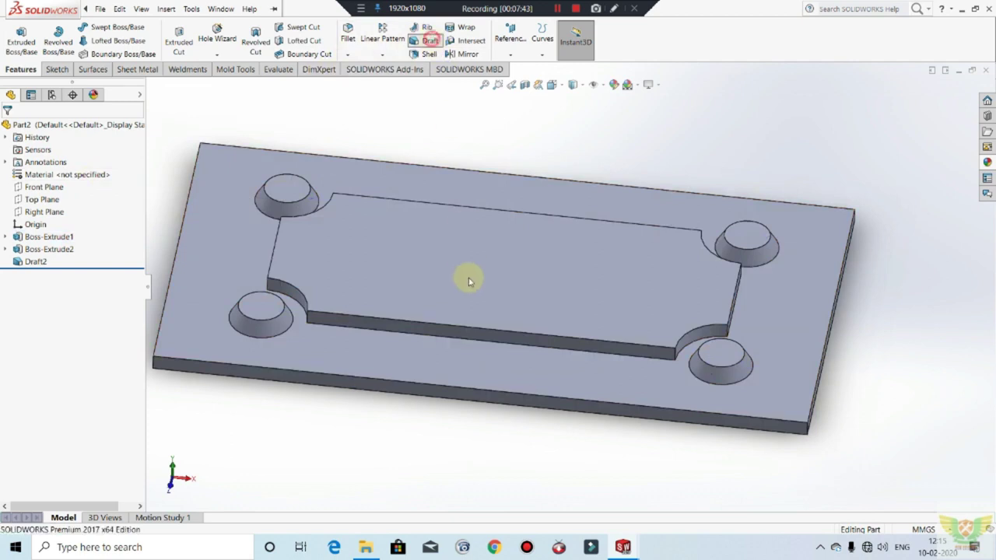
{"action": "left_click", "coordinate": [432, 262]}
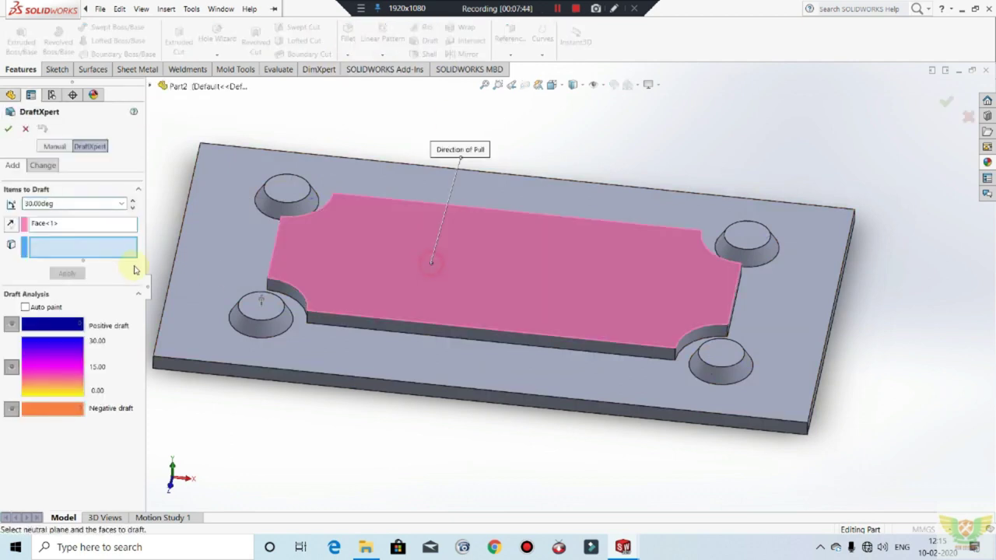
{"action": "left_click", "coordinate": [348, 321]}
{"action": "left_click", "coordinate": [299, 298]}
{"action": "mouse_move", "coordinate": [629, 325]}
{"action": "middle_mouse_down"}
{"action": "mouse_move", "coordinate": [660, 333]}
{"action": "mouse_move", "coordinate": [660, 389]}
{"action": "mouse_move", "coordinate": [646, 317]}
{"action": "middle_mouse_up"}
{"action": "left_click", "coordinate": [719, 305]}
{"action": "left_click", "coordinate": [730, 308]}
{"action": "left_click", "coordinate": [646, 316]}
Add the remaining recess walls, including the curved one, and apply the draft as Draft3.
{"action": "middle_click_drag", "start_coordinate": [612, 350], "coordinate": [648, 258]}
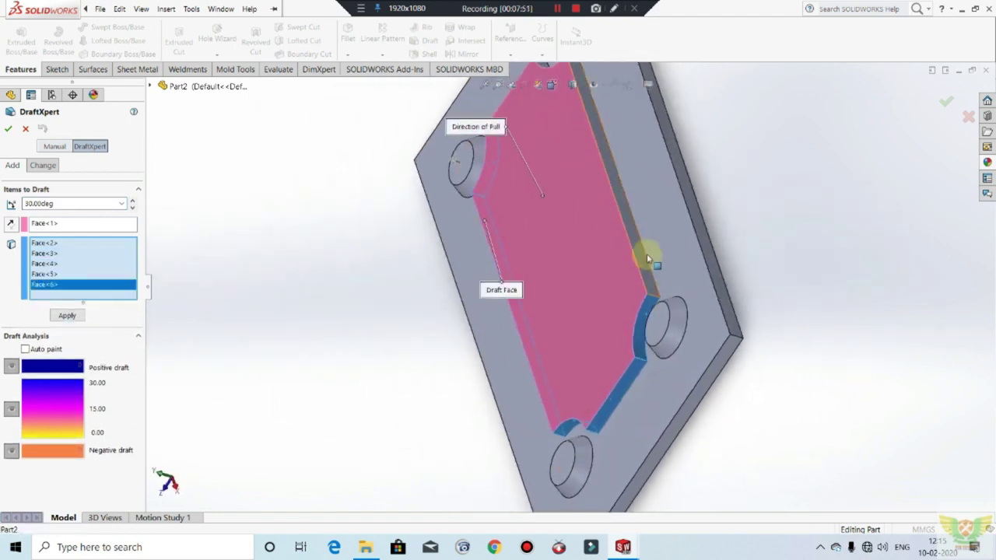
{"action": "left_click", "coordinate": [640, 263]}
{"action": "scroll", "coordinate": [656, 330], "scroll_direction": "up", "scroll_amount": 3}
{"action": "mouse_move", "coordinate": [656, 329]}
{"action": "middle_mouse_down"}
{"action": "mouse_move", "coordinate": [727, 436]}
{"action": "mouse_move", "coordinate": [574, 241]}
{"action": "middle_mouse_up"}
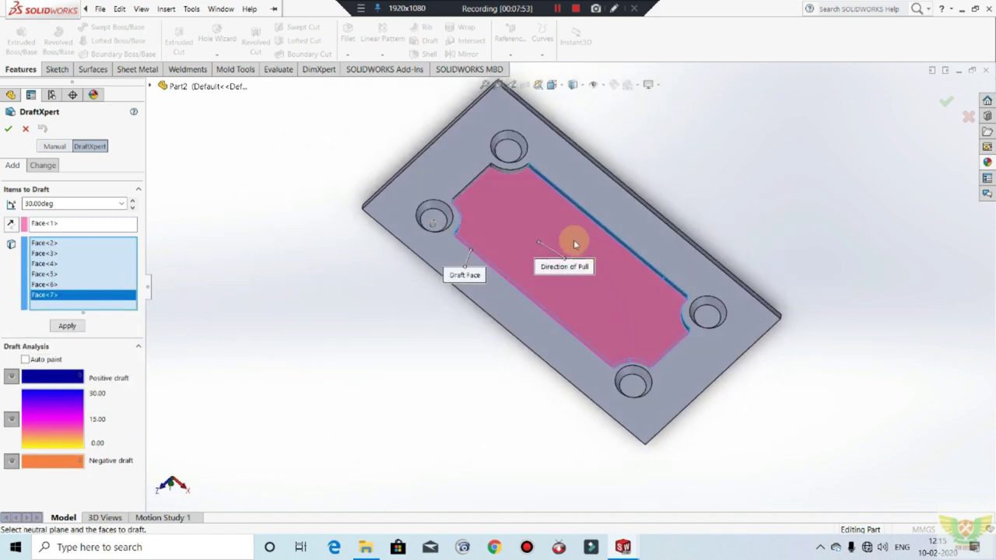
{"action": "scroll", "coordinate": [450, 148], "scroll_direction": "down", "scroll_amount": 5}
{"action": "scroll", "coordinate": [449, 148], "scroll_direction": "down", "scroll_amount": 3}
{"action": "scroll", "coordinate": [482, 163], "scroll_direction": "down", "scroll_amount": 2}
{"action": "left_click", "coordinate": [459, 166]}
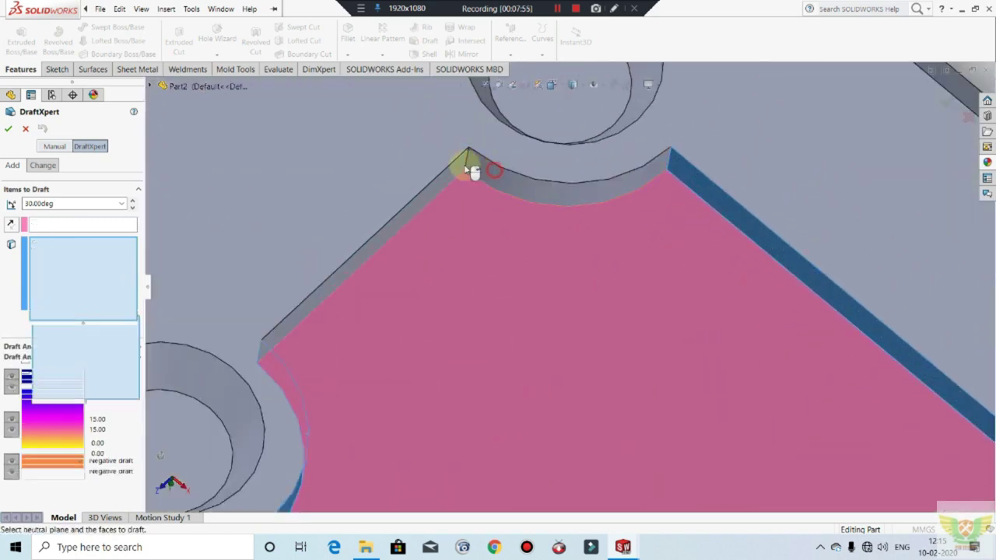
{"action": "left_click", "coordinate": [467, 206]}
{"action": "scroll", "coordinate": [532, 320], "scroll_direction": "up", "scroll_amount": 3}
{"action": "scroll", "coordinate": [560, 356], "scroll_direction": "up", "scroll_amount": 2}
{"action": "middle_click_drag", "start_coordinate": [560, 355], "coordinate": [581, 167]}
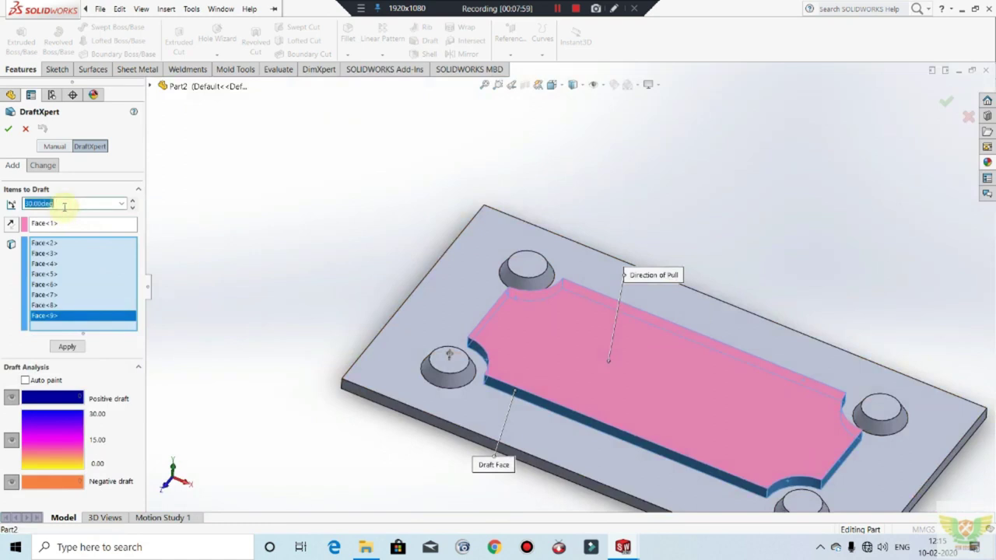
{"action": "left_click", "coordinate": [8, 130]}
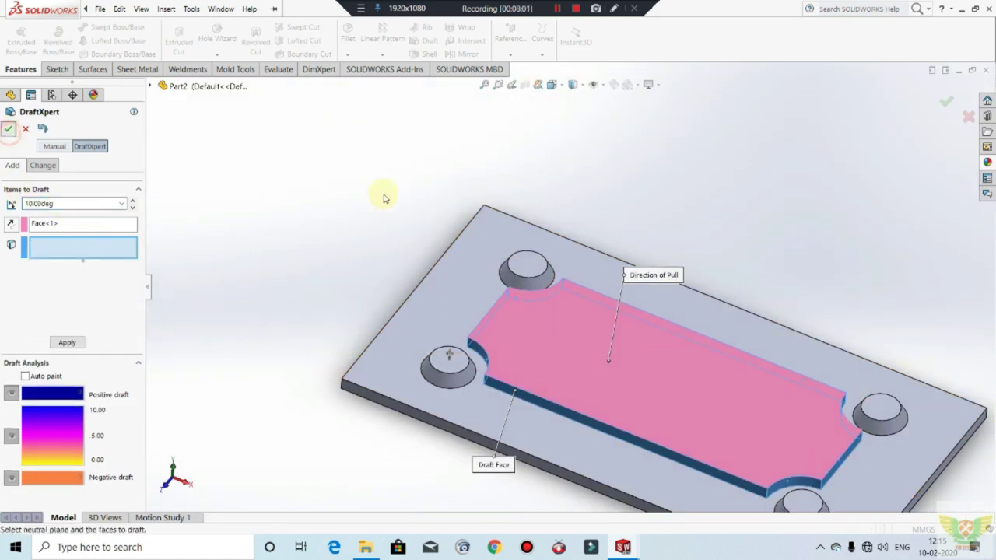
{"action": "mouse_move", "coordinate": [413, 195]}
{"action": "middle_mouse_down"}
{"action": "mouse_move", "coordinate": [423, 362]}
{"action": "mouse_move", "coordinate": [422, 256]}
{"action": "mouse_move", "coordinate": [456, 296]}
{"action": "middle_mouse_up"}
{"action": "scroll", "coordinate": [578, 305], "scroll_direction": "down", "scroll_amount": 3}
{"action": "scroll", "coordinate": [596, 337], "scroll_direction": "up", "scroll_amount": 3}
{"action": "scroll", "coordinate": [652, 303], "scroll_direction": "down", "scroll_amount": 1}
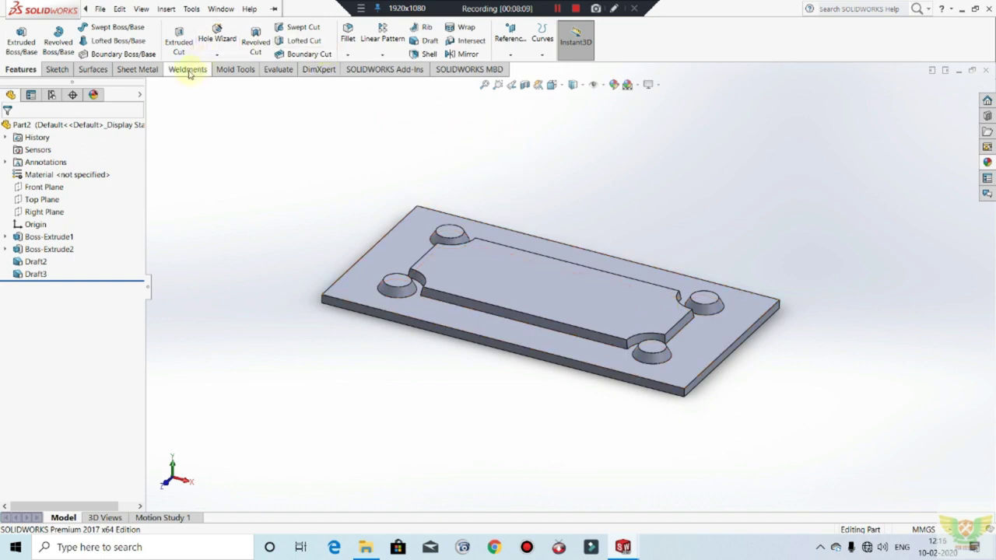
Create FormTool1 with the base plate's top face as the stopping face.
{"action": "left_click", "coordinate": [151, 69]}
{"action": "left_click", "coordinate": [306, 39]}
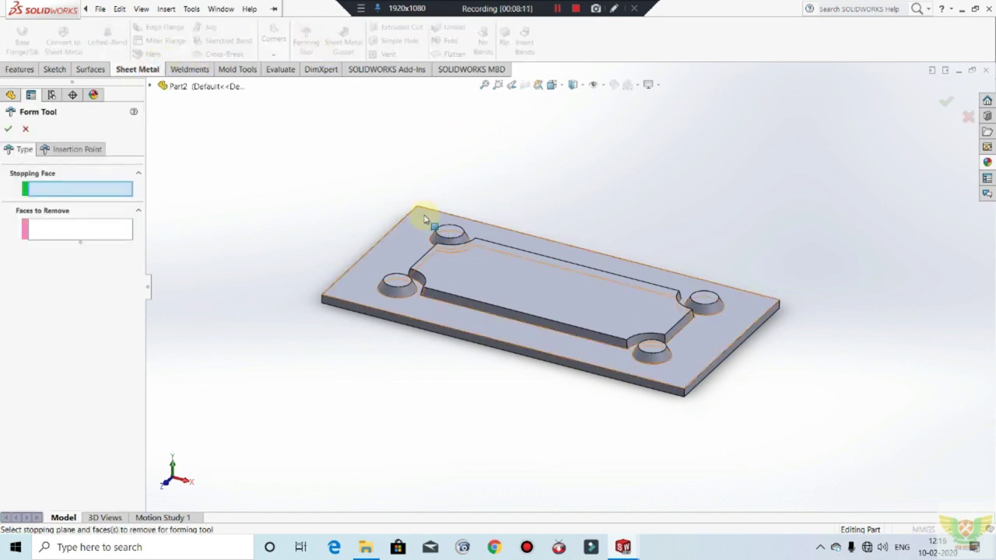
{"action": "left_click", "coordinate": [427, 305]}
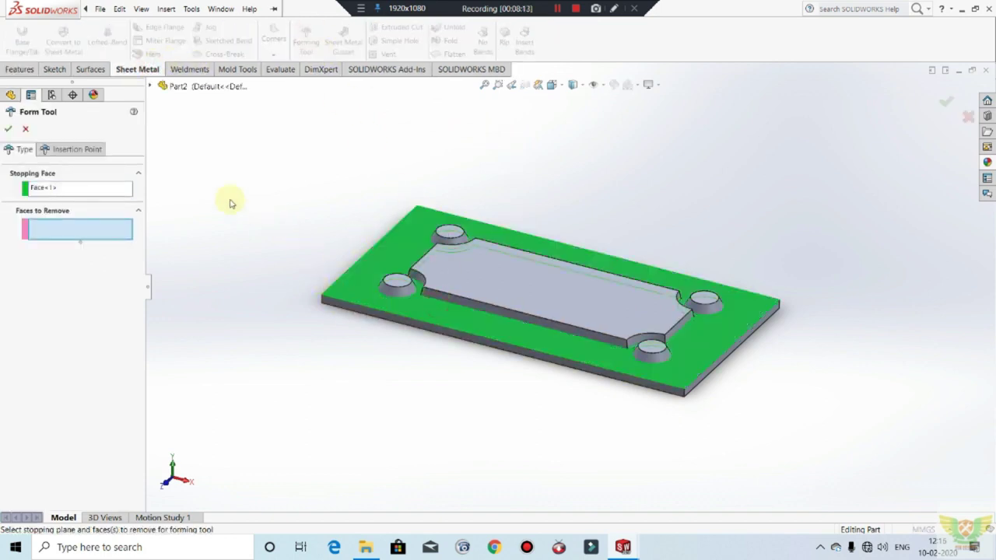
{"action": "left_click", "coordinate": [8, 132]}
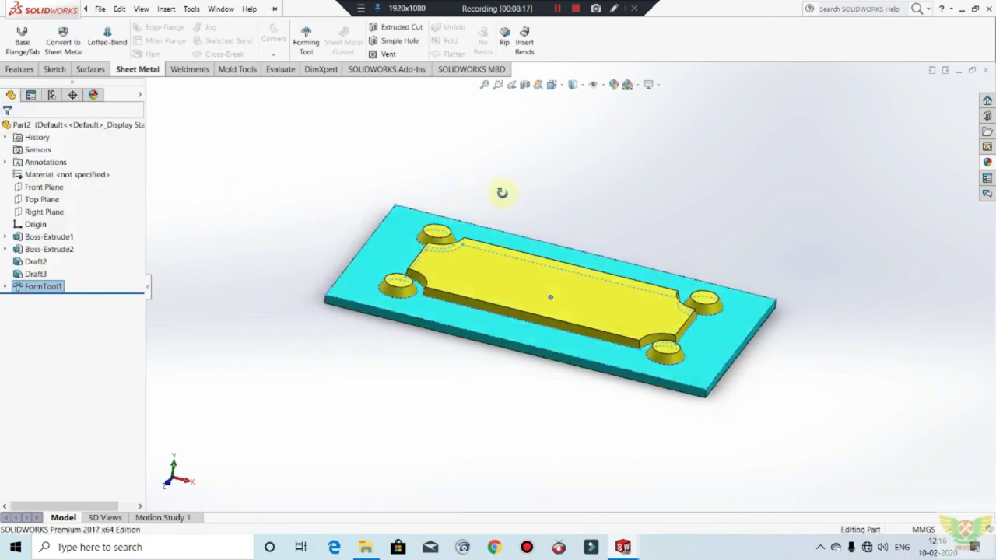
Save the part as form tool 'LOWER FORM TOOL' (.sldftp) in Desktop > CPU, then switch to Part1.
{"action": "key", "text": "ctrl+s"}
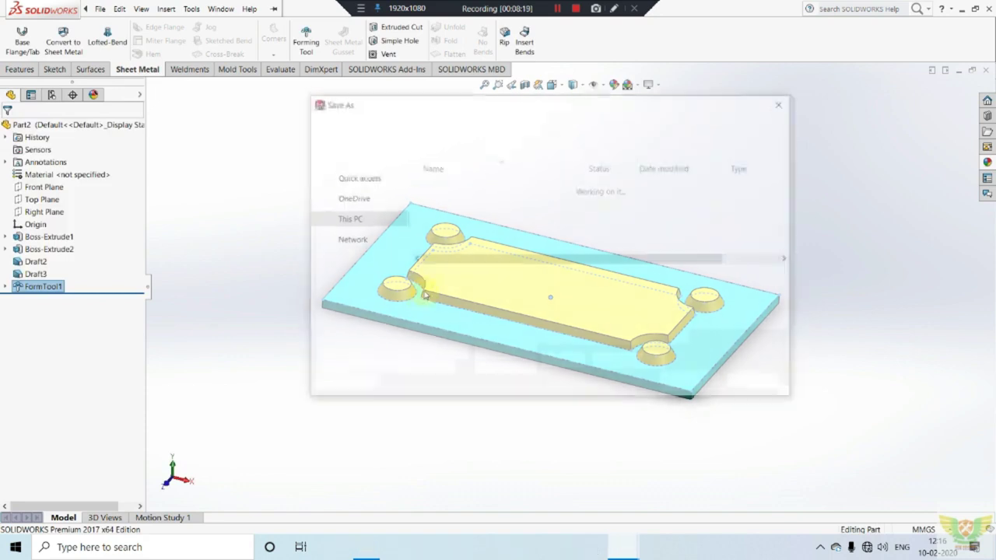
{"action": "left_click", "coordinate": [459, 296]}
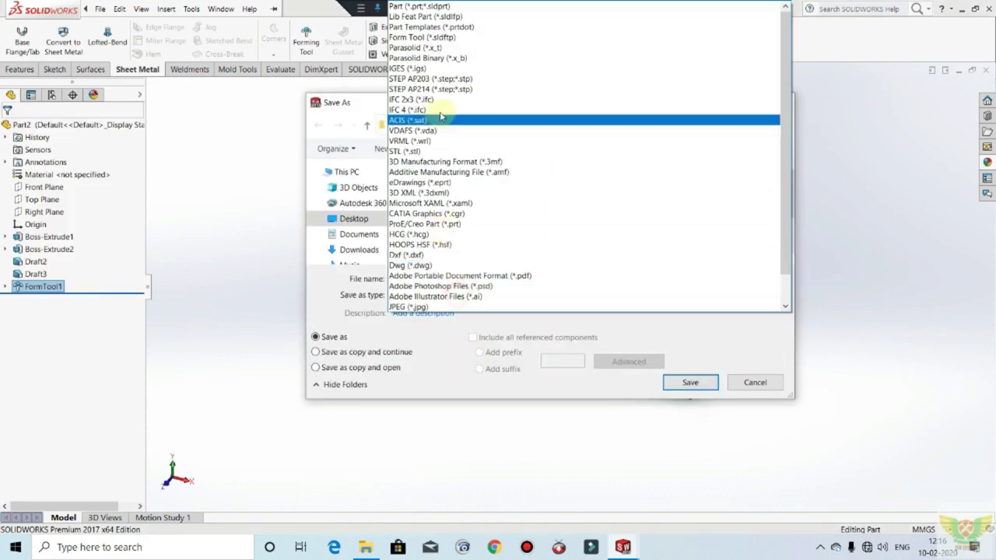
{"action": "left_click", "coordinate": [430, 39]}
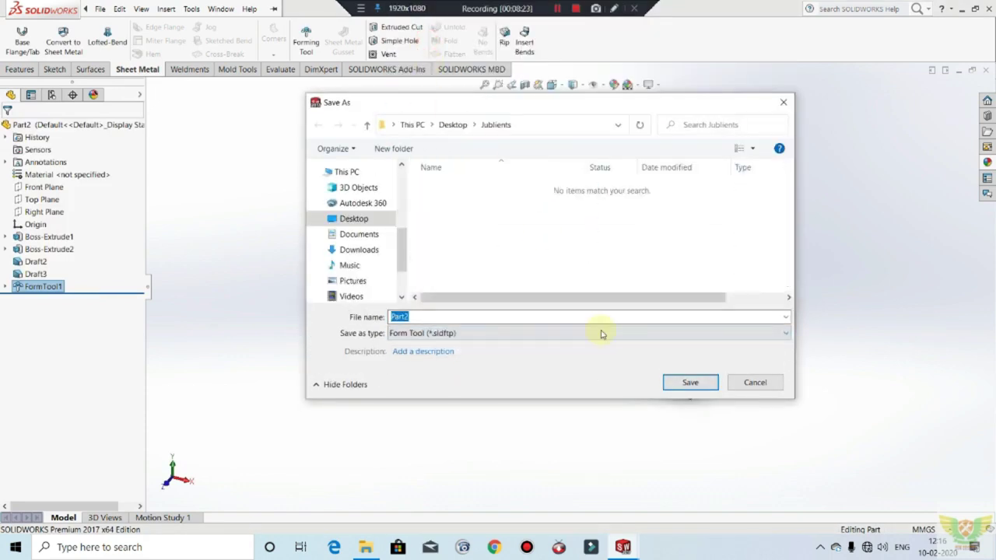
{"action": "left_click", "coordinate": [453, 124]}
{"action": "scroll", "coordinate": [576, 234], "scroll_direction": "down", "scroll_amount": 1}
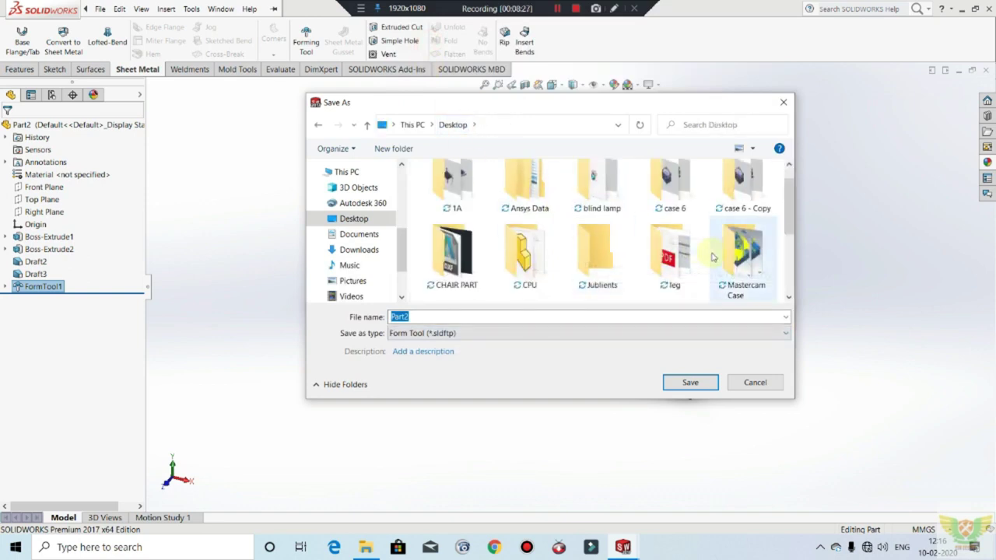
{"action": "double_click", "coordinate": [523, 257]}
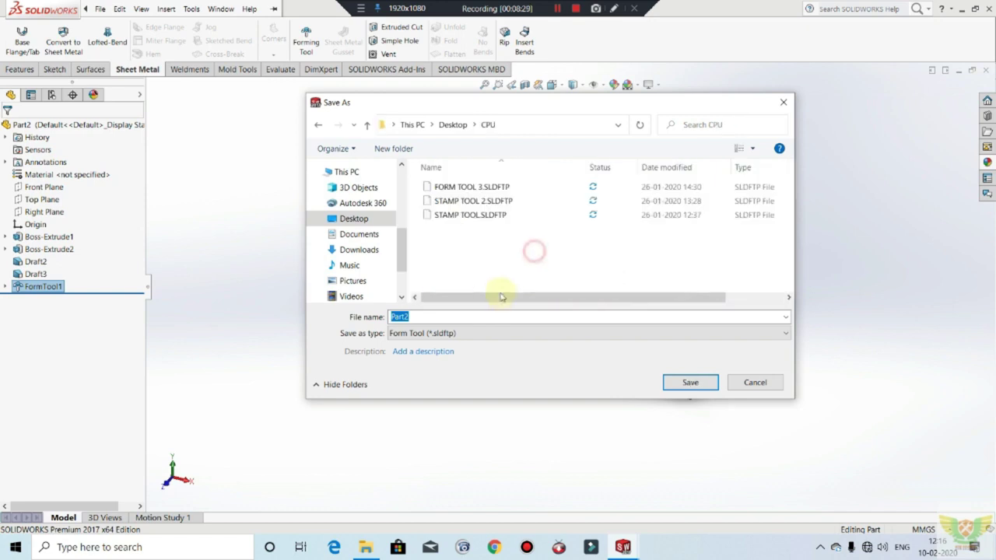
{"action": "left_click", "coordinate": [483, 313]}
{"action": "type", "text": "LOWER FORM TOOL"}
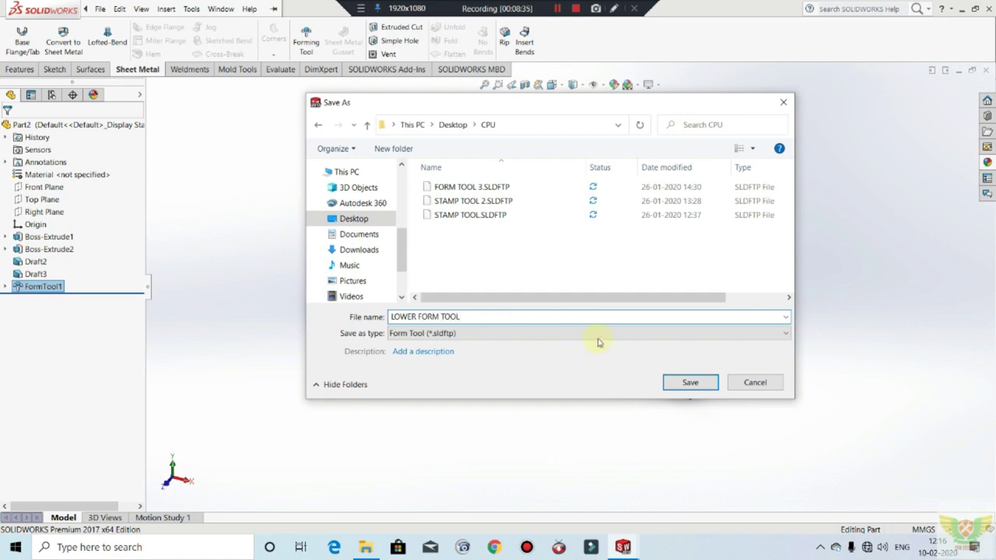
{"action": "left_click", "coordinate": [675, 383]}
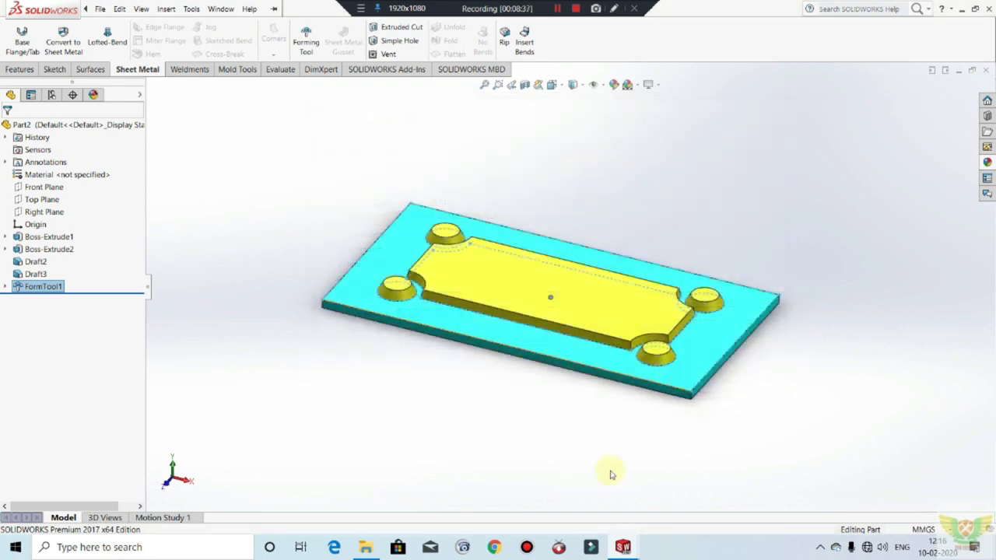
{"action": "mouse_move", "coordinate": [623, 547]}
{"action": "left_click", "coordinate": [582, 508]}
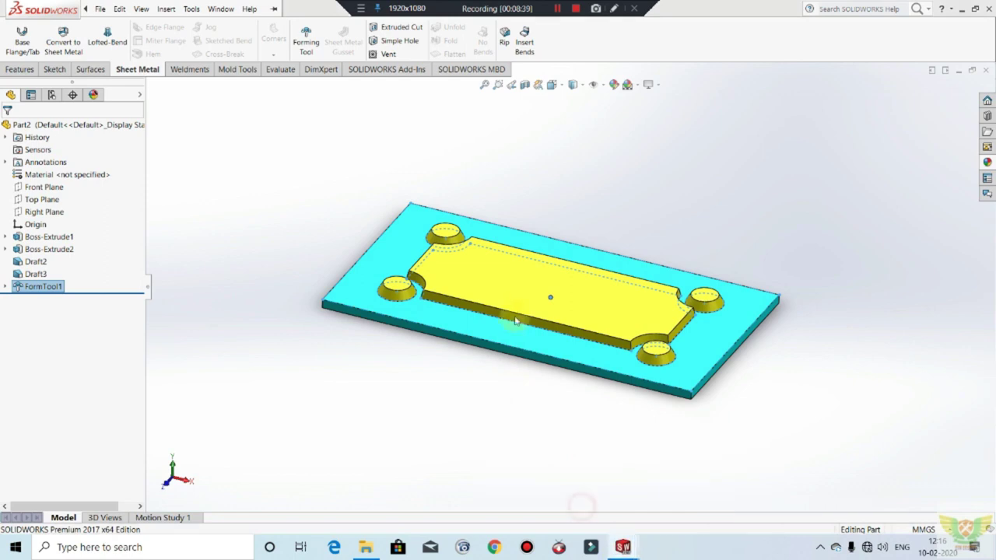
{"action": "mouse_move", "coordinate": [534, 330]}
{"action": "middle_mouse_down"}
{"action": "mouse_move", "coordinate": [555, 238]}
{"action": "mouse_move", "coordinate": [512, 238]}
{"action": "middle_mouse_up"}
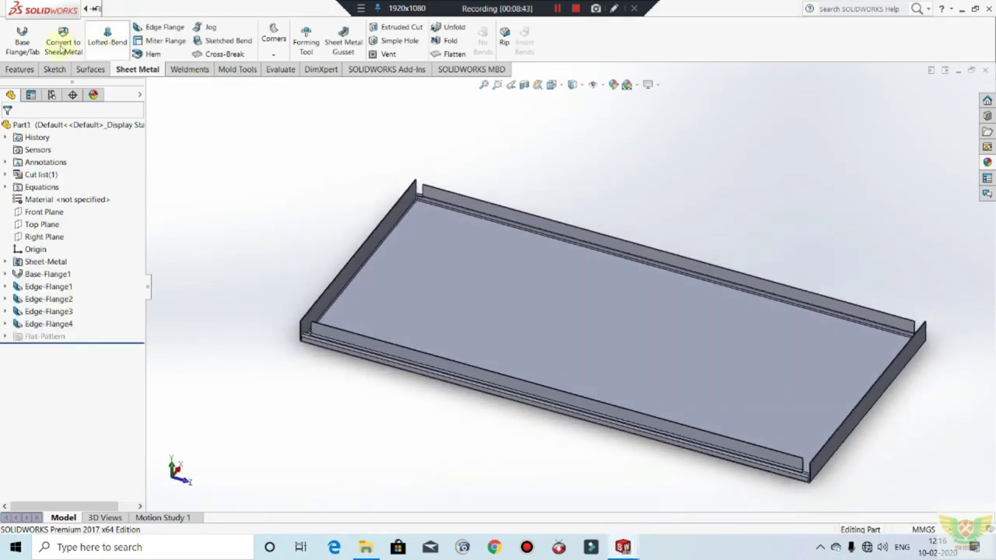
Open the Desktop CPU folder beside the tray and drop LOWER FORM TOOL.SLDFTP onto the tray floor.
{"action": "left_click", "coordinate": [975, 8]}
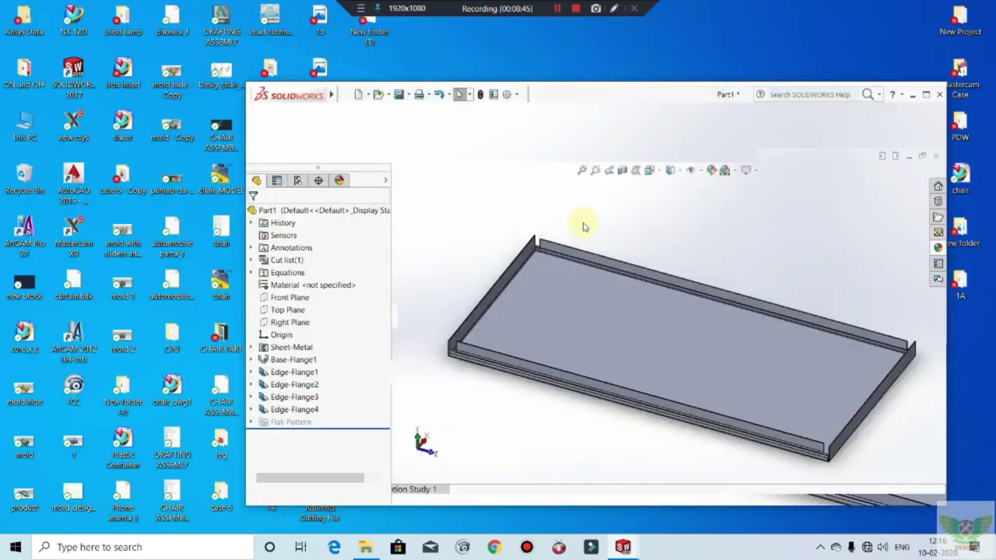
{"action": "left_click", "coordinate": [170, 343]}
{"action": "double_click", "coordinate": [169, 343]}
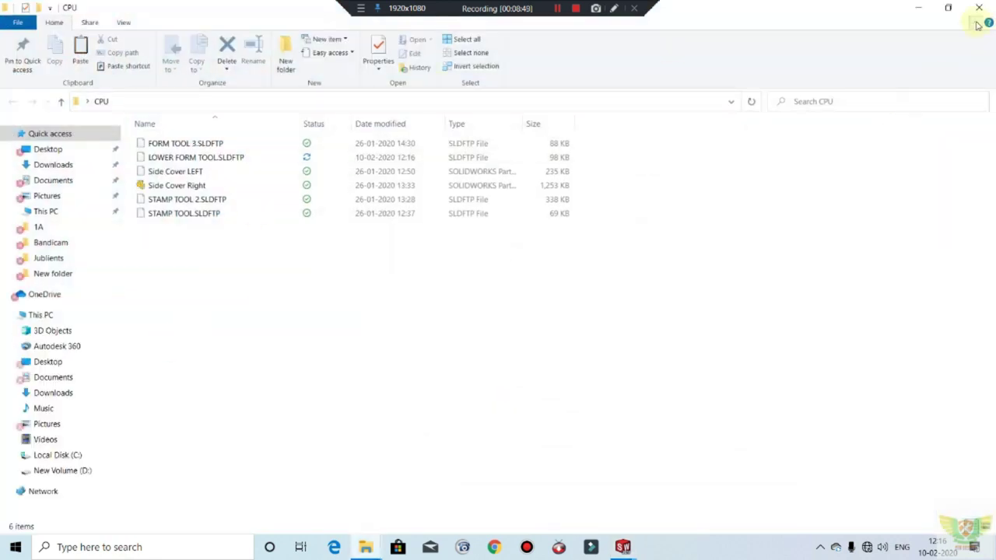
{"action": "left_click", "coordinate": [951, 9]}
{"action": "left_click_drag", "start_coordinate": [705, 11], "coordinate": [438, 66]}
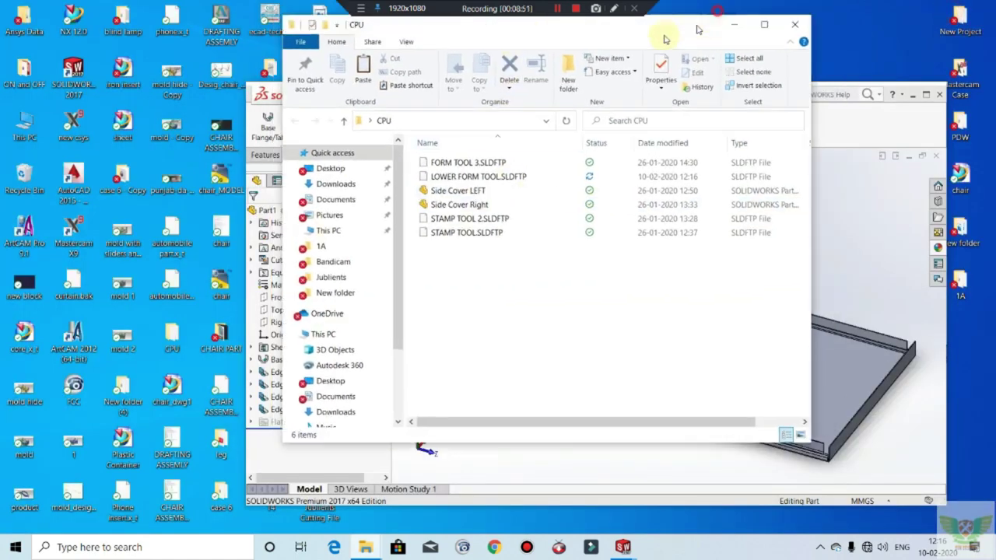
{"action": "left_click_drag", "start_coordinate": [675, 92], "coordinate": [726, 55]}
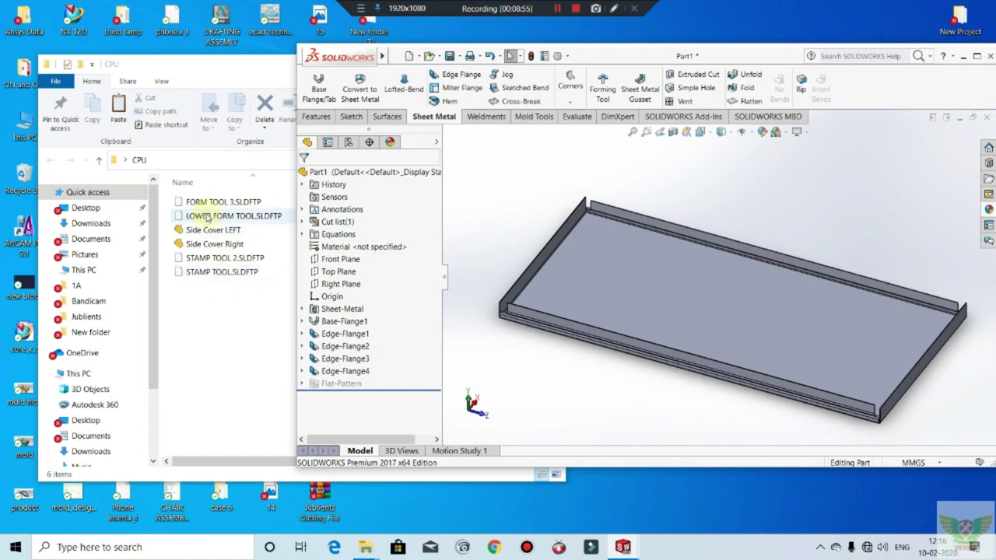
{"action": "mouse_move", "coordinate": [209, 221]}
{"action": "left_mouse_down"}
{"action": "mouse_move", "coordinate": [709, 321]}
{"action": "mouse_move", "coordinate": [701, 327]}
{"action": "left_mouse_up"}
{"action": "type", "text": "90"}
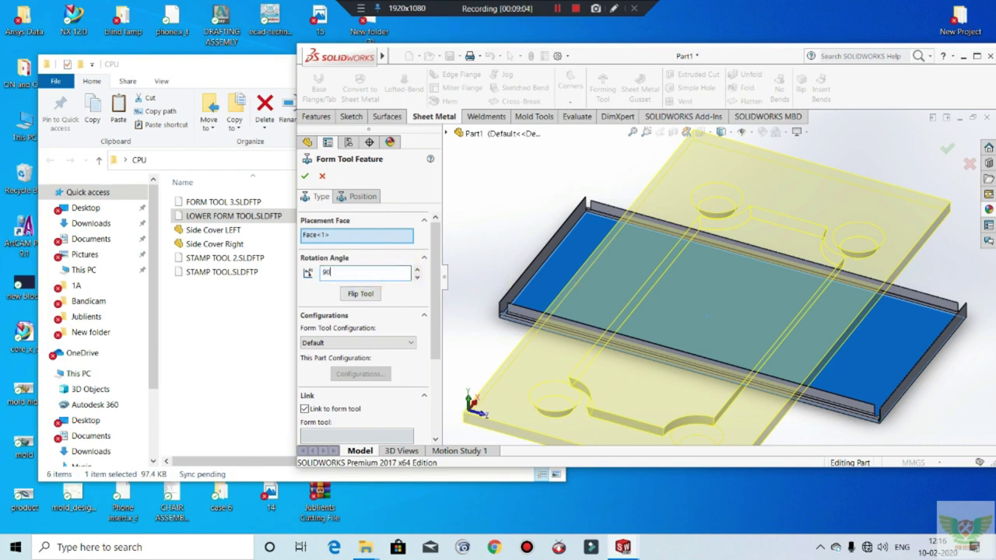
Turn the lower form tool 90° on the tray face and preview its position.
{"action": "key", "text": "Return"}
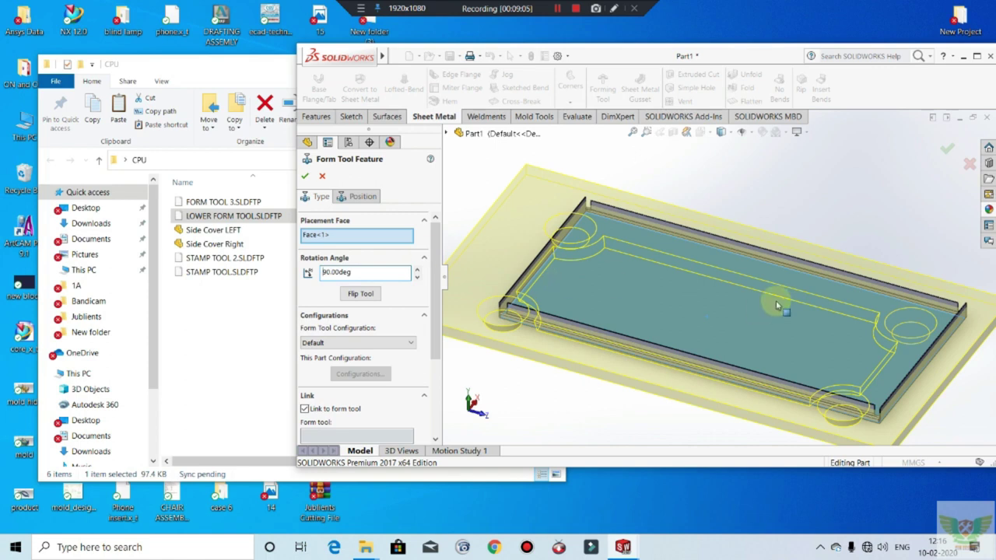
{"action": "scroll", "coordinate": [723, 287], "scroll_direction": "up", "scroll_amount": 2}
{"action": "left_click", "coordinate": [358, 197]}
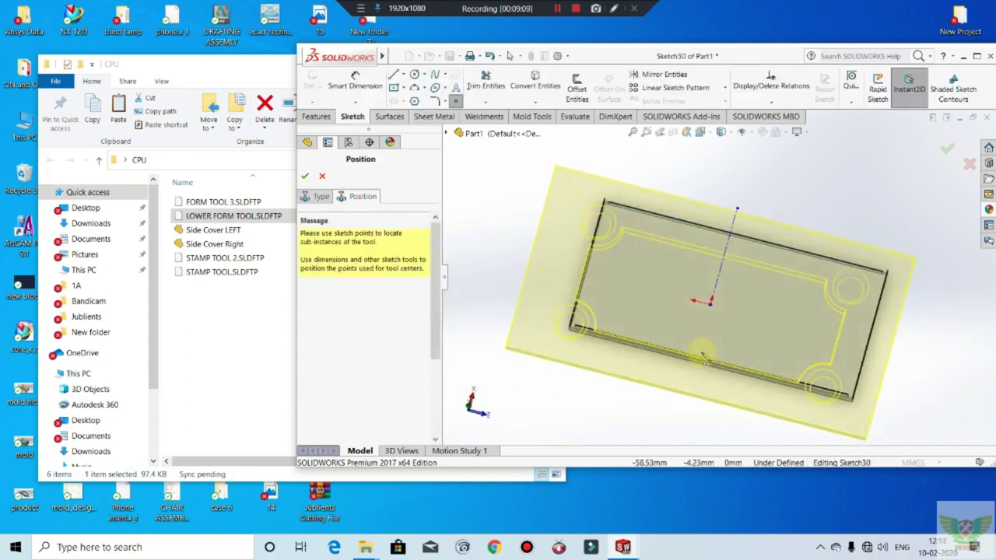
{"action": "scroll", "coordinate": [755, 257], "scroll_direction": "down", "scroll_amount": 3}
{"action": "scroll", "coordinate": [731, 268], "scroll_direction": "up", "scroll_amount": 3}
{"action": "scroll", "coordinate": [731, 268], "scroll_direction": "down", "scroll_amount": 2}
{"action": "scroll", "coordinate": [704, 234], "scroll_direction": "up", "scroll_amount": 1}
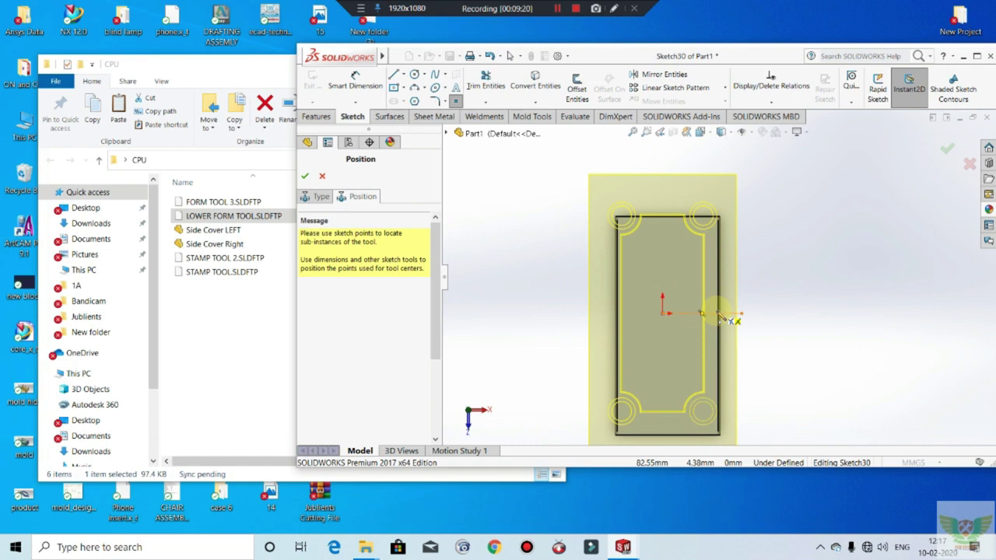
Cancel the form tool placement, leaving the tray ending at Edge-Flange4.
{"action": "scroll", "coordinate": [755, 288], "scroll_direction": "down", "scroll_amount": 3}
{"action": "scroll", "coordinate": [751, 289], "scroll_direction": "up", "scroll_amount": 1}
{"action": "scroll", "coordinate": [745, 294], "scroll_direction": "up", "scroll_amount": 1}
{"action": "scroll", "coordinate": [739, 291], "scroll_direction": "down", "scroll_amount": 1}
{"action": "scroll", "coordinate": [713, 262], "scroll_direction": "up", "scroll_amount": 1}
{"action": "scroll", "coordinate": [747, 295], "scroll_direction": "up", "scroll_amount": 1}
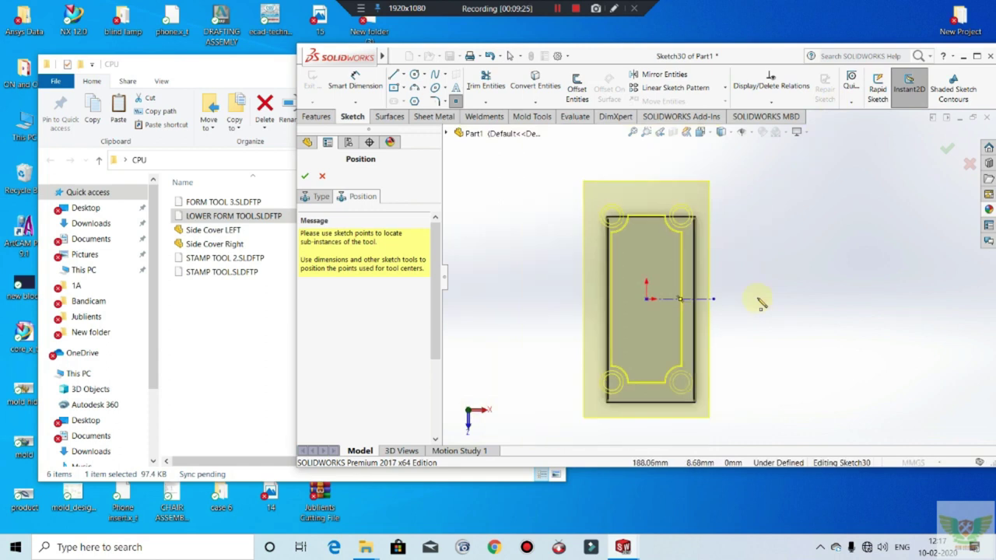
{"action": "scroll", "coordinate": [685, 287], "scroll_direction": "down", "scroll_amount": 1}
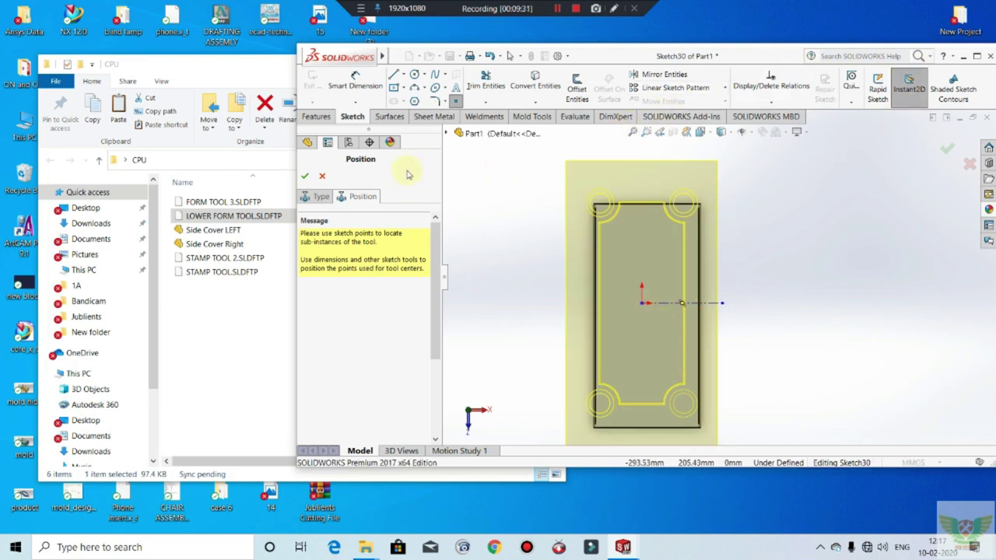
{"action": "left_click", "coordinate": [321, 176]}
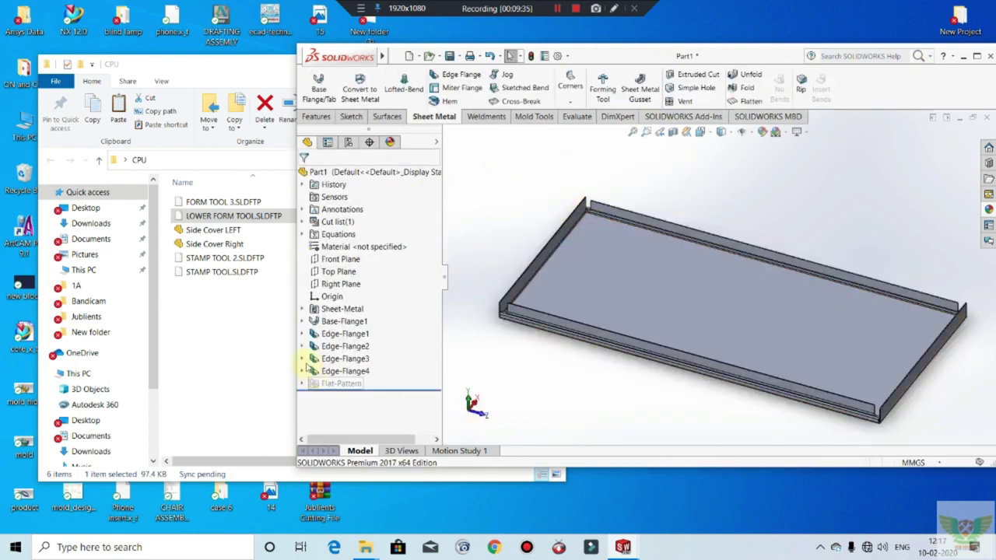
Return to the form tool part and edit Sketch1 of Boss-Extrude1.
{"action": "left_click", "coordinate": [977, 56]}
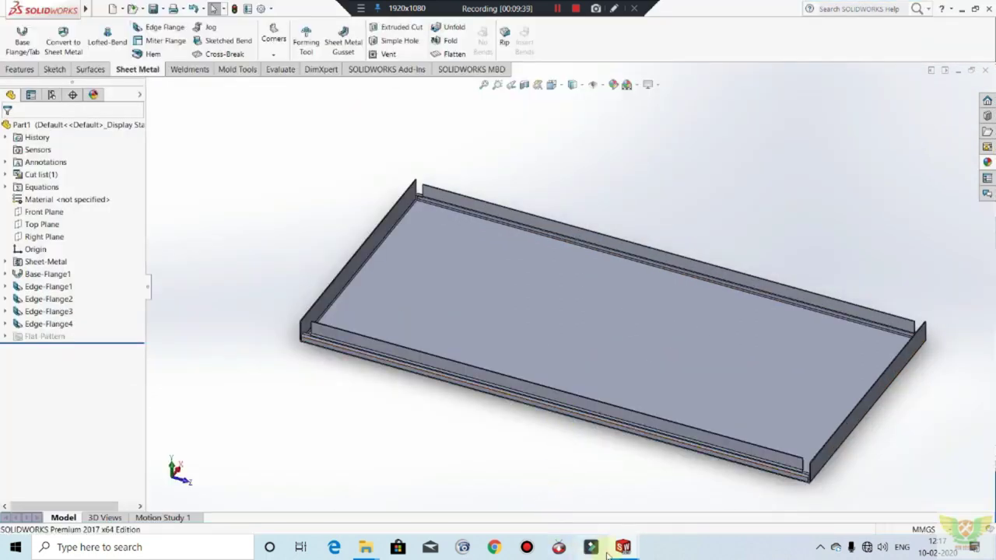
{"action": "mouse_move", "coordinate": [622, 547]}
{"action": "left_click", "coordinate": [660, 508]}
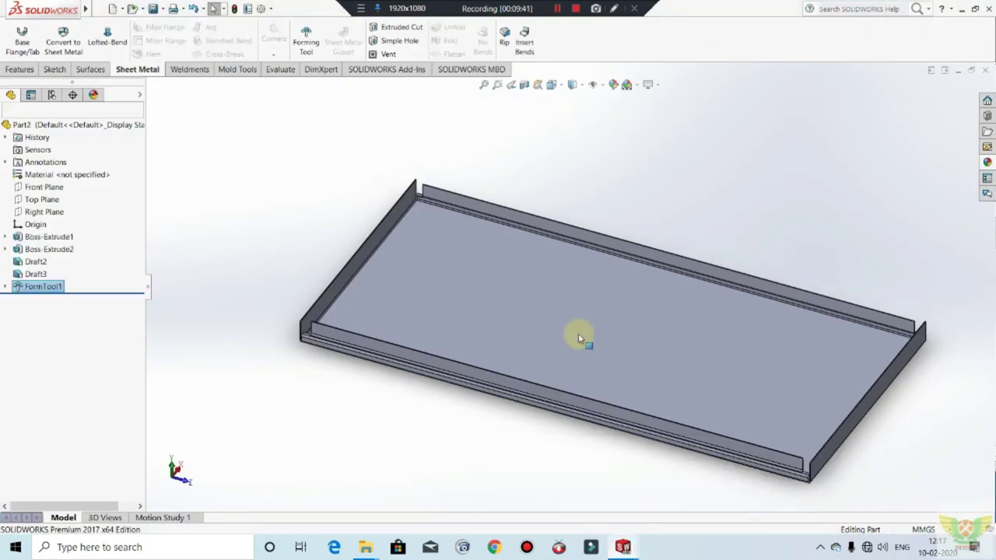
{"action": "left_click", "coordinate": [5, 238]}
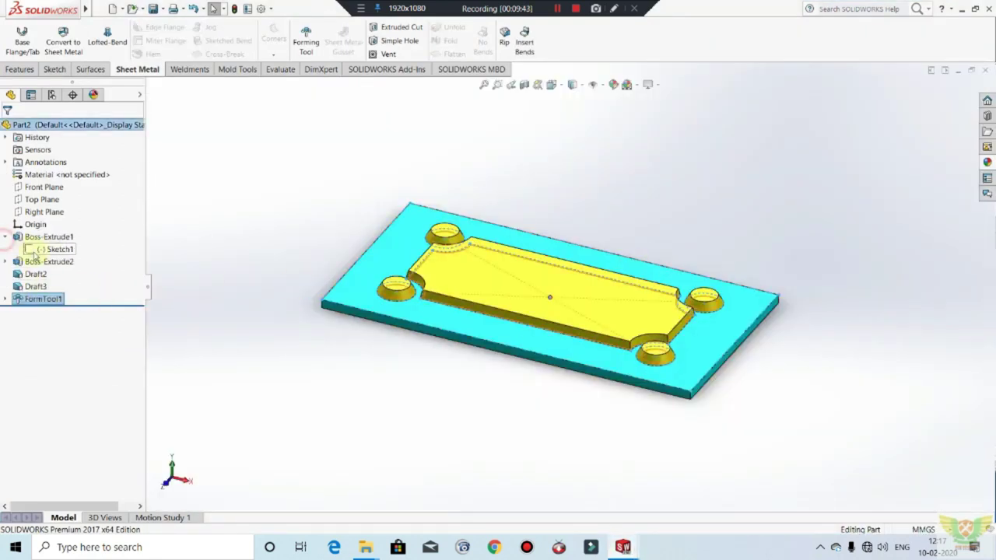
{"action": "left_click", "coordinate": [54, 249]}
{"action": "left_click", "coordinate": [59, 221]}
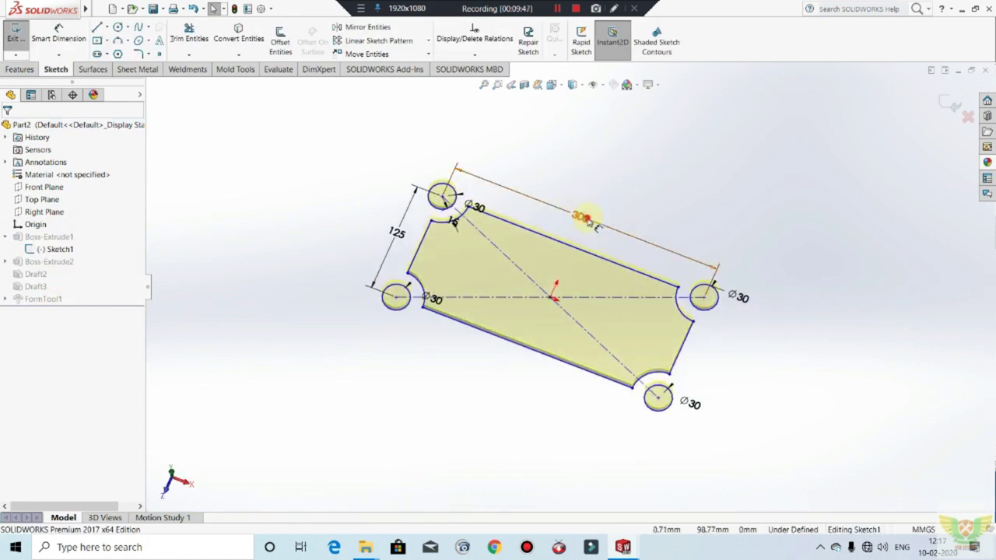
Try a 250 length in place of 300, then undo back to 300.
{"action": "double_click", "coordinate": [581, 215]}
{"action": "type", "text": "250"}
{"action": "key", "text": "Return"}
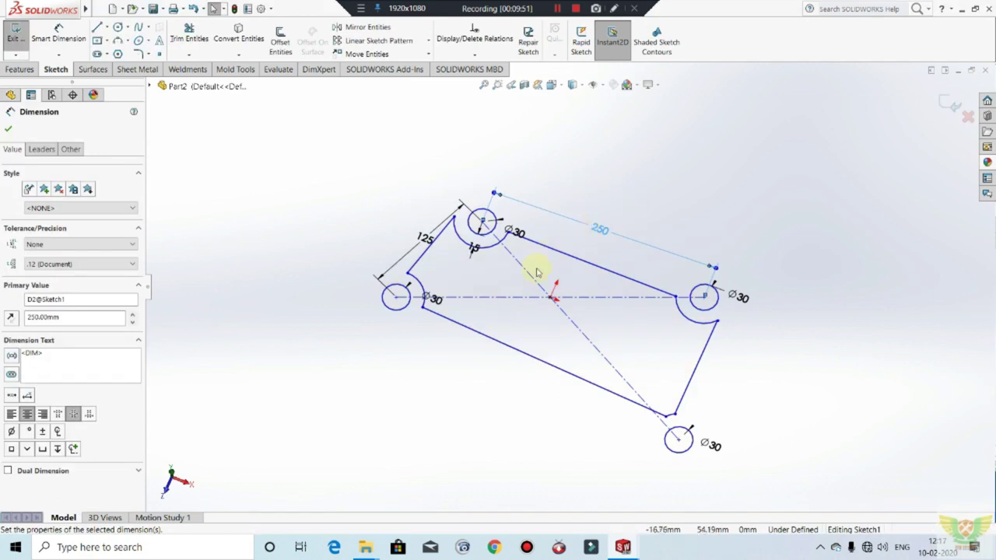
{"action": "scroll", "coordinate": [677, 335], "scroll_direction": "up", "scroll_amount": 1}
{"action": "scroll", "coordinate": [673, 300], "scroll_direction": "down", "scroll_amount": 2}
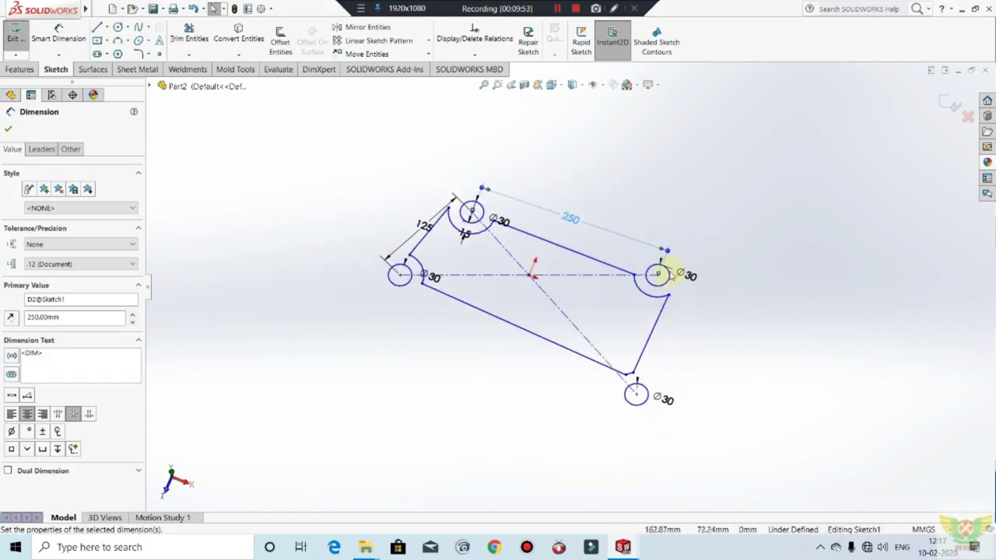
{"action": "key", "text": "ctrl+z"}
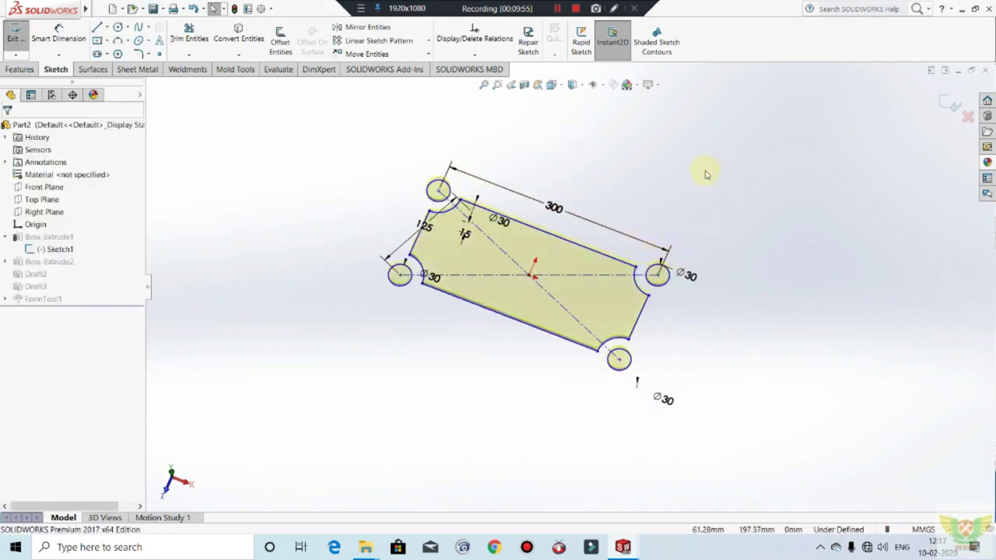
Switch the sketch to Top view and clear the selection.
{"action": "right_click", "coordinate": [716, 160]}
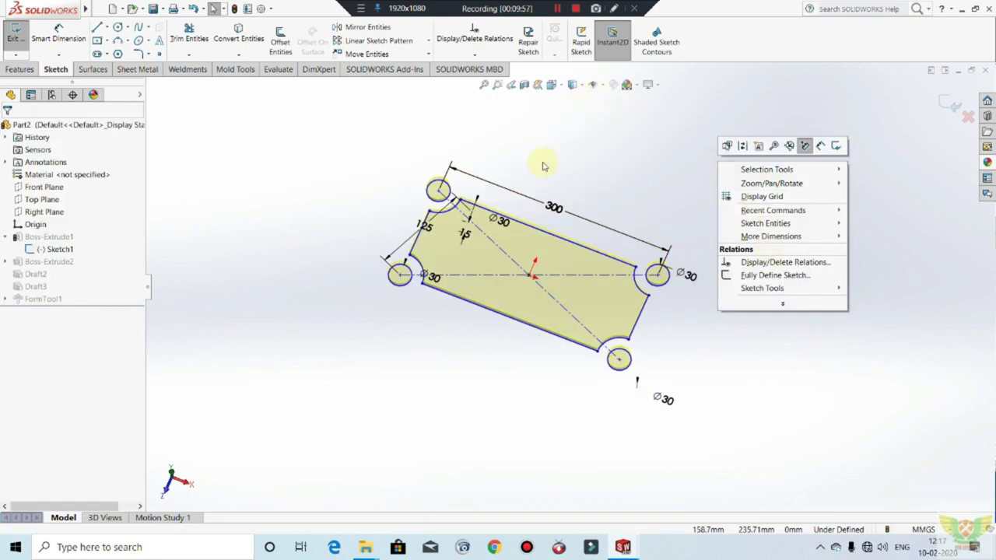
{"action": "key", "text": "space"}
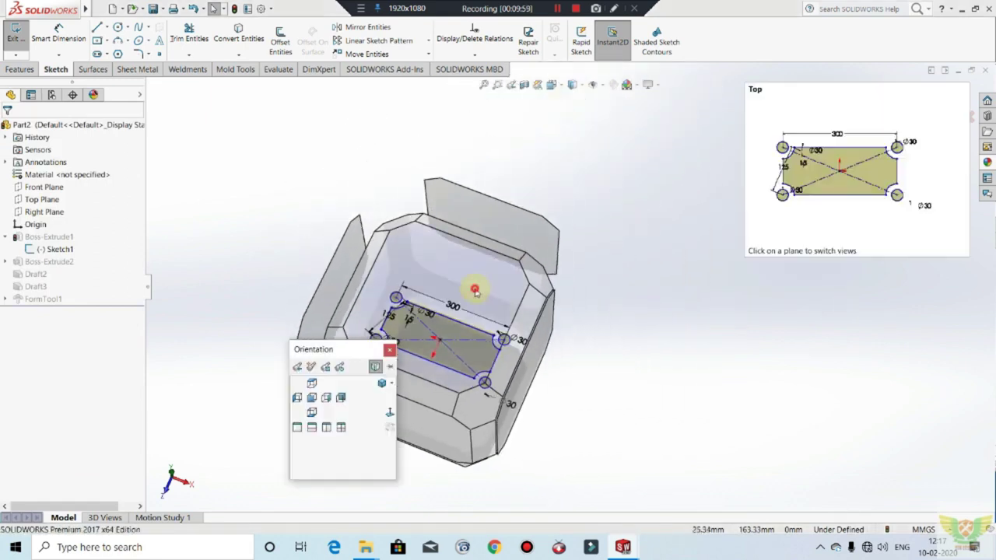
{"action": "key", "text": "Escape"}
{"action": "key", "text": "ctrl+5"}
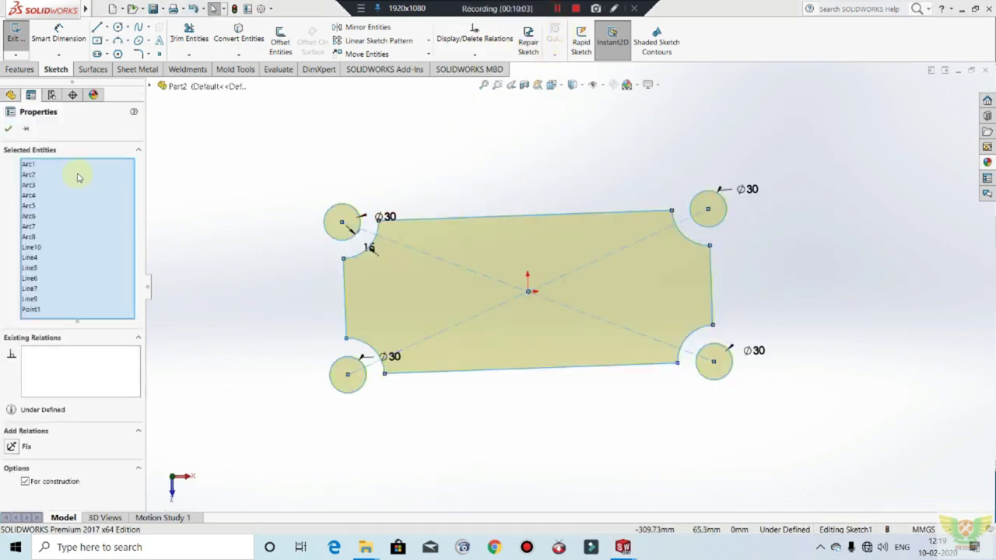
{"action": "left_click", "coordinate": [287, 122]}
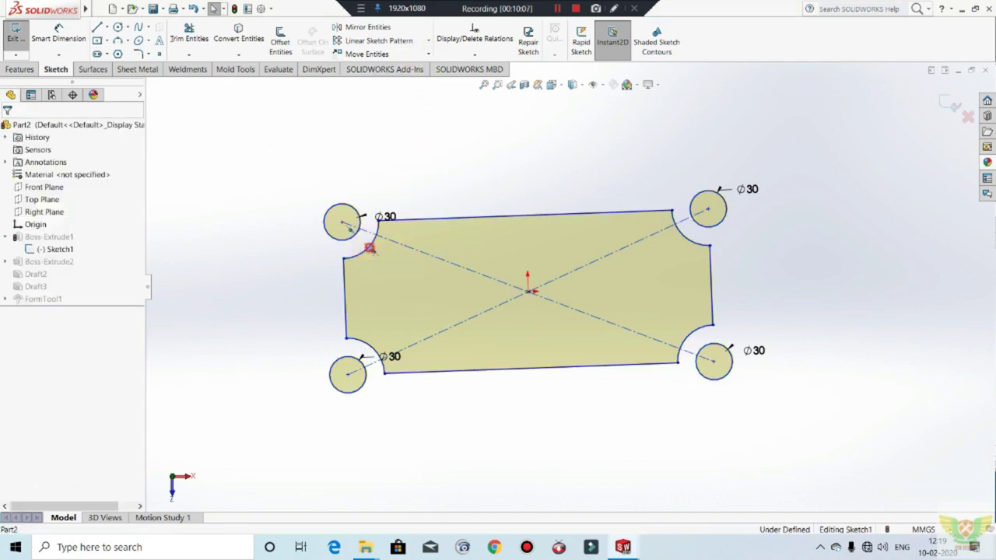
Change the 15 corner arc dimension to 26.
{"action": "double_click", "coordinate": [397, 276]}
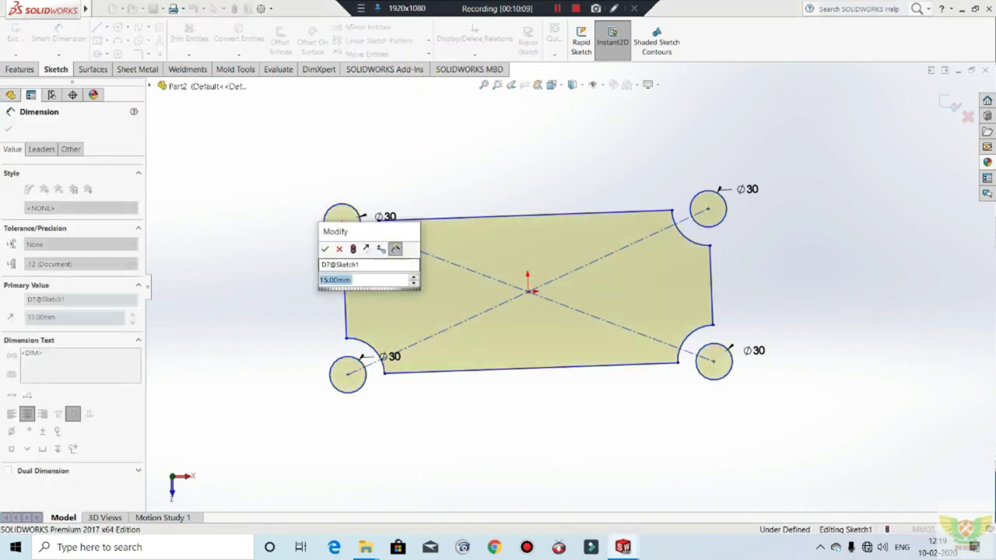
{"action": "key", "text": "Return"}
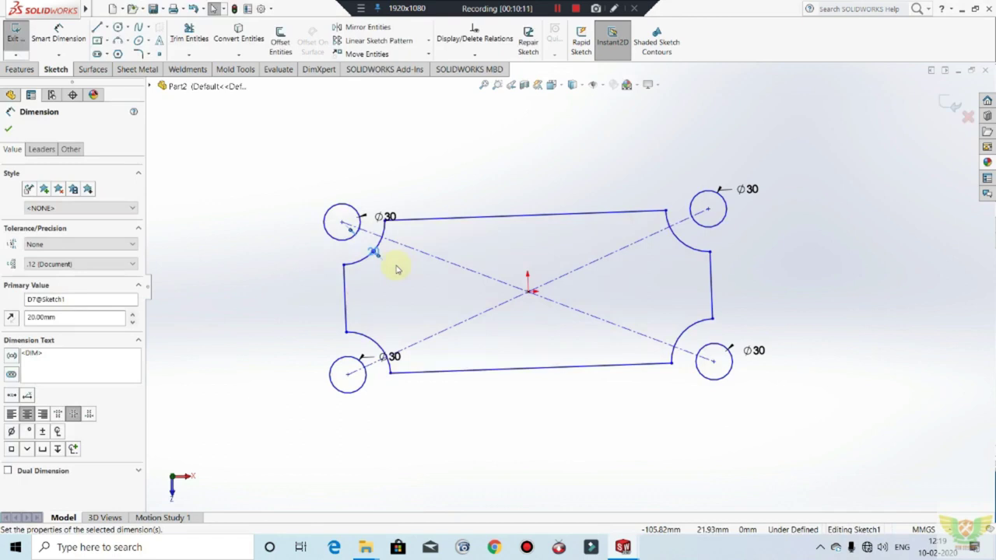
{"action": "double_click", "coordinate": [379, 253]}
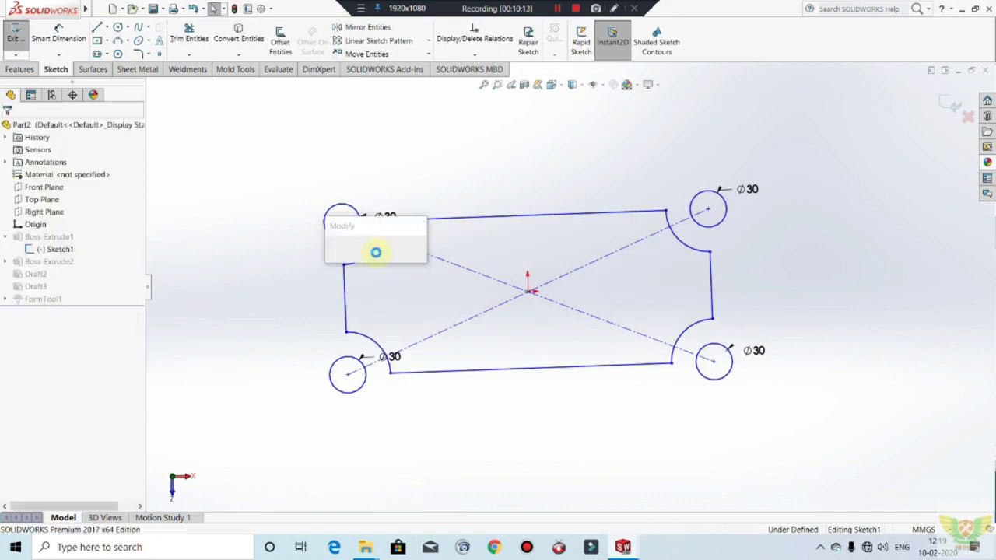
{"action": "type", "text": "26"}
{"action": "key", "text": "Return"}
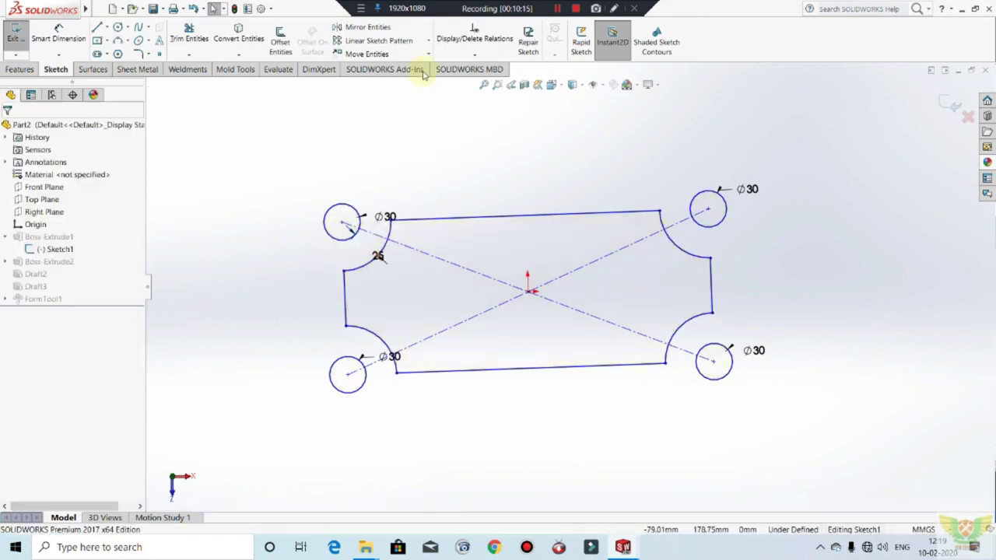
Scale all Sketch1 entities by 0.8 about the origin and view the rebuilt tool.
{"action": "left_click", "coordinate": [429, 54]}
{"action": "left_click", "coordinate": [389, 105]}
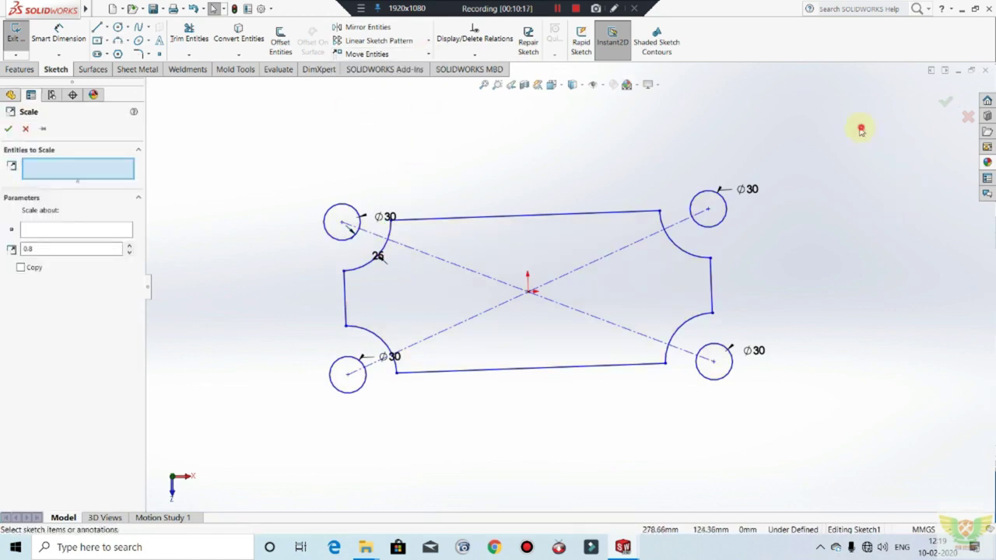
{"action": "left_click_drag", "start_coordinate": [283, 476], "coordinate": [250, 484]}
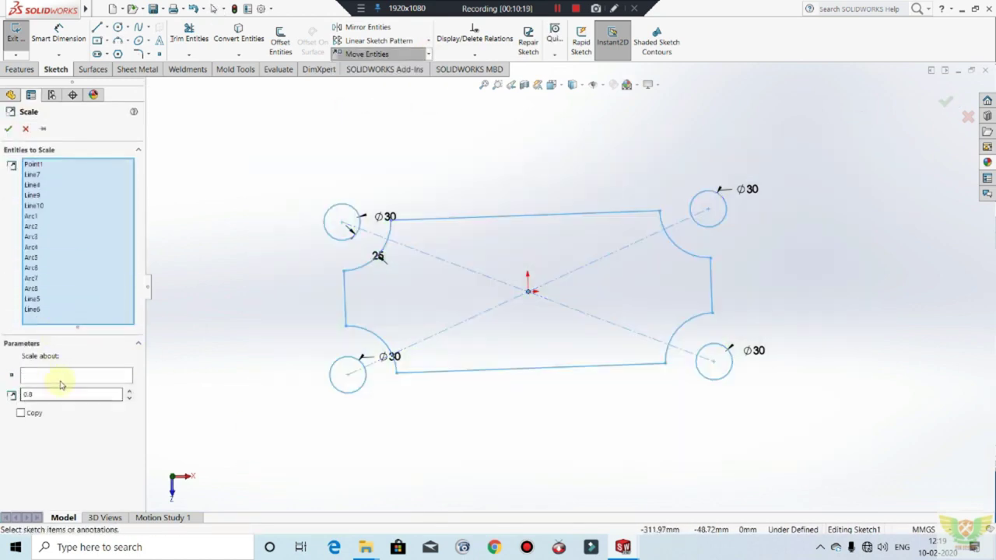
{"action": "left_click", "coordinate": [61, 376]}
{"action": "left_click", "coordinate": [529, 294]}
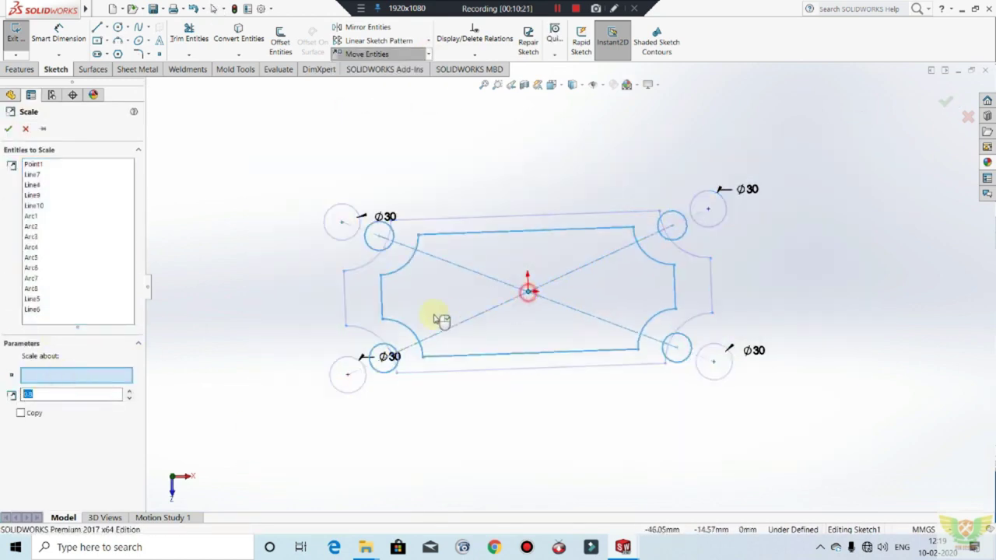
{"action": "left_click", "coordinate": [9, 129]}
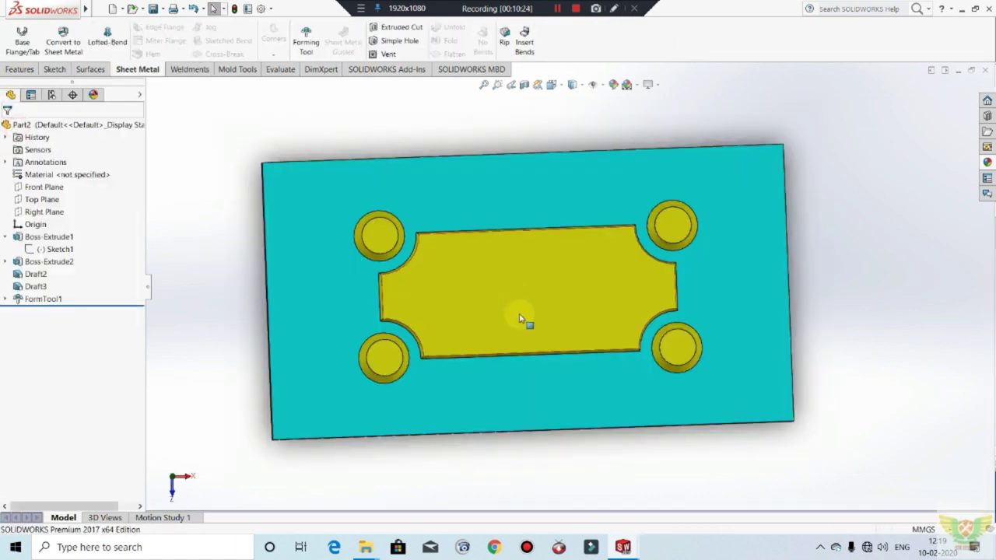
{"action": "mouse_move", "coordinate": [520, 318]}
{"action": "middle_mouse_down"}
{"action": "mouse_move", "coordinate": [514, 252]}
{"action": "mouse_move", "coordinate": [506, 271]}
{"action": "middle_mouse_up"}
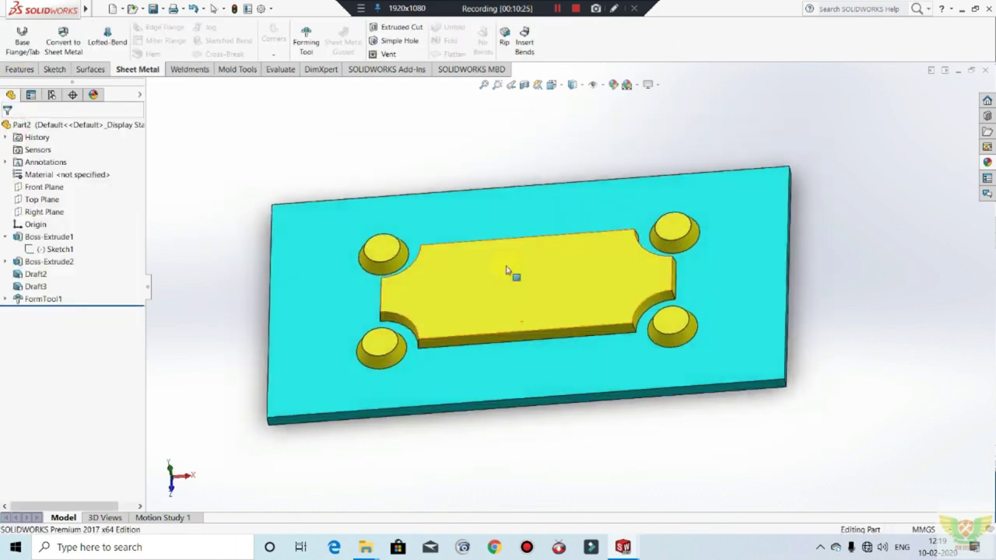
Save the part as Form Tool file 'FORM TOOL BOTTOM.sldftp' in the CPU folder.
{"action": "key", "text": "ctrl+s"}
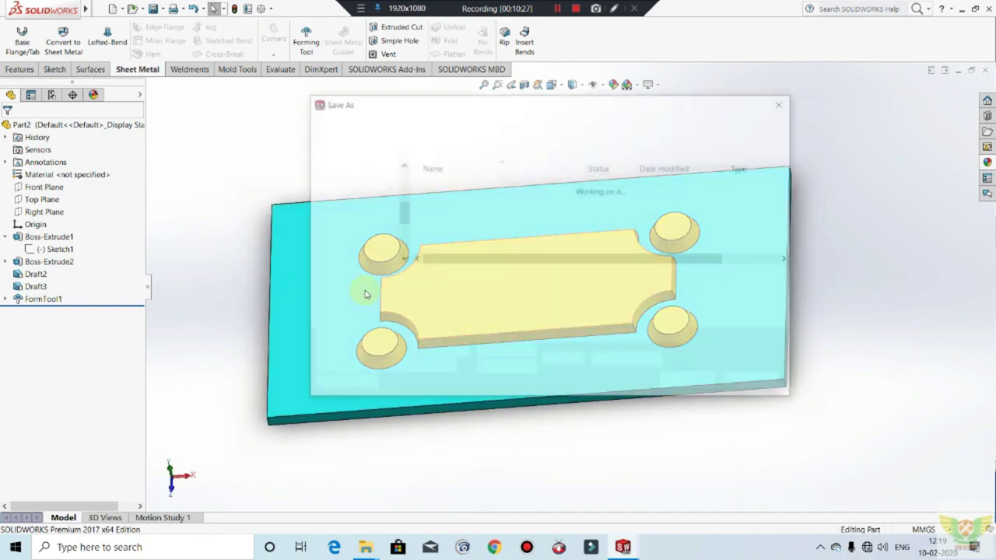
{"action": "left_click", "coordinate": [461, 295]}
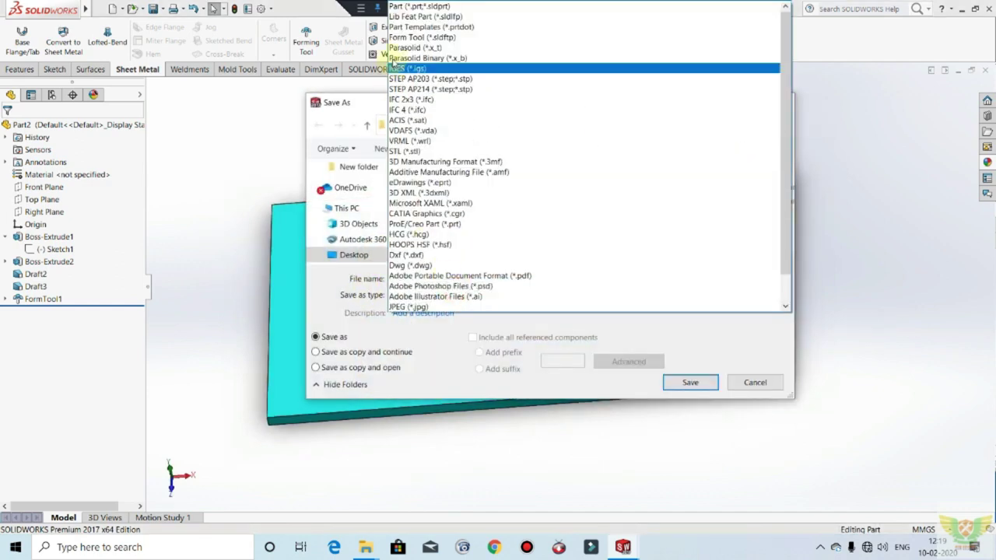
{"action": "left_click", "coordinate": [412, 38]}
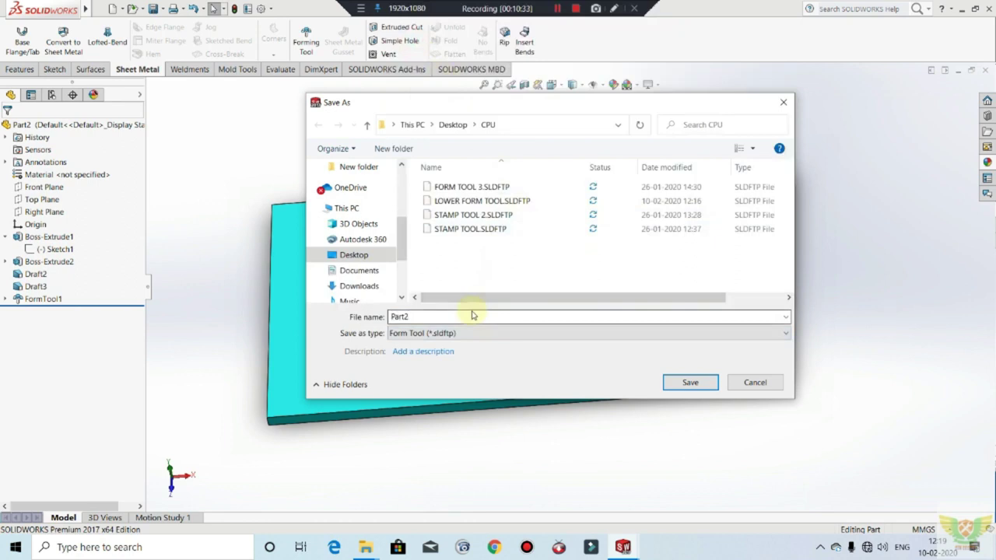
{"action": "key", "text": "m"}
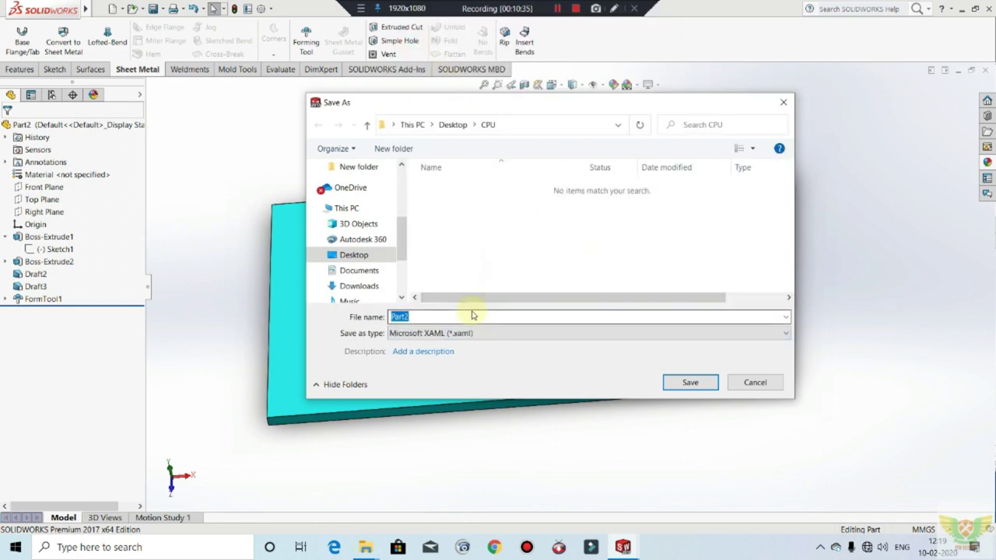
{"action": "left_click", "coordinate": [479, 320]}
{"action": "type", "text": "FORM TOOL"}
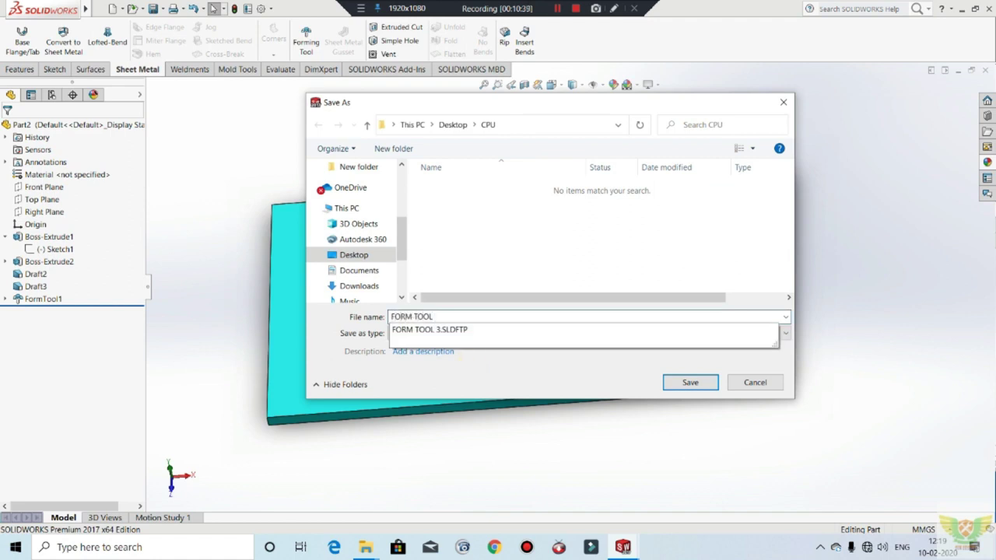
{"action": "type", "text": " BOTTOM"}
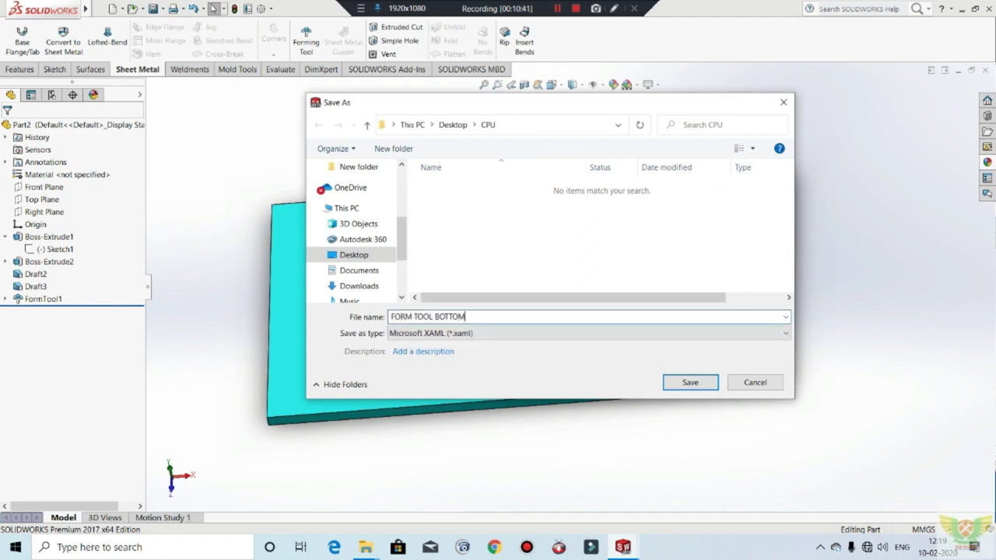
{"action": "left_click", "coordinate": [458, 336]}
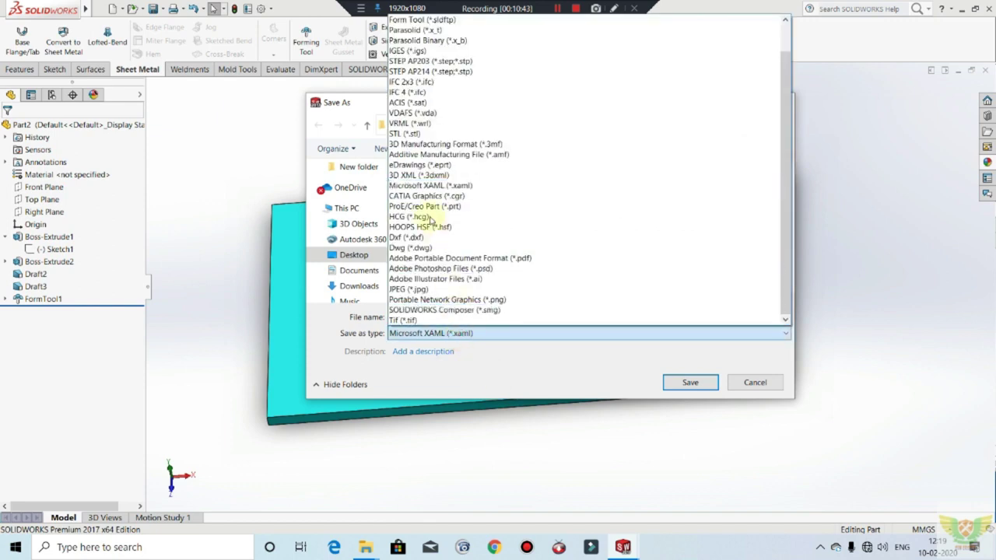
{"action": "left_click", "coordinate": [424, 19]}
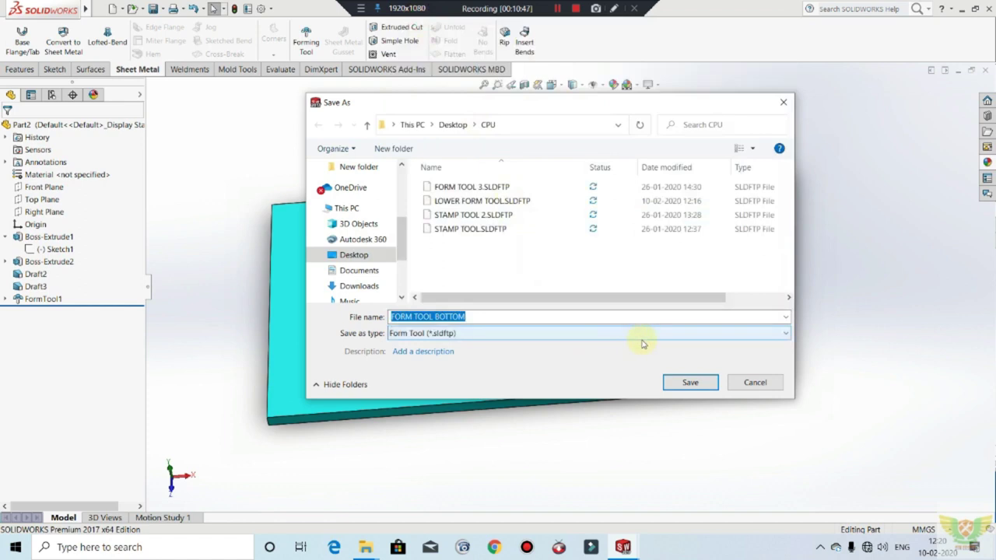
{"action": "left_click", "coordinate": [686, 383]}
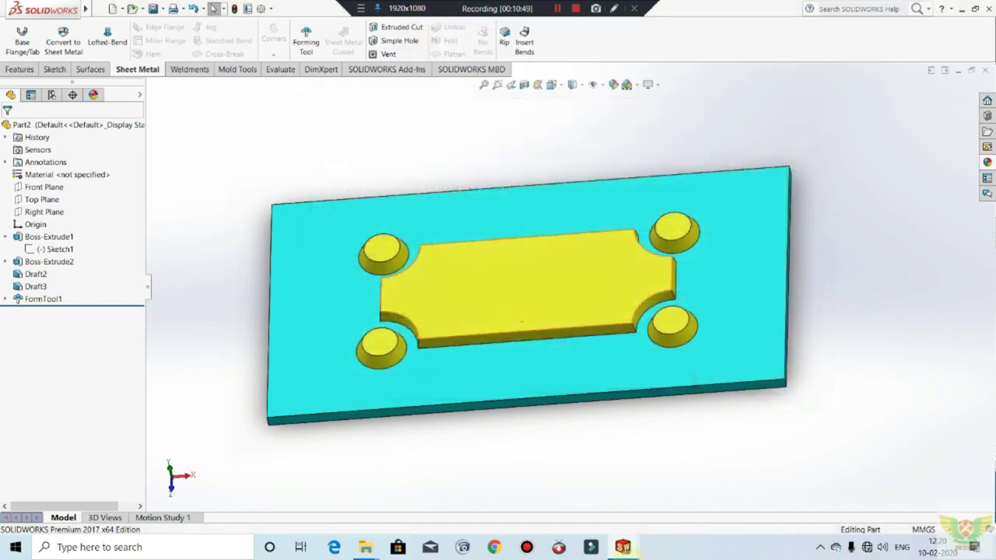
Drop FORM TOOL BOTTOM from Explorer onto Part1's tray face and start positioning it.
{"action": "mouse_move", "coordinate": [622, 547]}
{"action": "left_click", "coordinate": [612, 498]}
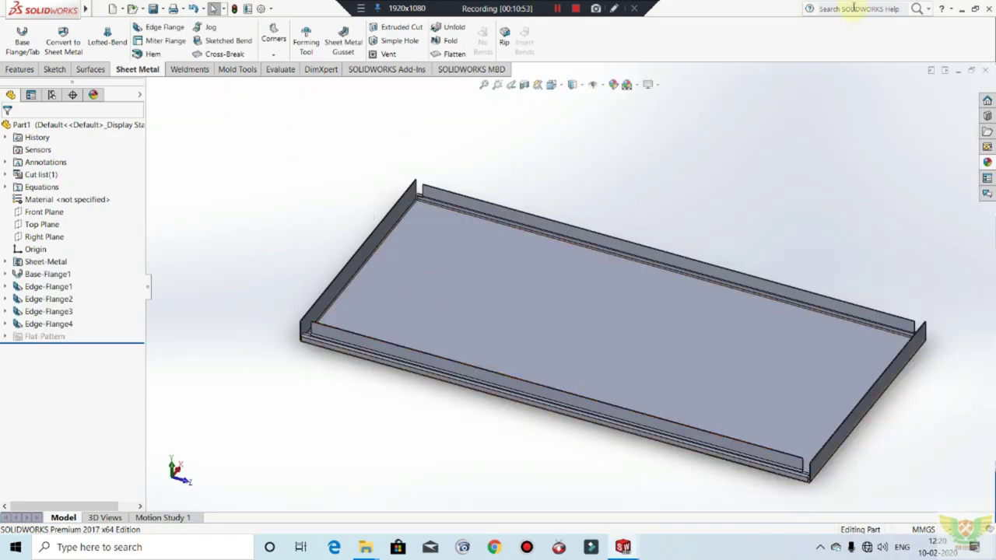
{"action": "left_click", "coordinate": [975, 8]}
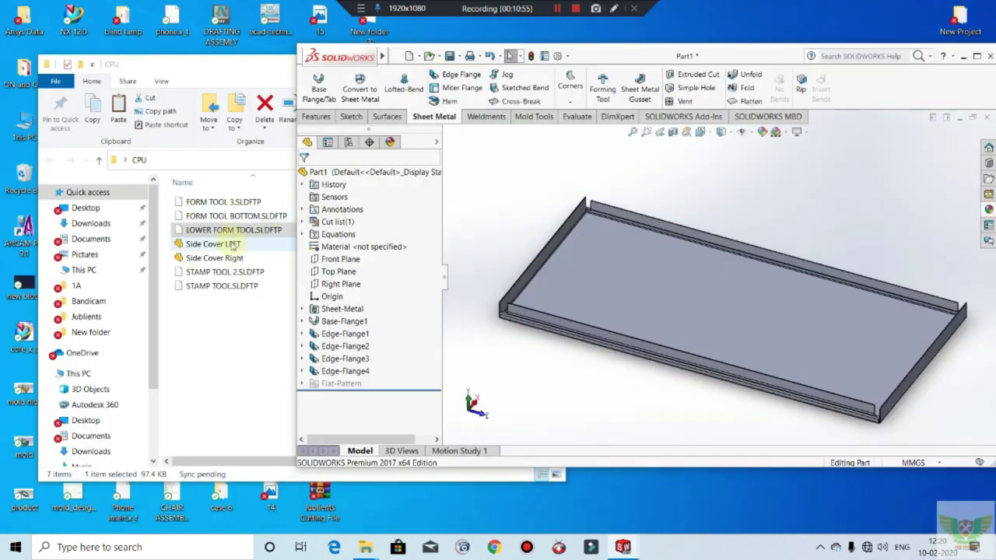
{"action": "mouse_move", "coordinate": [236, 217]}
{"action": "left_mouse_down"}
{"action": "mouse_move", "coordinate": [674, 312]}
{"action": "mouse_move", "coordinate": [690, 378]}
{"action": "left_mouse_up"}
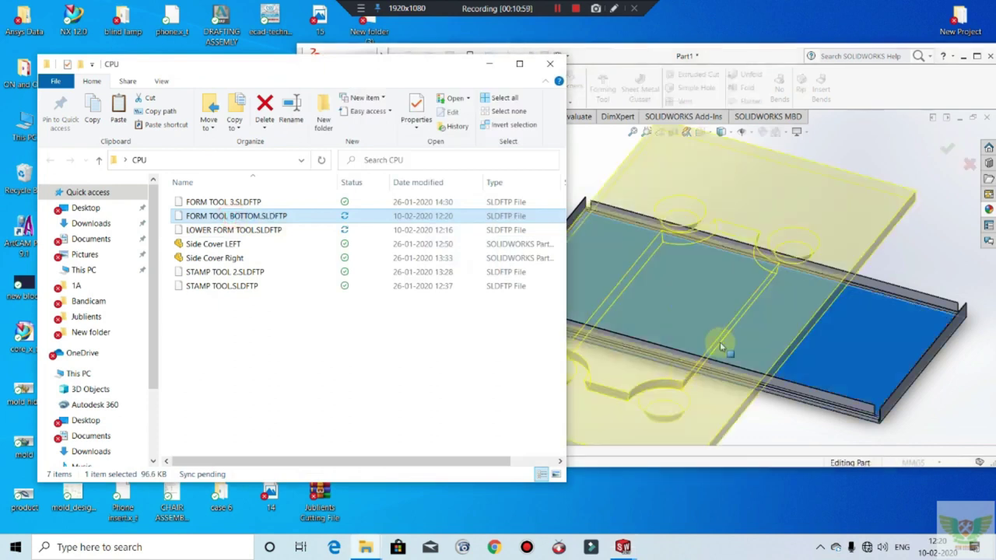
{"action": "scroll", "coordinate": [740, 323], "scroll_direction": "up", "scroll_amount": 5}
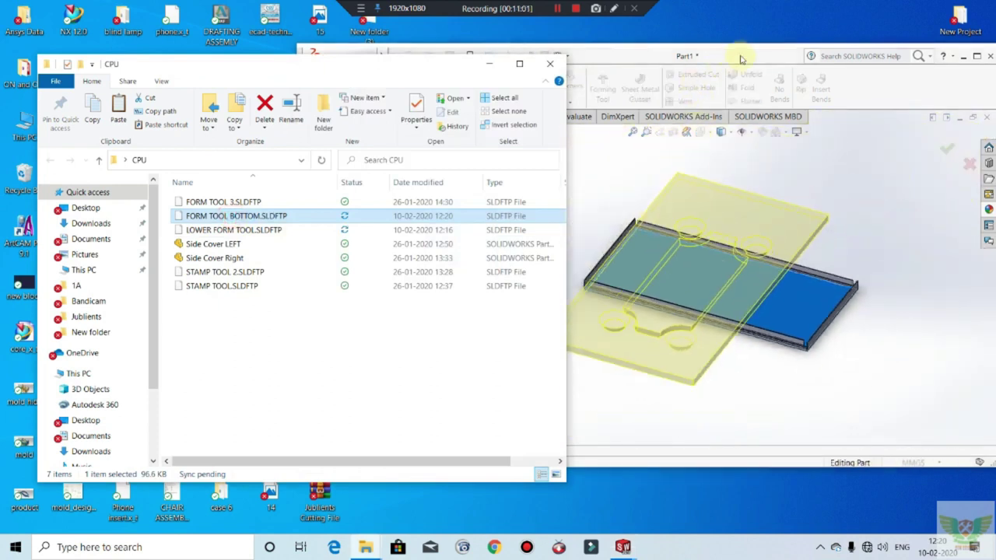
{"action": "left_click", "coordinate": [740, 58]}
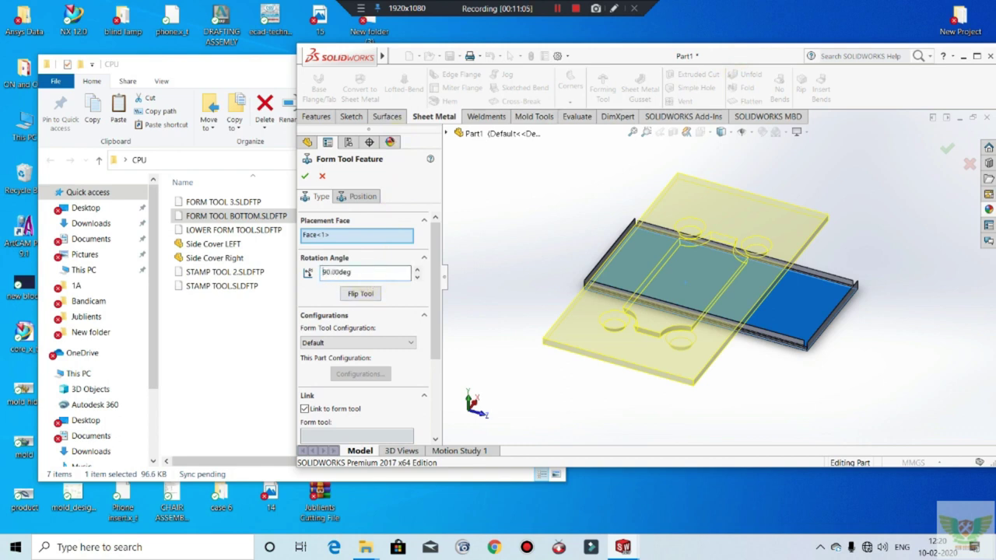
{"action": "left_click", "coordinate": [361, 196]}
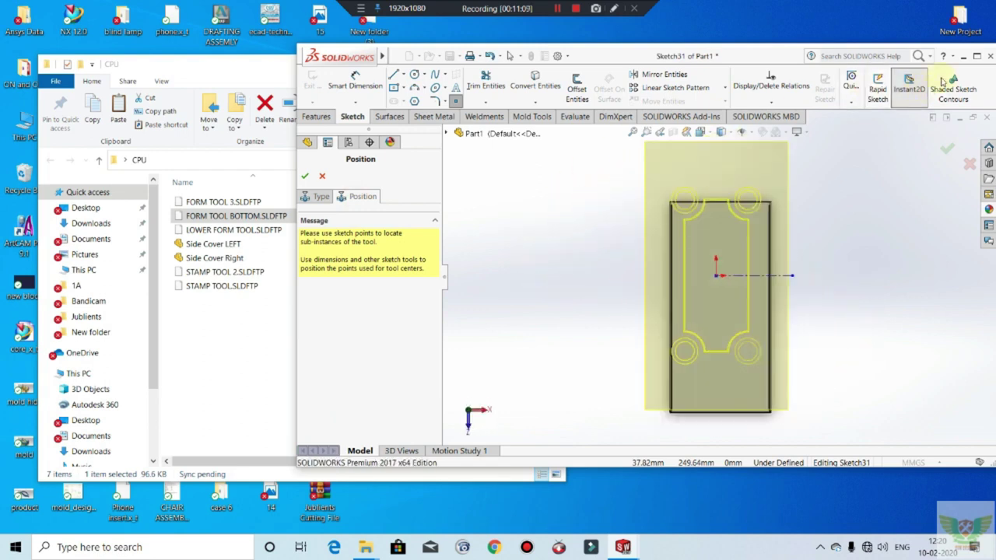
Dimension the tool centre to the plate's bottom edge, settling on 180 mm.
{"action": "left_click", "coordinate": [976, 56]}
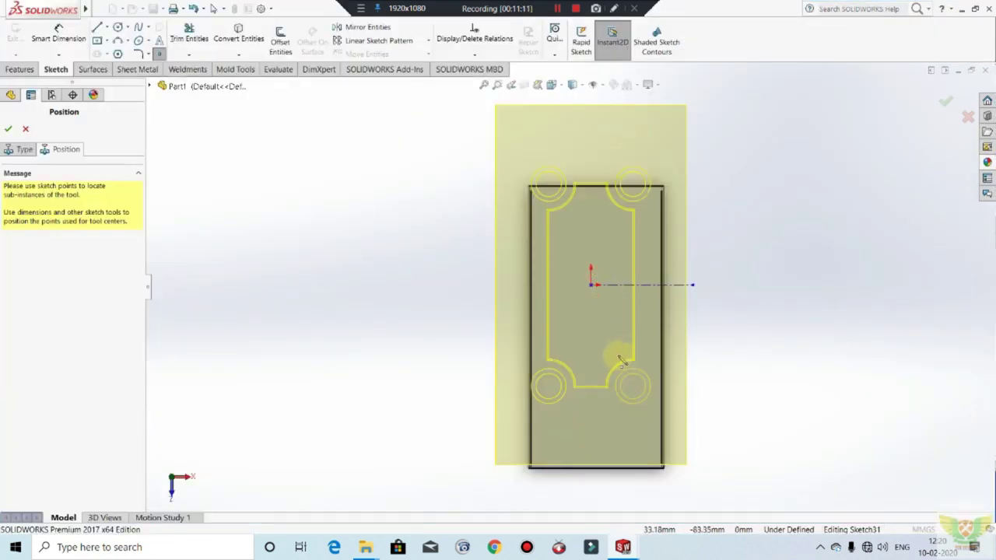
{"action": "left_click", "coordinate": [59, 35]}
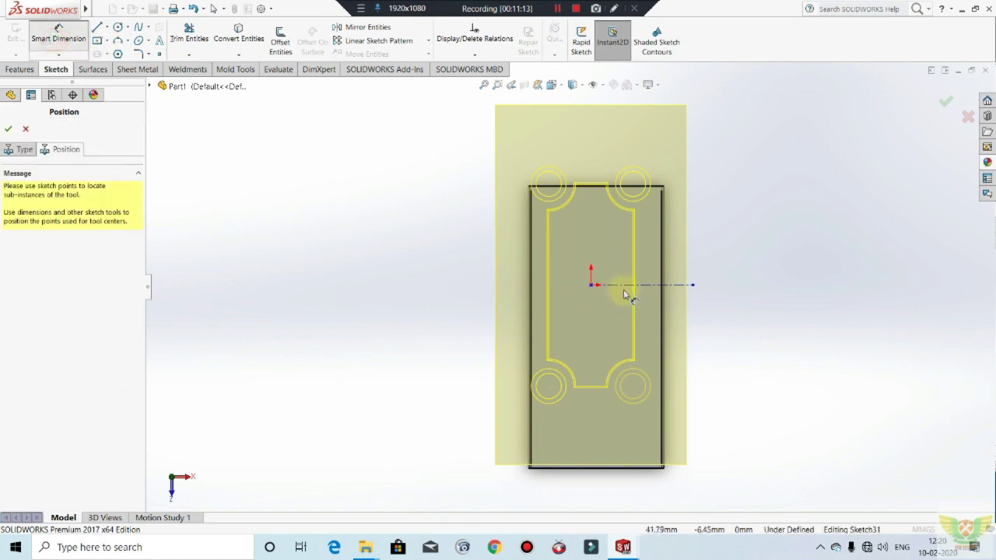
{"action": "left_click", "coordinate": [593, 286]}
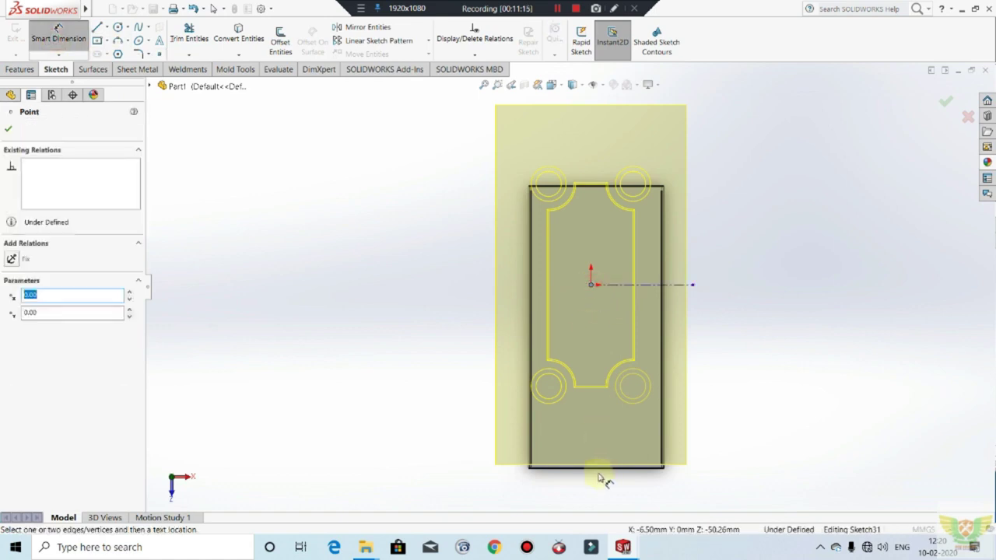
{"action": "left_click", "coordinate": [600, 470]}
{"action": "left_click", "coordinate": [732, 385]}
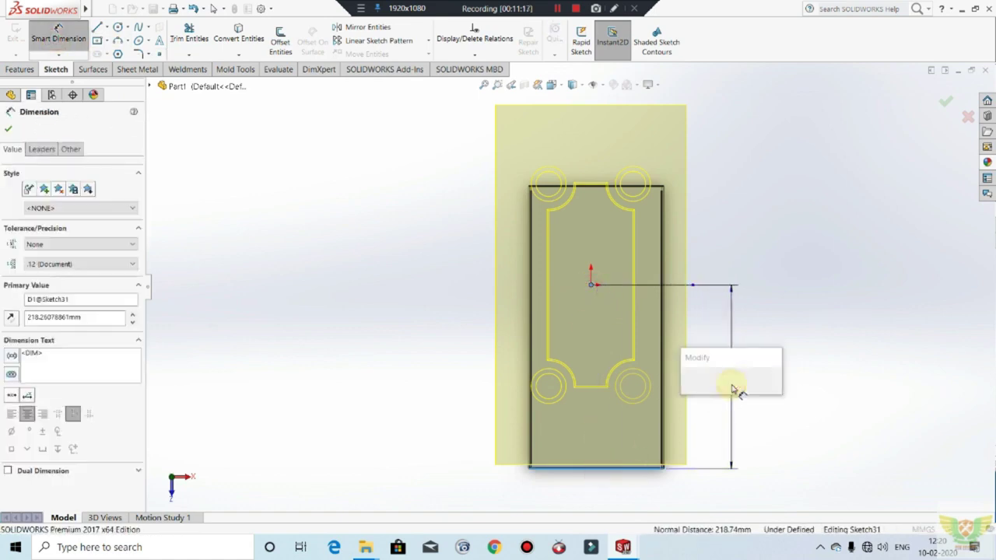
{"action": "type", "text": "200"}
{"action": "key", "text": "Return"}
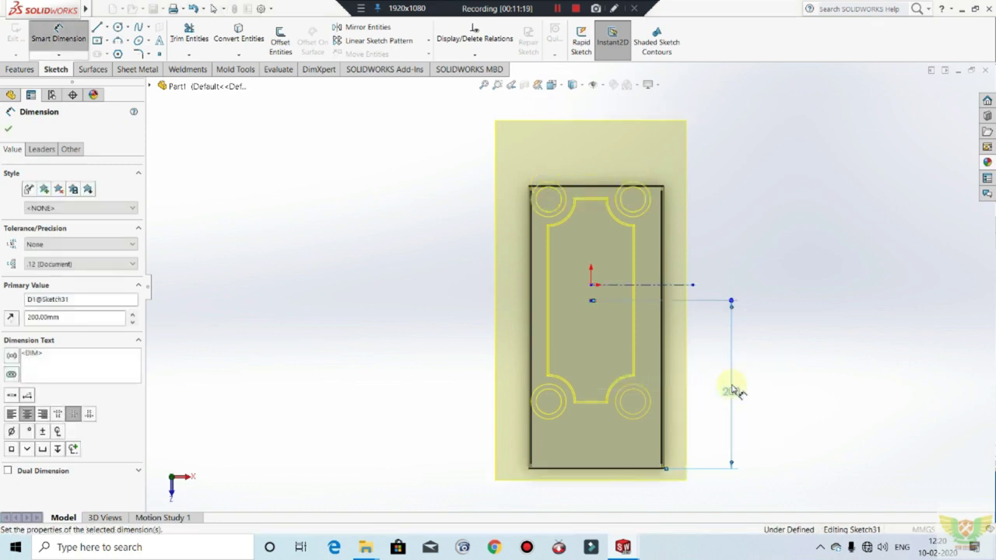
{"action": "double_click", "coordinate": [732, 393]}
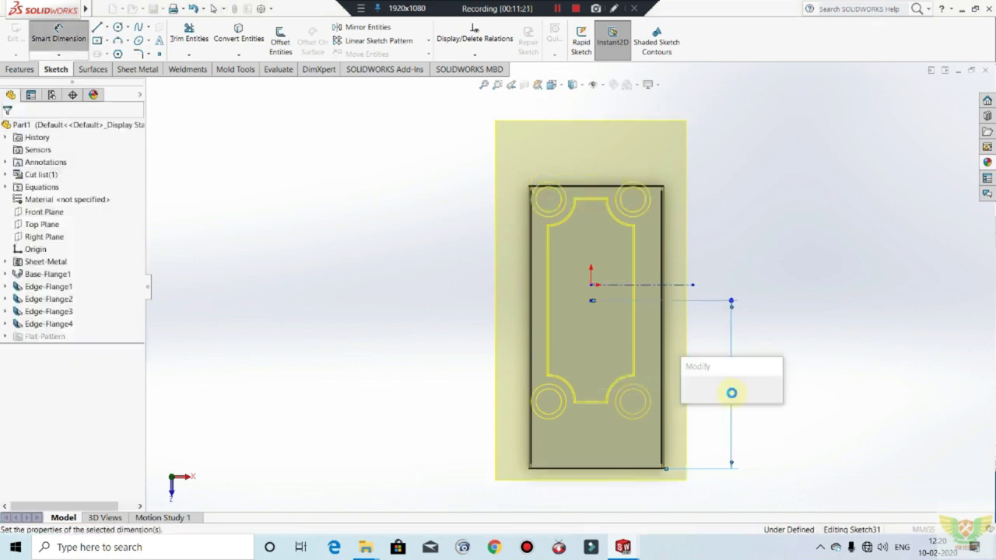
{"action": "type", "text": "180"}
{"action": "key", "text": "Return"}
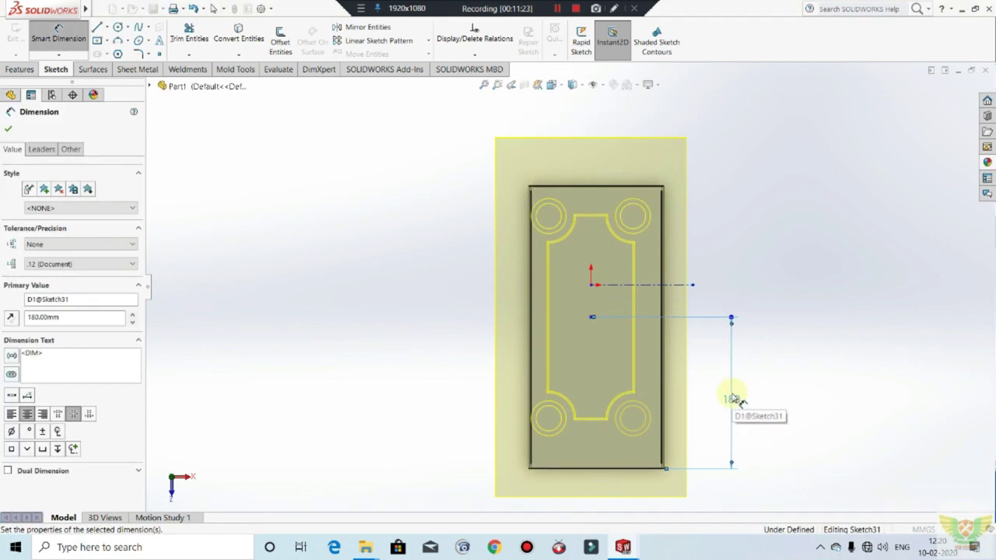
Dimension the tool centre to the right edge at 75 mm.
{"action": "left_click", "coordinate": [592, 322]}
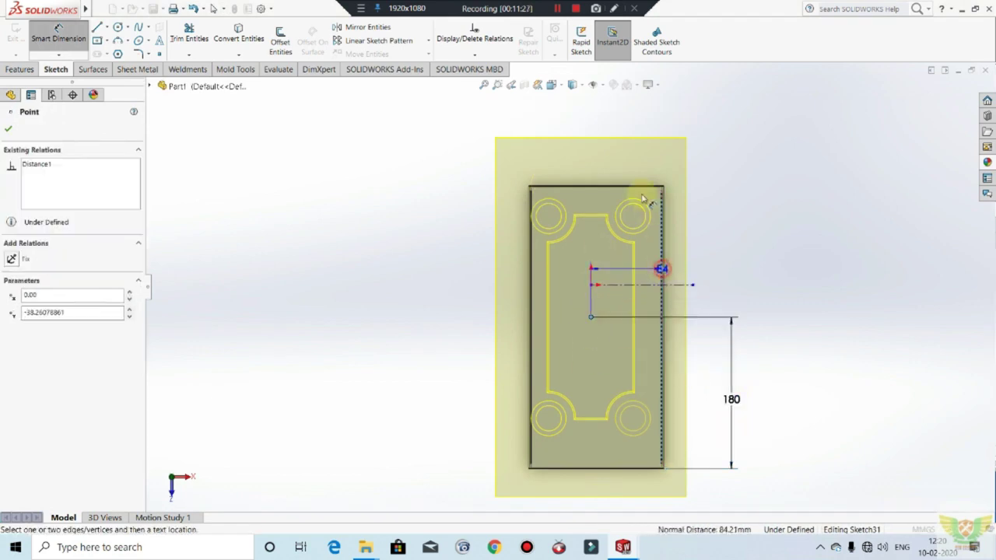
{"action": "left_click", "coordinate": [636, 124]}
{"action": "type", "text": "70"}
{"action": "key", "text": "Return"}
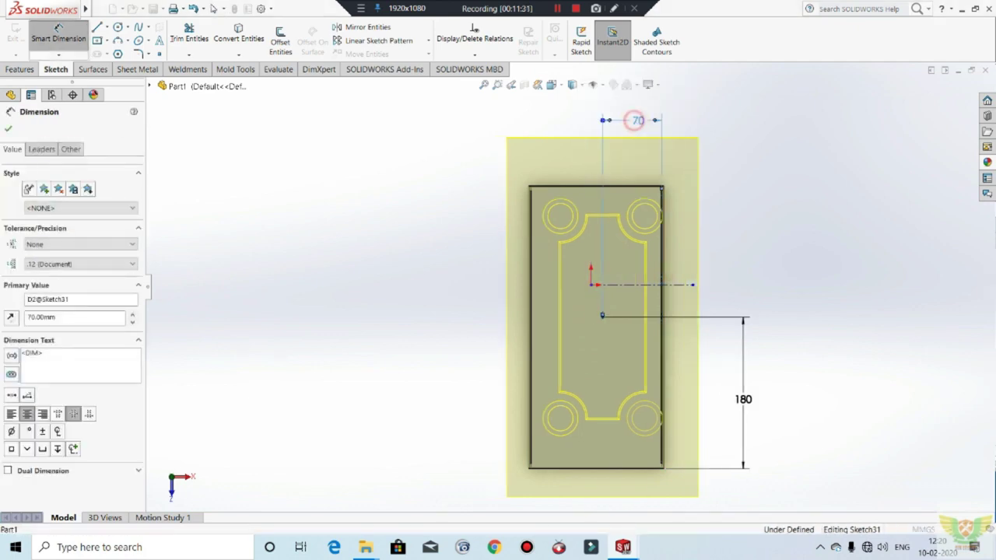
{"action": "double_click", "coordinate": [636, 120]}
{"action": "type", "text": "75"}
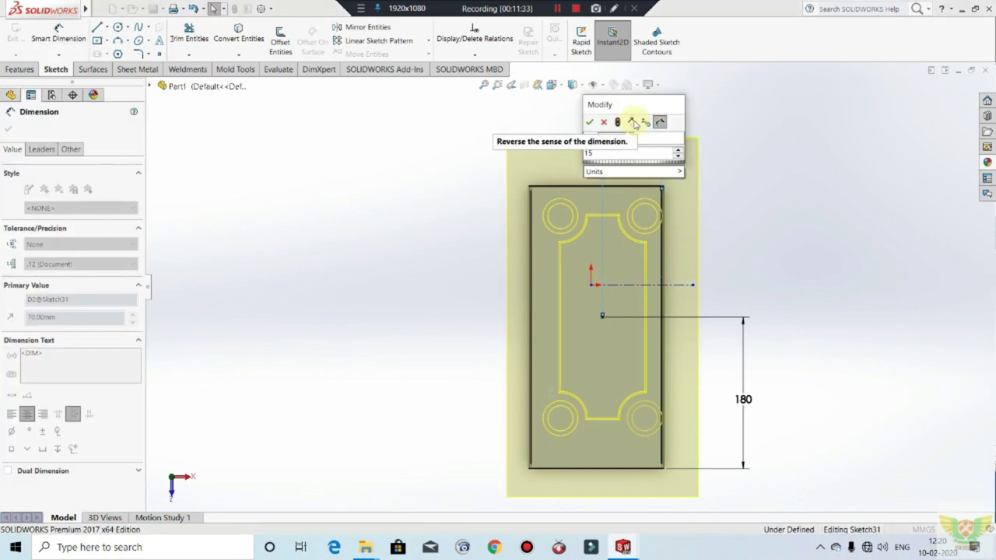
{"action": "key", "text": "Return"}
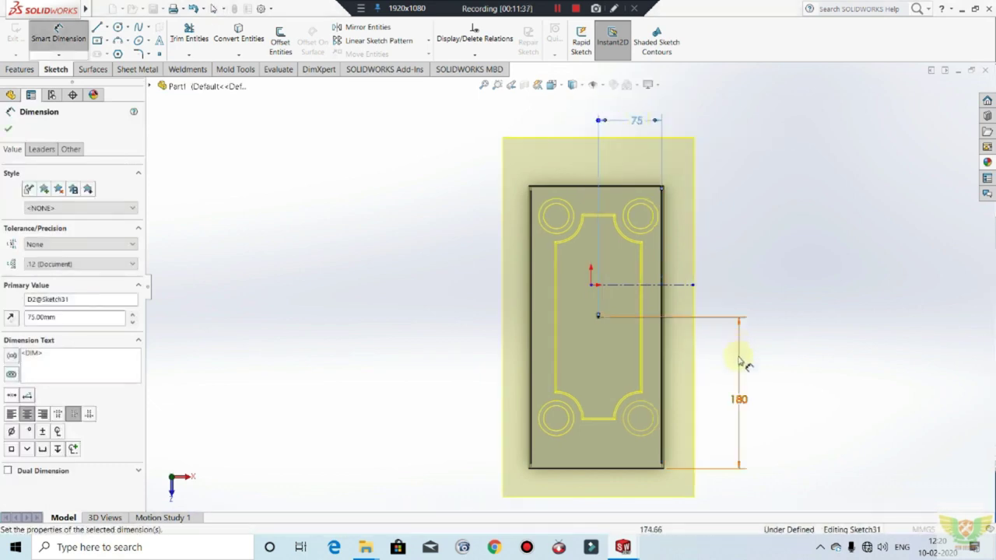
Refine the placement to 77 mm from the right edge and 172 mm from the bottom, then confirm.
{"action": "left_click", "coordinate": [739, 399]}
{"action": "double_click", "coordinate": [739, 400]}
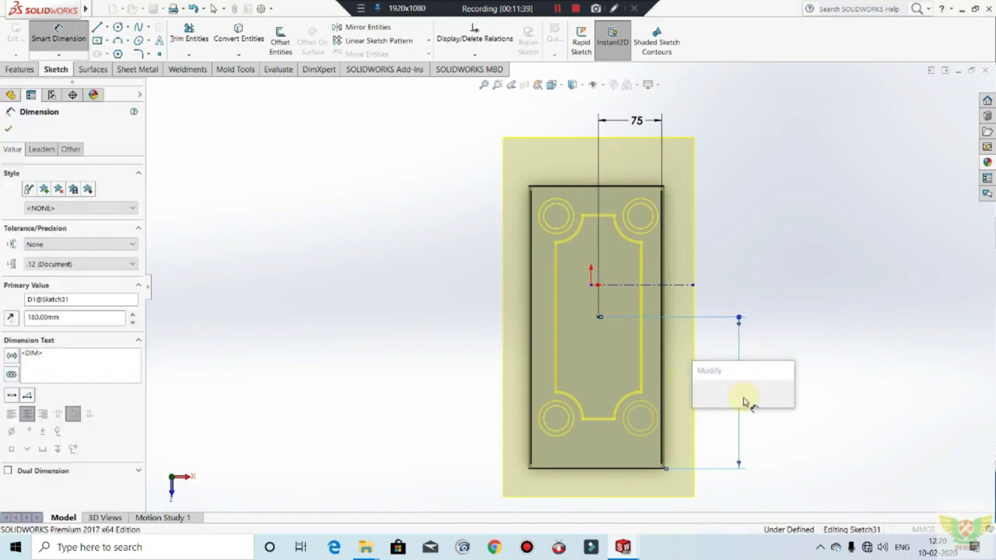
{"action": "type", "text": "175"}
{"action": "key", "text": "Return"}
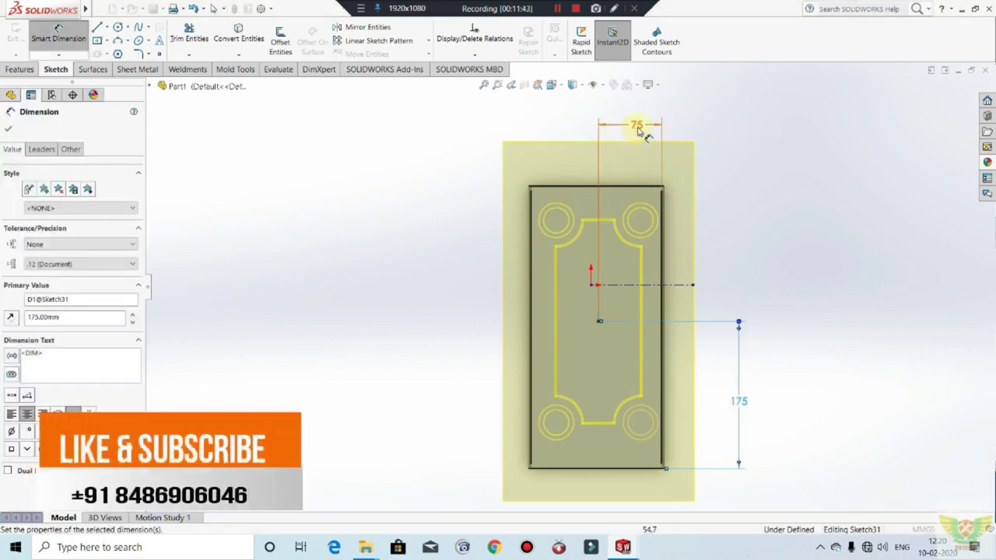
{"action": "left_click", "coordinate": [666, 192]}
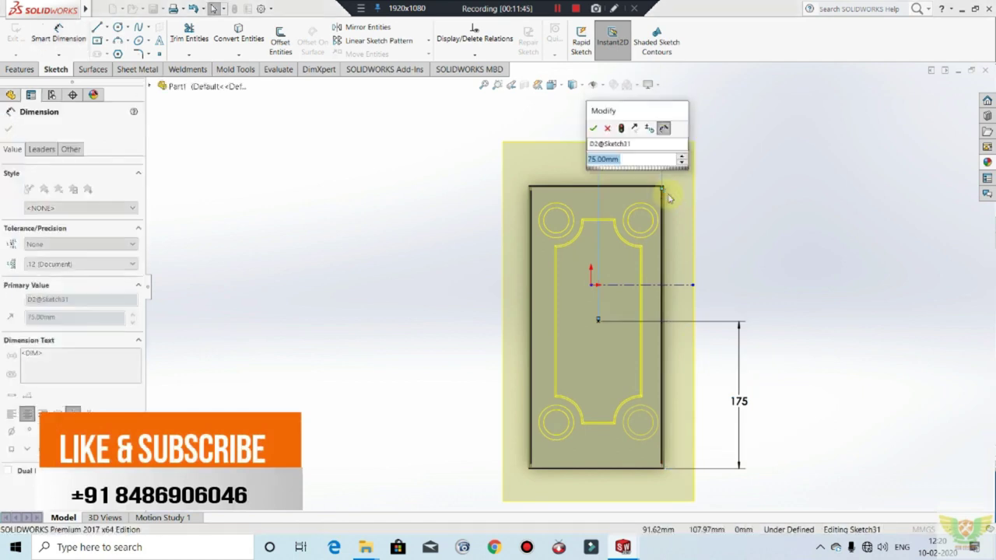
{"action": "type", "text": "77"}
{"action": "key", "text": "Return"}
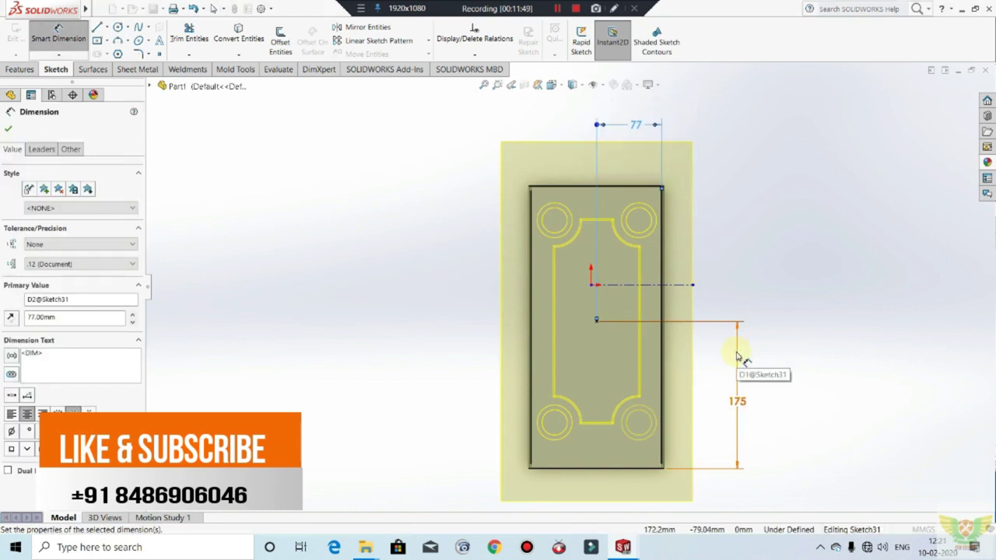
{"action": "double_click", "coordinate": [737, 402]}
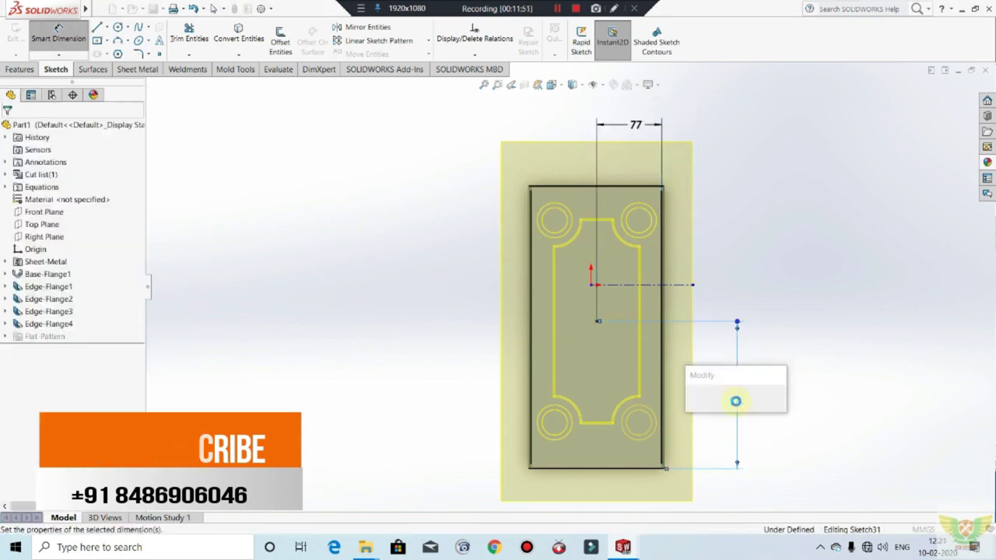
{"action": "type", "text": "172"}
{"action": "key", "text": "Return"}
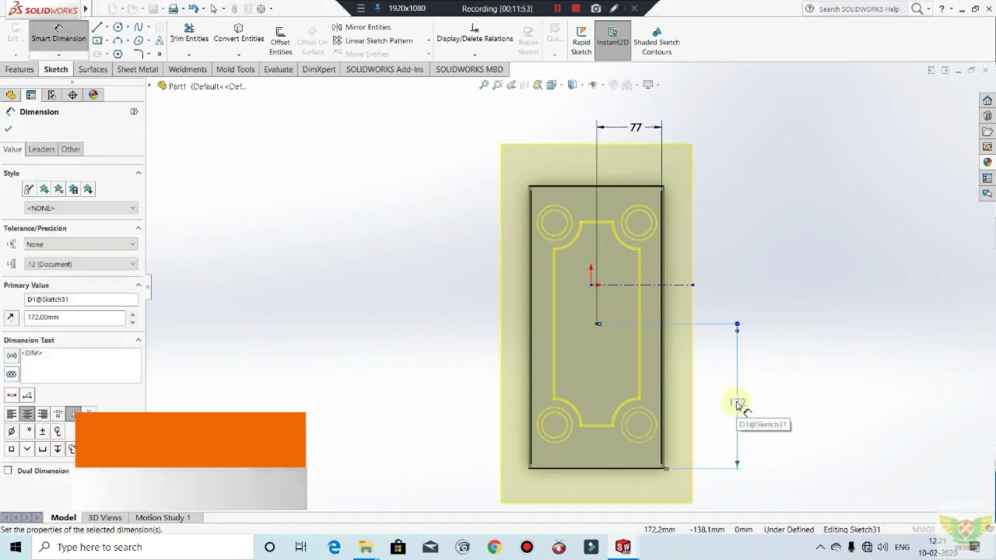
{"action": "mouse_move", "coordinate": [160, 162]}
{"action": "middle_mouse_down"}
{"action": "mouse_move", "coordinate": [467, 117]}
{"action": "mouse_move", "coordinate": [494, 164]}
{"action": "mouse_move", "coordinate": [381, 176]}
{"action": "middle_mouse_up"}
{"action": "left_click", "coordinate": [11, 129]}
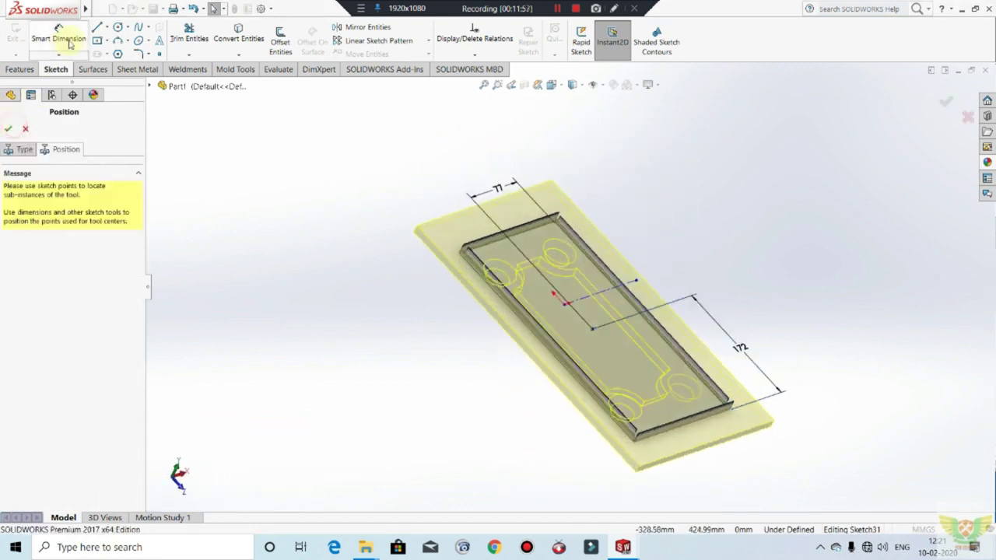
Apply the form tool and orbit the plate to inspect the recess edge-on, underneath and from above.
{"action": "left_click", "coordinate": [9, 131]}
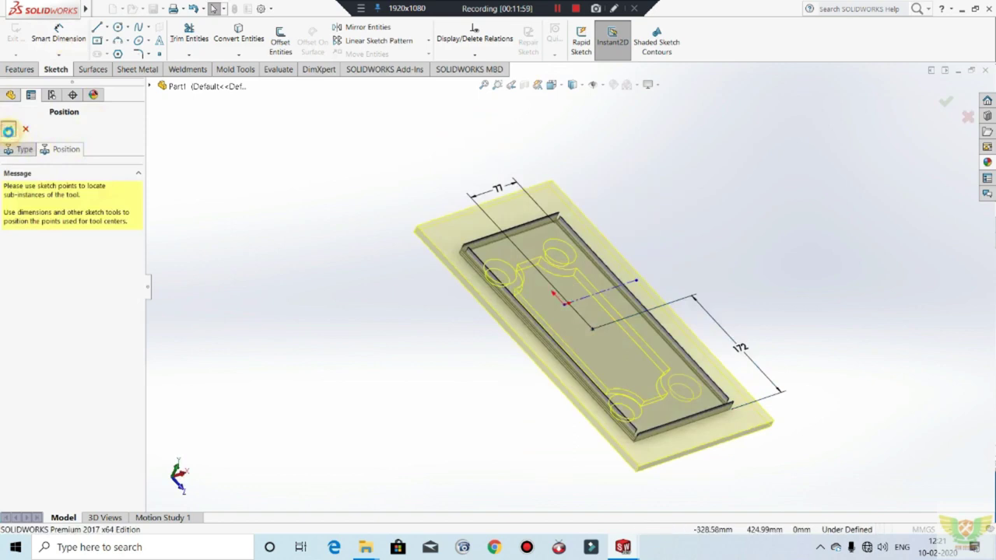
{"action": "mouse_move", "coordinate": [506, 312]}
{"action": "middle_mouse_down"}
{"action": "mouse_move", "coordinate": [545, 162]}
{"action": "mouse_move", "coordinate": [563, 225]}
{"action": "mouse_move", "coordinate": [574, 109]}
{"action": "mouse_move", "coordinate": [552, 228]}
{"action": "mouse_move", "coordinate": [522, 301]}
{"action": "mouse_move", "coordinate": [622, 329]}
{"action": "mouse_move", "coordinate": [610, 368]}
{"action": "mouse_move", "coordinate": [600, 300]}
{"action": "mouse_move", "coordinate": [632, 340]}
{"action": "mouse_move", "coordinate": [693, 149]}
{"action": "mouse_move", "coordinate": [659, 227]}
{"action": "mouse_move", "coordinate": [643, 176]}
{"action": "mouse_move", "coordinate": [640, 186]}
{"action": "middle_mouse_up"}
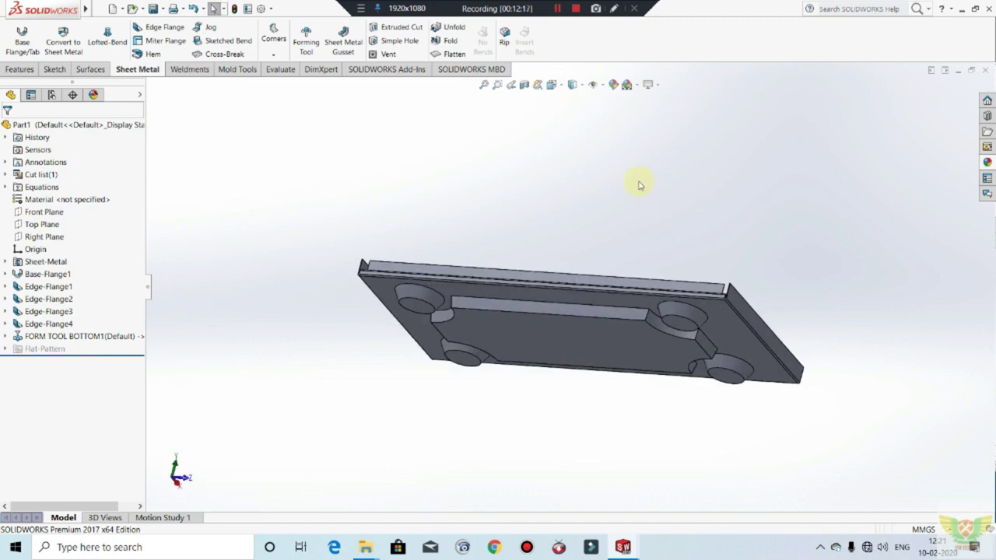
{"action": "mouse_move", "coordinate": [640, 267]}
{"action": "middle_mouse_down"}
{"action": "mouse_move", "coordinate": [663, 143]}
{"action": "mouse_move", "coordinate": [651, 438]}
{"action": "mouse_move", "coordinate": [645, 414]}
{"action": "middle_mouse_up"}
{"action": "mouse_move", "coordinate": [571, 310]}
{"action": "middle_mouse_down"}
{"action": "mouse_move", "coordinate": [572, 338]}
{"action": "mouse_move", "coordinate": [574, 300]}
{"action": "mouse_move", "coordinate": [605, 337]}
{"action": "mouse_move", "coordinate": [745, 382]}
{"action": "mouse_move", "coordinate": [692, 337]}
{"action": "middle_mouse_up"}
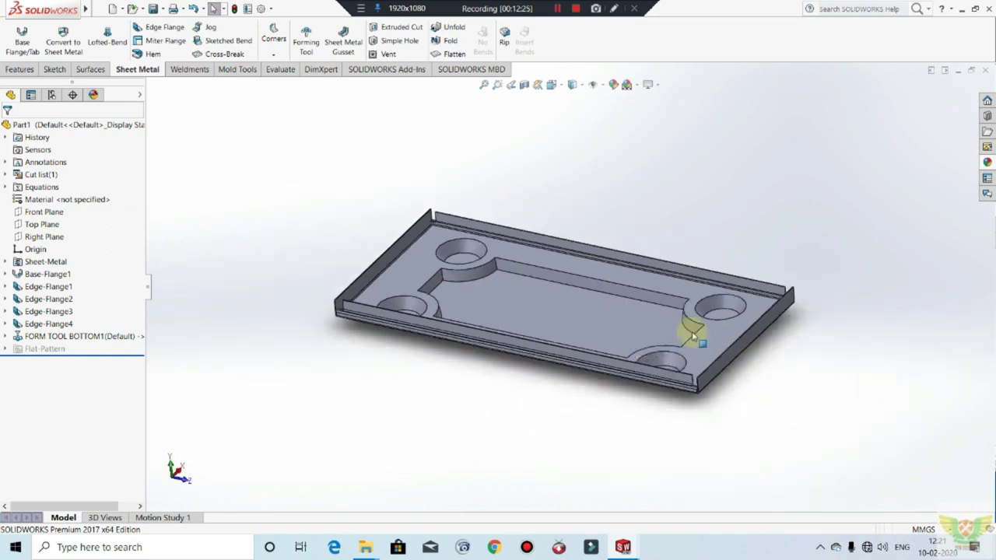
{"action": "scroll", "coordinate": [693, 336], "scroll_direction": "down", "scroll_amount": 2}
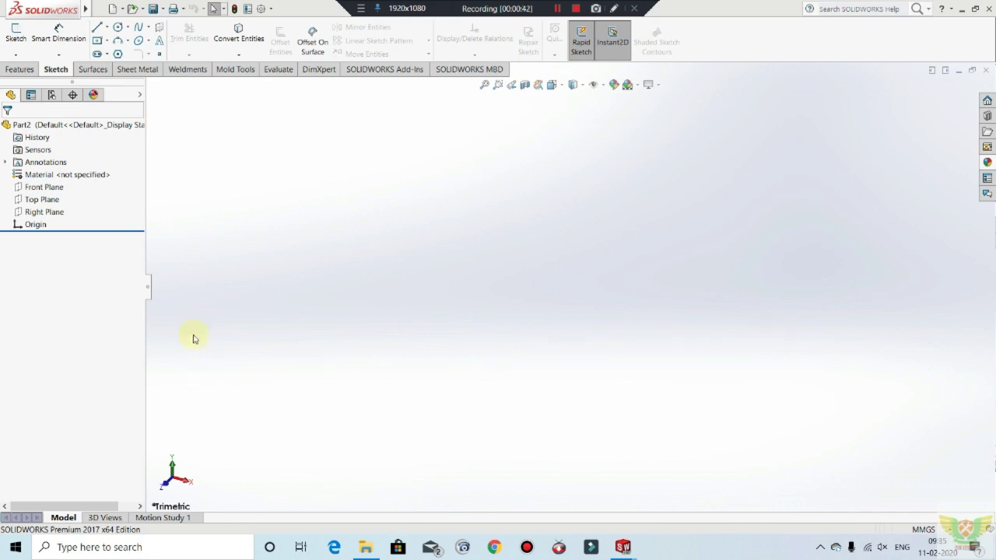
Sketch a centre rectangle at the origin on the Top Plane.
{"action": "left_click", "coordinate": [17, 38]}
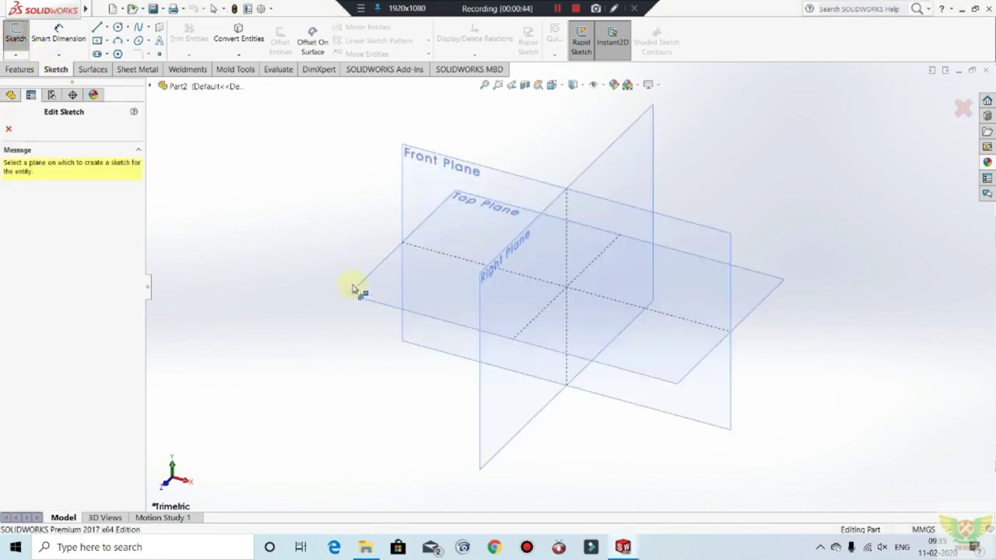
{"action": "left_click", "coordinate": [355, 289]}
{"action": "left_click", "coordinate": [97, 41]}
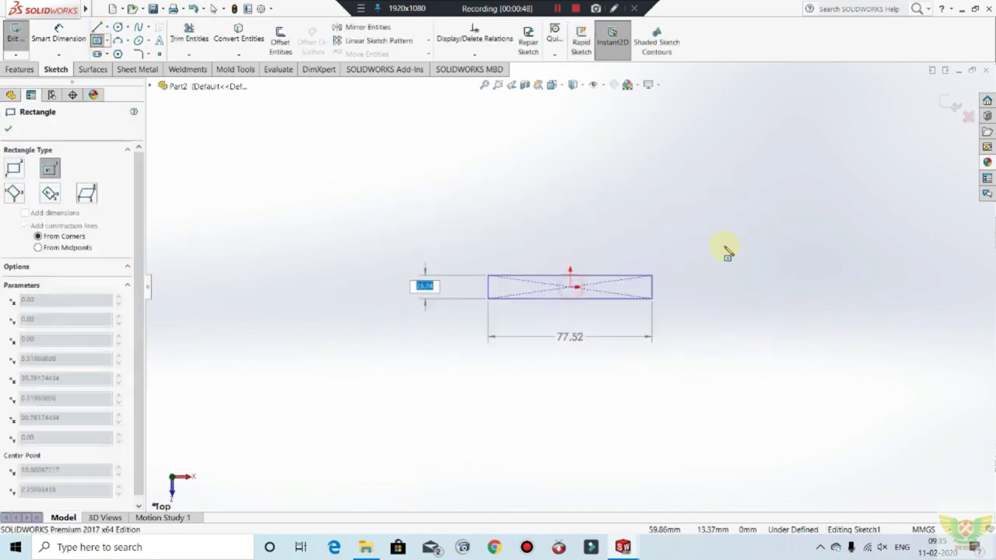
{"action": "left_click_drag", "start_coordinate": [572, 288], "coordinate": [807, 168]}
Dimension the rectangle 335 mm wide by 330 mm high and fit it in view.
{"action": "left_click", "coordinate": [45, 33]}
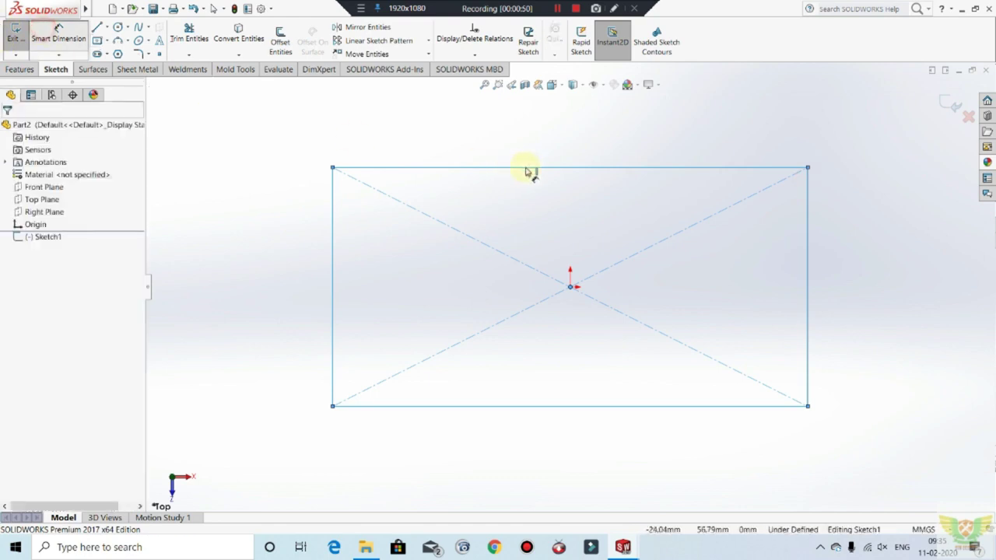
{"action": "left_click", "coordinate": [531, 166]}
{"action": "left_click", "coordinate": [539, 126]}
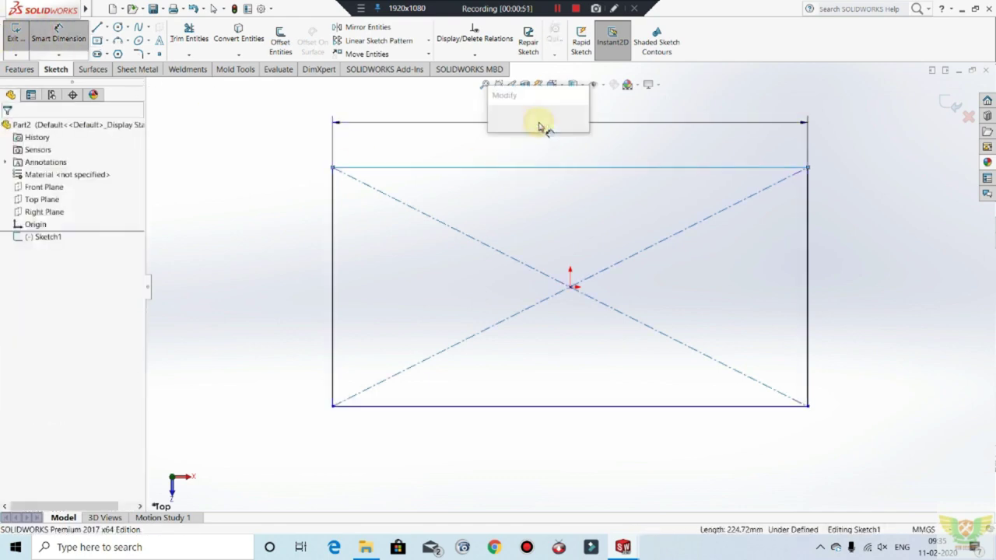
{"action": "type", "text": "33"}
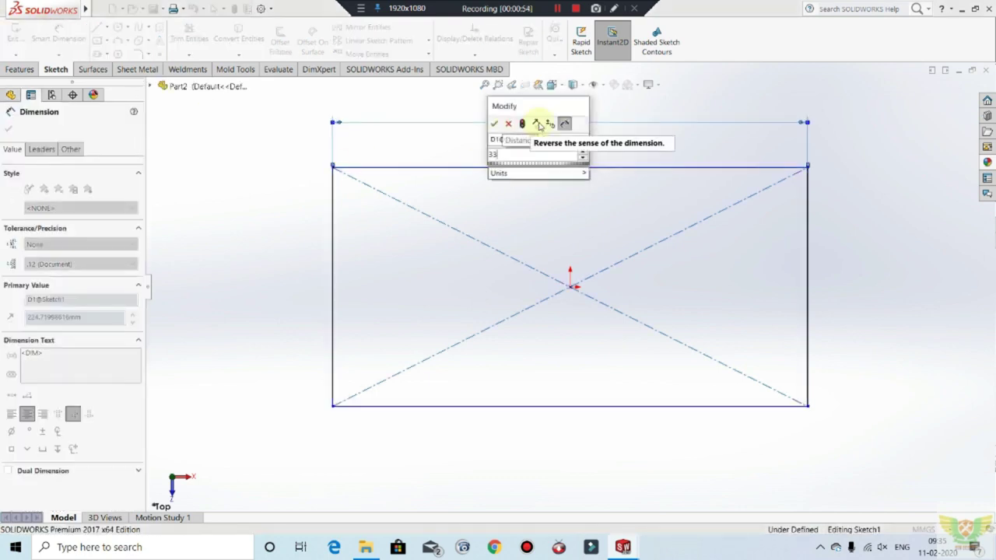
{"action": "type", "text": ".5"}
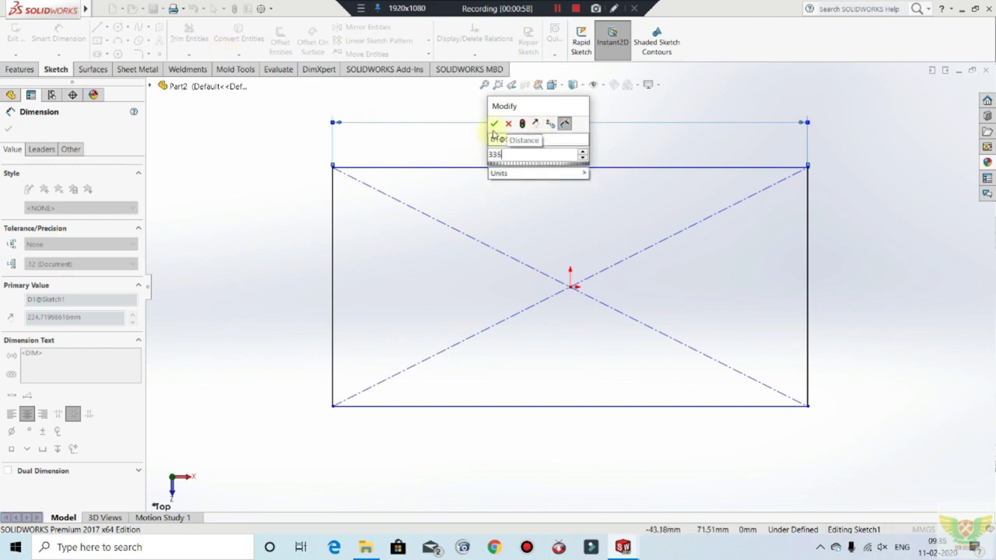
{"action": "left_click", "coordinate": [493, 124]}
{"action": "left_click", "coordinate": [335, 283]}
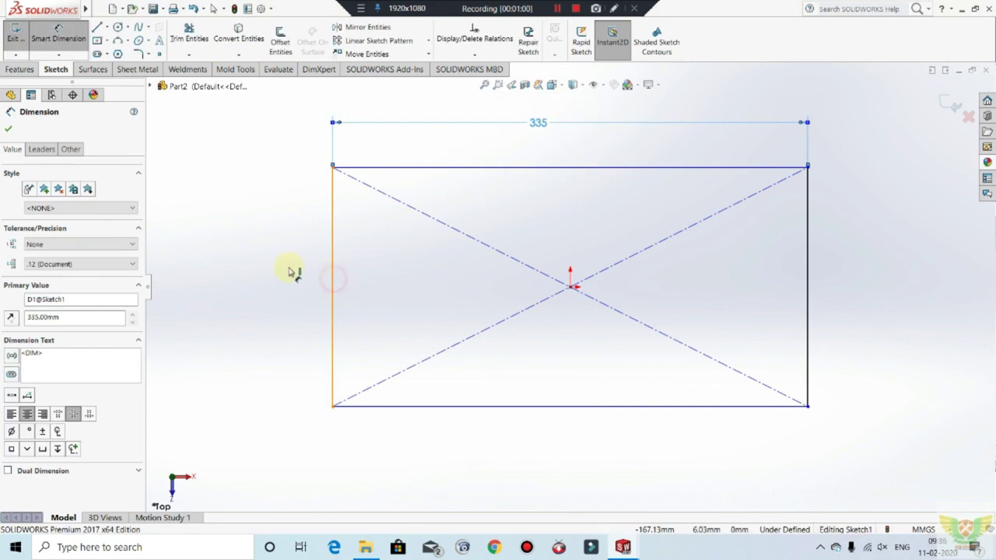
{"action": "left_click", "coordinate": [281, 273]}
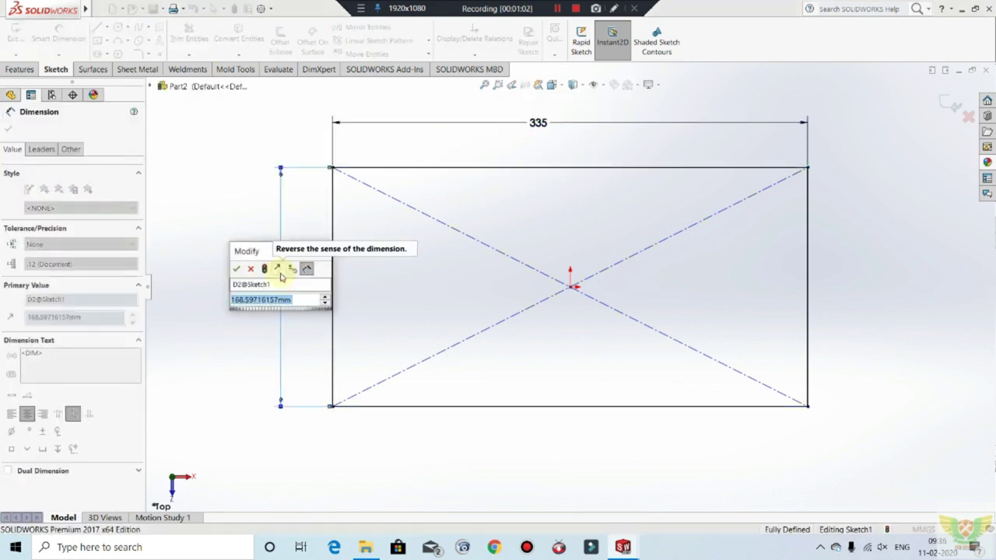
{"action": "type", "text": "330"}
{"action": "key", "text": "Return"}
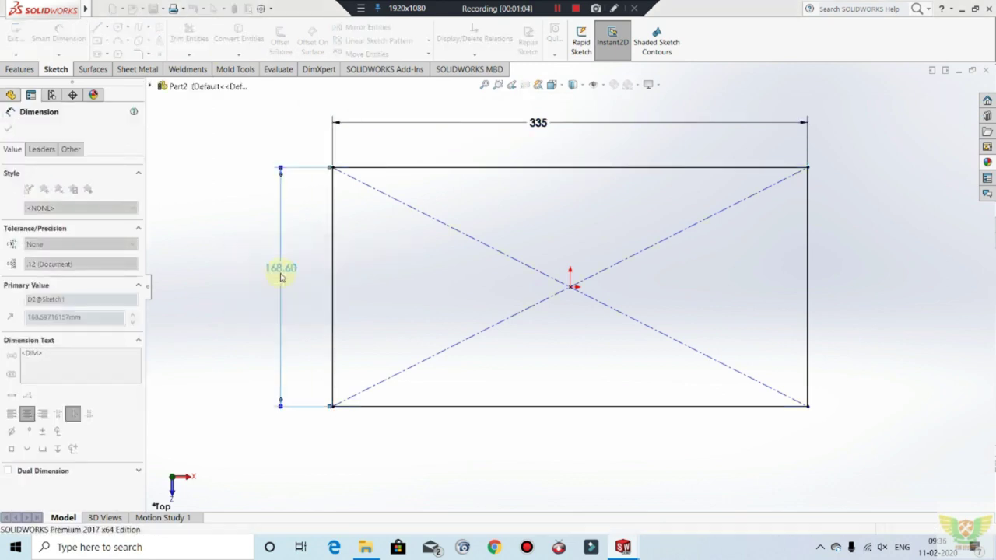
{"action": "key", "text": "f"}
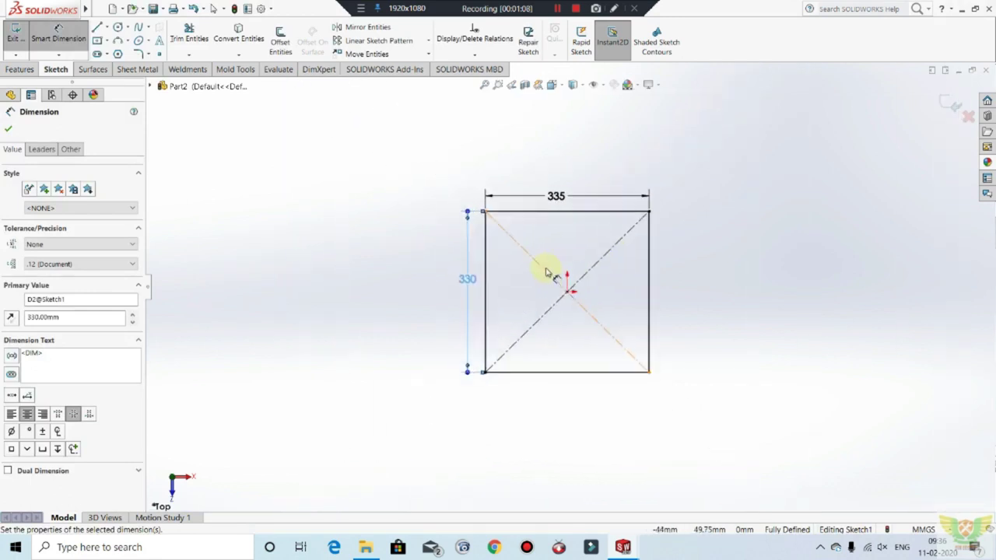
{"action": "key", "text": "Escape"}
{"action": "scroll", "coordinate": [665, 183], "scroll_direction": "down", "scroll_amount": 2}
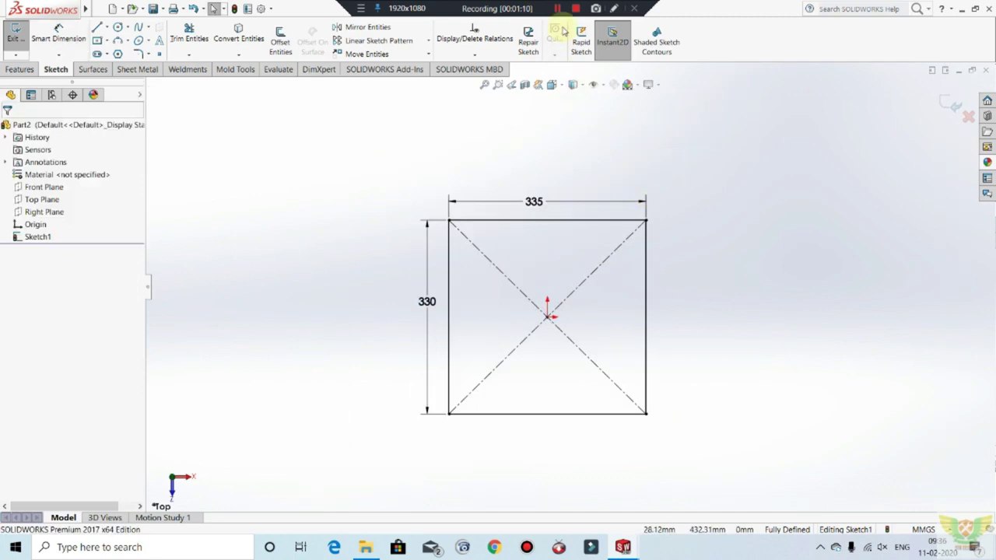
Draw an inner centre rectangle anchored at the sketch origin.
{"action": "scroll", "coordinate": [574, 299], "scroll_direction": "down", "scroll_amount": 2}
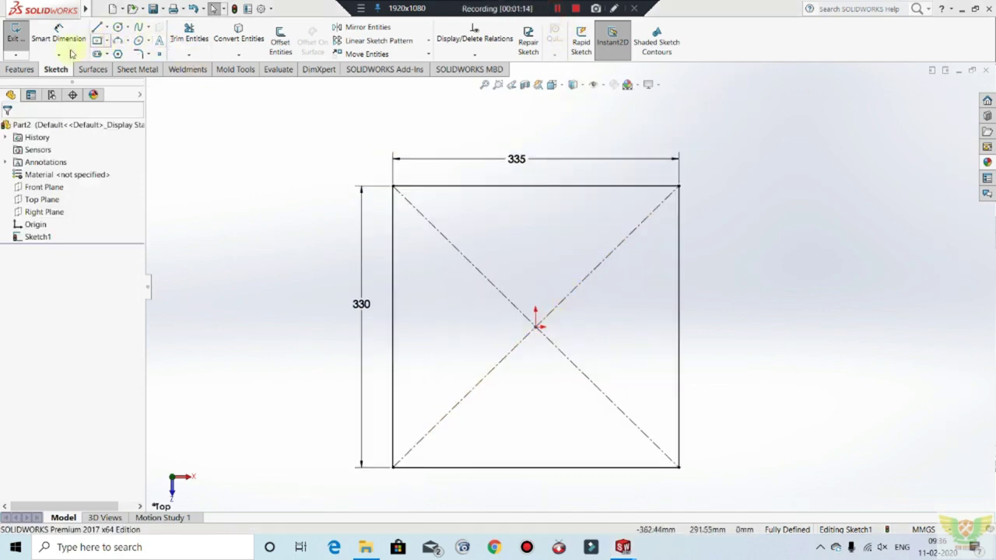
{"action": "left_click", "coordinate": [95, 40]}
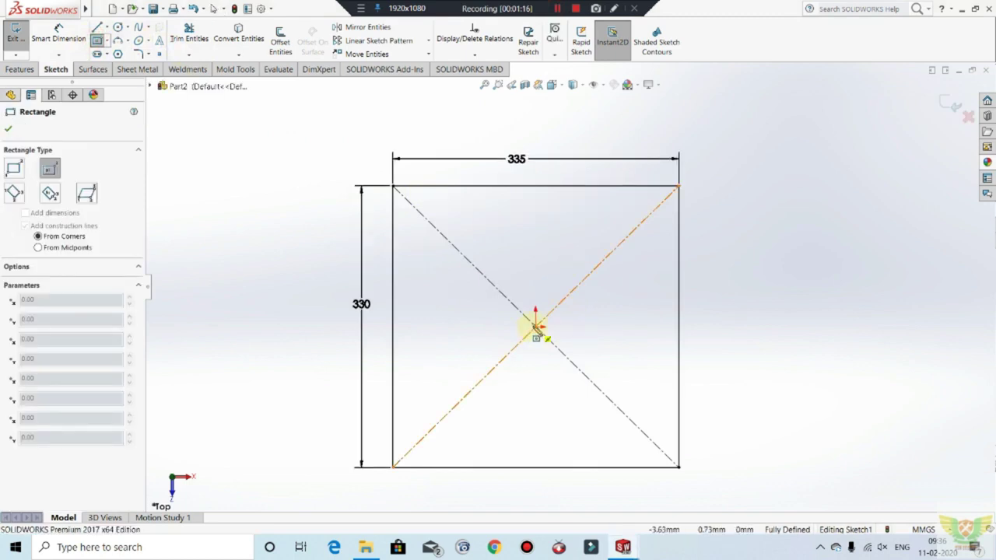
{"action": "left_click", "coordinate": [536, 327]}
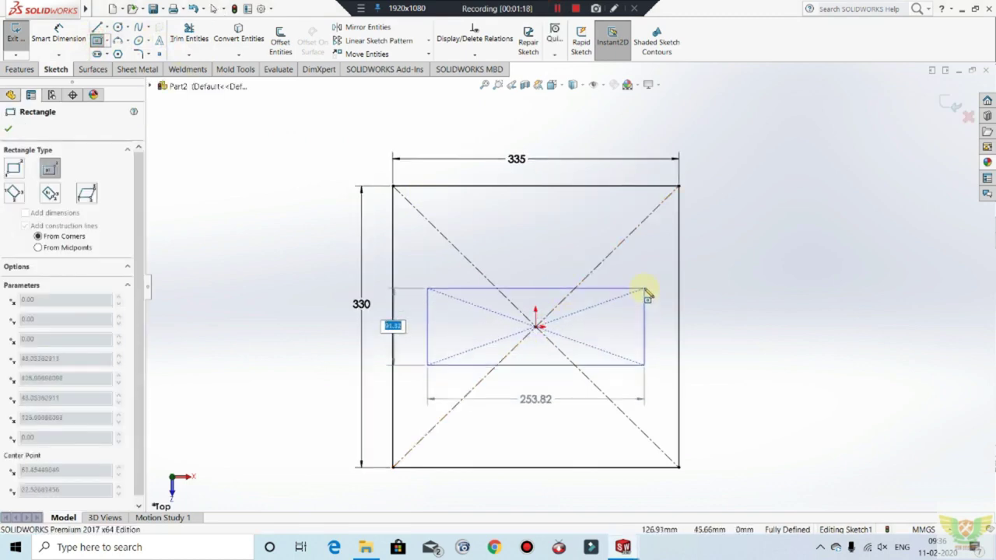
{"action": "left_click", "coordinate": [645, 289]}
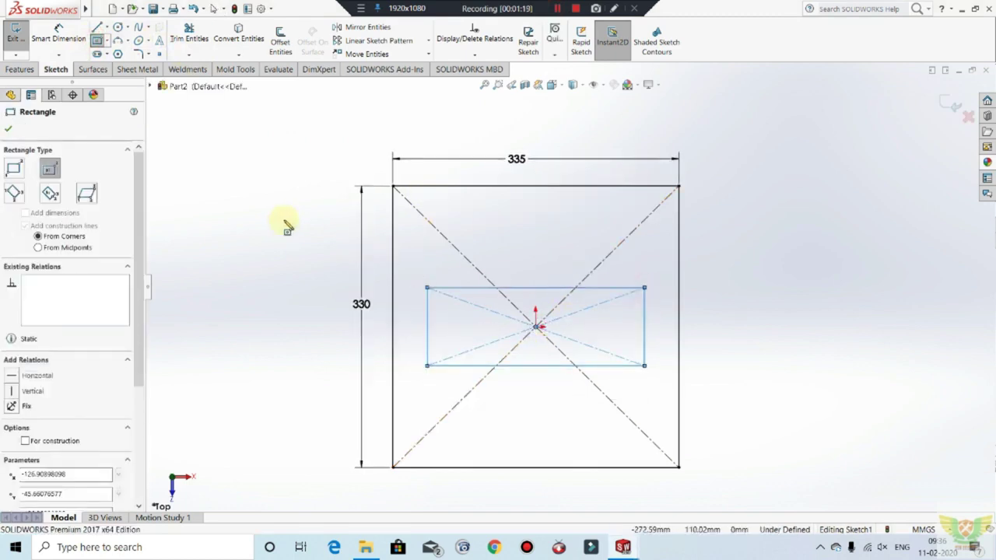
Dimension the inner rectangle 250 wide by 90 high.
{"action": "left_click", "coordinate": [61, 35]}
{"action": "left_click", "coordinate": [528, 287]}
{"action": "left_click", "coordinate": [537, 260]}
{"action": "type", "text": "5"}
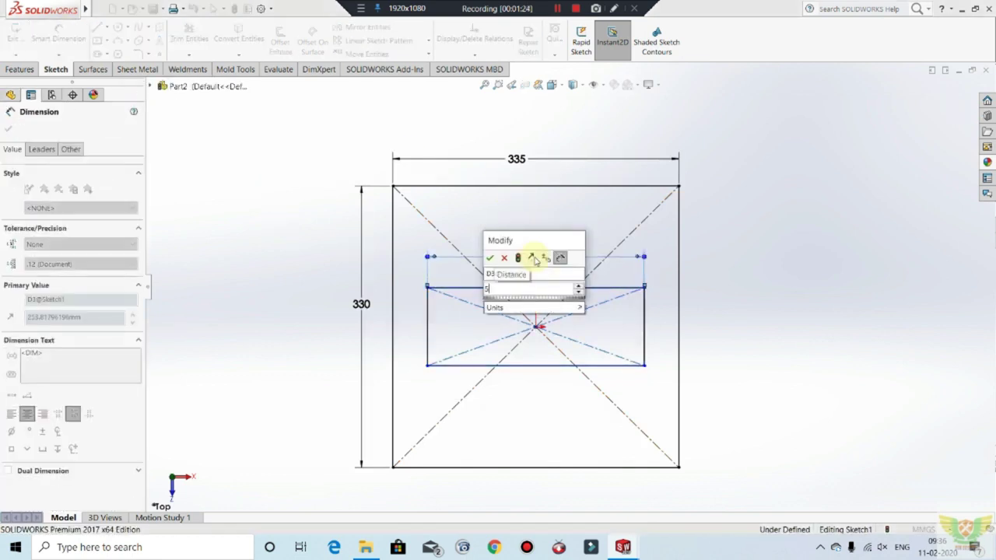
{"action": "type", "text": "=250"}
{"action": "key", "text": "Return"}
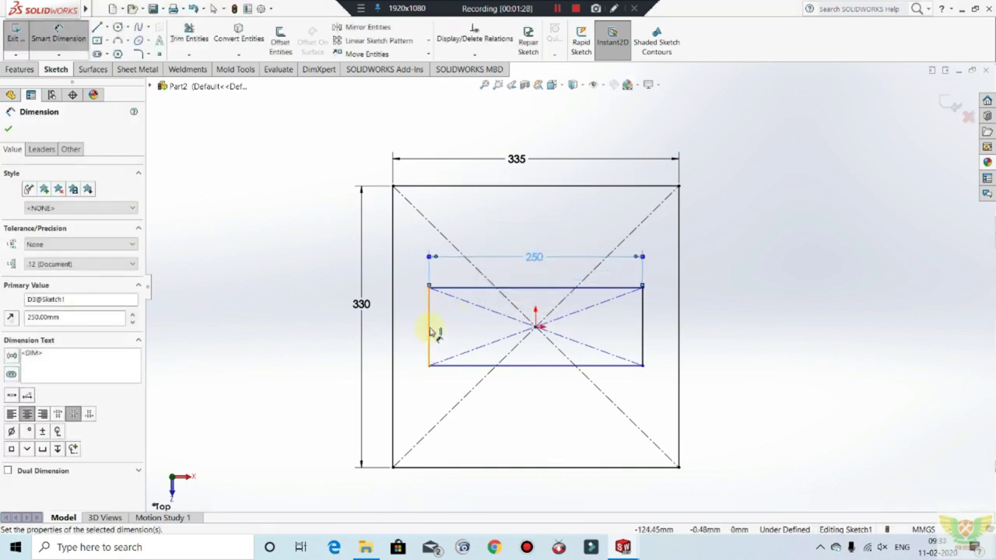
{"action": "left_click", "coordinate": [429, 332]}
{"action": "left_click", "coordinate": [416, 321]}
{"action": "type", "text": "90"}
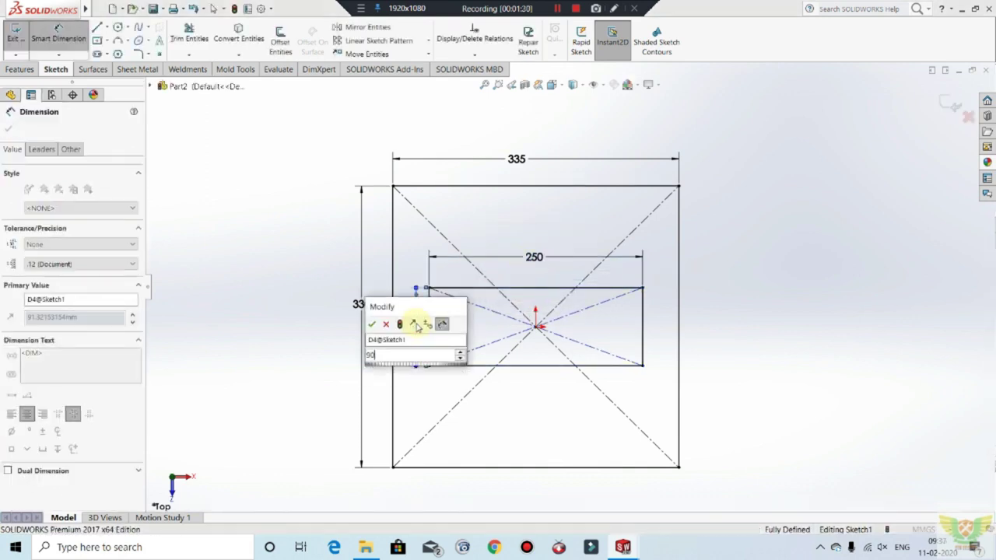
{"action": "key", "text": "Return"}
{"action": "key", "text": "Escape"}
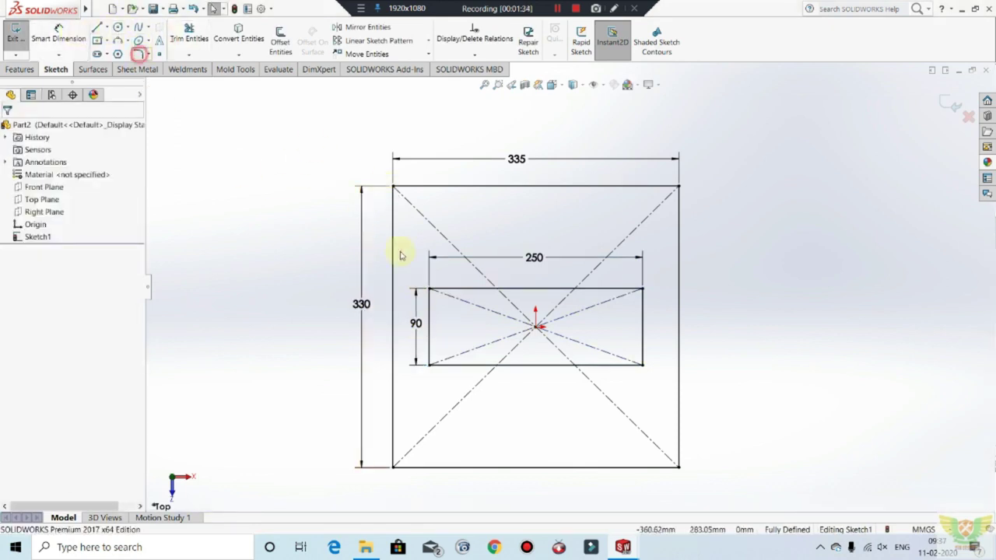
Round all four inner rectangle corners with 10 mm sketch fillets.
{"action": "left_click", "coordinate": [454, 289]}
{"action": "left_click", "coordinate": [429, 311]}
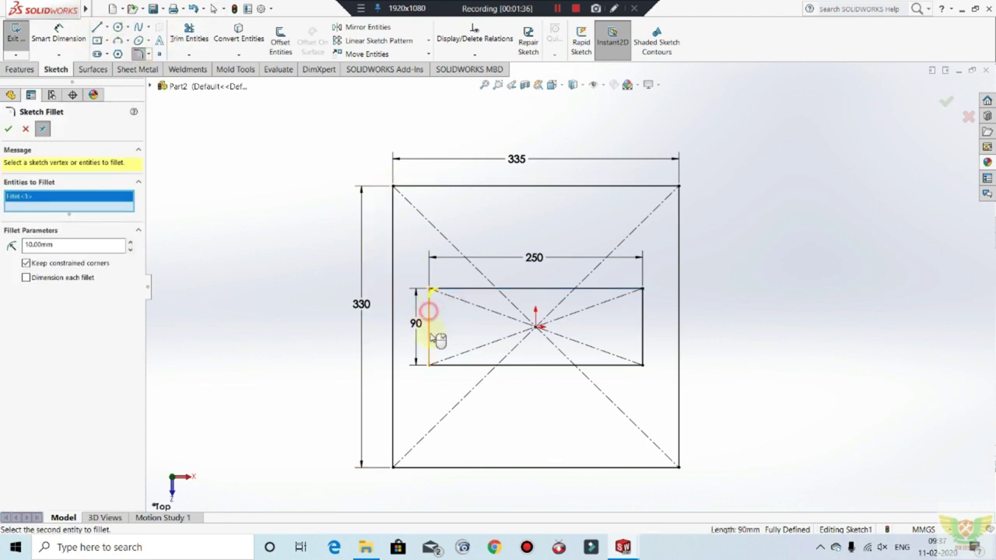
{"action": "left_click", "coordinate": [436, 363]}
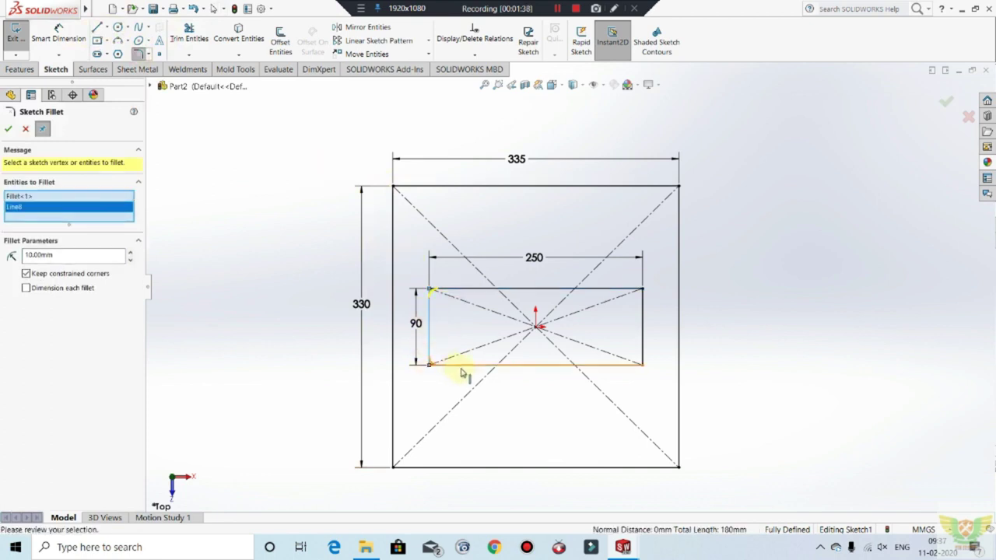
{"action": "left_click", "coordinate": [633, 365]}
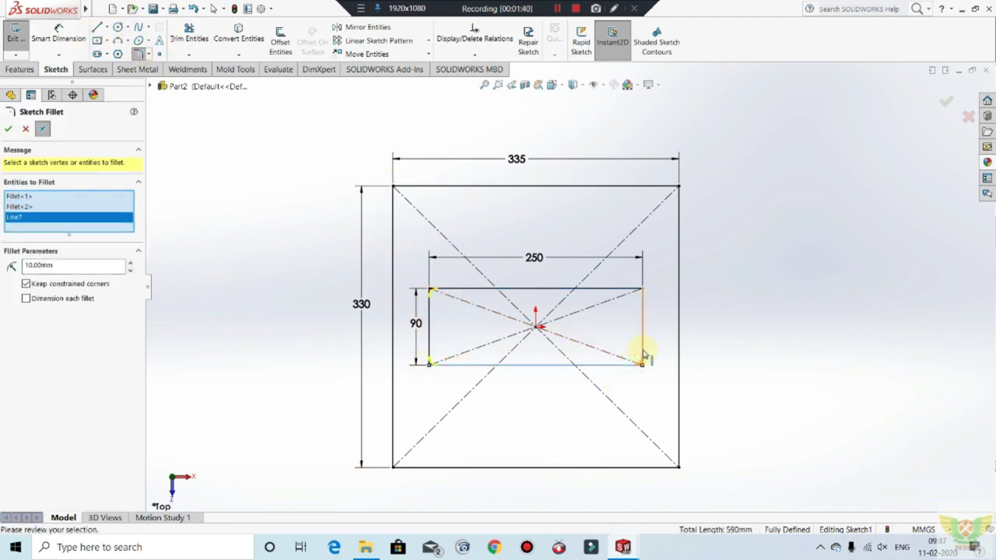
{"action": "left_click", "coordinate": [627, 290]}
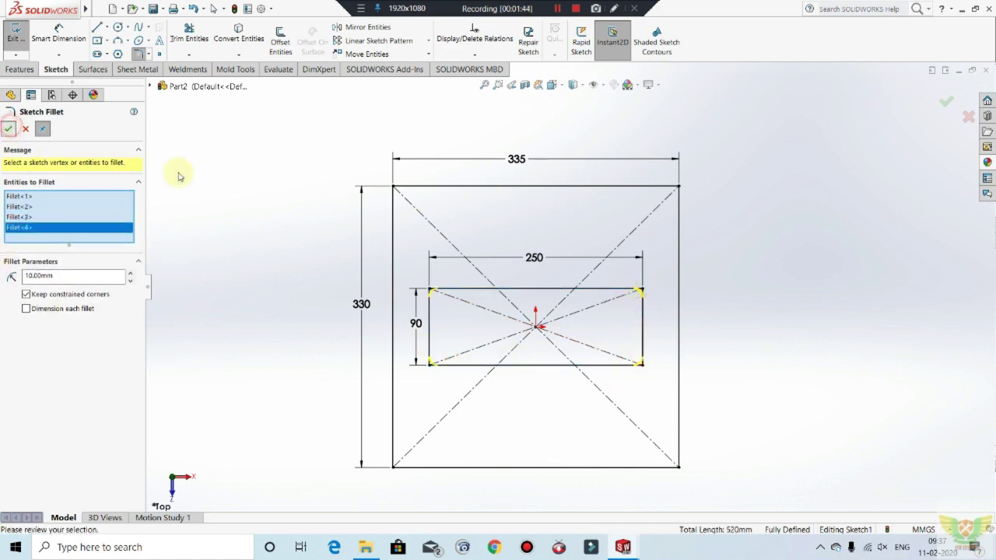
{"action": "scroll", "coordinate": [469, 232], "scroll_direction": "down", "scroll_amount": 1}
{"action": "scroll", "coordinate": [509, 244], "scroll_direction": "down", "scroll_amount": 1}
{"action": "scroll", "coordinate": [464, 207], "scroll_direction": "down", "scroll_amount": 1}
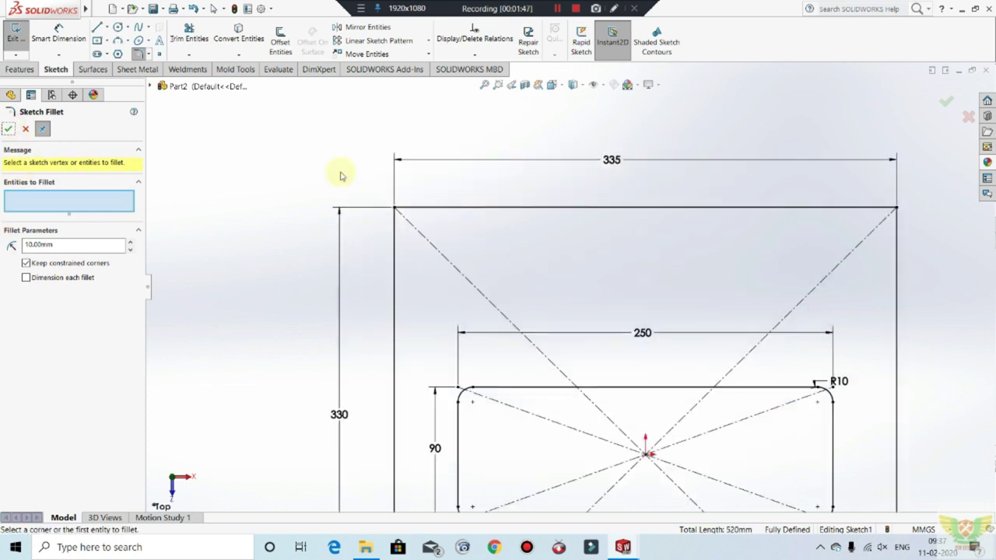
Draw a small rectangle near the plate's upper left and set its width to 50 mm.
{"action": "left_click", "coordinate": [96, 39]}
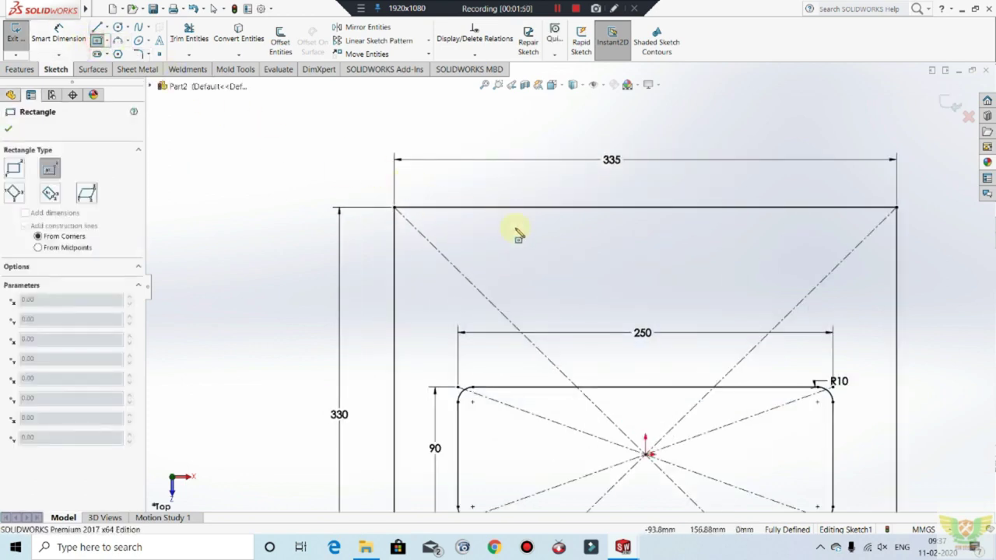
{"action": "left_click", "coordinate": [469, 262]}
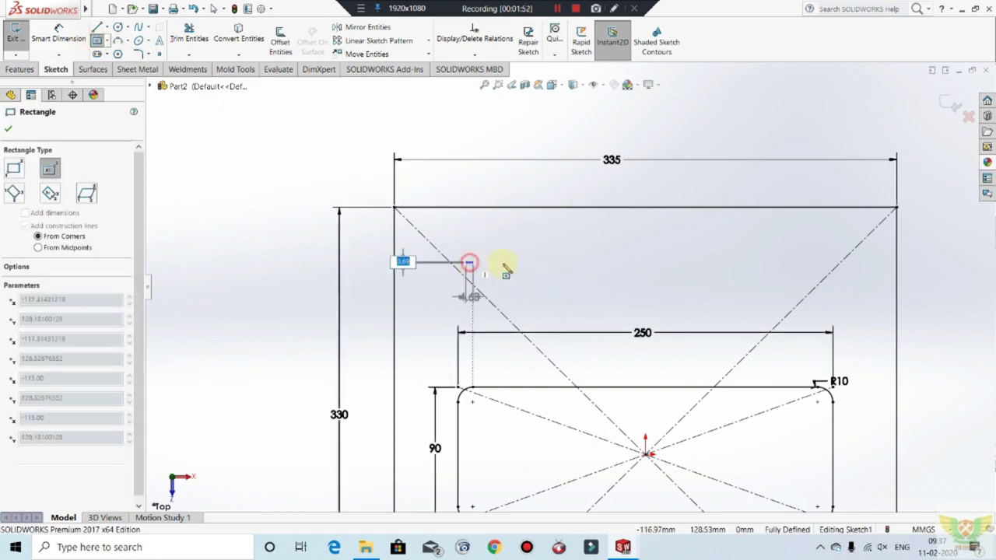
{"action": "left_click", "coordinate": [516, 271]}
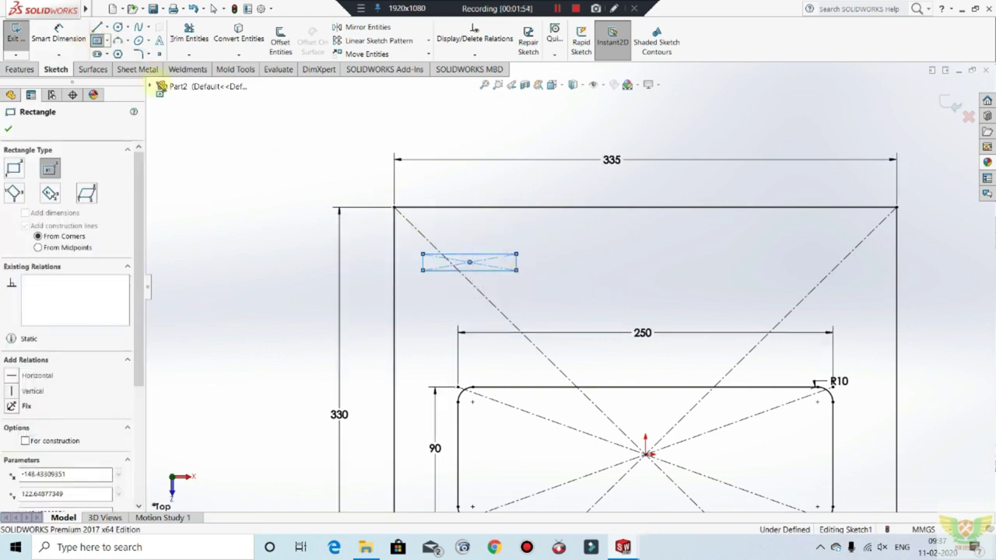
{"action": "key", "text": "Escape"}
{"action": "left_click", "coordinate": [77, 37]}
{"action": "left_click", "coordinate": [478, 271]}
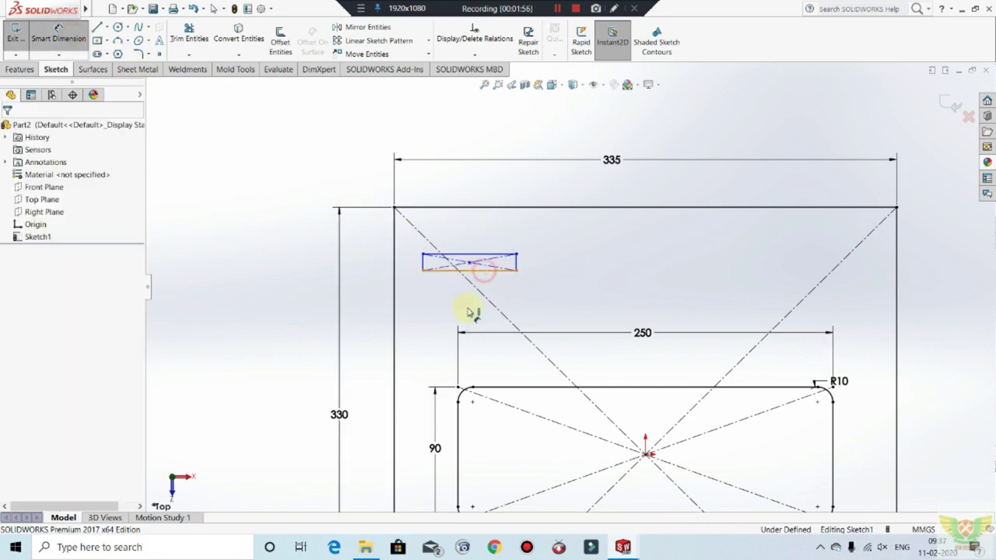
{"action": "left_click", "coordinate": [470, 300]}
{"action": "type", "text": "50"}
{"action": "key", "text": "Return"}
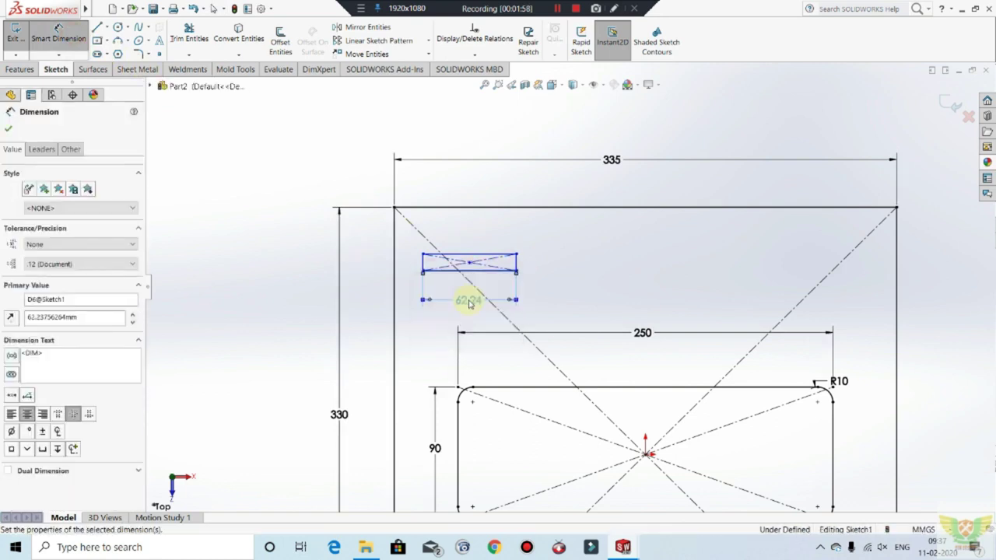
{"action": "key", "text": "Escape"}
Set the small rectangle's height to 10 mm.
{"action": "scroll", "coordinate": [448, 265], "scroll_direction": "down", "scroll_amount": 2}
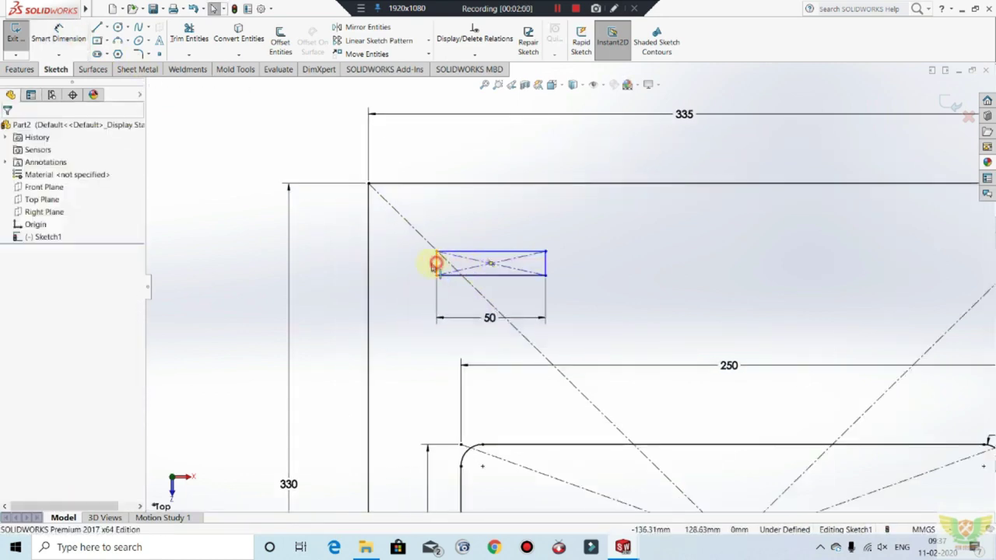
{"action": "left_click", "coordinate": [437, 263]}
{"action": "left_click", "coordinate": [58, 39]}
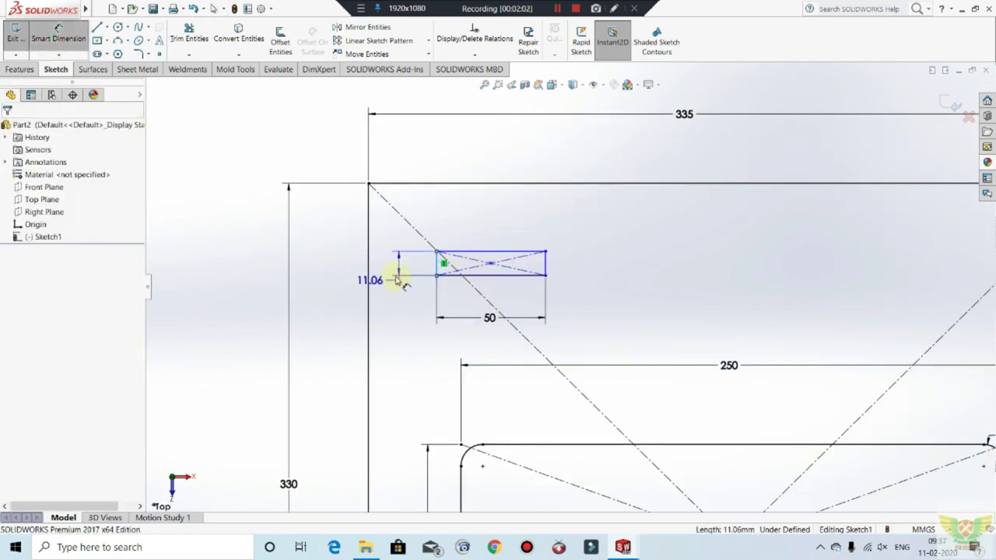
{"action": "left_click", "coordinate": [403, 263]}
{"action": "type", "text": "10"}
{"action": "key", "text": "Return"}
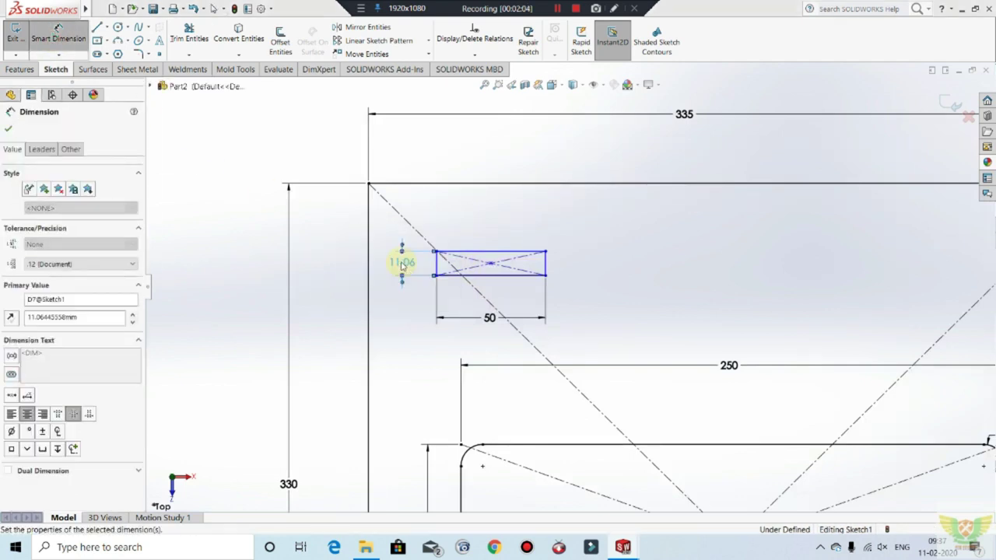
{"action": "key", "text": "Escape"}
Round all four corners of the 50 × 10 rectangle with R2 sketch fillets.
{"action": "left_click", "coordinate": [137, 54]}
{"action": "scroll", "coordinate": [567, 251], "scroll_direction": "down", "scroll_amount": 2}
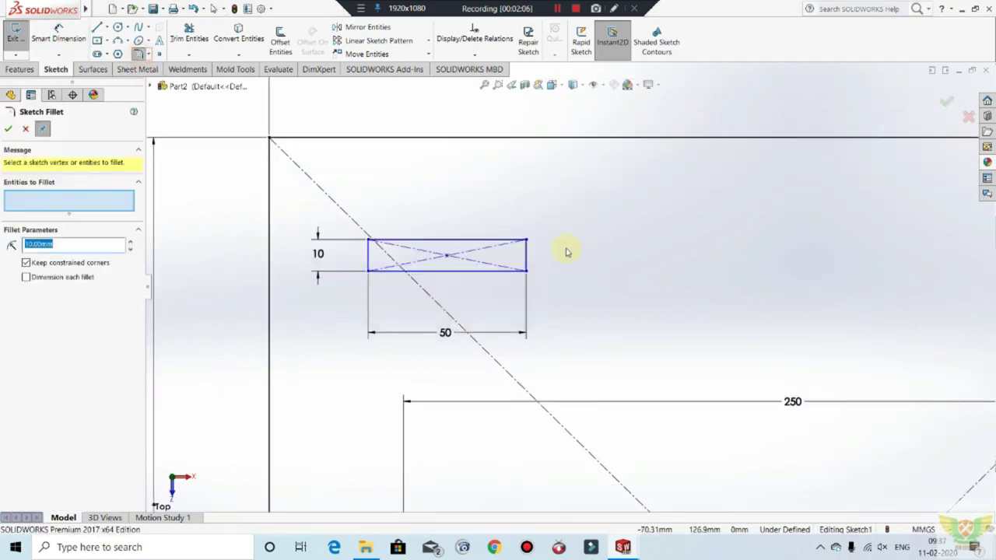
{"action": "left_click_drag", "start_coordinate": [554, 215], "coordinate": [327, 330]}
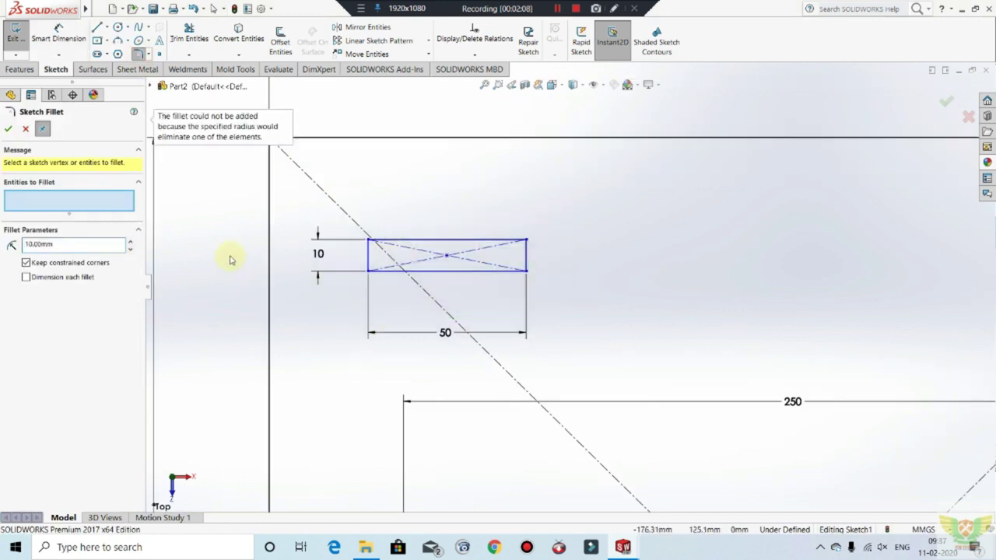
{"action": "left_click", "coordinate": [515, 240]}
{"action": "left_click", "coordinate": [527, 257]}
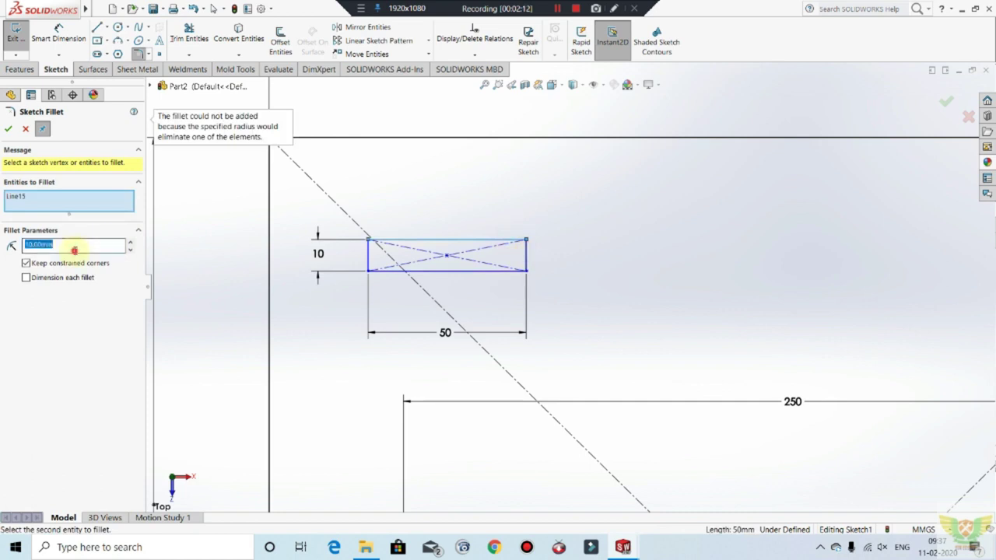
{"action": "type", "text": "2"}
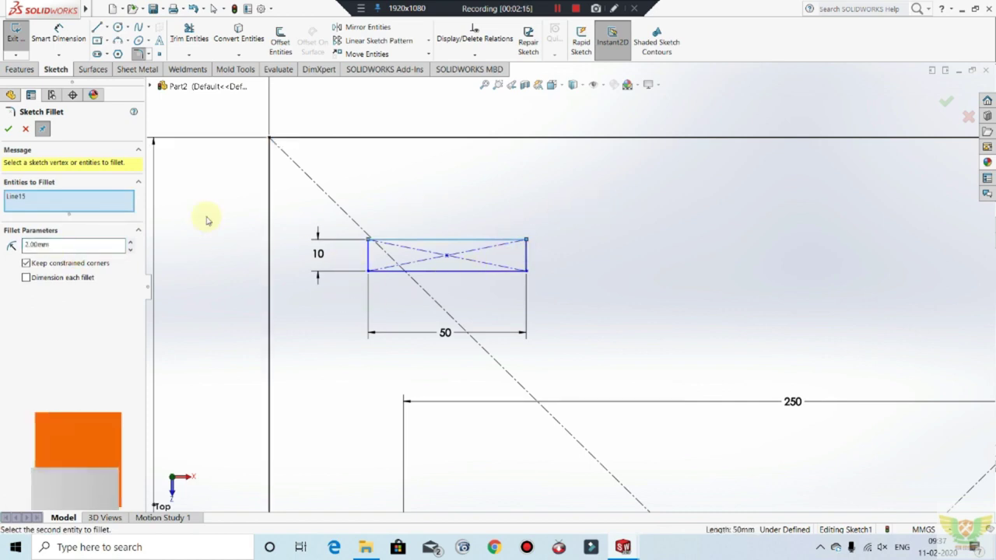
{"action": "right_click", "coordinate": [67, 197]}
{"action": "left_click", "coordinate": [90, 205]}
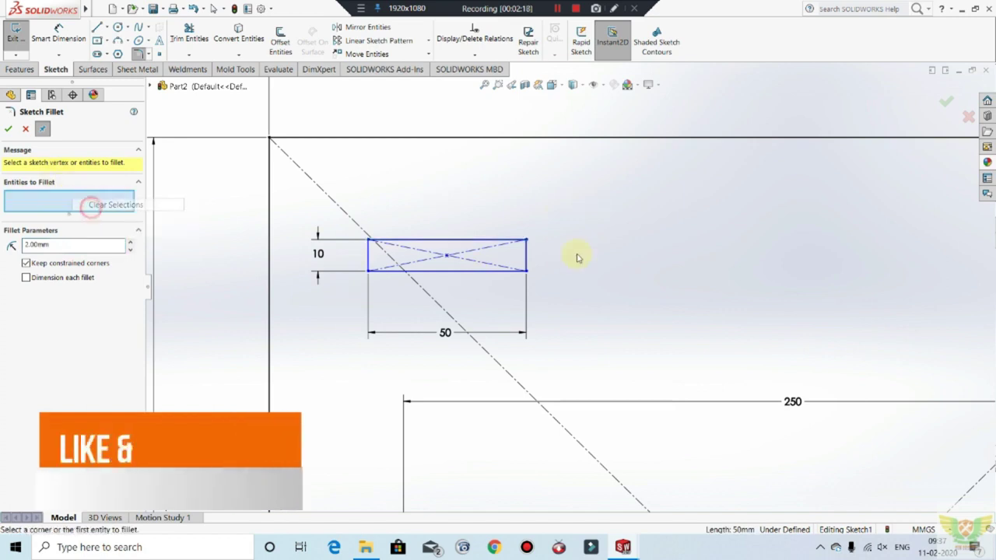
{"action": "left_click_drag", "start_coordinate": [571, 216], "coordinate": [342, 326]}
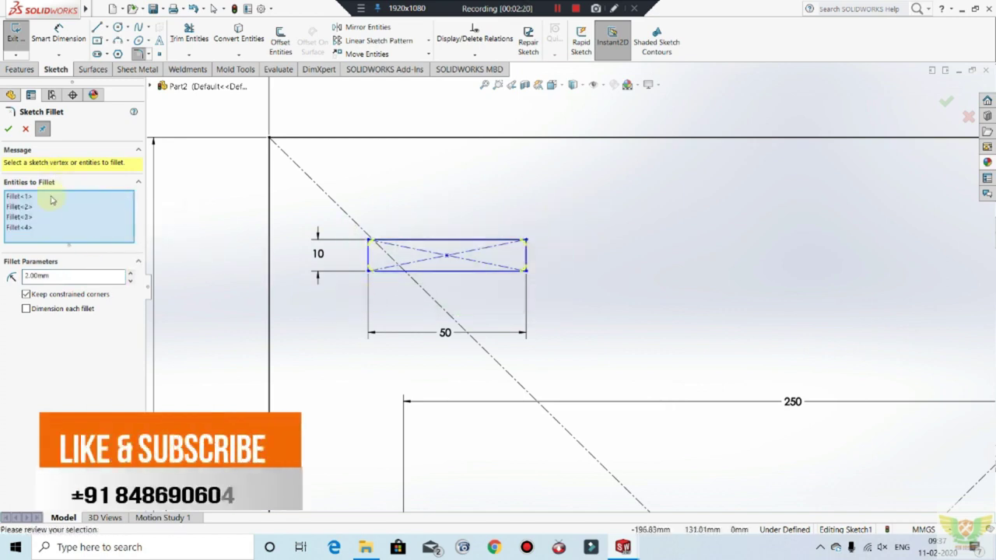
{"action": "scroll", "coordinate": [544, 238], "scroll_direction": "up", "scroll_amount": 3}
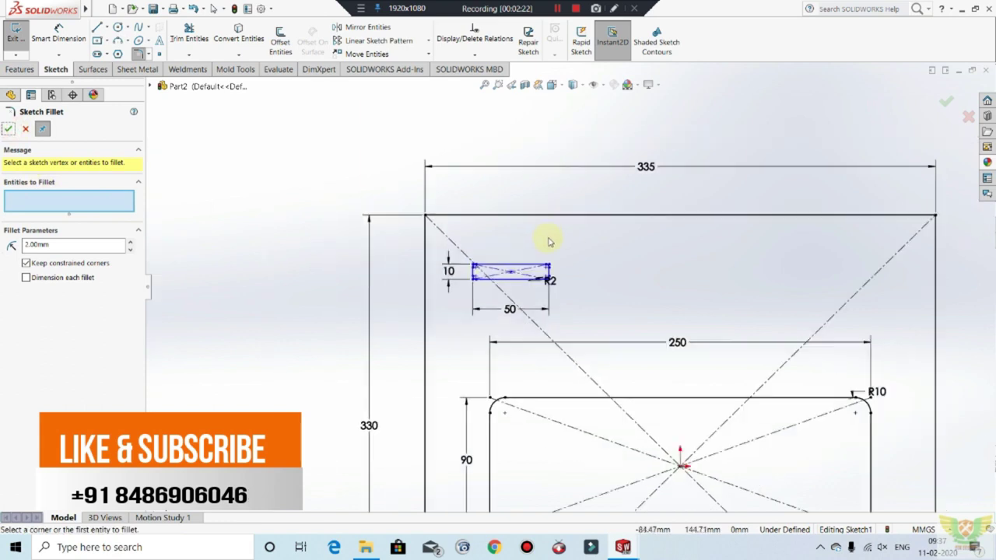
{"action": "scroll", "coordinate": [752, 311], "scroll_direction": "down", "scroll_amount": 2}
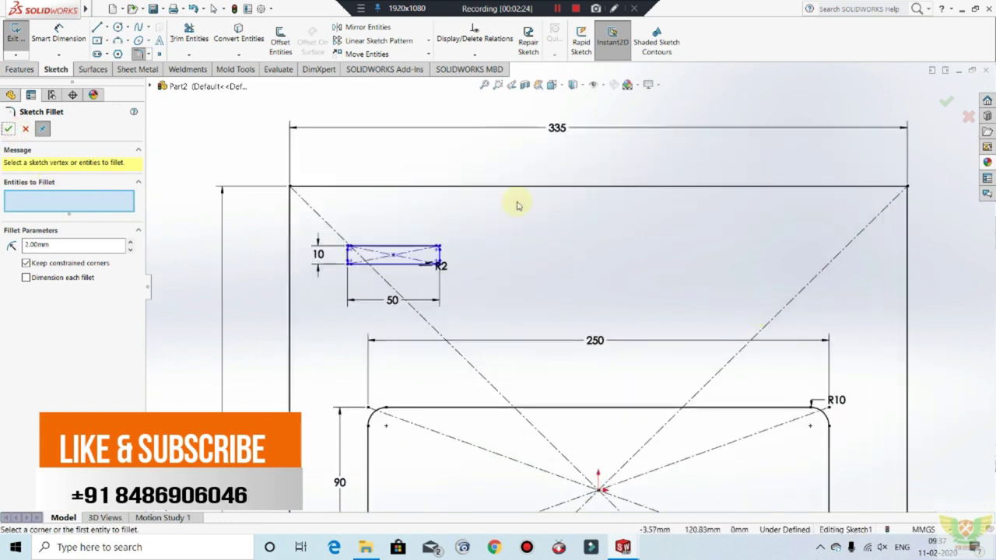
{"action": "scroll", "coordinate": [427, 216], "scroll_direction": "down", "scroll_amount": 1}
{"action": "scroll", "coordinate": [452, 235], "scroll_direction": "up", "scroll_amount": 2}
{"action": "scroll", "coordinate": [453, 238], "scroll_direction": "up", "scroll_amount": 1}
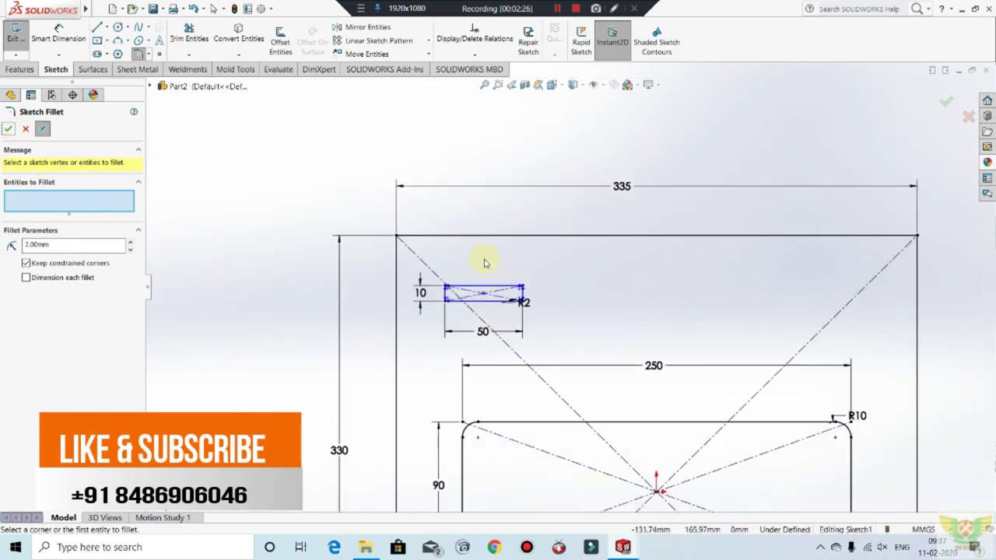
{"action": "scroll", "coordinate": [484, 263], "scroll_direction": "down", "scroll_amount": 3}
{"action": "scroll", "coordinate": [506, 278], "scroll_direction": "down", "scroll_amount": 2}
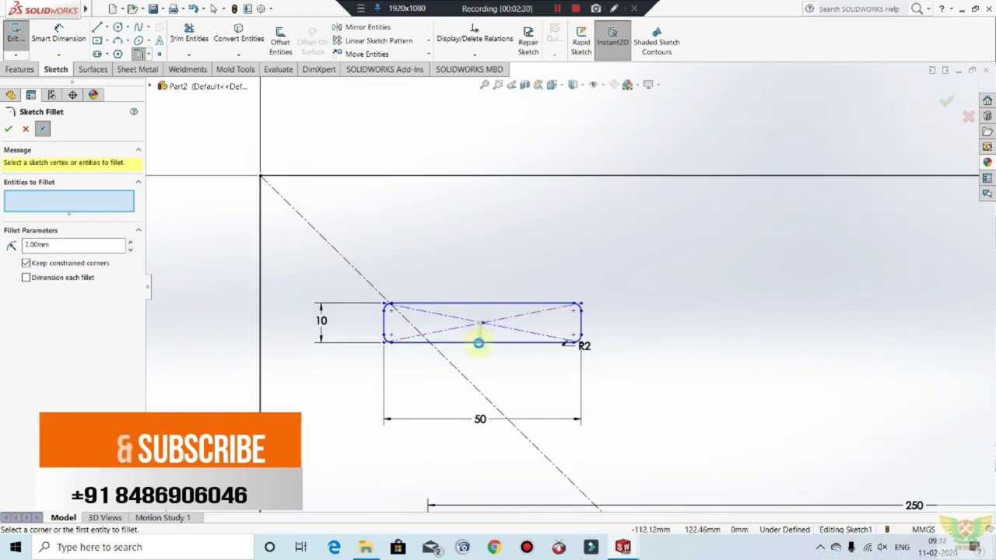
{"action": "key", "text": "Escape"}
Move the slot rectangle lower and place a new corner rectangle's first corner above it.
{"action": "left_click_drag", "start_coordinate": [481, 322], "coordinate": [484, 356]}
{"action": "scroll", "coordinate": [510, 307], "scroll_direction": "up", "scroll_amount": 3}
{"action": "scroll", "coordinate": [580, 300], "scroll_direction": "down", "scroll_amount": 1}
{"action": "scroll", "coordinate": [583, 295], "scroll_direction": "down", "scroll_amount": 1}
{"action": "key", "text": "Escape"}
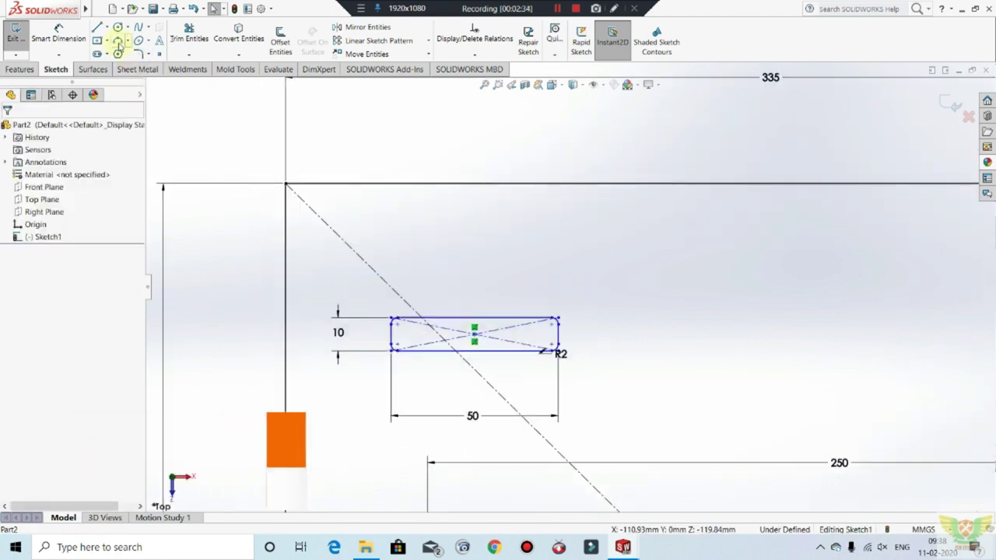
{"action": "left_click", "coordinate": [98, 41]}
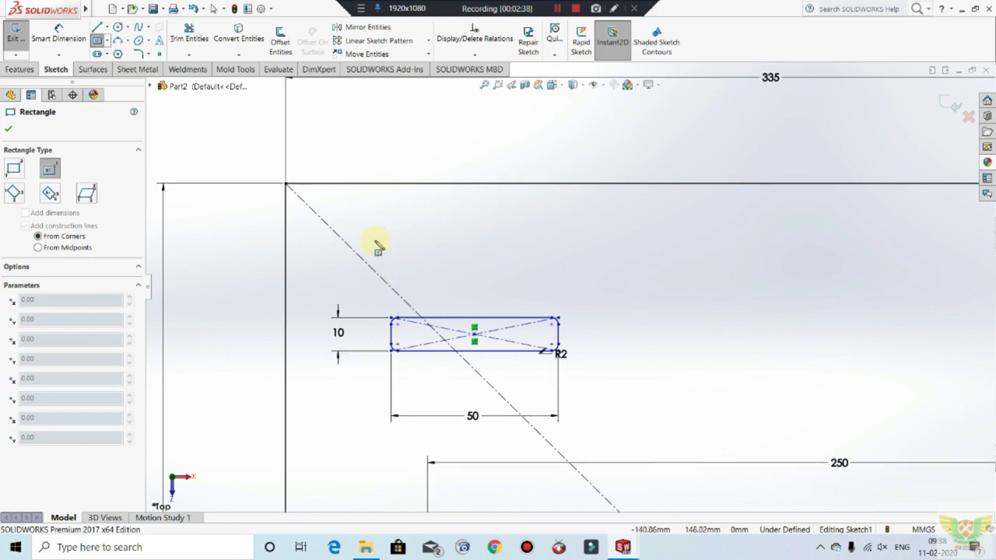
{"action": "left_click", "coordinate": [342, 236]}
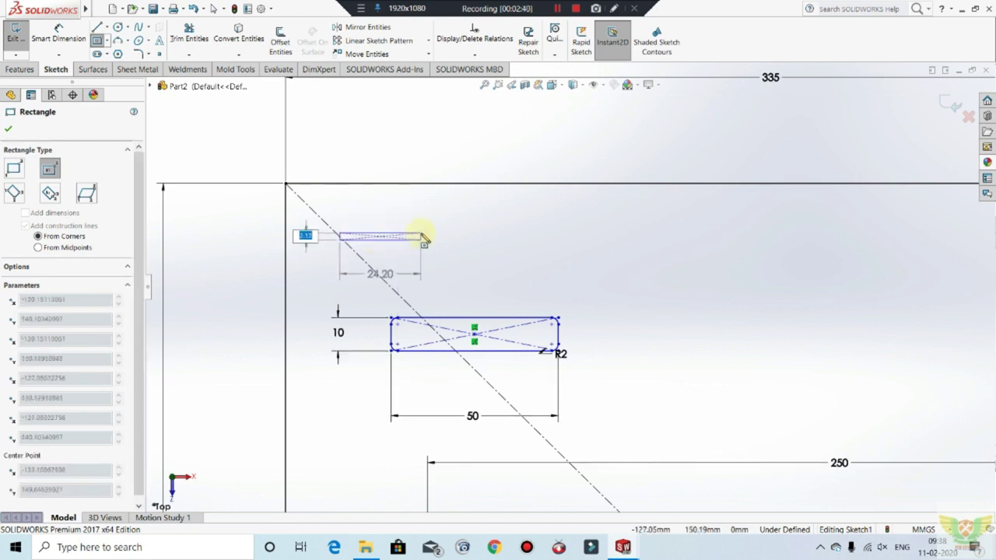
Draw two thin rectangles side by side above the slot.
{"action": "left_click", "coordinate": [423, 239]}
{"action": "left_click", "coordinate": [522, 237]}
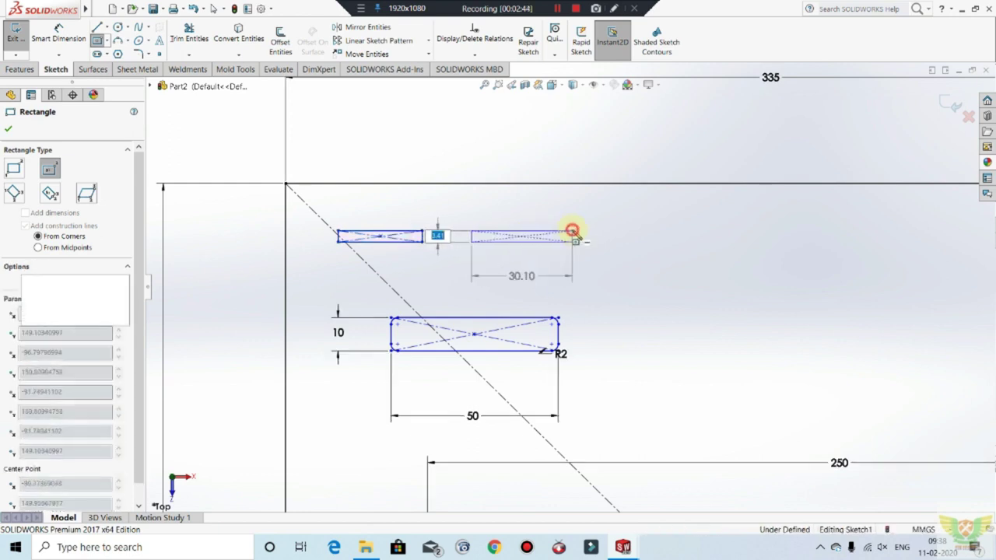
{"action": "left_click", "coordinate": [572, 232]}
{"action": "key", "text": "Escape"}
Set both thin rectangles' widths to 25 mm.
{"action": "left_click", "coordinate": [78, 39]}
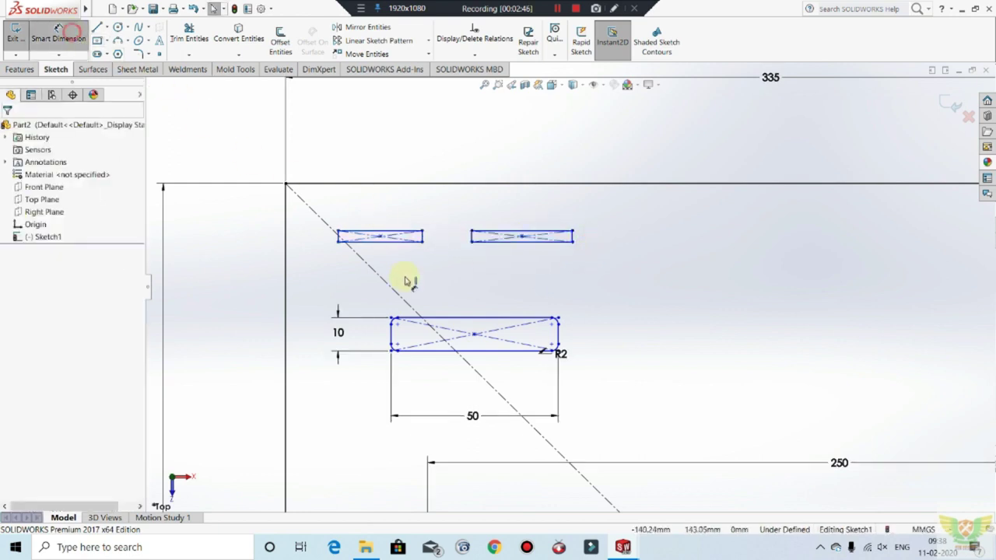
{"action": "left_click", "coordinate": [380, 232]}
{"action": "left_click", "coordinate": [381, 216]}
{"action": "type", "text": "25.00mm"}
{"action": "key", "text": "Return"}
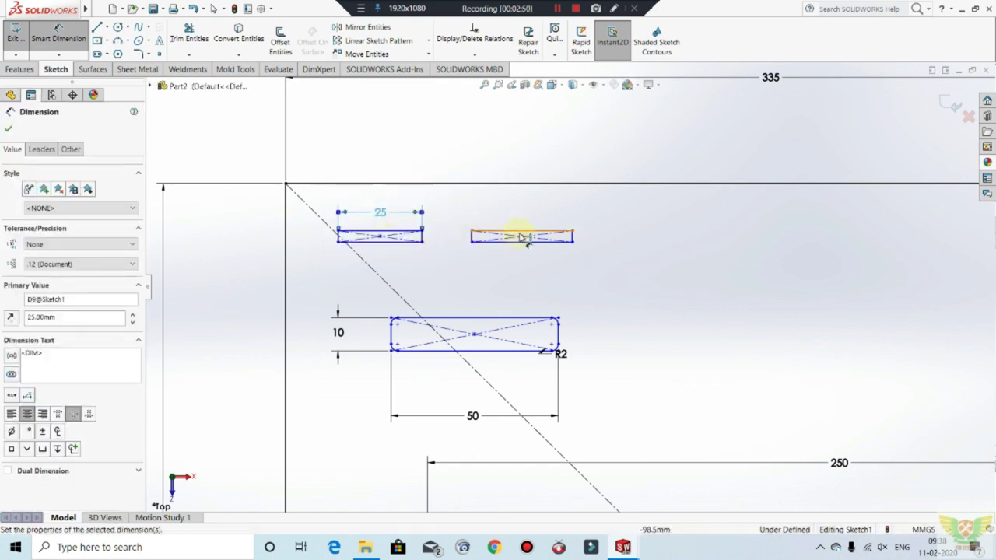
{"action": "left_click", "coordinate": [526, 218]}
{"action": "left_click", "coordinate": [525, 213]}
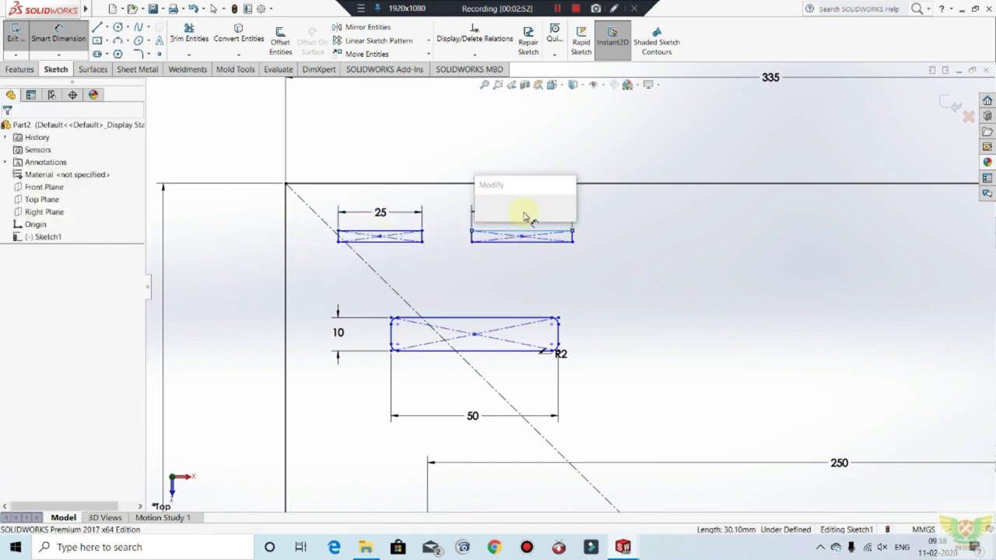
{"action": "type", "text": "25"}
{"action": "key", "text": "Return"}
{"action": "left_click", "coordinate": [173, 127]}
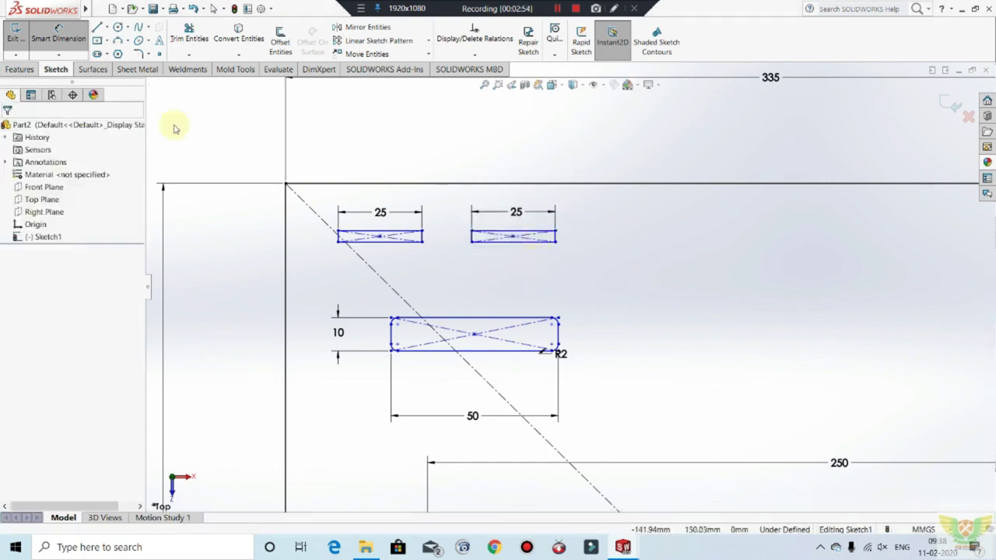
Set the gap between the two rectangles to 25 mm.
{"action": "left_click", "coordinate": [421, 236]}
{"action": "left_click", "coordinate": [472, 232]}
{"action": "left_click", "coordinate": [459, 274]}
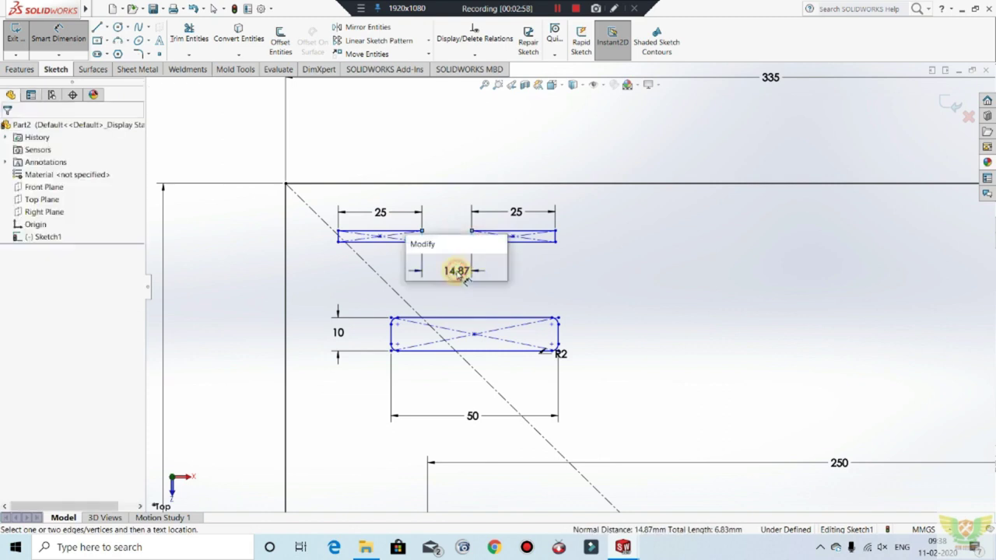
{"action": "type", "text": "25"}
{"action": "key", "text": "Return"}
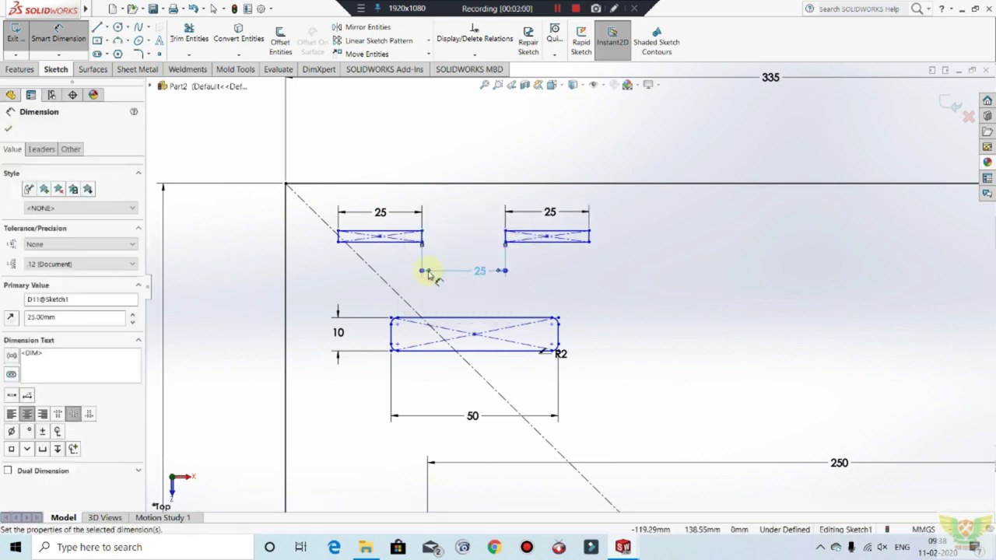
Add a 10 mm offset from the right rectangle's corner to the slot's right edge.
{"action": "left_click", "coordinate": [589, 240]}
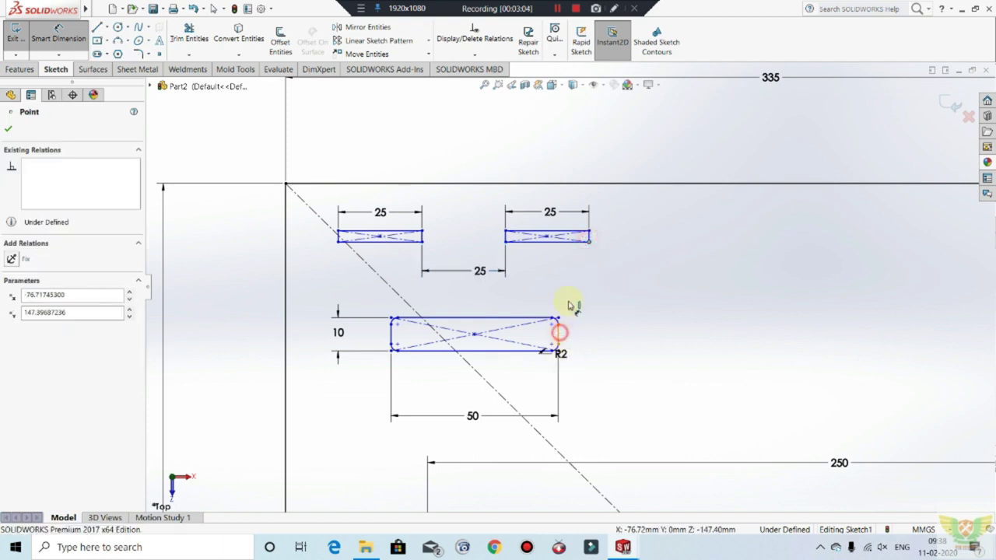
{"action": "left_click", "coordinate": [558, 333]}
{"action": "left_click", "coordinate": [576, 289]}
{"action": "type", "text": "10"}
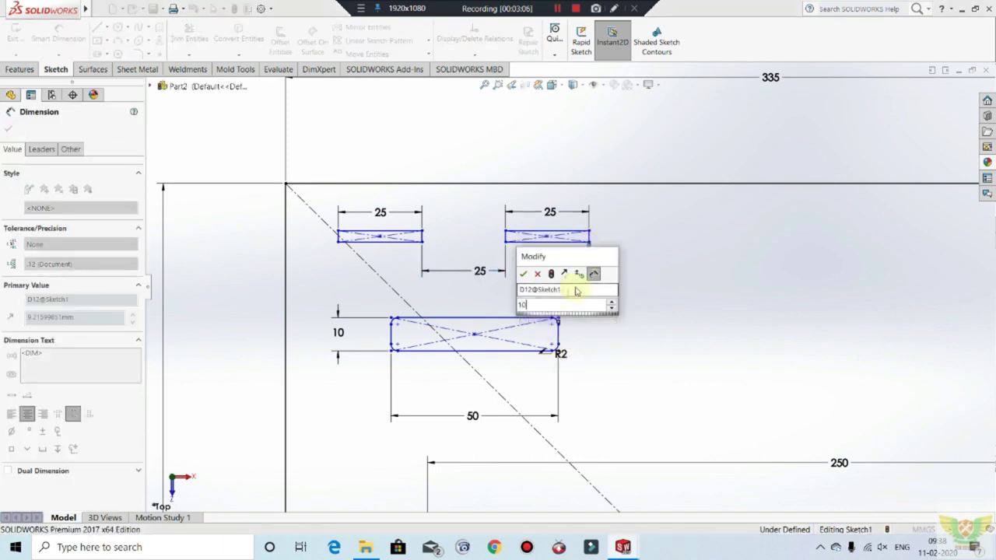
{"action": "key", "text": "Return"}
{"action": "key", "text": "Escape"}
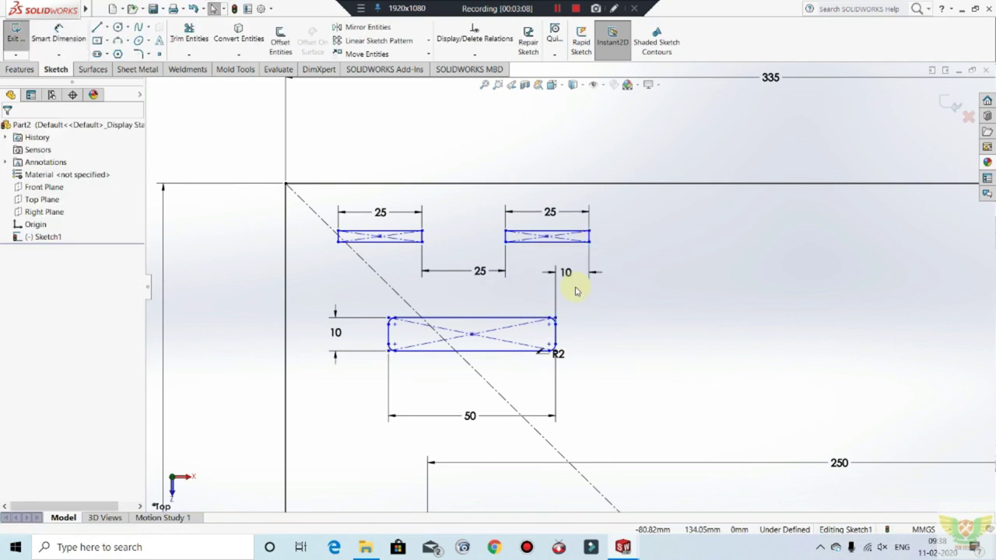
Change the slot-edge offset dimension from 10 to 2.50 mm.
{"action": "left_click", "coordinate": [43, 38]}
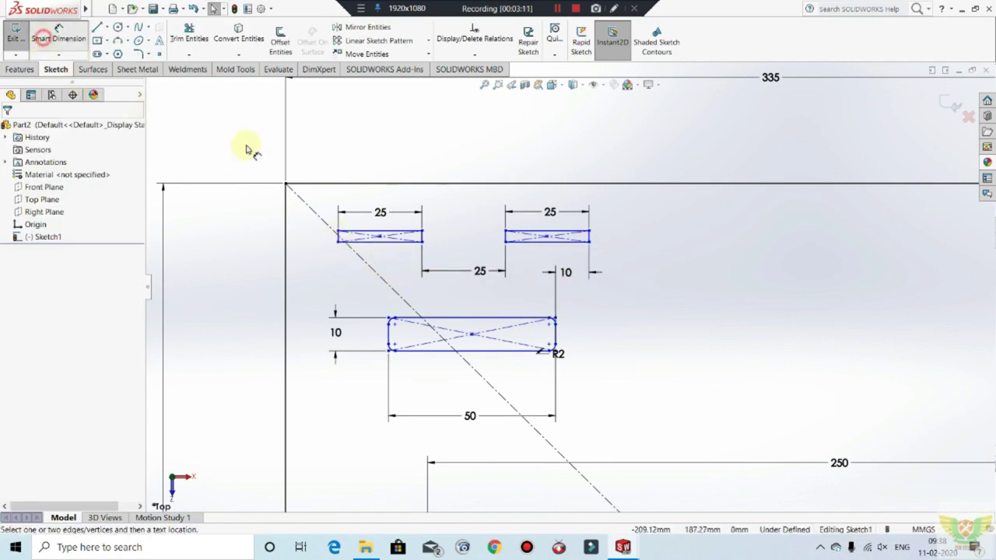
{"action": "left_click", "coordinate": [339, 238]}
{"action": "left_click", "coordinate": [393, 340]}
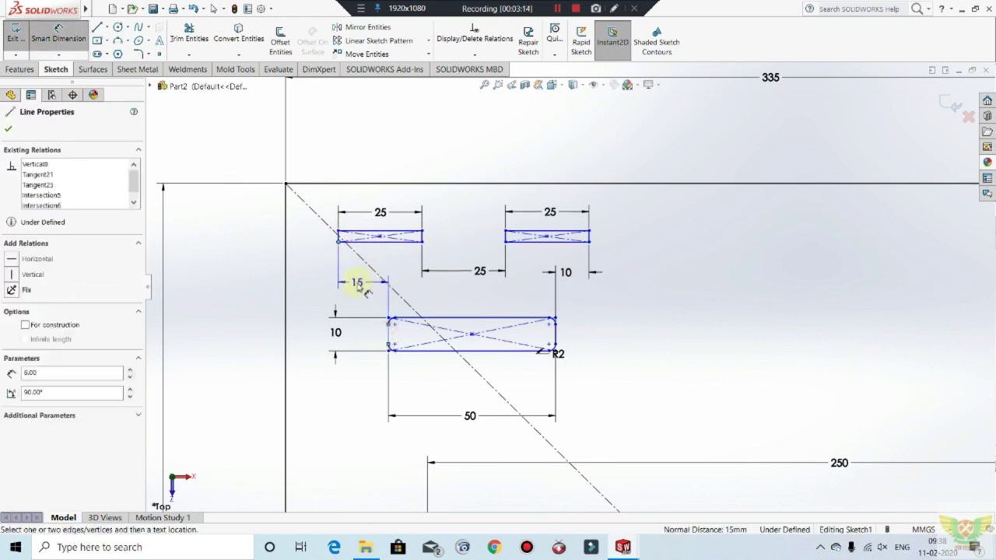
{"action": "key", "text": "Escape"}
{"action": "key", "text": "Escape"}
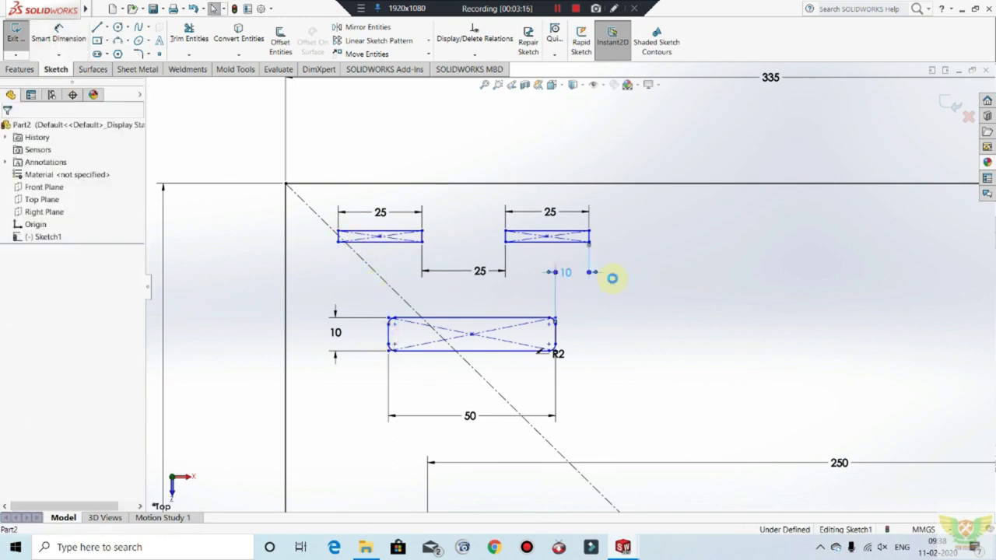
{"action": "left_click", "coordinate": [613, 278]}
{"action": "type", "text": "2.5"}
{"action": "key", "text": "Return"}
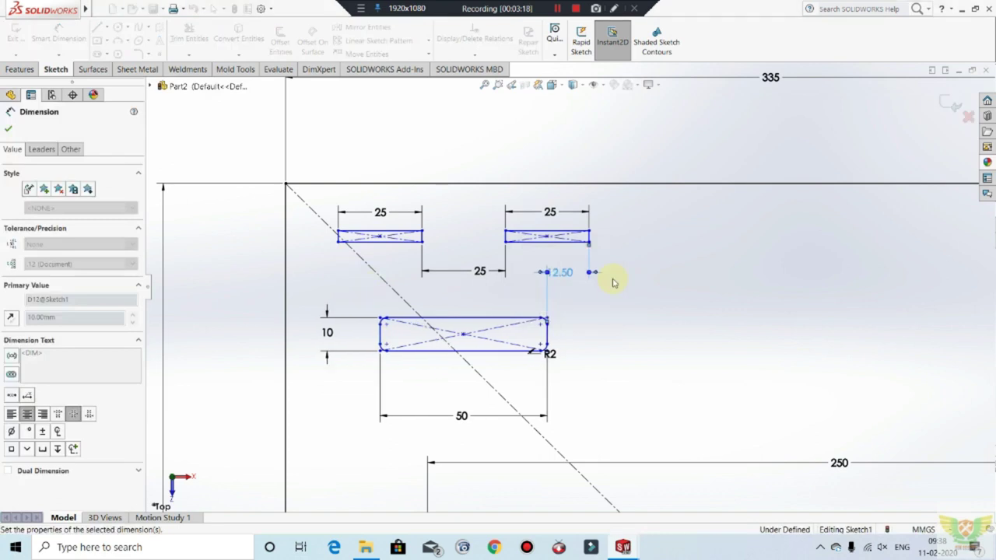
{"action": "key", "text": "Escape"}
{"action": "scroll", "coordinate": [629, 291], "scroll_direction": "up", "scroll_amount": 5}
{"action": "scroll", "coordinate": [728, 244], "scroll_direction": "down", "scroll_amount": 1}
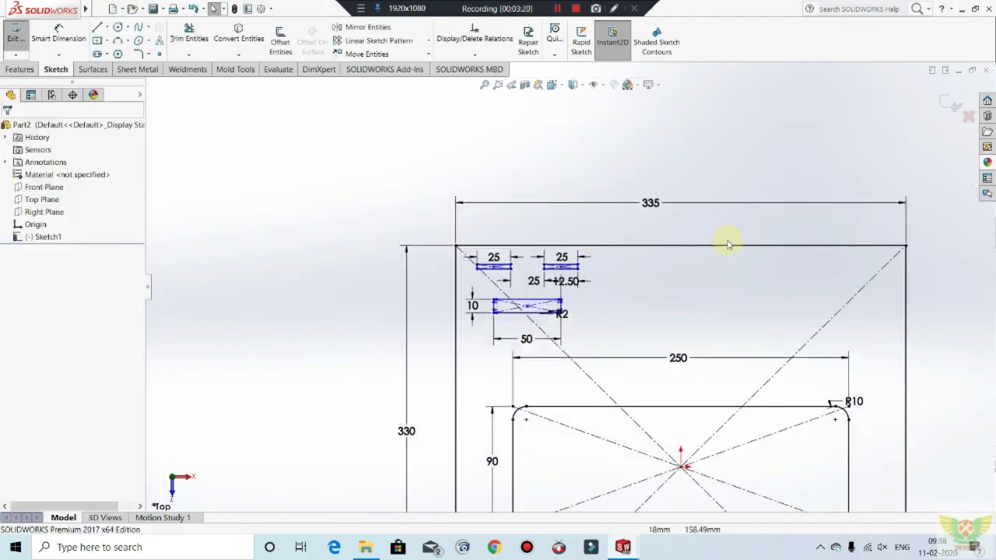
{"action": "scroll", "coordinate": [732, 246], "scroll_direction": "up", "scroll_amount": 1}
{"action": "scroll", "coordinate": [794, 333], "scroll_direction": "down", "scroll_amount": 1}
{"action": "scroll", "coordinate": [647, 254], "scroll_direction": "up", "scroll_amount": 2}
{"action": "scroll", "coordinate": [823, 311], "scroll_direction": "down", "scroll_amount": 1}
{"action": "scroll", "coordinate": [722, 351], "scroll_direction": "down", "scroll_amount": 2}
{"action": "scroll", "coordinate": [722, 260], "scroll_direction": "up", "scroll_amount": 2}
{"action": "scroll", "coordinate": [651, 311], "scroll_direction": "up", "scroll_amount": 1}
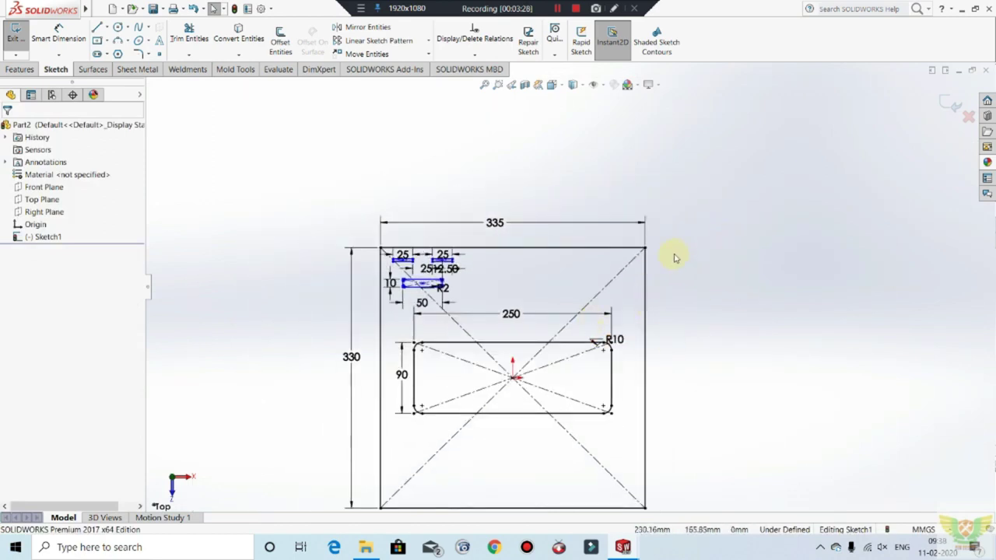
{"action": "scroll", "coordinate": [576, 294], "scroll_direction": "up", "scroll_amount": 2}
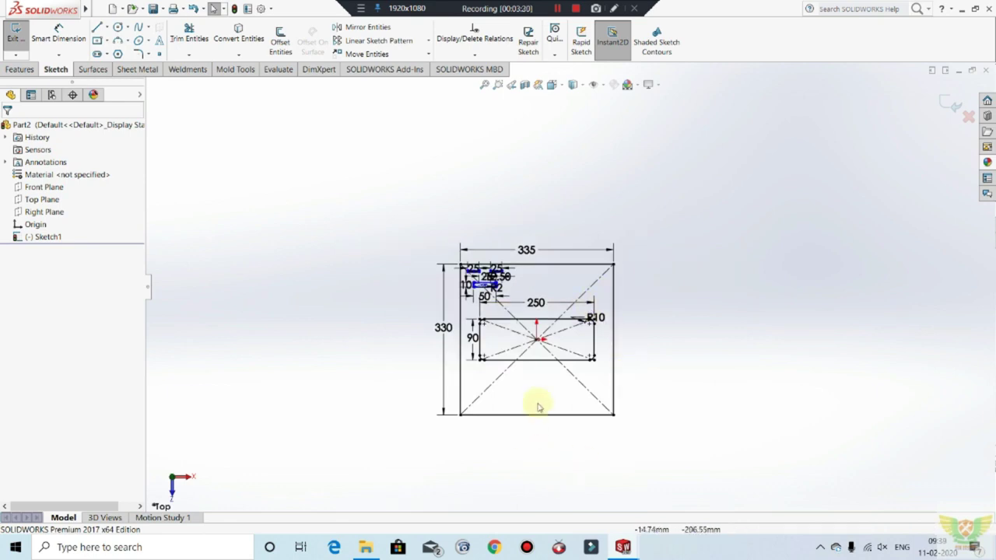
{"action": "scroll", "coordinate": [531, 399], "scroll_direction": "down", "scroll_amount": 3}
{"action": "scroll", "coordinate": [525, 396], "scroll_direction": "down", "scroll_amount": 2}
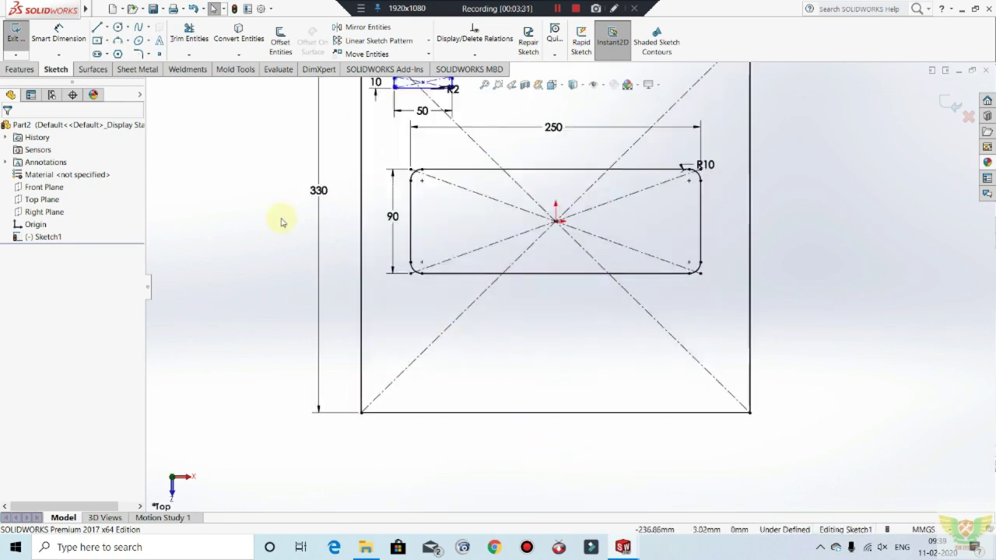
Draw two level circles below the central cutout for the holes.
{"action": "left_click", "coordinate": [118, 27]}
{"action": "left_click", "coordinate": [447, 358]}
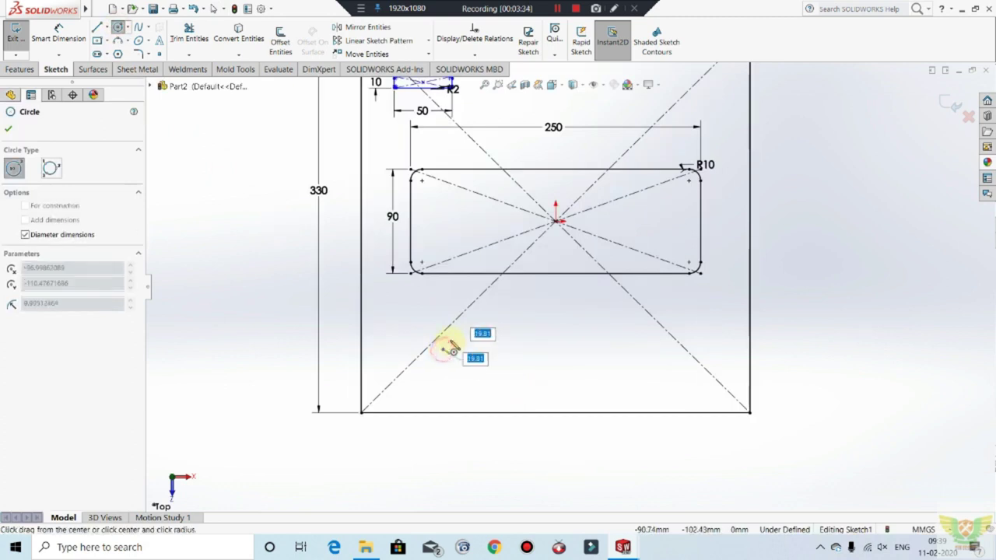
{"action": "left_click", "coordinate": [450, 342]}
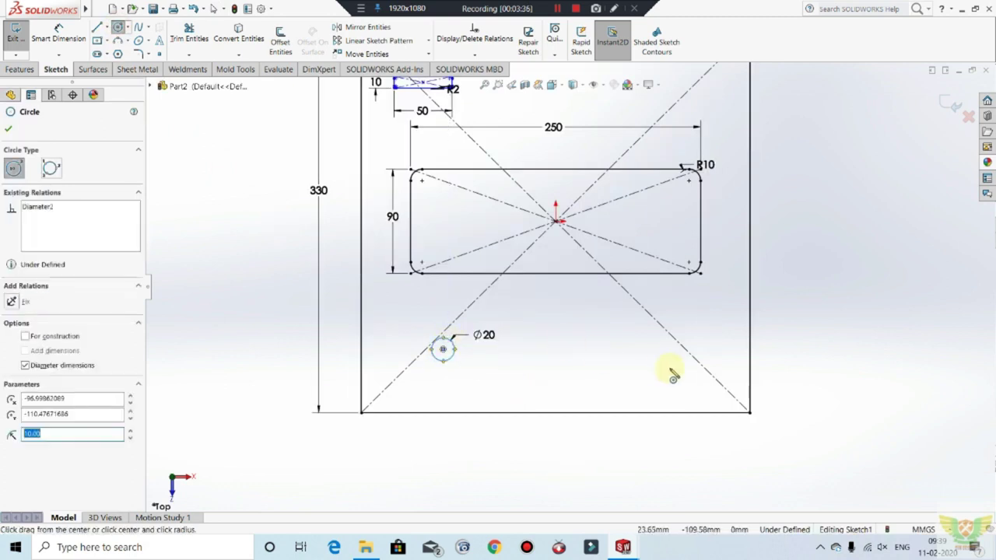
{"action": "left_click", "coordinate": [654, 349]}
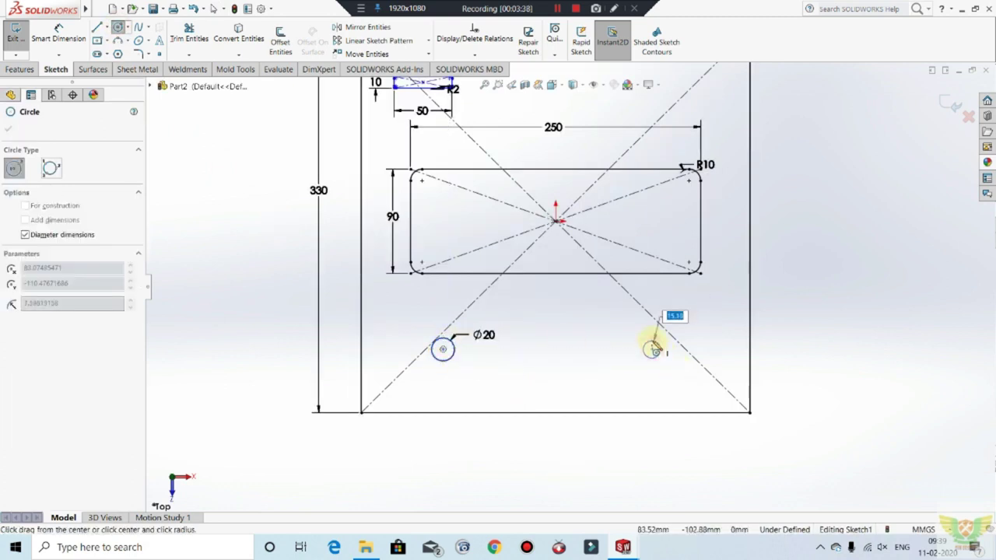
{"action": "left_click", "coordinate": [657, 354]}
Dimension the holes 180 mm apart, with the left one 70 mm from the plate's left edge.
{"action": "left_click", "coordinate": [56, 35]}
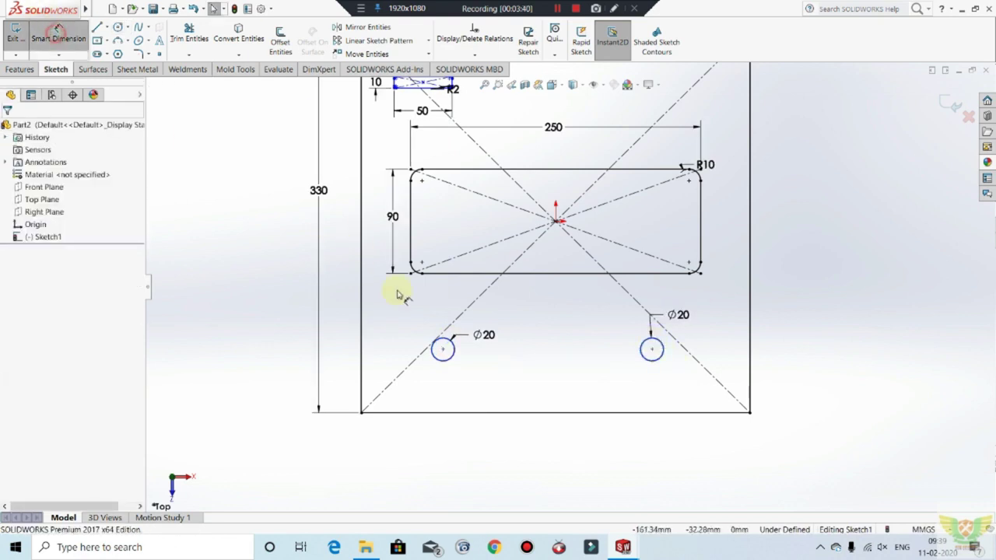
{"action": "left_click", "coordinate": [652, 349]}
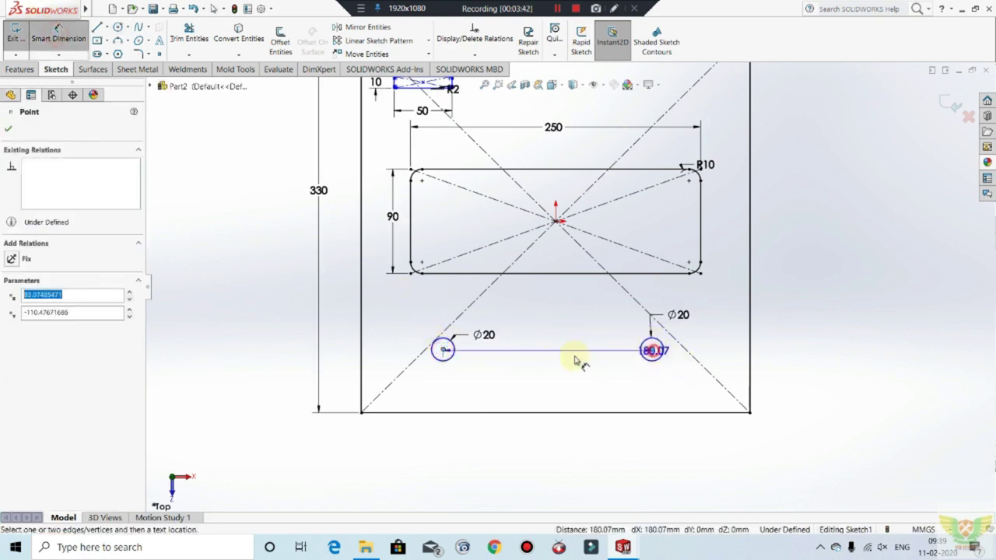
{"action": "left_click", "coordinate": [547, 367]}
{"action": "type", "text": "180"}
{"action": "key", "text": "Return"}
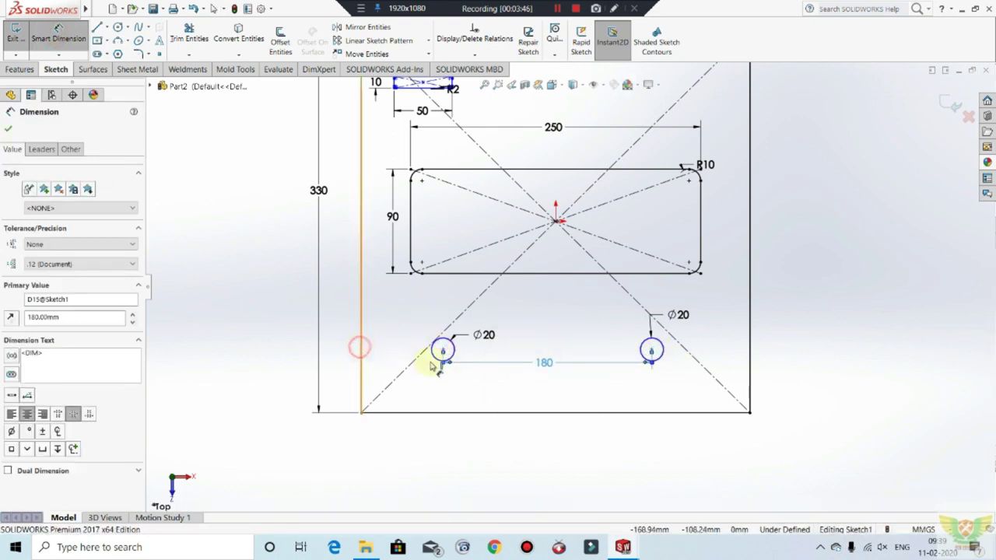
{"action": "left_click", "coordinate": [360, 348]}
{"action": "left_click", "coordinate": [443, 350]}
{"action": "left_click", "coordinate": [409, 444]}
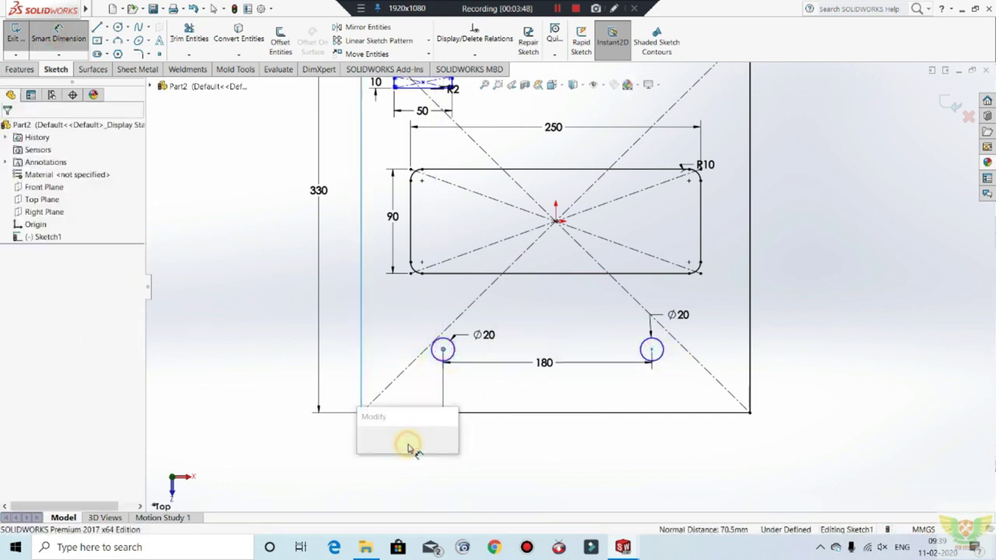
{"action": "type", "text": "70"}
{"action": "key", "text": "Return"}
{"action": "key", "text": "Escape"}
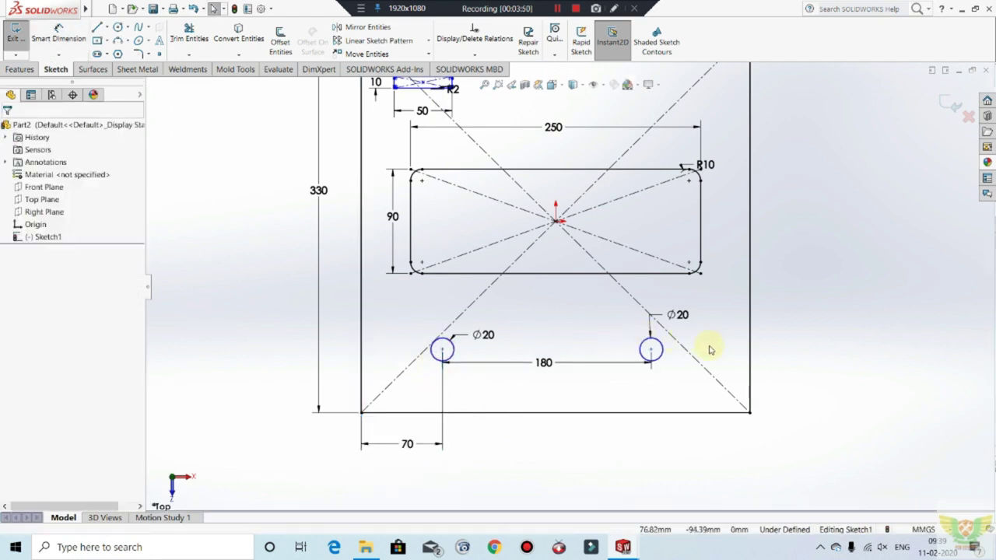
Turn Sketch1 into a 0.50 mm Base Flange and orbit to inspect the plate.
{"action": "key", "text": "f"}
{"action": "key", "text": "z"}
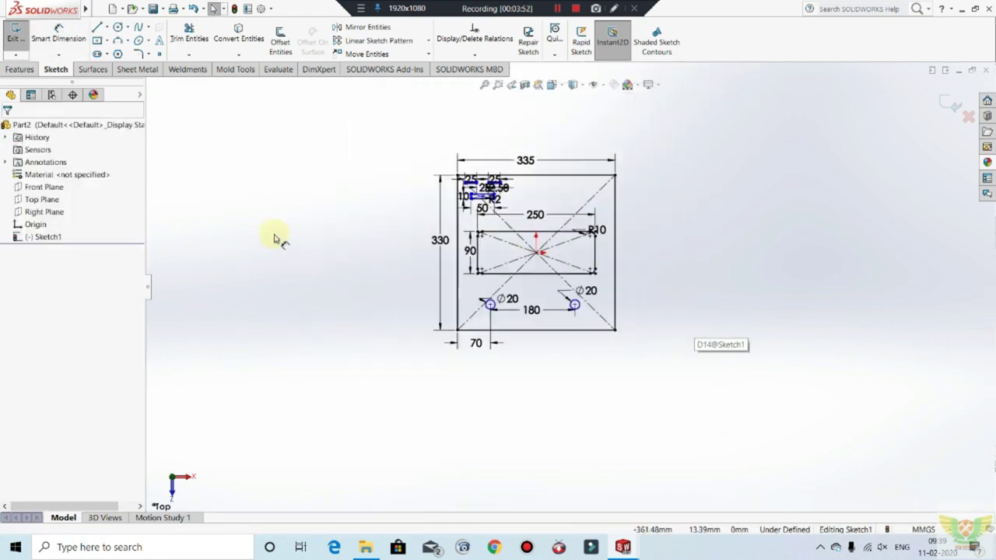
{"action": "left_click", "coordinate": [14, 34]}
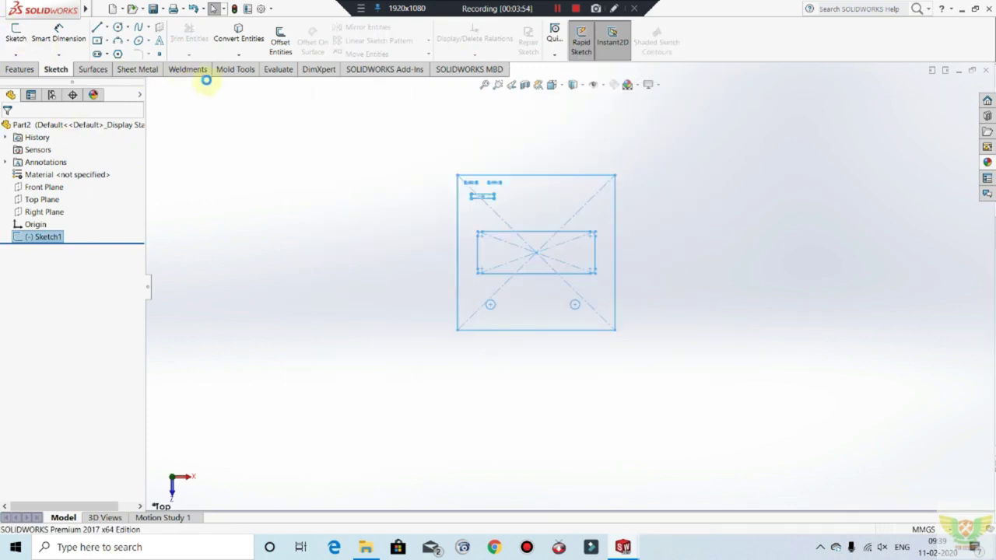
{"action": "left_click", "coordinate": [137, 69]}
{"action": "left_click", "coordinate": [37, 36]}
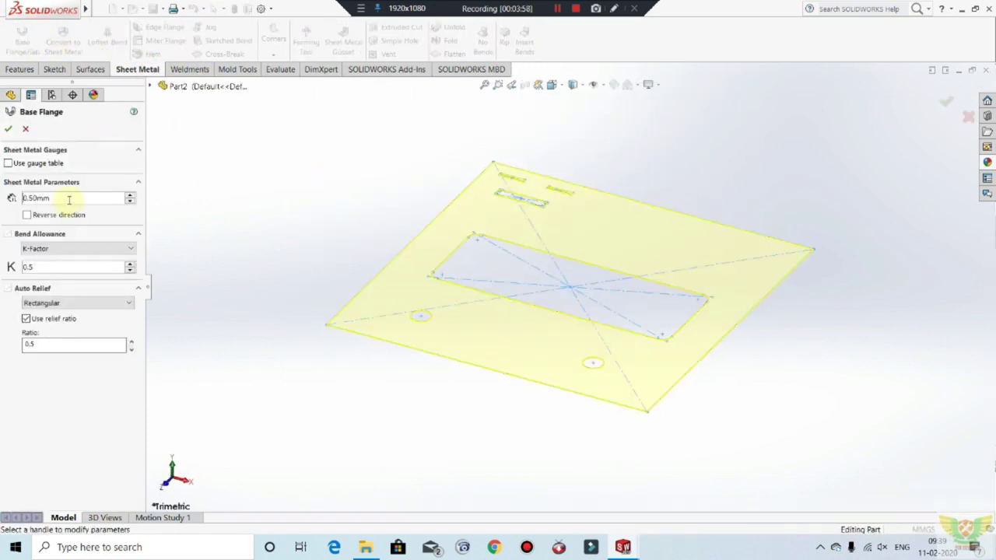
{"action": "left_click", "coordinate": [7, 129]}
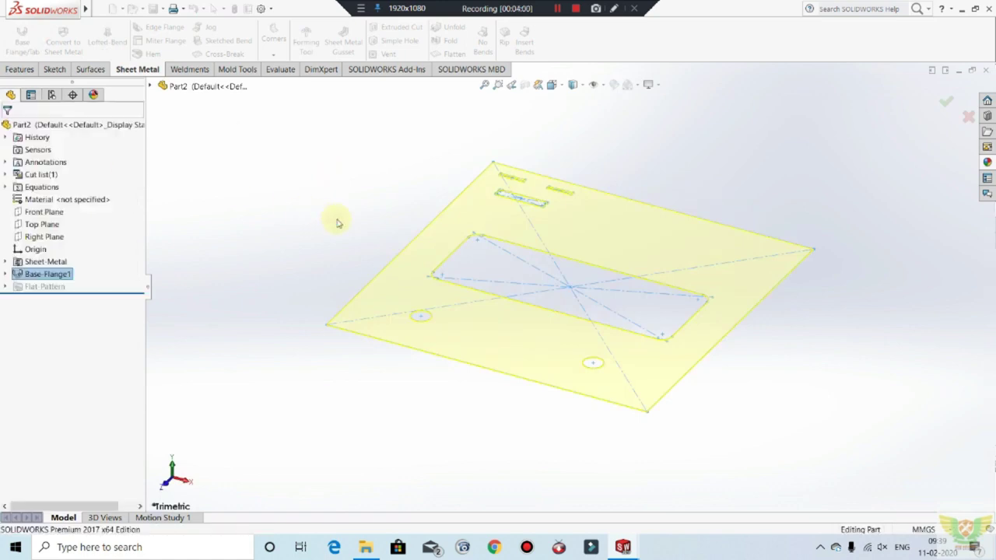
{"action": "mouse_move", "coordinate": [337, 221]}
{"action": "middle_mouse_down"}
{"action": "mouse_move", "coordinate": [385, 407]}
{"action": "mouse_move", "coordinate": [534, 456]}
{"action": "mouse_move", "coordinate": [403, 456]}
{"action": "mouse_move", "coordinate": [376, 318]}
{"action": "mouse_move", "coordinate": [349, 315]}
{"action": "middle_mouse_up"}
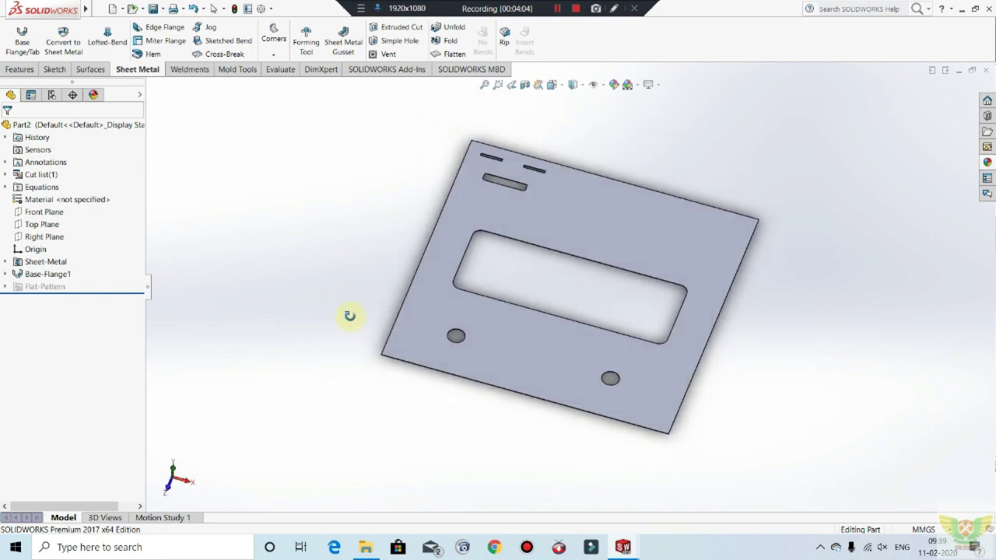
{"action": "mouse_move", "coordinate": [476, 237]}
{"action": "middle_mouse_down"}
{"action": "mouse_move", "coordinate": [540, 225]}
{"action": "mouse_move", "coordinate": [515, 138]}
{"action": "mouse_move", "coordinate": [583, 258]}
{"action": "mouse_move", "coordinate": [424, 206]}
{"action": "middle_mouse_up"}
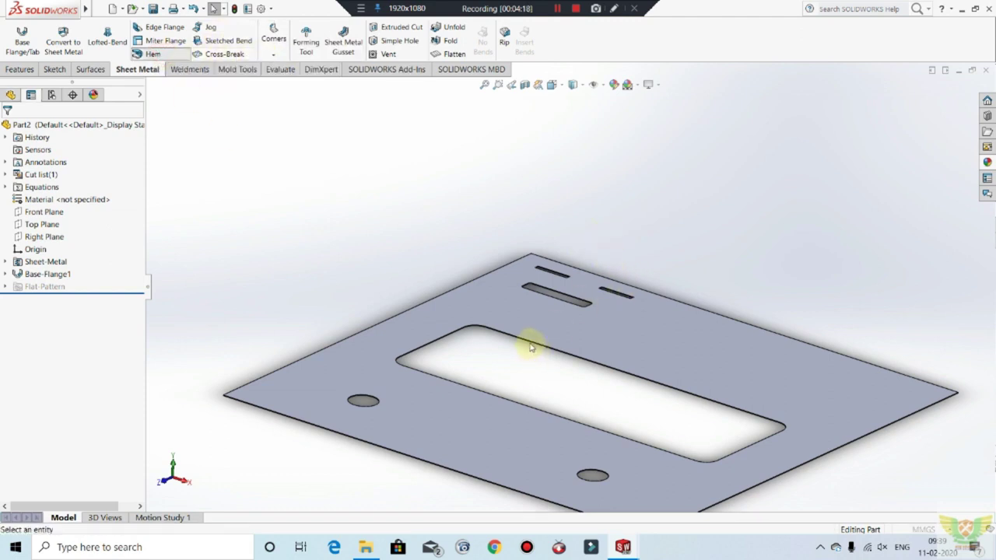
Select the first cutout edge, its curved corner and the next cutout edge for the hem.
{"action": "scroll", "coordinate": [531, 347], "scroll_direction": "down", "scroll_amount": 3}
{"action": "scroll", "coordinate": [531, 324], "scroll_direction": "down", "scroll_amount": 3}
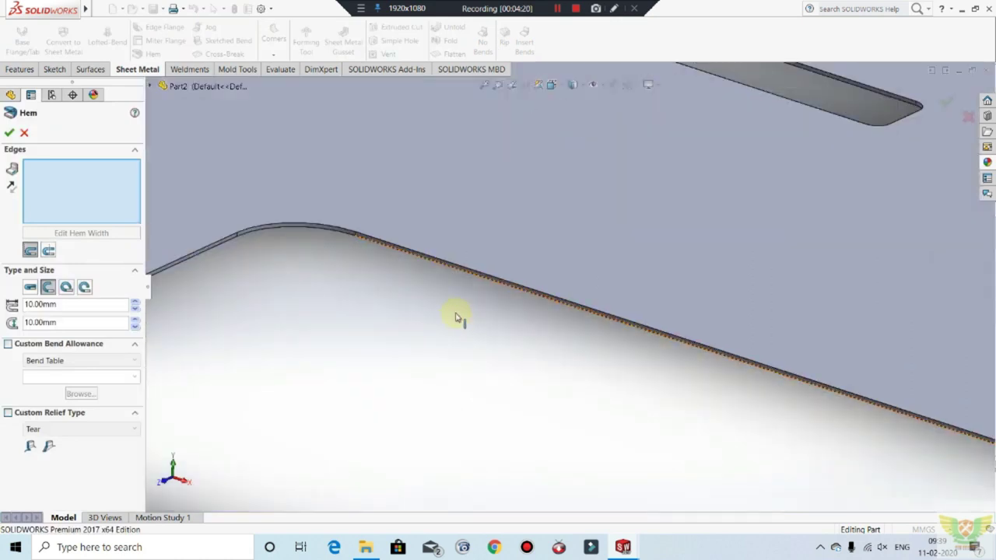
{"action": "scroll", "coordinate": [456, 318], "scroll_direction": "down", "scroll_amount": 2}
{"action": "left_click", "coordinate": [477, 250]}
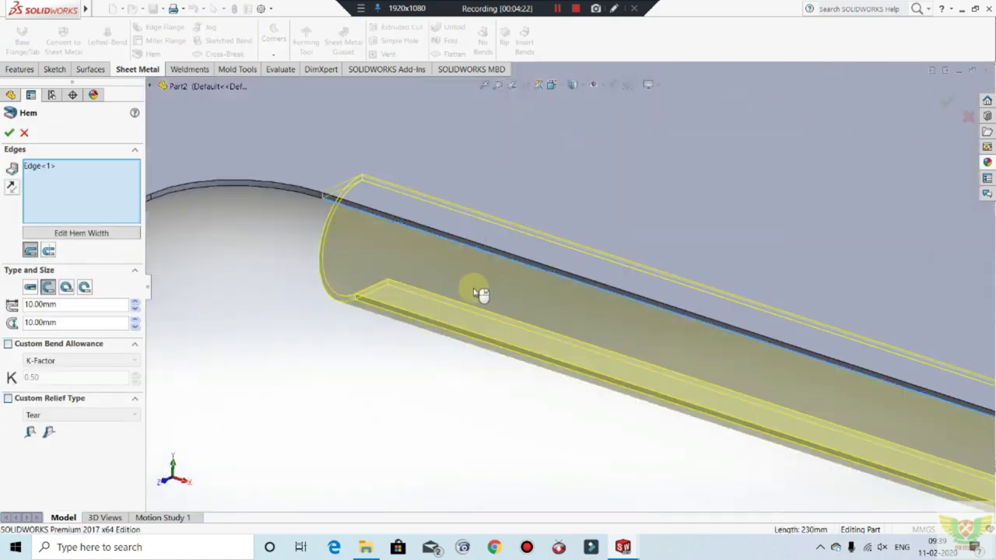
{"action": "left_click", "coordinate": [343, 242]}
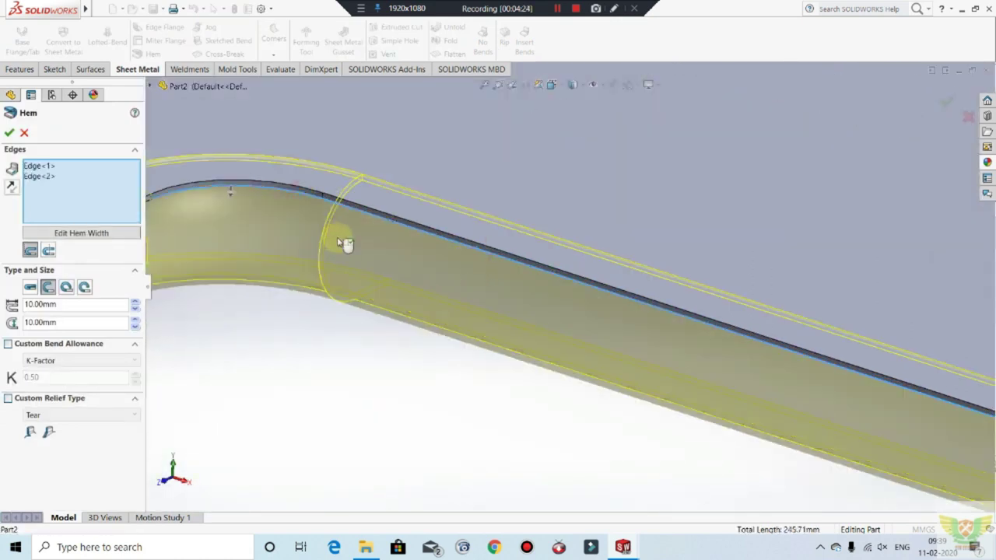
{"action": "scroll", "coordinate": [340, 249], "scroll_direction": "up", "scroll_amount": 2}
{"action": "left_click", "coordinate": [295, 253]}
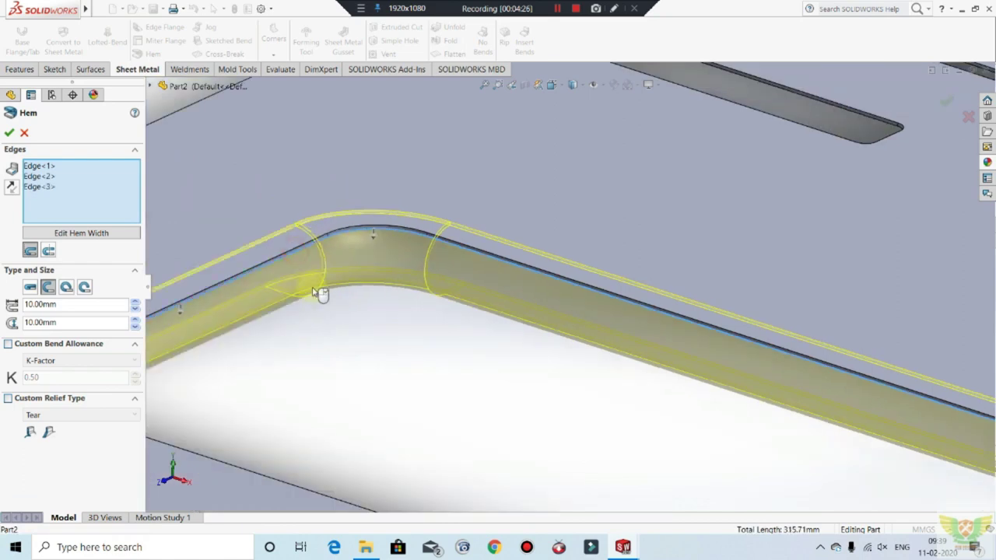
{"action": "scroll", "coordinate": [317, 303], "scroll_direction": "up", "scroll_amount": 2}
{"action": "scroll", "coordinate": [303, 334], "scroll_direction": "down", "scroll_amount": 2}
{"action": "scroll", "coordinate": [269, 366], "scroll_direction": "down", "scroll_amount": 2}
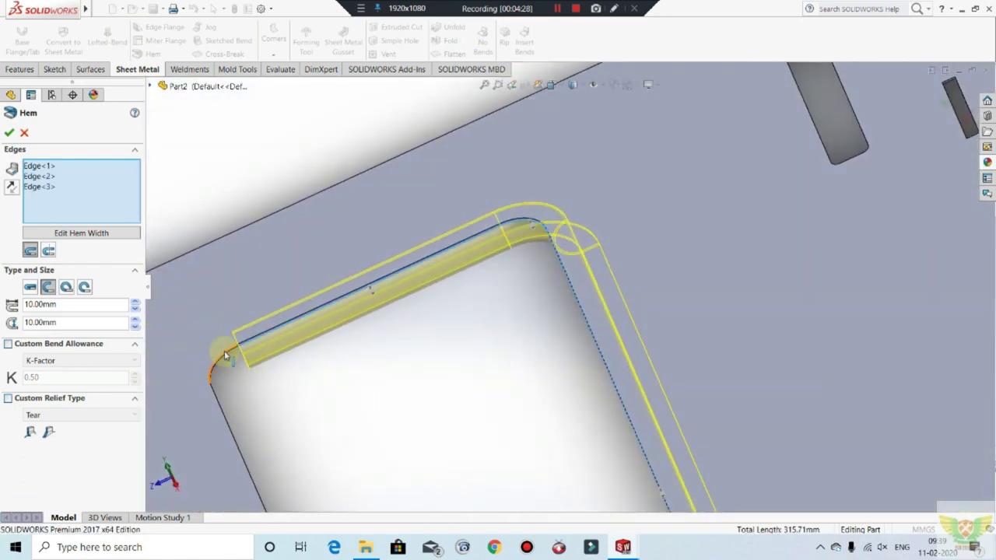
{"action": "scroll", "coordinate": [231, 356], "scroll_direction": "down", "scroll_amount": 2}
{"action": "scroll", "coordinate": [256, 345], "scroll_direction": "down", "scroll_amount": 2}
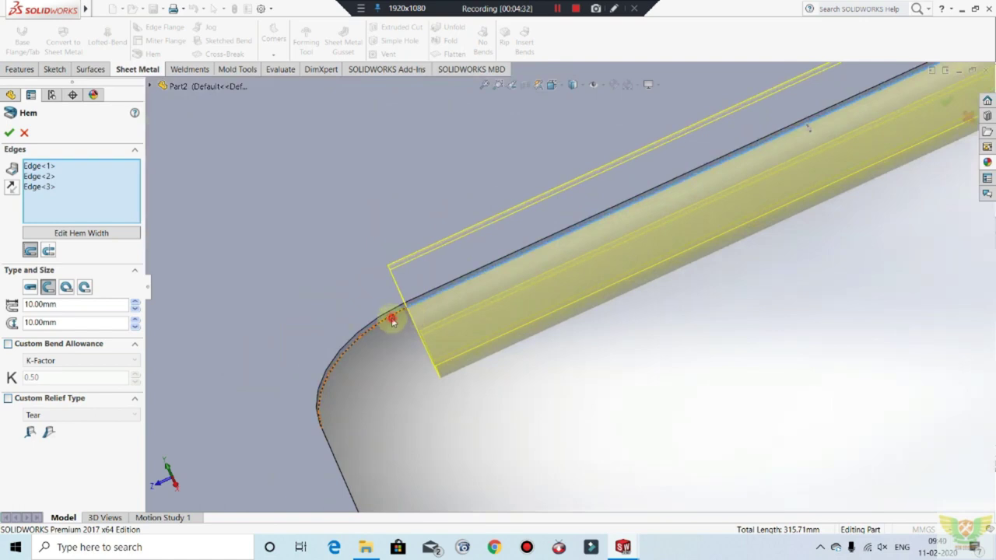
Reverse the hem direction and add the remaining cutout corner and side edges.
{"action": "left_click", "coordinate": [11, 187]}
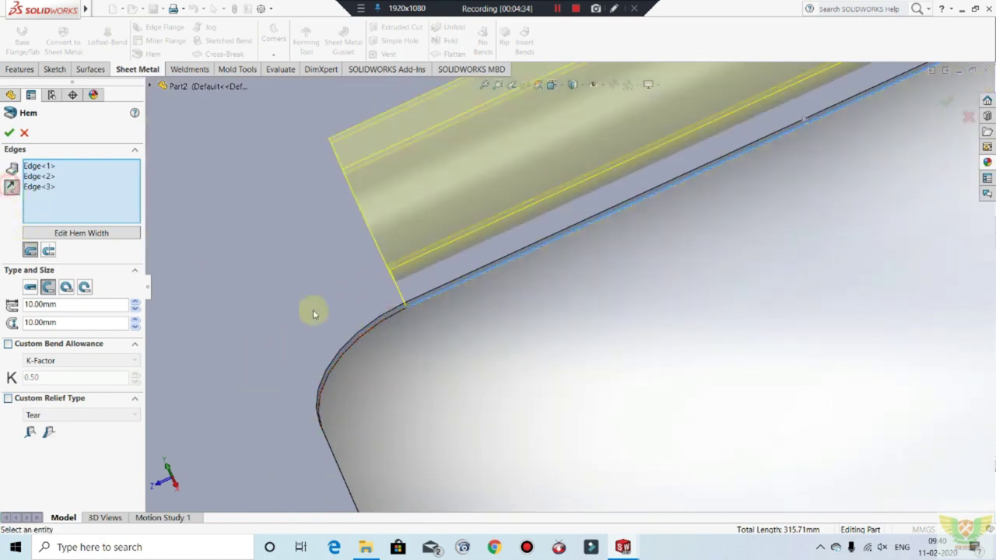
{"action": "left_click", "coordinate": [388, 319]}
{"action": "scroll", "coordinate": [400, 345], "scroll_direction": "up", "scroll_amount": 3}
{"action": "scroll", "coordinate": [505, 340], "scroll_direction": "up", "scroll_amount": 2}
{"action": "mouse_move", "coordinate": [505, 340]}
{"action": "middle_mouse_down"}
{"action": "mouse_move", "coordinate": [571, 349]}
{"action": "mouse_move", "coordinate": [544, 351]}
{"action": "middle_mouse_up"}
{"action": "scroll", "coordinate": [652, 304], "scroll_direction": "down", "scroll_amount": 2}
{"action": "scroll", "coordinate": [572, 243], "scroll_direction": "down", "scroll_amount": 2}
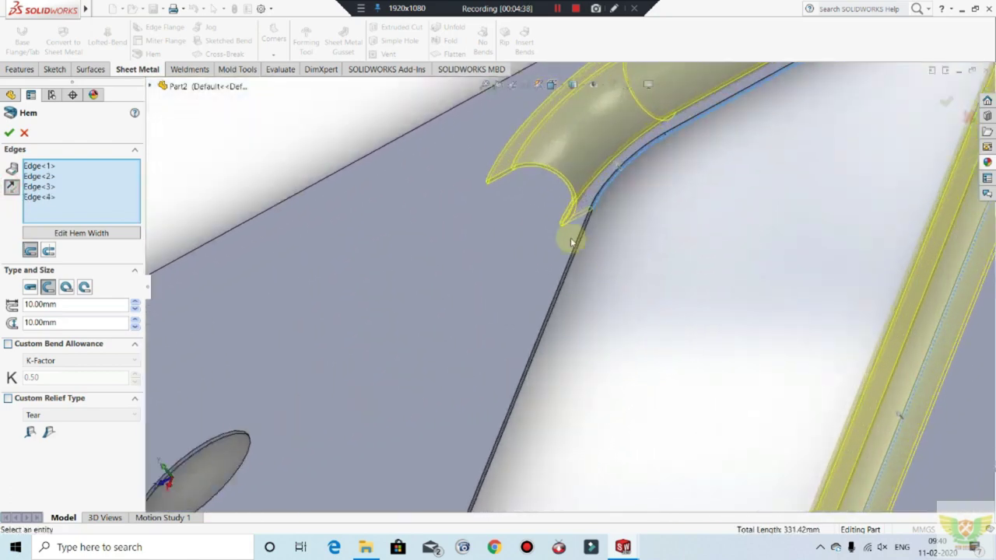
{"action": "left_click", "coordinate": [587, 234]}
{"action": "scroll", "coordinate": [585, 249], "scroll_direction": "up", "scroll_amount": 3}
{"action": "scroll", "coordinate": [580, 278], "scroll_direction": "up", "scroll_amount": 2}
{"action": "mouse_move", "coordinate": [569, 333]}
{"action": "middle_mouse_down"}
{"action": "mouse_move", "coordinate": [649, 320]}
{"action": "mouse_move", "coordinate": [690, 349]}
{"action": "mouse_move", "coordinate": [719, 403]}
{"action": "middle_mouse_up"}
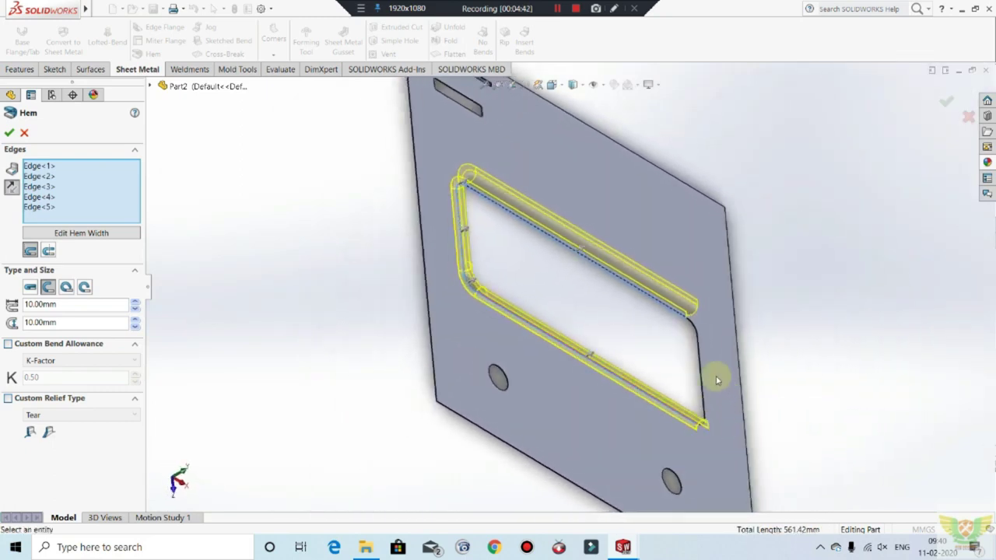
{"action": "scroll", "coordinate": [700, 350], "scroll_direction": "down", "scroll_amount": 3}
{"action": "scroll", "coordinate": [700, 350], "scroll_direction": "down", "scroll_amount": 3}
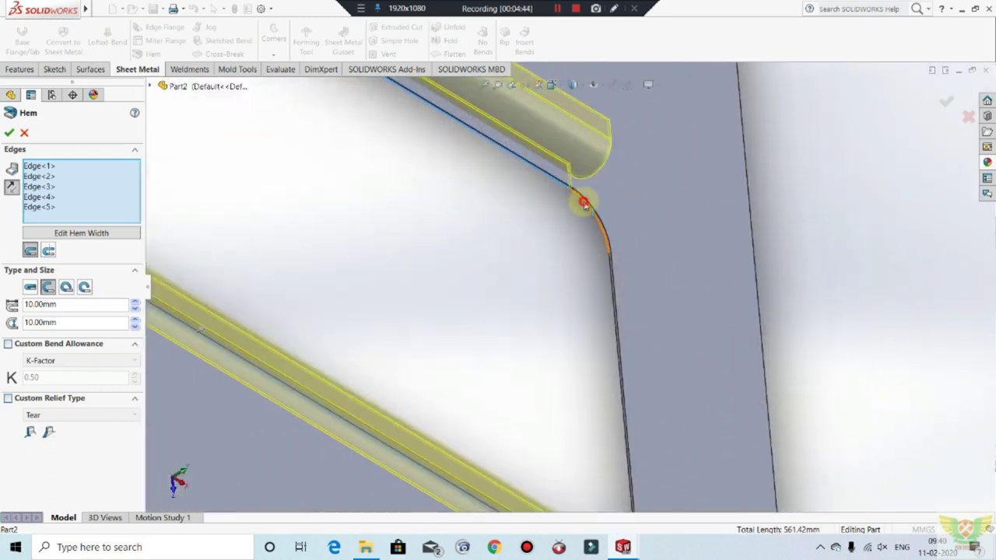
{"action": "left_click", "coordinate": [585, 203]}
{"action": "scroll", "coordinate": [609, 292], "scroll_direction": "up", "scroll_amount": 3}
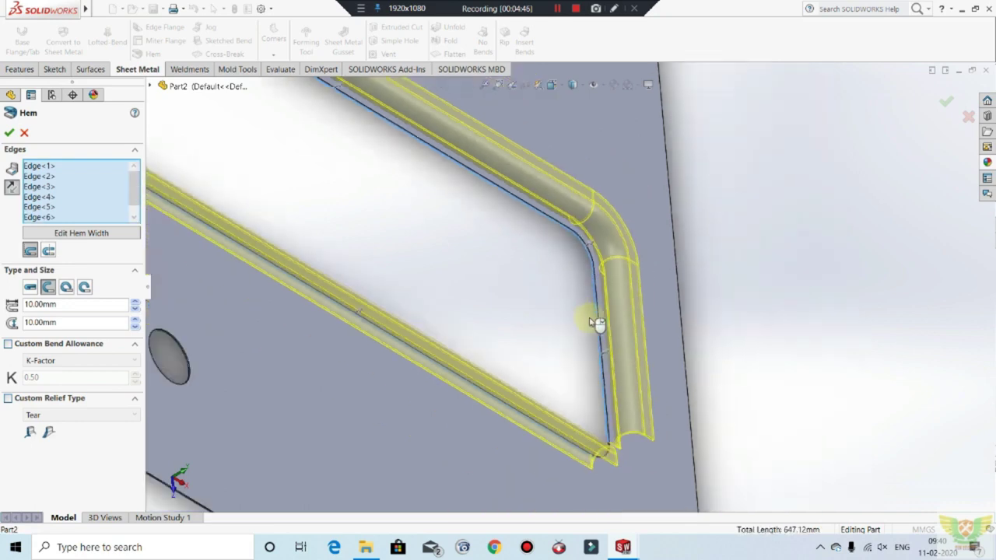
{"action": "scroll", "coordinate": [596, 327], "scroll_direction": "up", "scroll_amount": 3}
{"action": "mouse_move", "coordinate": [596, 327]}
{"action": "middle_mouse_down"}
{"action": "mouse_move", "coordinate": [606, 467]}
{"action": "mouse_move", "coordinate": [589, 345]}
{"action": "middle_mouse_up"}
{"action": "scroll", "coordinate": [589, 345], "scroll_direction": "down", "scroll_amount": 3}
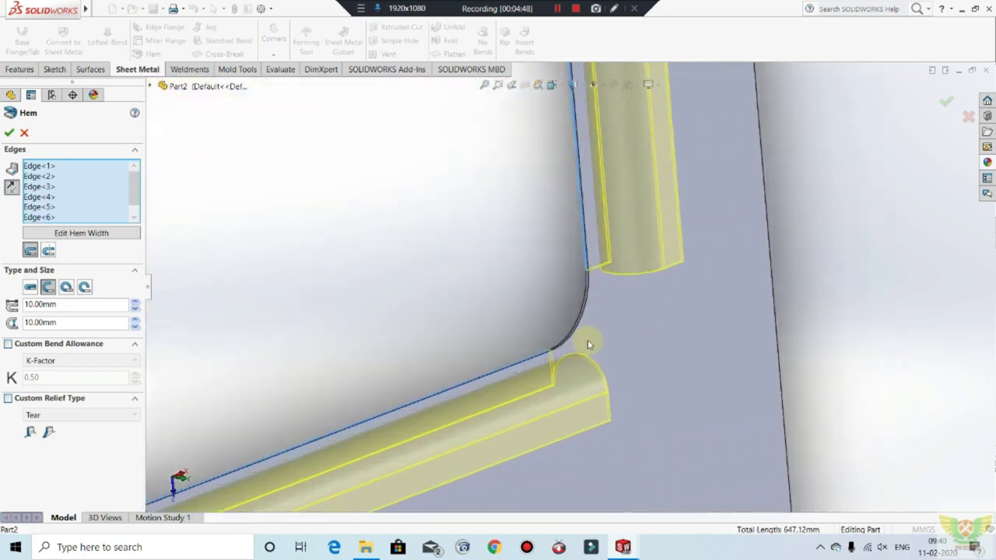
{"action": "scroll", "coordinate": [583, 296], "scroll_direction": "down", "scroll_amount": 2}
{"action": "scroll", "coordinate": [612, 351], "scroll_direction": "up", "scroll_amount": 3}
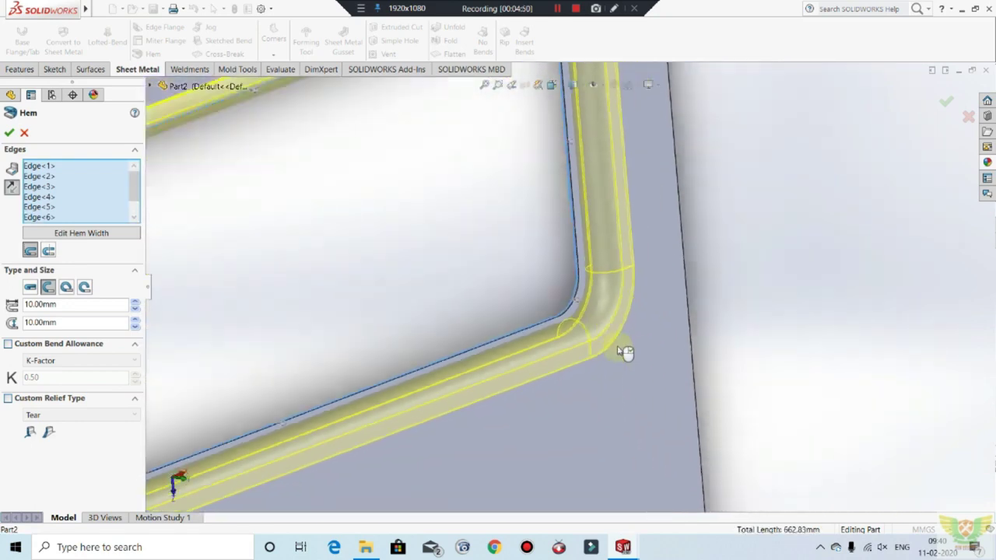
{"action": "scroll", "coordinate": [627, 349], "scroll_direction": "up", "scroll_amount": 3}
{"action": "mouse_move", "coordinate": [534, 360]}
{"action": "middle_mouse_down"}
{"action": "mouse_move", "coordinate": [467, 267]}
{"action": "mouse_move", "coordinate": [406, 236]}
{"action": "mouse_move", "coordinate": [474, 289]}
{"action": "mouse_move", "coordinate": [185, 350]}
{"action": "middle_mouse_up"}
{"action": "scroll", "coordinate": [467, 267], "scroll_direction": "down", "scroll_amount": 3}
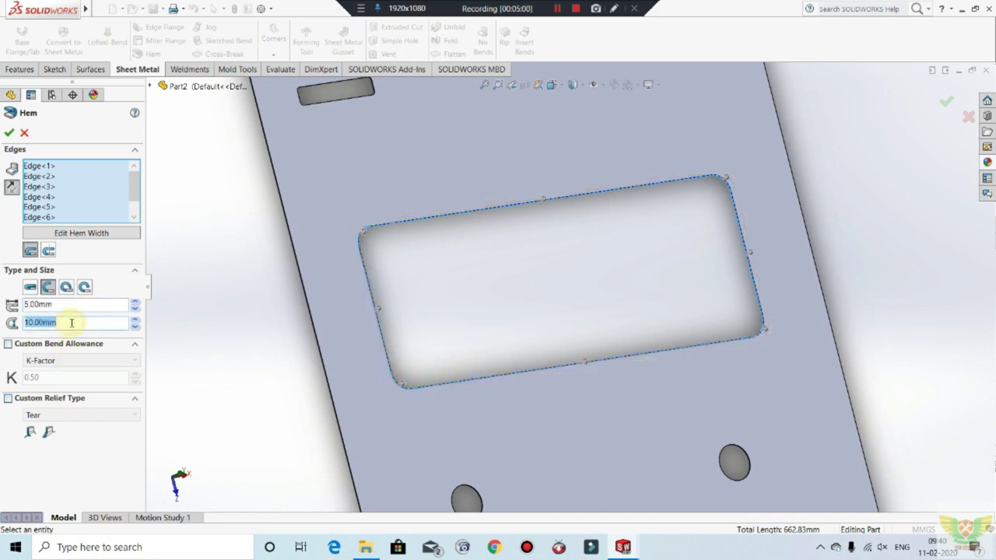
{"action": "type", "text": "5"}
Apply a 5mm hem length and try the Open and Tear Drop styles with 1mm and 0.5mm radii.
{"action": "key", "text": "Return"}
{"action": "mouse_move", "coordinate": [643, 241]}
{"action": "middle_mouse_down"}
{"action": "mouse_move", "coordinate": [701, 240]}
{"action": "mouse_move", "coordinate": [423, 283]}
{"action": "middle_mouse_up"}
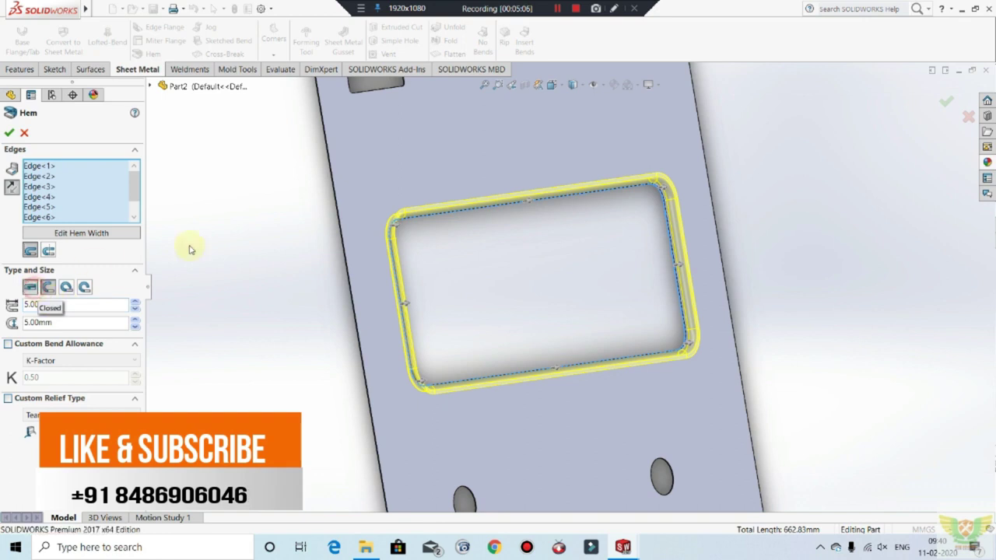
{"action": "middle_click_drag", "start_coordinate": [480, 233], "coordinate": [513, 225]}
{"action": "scroll", "coordinate": [570, 218], "scroll_direction": "down", "scroll_amount": 3}
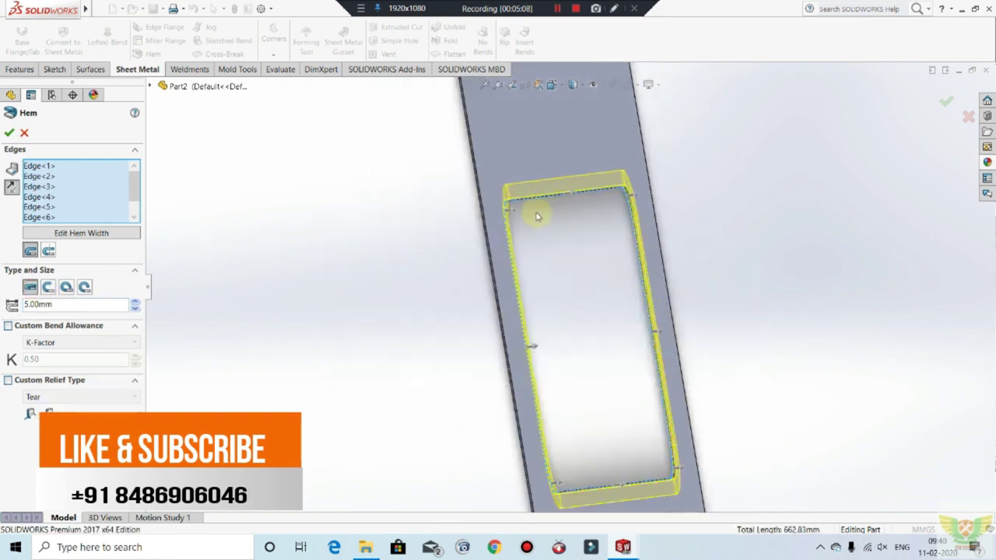
{"action": "scroll", "coordinate": [537, 217], "scroll_direction": "down", "scroll_amount": 2}
{"action": "left_click", "coordinate": [47, 287]}
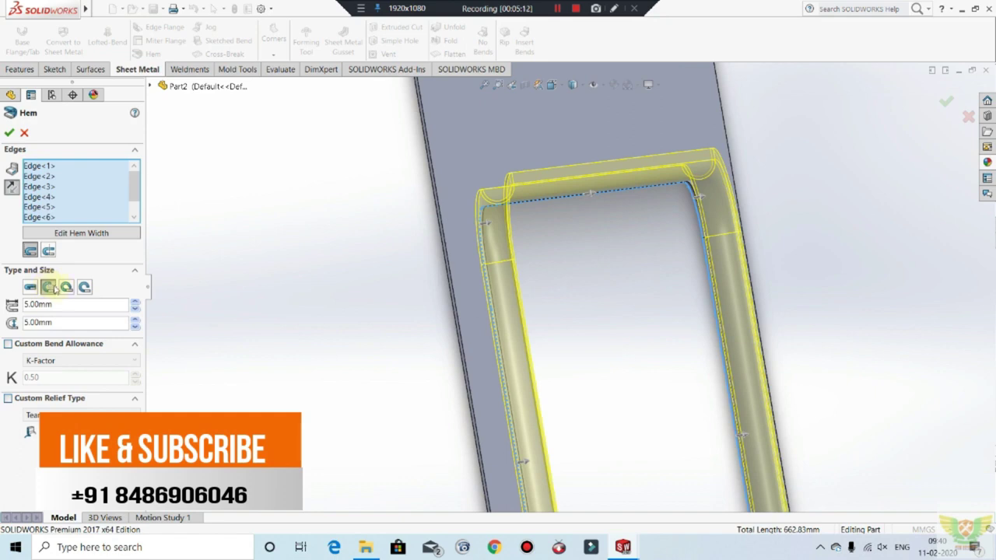
{"action": "left_click", "coordinate": [66, 287]}
{"action": "scroll", "coordinate": [509, 194], "scroll_direction": "down", "scroll_amount": 2}
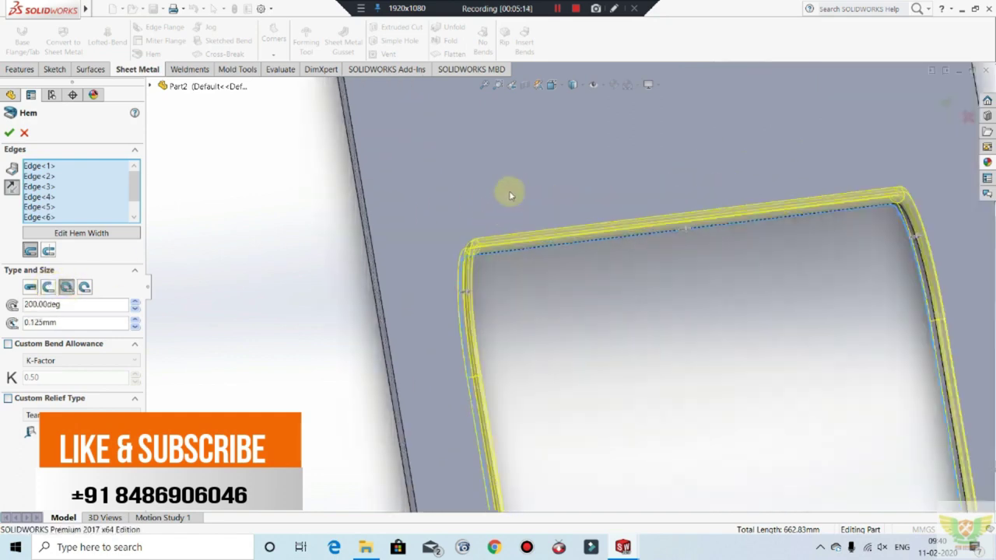
{"action": "scroll", "coordinate": [509, 250], "scroll_direction": "down", "scroll_amount": 2}
{"action": "scroll", "coordinate": [516, 233], "scroll_direction": "down", "scroll_amount": 2}
{"action": "middle_click_drag", "start_coordinate": [516, 234], "coordinate": [500, 218]}
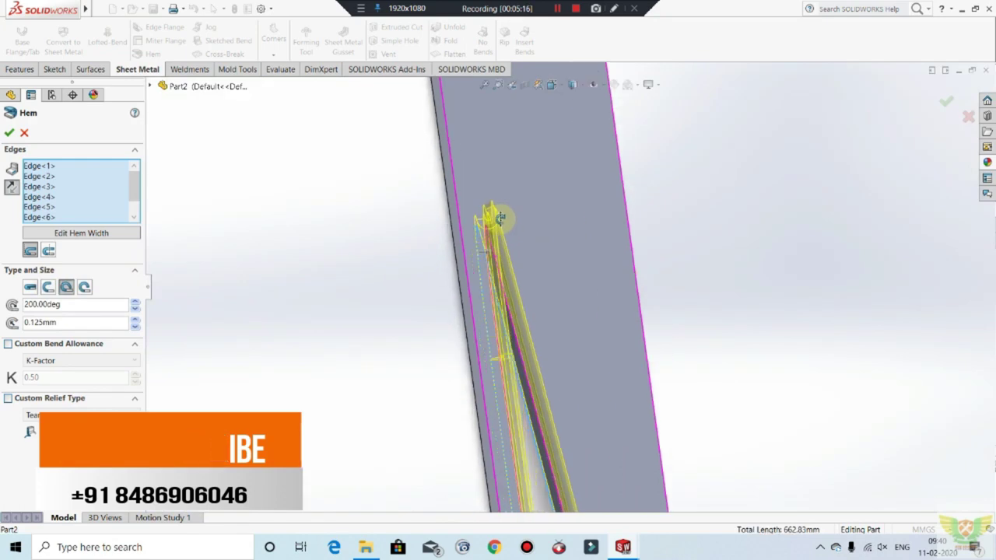
{"action": "double_click", "coordinate": [75, 325]}
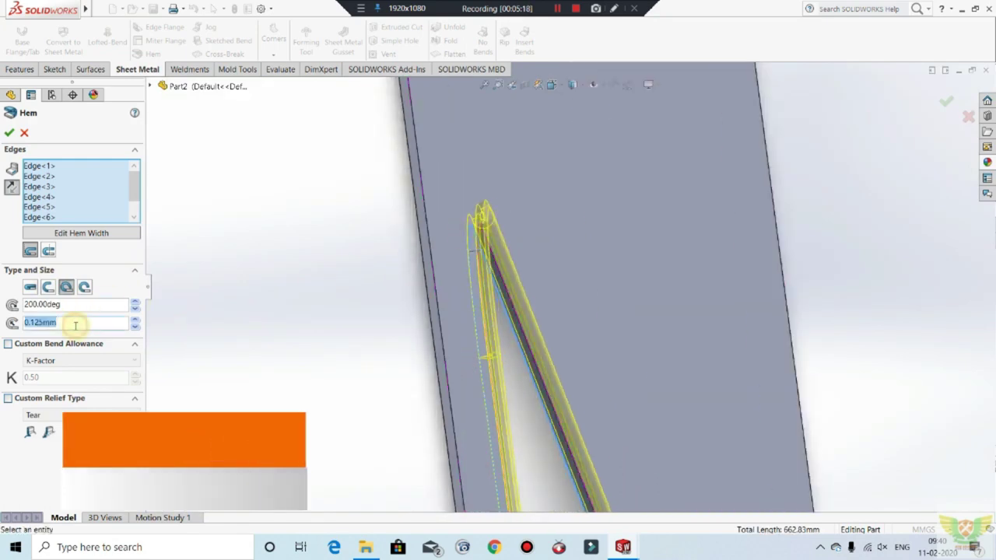
{"action": "type", "text": "1"}
{"action": "key", "text": "Return"}
{"action": "mouse_move", "coordinate": [464, 288]}
{"action": "middle_mouse_down"}
{"action": "mouse_move", "coordinate": [423, 278]}
{"action": "mouse_move", "coordinate": [438, 272]}
{"action": "mouse_move", "coordinate": [465, 291]}
{"action": "mouse_move", "coordinate": [416, 317]}
{"action": "middle_mouse_up"}
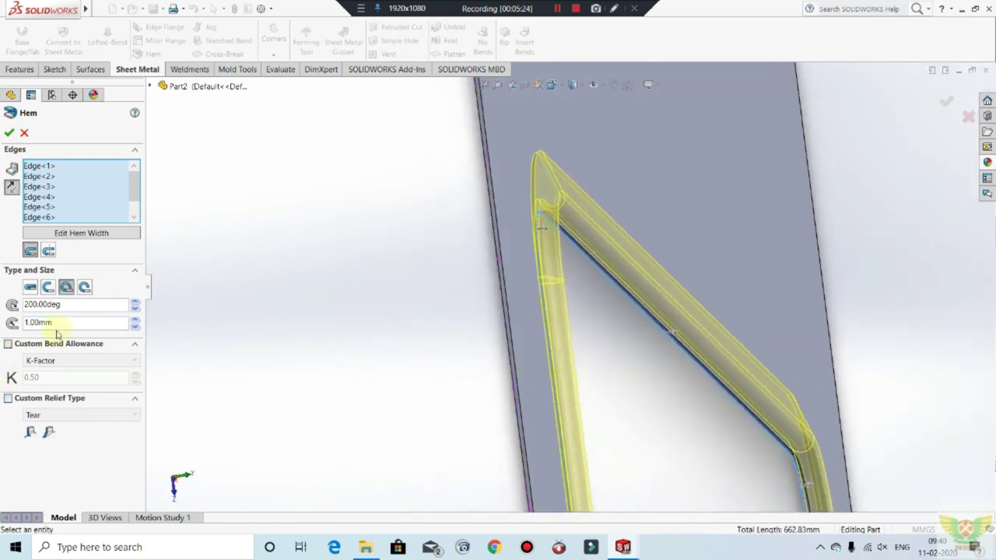
{"action": "type", "text": "0.5"}
{"action": "key", "text": "Return"}
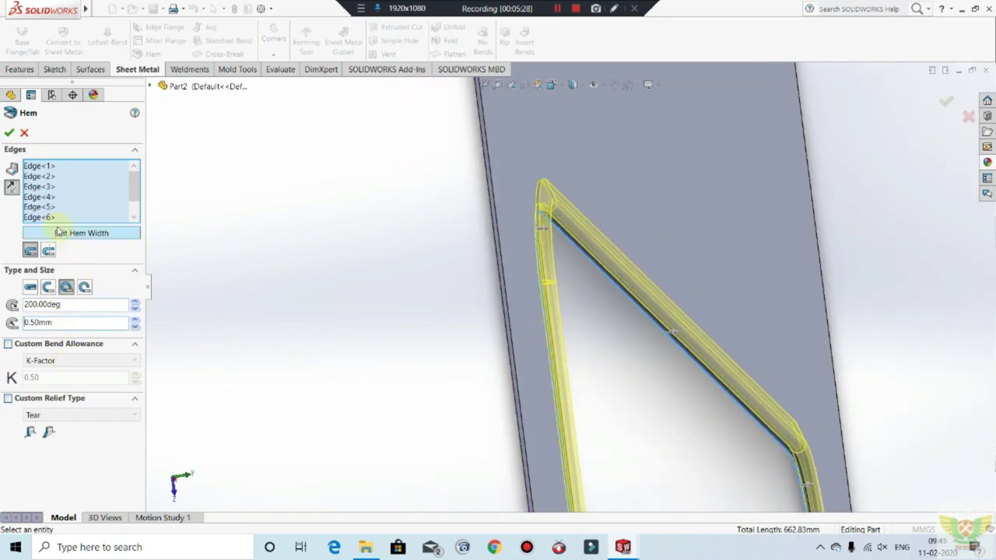
Switch the hem to the Rolled type at 200° with a 2mm radius.
{"action": "left_click", "coordinate": [83, 287]}
{"action": "middle_click_drag", "start_coordinate": [376, 285], "coordinate": [438, 305]}
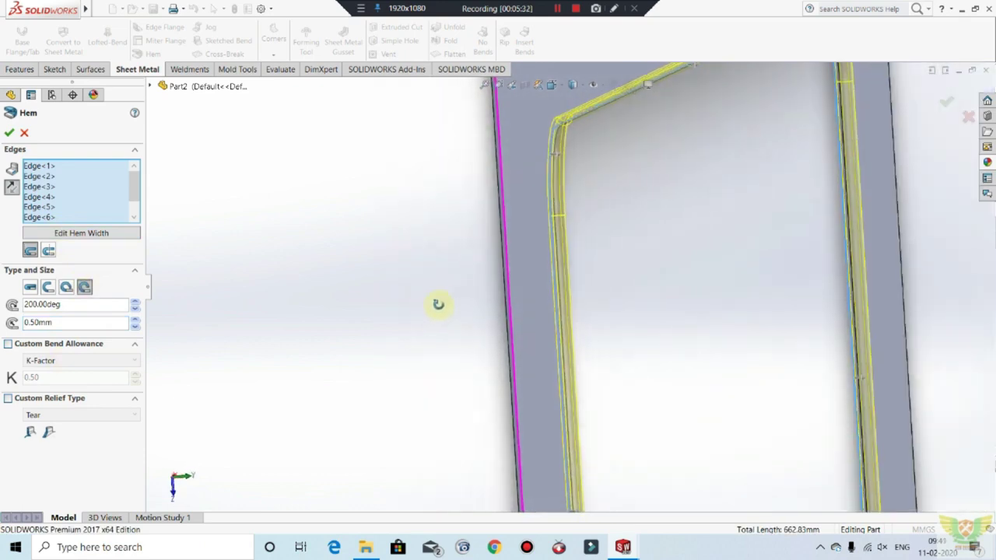
{"action": "scroll", "coordinate": [571, 148], "scroll_direction": "up", "scroll_amount": 2}
{"action": "scroll", "coordinate": [623, 244], "scroll_direction": "up", "scroll_amount": 2}
{"action": "scroll", "coordinate": [401, 315], "scroll_direction": "up", "scroll_amount": 3}
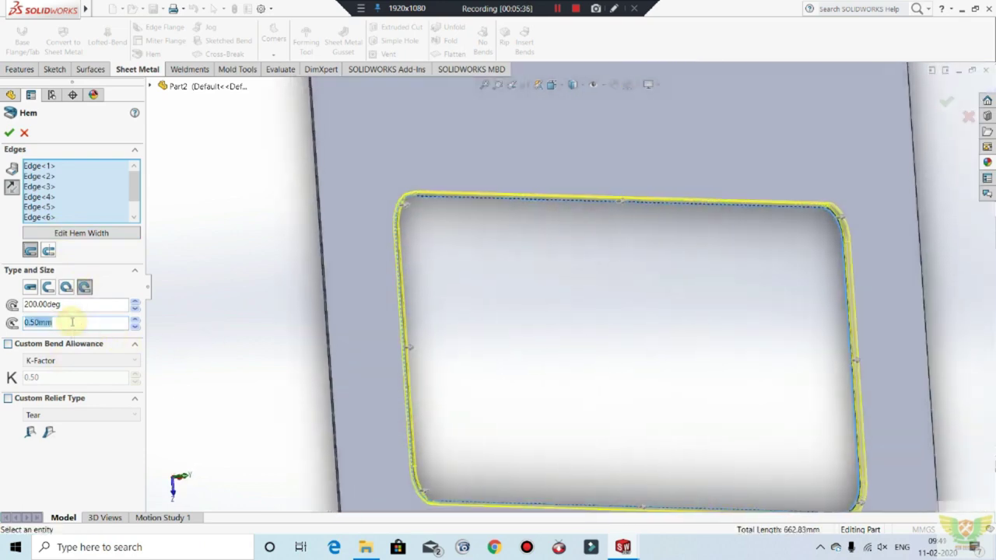
{"action": "scroll", "coordinate": [578, 291], "scroll_direction": "up", "scroll_amount": 2}
{"action": "mouse_move", "coordinate": [603, 291]}
{"action": "middle_mouse_down"}
{"action": "mouse_move", "coordinate": [634, 298]}
{"action": "mouse_move", "coordinate": [629, 282]}
{"action": "mouse_move", "coordinate": [116, 298]}
{"action": "middle_mouse_up"}
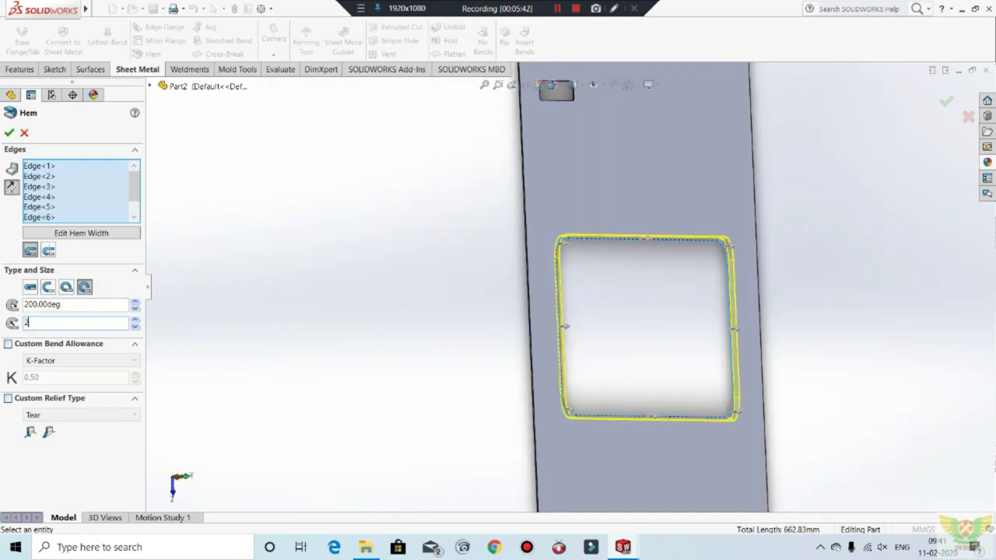
{"action": "key", "text": "Return"}
{"action": "mouse_move", "coordinate": [440, 340]}
{"action": "middle_mouse_down"}
{"action": "mouse_move", "coordinate": [418, 296]}
{"action": "mouse_move", "coordinate": [449, 276]}
{"action": "mouse_move", "coordinate": [465, 294]}
{"action": "middle_mouse_up"}
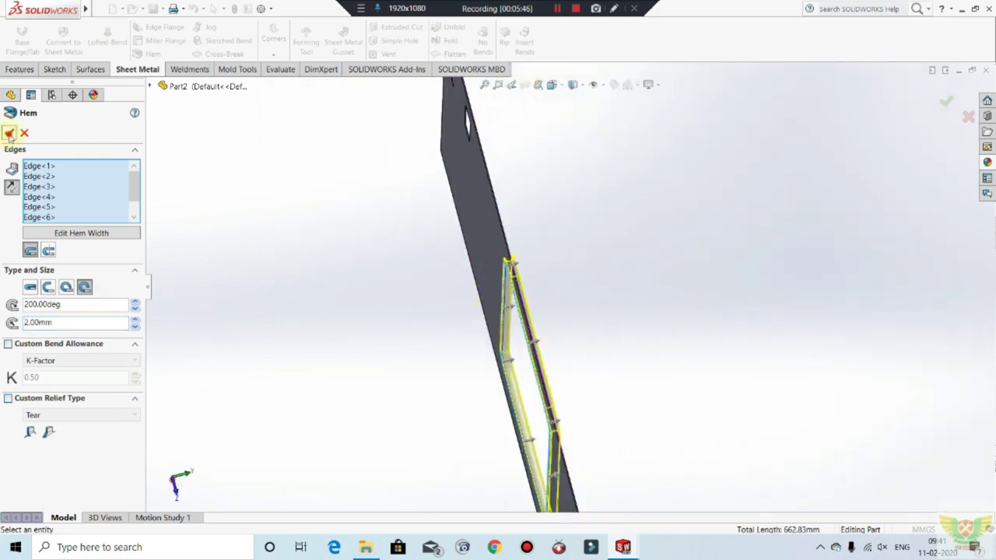
Accept the rolled hem as Hem1 and zoom toward the plate's top-left corner.
{"action": "right_click", "coordinate": [346, 184]}
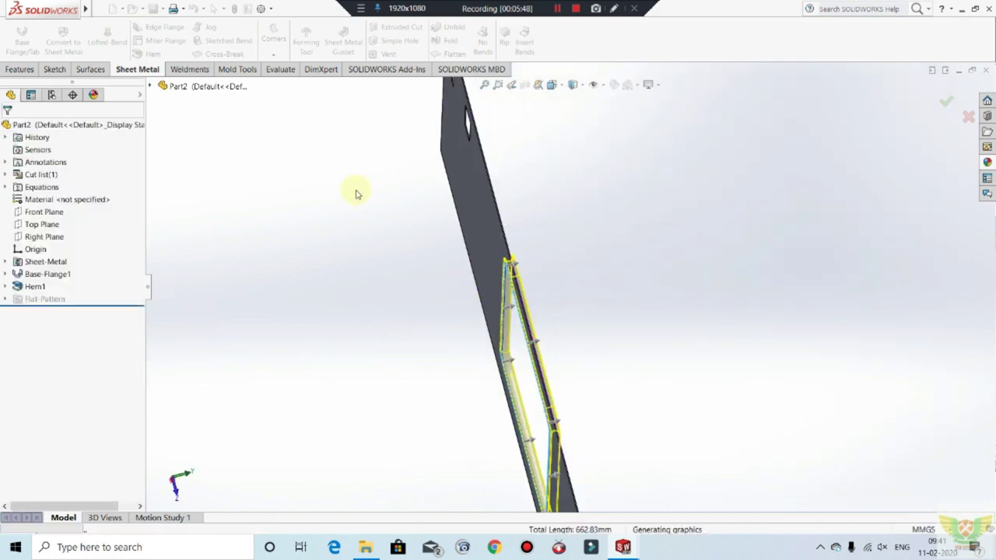
{"action": "mouse_move", "coordinate": [395, 224]}
{"action": "middle_mouse_down"}
{"action": "mouse_move", "coordinate": [353, 249]}
{"action": "mouse_move", "coordinate": [436, 333]}
{"action": "mouse_move", "coordinate": [535, 336]}
{"action": "mouse_move", "coordinate": [540, 319]}
{"action": "mouse_move", "coordinate": [507, 340]}
{"action": "mouse_move", "coordinate": [537, 325]}
{"action": "mouse_move", "coordinate": [523, 289]}
{"action": "middle_mouse_up"}
{"action": "scroll", "coordinate": [354, 249], "scroll_direction": "up", "scroll_amount": 3}
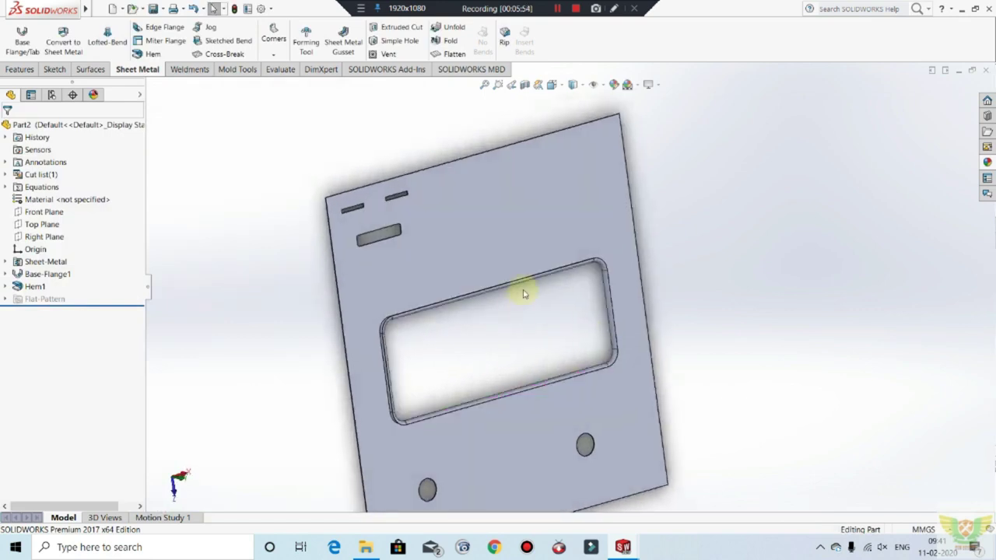
{"action": "mouse_move", "coordinate": [514, 347]}
{"action": "middle_mouse_down"}
{"action": "mouse_move", "coordinate": [573, 340]}
{"action": "mouse_move", "coordinate": [493, 319]}
{"action": "mouse_move", "coordinate": [418, 398]}
{"action": "mouse_move", "coordinate": [426, 383]}
{"action": "mouse_move", "coordinate": [438, 387]}
{"action": "mouse_move", "coordinate": [403, 378]}
{"action": "mouse_move", "coordinate": [423, 296]}
{"action": "middle_mouse_up"}
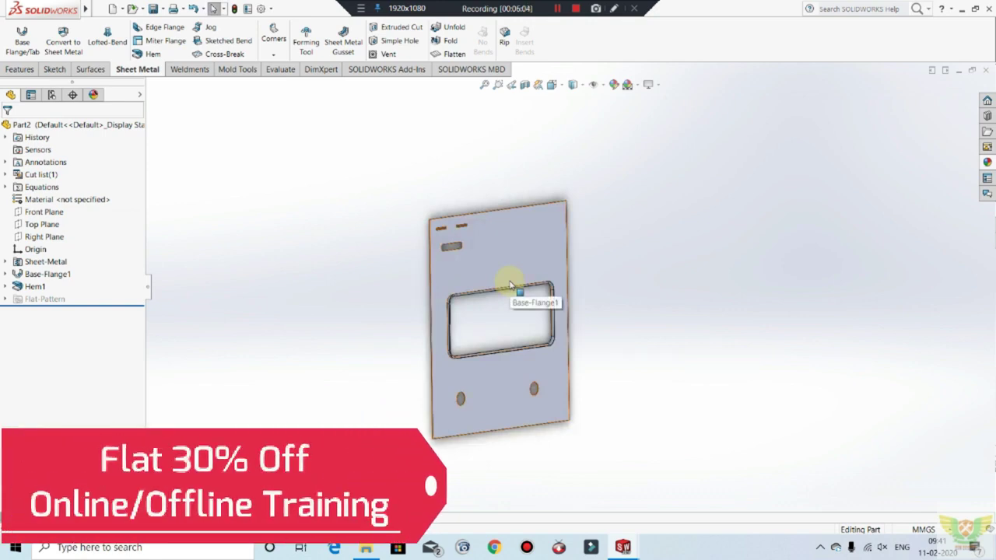
{"action": "scroll", "coordinate": [424, 224], "scroll_direction": "down", "scroll_amount": 1}
{"action": "scroll", "coordinate": [443, 233], "scroll_direction": "down", "scroll_amount": 2}
{"action": "scroll", "coordinate": [449, 241], "scroll_direction": "down", "scroll_amount": 2}
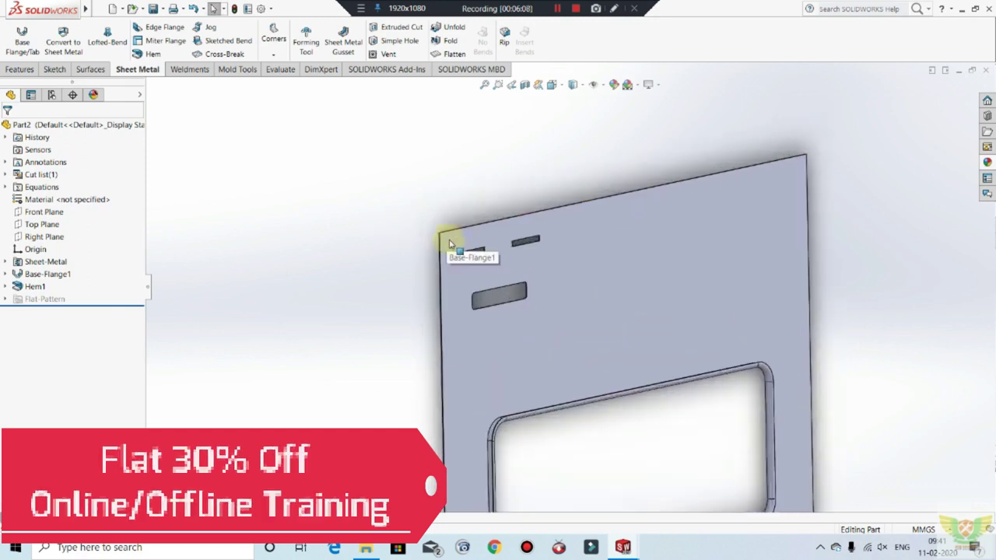
{"action": "scroll", "coordinate": [451, 242], "scroll_direction": "down", "scroll_amount": 3}
{"action": "scroll", "coordinate": [452, 243], "scroll_direction": "down", "scroll_amount": 2}
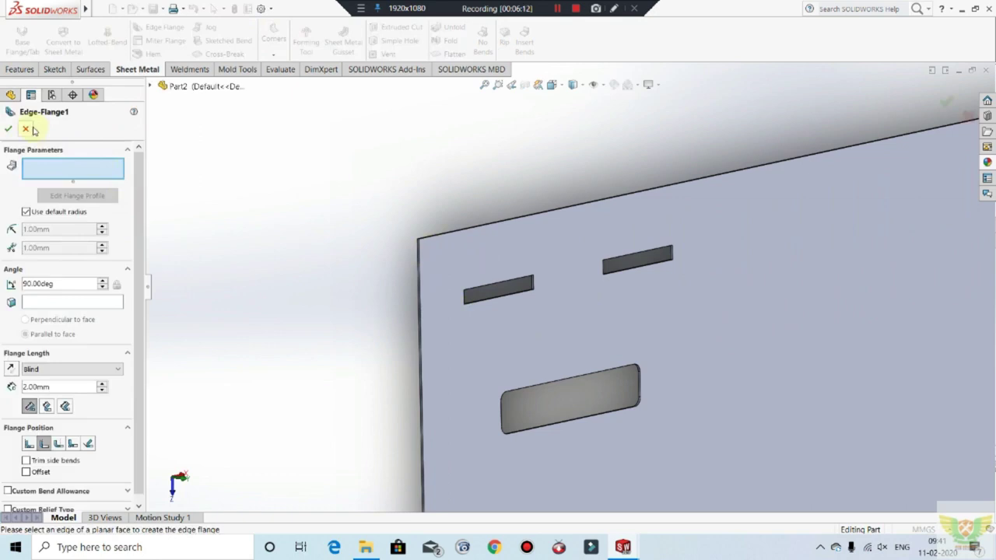
Cancel the edge flange and start a Fillet corner break on the plate's top-left corner.
{"action": "left_click", "coordinate": [26, 129]}
{"action": "left_click", "coordinate": [273, 58]}
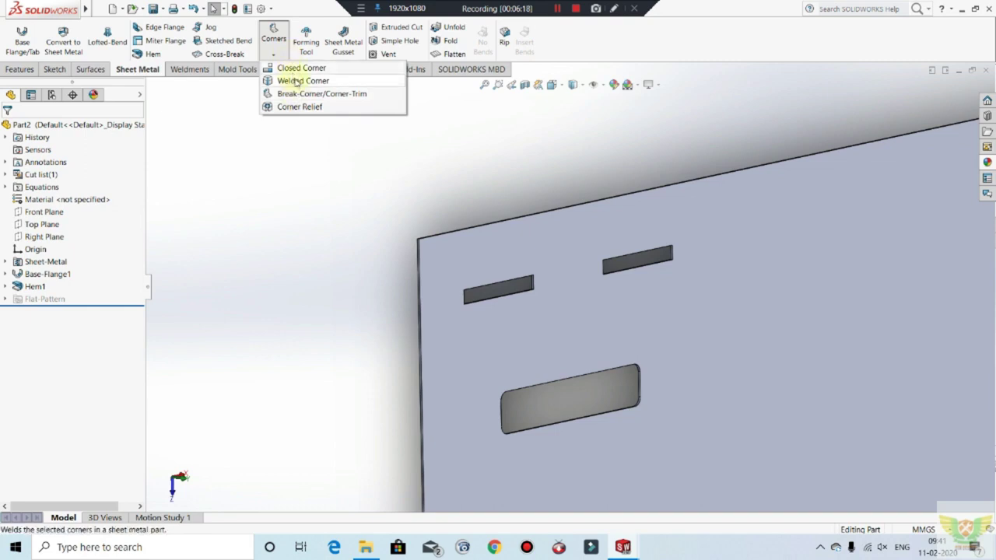
{"action": "left_click", "coordinate": [298, 94]}
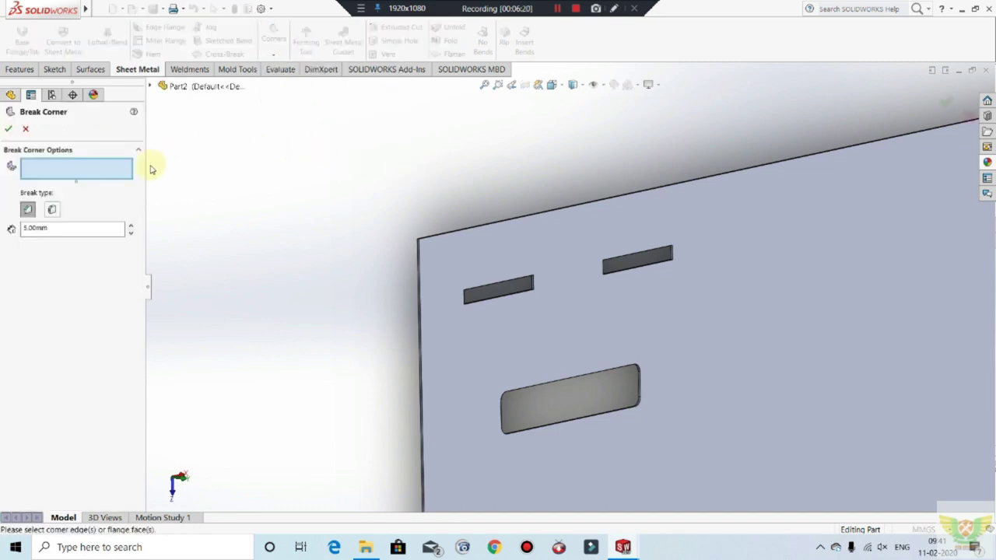
{"action": "scroll", "coordinate": [436, 249], "scroll_direction": "down", "scroll_amount": 3}
{"action": "scroll", "coordinate": [472, 251], "scroll_direction": "down", "scroll_amount": 2}
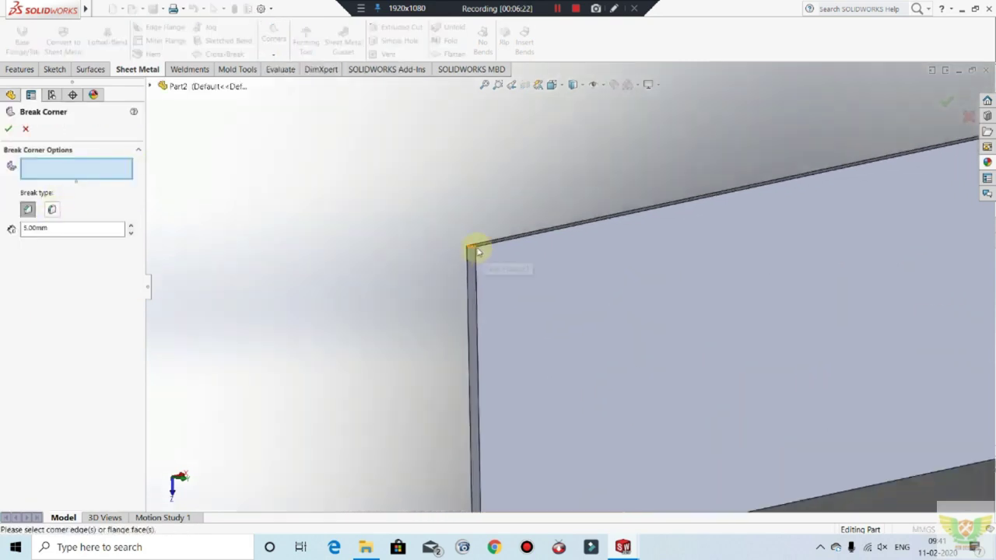
{"action": "left_click", "coordinate": [484, 255]}
{"action": "scroll", "coordinate": [289, 257], "scroll_direction": "up", "scroll_amount": 2}
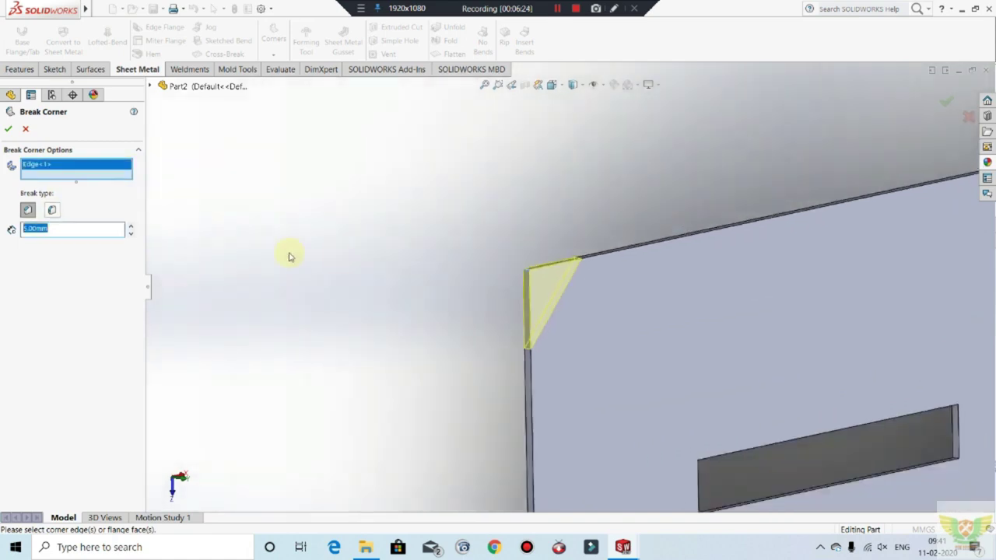
{"action": "left_click", "coordinate": [52, 209]}
{"action": "scroll", "coordinate": [353, 225], "scroll_direction": "up", "scroll_amount": 2}
{"action": "scroll", "coordinate": [371, 223], "scroll_direction": "up", "scroll_amount": 2}
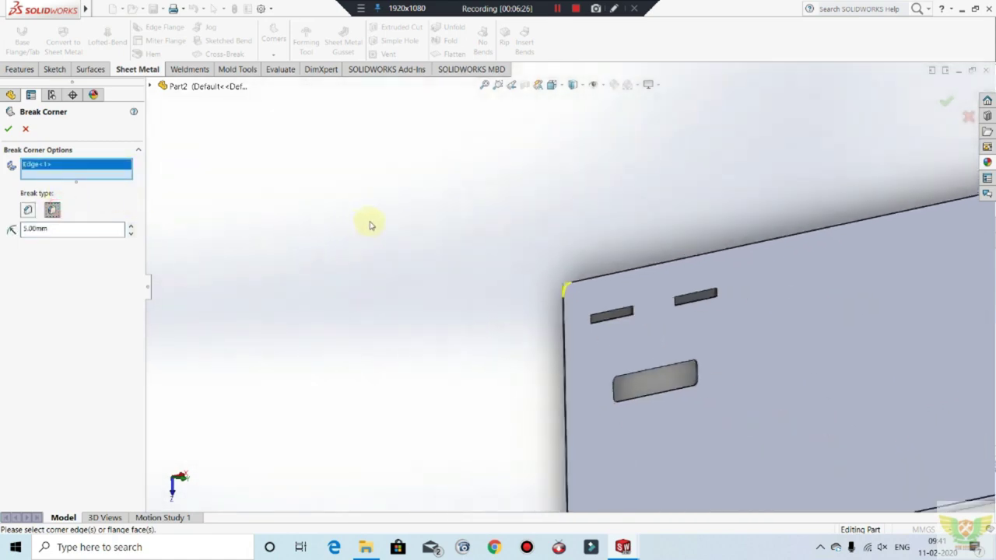
{"action": "scroll", "coordinate": [662, 202], "scroll_direction": "up", "scroll_amount": 1}
{"action": "scroll", "coordinate": [838, 209], "scroll_direction": "up", "scroll_amount": 1}
{"action": "scroll", "coordinate": [789, 240], "scroll_direction": "down", "scroll_amount": 2}
{"action": "scroll", "coordinate": [794, 249], "scroll_direction": "down", "scroll_amount": 2}
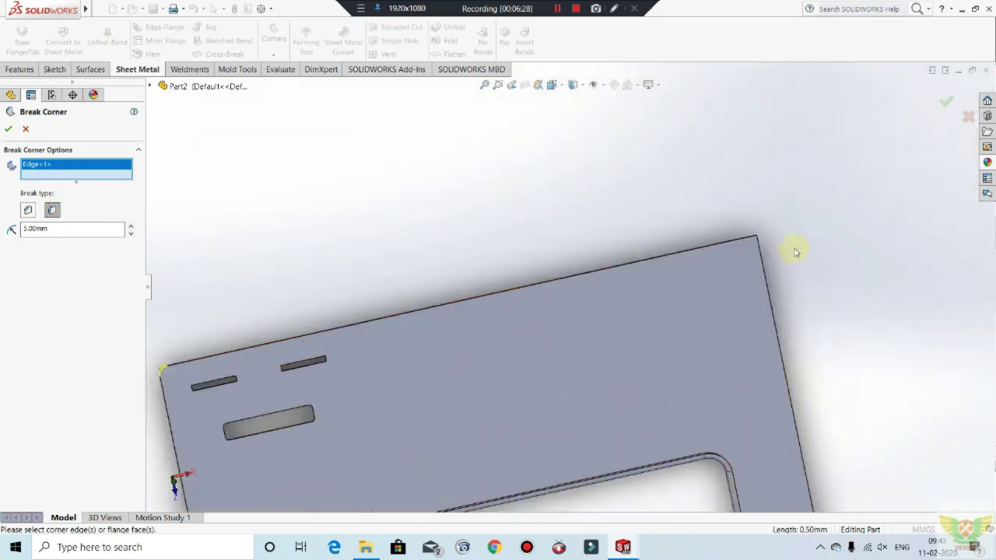
{"action": "scroll", "coordinate": [749, 244], "scroll_direction": "down", "scroll_amount": 1}
Add the other three corner edges and accept the 5 mm fillet corner break.
{"action": "mouse_move", "coordinate": [749, 244]}
{"action": "middle_mouse_down"}
{"action": "mouse_move", "coordinate": [703, 282]}
{"action": "mouse_move", "coordinate": [583, 198]}
{"action": "middle_mouse_up"}
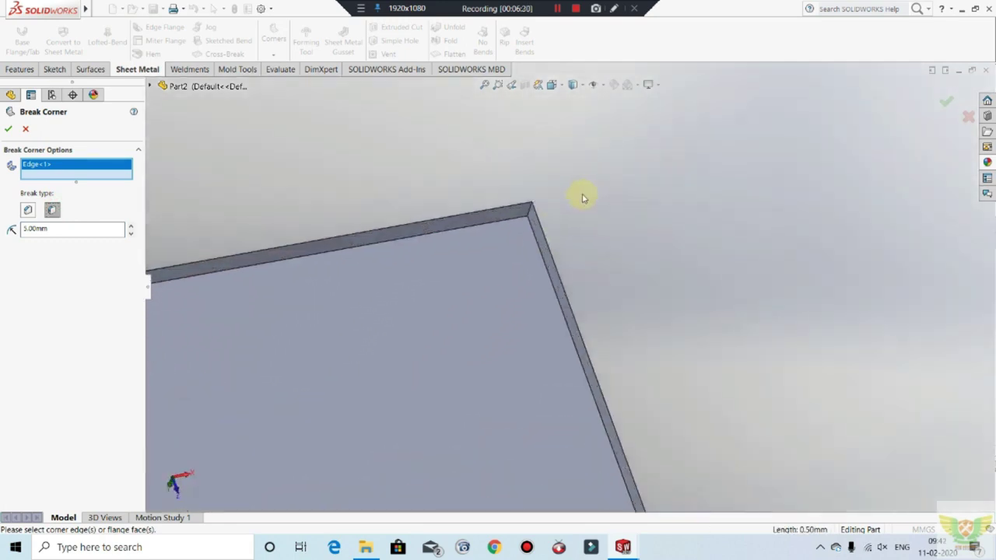
{"action": "left_click", "coordinate": [527, 208]}
{"action": "scroll", "coordinate": [560, 187], "scroll_direction": "up", "scroll_amount": 3}
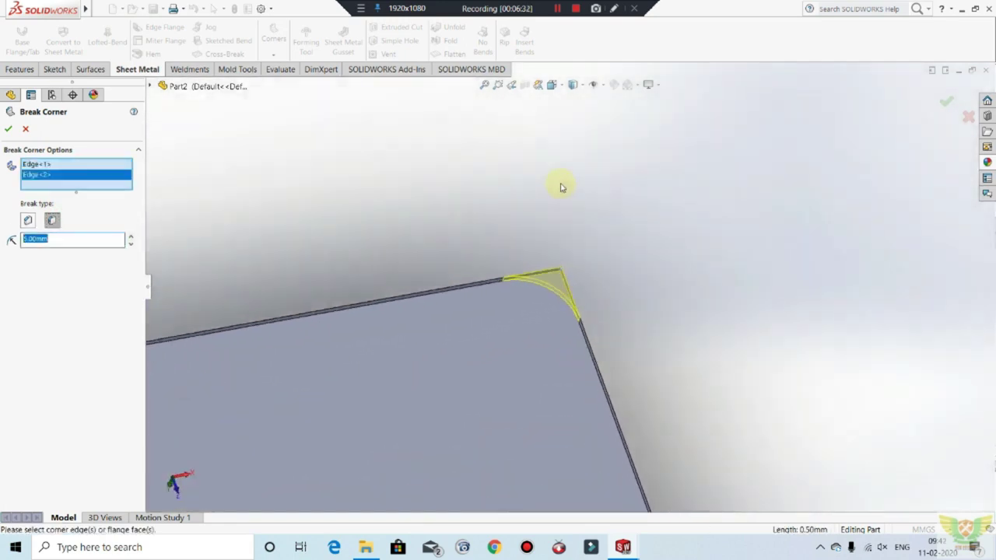
{"action": "scroll", "coordinate": [562, 189], "scroll_direction": "up", "scroll_amount": 4}
{"action": "scroll", "coordinate": [565, 187], "scroll_direction": "up", "scroll_amount": 3}
{"action": "scroll", "coordinate": [662, 363], "scroll_direction": "up", "scroll_amount": 2}
{"action": "scroll", "coordinate": [678, 382], "scroll_direction": "up", "scroll_amount": 2}
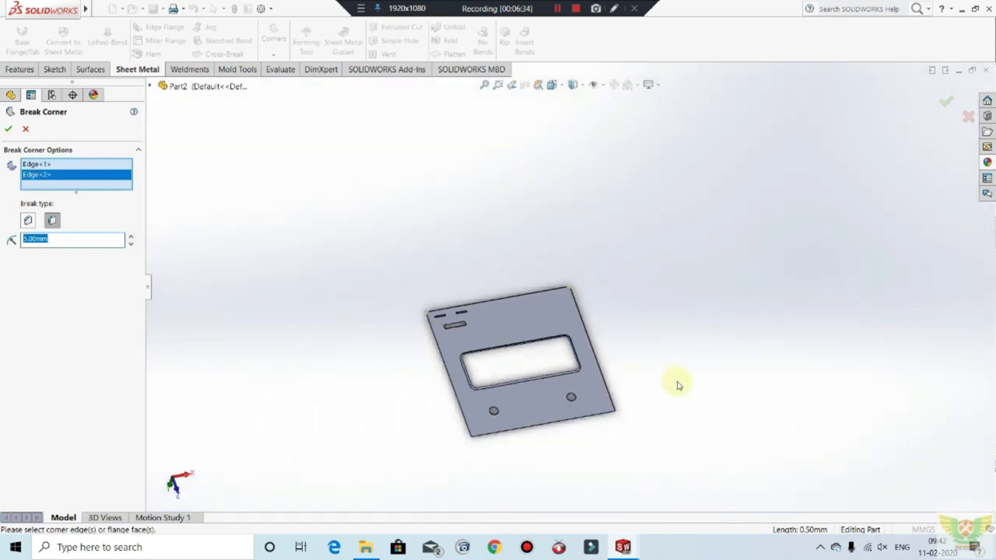
{"action": "scroll", "coordinate": [620, 389], "scroll_direction": "up", "scroll_amount": 1}
{"action": "scroll", "coordinate": [592, 378], "scroll_direction": "down", "scroll_amount": 2}
{"action": "scroll", "coordinate": [584, 346], "scroll_direction": "down", "scroll_amount": 3}
{"action": "scroll", "coordinate": [568, 296], "scroll_direction": "down", "scroll_amount": 2}
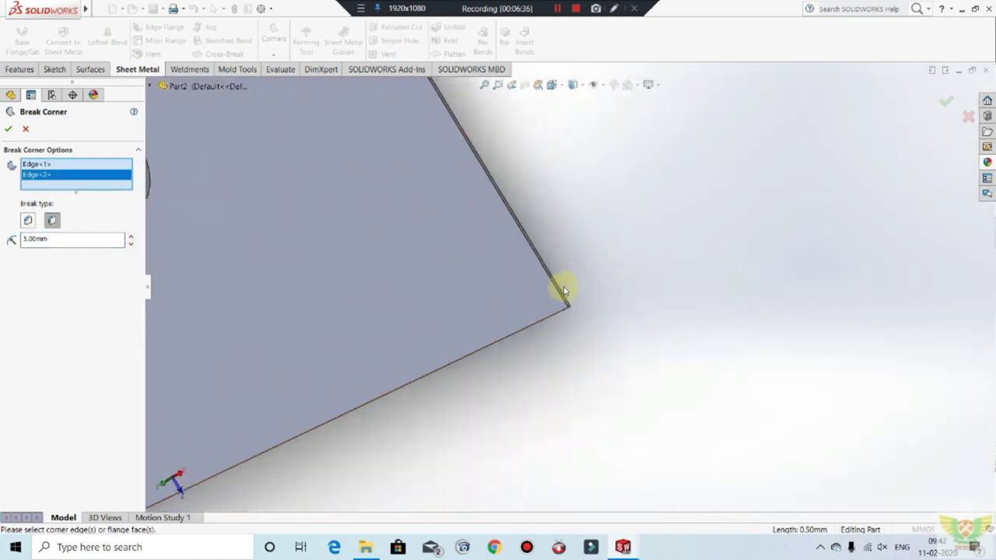
{"action": "scroll", "coordinate": [574, 316], "scroll_direction": "down", "scroll_amount": 2}
{"action": "scroll", "coordinate": [585, 333], "scroll_direction": "down", "scroll_amount": 2}
{"action": "left_click", "coordinate": [593, 343]}
{"action": "scroll", "coordinate": [615, 352], "scroll_direction": "up", "scroll_amount": 2}
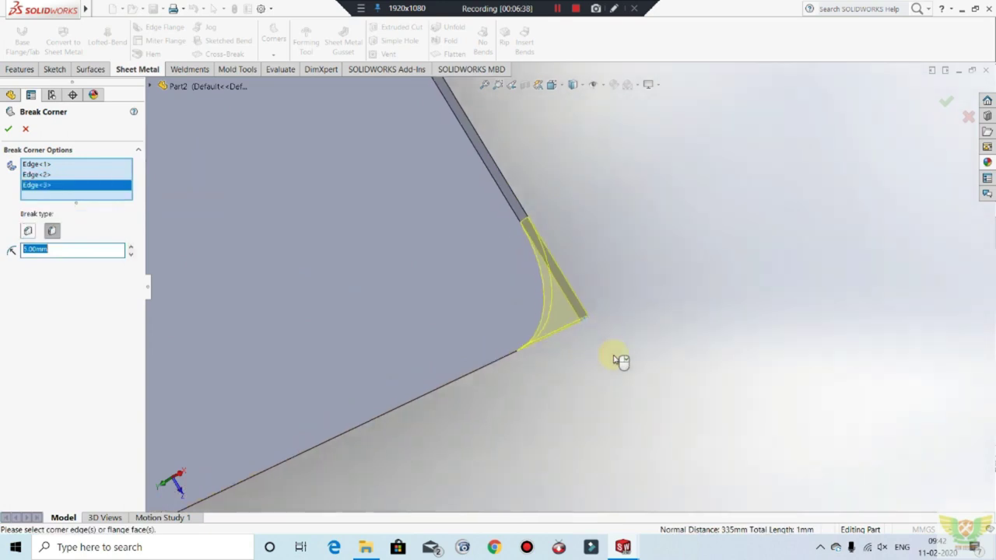
{"action": "scroll", "coordinate": [617, 356], "scroll_direction": "up", "scroll_amount": 2}
{"action": "scroll", "coordinate": [618, 359], "scroll_direction": "up", "scroll_amount": 2}
{"action": "scroll", "coordinate": [545, 385], "scroll_direction": "up", "scroll_amount": 2}
{"action": "scroll", "coordinate": [545, 334], "scroll_direction": "down", "scroll_amount": 1}
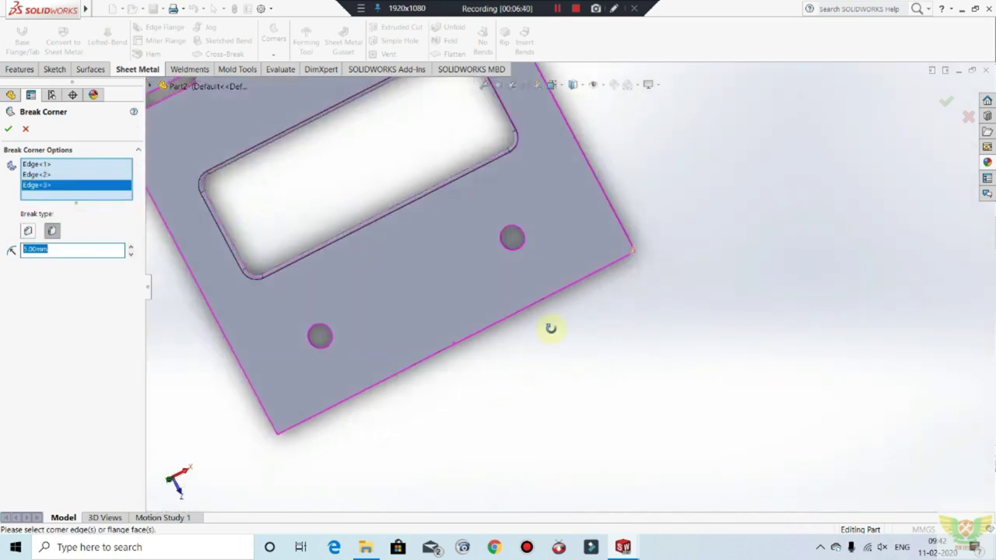
{"action": "scroll", "coordinate": [358, 356], "scroll_direction": "down", "scroll_amount": 2}
{"action": "scroll", "coordinate": [371, 405], "scroll_direction": "down", "scroll_amount": 2}
{"action": "scroll", "coordinate": [406, 363], "scroll_direction": "down", "scroll_amount": 2}
{"action": "middle_click_drag", "start_coordinate": [406, 363], "coordinate": [530, 372], "text": "ctrl"}
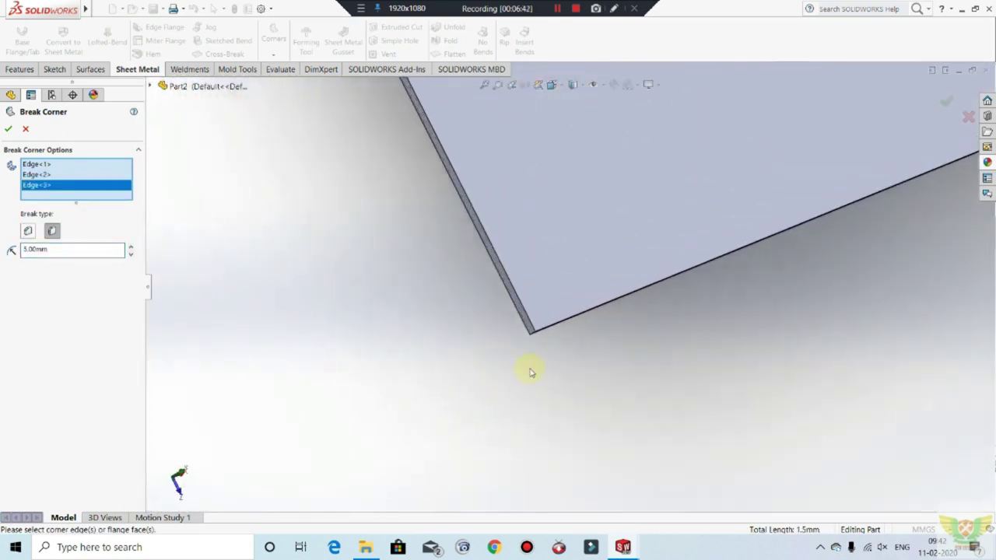
{"action": "left_click", "coordinate": [533, 335]}
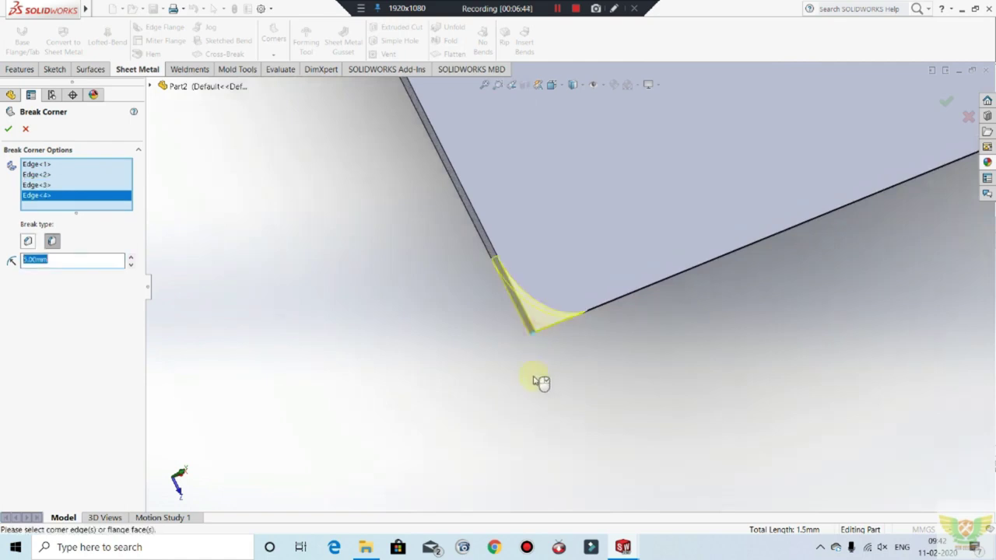
{"action": "scroll", "coordinate": [538, 382], "scroll_direction": "up", "scroll_amount": 2}
{"action": "scroll", "coordinate": [530, 389], "scroll_direction": "up", "scroll_amount": 2}
{"action": "scroll", "coordinate": [533, 405], "scroll_direction": "up", "scroll_amount": 2}
{"action": "scroll", "coordinate": [585, 256], "scroll_direction": "down", "scroll_amount": 1}
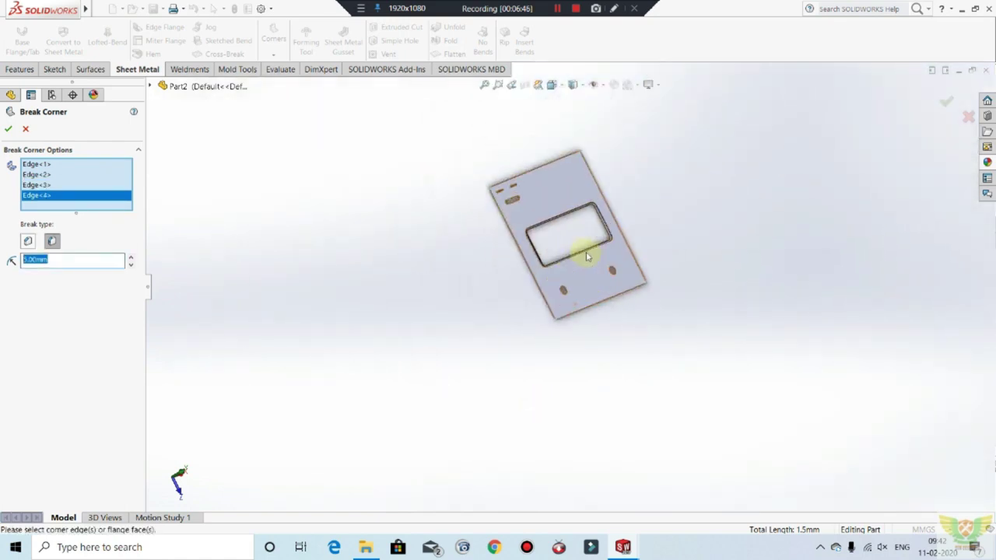
{"action": "scroll", "coordinate": [584, 256], "scroll_direction": "down", "scroll_amount": 1}
{"action": "left_click", "coordinate": [7, 132]}
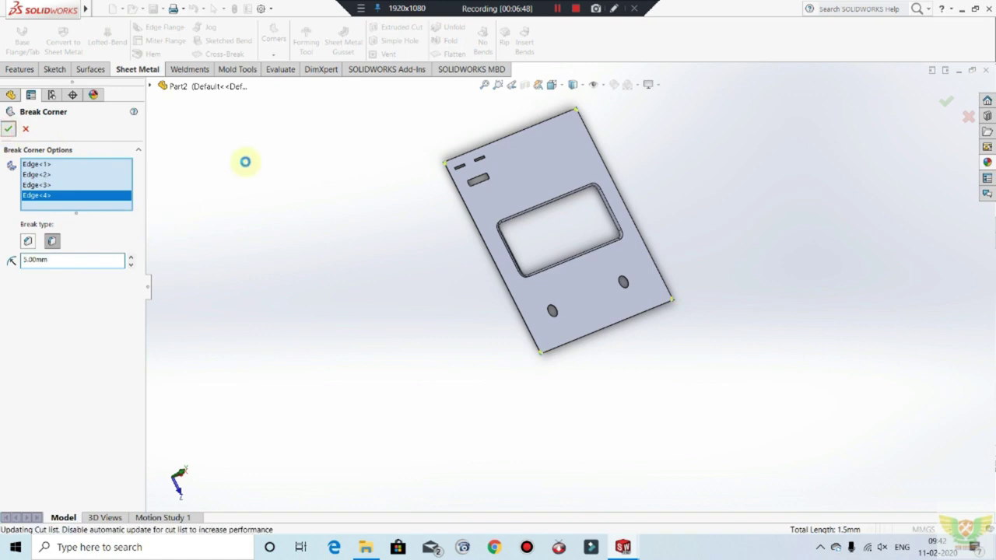
{"action": "middle_click_drag", "start_coordinate": [298, 161], "coordinate": [393, 172]}
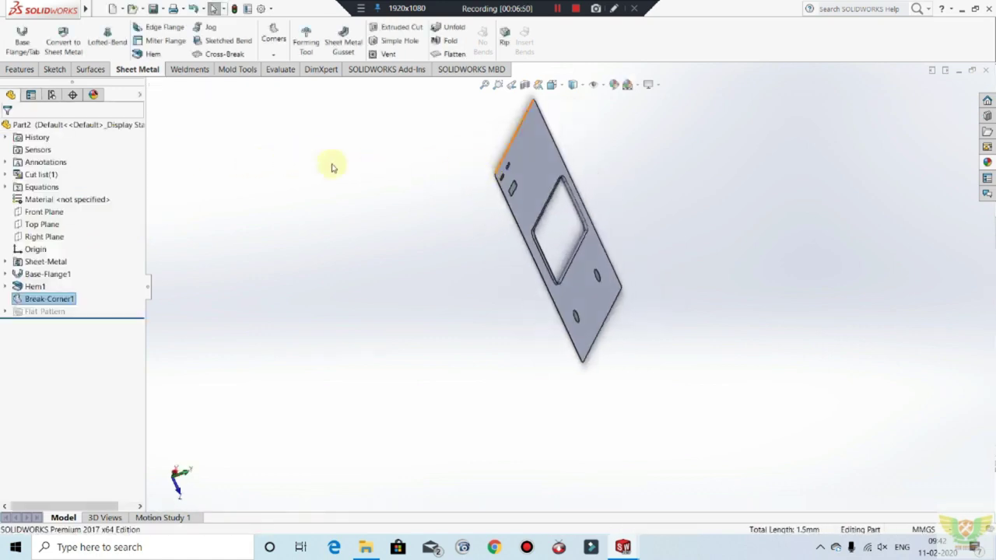
Flange the first long side edge with a 0.70 mm bend radius and 10 mm length.
{"action": "left_click", "coordinate": [164, 30]}
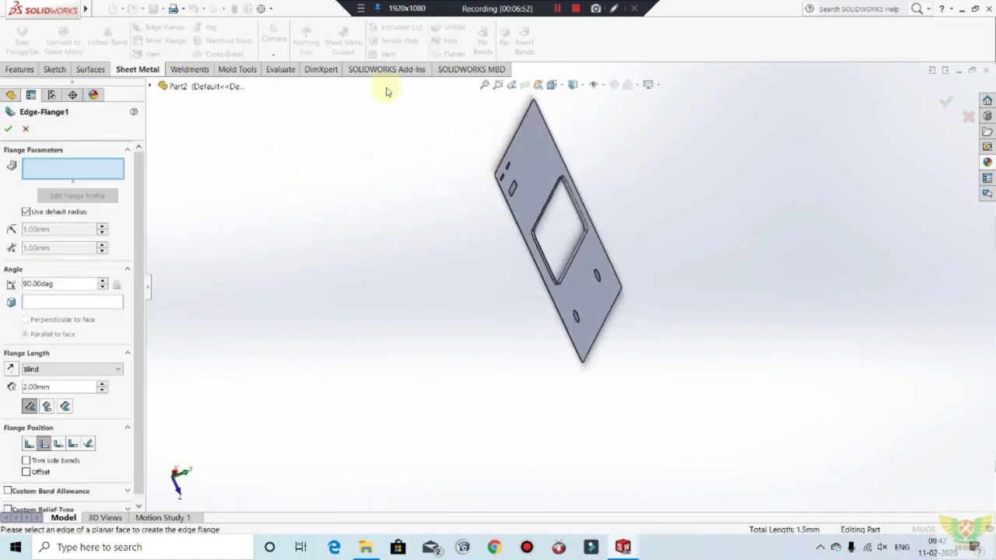
{"action": "scroll", "coordinate": [582, 161], "scroll_direction": "down", "scroll_amount": 2}
{"action": "scroll", "coordinate": [563, 367], "scroll_direction": "down", "scroll_amount": 3}
{"action": "scroll", "coordinate": [527, 290], "scroll_direction": "down", "scroll_amount": 1}
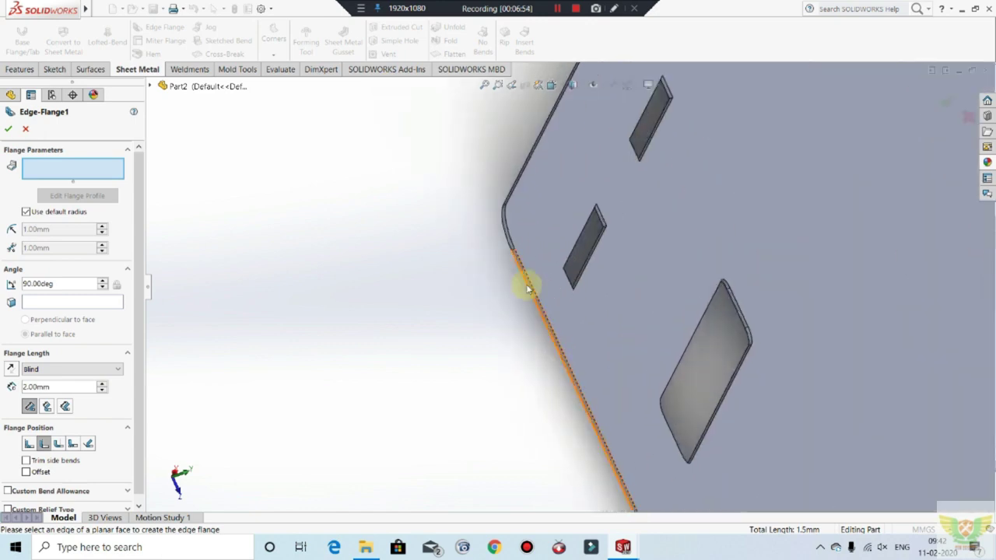
{"action": "left_click", "coordinate": [526, 284]}
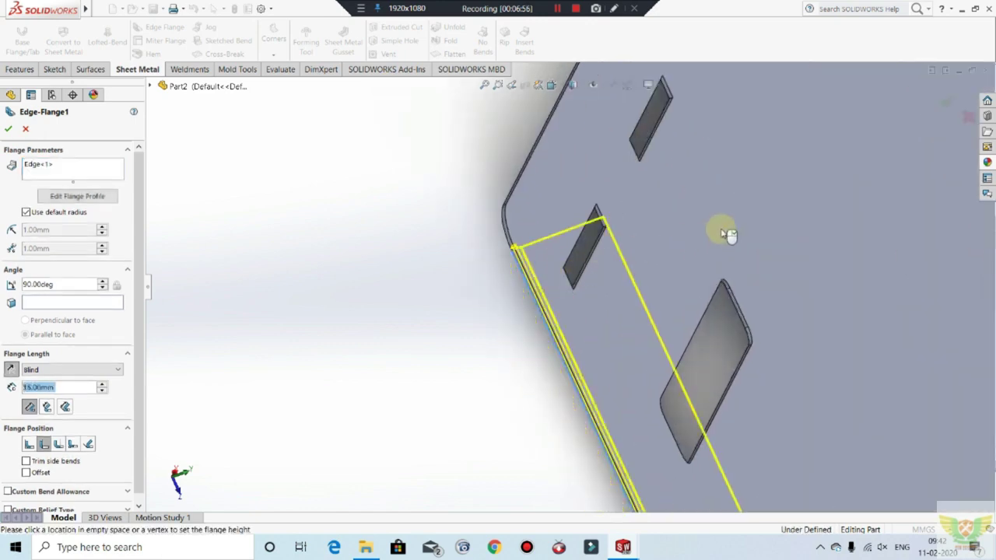
{"action": "left_click", "coordinate": [723, 229]}
{"action": "type", "text": "0.7"}
{"action": "key", "text": "Return"}
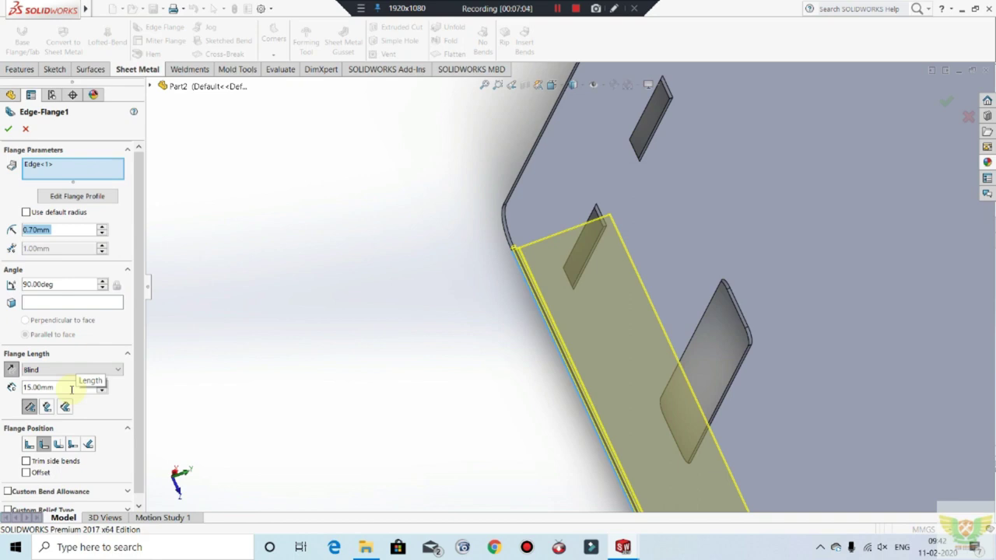
{"action": "type", "text": "10"}
{"action": "key", "text": "Return"}
Add the opposite long side edge to the same edge flange.
{"action": "scroll", "coordinate": [454, 363], "scroll_direction": "up", "scroll_amount": 1}
{"action": "scroll", "coordinate": [454, 364], "scroll_direction": "up", "scroll_amount": 3}
{"action": "mouse_move", "coordinate": [458, 334]}
{"action": "middle_mouse_down"}
{"action": "mouse_move", "coordinate": [734, 296]}
{"action": "mouse_move", "coordinate": [723, 325]}
{"action": "mouse_move", "coordinate": [551, 441]}
{"action": "mouse_move", "coordinate": [584, 389]}
{"action": "middle_mouse_up"}
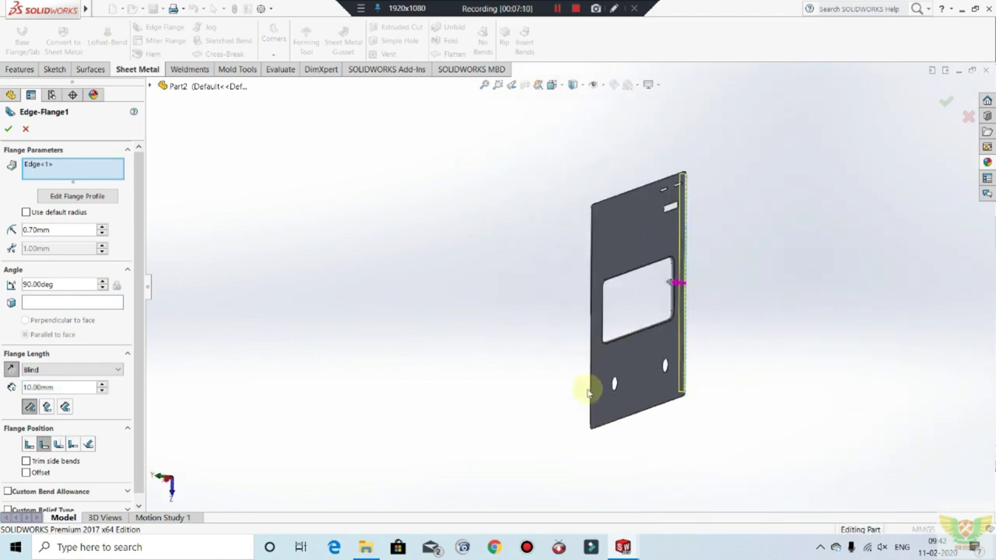
{"action": "scroll", "coordinate": [589, 205], "scroll_direction": "down", "scroll_amount": 2}
{"action": "scroll", "coordinate": [549, 207], "scroll_direction": "down", "scroll_amount": 3}
{"action": "scroll", "coordinate": [532, 226], "scroll_direction": "down", "scroll_amount": 2}
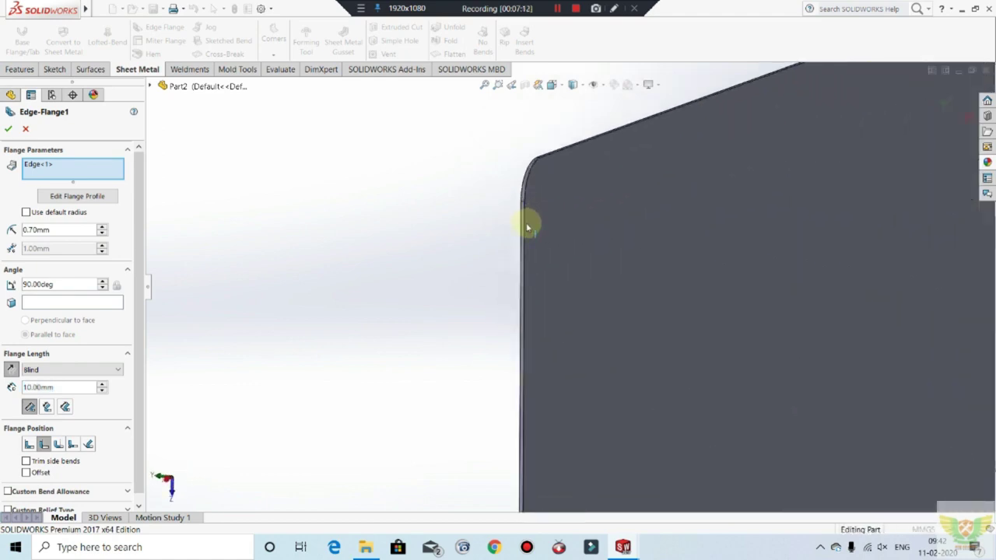
{"action": "left_click", "coordinate": [526, 225]}
{"action": "scroll", "coordinate": [428, 234], "scroll_direction": "up", "scroll_amount": 2}
{"action": "scroll", "coordinate": [434, 260], "scroll_direction": "up", "scroll_amount": 2}
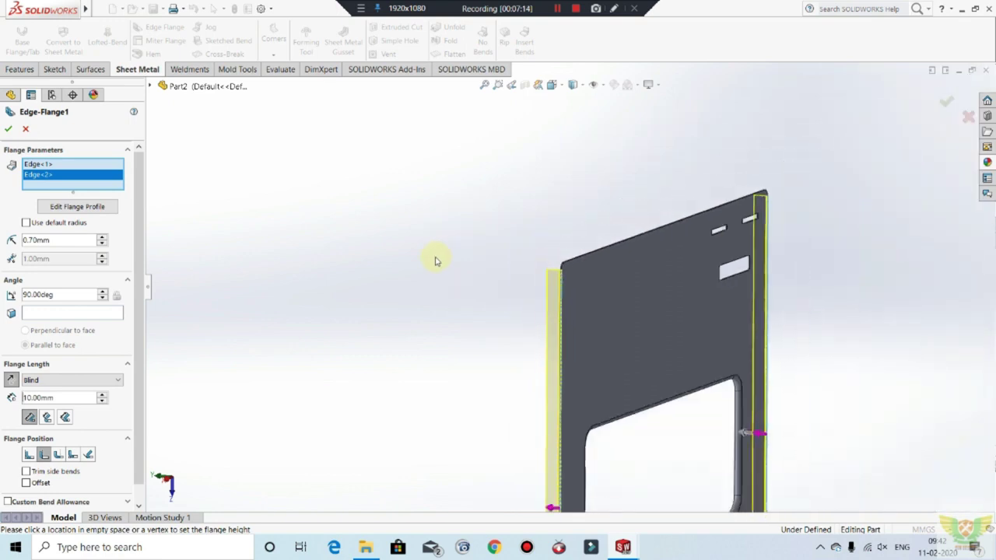
{"action": "scroll", "coordinate": [436, 261], "scroll_direction": "up", "scroll_amount": 2}
{"action": "mouse_move", "coordinate": [451, 303]}
{"action": "middle_mouse_down"}
{"action": "mouse_move", "coordinate": [538, 296]}
{"action": "mouse_move", "coordinate": [555, 334]}
{"action": "middle_mouse_up"}
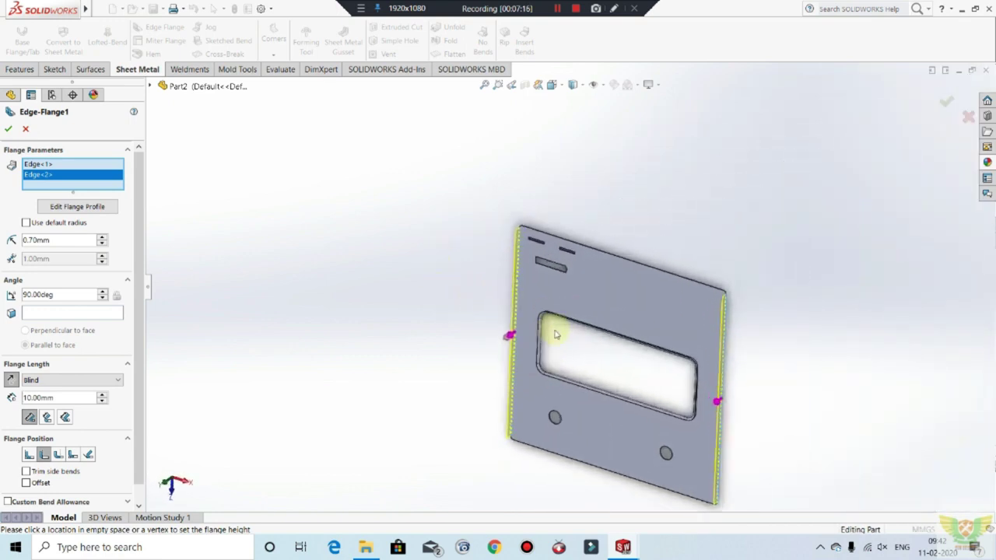
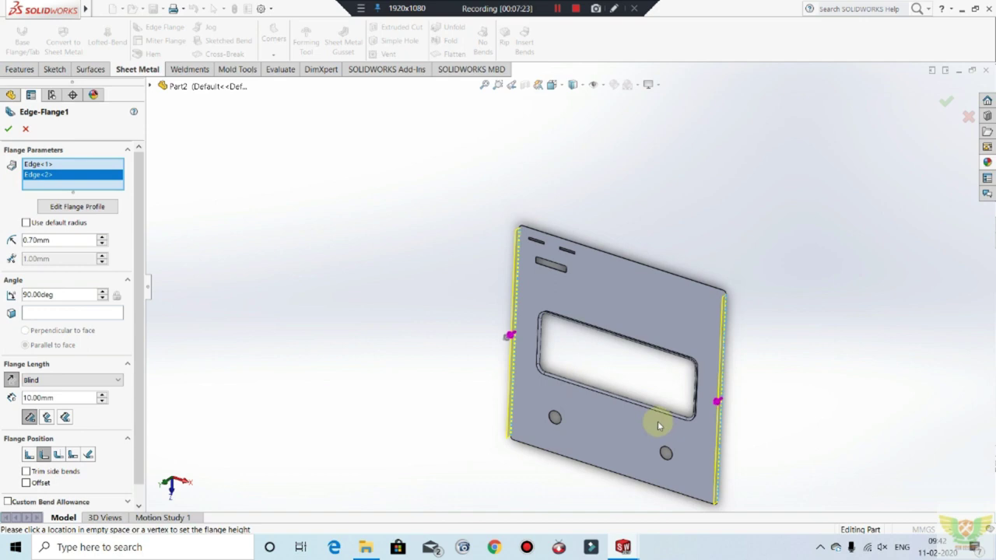
Add the panel's bottom edge as a third 10 mm edge in the Edge-Flange1 preview.
{"action": "mouse_move", "coordinate": [603, 315]}
{"action": "middle_mouse_down"}
{"action": "mouse_move", "coordinate": [667, 442]}
{"action": "mouse_move", "coordinate": [629, 441]}
{"action": "middle_mouse_up"}
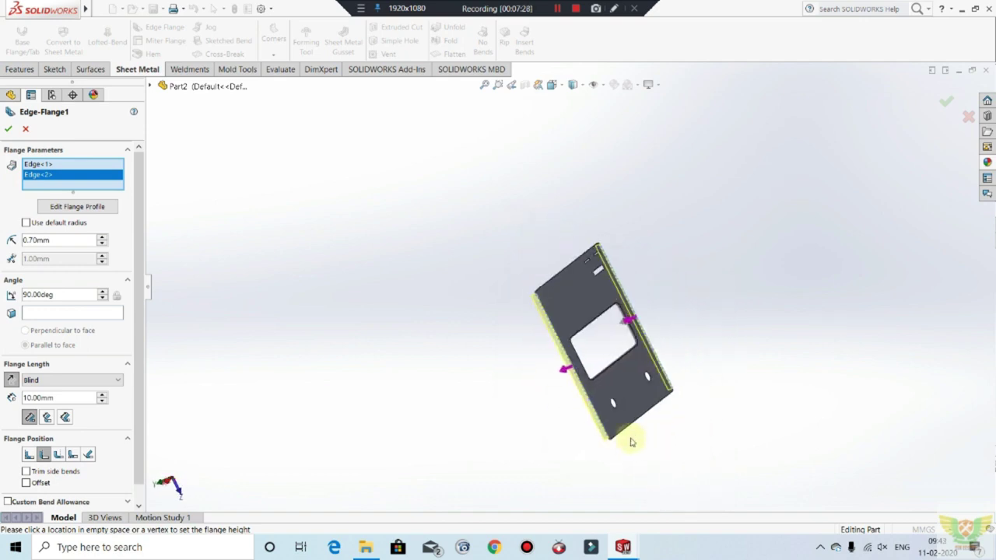
{"action": "scroll", "coordinate": [629, 440], "scroll_direction": "down", "scroll_amount": 3}
{"action": "mouse_move", "coordinate": [616, 379]}
{"action": "middle_mouse_down"}
{"action": "mouse_move", "coordinate": [652, 378]}
{"action": "mouse_move", "coordinate": [710, 338]}
{"action": "mouse_move", "coordinate": [622, 390]}
{"action": "mouse_move", "coordinate": [641, 334]}
{"action": "mouse_move", "coordinate": [584, 311]}
{"action": "mouse_move", "coordinate": [688, 326]}
{"action": "middle_mouse_up"}
{"action": "scroll", "coordinate": [688, 326], "scroll_direction": "down", "scroll_amount": 2}
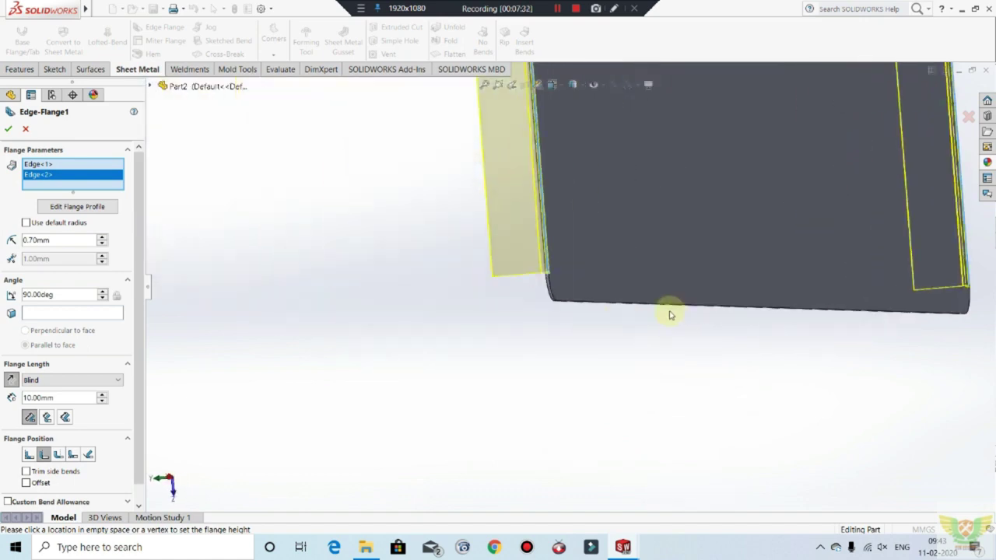
{"action": "scroll", "coordinate": [670, 309], "scroll_direction": "down", "scroll_amount": 2}
{"action": "left_click", "coordinate": [672, 305]}
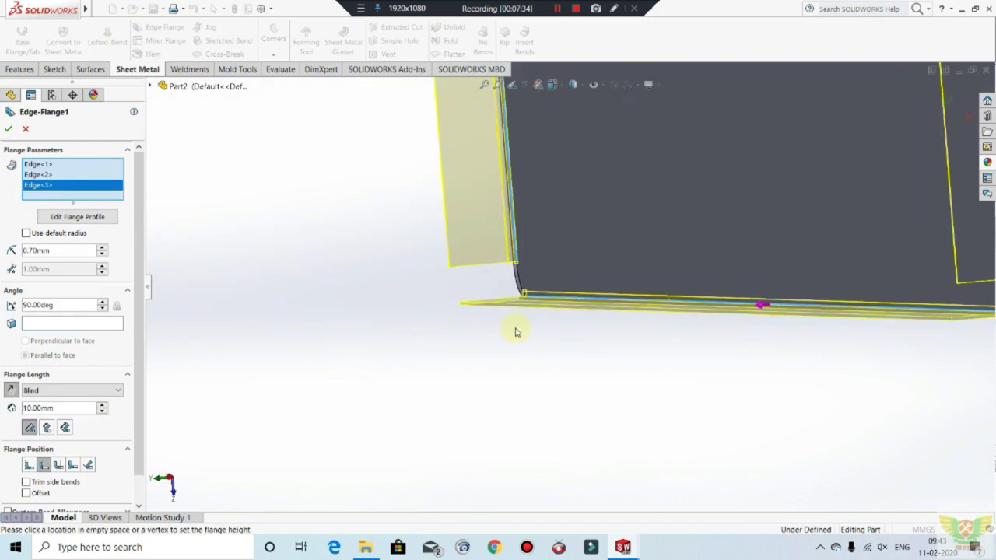
{"action": "scroll", "coordinate": [522, 334], "scroll_direction": "up", "scroll_amount": 2}
{"action": "mouse_move", "coordinate": [527, 340]}
{"action": "middle_mouse_down"}
{"action": "mouse_move", "coordinate": [567, 329]}
{"action": "mouse_move", "coordinate": [627, 340]}
{"action": "middle_mouse_up"}
{"action": "scroll", "coordinate": [493, 275], "scroll_direction": "up", "scroll_amount": 2}
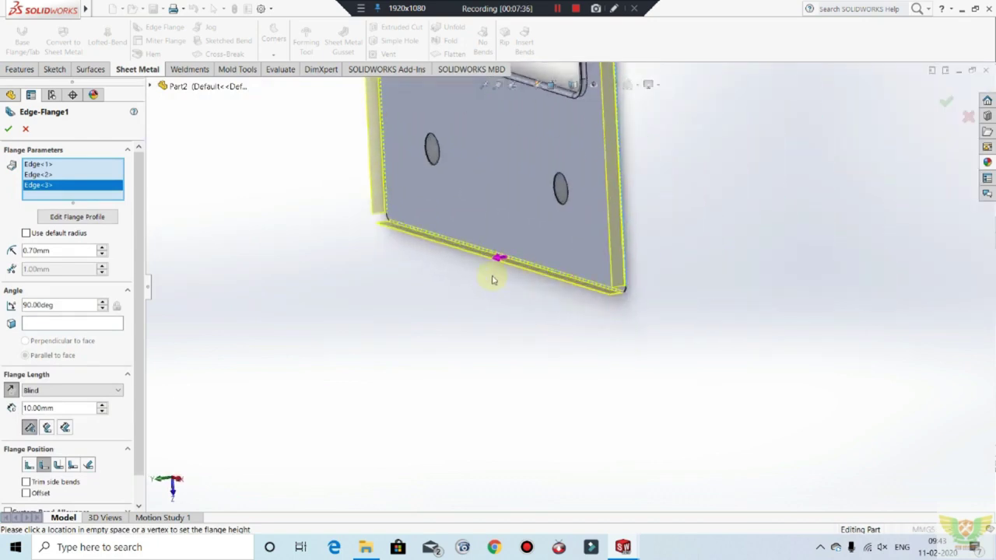
{"action": "scroll", "coordinate": [511, 299], "scroll_direction": "up", "scroll_amount": 2}
{"action": "scroll", "coordinate": [596, 164], "scroll_direction": "up", "scroll_amount": 2}
{"action": "scroll", "coordinate": [572, 195], "scroll_direction": "down", "scroll_amount": 1}
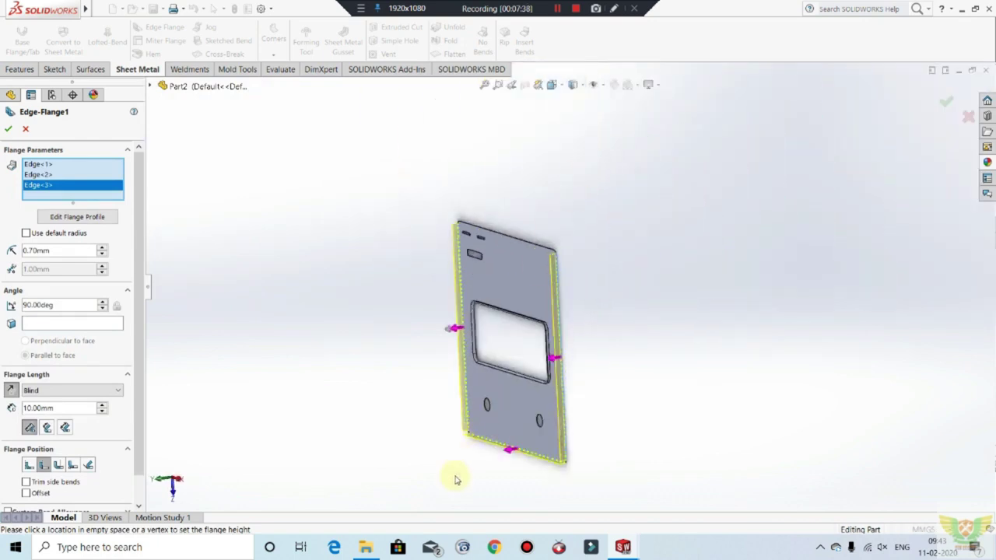
{"action": "scroll", "coordinate": [457, 481], "scroll_direction": "down", "scroll_amount": 2}
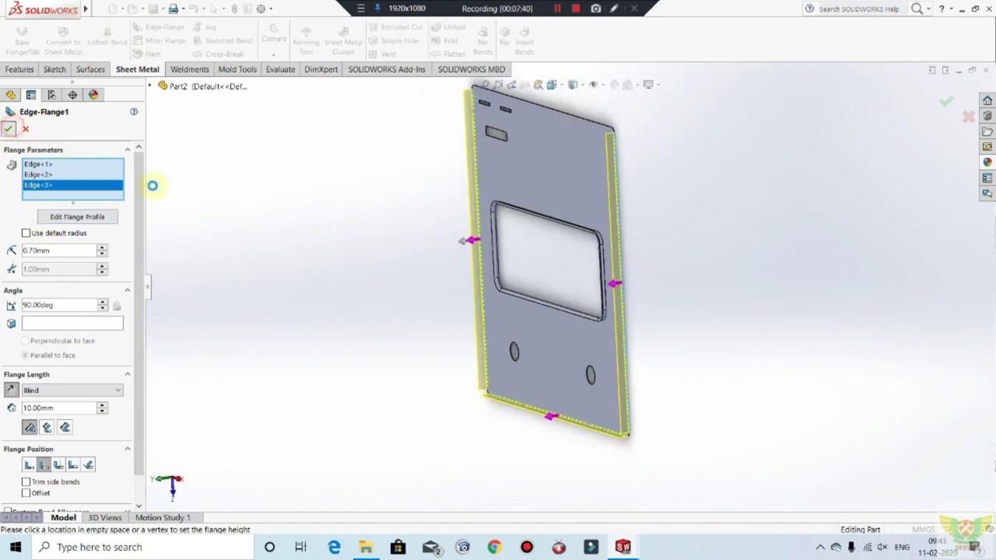
Orbit and zoom to inspect the confirmed three-edge Edge-Flange1 on the panel.
{"action": "mouse_move", "coordinate": [667, 200]}
{"action": "middle_mouse_down"}
{"action": "mouse_move", "coordinate": [661, 185]}
{"action": "mouse_move", "coordinate": [707, 187]}
{"action": "mouse_move", "coordinate": [583, 225]}
{"action": "mouse_move", "coordinate": [601, 272]}
{"action": "mouse_move", "coordinate": [521, 267]}
{"action": "mouse_move", "coordinate": [596, 222]}
{"action": "mouse_move", "coordinate": [718, 304]}
{"action": "mouse_move", "coordinate": [693, 255]}
{"action": "mouse_move", "coordinate": [560, 329]}
{"action": "mouse_move", "coordinate": [460, 298]}
{"action": "mouse_move", "coordinate": [456, 363]}
{"action": "mouse_move", "coordinate": [465, 358]}
{"action": "middle_mouse_up"}
{"action": "scroll", "coordinate": [510, 187], "scroll_direction": "down", "scroll_amount": 3}
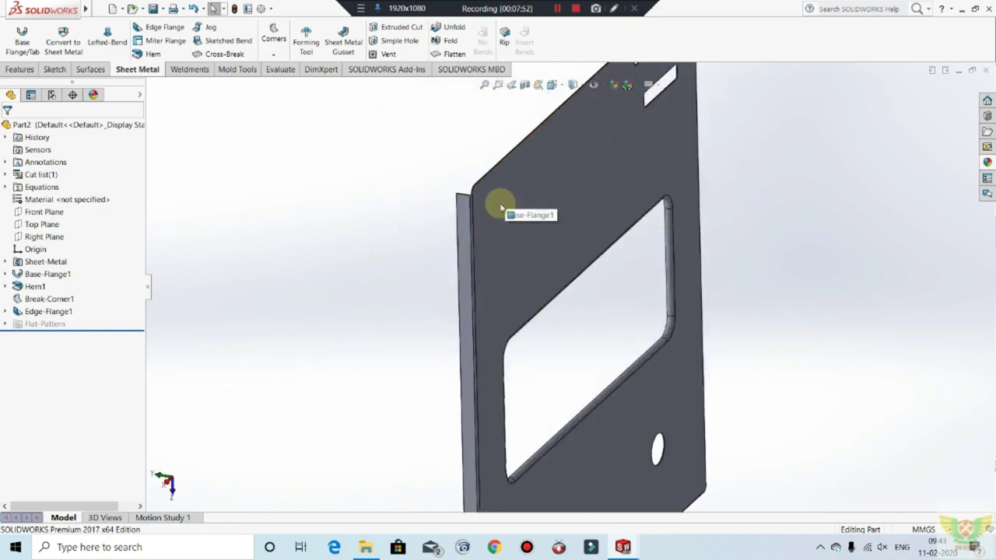
{"action": "mouse_move", "coordinate": [516, 205]}
{"action": "middle_mouse_down"}
{"action": "mouse_move", "coordinate": [727, 196]}
{"action": "mouse_move", "coordinate": [714, 256]}
{"action": "mouse_move", "coordinate": [734, 274]}
{"action": "mouse_move", "coordinate": [629, 285]}
{"action": "mouse_move", "coordinate": [529, 333]}
{"action": "mouse_move", "coordinate": [562, 324]}
{"action": "mouse_move", "coordinate": [519, 283]}
{"action": "mouse_move", "coordinate": [506, 311]}
{"action": "mouse_move", "coordinate": [514, 327]}
{"action": "mouse_move", "coordinate": [491, 356]}
{"action": "middle_mouse_up"}
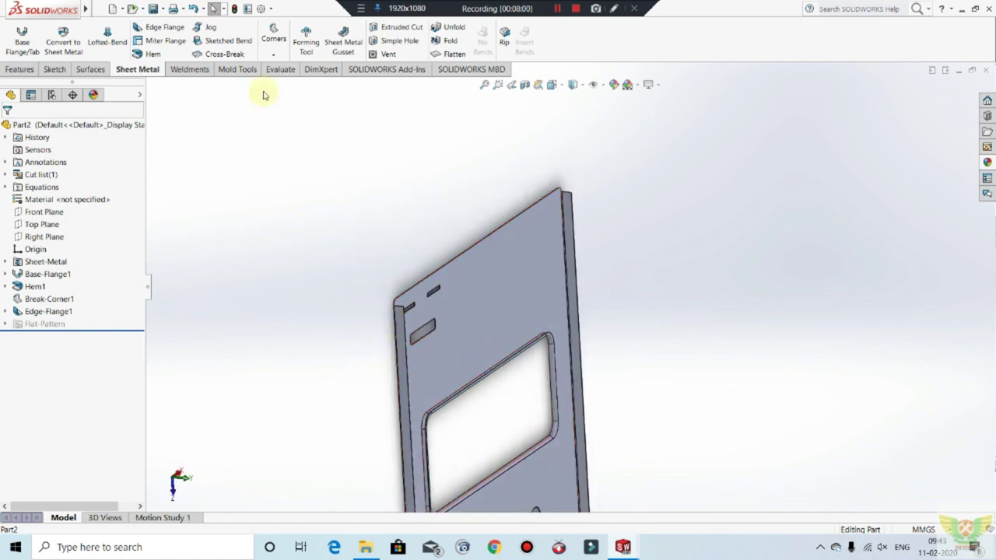
Start an edge flange on one side flange's outer edge with a 0.70 mm bend radius.
{"action": "left_click", "coordinate": [163, 27]}
{"action": "scroll", "coordinate": [576, 193], "scroll_direction": "down", "scroll_amount": 3}
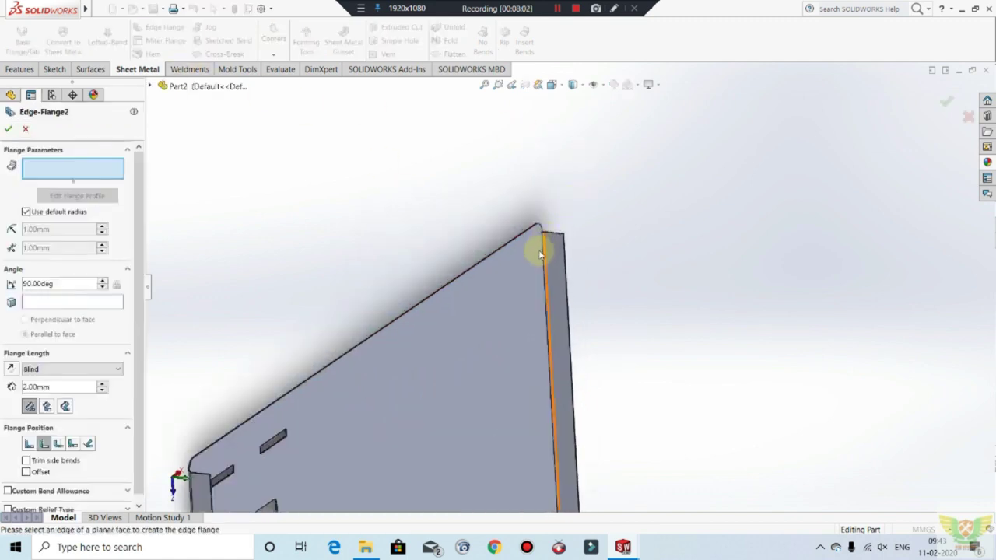
{"action": "scroll", "coordinate": [538, 249], "scroll_direction": "down", "scroll_amount": 3}
{"action": "scroll", "coordinate": [615, 240], "scroll_direction": "down", "scroll_amount": 3}
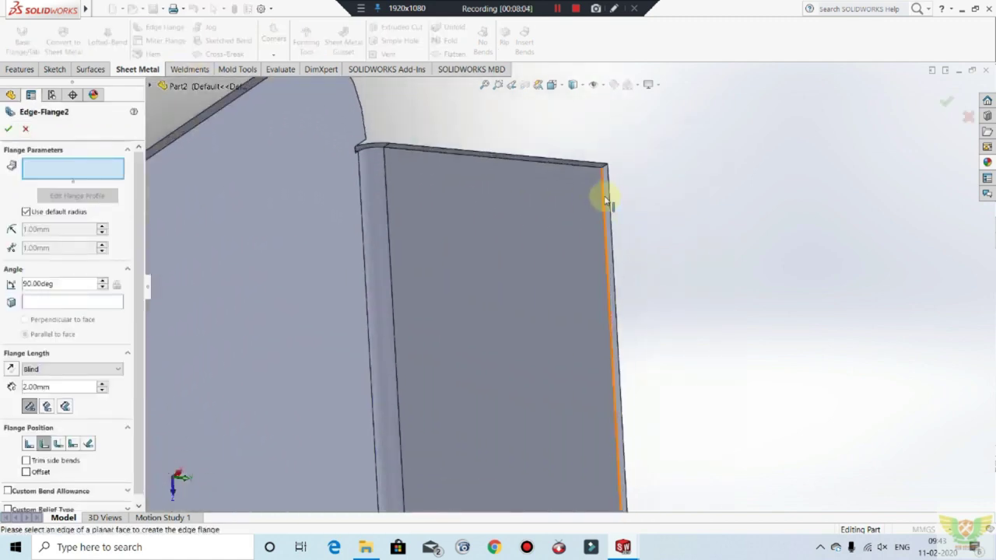
{"action": "left_click", "coordinate": [605, 196]}
{"action": "left_click", "coordinate": [763, 116]}
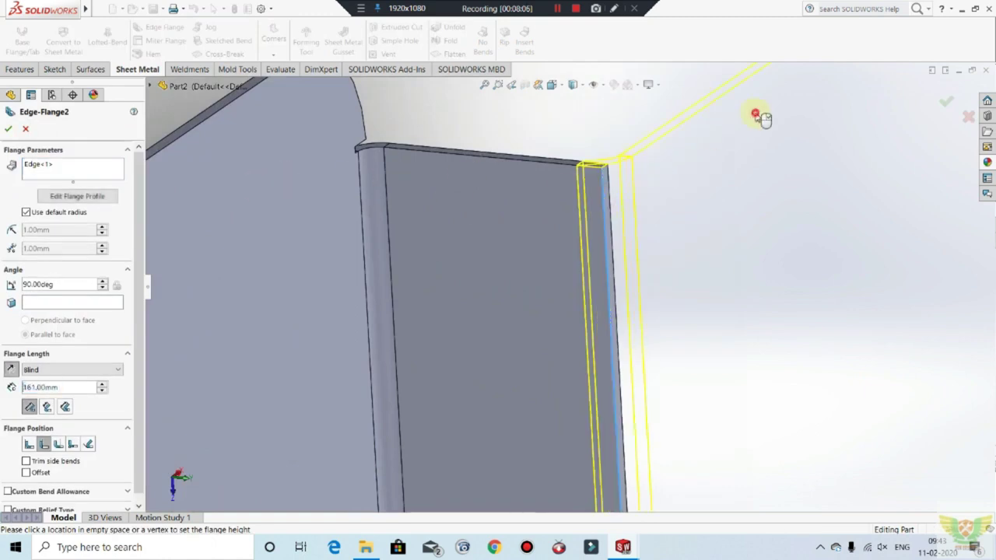
{"action": "left_click", "coordinate": [25, 212]}
{"action": "double_click", "coordinate": [39, 230]}
{"action": "type", "text": "0.70"}
{"action": "key", "text": "Return"}
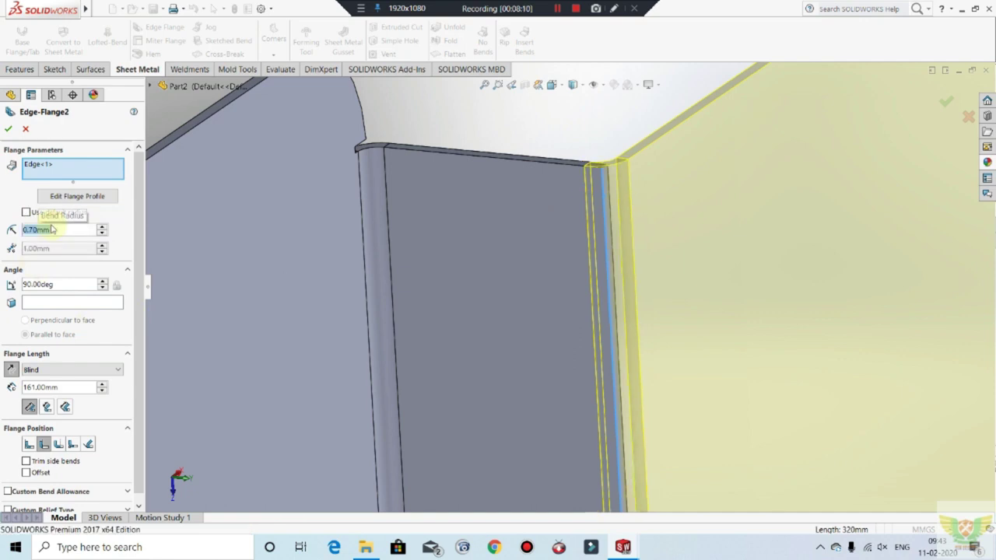
Add the other side flange's outer edge, set flange length 5 mm, and finish Edge-Flange2.
{"action": "mouse_move", "coordinate": [223, 247]}
{"action": "middle_mouse_down"}
{"action": "mouse_move", "coordinate": [490, 145]}
{"action": "mouse_move", "coordinate": [498, 152]}
{"action": "middle_mouse_up"}
{"action": "scroll", "coordinate": [498, 152], "scroll_direction": "up", "scroll_amount": 3}
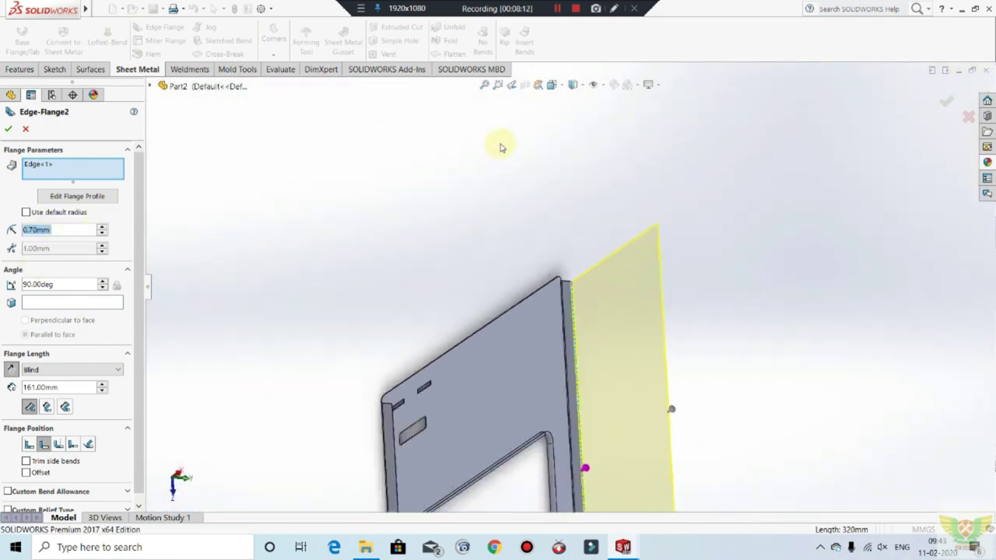
{"action": "mouse_move", "coordinate": [411, 411]}
{"action": "middle_mouse_down"}
{"action": "mouse_move", "coordinate": [329, 453]}
{"action": "mouse_move", "coordinate": [410, 420]}
{"action": "middle_mouse_up"}
{"action": "scroll", "coordinate": [410, 420], "scroll_direction": "down", "scroll_amount": 2}
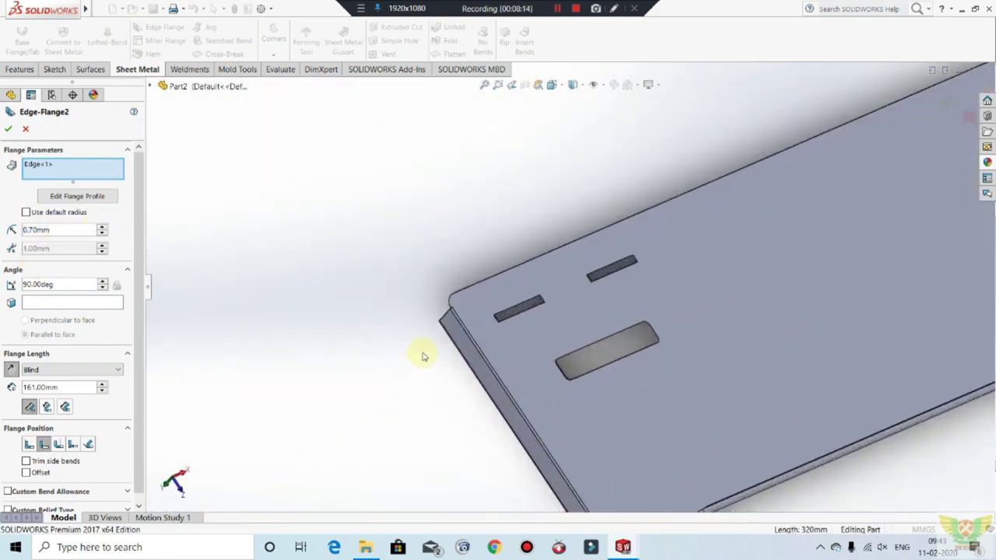
{"action": "scroll", "coordinate": [418, 351], "scroll_direction": "down", "scroll_amount": 2}
{"action": "scroll", "coordinate": [474, 305], "scroll_direction": "down", "scroll_amount": 2}
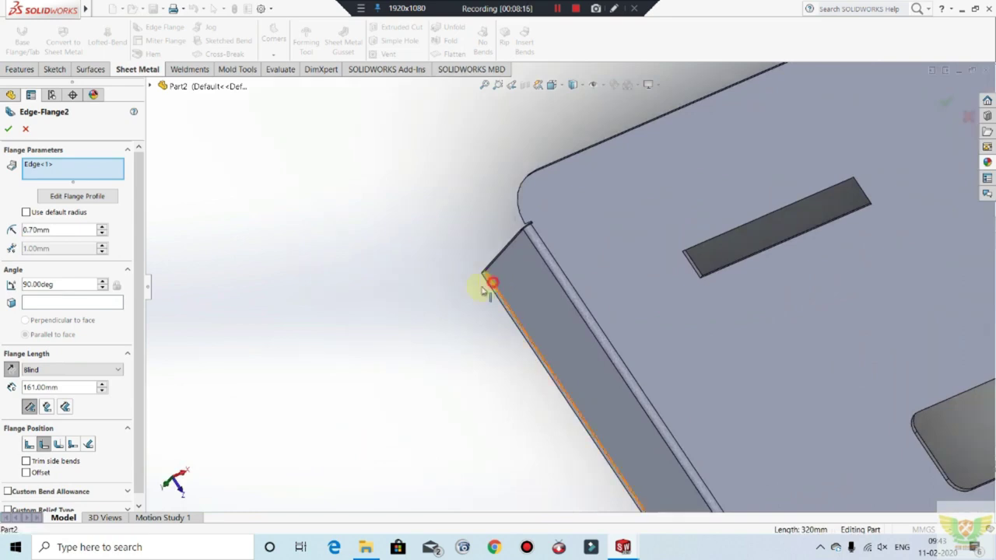
{"action": "left_click", "coordinate": [486, 281]}
{"action": "scroll", "coordinate": [363, 304], "scroll_direction": "up", "scroll_amount": 1}
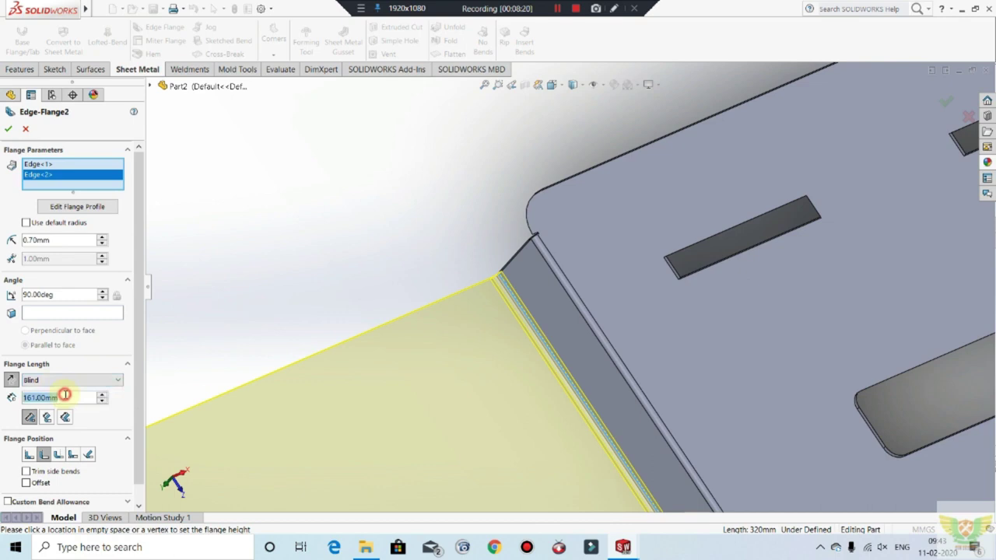
{"action": "type", "text": "5"}
{"action": "key", "text": "Return"}
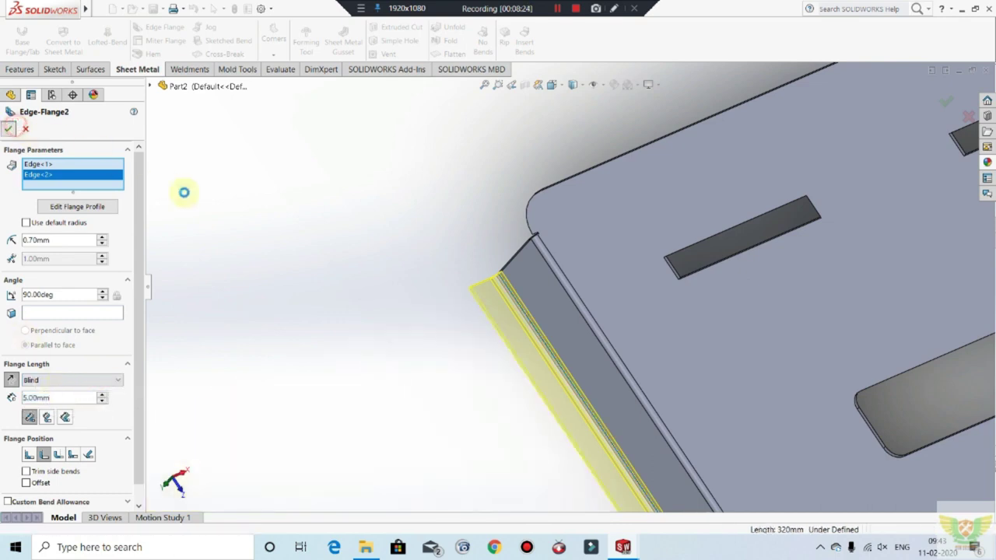
{"action": "right_click", "coordinate": [326, 211]}
{"action": "scroll", "coordinate": [412, 270], "scroll_direction": "up", "scroll_amount": 3}
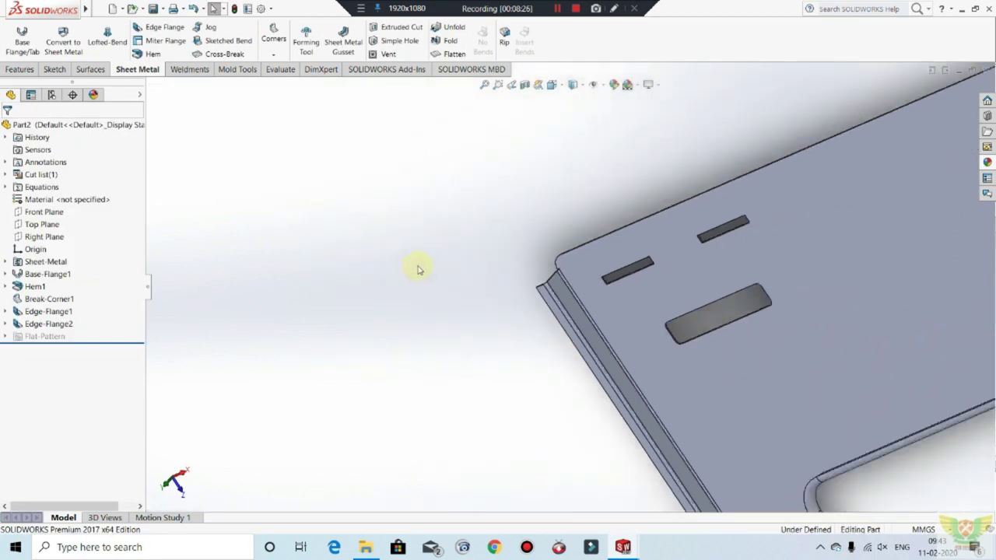
{"action": "scroll", "coordinate": [444, 274], "scroll_direction": "up", "scroll_amount": 3}
{"action": "scroll", "coordinate": [521, 277], "scroll_direction": "up", "scroll_amount": 3}
{"action": "scroll", "coordinate": [592, 288], "scroll_direction": "up", "scroll_amount": 1}
{"action": "scroll", "coordinate": [604, 295], "scroll_direction": "down", "scroll_amount": 2}
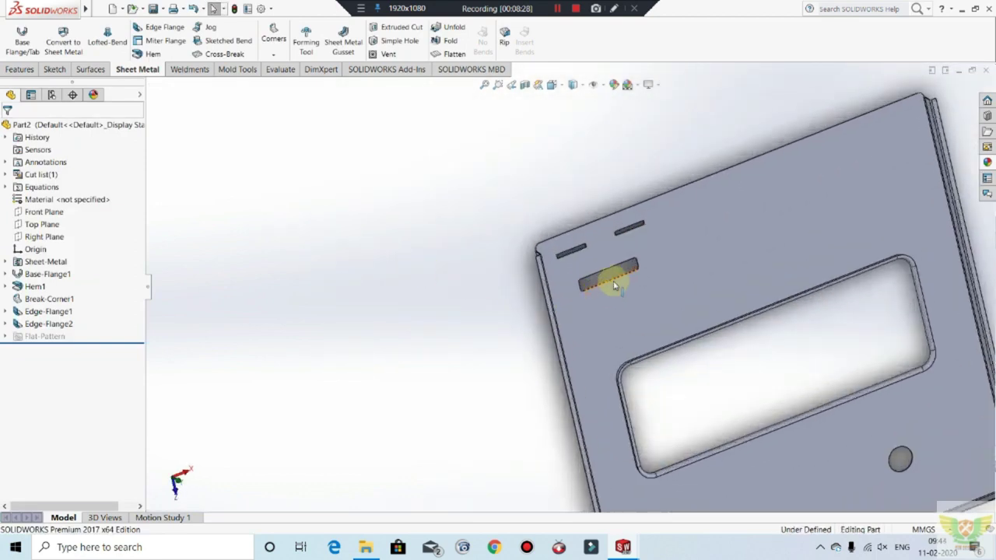
{"action": "scroll", "coordinate": [596, 283], "scroll_direction": "down", "scroll_amount": 2}
{"action": "scroll", "coordinate": [567, 274], "scroll_direction": "down", "scroll_amount": 2}
{"action": "scroll", "coordinate": [569, 257], "scroll_direction": "down", "scroll_amount": 2}
{"action": "scroll", "coordinate": [568, 262], "scroll_direction": "down", "scroll_amount": 1}
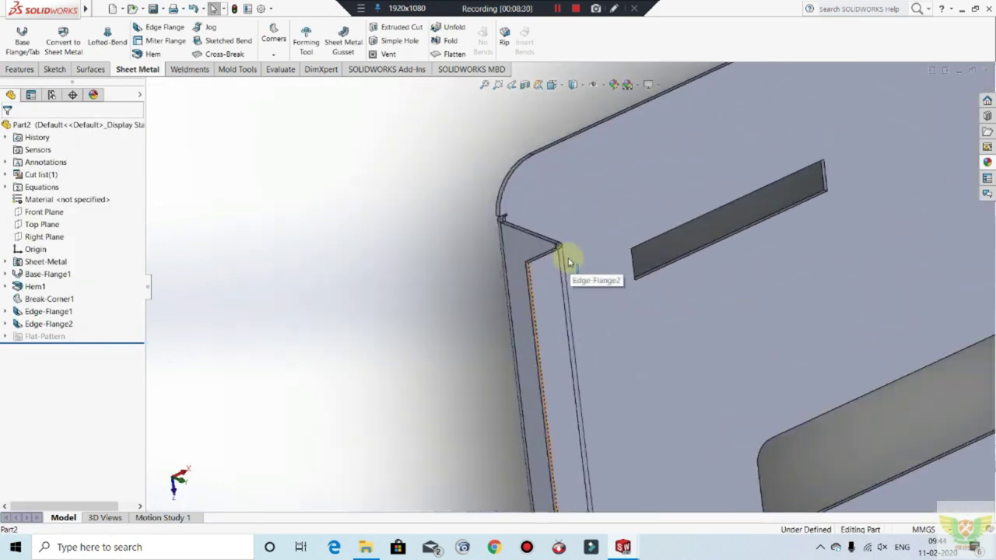
{"action": "scroll", "coordinate": [506, 272], "scroll_direction": "up", "scroll_amount": 2}
{"action": "scroll", "coordinate": [701, 265], "scroll_direction": "up", "scroll_amount": 2}
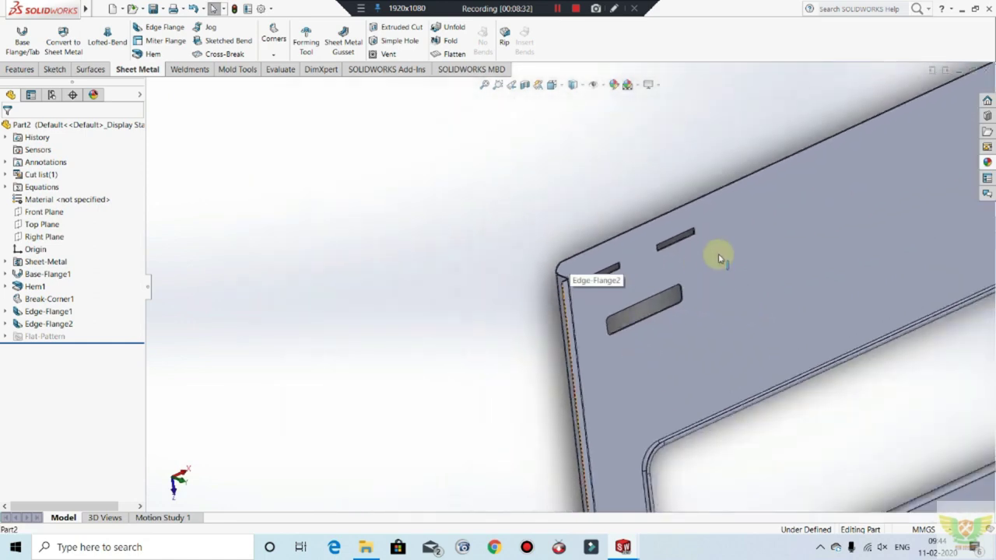
{"action": "scroll", "coordinate": [840, 292], "scroll_direction": "up", "scroll_amount": 2}
{"action": "scroll", "coordinate": [622, 327], "scroll_direction": "up", "scroll_amount": 1}
{"action": "scroll", "coordinate": [596, 304], "scroll_direction": "up", "scroll_amount": 3}
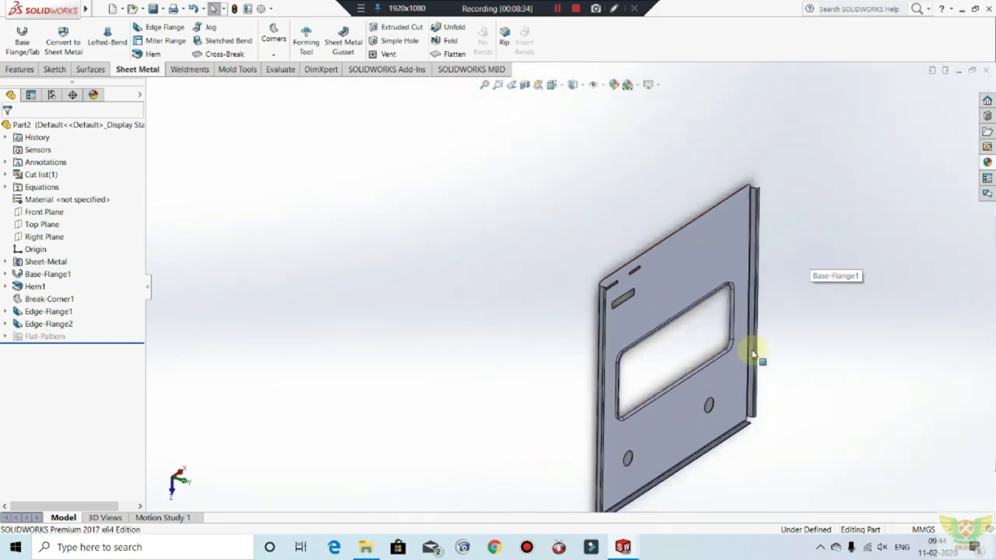
{"action": "scroll", "coordinate": [661, 327], "scroll_direction": "down", "scroll_amount": 3}
{"action": "scroll", "coordinate": [537, 233], "scroll_direction": "down", "scroll_amount": 2}
{"action": "scroll", "coordinate": [543, 240], "scroll_direction": "down", "scroll_amount": 1}
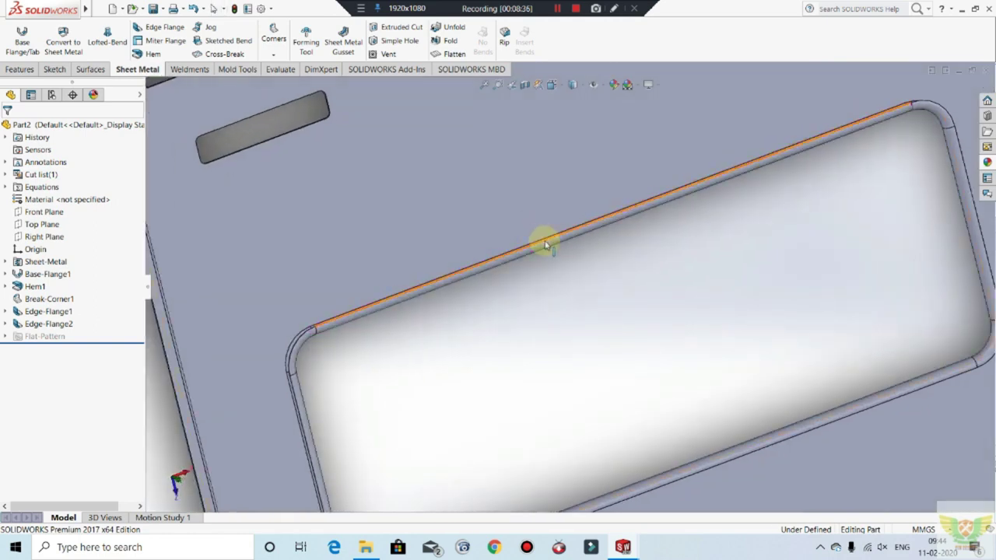
{"action": "scroll", "coordinate": [556, 253], "scroll_direction": "up", "scroll_amount": 4}
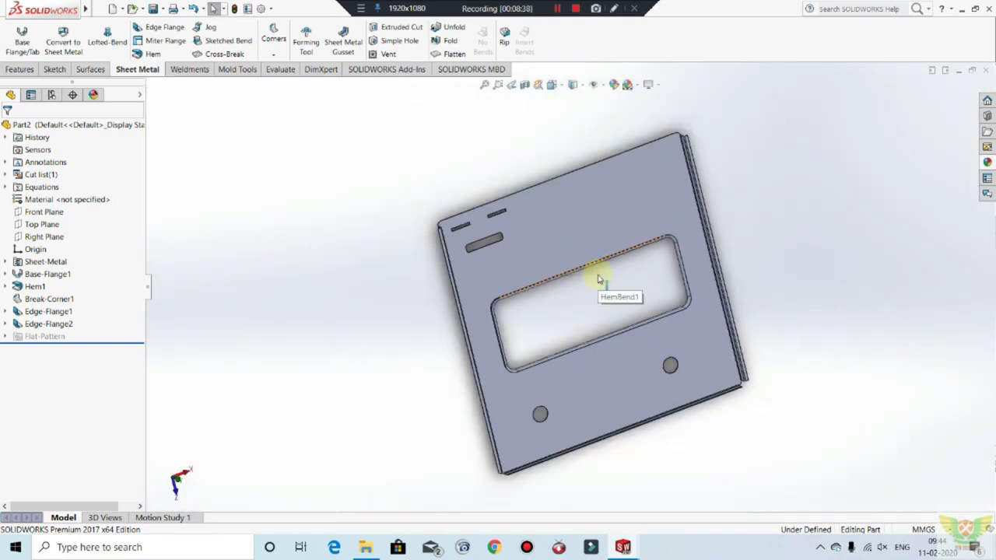
{"action": "middle_click_drag", "start_coordinate": [718, 205], "coordinate": [740, 225]}
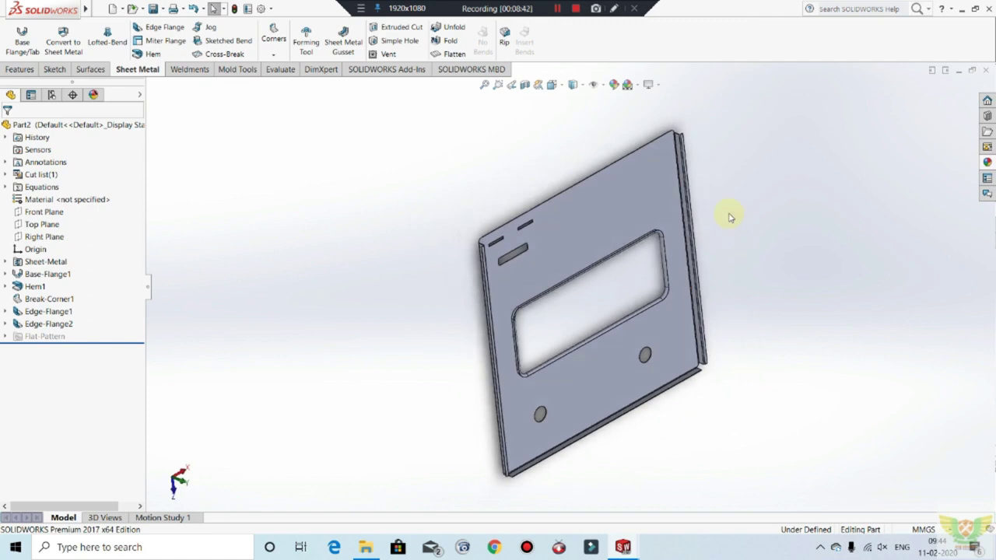
{"action": "mouse_move", "coordinate": [779, 224]}
{"action": "middle_mouse_down"}
{"action": "mouse_move", "coordinate": [749, 202]}
{"action": "mouse_move", "coordinate": [795, 216]}
{"action": "middle_mouse_up"}
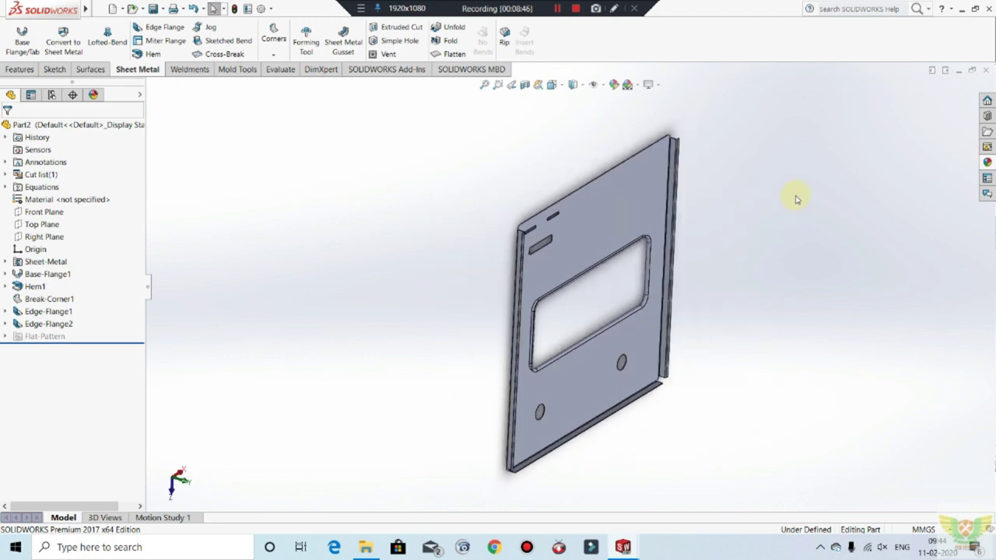
{"action": "scroll", "coordinate": [667, 133], "scroll_direction": "down", "scroll_amount": 2}
{"action": "scroll", "coordinate": [662, 133], "scroll_direction": "down", "scroll_amount": 2}
{"action": "scroll", "coordinate": [605, 160], "scroll_direction": "down", "scroll_amount": 1}
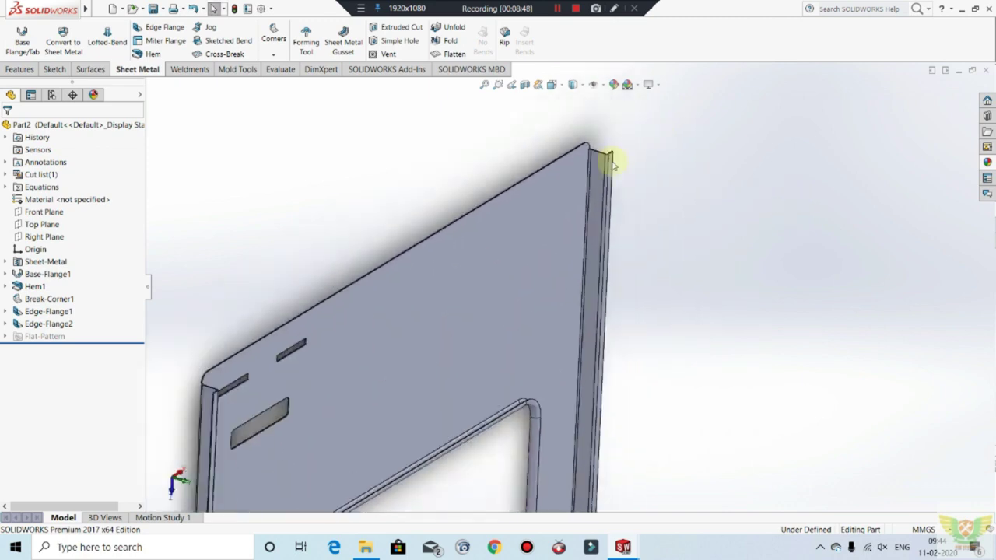
{"action": "scroll", "coordinate": [609, 189], "scroll_direction": "down", "scroll_amount": 2}
{"action": "scroll", "coordinate": [610, 189], "scroll_direction": "up", "scroll_amount": 1}
{"action": "scroll", "coordinate": [618, 155], "scroll_direction": "up", "scroll_amount": 2}
{"action": "scroll", "coordinate": [569, 282], "scroll_direction": "down", "scroll_amount": 2}
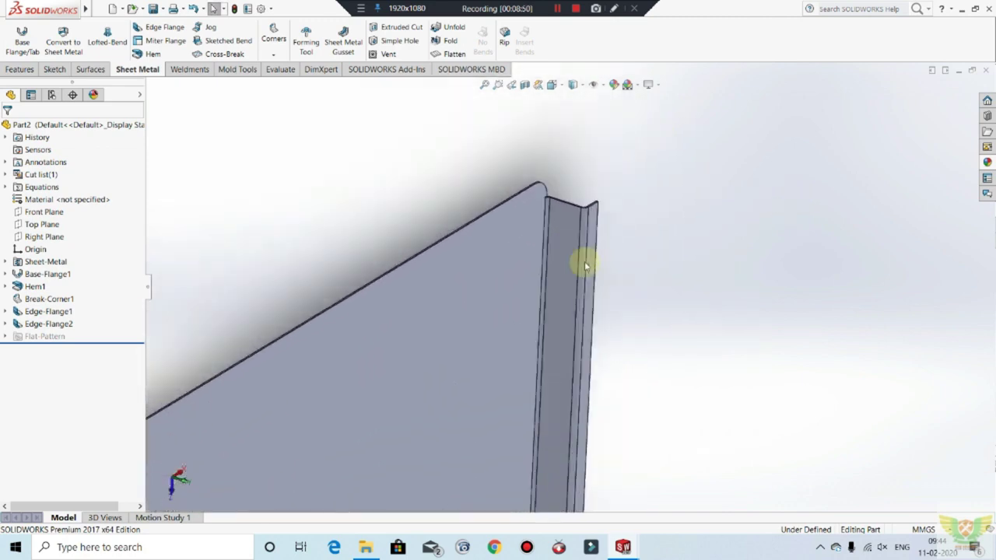
{"action": "scroll", "coordinate": [582, 262], "scroll_direction": "down", "scroll_amount": 2}
{"action": "left_click", "coordinate": [605, 208]}
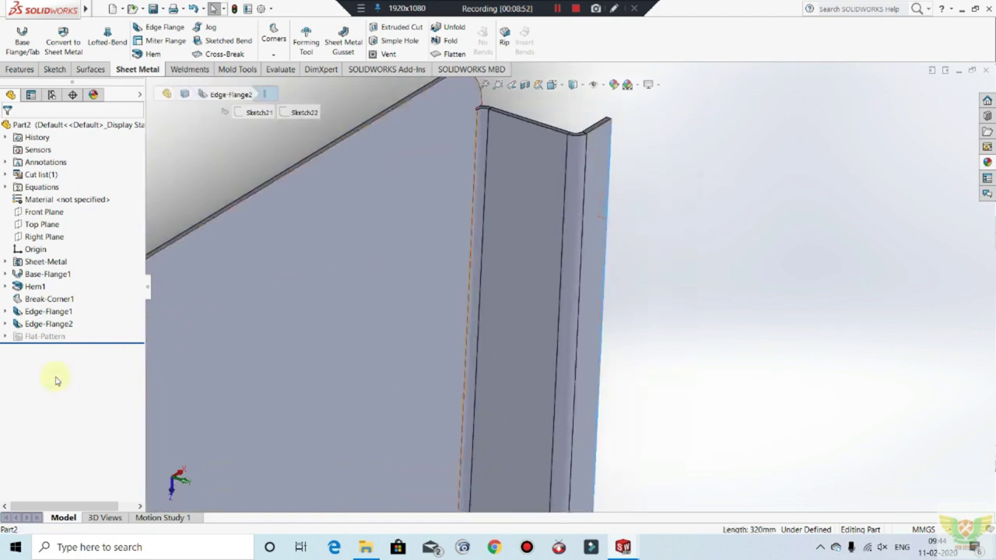
Edit Edge-Flange2 and delete Edge<1> so the return flange stays on one edge only.
{"action": "left_click", "coordinate": [58, 326]}
{"action": "left_click", "coordinate": [68, 294]}
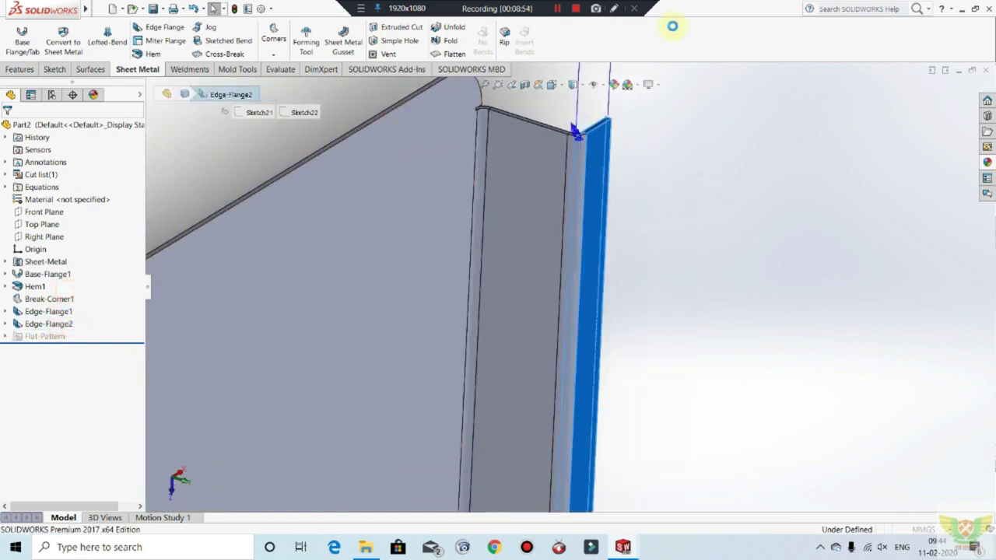
{"action": "left_click", "coordinate": [46, 175]}
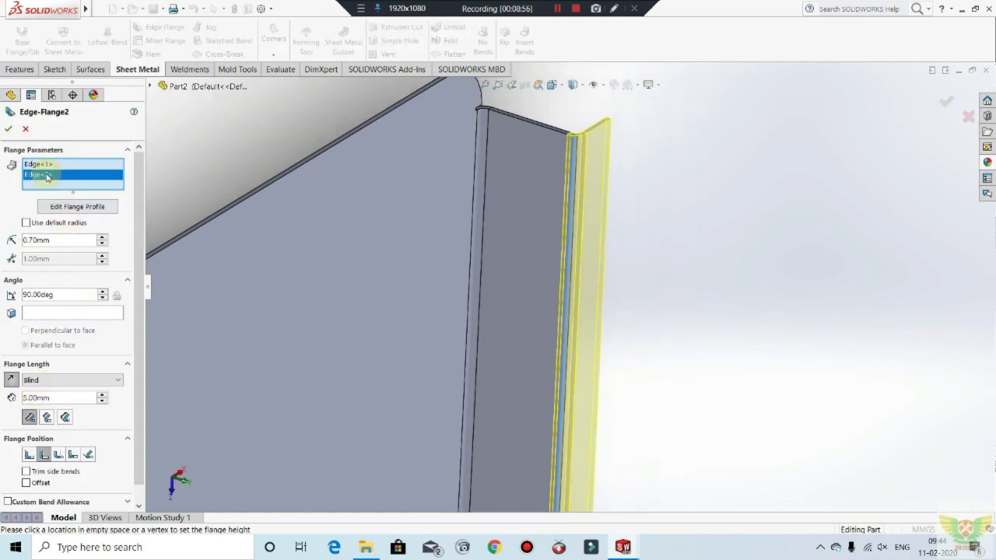
{"action": "left_click", "coordinate": [40, 168]}
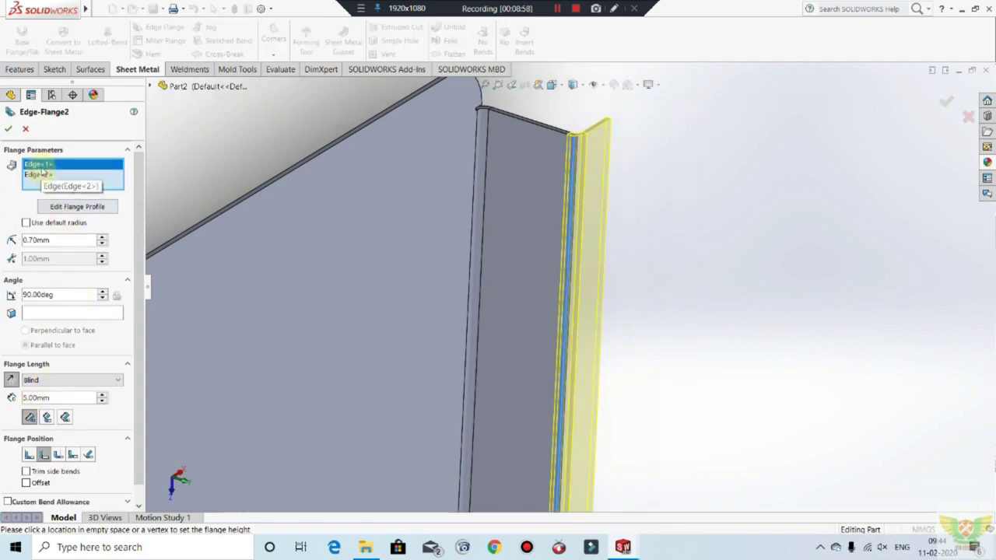
{"action": "right_click", "coordinate": [43, 173]}
{"action": "left_click", "coordinate": [60, 187]}
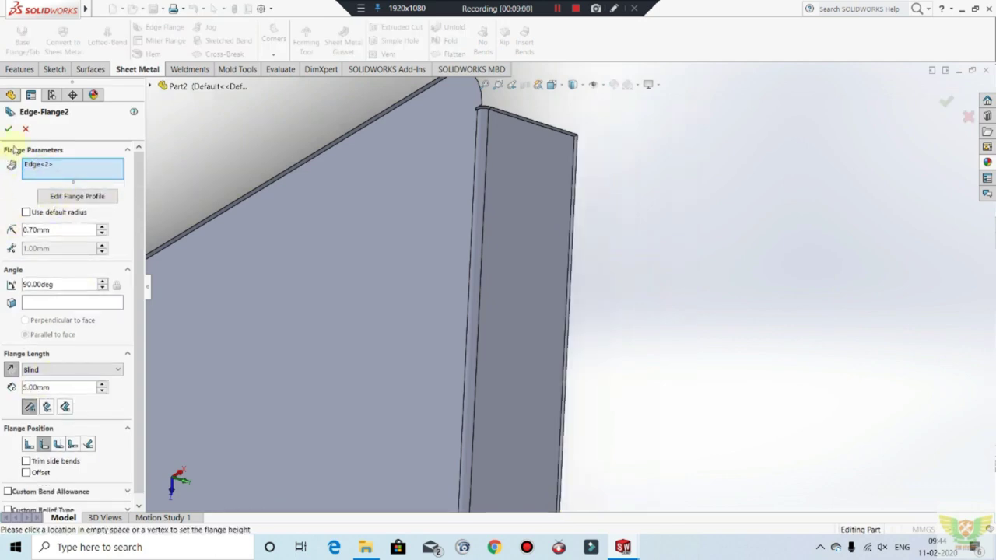
{"action": "left_click", "coordinate": [14, 131]}
{"action": "mouse_move", "coordinate": [690, 155]}
{"action": "middle_mouse_down"}
{"action": "mouse_move", "coordinate": [605, 166]}
{"action": "mouse_move", "coordinate": [474, 460]}
{"action": "mouse_move", "coordinate": [573, 350]}
{"action": "middle_mouse_up"}
{"action": "scroll", "coordinate": [595, 190], "scroll_direction": "up", "scroll_amount": 4}
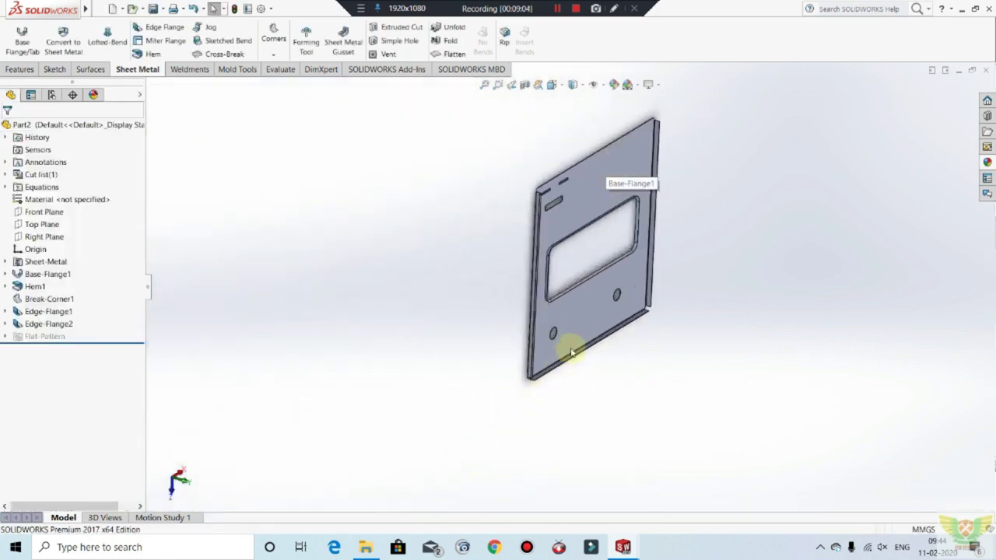
Save the part as 'left side inside panel'.
{"action": "key", "text": "ctrl+s"}
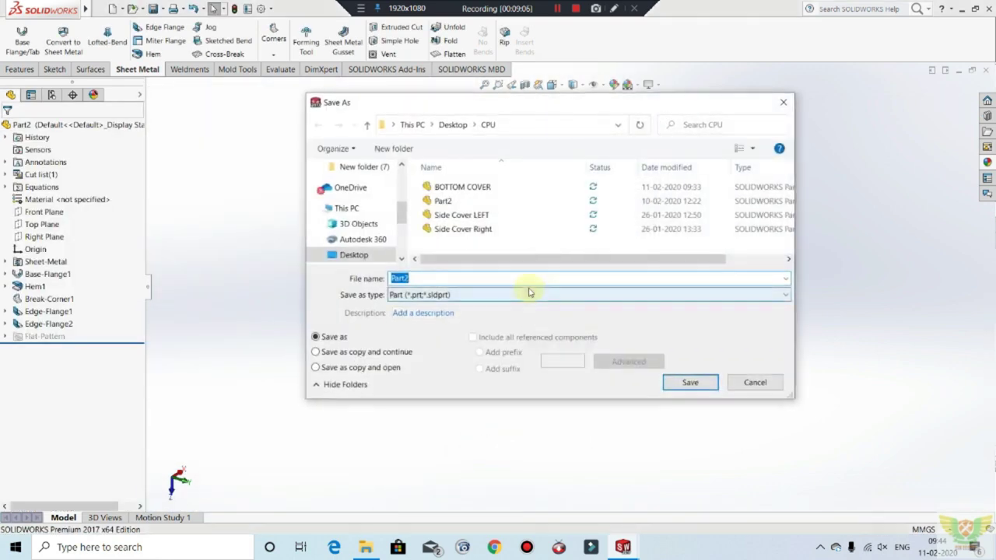
{"action": "type", "text": "left side inside panel"}
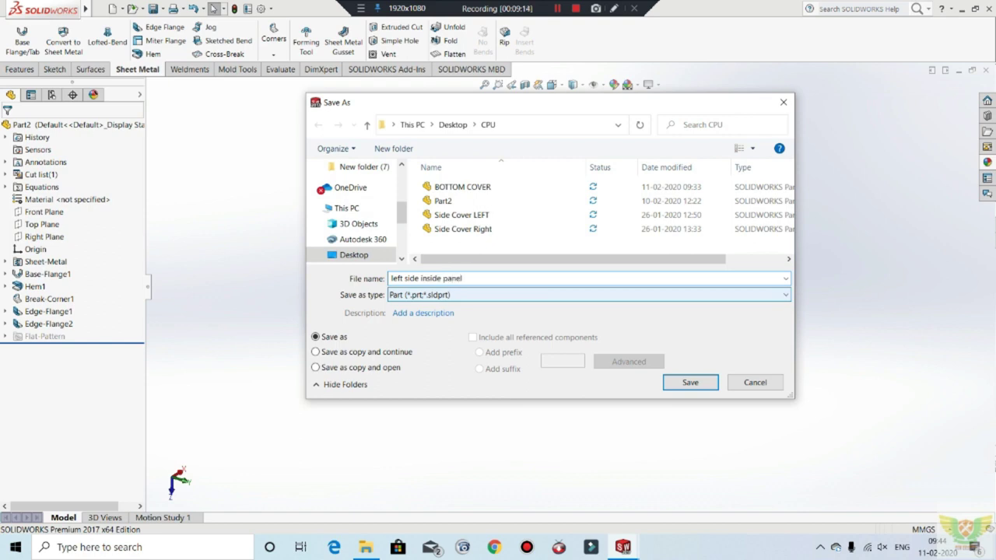
{"action": "left_click", "coordinate": [676, 382]}
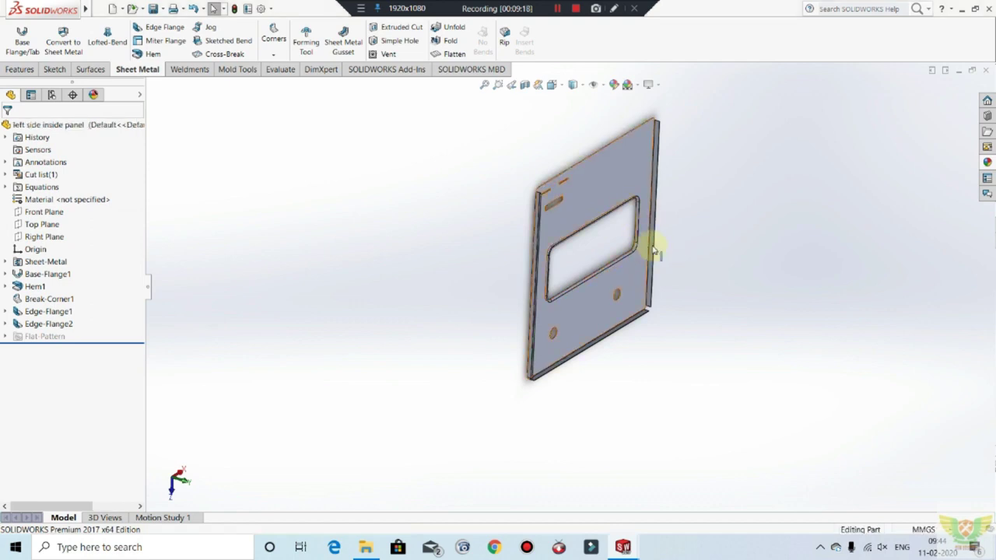
Orbit and zoom around the saved panel to inspect it from several angles.
{"action": "middle_click_drag", "start_coordinate": [654, 251], "coordinate": [611, 223]}
{"action": "scroll", "coordinate": [622, 201], "scroll_direction": "down", "scroll_amount": 2}
{"action": "scroll", "coordinate": [625, 204], "scroll_direction": "down", "scroll_amount": 2}
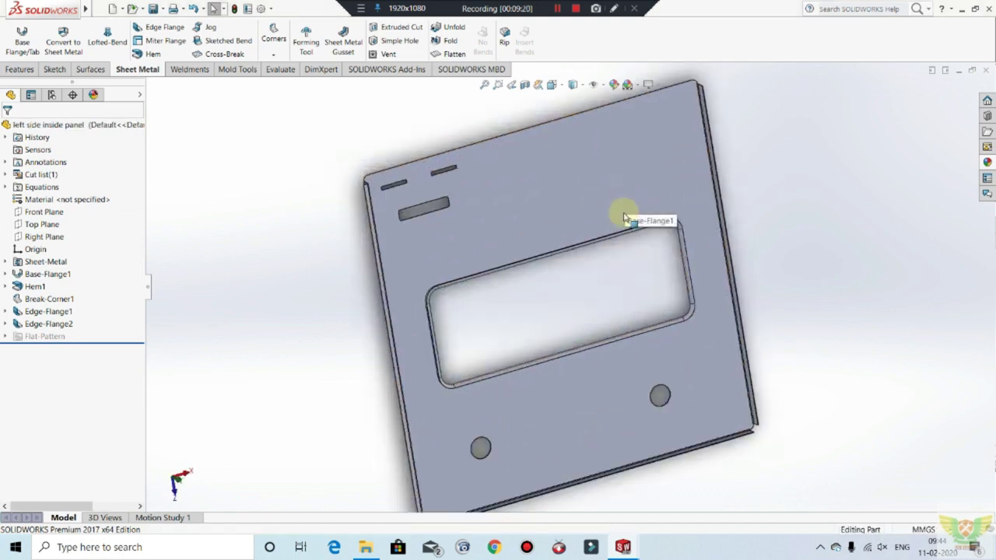
{"action": "scroll", "coordinate": [623, 216], "scroll_direction": "down", "scroll_amount": 1}
{"action": "scroll", "coordinate": [623, 216], "scroll_direction": "down", "scroll_amount": 1}
{"action": "scroll", "coordinate": [601, 215], "scroll_direction": "down", "scroll_amount": 1}
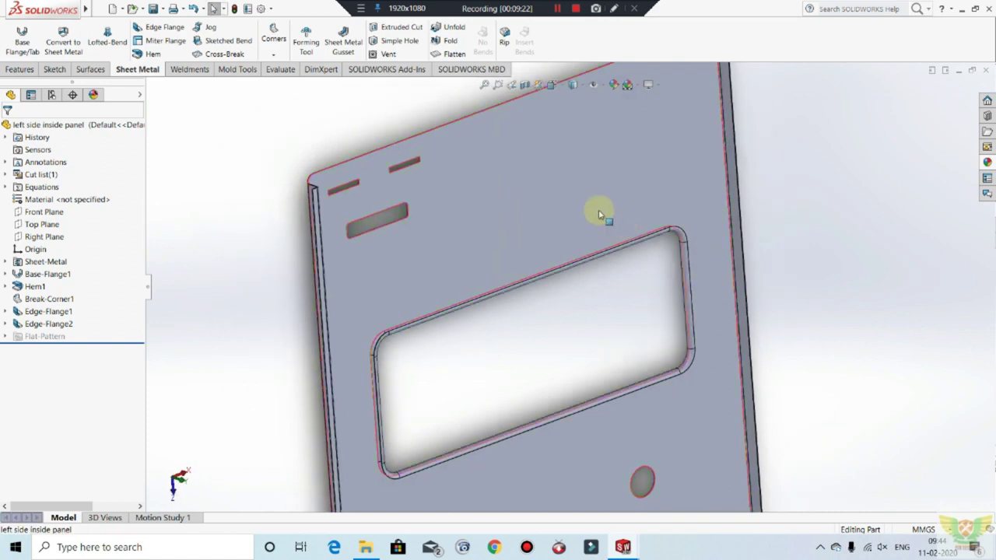
{"action": "scroll", "coordinate": [599, 214], "scroll_direction": "up", "scroll_amount": 3}
{"action": "mouse_move", "coordinate": [589, 211]}
{"action": "middle_mouse_down"}
{"action": "mouse_move", "coordinate": [660, 182]}
{"action": "mouse_move", "coordinate": [711, 213]}
{"action": "mouse_move", "coordinate": [563, 262]}
{"action": "mouse_move", "coordinate": [585, 289]}
{"action": "mouse_move", "coordinate": [627, 267]}
{"action": "middle_mouse_up"}
{"action": "scroll", "coordinate": [583, 368], "scroll_direction": "down", "scroll_amount": 2}
{"action": "mouse_move", "coordinate": [584, 368]}
{"action": "middle_mouse_down"}
{"action": "mouse_move", "coordinate": [611, 314]}
{"action": "mouse_move", "coordinate": [647, 318]}
{"action": "mouse_move", "coordinate": [578, 318]}
{"action": "mouse_move", "coordinate": [555, 228]}
{"action": "middle_mouse_up"}
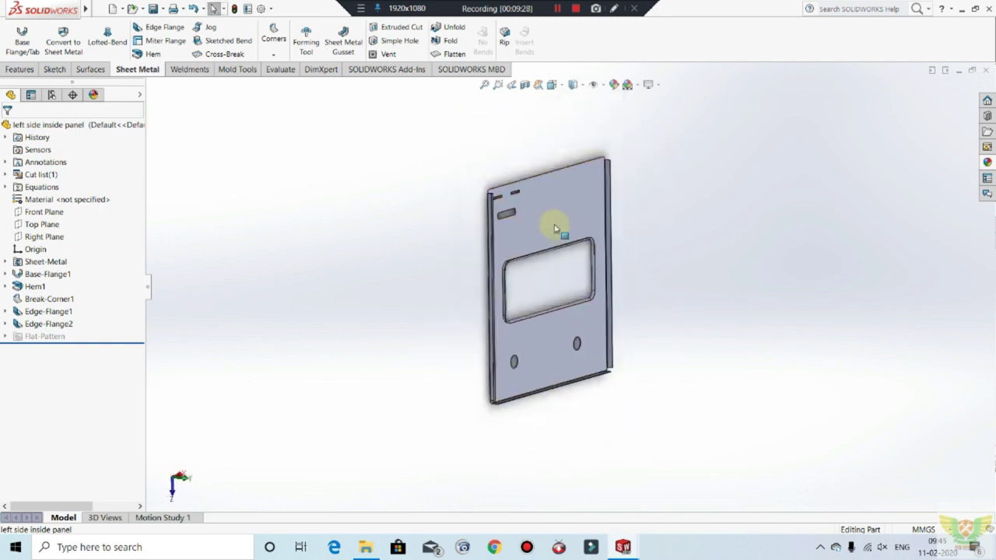
{"action": "scroll", "coordinate": [582, 220], "scroll_direction": "down", "scroll_amount": 2}
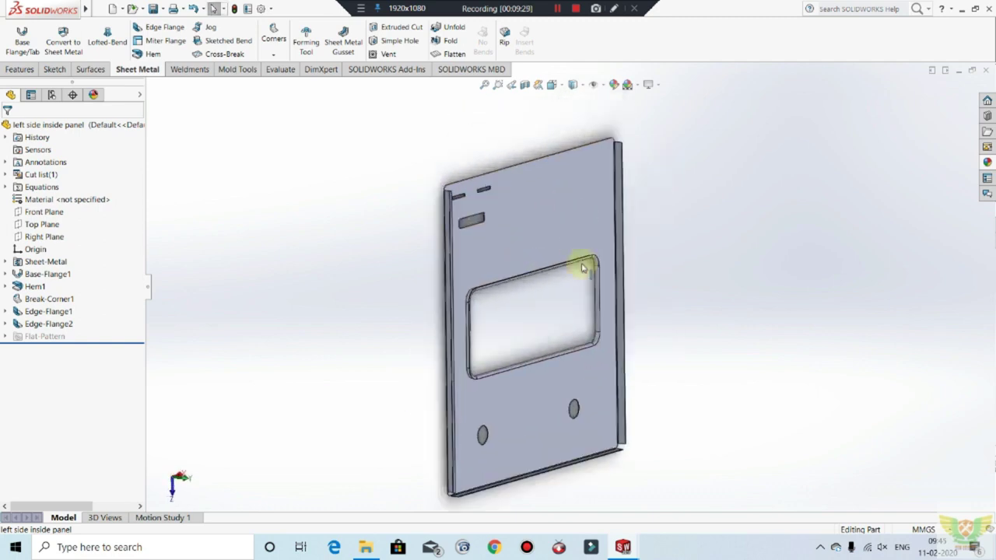
{"action": "mouse_move", "coordinate": [618, 310]}
{"action": "middle_mouse_down"}
{"action": "mouse_move", "coordinate": [600, 205]}
{"action": "mouse_move", "coordinate": [605, 249]}
{"action": "mouse_move", "coordinate": [581, 263]}
{"action": "mouse_move", "coordinate": [547, 225]}
{"action": "mouse_move", "coordinate": [554, 271]}
{"action": "mouse_move", "coordinate": [659, 231]}
{"action": "mouse_move", "coordinate": [569, 249]}
{"action": "mouse_move", "coordinate": [577, 262]}
{"action": "mouse_move", "coordinate": [547, 259]}
{"action": "mouse_move", "coordinate": [614, 258]}
{"action": "mouse_move", "coordinate": [605, 281]}
{"action": "mouse_move", "coordinate": [561, 289]}
{"action": "mouse_move", "coordinate": [588, 342]}
{"action": "mouse_move", "coordinate": [600, 327]}
{"action": "mouse_move", "coordinate": [614, 242]}
{"action": "mouse_move", "coordinate": [600, 249]}
{"action": "middle_mouse_up"}
{"action": "scroll", "coordinate": [573, 245], "scroll_direction": "down", "scroll_amount": 2}
{"action": "scroll", "coordinate": [575, 244], "scroll_direction": "down", "scroll_amount": 2}
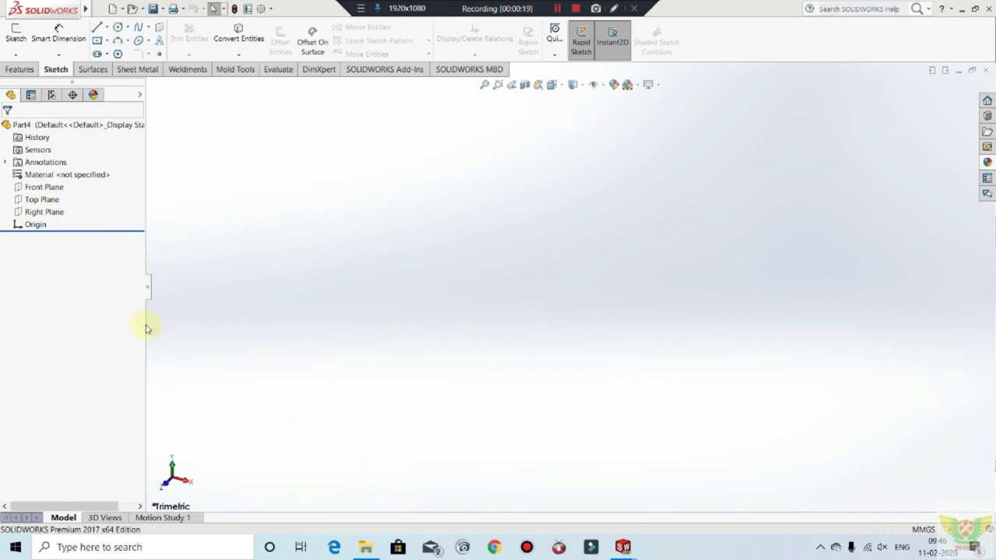
Start a sketch on the Top Plane and draw a center rectangle around the origin.
{"action": "left_click", "coordinate": [14, 48]}
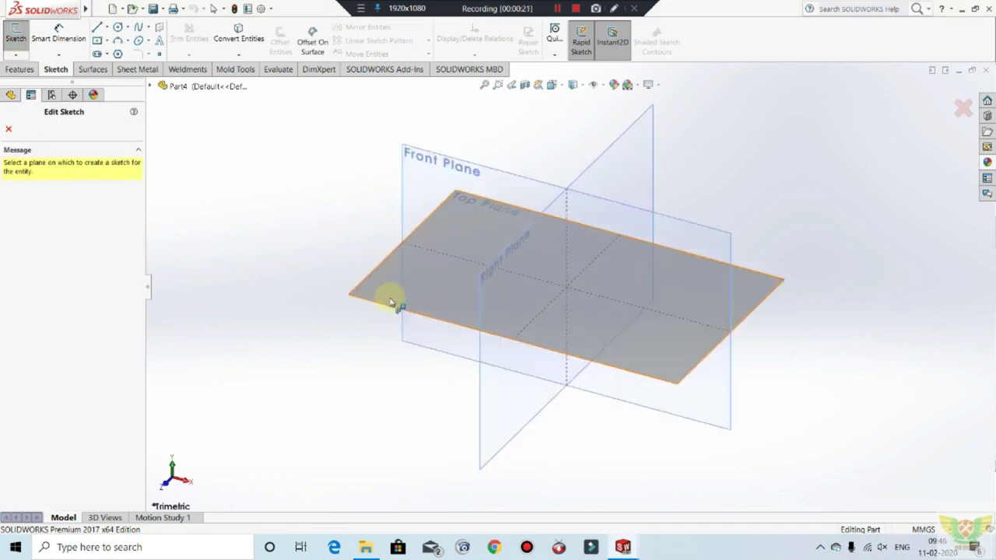
{"action": "left_click", "coordinate": [389, 301]}
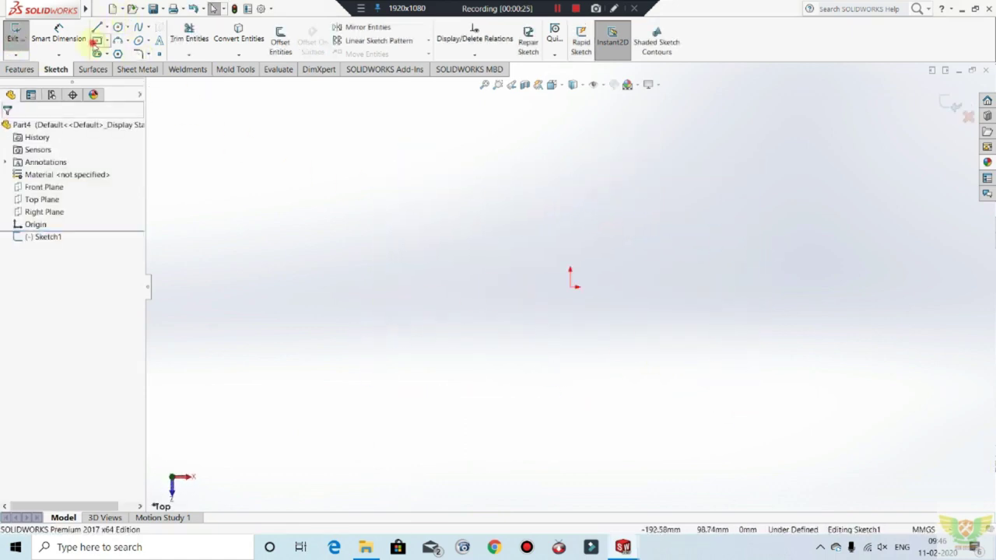
{"action": "left_click", "coordinate": [95, 40]}
{"action": "left_click", "coordinate": [571, 288]}
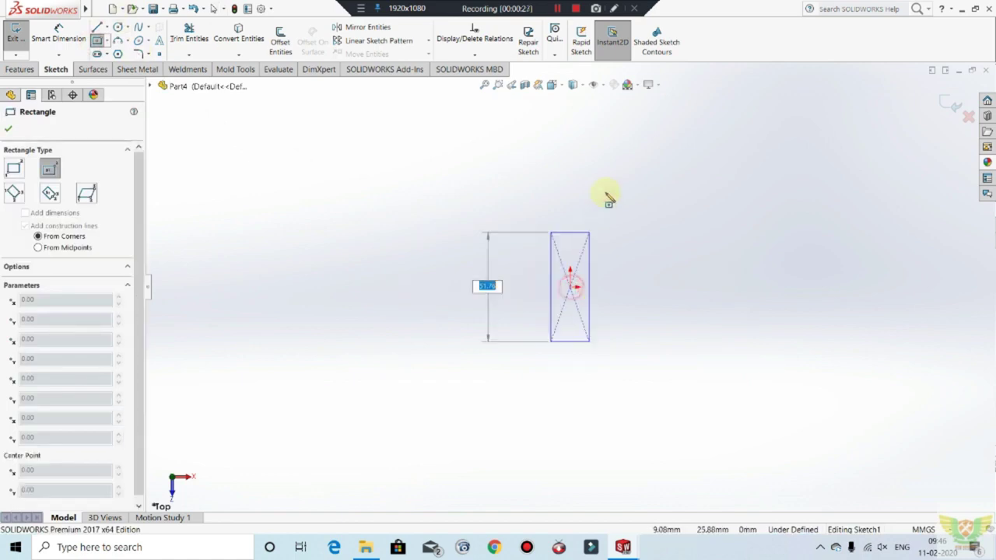
{"action": "left_click", "coordinate": [627, 130]}
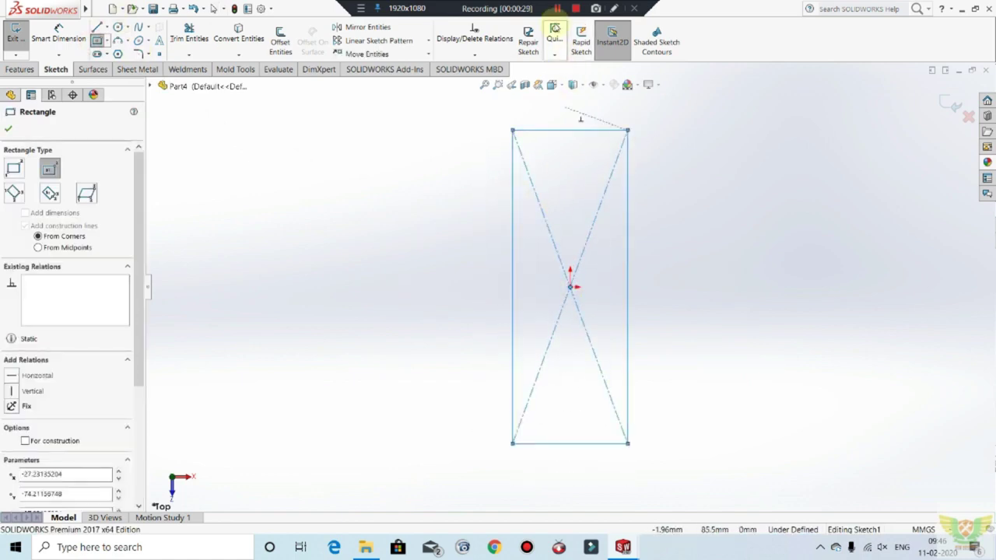
Dimension the rectangle's left edge as 800 and its top edge as 330.
{"action": "left_click", "coordinate": [58, 35]}
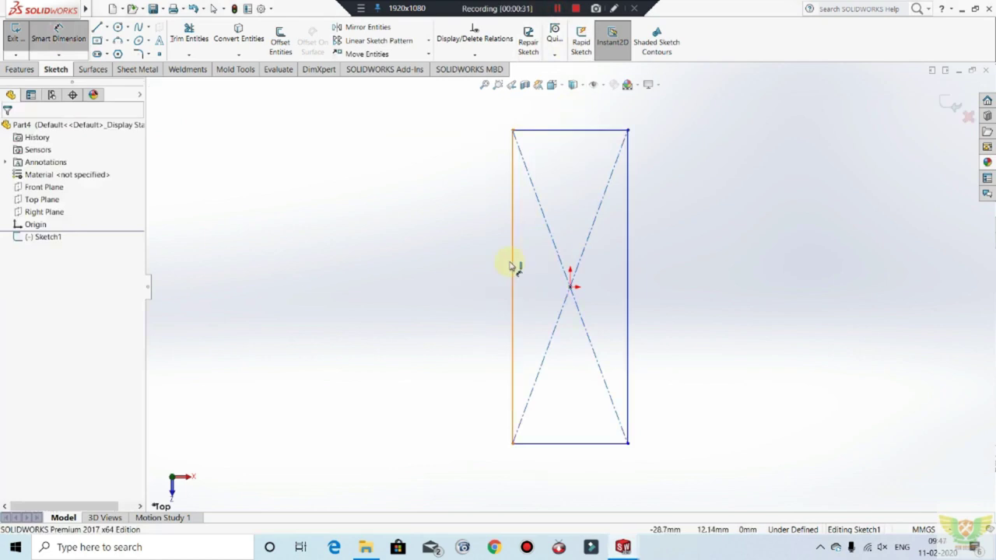
{"action": "left_click", "coordinate": [507, 266]}
{"action": "left_click", "coordinate": [444, 271]}
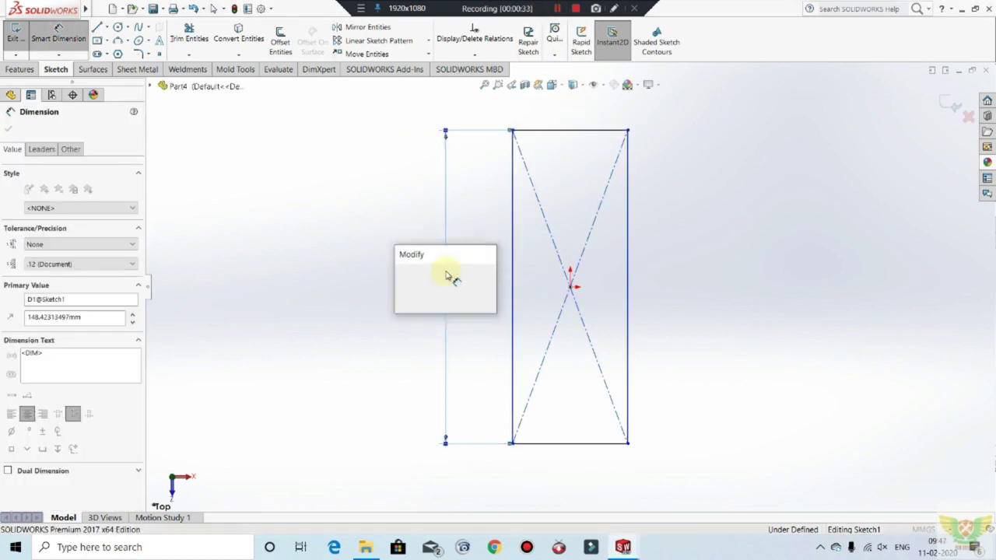
{"action": "type", "text": "800"}
{"action": "key", "text": "Return"}
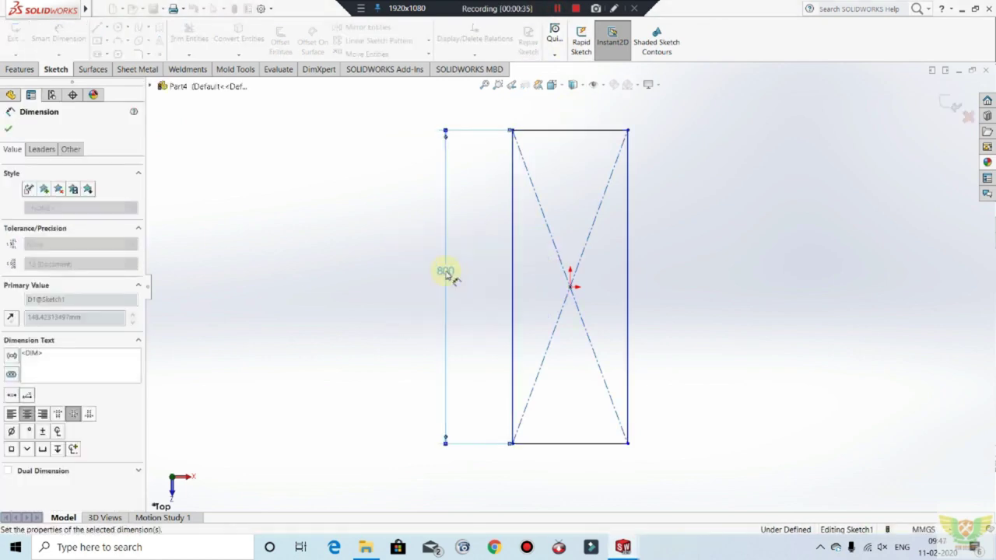
{"action": "left_click", "coordinate": [557, 129]}
{"action": "left_click", "coordinate": [565, 114]}
{"action": "type", "text": "330"}
{"action": "key", "text": "Return"}
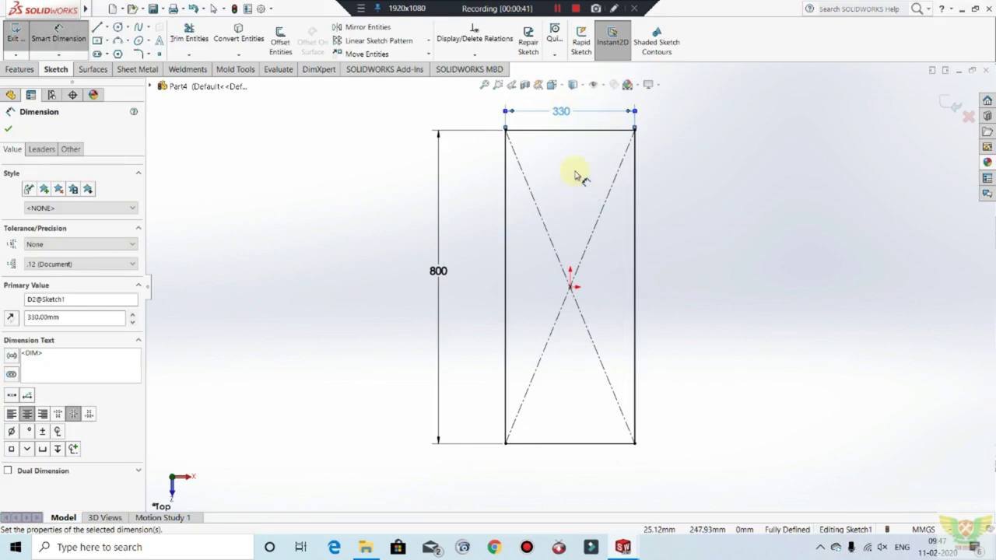
{"action": "key", "text": "Escape"}
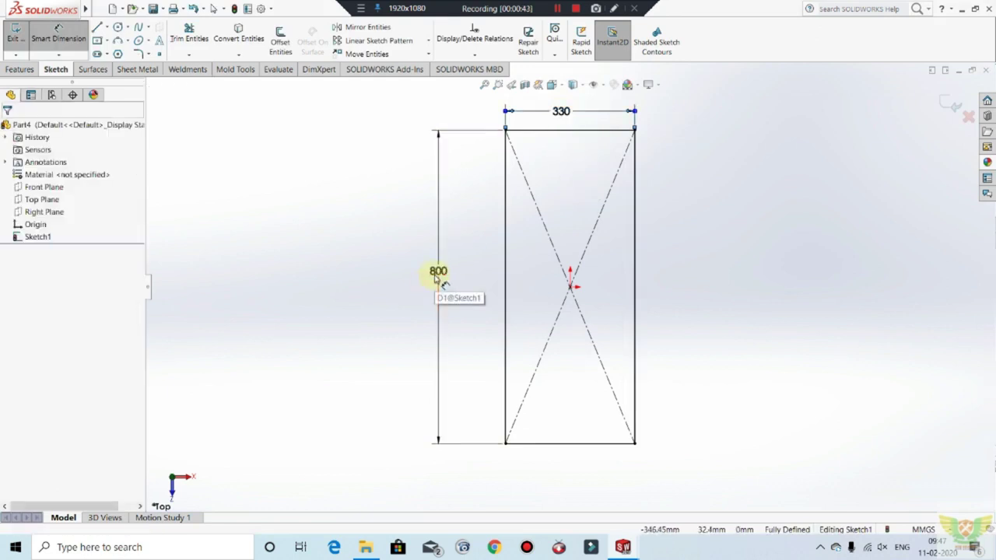
Correct the rectangle dimensions to 330 height and 80 width.
{"action": "left_click", "coordinate": [436, 271]}
{"action": "double_click", "coordinate": [435, 272]}
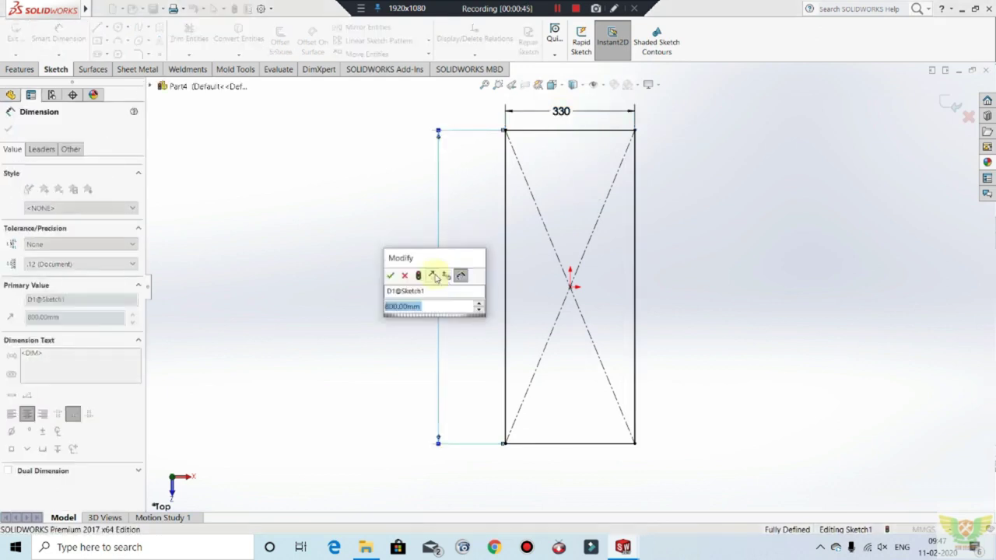
{"action": "type", "text": "330"}
{"action": "key", "text": "Return"}
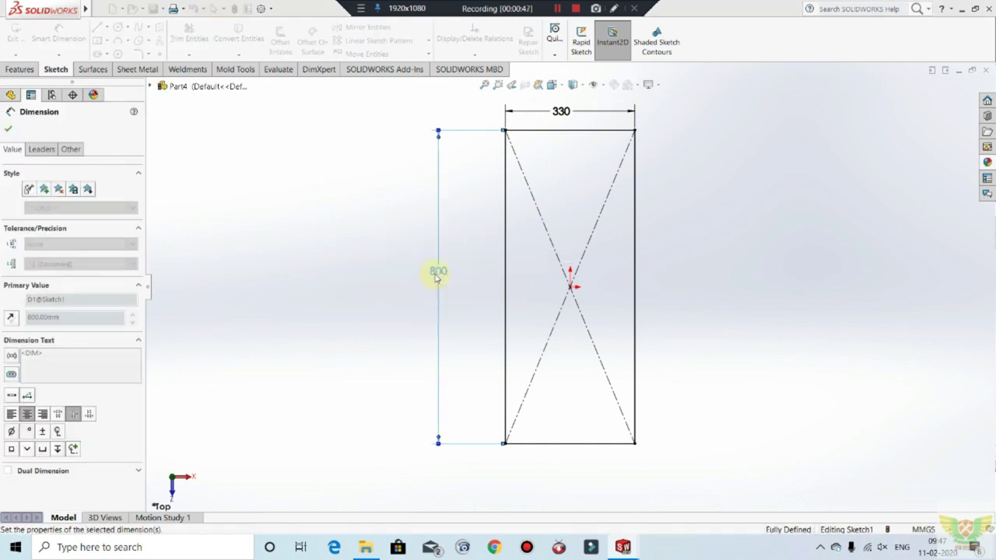
{"action": "double_click", "coordinate": [562, 205]}
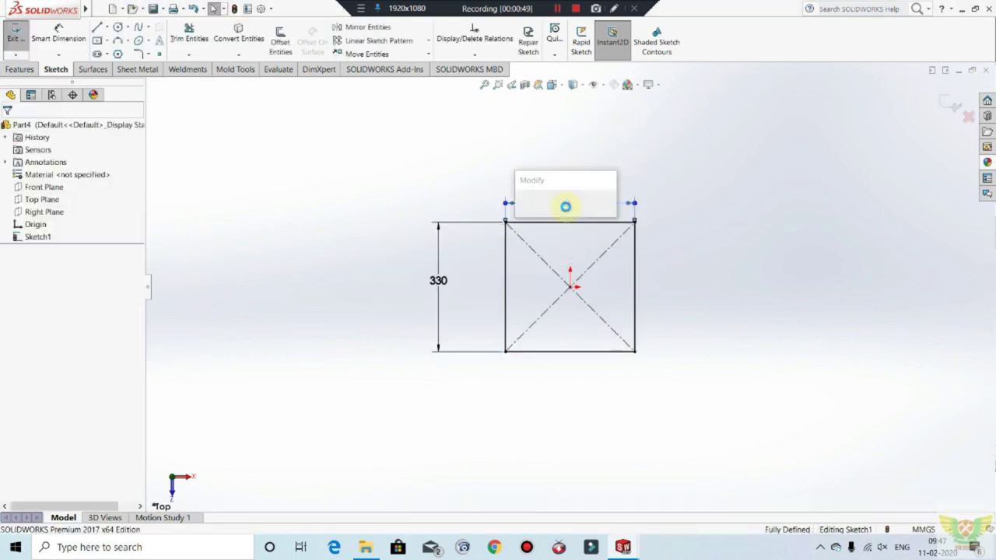
{"action": "type", "text": "80"}
{"action": "key", "text": "Return"}
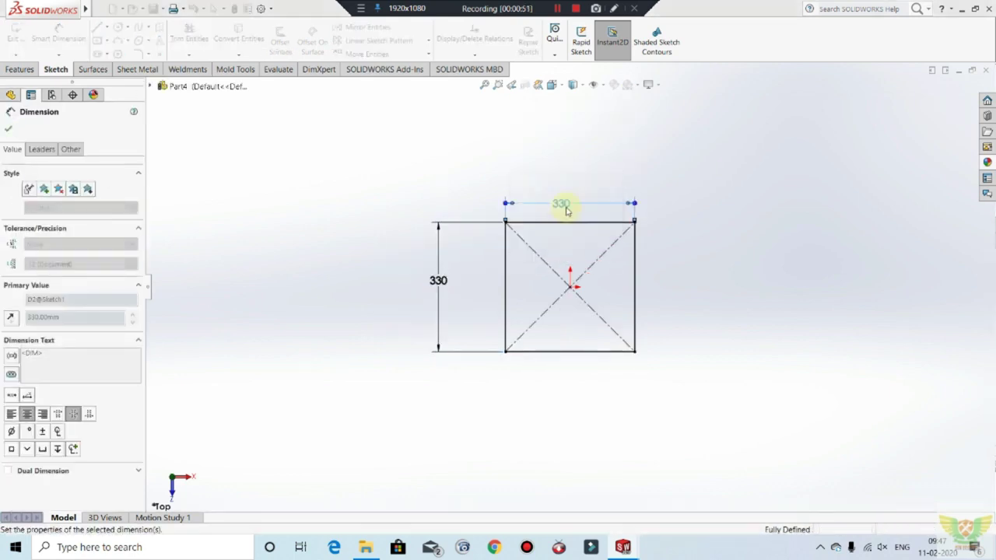
{"action": "scroll", "coordinate": [617, 339], "scroll_direction": "down", "scroll_amount": 2}
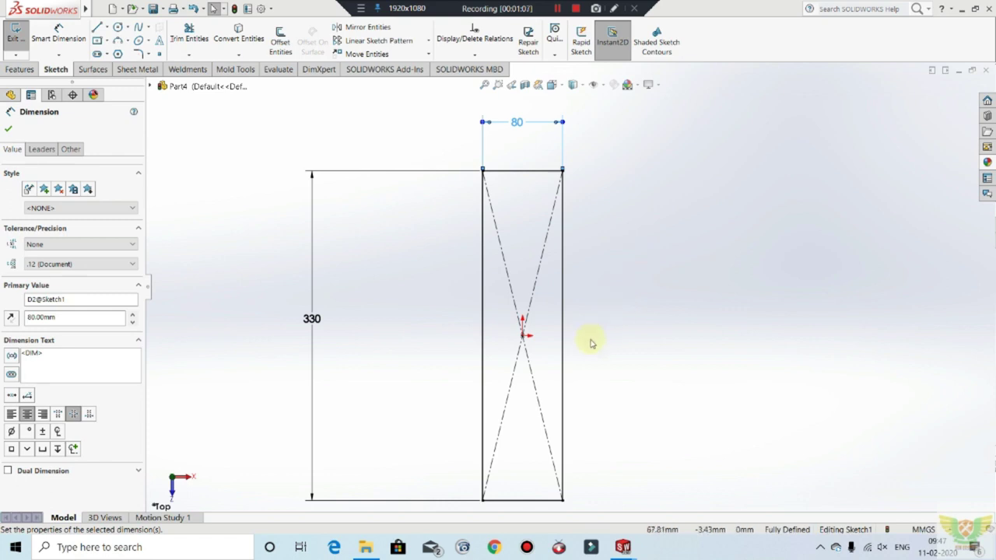
{"action": "scroll", "coordinate": [591, 343], "scroll_direction": "up", "scroll_amount": 2}
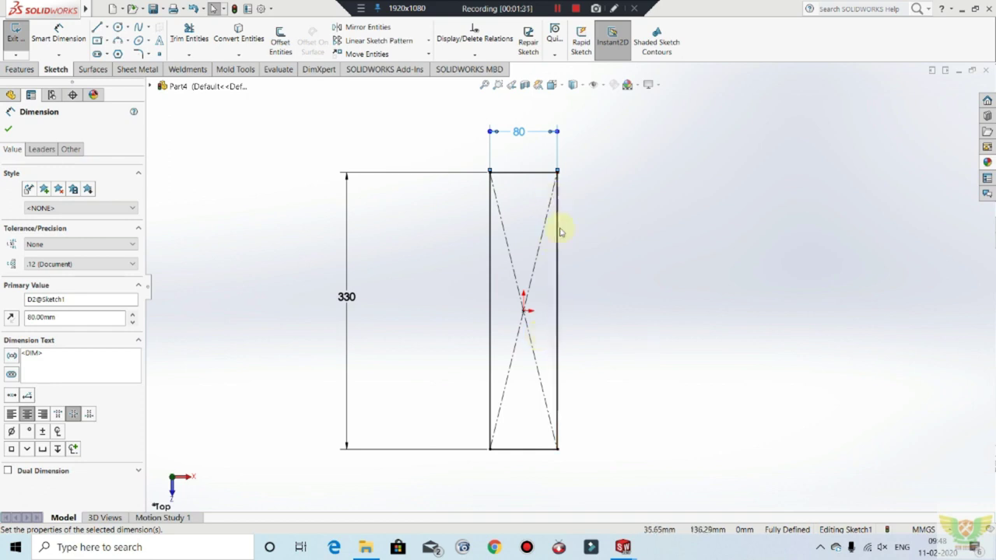
{"action": "scroll", "coordinate": [576, 218], "scroll_direction": "down", "scroll_amount": 2}
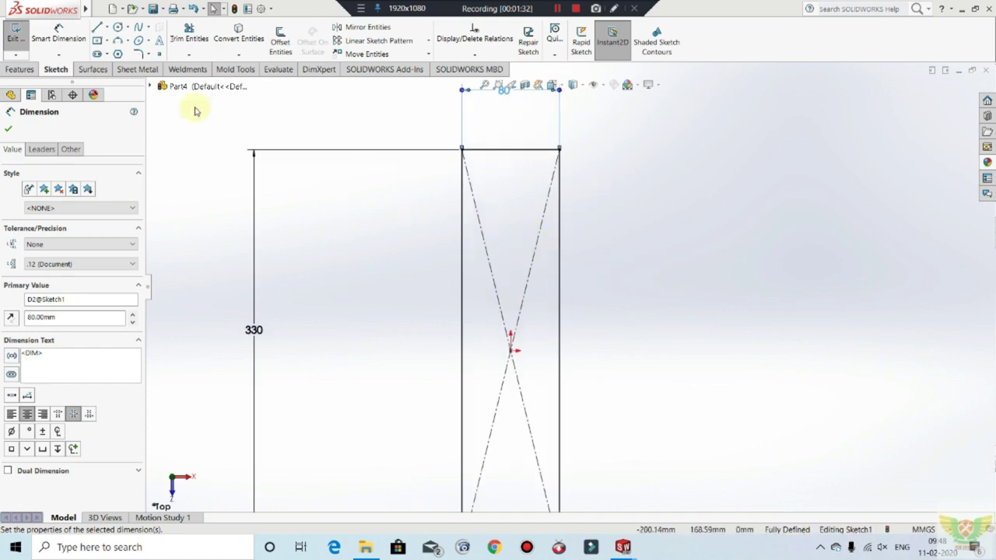
Draw a small corner rectangle near the top of the outline.
{"action": "left_click", "coordinate": [98, 40]}
{"action": "left_click", "coordinate": [497, 256]}
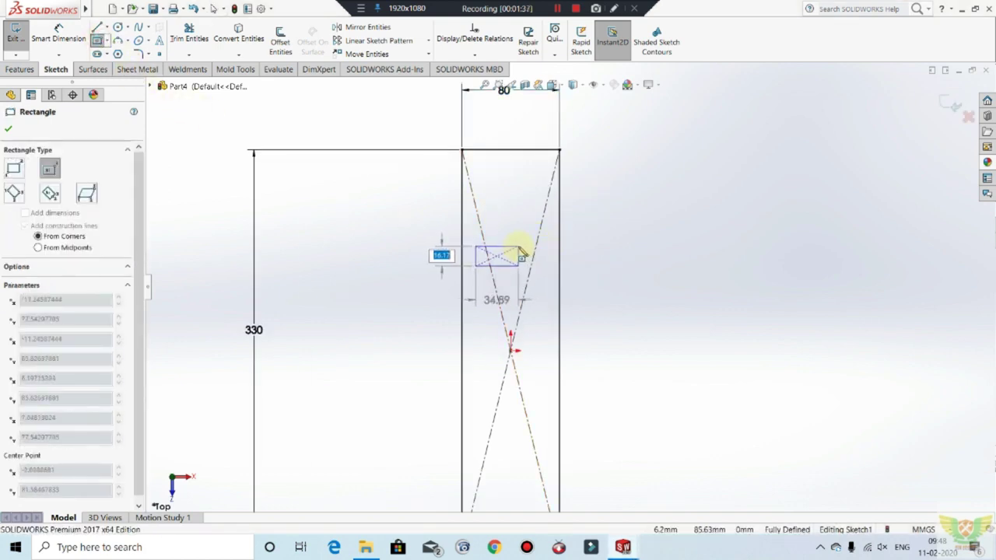
{"action": "left_click", "coordinate": [519, 247]}
{"action": "key", "text": "Escape"}
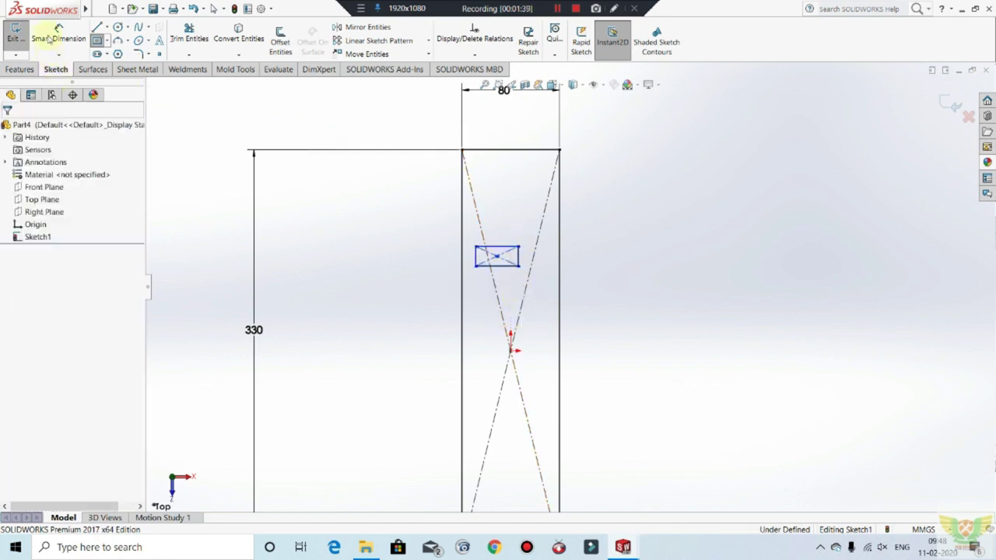
Dimension the small rectangle: width 30, height 15, and 15 from the outline's left edge.
{"action": "left_click", "coordinate": [49, 39]}
{"action": "left_click", "coordinate": [496, 246]}
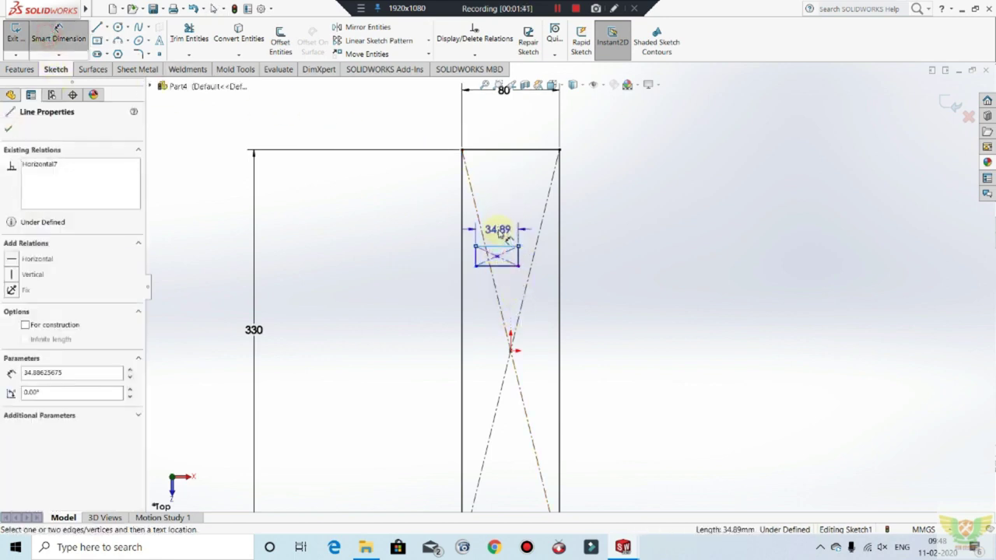
{"action": "left_click", "coordinate": [498, 233]}
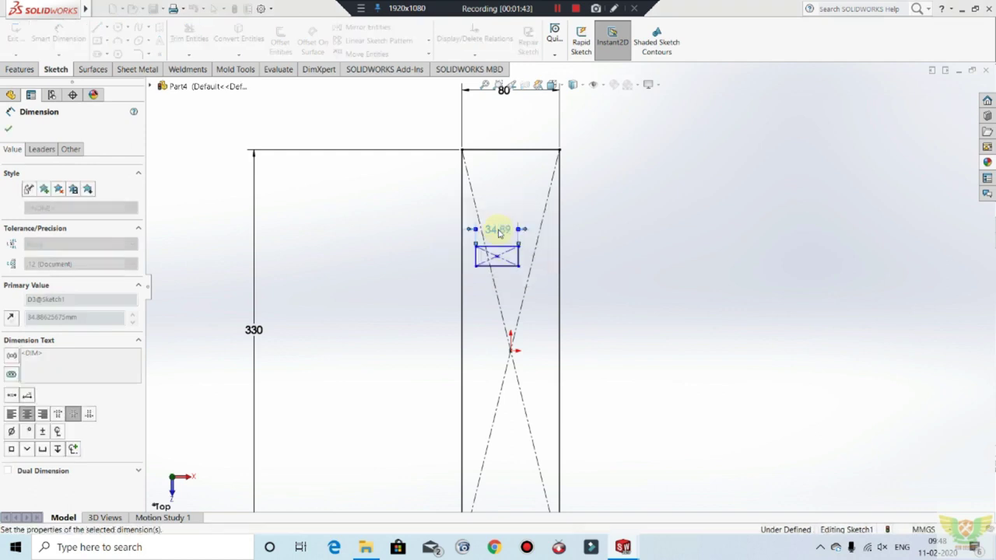
{"action": "type", "text": "30"}
{"action": "key", "text": "Return"}
{"action": "scroll", "coordinate": [517, 253], "scroll_direction": "down", "scroll_amount": 1}
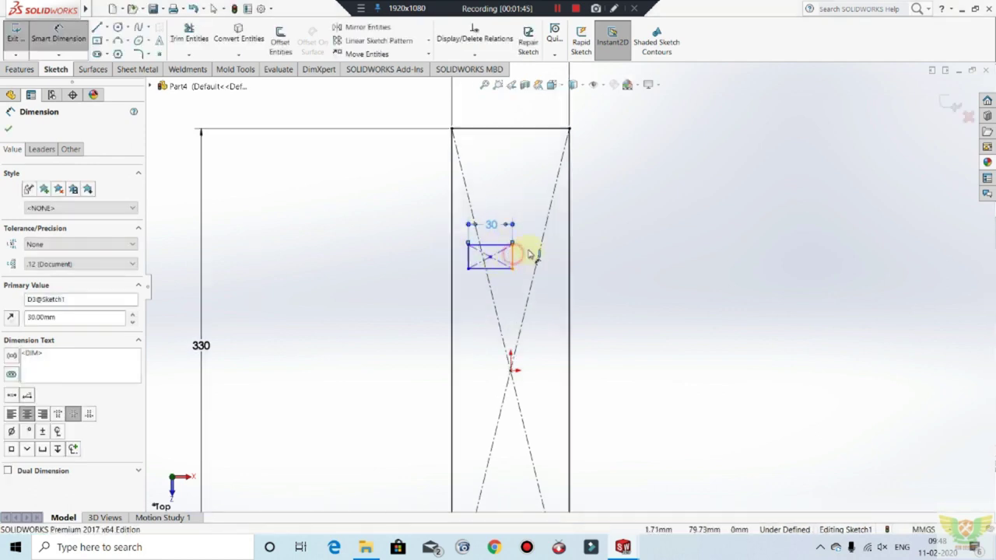
{"action": "left_click", "coordinate": [514, 257]}
{"action": "left_click", "coordinate": [527, 255]}
{"action": "type", "text": "15"}
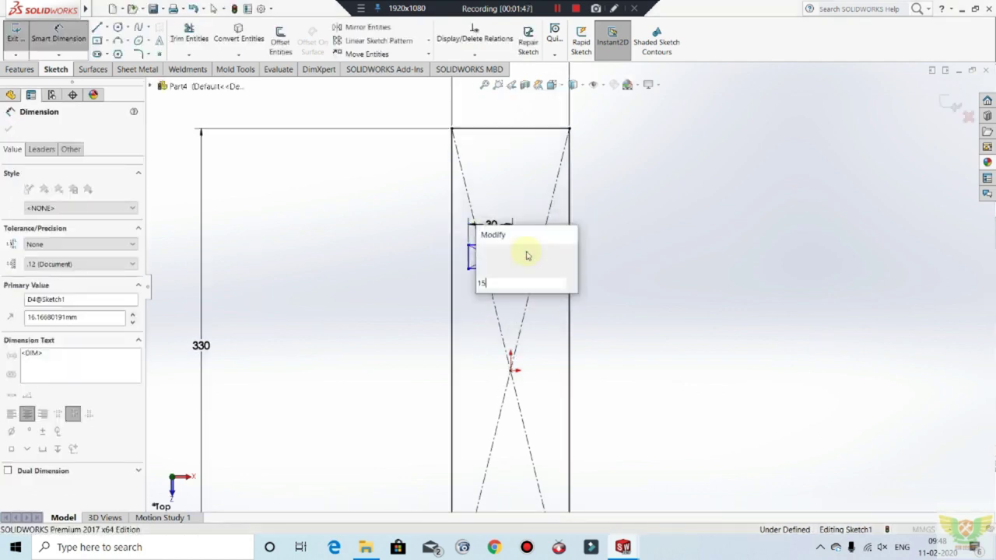
{"action": "key", "text": "Return"}
{"action": "left_click", "coordinate": [454, 254]}
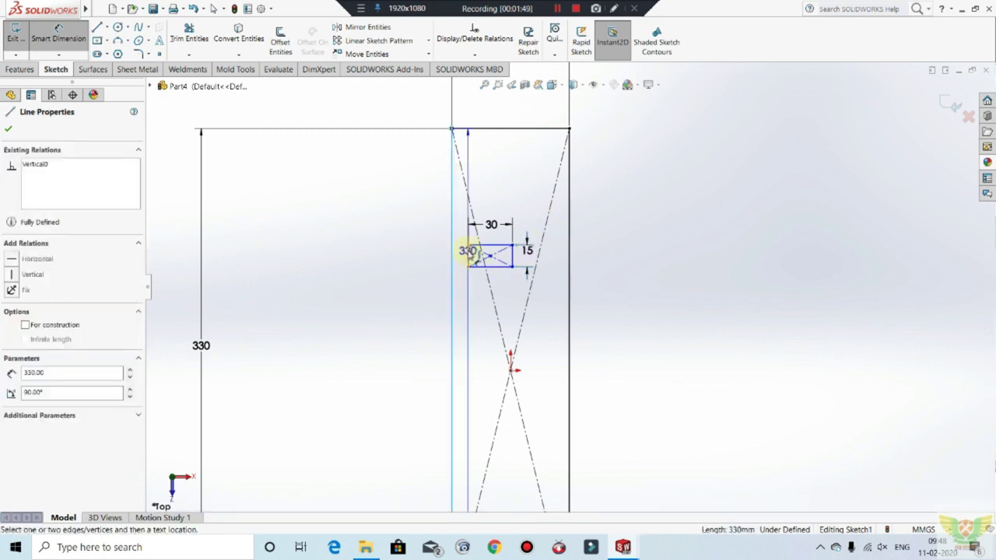
{"action": "left_click", "coordinate": [417, 262]}
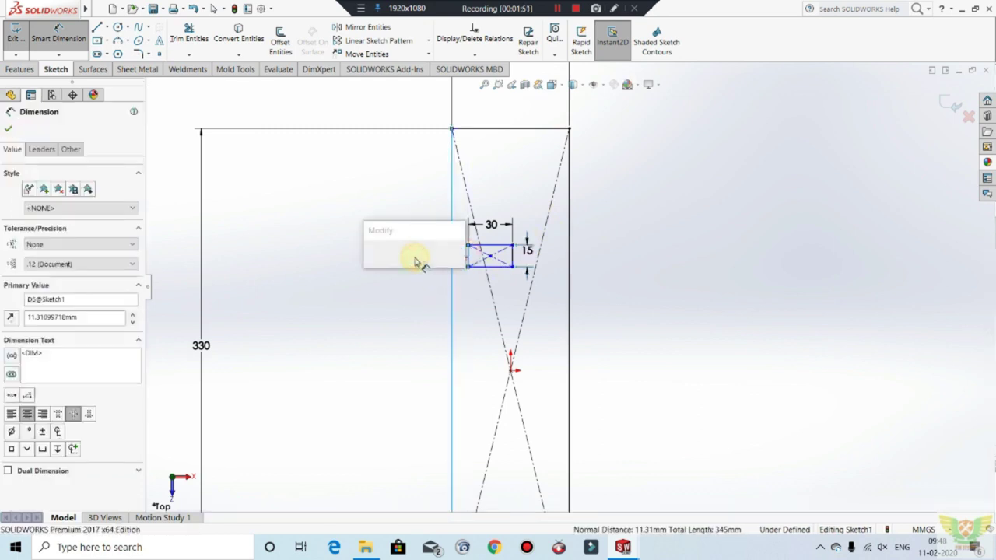
{"action": "type", "text": "15"}
{"action": "key", "text": "Return"}
{"action": "scroll", "coordinate": [518, 272], "scroll_direction": "down", "scroll_amount": 3}
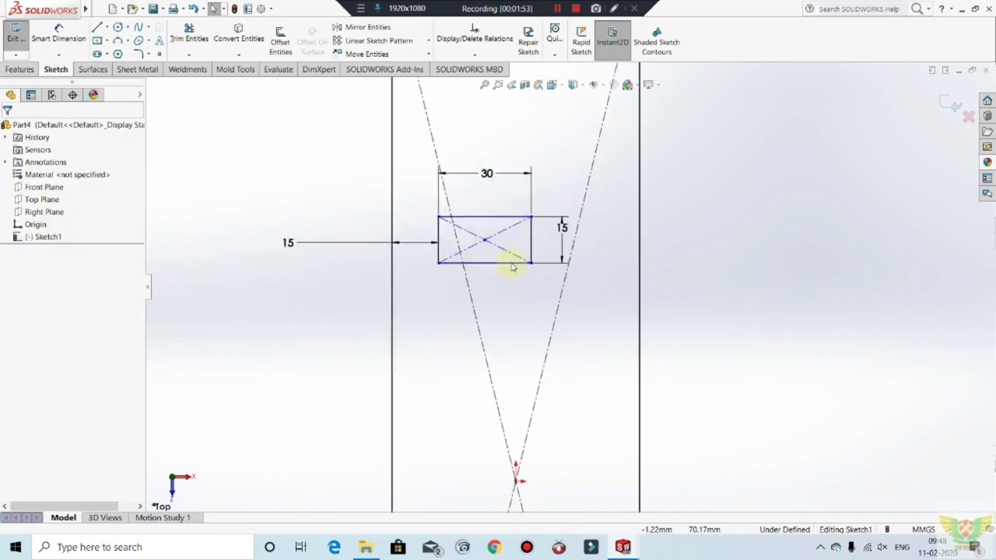
{"action": "scroll", "coordinate": [436, 194], "scroll_direction": "down", "scroll_amount": 3}
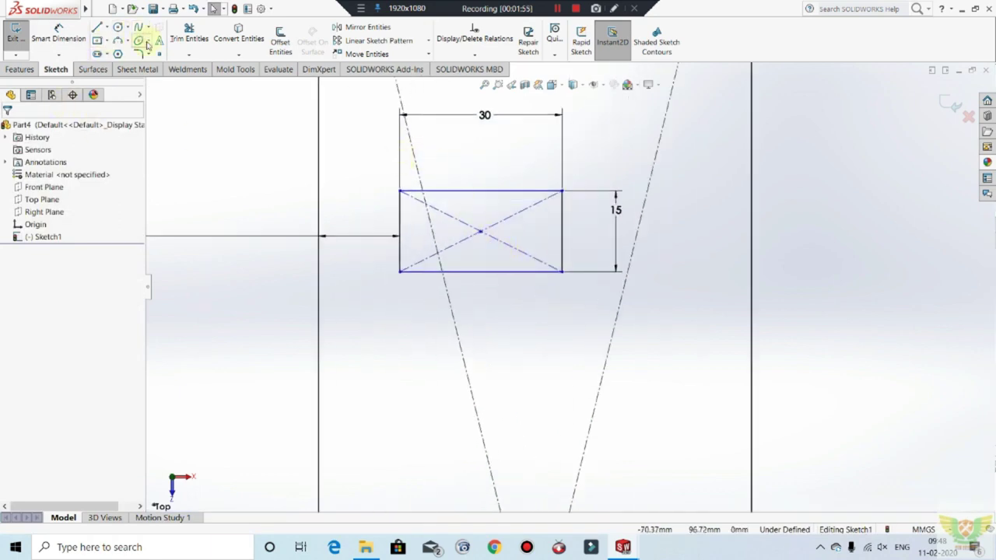
Round all four corners of the 30 × 15 rectangle with 5 mm sketch fillets.
{"action": "left_click_drag", "start_coordinate": [576, 165], "coordinate": [358, 204]}
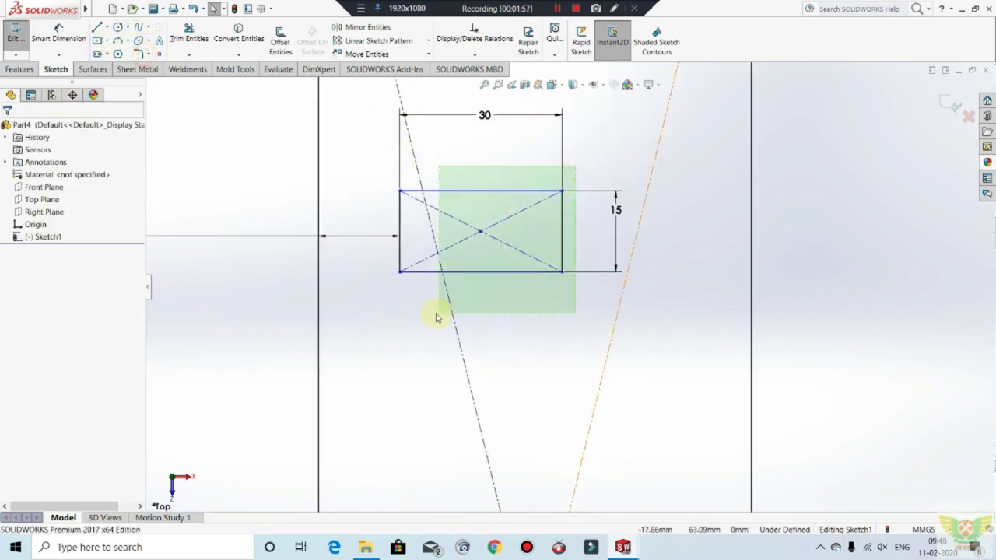
{"action": "left_click", "coordinate": [137, 55]}
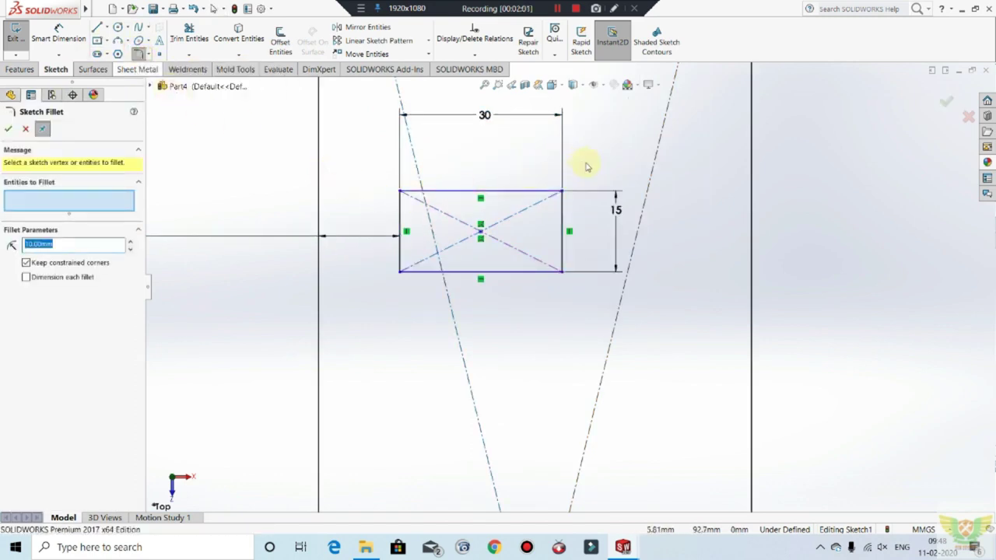
{"action": "left_click_drag", "start_coordinate": [587, 162], "coordinate": [385, 315]}
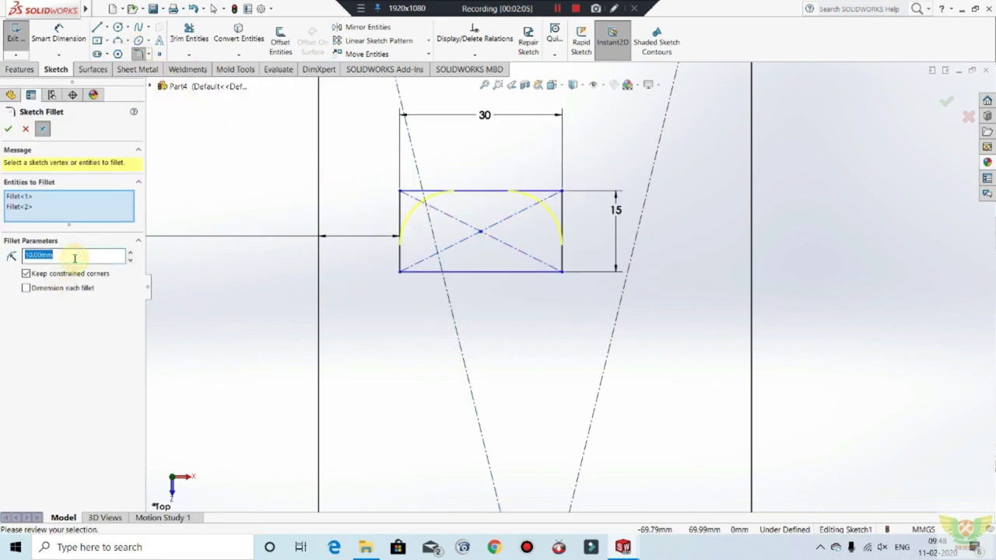
{"action": "left_click_drag", "start_coordinate": [589, 257], "coordinate": [365, 330]}
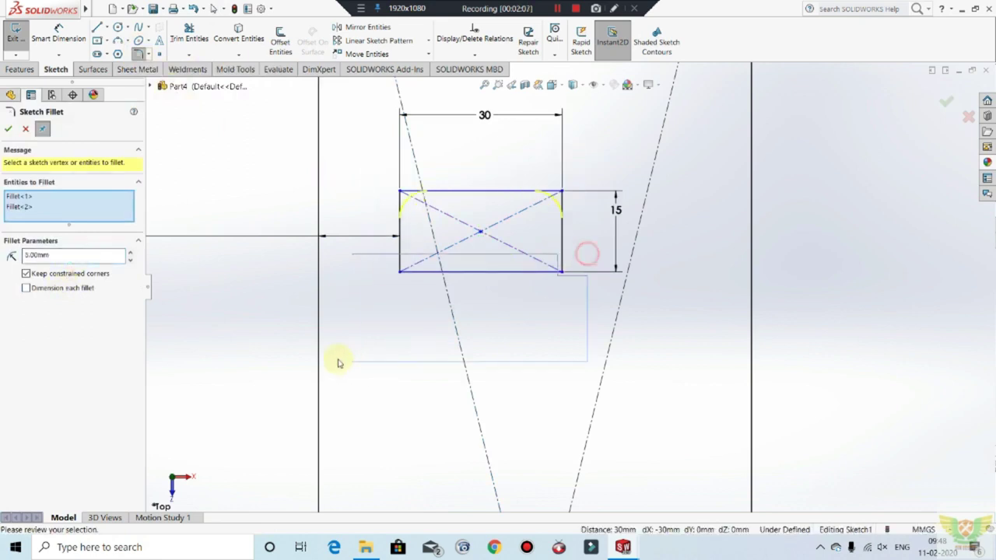
{"action": "left_click", "coordinate": [7, 131]}
{"action": "scroll", "coordinate": [574, 200], "scroll_direction": "up", "scroll_amount": 2}
{"action": "scroll", "coordinate": [574, 222], "scroll_direction": "up", "scroll_amount": 2}
{"action": "scroll", "coordinate": [614, 327], "scroll_direction": "up", "scroll_amount": 2}
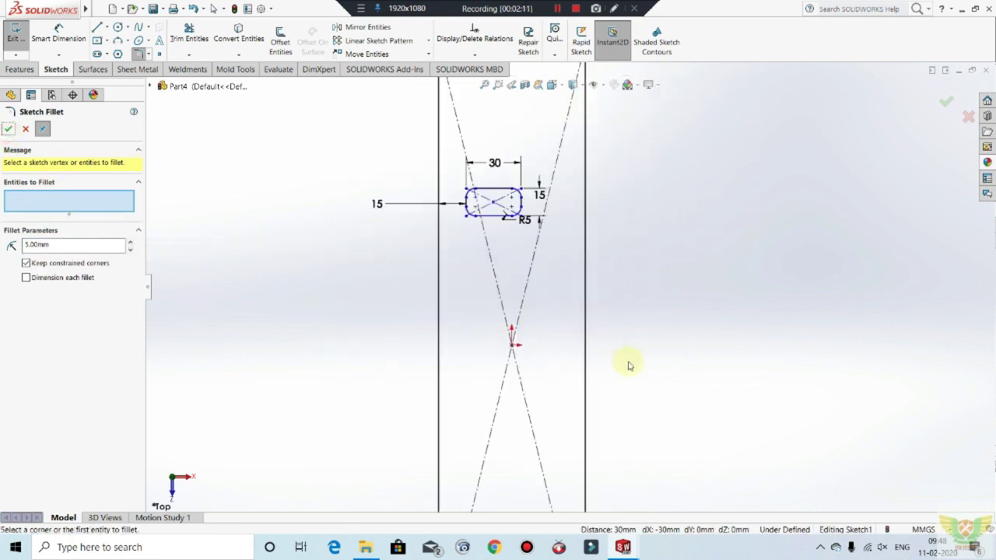
{"action": "scroll", "coordinate": [546, 336], "scroll_direction": "up", "scroll_amount": 1}
{"action": "scroll", "coordinate": [622, 397], "scroll_direction": "down", "scroll_amount": 1}
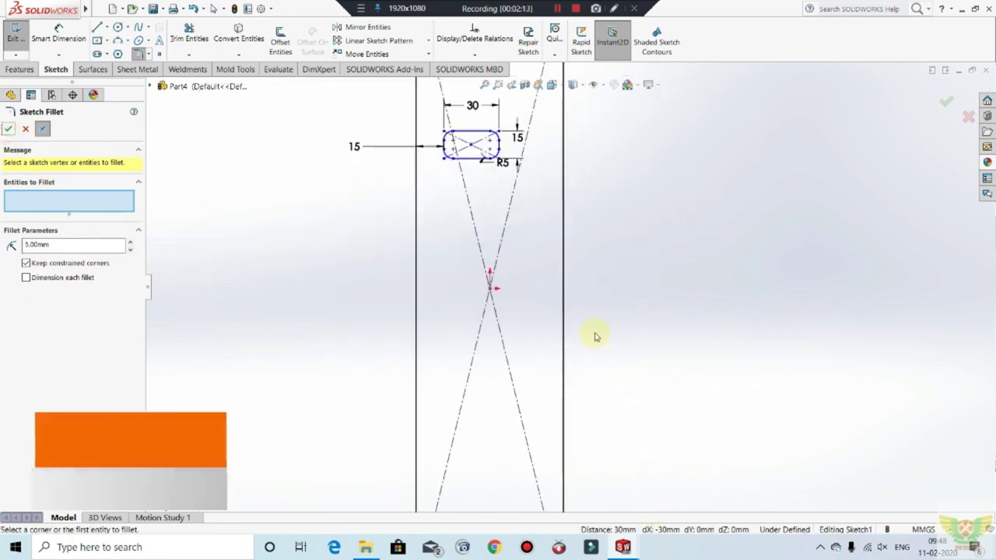
{"action": "scroll", "coordinate": [589, 322], "scroll_direction": "up", "scroll_amount": 1}
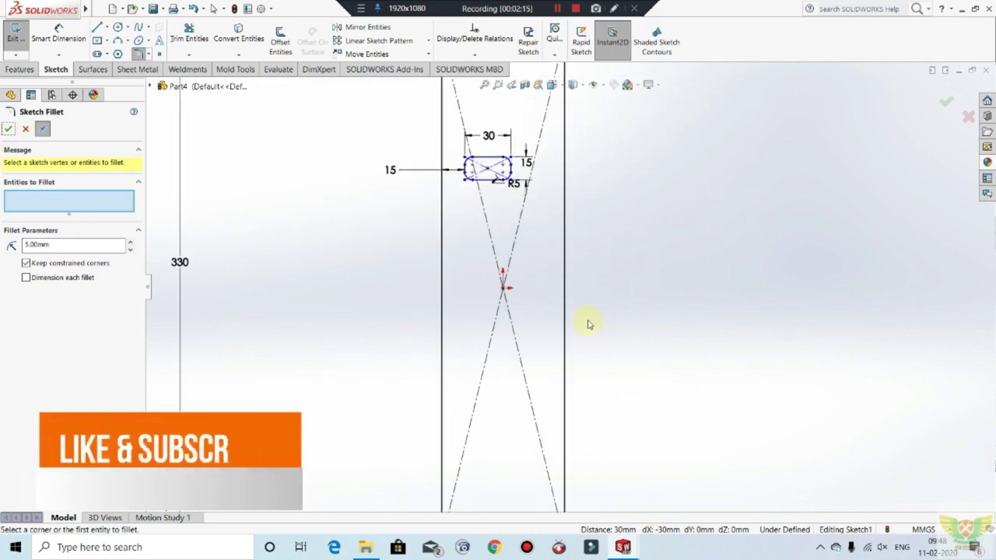
{"action": "scroll", "coordinate": [589, 322], "scroll_direction": "up", "scroll_amount": 1}
{"action": "scroll", "coordinate": [555, 214], "scroll_direction": "down", "scroll_amount": 2}
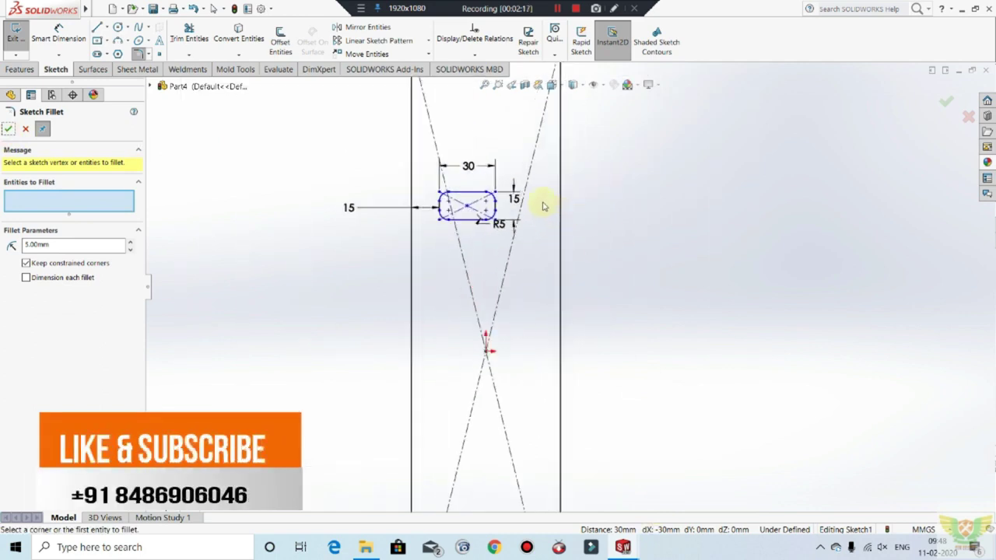
{"action": "scroll", "coordinate": [532, 293], "scroll_direction": "up", "scroll_amount": 2}
{"action": "scroll", "coordinate": [529, 333], "scroll_direction": "up", "scroll_amount": 1}
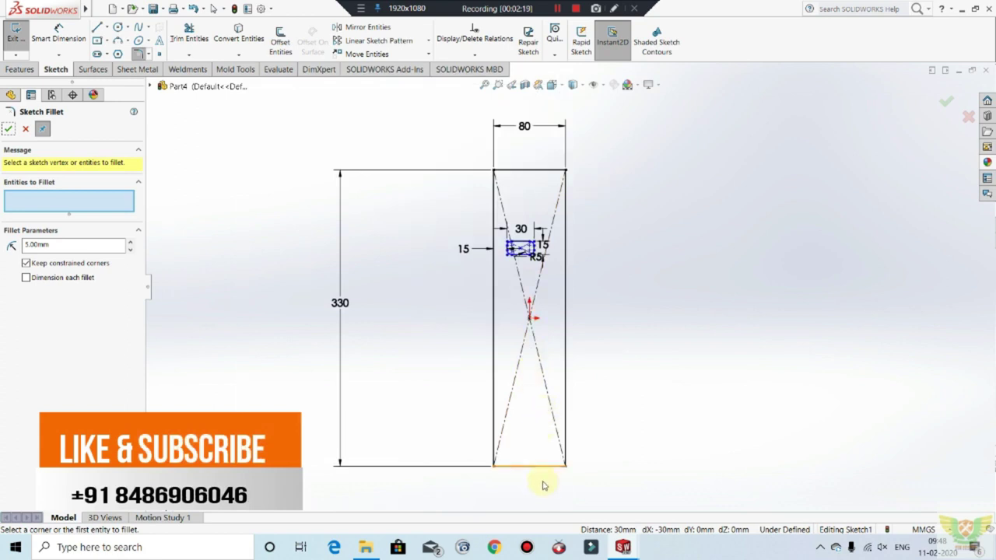
{"action": "scroll", "coordinate": [543, 485], "scroll_direction": "down", "scroll_amount": 2}
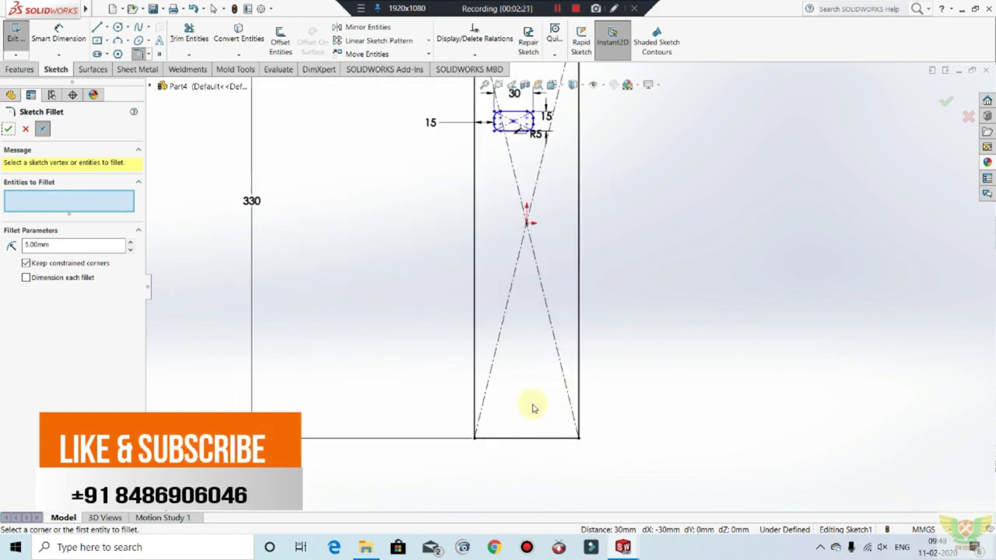
{"action": "scroll", "coordinate": [560, 234], "scroll_direction": "up", "scroll_amount": 1}
{"action": "scroll", "coordinate": [618, 60], "scroll_direction": "down", "scroll_amount": 1}
{"action": "scroll", "coordinate": [592, 59], "scroll_direction": "down", "scroll_amount": 1}
{"action": "scroll", "coordinate": [576, 159], "scroll_direction": "up", "scroll_amount": 1}
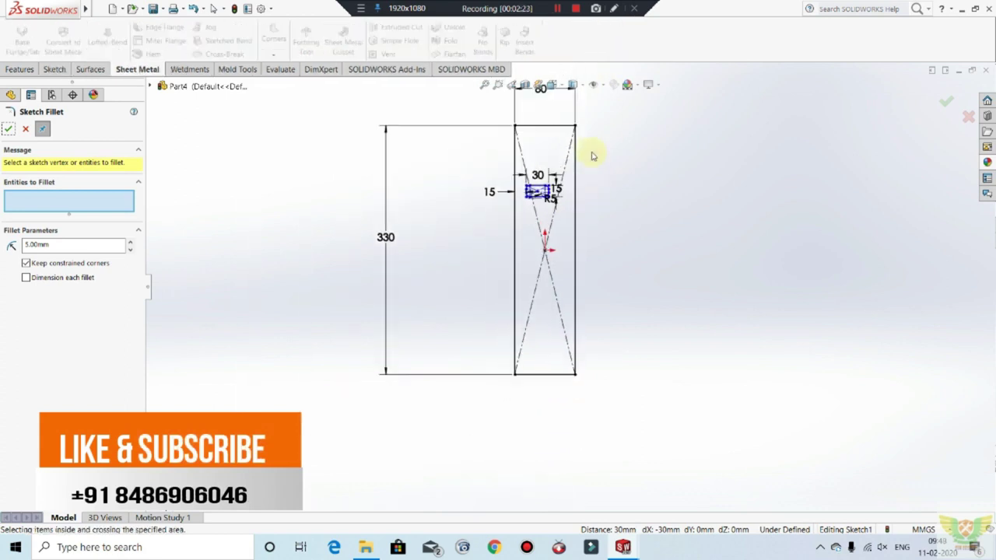
{"action": "scroll", "coordinate": [599, 158], "scroll_direction": "down", "scroll_amount": 1}
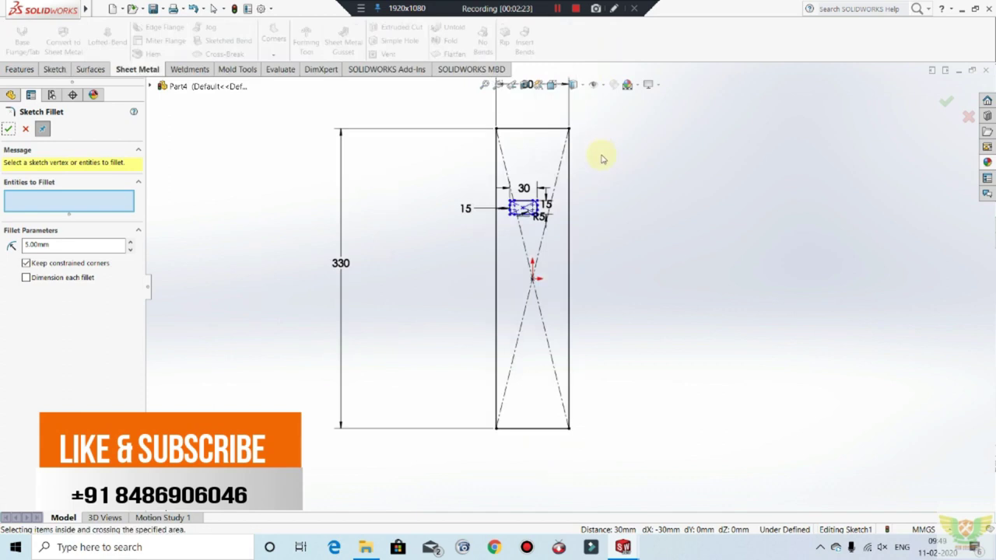
Draw a Ø5 circle near the outline's top-right corner.
{"action": "left_click", "coordinate": [54, 70]}
{"action": "left_click", "coordinate": [117, 26]}
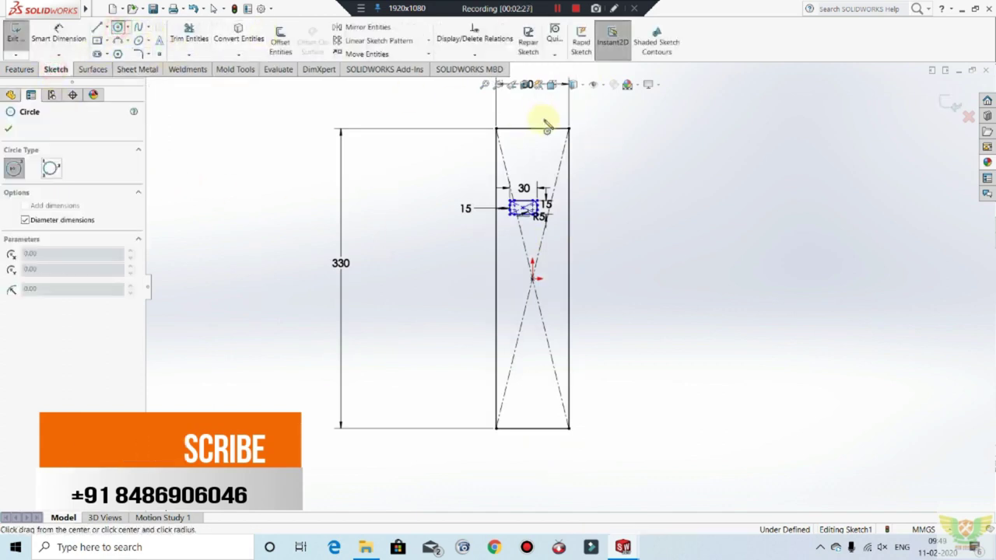
{"action": "scroll", "coordinate": [568, 197], "scroll_direction": "down", "scroll_amount": 2}
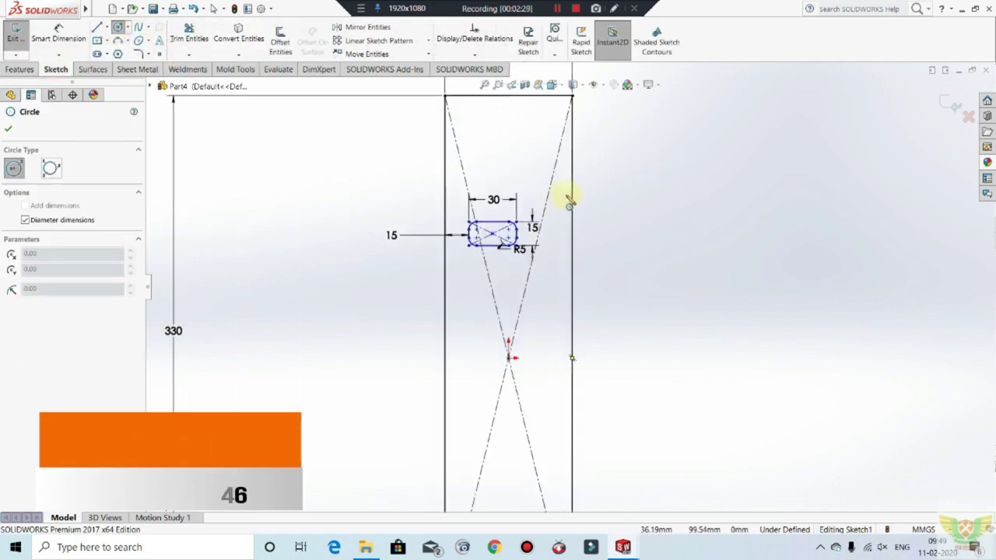
{"action": "scroll", "coordinate": [569, 201], "scroll_direction": "down", "scroll_amount": 2}
{"action": "scroll", "coordinate": [565, 156], "scroll_direction": "up", "scroll_amount": 1}
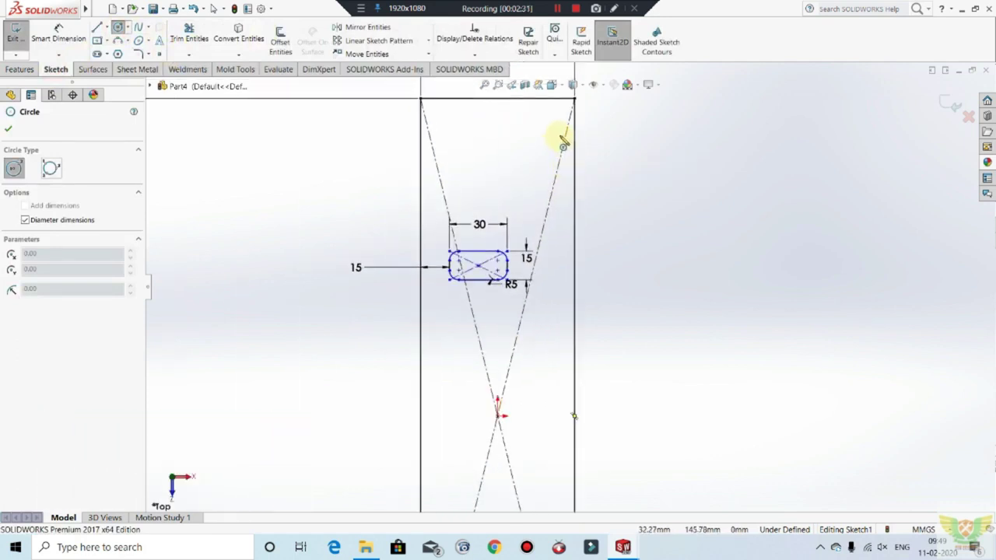
{"action": "left_click", "coordinate": [560, 134]}
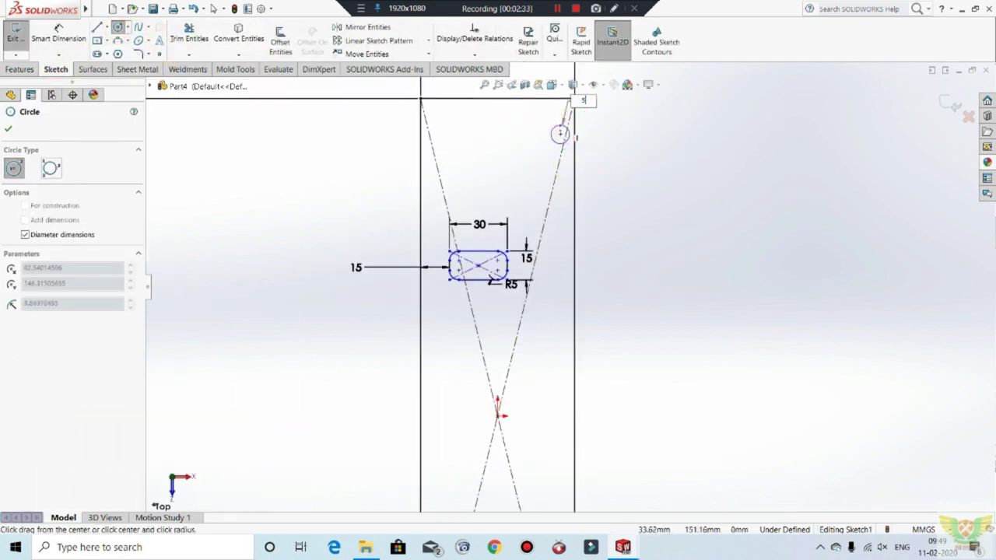
{"action": "key", "text": "Return"}
{"action": "key", "text": "Escape"}
Dimension the circle centre 15 mm below the top edge and 5 mm from the vertical side line.
{"action": "left_click", "coordinate": [58, 33]}
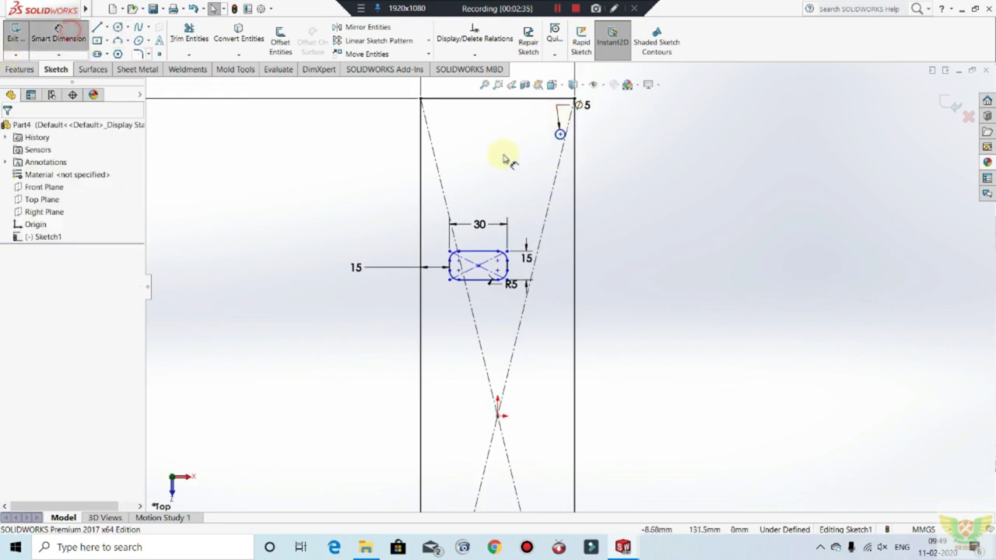
{"action": "left_click", "coordinate": [559, 134]}
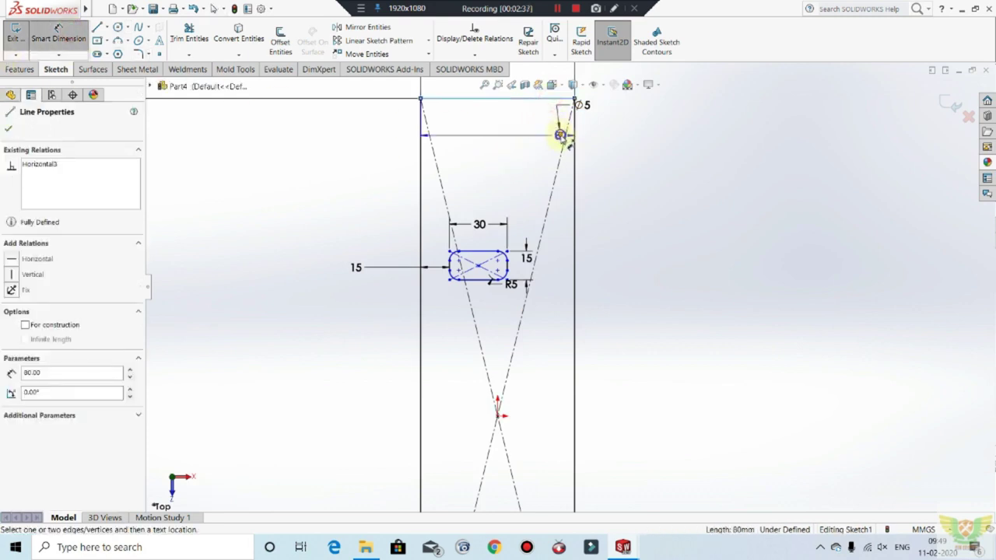
{"action": "left_click", "coordinate": [634, 116]}
{"action": "type", "text": "15"}
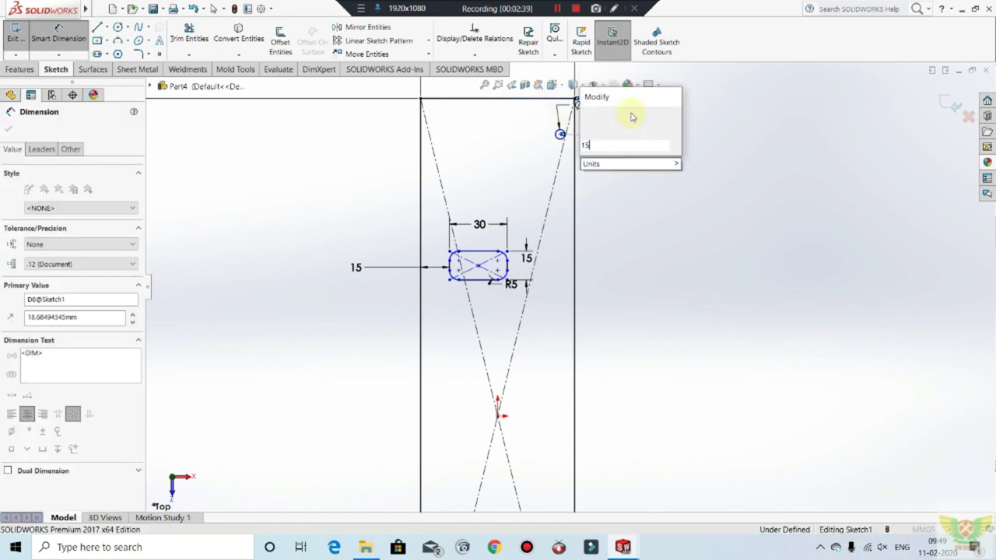
{"action": "key", "text": "Return"}
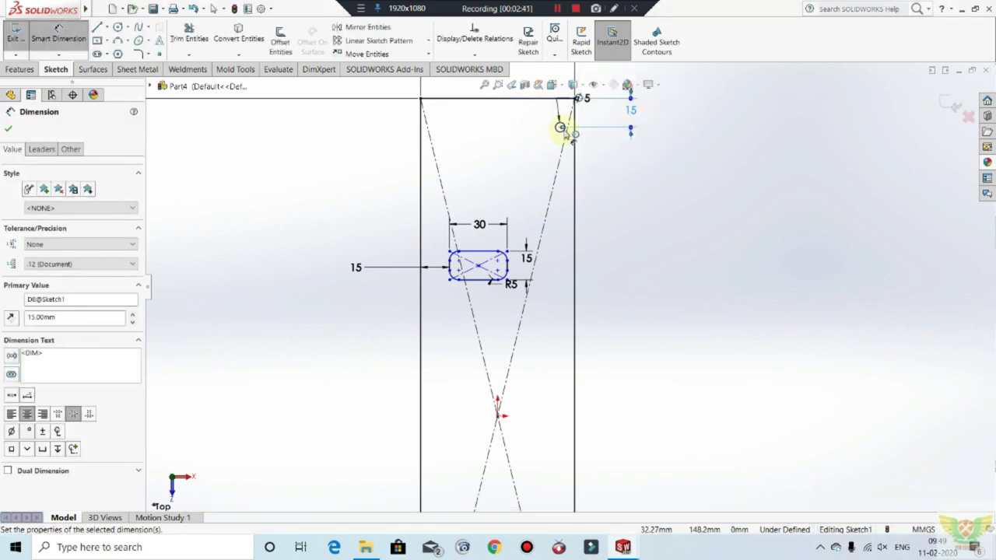
{"action": "scroll", "coordinate": [534, 137], "scroll_direction": "up", "scroll_amount": 3}
{"action": "scroll", "coordinate": [342, 175], "scroll_direction": "up", "scroll_amount": 1}
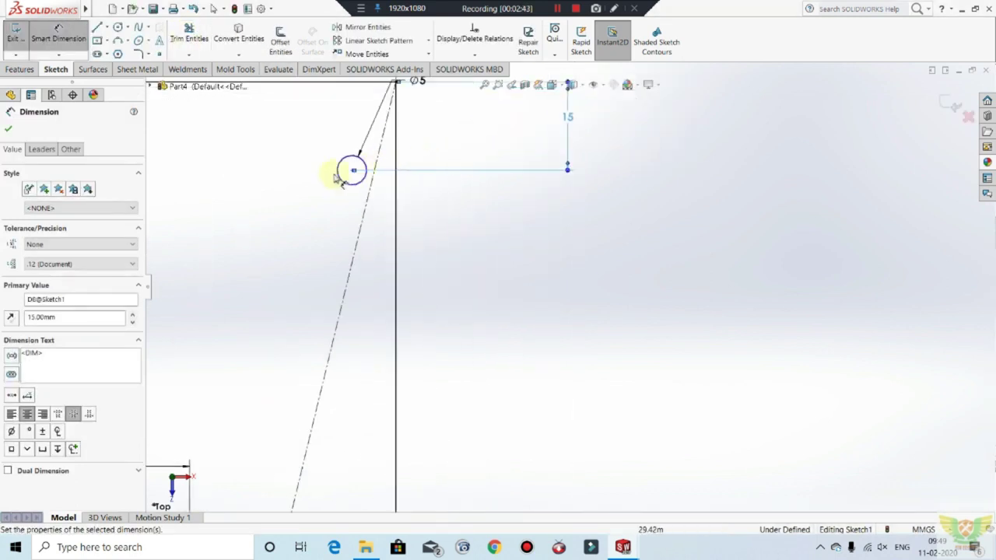
{"action": "left_click", "coordinate": [353, 172]}
{"action": "left_click", "coordinate": [394, 192]}
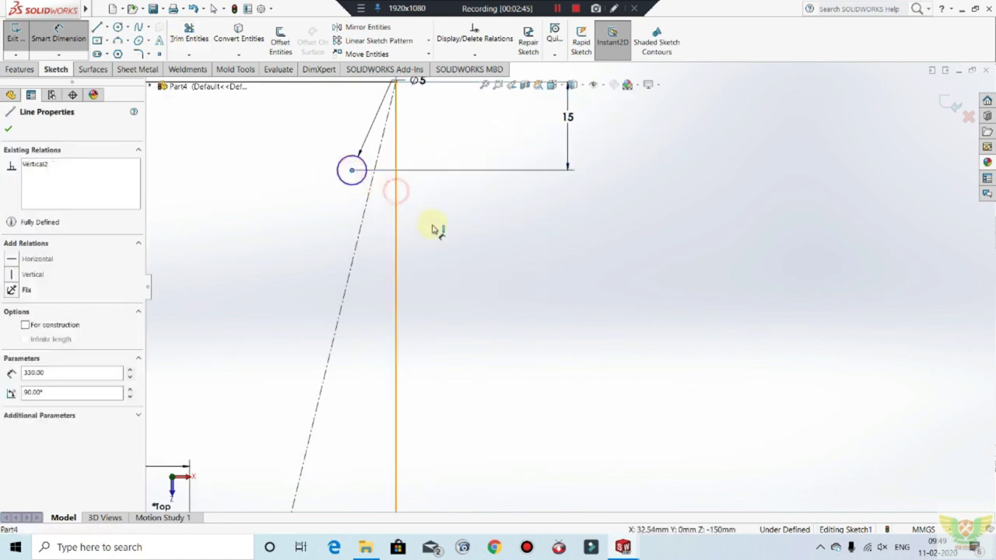
{"action": "left_click", "coordinate": [432, 229]}
{"action": "type", "text": "5"}
{"action": "key", "text": "Return"}
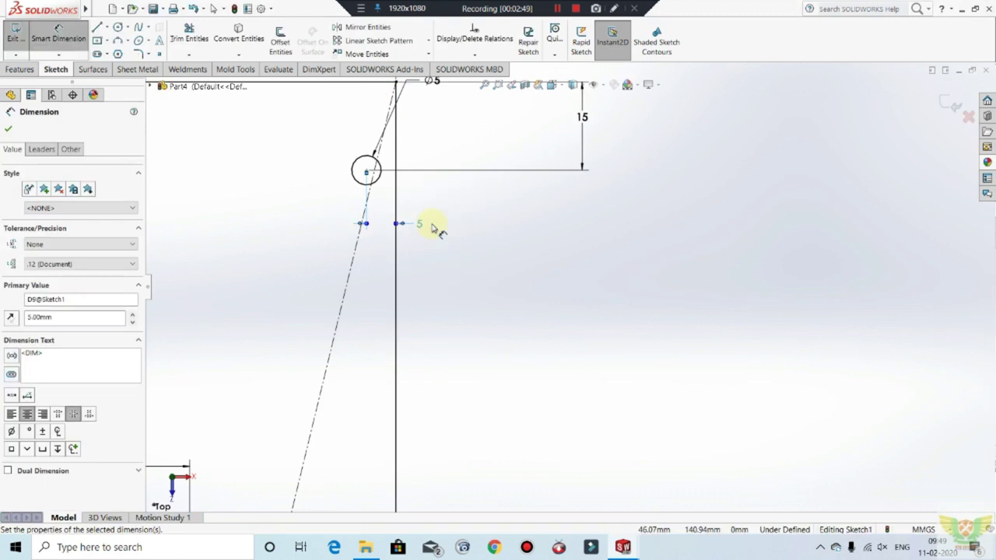
{"action": "scroll", "coordinate": [577, 288], "scroll_direction": "up", "scroll_amount": 3}
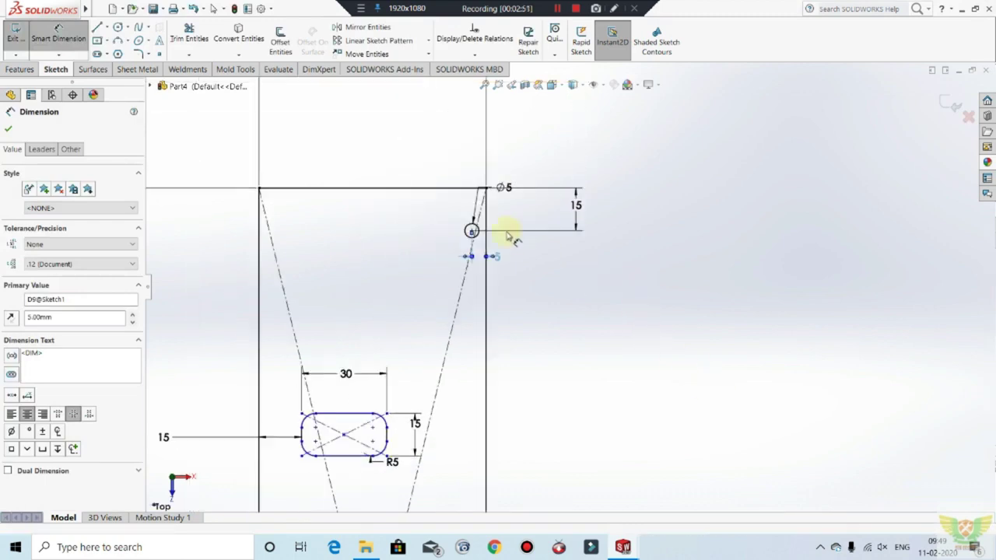
{"action": "key", "text": "Escape"}
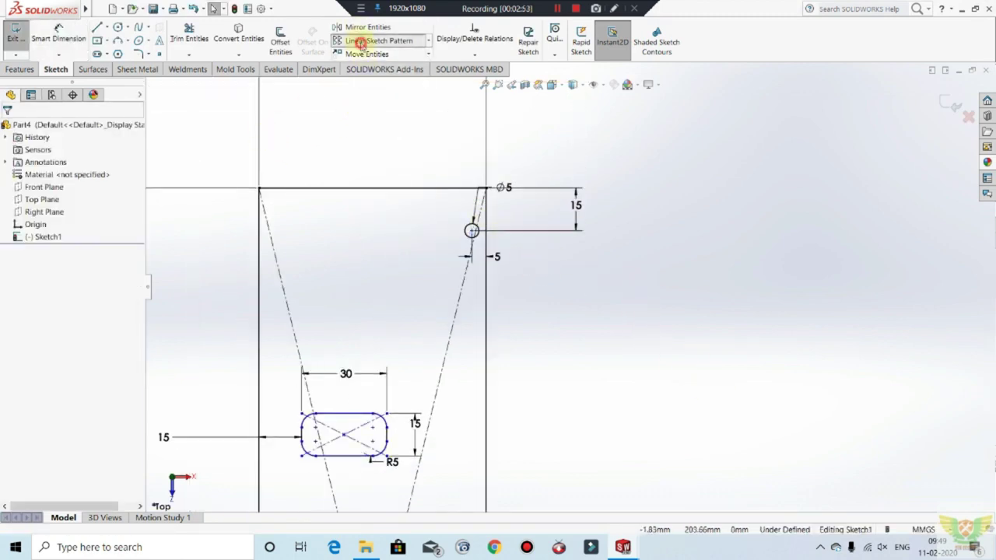
{"action": "left_click", "coordinate": [378, 40]}
{"action": "left_click", "coordinate": [473, 232]}
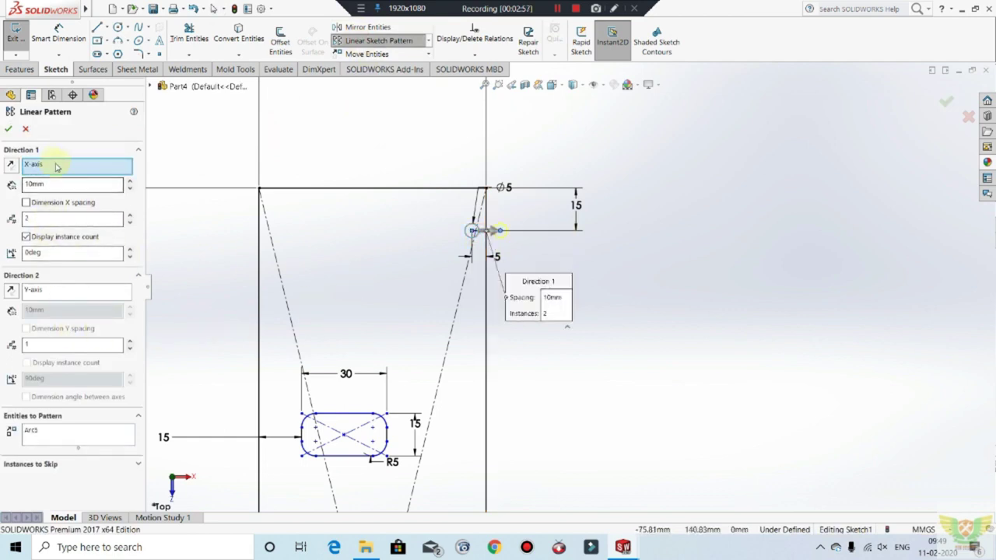
{"action": "right_click", "coordinate": [60, 165]}
{"action": "left_click", "coordinate": [79, 186]}
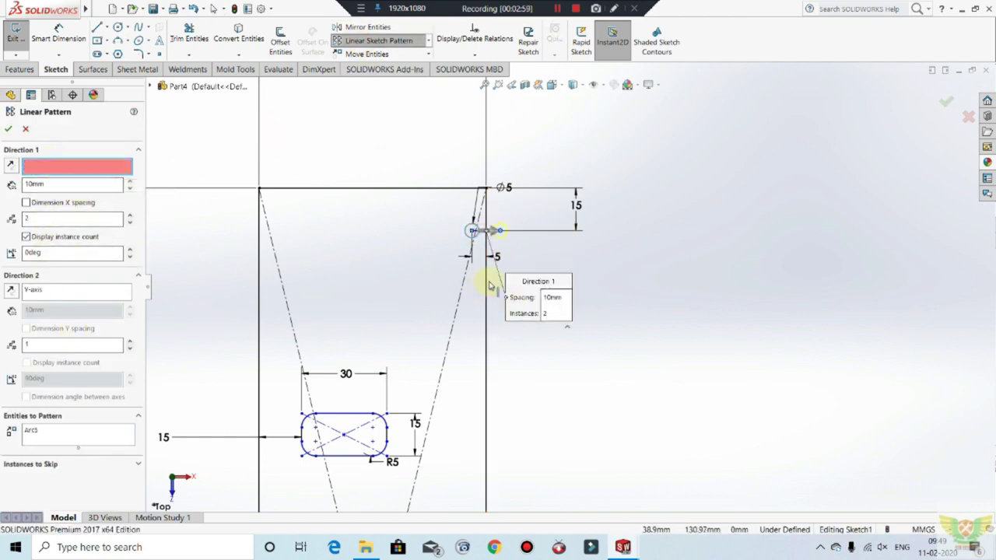
{"action": "left_click", "coordinate": [487, 298]}
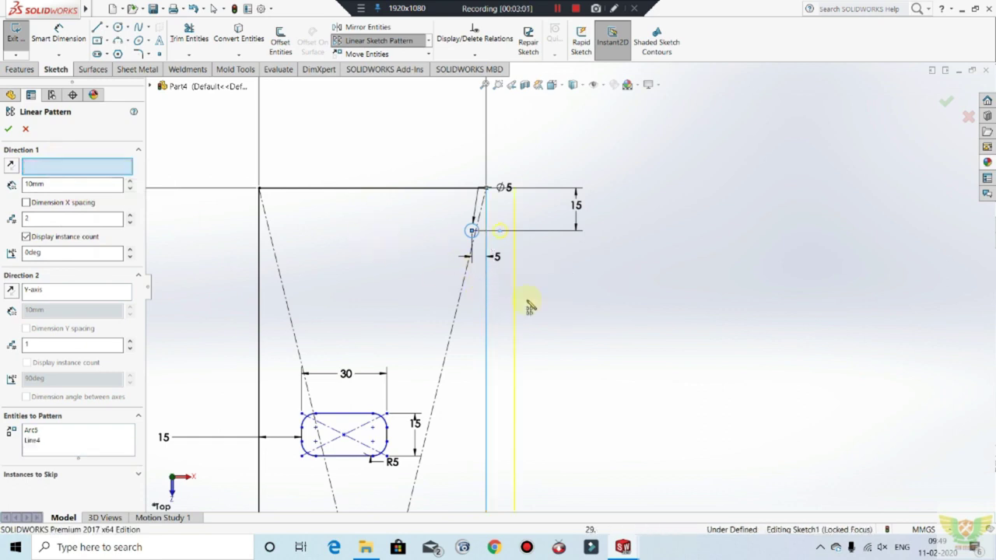
{"action": "left_click", "coordinate": [35, 440]}
{"action": "right_click", "coordinate": [39, 441]}
{"action": "left_click", "coordinate": [70, 459]}
{"action": "left_click", "coordinate": [70, 163]}
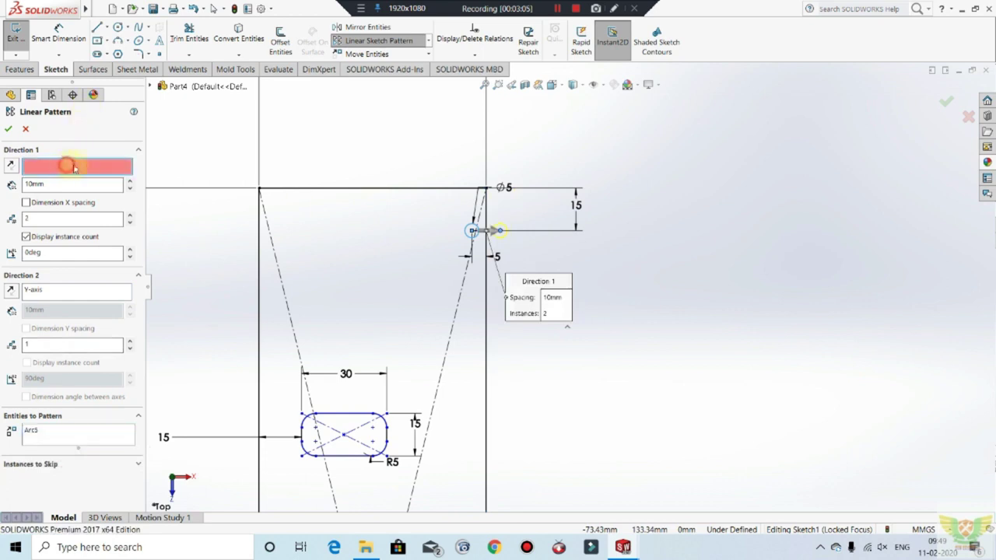
{"action": "left_click", "coordinate": [486, 285]}
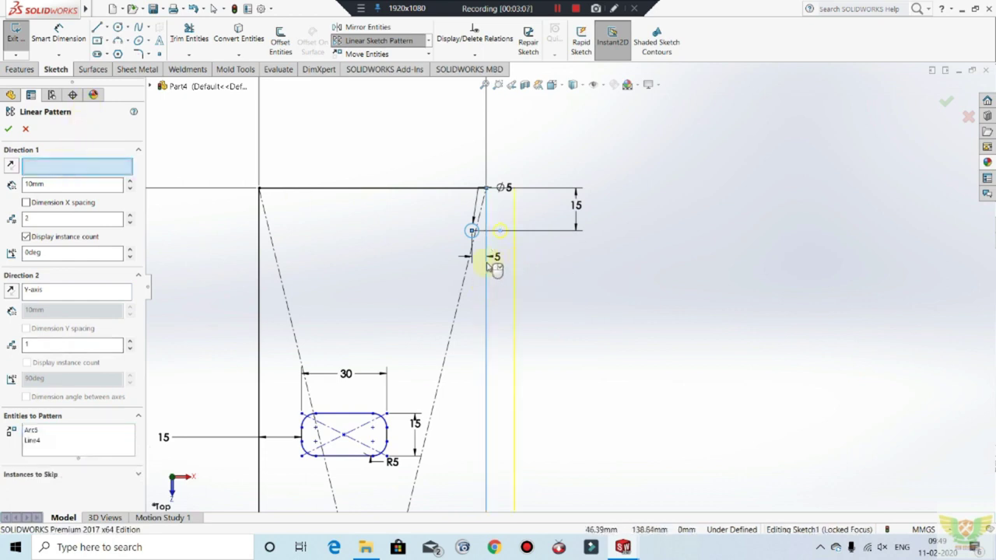
{"action": "left_click", "coordinate": [35, 441]}
{"action": "right_click", "coordinate": [35, 441]}
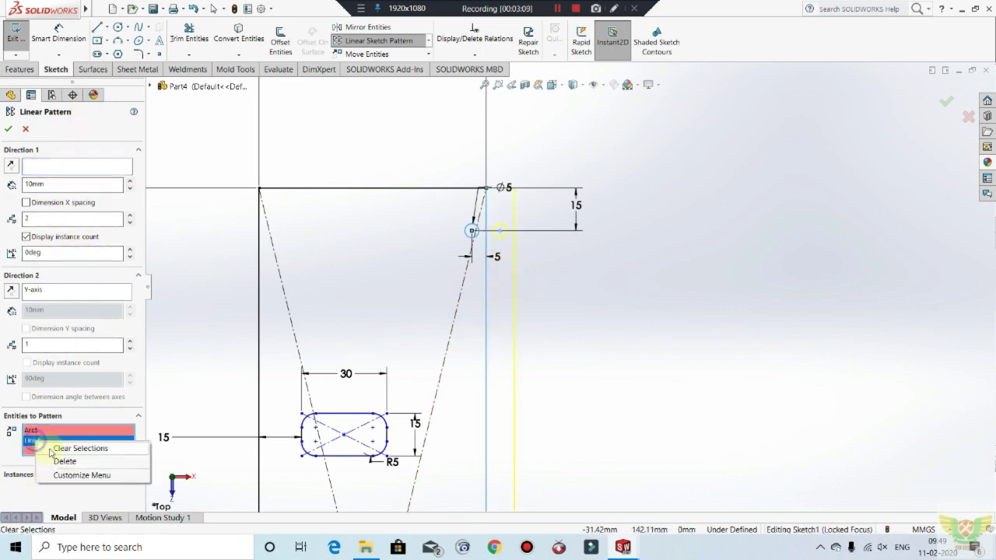
{"action": "left_click", "coordinate": [67, 459]}
{"action": "left_click", "coordinate": [49, 167]}
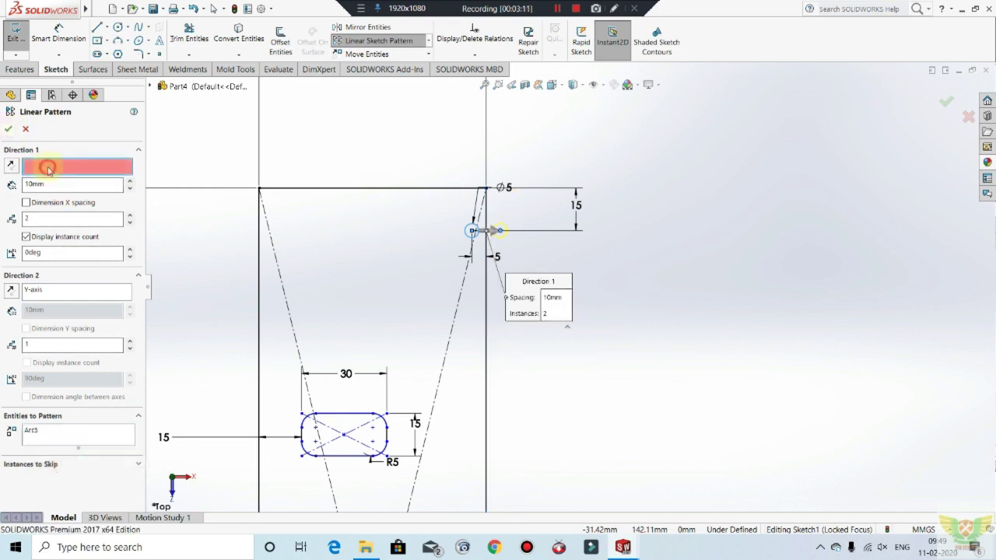
{"action": "left_click", "coordinate": [486, 202]}
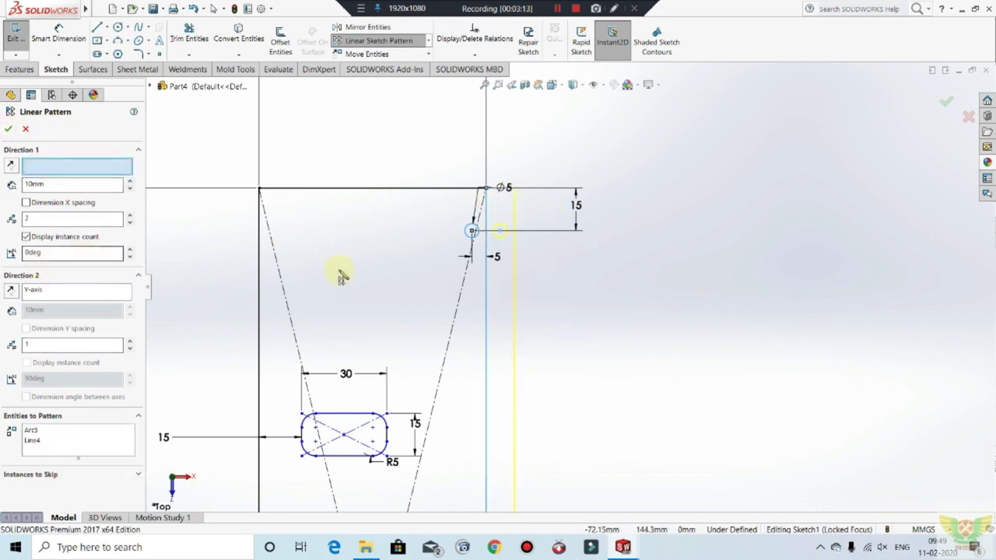
{"action": "scroll", "coordinate": [534, 223], "scroll_direction": "up", "scroll_amount": 2}
{"action": "scroll", "coordinate": [523, 342], "scroll_direction": "down", "scroll_amount": 2}
{"action": "scroll", "coordinate": [524, 343], "scroll_direction": "down", "scroll_amount": 1}
{"action": "scroll", "coordinate": [248, 276], "scroll_direction": "down", "scroll_amount": 2}
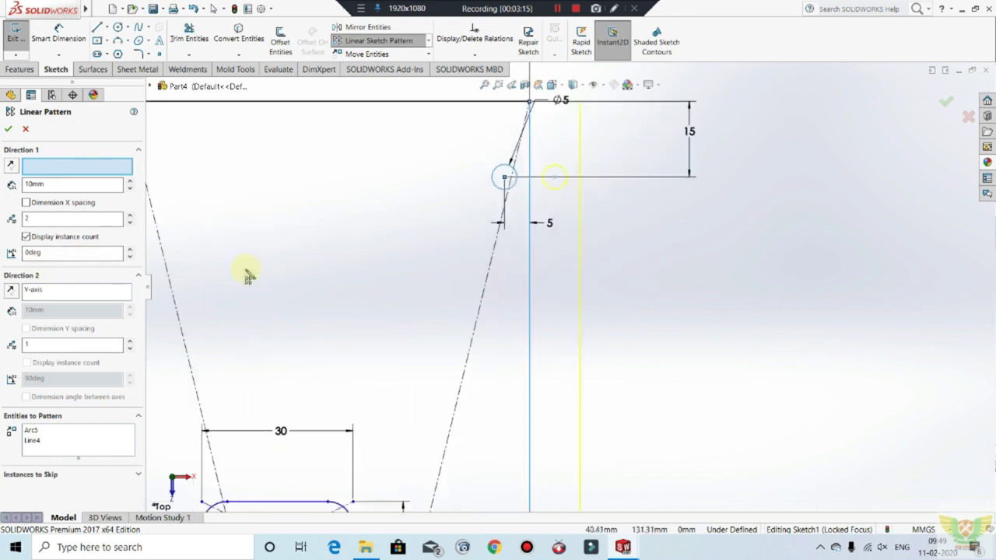
{"action": "left_click", "coordinate": [70, 455]}
{"action": "right_click", "coordinate": [63, 440]}
{"action": "left_click", "coordinate": [86, 447]}
{"action": "left_click", "coordinate": [71, 171]}
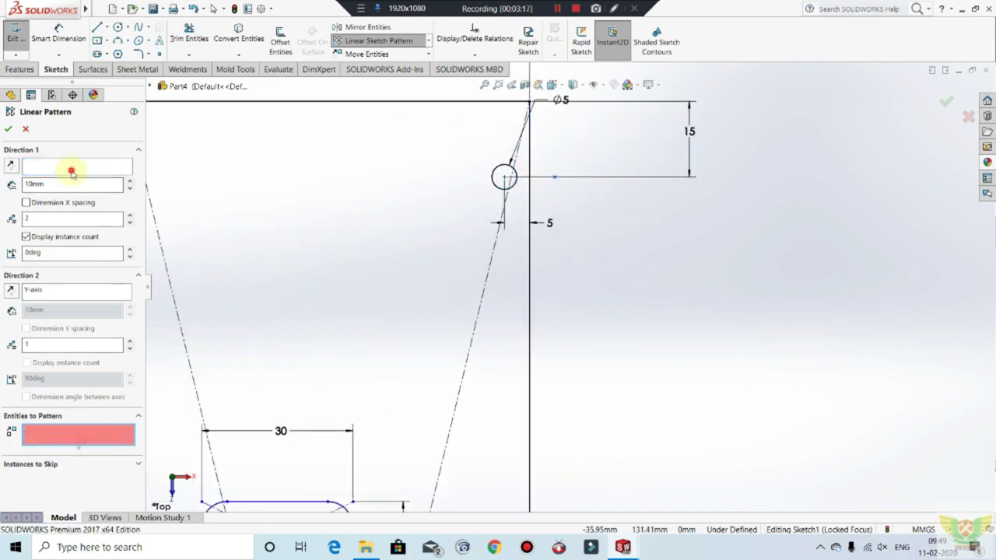
{"action": "right_click", "coordinate": [531, 267]}
{"action": "left_click", "coordinate": [532, 267]}
{"action": "key", "text": "Escape"}
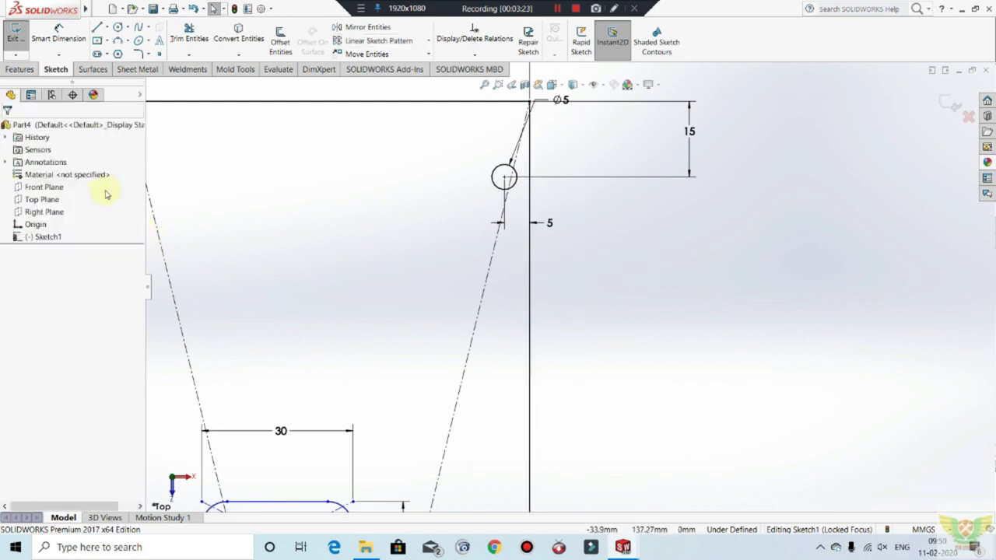
Start a Linear Sketch Pattern with the Ø5 circle as the entity to pattern.
{"action": "left_click", "coordinate": [563, 10]}
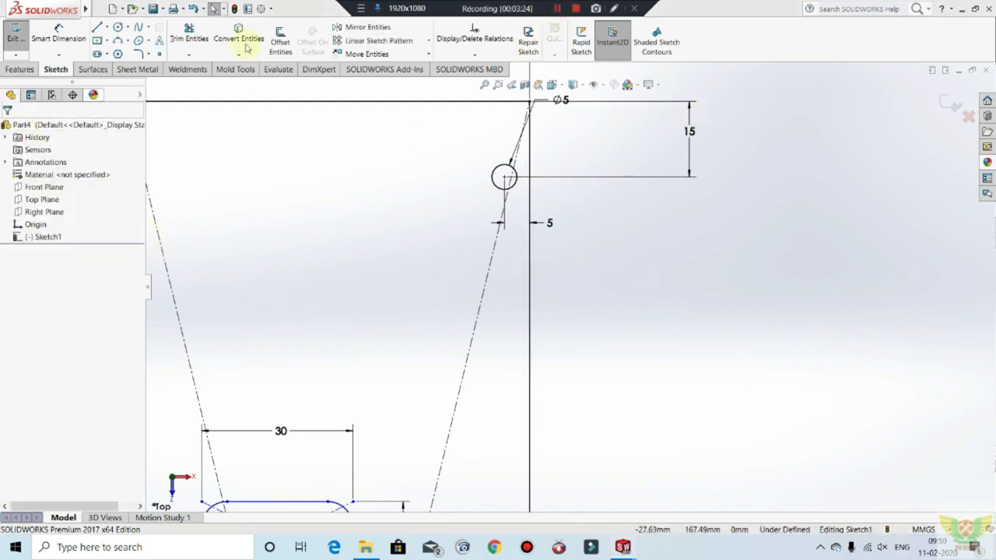
{"action": "left_click", "coordinate": [372, 40]}
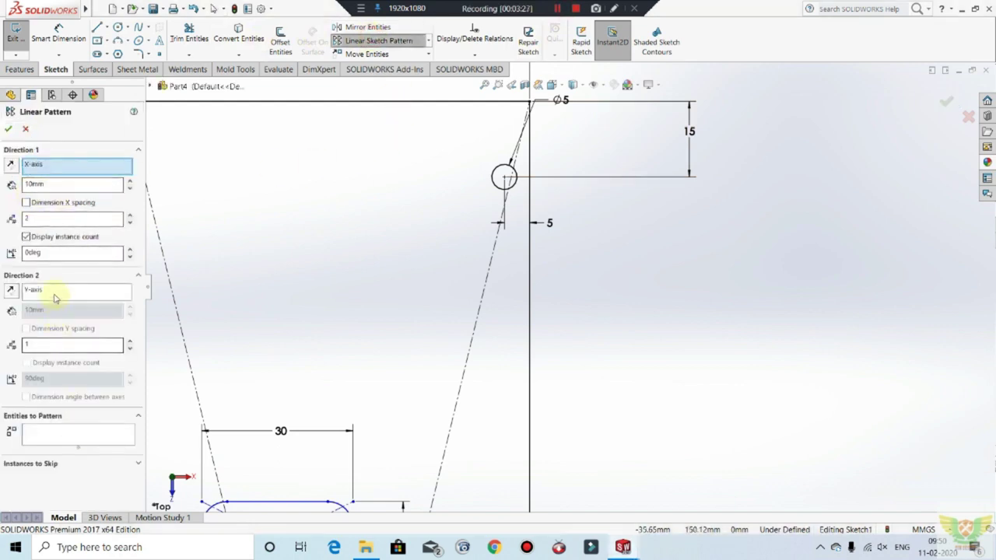
{"action": "left_click", "coordinate": [55, 294]}
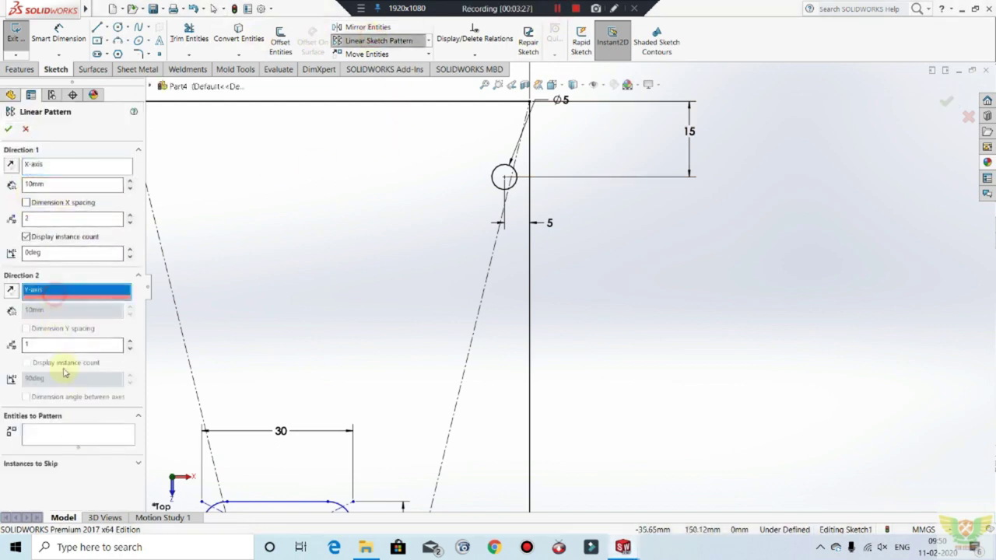
{"action": "left_click", "coordinate": [58, 440]}
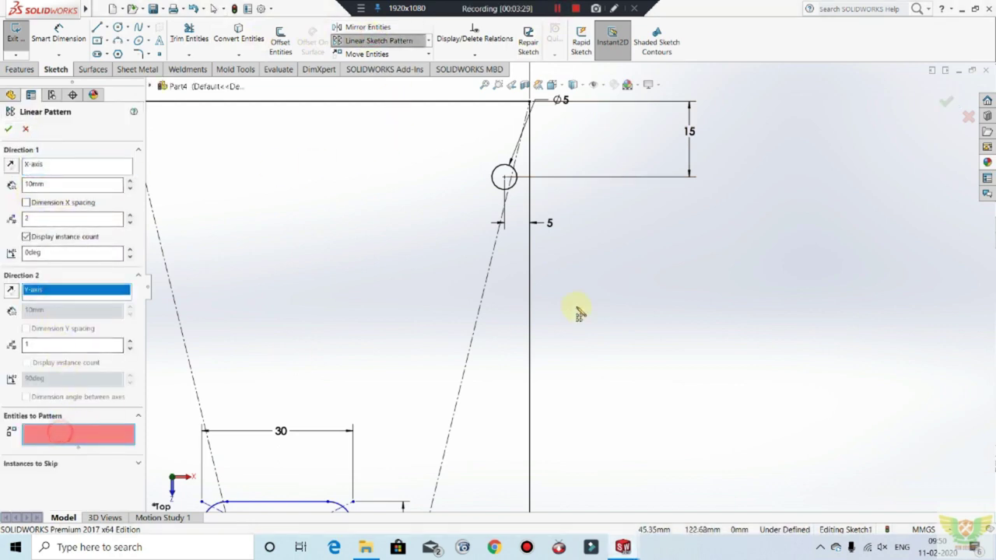
{"action": "left_click", "coordinate": [511, 187]}
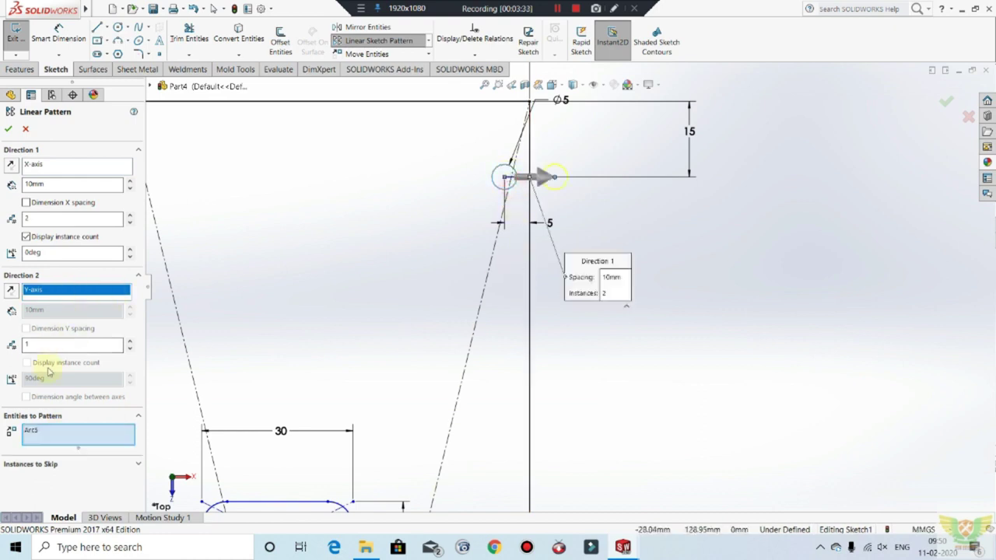
Pattern the circle downward along Y: 6 instances at 60 mm spacing, one horizontal instance.
{"action": "left_click", "coordinate": [129, 224]}
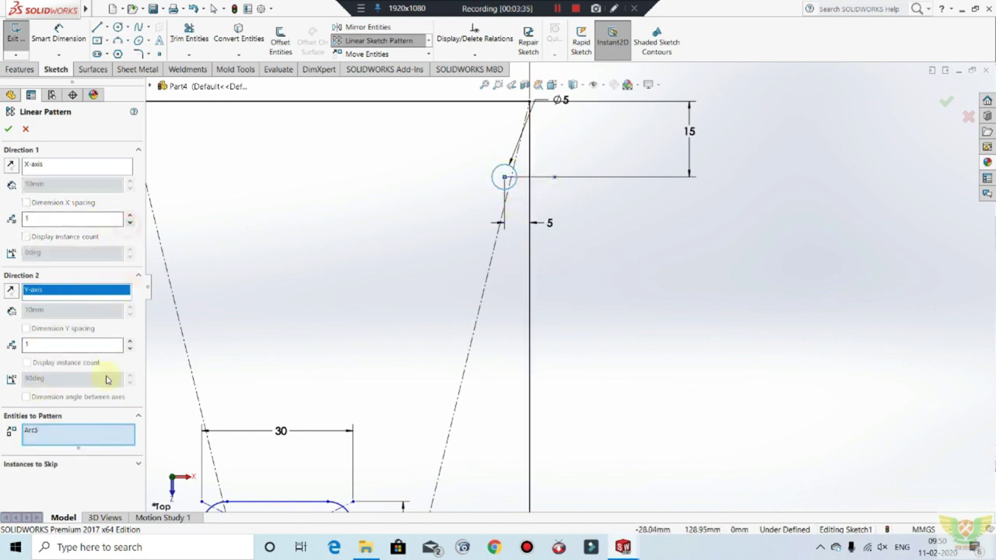
{"action": "left_click", "coordinate": [130, 341]}
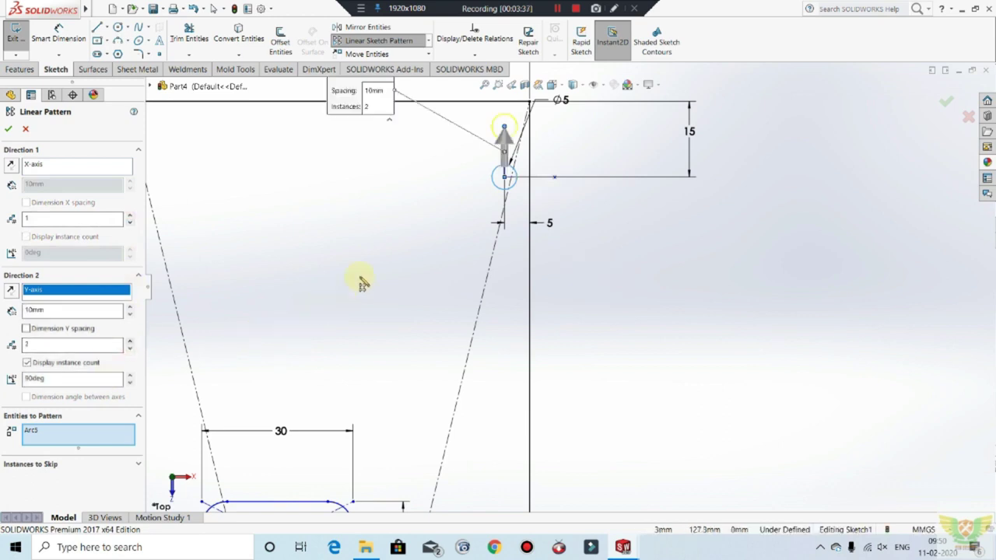
{"action": "scroll", "coordinate": [478, 226], "scroll_direction": "up", "scroll_amount": 3}
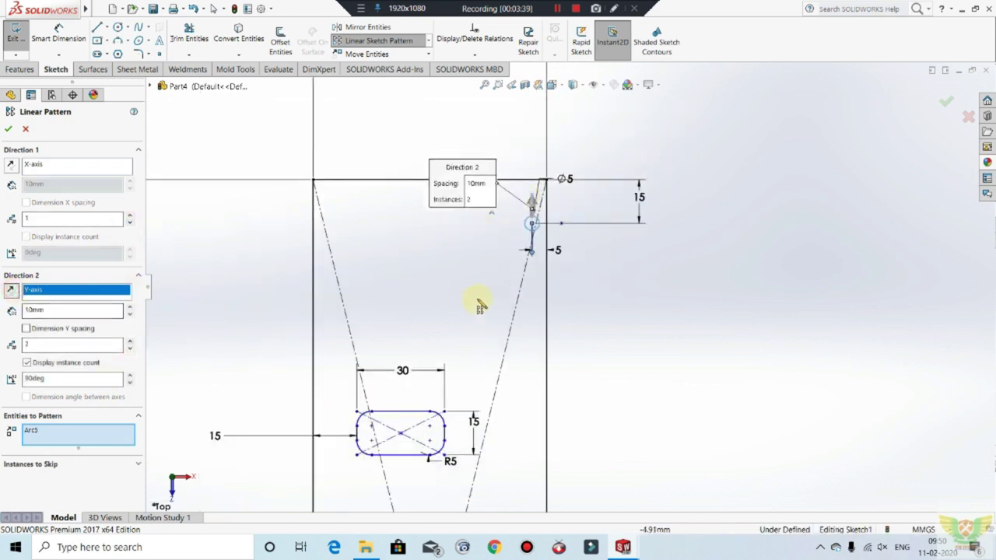
{"action": "left_click", "coordinate": [531, 202]}
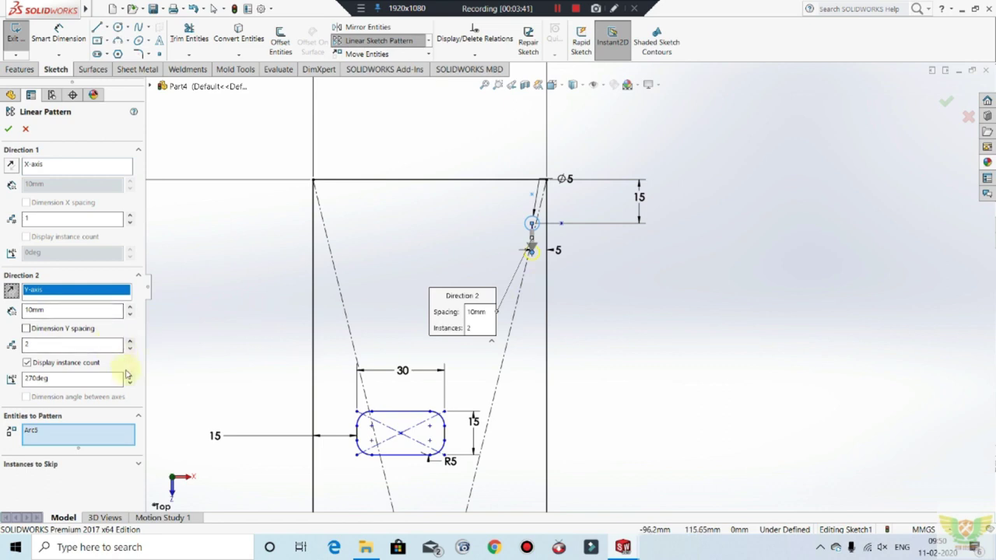
{"action": "left_click", "coordinate": [130, 309]}
{"action": "left_click", "coordinate": [130, 309]}
{"action": "left_click", "coordinate": [130, 309]}
{"action": "scroll", "coordinate": [765, 312], "scroll_direction": "up", "scroll_amount": 2}
{"action": "scroll", "coordinate": [716, 311], "scroll_direction": "up", "scroll_amount": 3}
{"action": "scroll", "coordinate": [684, 374], "scroll_direction": "up", "scroll_amount": 2}
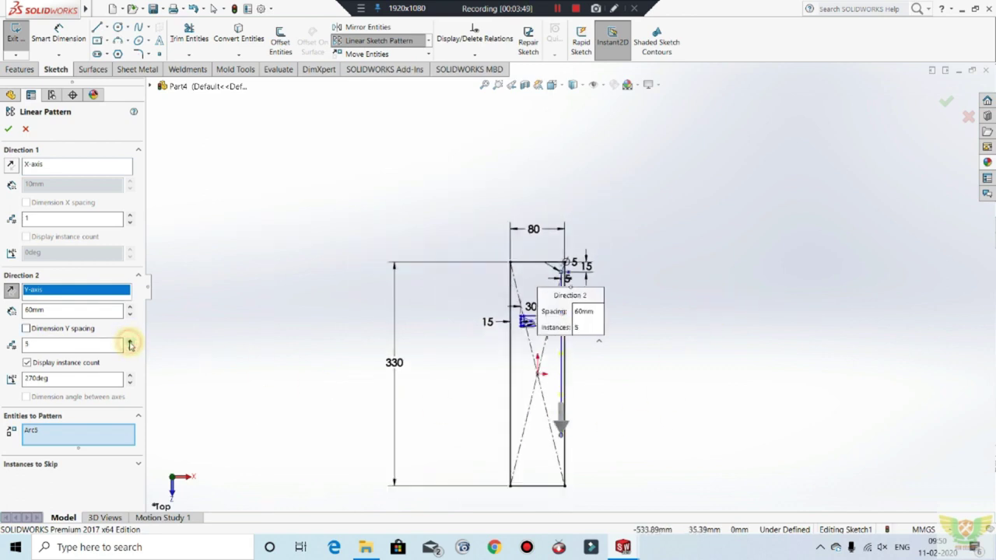
{"action": "scroll", "coordinate": [703, 366], "scroll_direction": "down", "scroll_amount": 2}
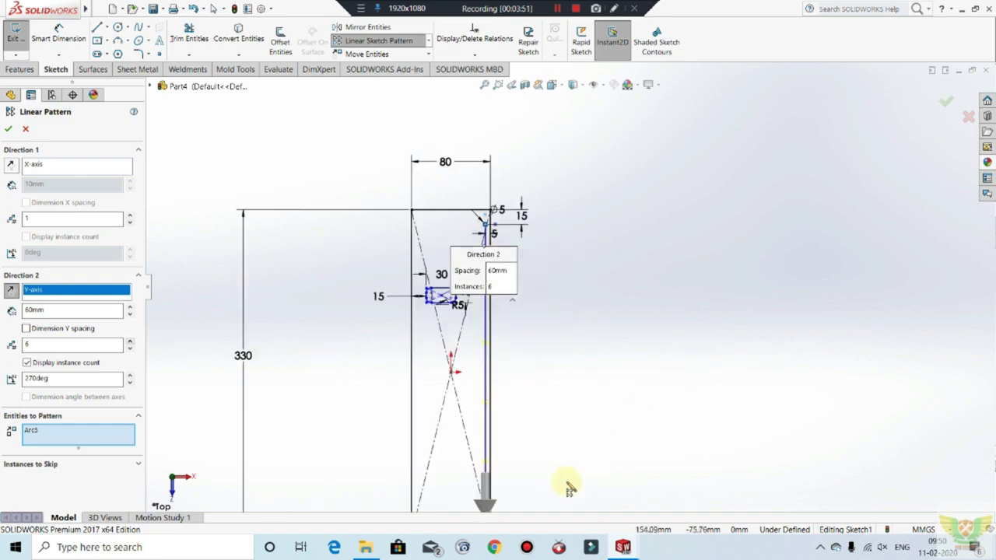
{"action": "scroll", "coordinate": [568, 483], "scroll_direction": "up", "scroll_amount": 2}
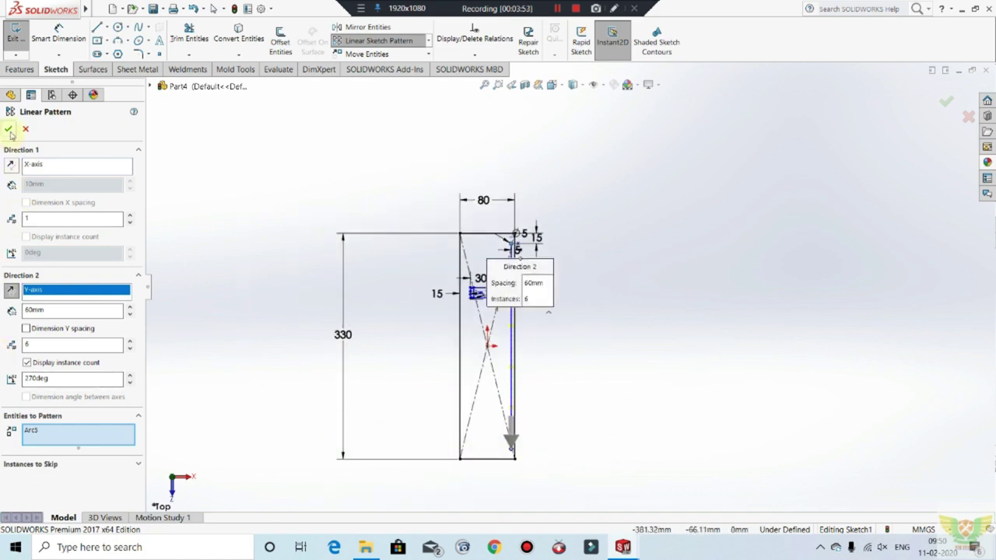
{"action": "key", "text": "Return"}
{"action": "scroll", "coordinate": [508, 416], "scroll_direction": "down", "scroll_amount": 2}
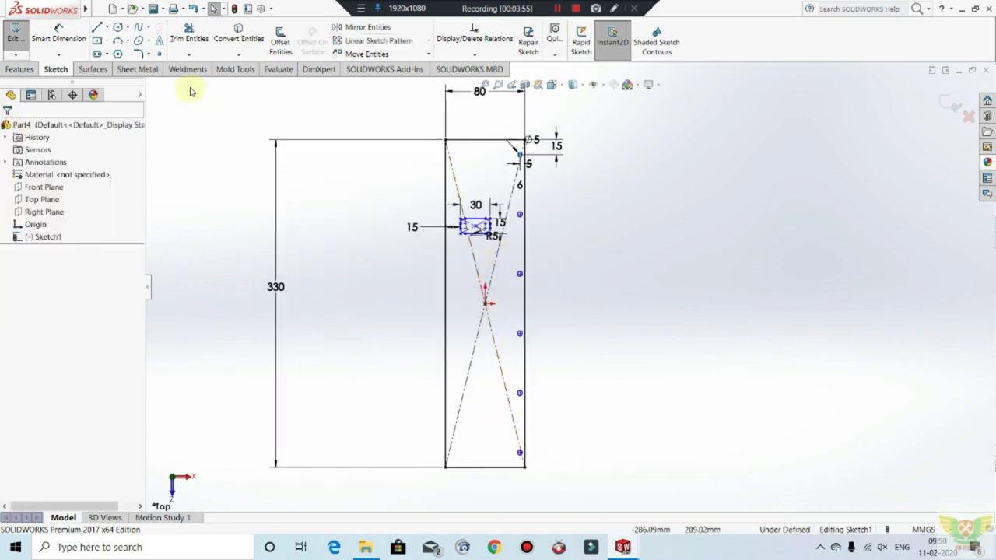
Draw a vertical centreline down from the diagonals' intersection.
{"action": "left_click", "coordinate": [106, 28]}
{"action": "left_click", "coordinate": [124, 52]}
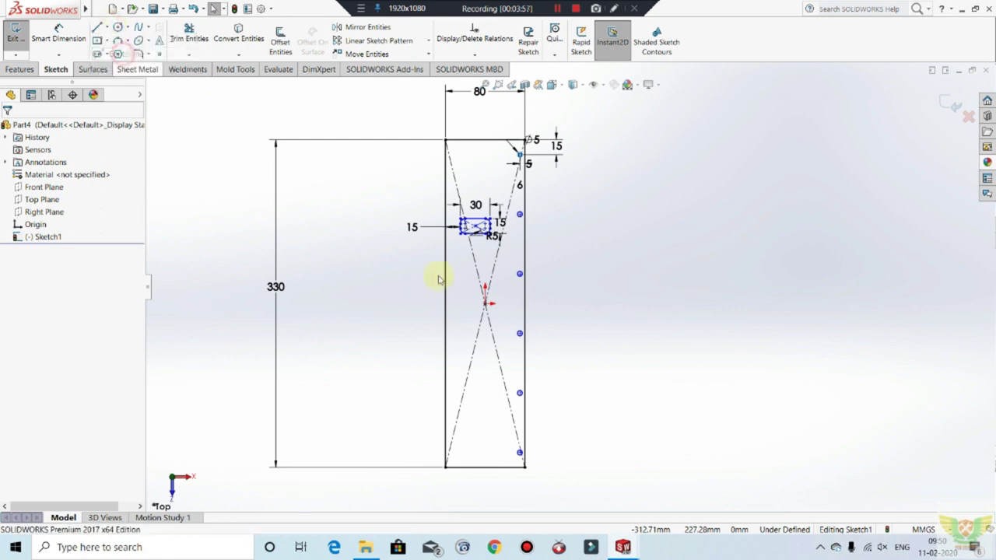
{"action": "left_click", "coordinate": [485, 304]}
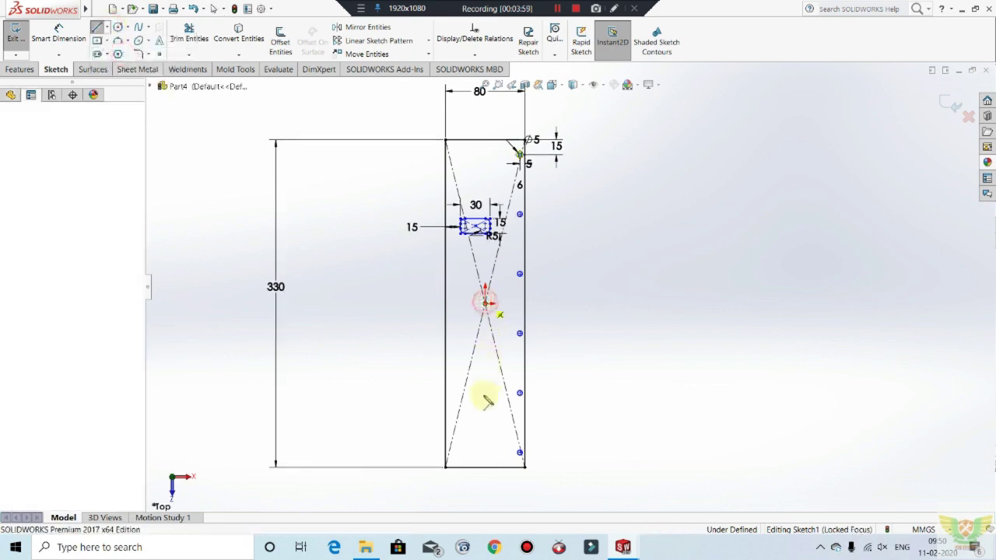
{"action": "left_click", "coordinate": [485, 411]}
{"action": "key", "text": "Escape"}
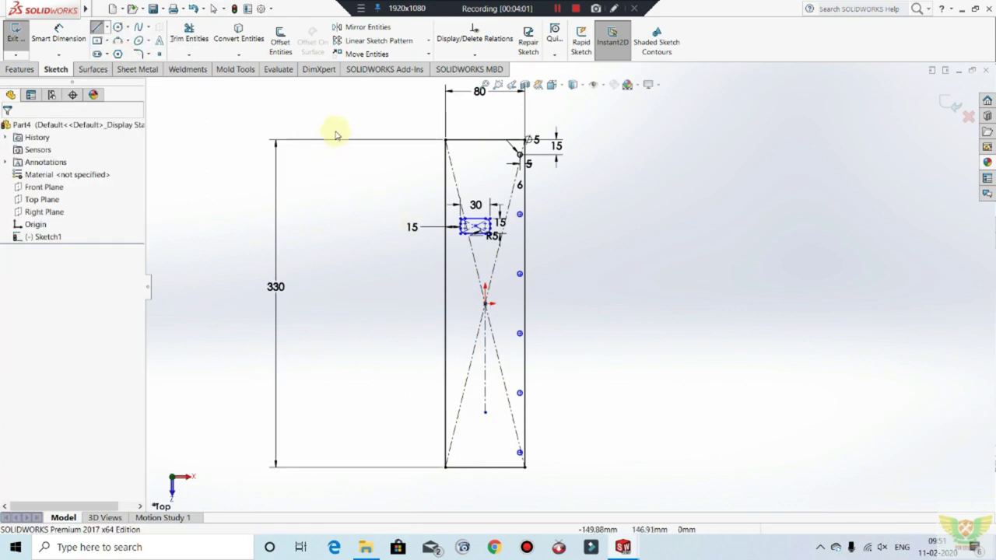
In Mirror Entities, select the six right-side Ø5 holes.
{"action": "left_click", "coordinate": [352, 39]}
{"action": "left_click", "coordinate": [366, 27]}
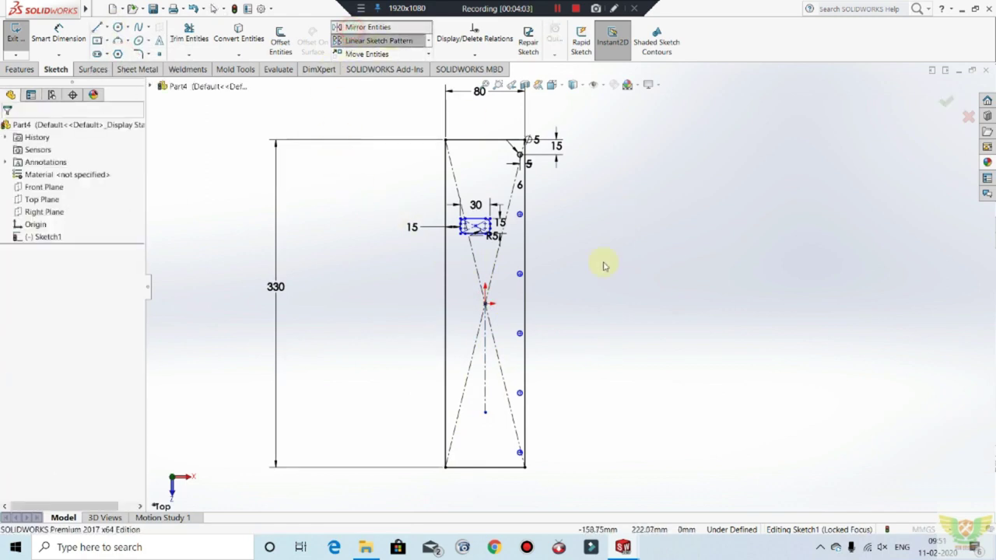
{"action": "left_click", "coordinate": [519, 215]}
{"action": "scroll", "coordinate": [526, 217], "scroll_direction": "down", "scroll_amount": 2}
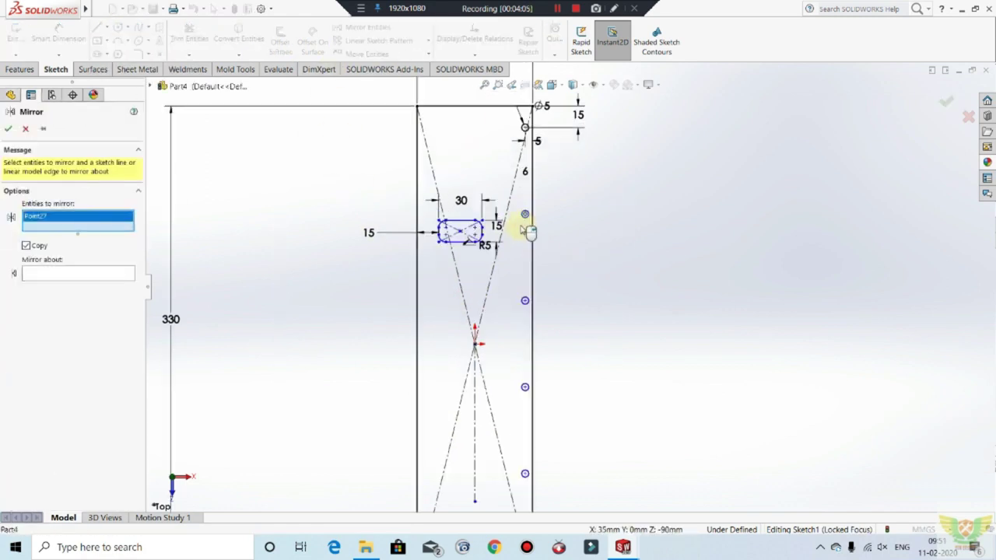
{"action": "scroll", "coordinate": [528, 217], "scroll_direction": "down", "scroll_amount": 1}
{"action": "scroll", "coordinate": [529, 222], "scroll_direction": "down", "scroll_amount": 2}
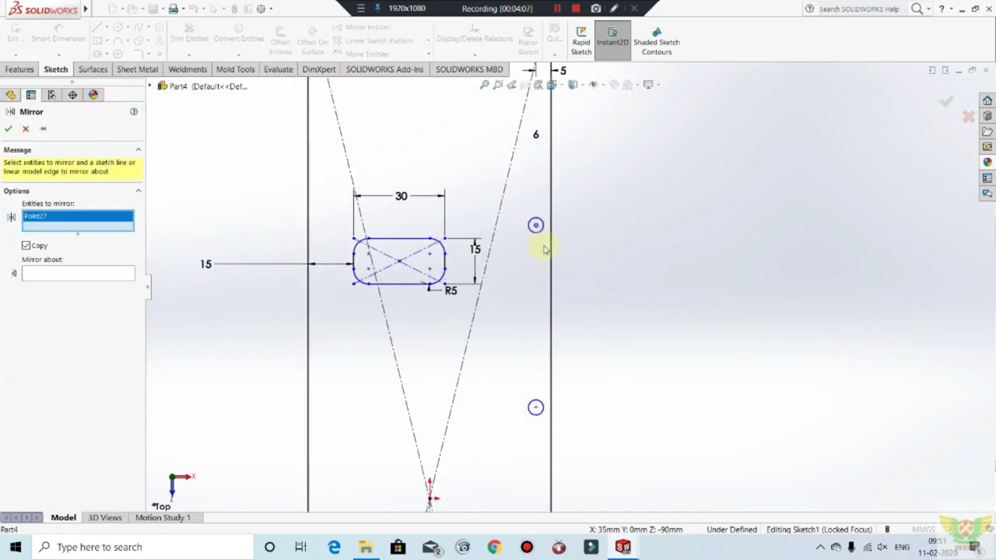
{"action": "left_click", "coordinate": [536, 226]}
{"action": "left_click", "coordinate": [536, 224]}
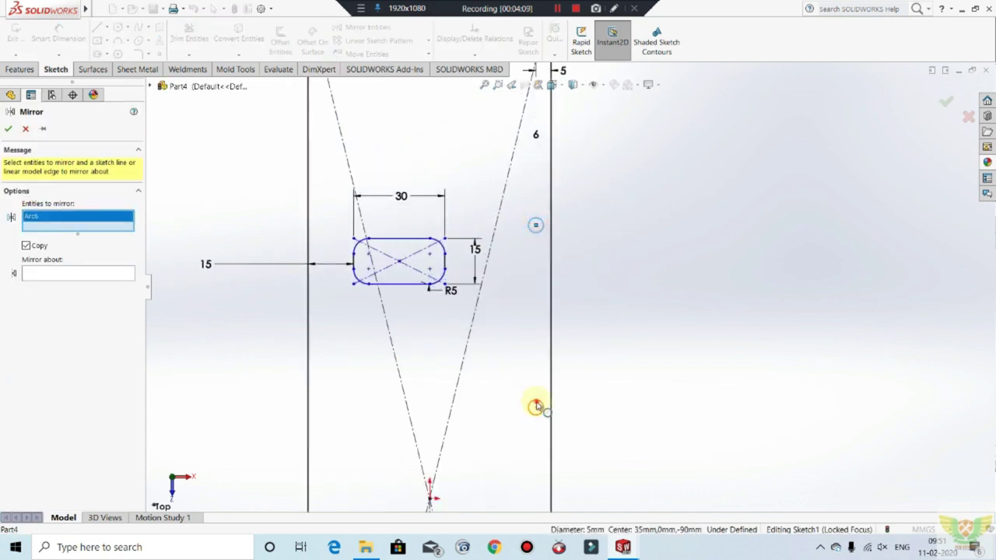
{"action": "left_click", "coordinate": [536, 406]}
{"action": "scroll", "coordinate": [526, 203], "scroll_direction": "up", "scroll_amount": 4}
{"action": "scroll", "coordinate": [537, 193], "scroll_direction": "up", "scroll_amount": 1}
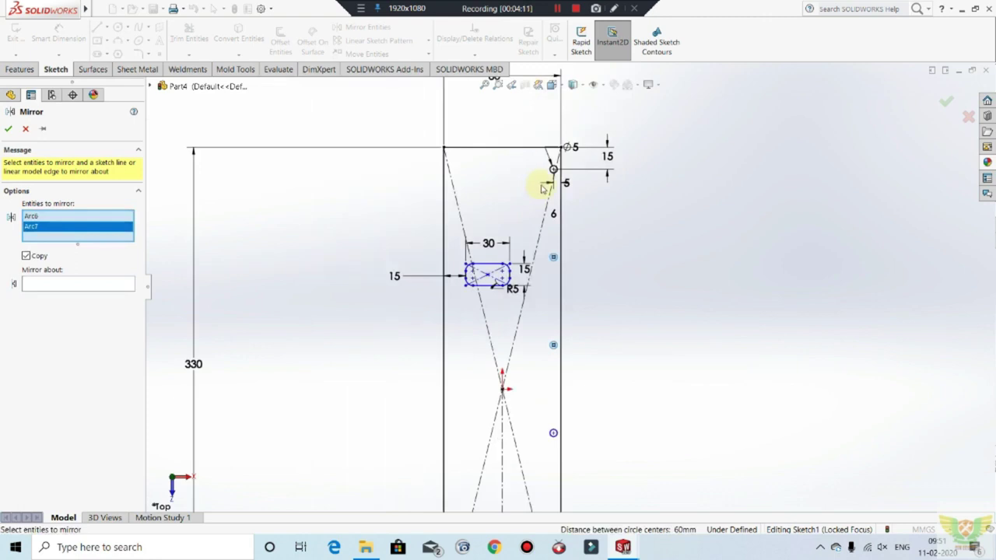
{"action": "left_click", "coordinate": [551, 171]}
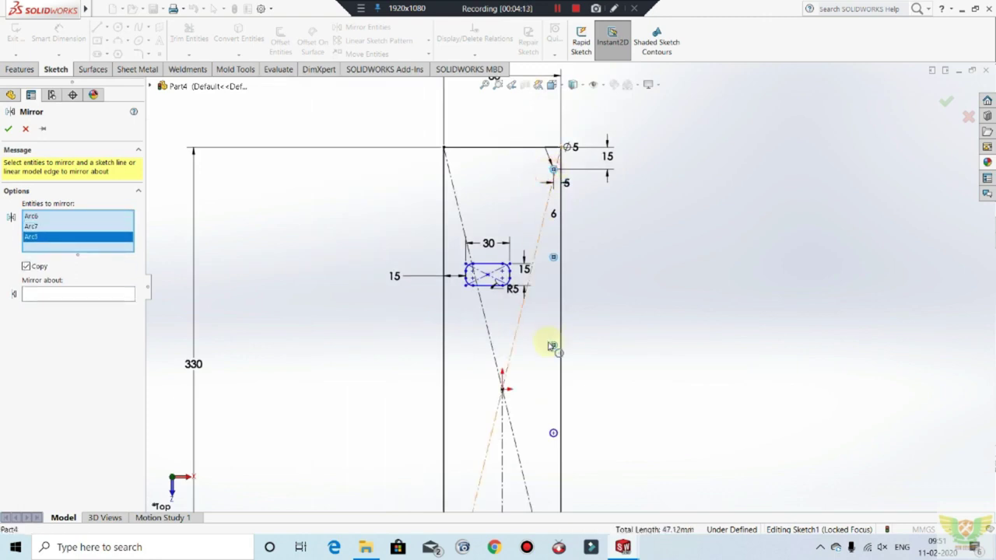
{"action": "scroll", "coordinate": [551, 344], "scroll_direction": "up", "scroll_amount": 2}
{"action": "scroll", "coordinate": [558, 405], "scroll_direction": "down", "scroll_amount": 3}
{"action": "scroll", "coordinate": [568, 360], "scroll_direction": "down", "scroll_amount": 1}
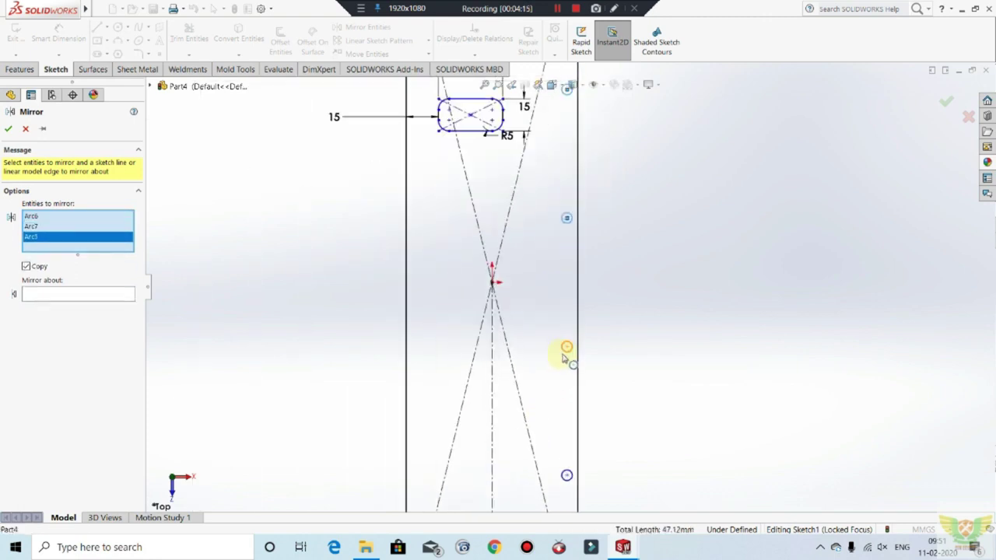
{"action": "left_click", "coordinate": [563, 352]}
{"action": "left_click", "coordinate": [569, 474]}
{"action": "scroll", "coordinate": [557, 471], "scroll_direction": "up", "scroll_amount": 2}
{"action": "scroll", "coordinate": [560, 472], "scroll_direction": "down", "scroll_amount": 3}
{"action": "scroll", "coordinate": [576, 435], "scroll_direction": "down", "scroll_amount": 2}
{"action": "left_click", "coordinate": [586, 397]}
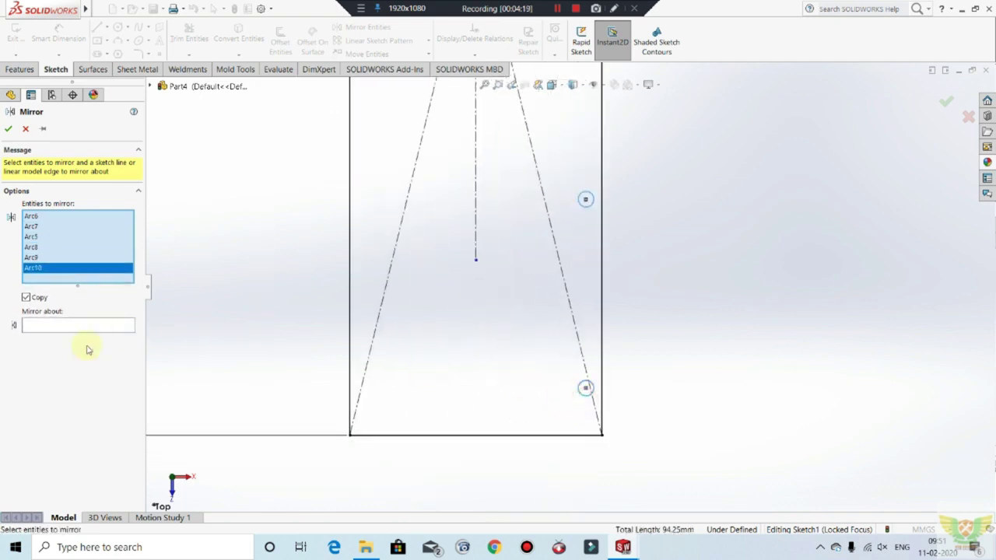
Mirror the selected holes about the vertical centreline.
{"action": "left_click", "coordinate": [80, 326]}
{"action": "left_click", "coordinate": [480, 188]}
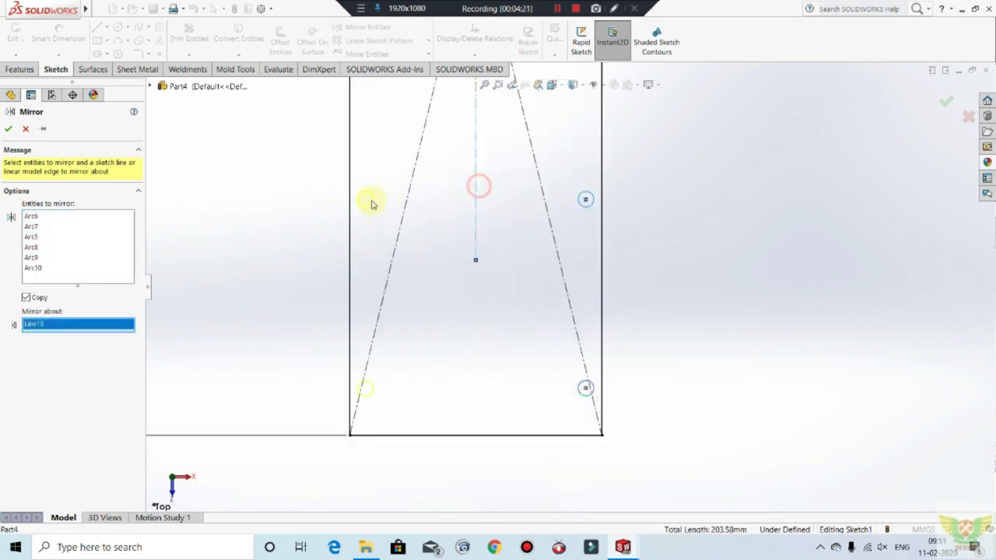
{"action": "left_click", "coordinate": [15, 129]}
{"action": "scroll", "coordinate": [350, 342], "scroll_direction": "up", "scroll_amount": 3}
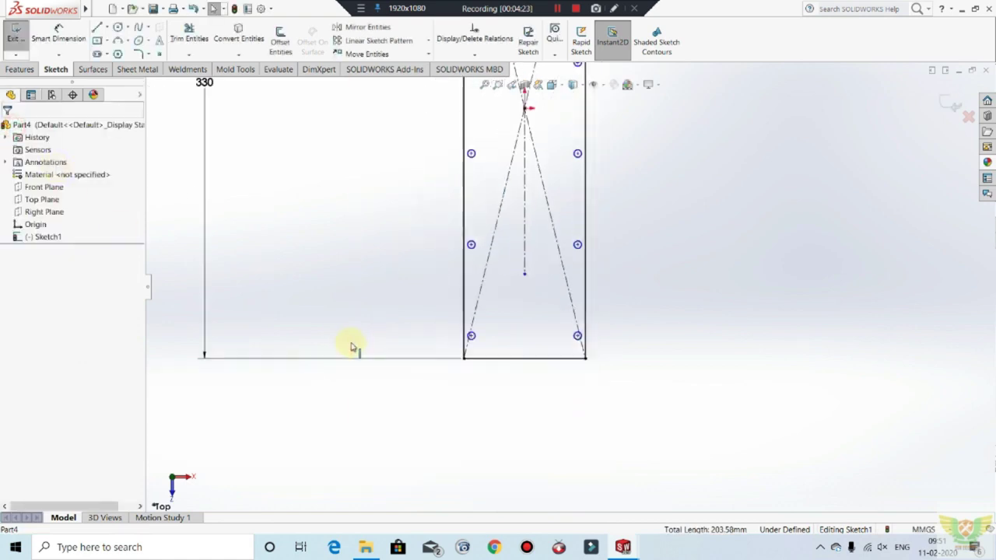
{"action": "scroll", "coordinate": [389, 319], "scroll_direction": "up", "scroll_amount": 2}
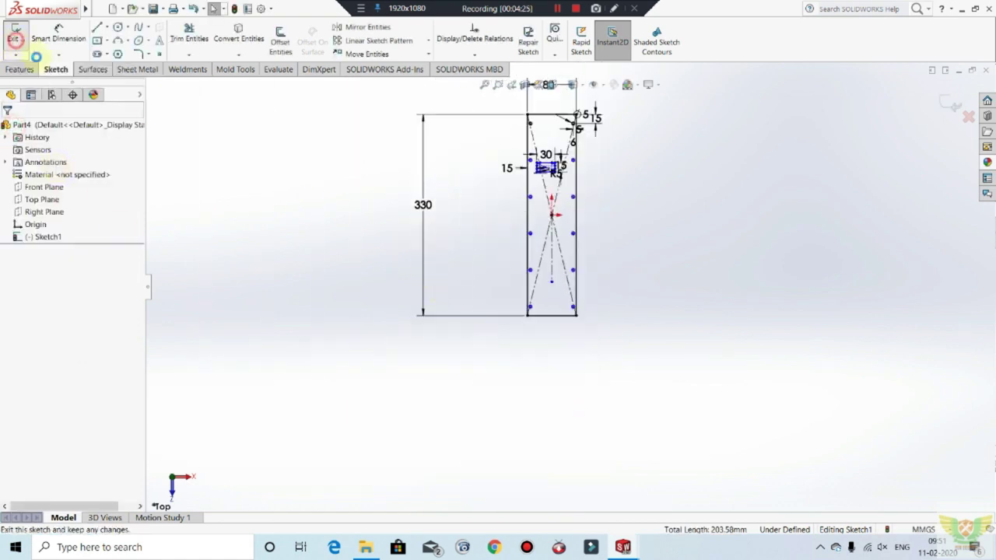
Exit the sketch and make it a 0.50 mm thick Base-Flange1 plate.
{"action": "left_click", "coordinate": [21, 69]}
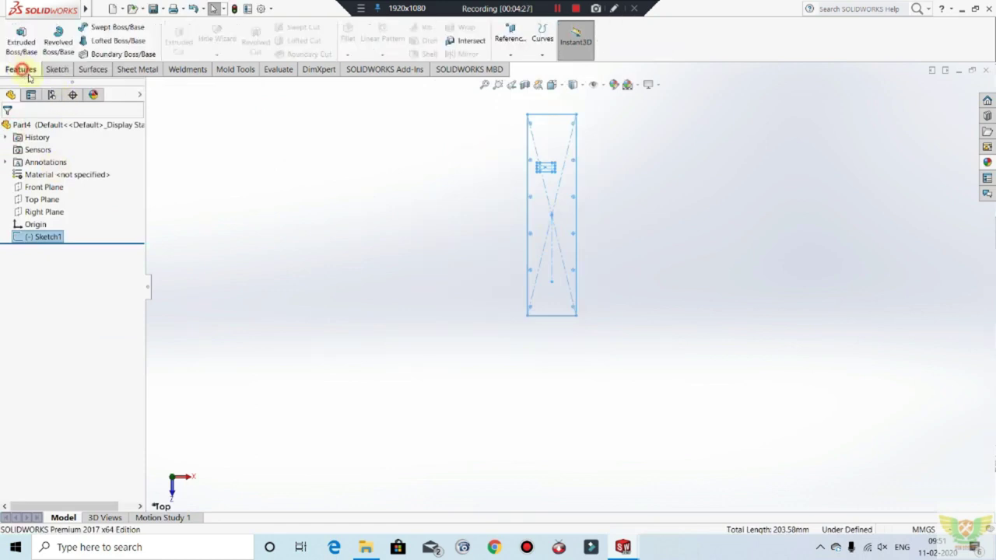
{"action": "left_click", "coordinate": [149, 71]}
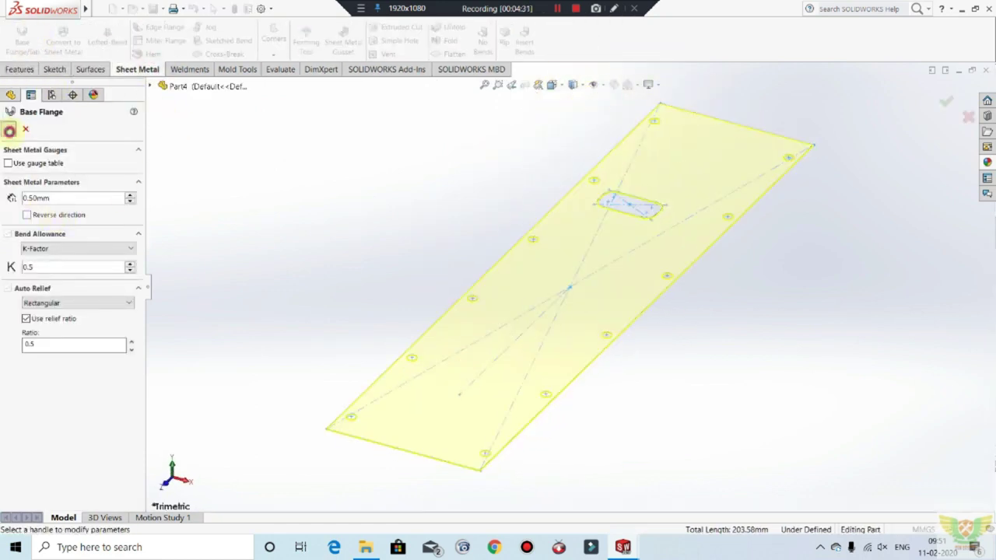
{"action": "right_click", "coordinate": [309, 191]}
{"action": "middle_click_drag", "start_coordinate": [415, 229], "coordinate": [412, 189]}
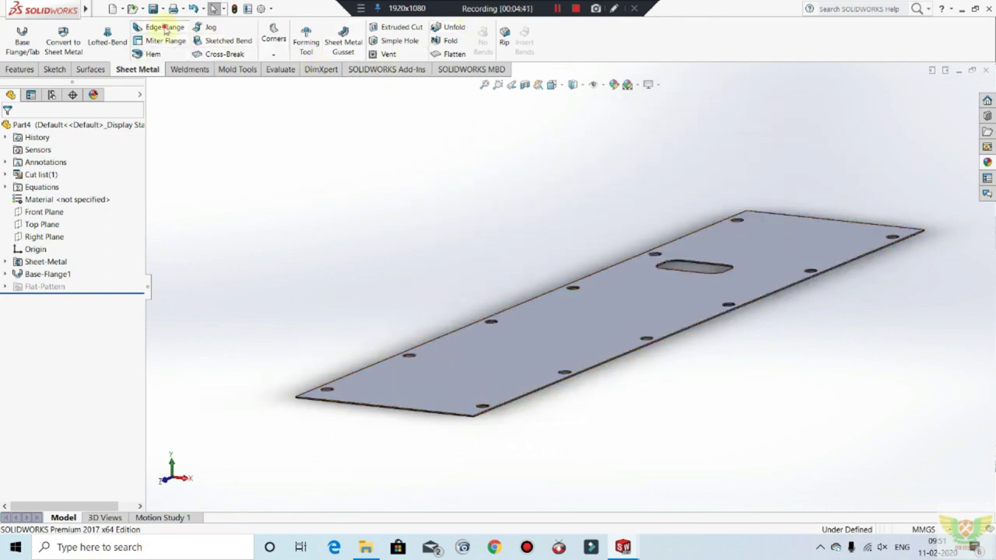
Add Edge-Flange1 on a long plate edge: 5 mm length, 0.70 mm bend radius, 90°.
{"action": "scroll", "coordinate": [521, 412], "scroll_direction": "down", "scroll_amount": 5}
{"action": "left_click", "coordinate": [543, 403]}
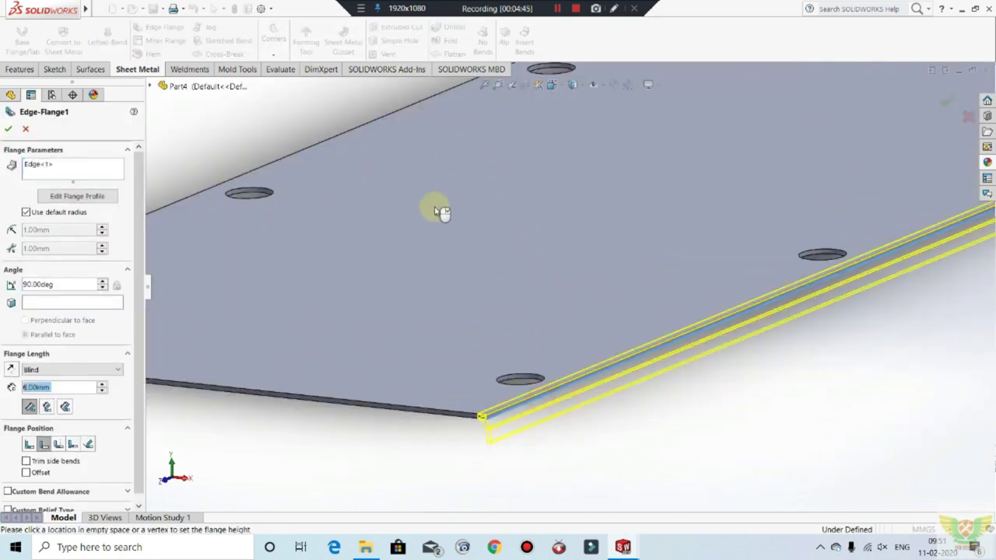
{"action": "scroll", "coordinate": [459, 296], "scroll_direction": "up", "scroll_amount": 3}
{"action": "scroll", "coordinate": [469, 313], "scroll_direction": "up", "scroll_amount": 3}
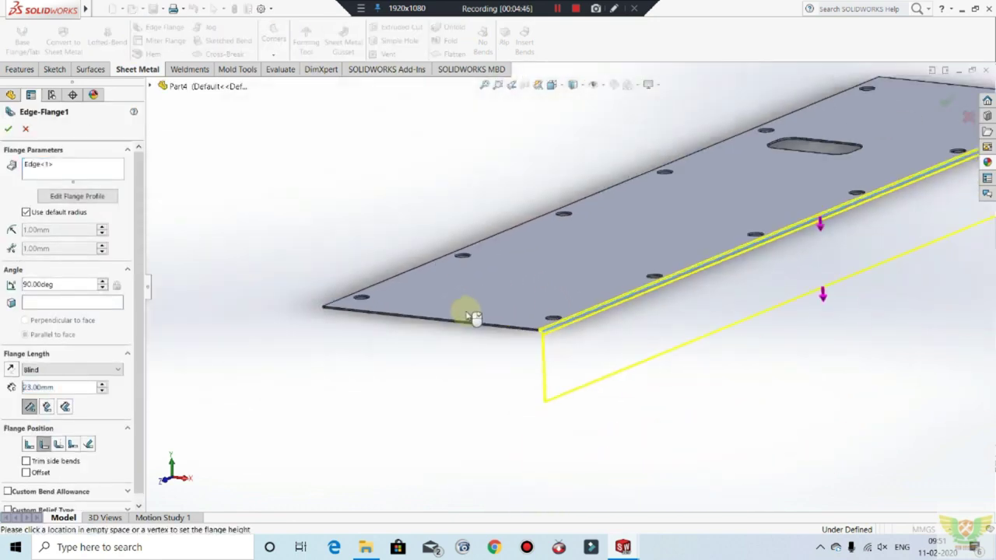
{"action": "left_click", "coordinate": [510, 153]}
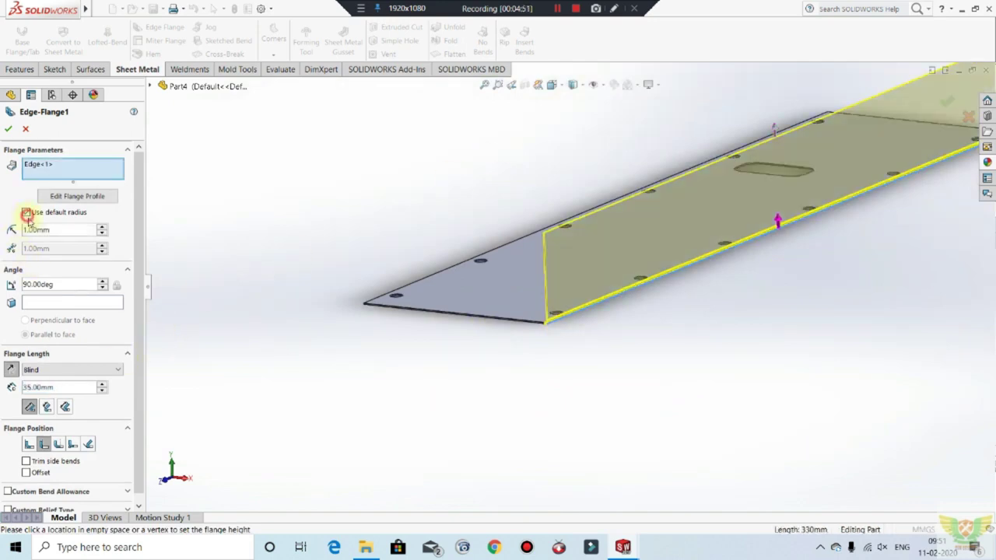
{"action": "type", "text": "0.7"}
{"action": "key", "text": "Return"}
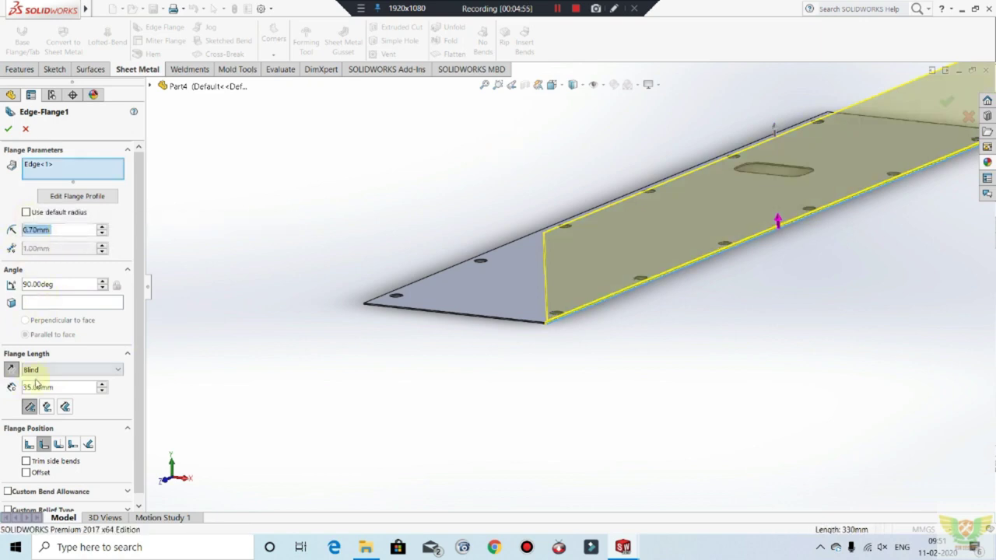
{"action": "type", "text": "5"}
{"action": "key", "text": "Return"}
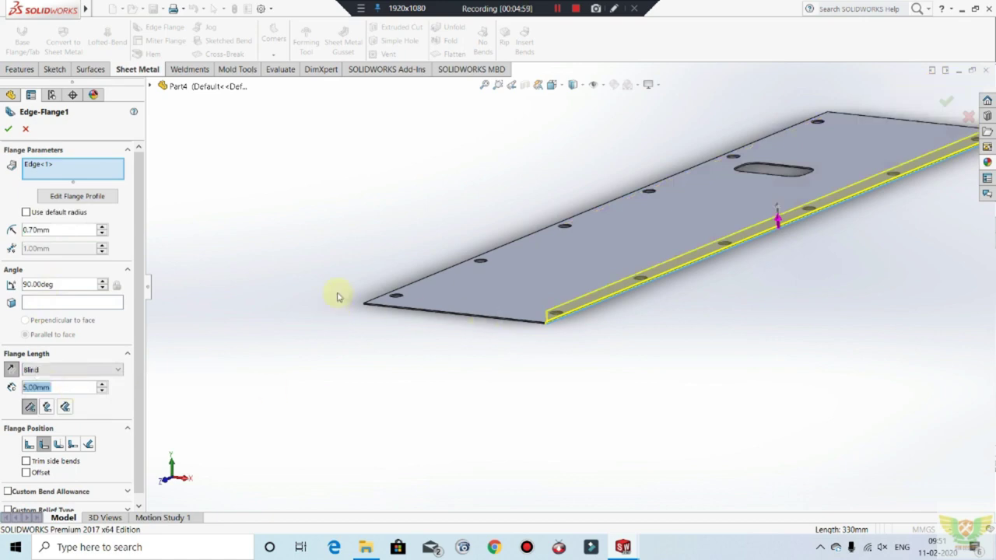
{"action": "left_click", "coordinate": [9, 129]}
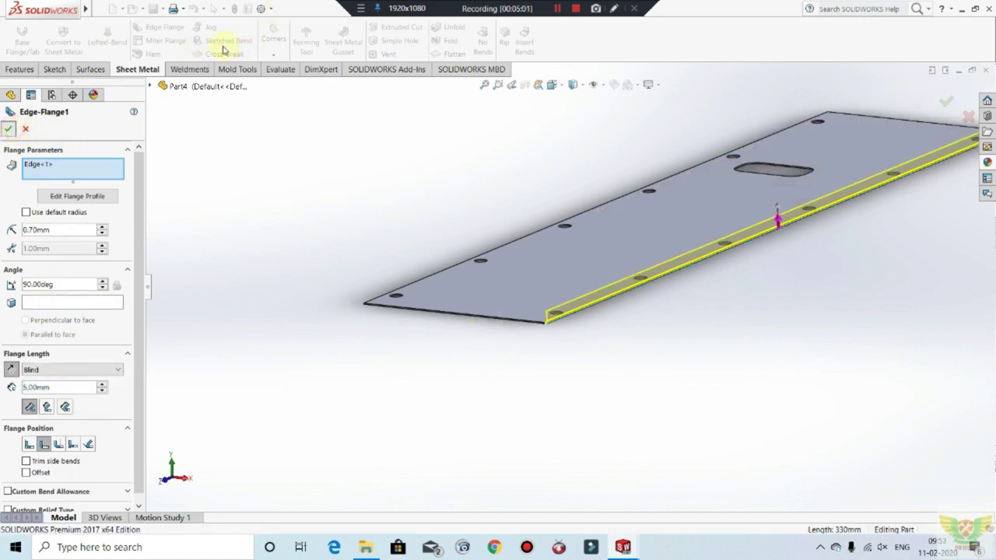
Set up a second edge flange on the opposite edge with 0.7 mm radius and 3 mm length.
{"action": "middle_click_drag", "start_coordinate": [574, 260], "coordinate": [545, 263]}
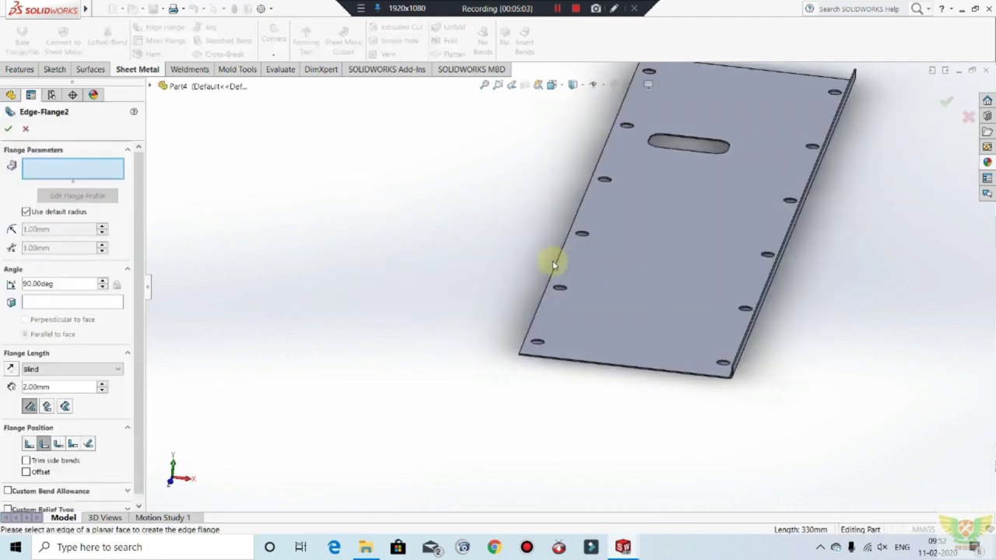
{"action": "scroll", "coordinate": [539, 226], "scroll_direction": "down", "scroll_amount": 5}
{"action": "scroll", "coordinate": [498, 253], "scroll_direction": "down", "scroll_amount": 1}
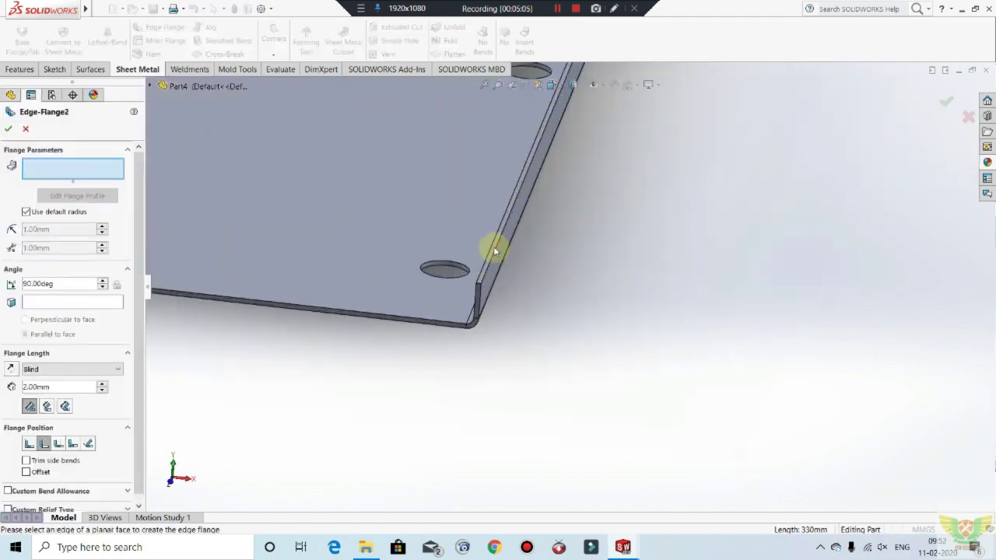
{"action": "left_click", "coordinate": [493, 249]}
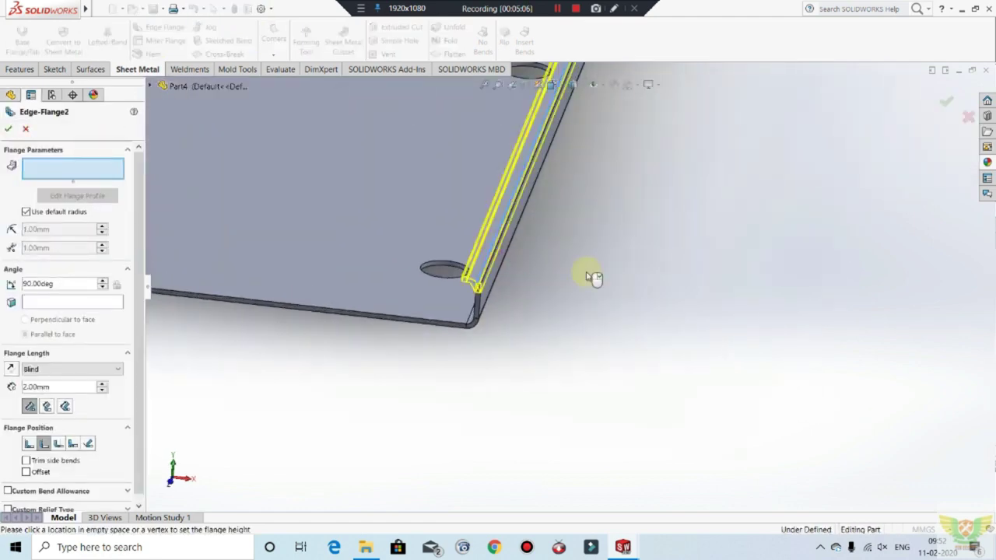
{"action": "left_click", "coordinate": [733, 232]}
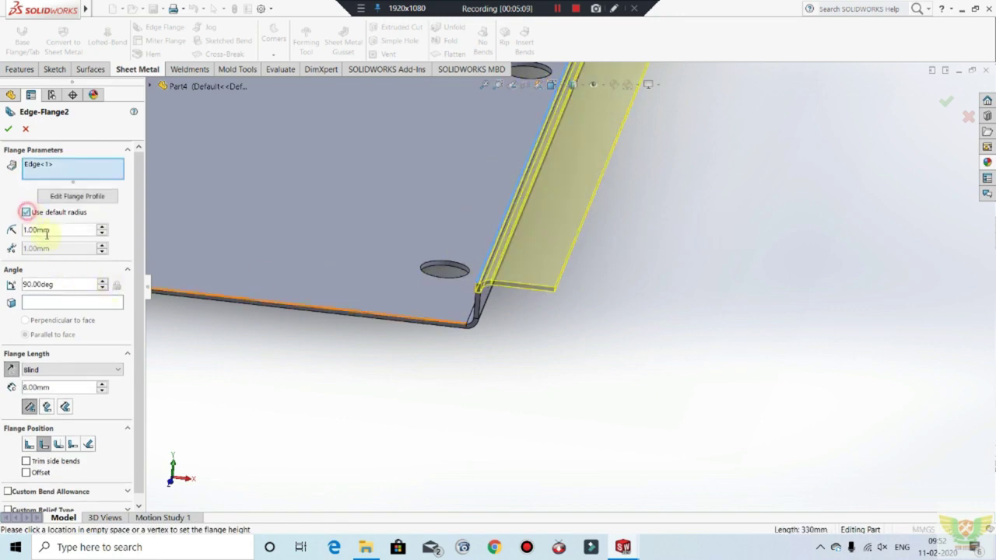
{"action": "type", "text": "0.7"}
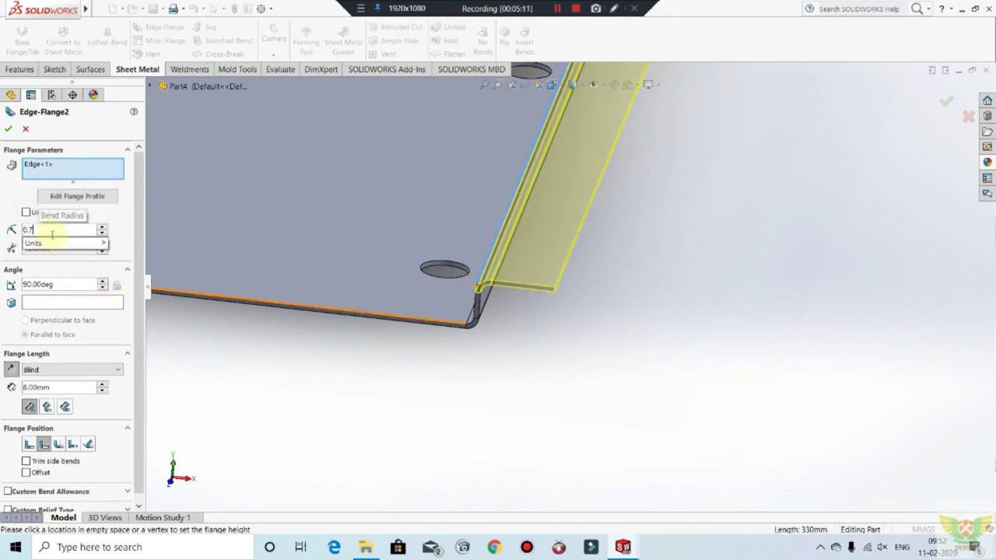
{"action": "key", "text": "Return"}
{"action": "type", "text": "3"}
{"action": "key", "text": "Return"}
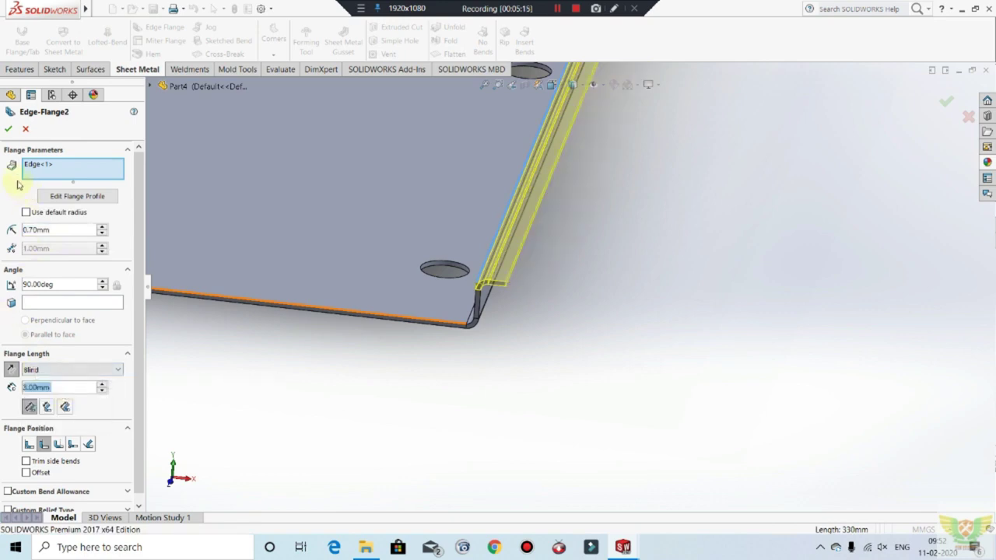
Confirm Edge-Flange2 and orbit the part to expose the plate's long edge.
{"action": "key", "text": "Return"}
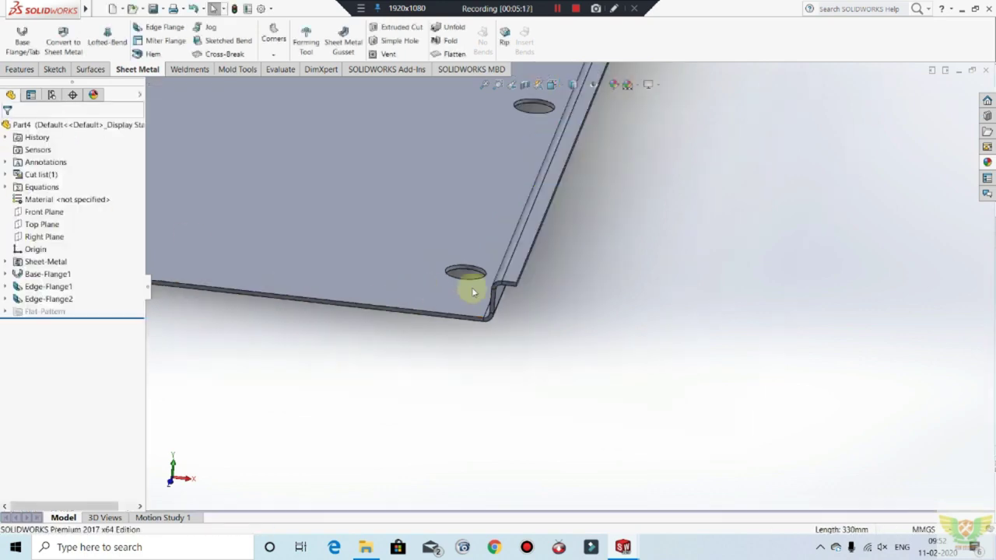
{"action": "scroll", "coordinate": [541, 281], "scroll_direction": "up", "scroll_amount": 3}
{"action": "mouse_move", "coordinate": [541, 282]}
{"action": "middle_mouse_down"}
{"action": "mouse_move", "coordinate": [483, 272]}
{"action": "mouse_move", "coordinate": [451, 331]}
{"action": "mouse_move", "coordinate": [429, 316]}
{"action": "mouse_move", "coordinate": [440, 327]}
{"action": "middle_mouse_up"}
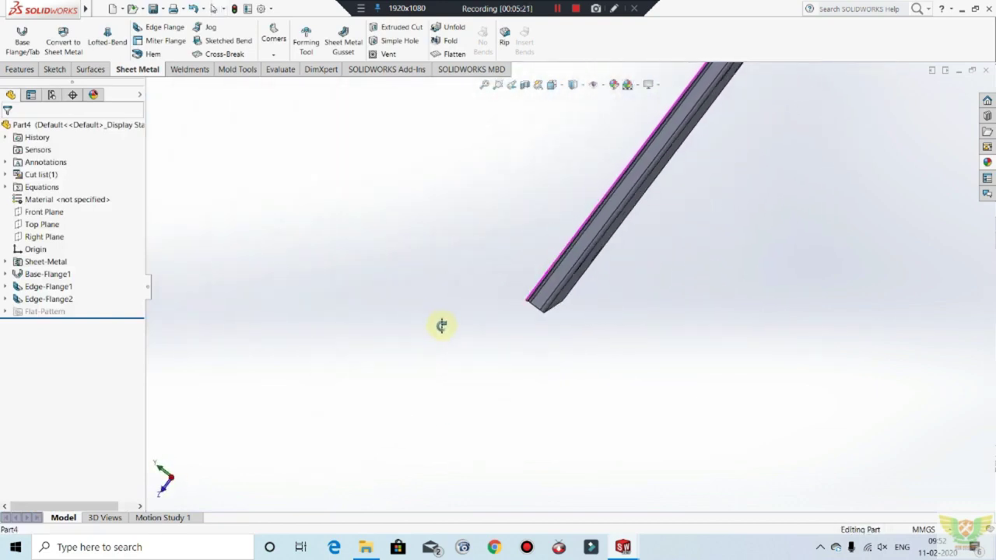
{"action": "mouse_move", "coordinate": [561, 254]}
{"action": "middle_mouse_down"}
{"action": "mouse_move", "coordinate": [538, 291]}
{"action": "mouse_move", "coordinate": [627, 265]}
{"action": "mouse_move", "coordinate": [752, 303]}
{"action": "mouse_move", "coordinate": [714, 369]}
{"action": "middle_mouse_up"}
{"action": "scroll", "coordinate": [715, 370], "scroll_direction": "up", "scroll_amount": 3}
{"action": "scroll", "coordinate": [732, 302], "scroll_direction": "up", "scroll_amount": 2}
{"action": "middle_click_drag", "start_coordinate": [643, 225], "coordinate": [664, 195]}
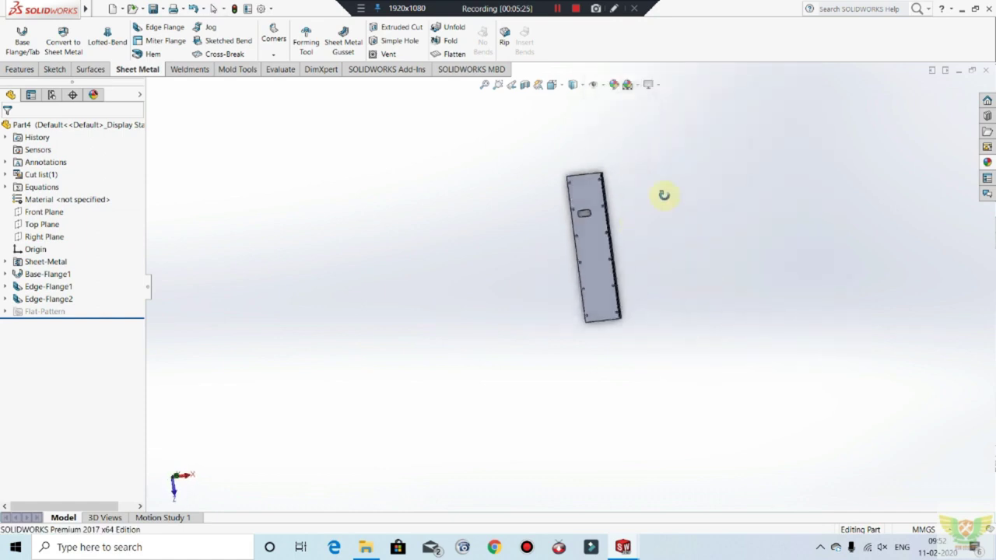
{"action": "scroll", "coordinate": [607, 315], "scroll_direction": "down", "scroll_amount": 3}
{"action": "middle_click_drag", "start_coordinate": [571, 262], "coordinate": [600, 191]}
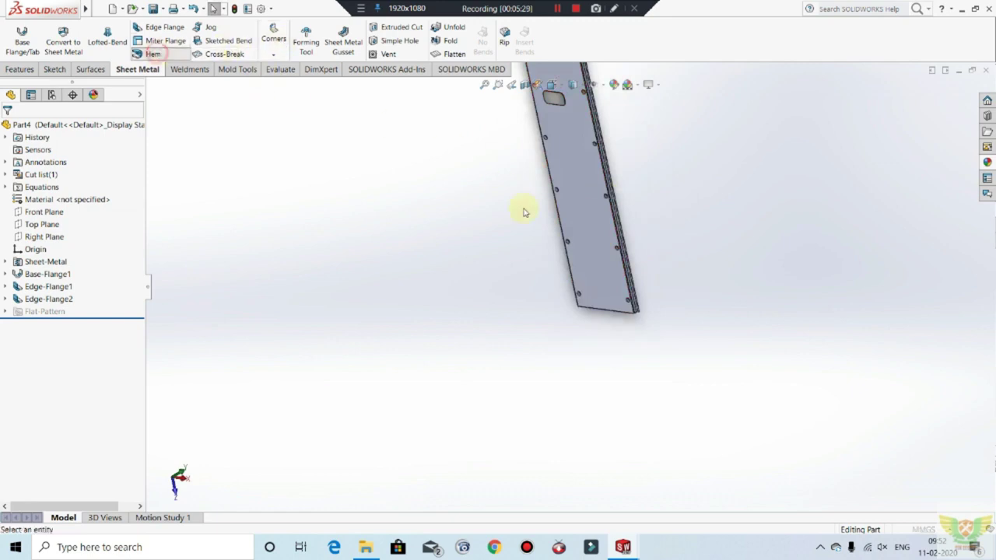
{"action": "scroll", "coordinate": [545, 254], "scroll_direction": "down", "scroll_amount": 2}
{"action": "scroll", "coordinate": [656, 303], "scroll_direction": "down", "scroll_amount": 3}
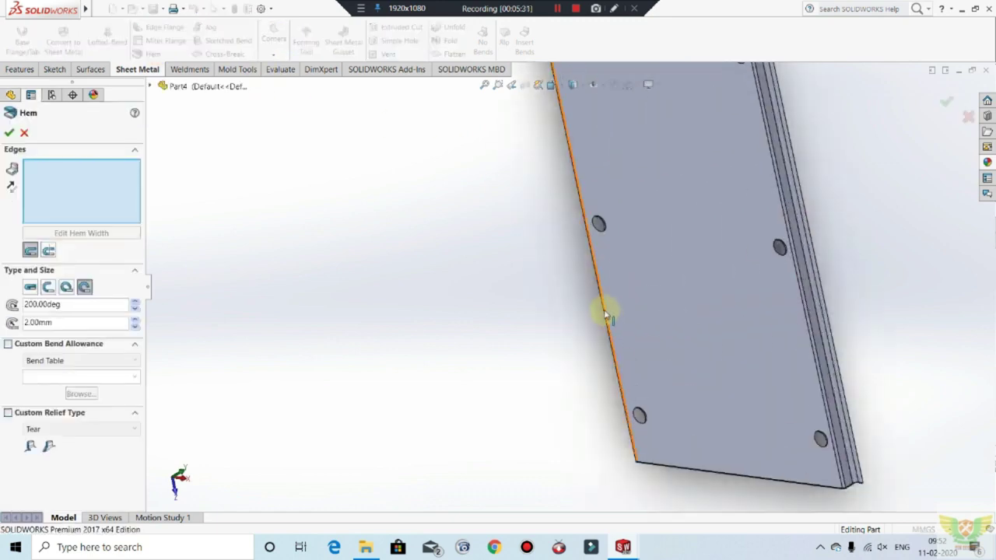
{"action": "scroll", "coordinate": [607, 315], "scroll_direction": "down", "scroll_amount": 1}
{"action": "scroll", "coordinate": [607, 315], "scroll_direction": "down", "scroll_amount": 2}
{"action": "scroll", "coordinate": [607, 313], "scroll_direction": "down", "scroll_amount": 2}
Add a reversed 200° rolled hem, 0.50 mm long, on the long edge.
{"action": "left_click", "coordinate": [607, 313]}
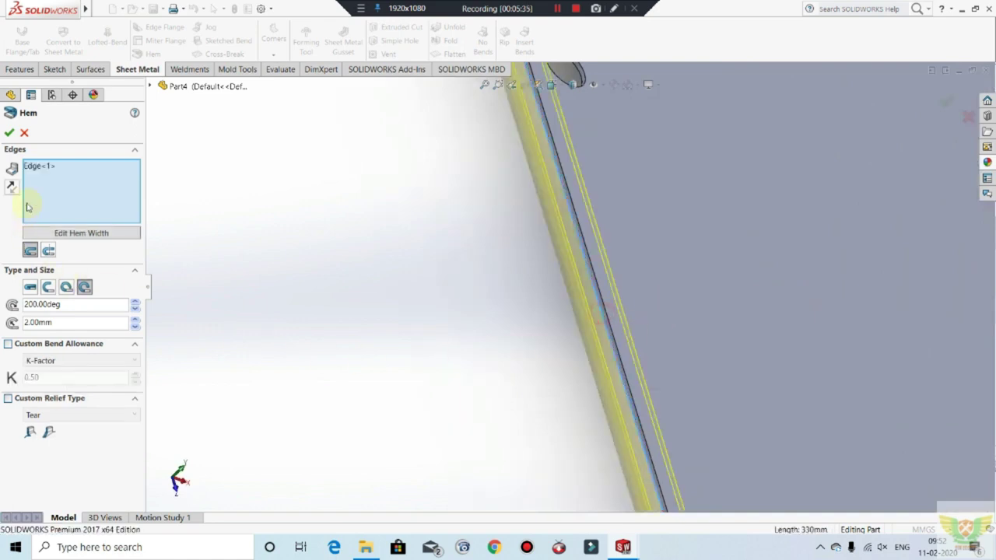
{"action": "left_click", "coordinate": [10, 188]}
{"action": "left_click", "coordinate": [65, 286]}
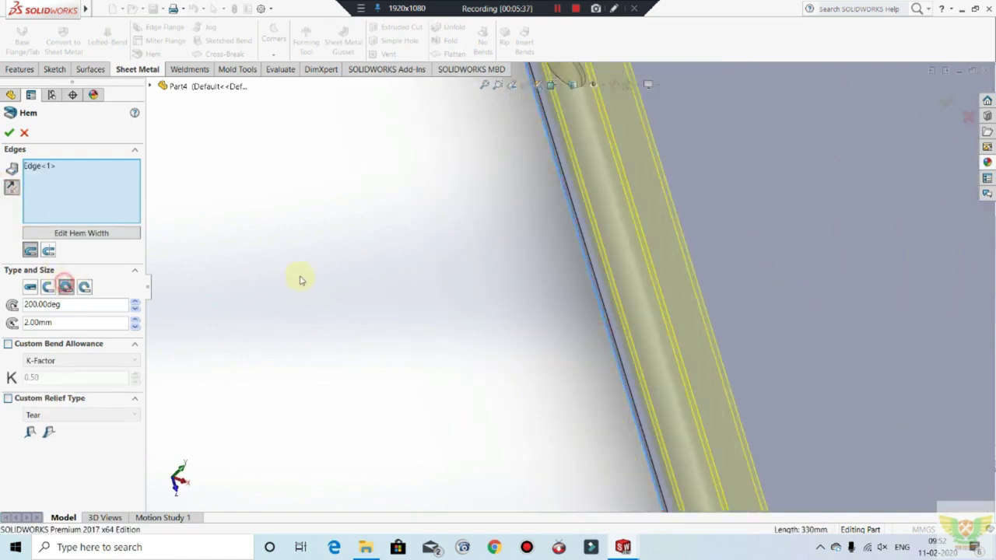
{"action": "scroll", "coordinate": [513, 319], "scroll_direction": "up", "scroll_amount": 3}
{"action": "mouse_move", "coordinate": [526, 306]}
{"action": "middle_mouse_down"}
{"action": "mouse_move", "coordinate": [469, 257]}
{"action": "mouse_move", "coordinate": [475, 223]}
{"action": "middle_mouse_up"}
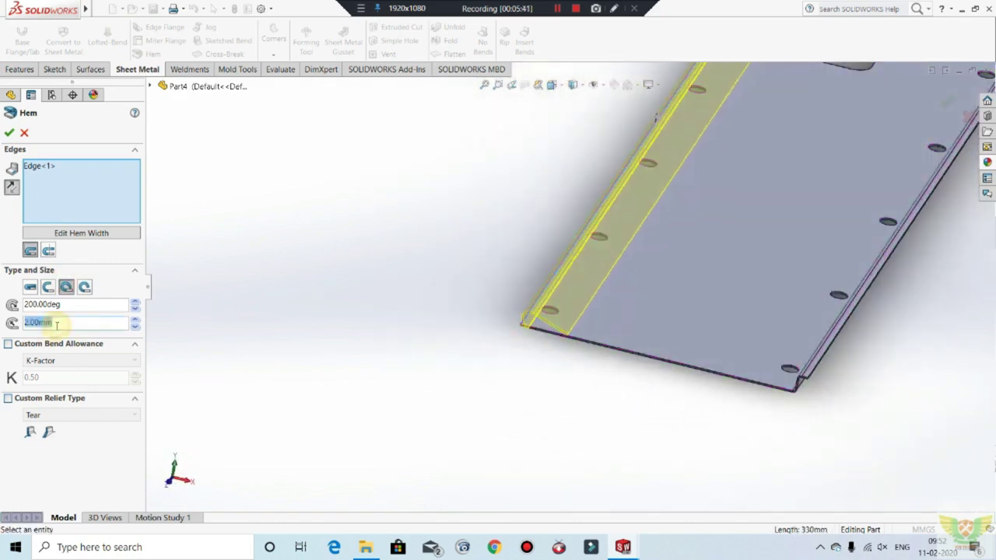
{"action": "type", "text": "05"}
{"action": "key", "text": "Return"}
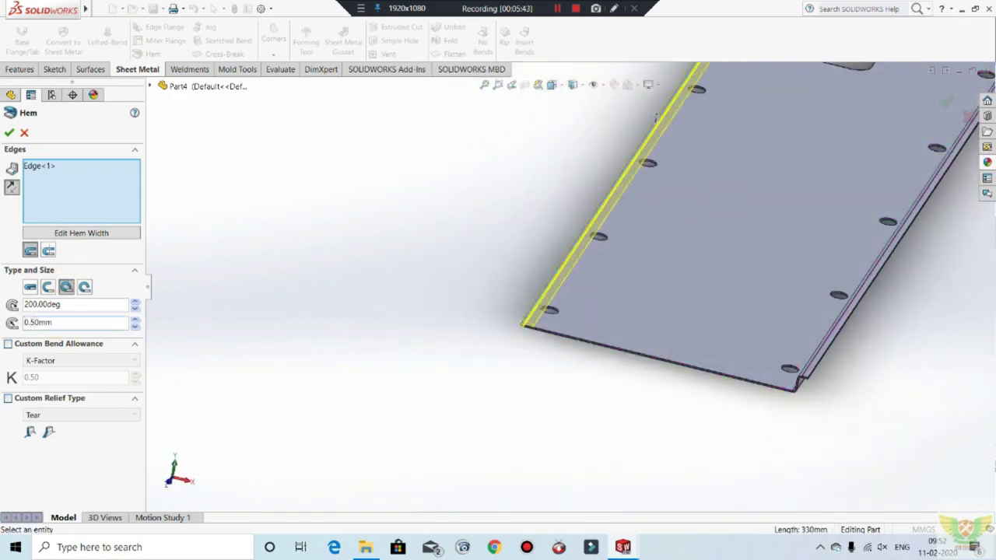
{"action": "mouse_move", "coordinate": [401, 398]}
{"action": "middle_mouse_down"}
{"action": "mouse_move", "coordinate": [509, 402]}
{"action": "mouse_move", "coordinate": [560, 283]}
{"action": "mouse_move", "coordinate": [522, 282]}
{"action": "mouse_move", "coordinate": [541, 255]}
{"action": "mouse_move", "coordinate": [555, 285]}
{"action": "mouse_move", "coordinate": [536, 301]}
{"action": "middle_mouse_up"}
{"action": "scroll", "coordinate": [541, 255], "scroll_direction": "down", "scroll_amount": 5}
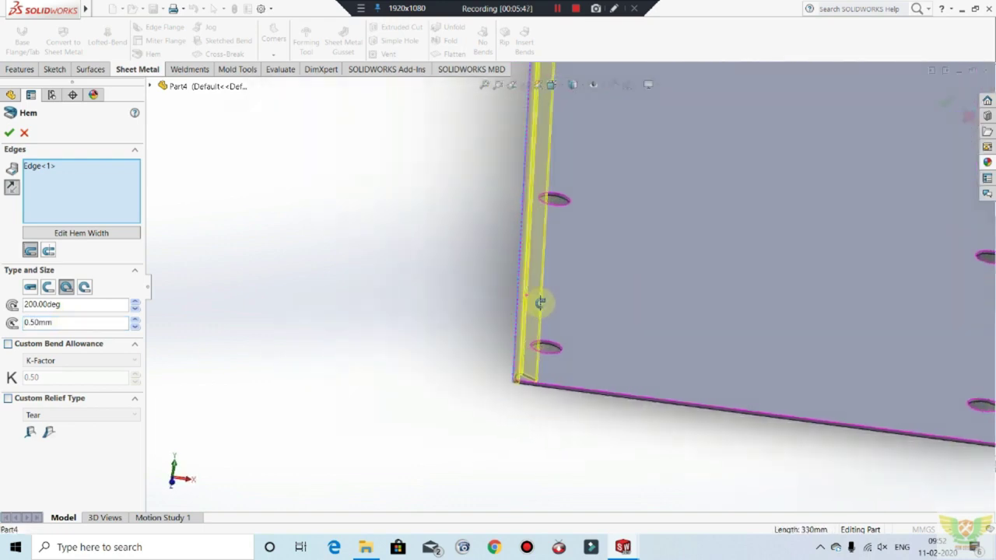
{"action": "scroll", "coordinate": [553, 310], "scroll_direction": "down", "scroll_amount": 2}
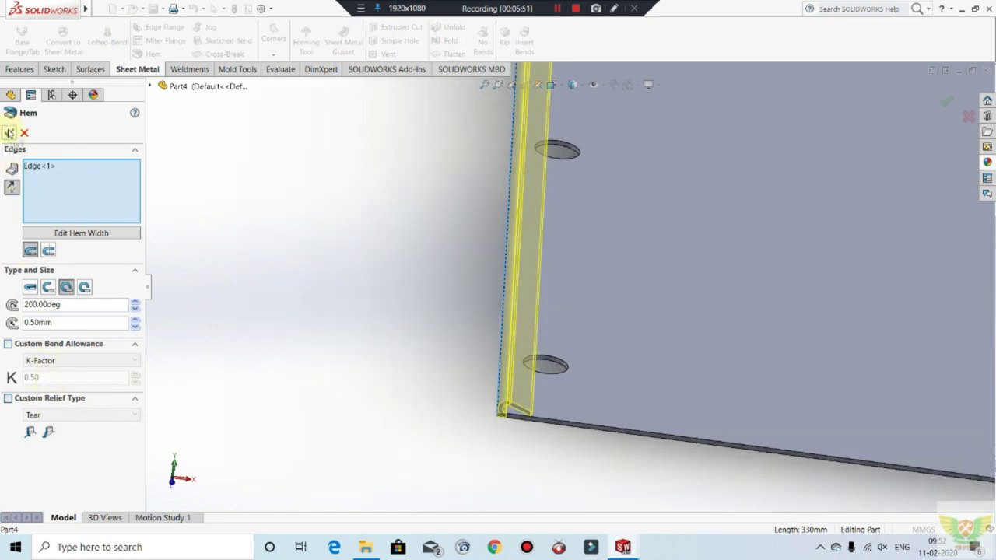
{"action": "left_click", "coordinate": [9, 132]}
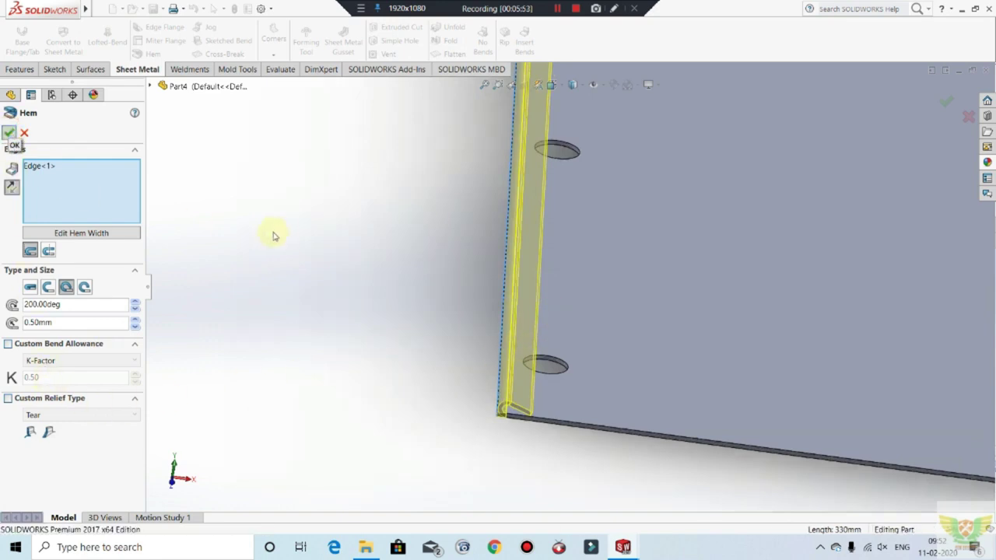
{"action": "scroll", "coordinate": [569, 243], "scroll_direction": "up", "scroll_amount": 5}
{"action": "mouse_move", "coordinate": [569, 244]}
{"action": "middle_mouse_down"}
{"action": "mouse_move", "coordinate": [600, 222]}
{"action": "mouse_move", "coordinate": [661, 215]}
{"action": "mouse_move", "coordinate": [605, 278]}
{"action": "mouse_move", "coordinate": [605, 312]}
{"action": "mouse_move", "coordinate": [620, 203]}
{"action": "mouse_move", "coordinate": [625, 253]}
{"action": "mouse_move", "coordinate": [547, 204]}
{"action": "middle_mouse_up"}
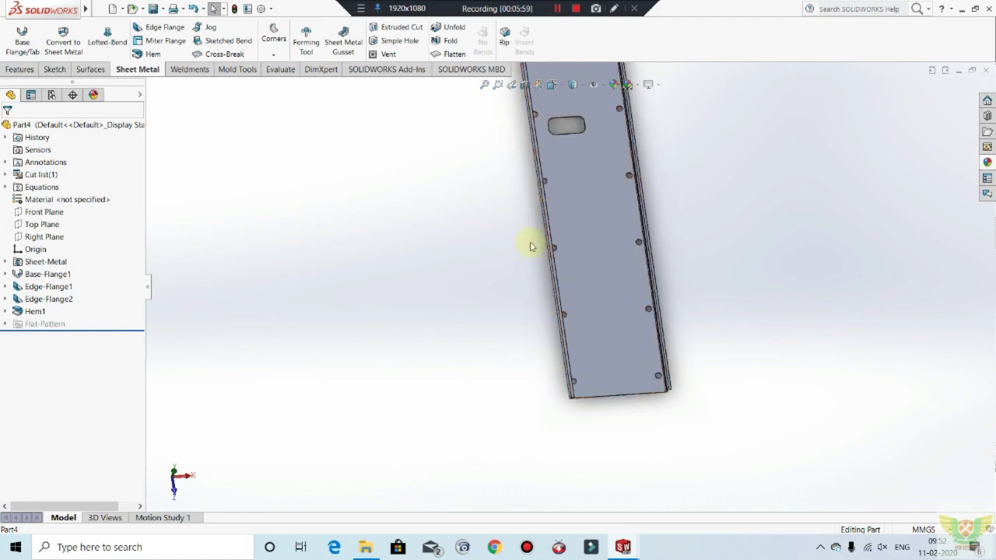
Edit Base-Flange1's Sketch1 and delete one of its construction lines.
{"action": "left_click", "coordinate": [36, 301]}
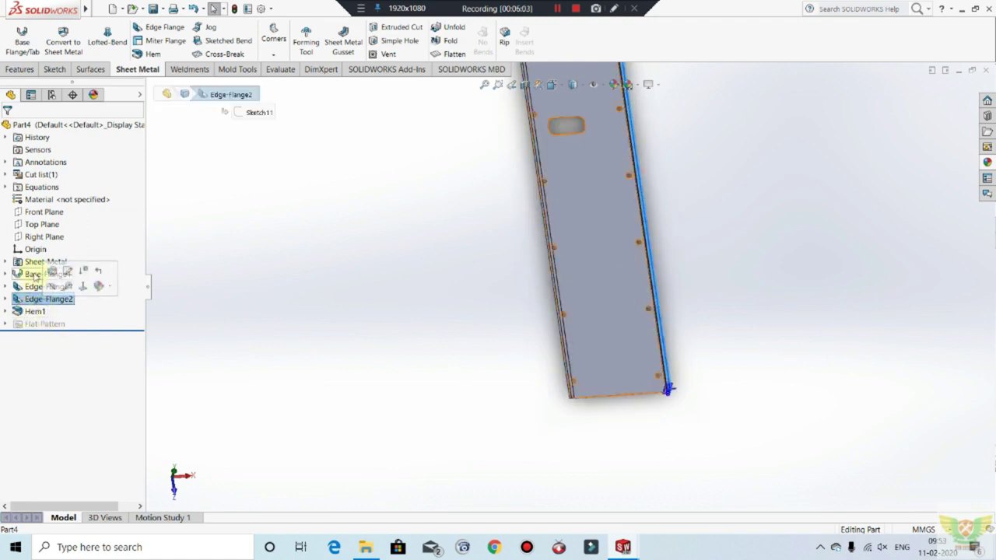
{"action": "left_click", "coordinate": [39, 274]}
{"action": "left_click", "coordinate": [55, 248]}
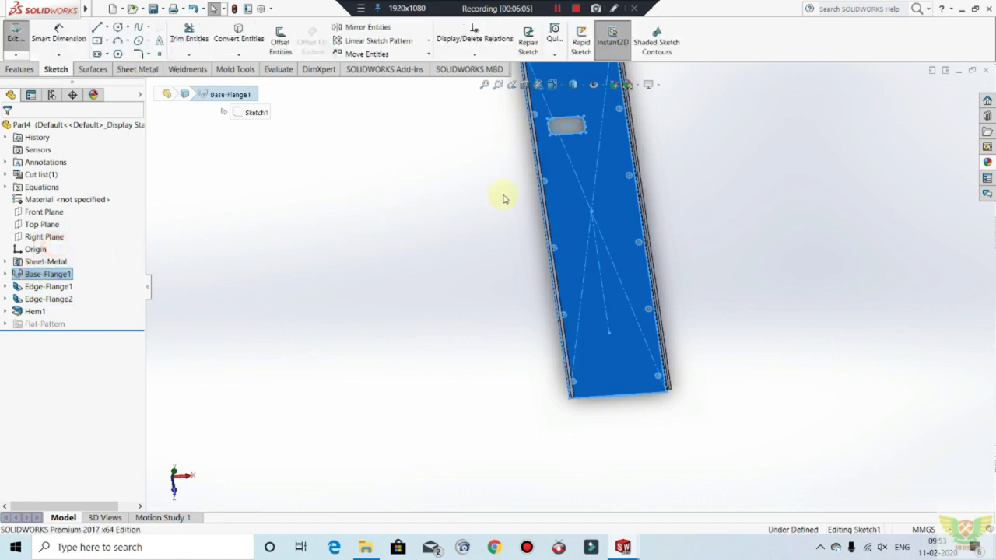
{"action": "scroll", "coordinate": [592, 233], "scroll_direction": "down", "scroll_amount": 1}
{"action": "scroll", "coordinate": [591, 261], "scroll_direction": "down", "scroll_amount": 3}
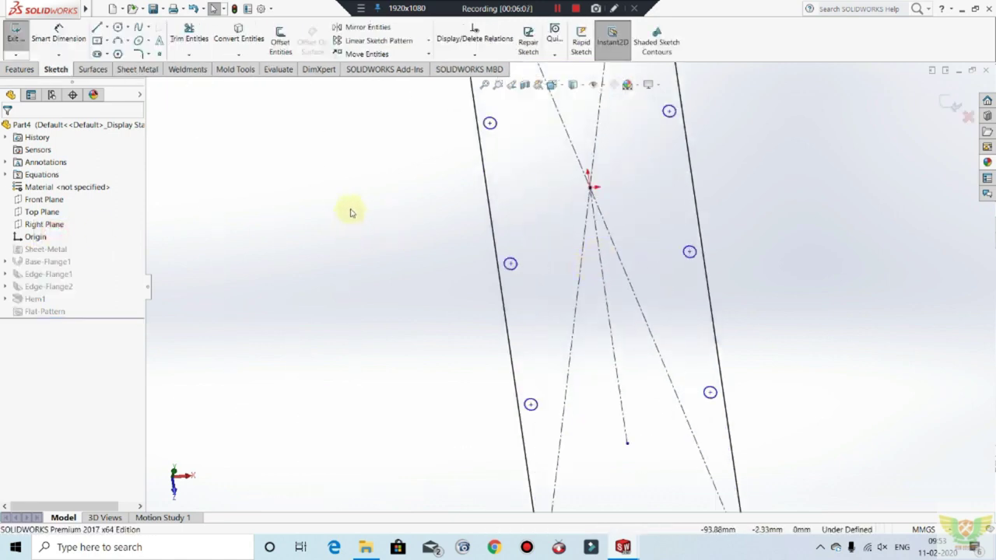
{"action": "scroll", "coordinate": [557, 237], "scroll_direction": "up", "scroll_amount": 3}
{"action": "scroll", "coordinate": [537, 249], "scroll_direction": "up", "scroll_amount": 2}
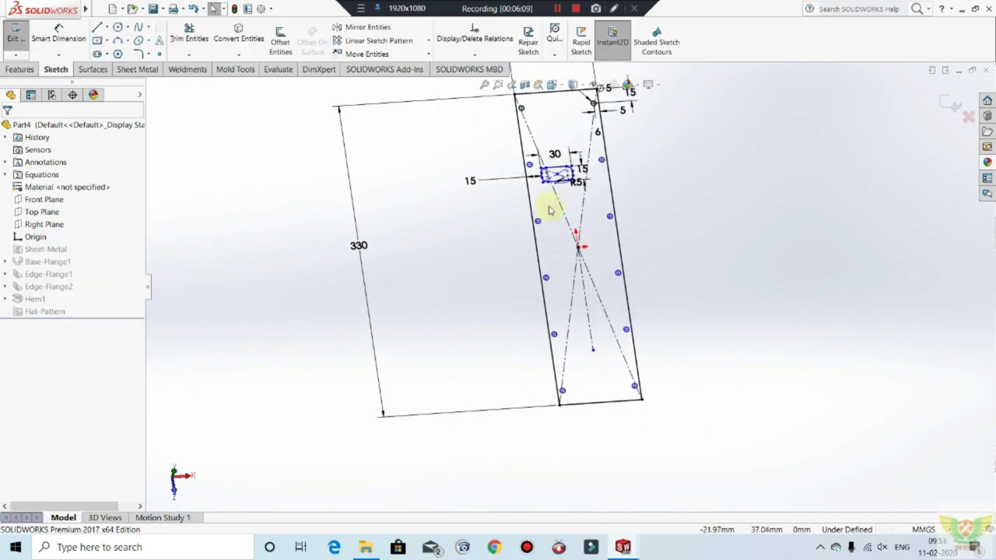
{"action": "scroll", "coordinate": [572, 316], "scroll_direction": "down", "scroll_amount": 1}
{"action": "scroll", "coordinate": [573, 233], "scroll_direction": "down", "scroll_amount": 1}
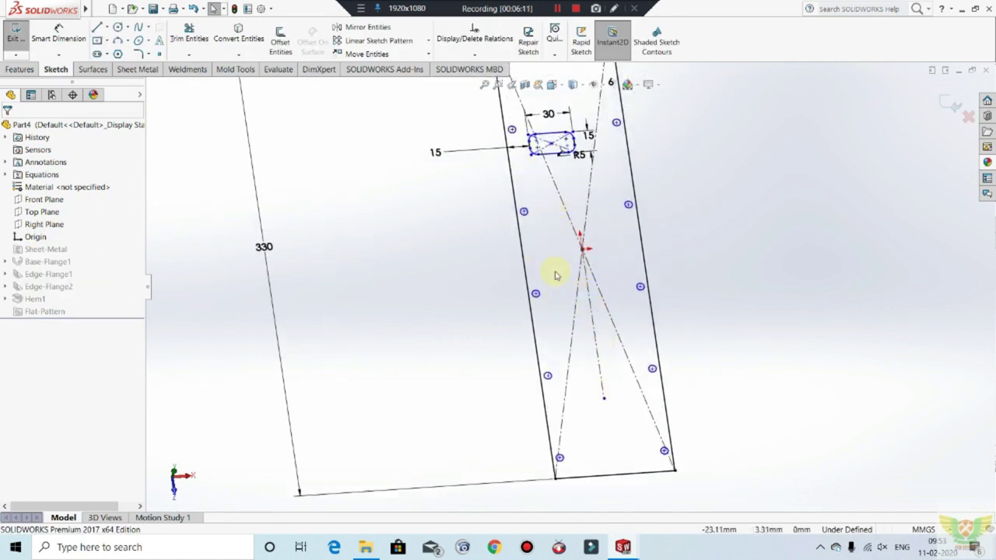
{"action": "scroll", "coordinate": [556, 271], "scroll_direction": "up", "scroll_amount": 2}
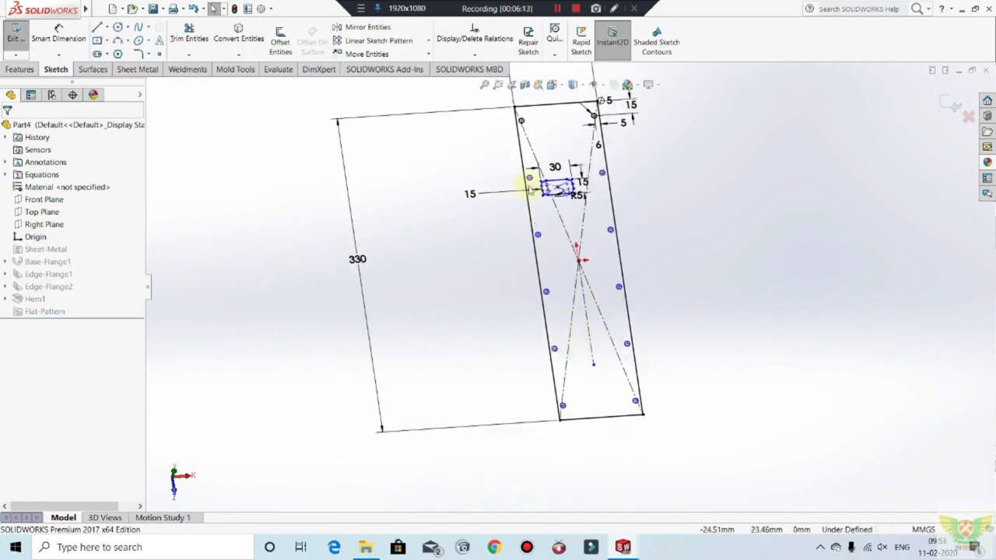
{"action": "scroll", "coordinate": [533, 148], "scroll_direction": "down", "scroll_amount": 2}
{"action": "scroll", "coordinate": [576, 171], "scroll_direction": "down", "scroll_amount": 1}
{"action": "scroll", "coordinate": [606, 249], "scroll_direction": "up", "scroll_amount": 1}
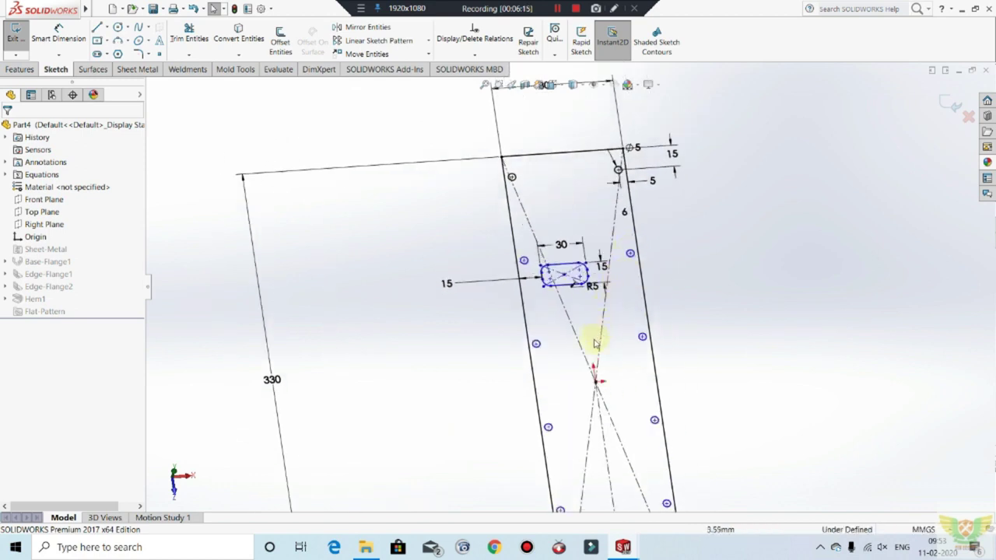
{"action": "scroll", "coordinate": [591, 339], "scroll_direction": "up", "scroll_amount": 3}
{"action": "scroll", "coordinate": [587, 374], "scroll_direction": "down", "scroll_amount": 2}
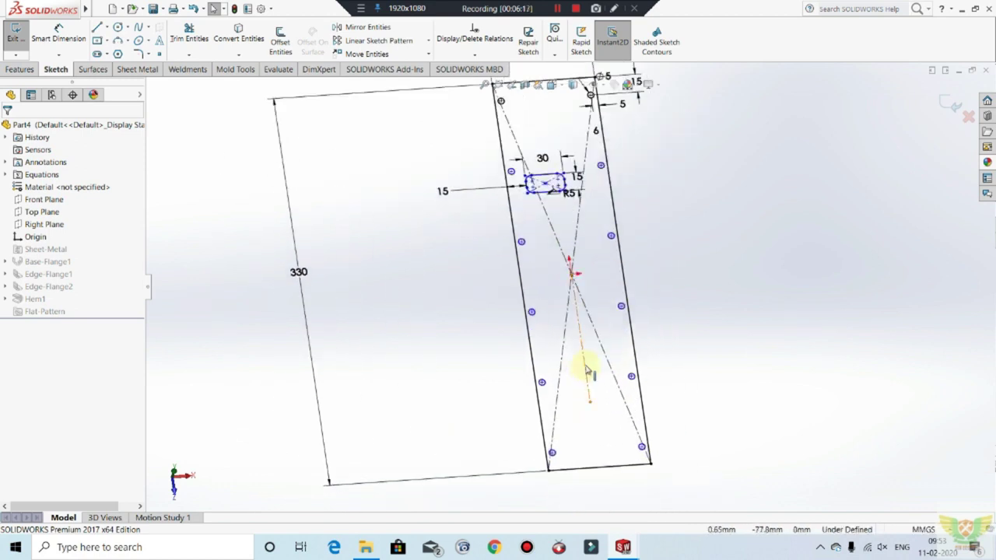
{"action": "right_click", "coordinate": [588, 366]}
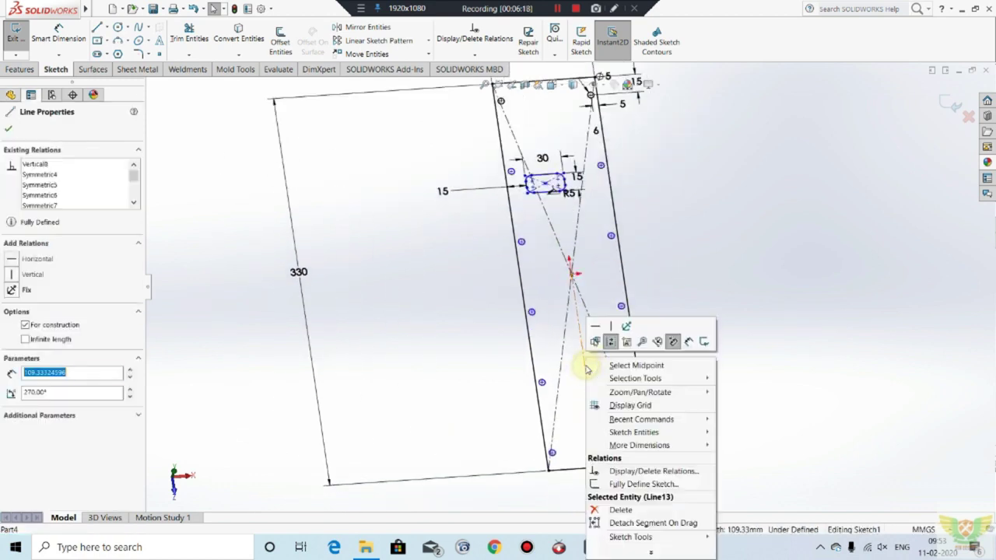
{"action": "left_click", "coordinate": [624, 510]}
Dimension the first hole's centre 8 mm from the rectangle's side line.
{"action": "scroll", "coordinate": [514, 195], "scroll_direction": "up", "scroll_amount": 2}
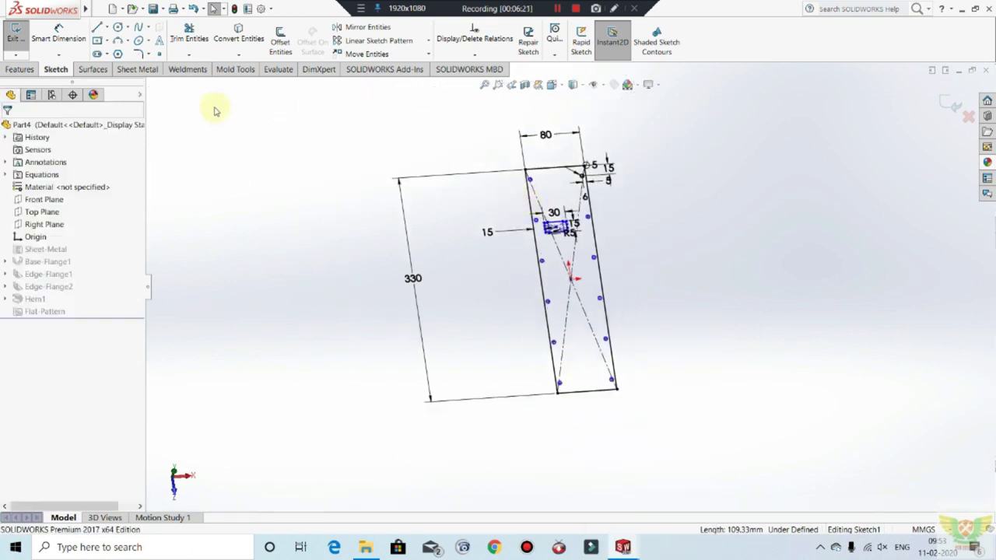
{"action": "left_click", "coordinate": [59, 39]}
{"action": "scroll", "coordinate": [634, 189], "scroll_direction": "down", "scroll_amount": 2}
{"action": "scroll", "coordinate": [600, 277], "scroll_direction": "down", "scroll_amount": 3}
{"action": "scroll", "coordinate": [520, 253], "scroll_direction": "down", "scroll_amount": 3}
{"action": "left_click", "coordinate": [519, 251]}
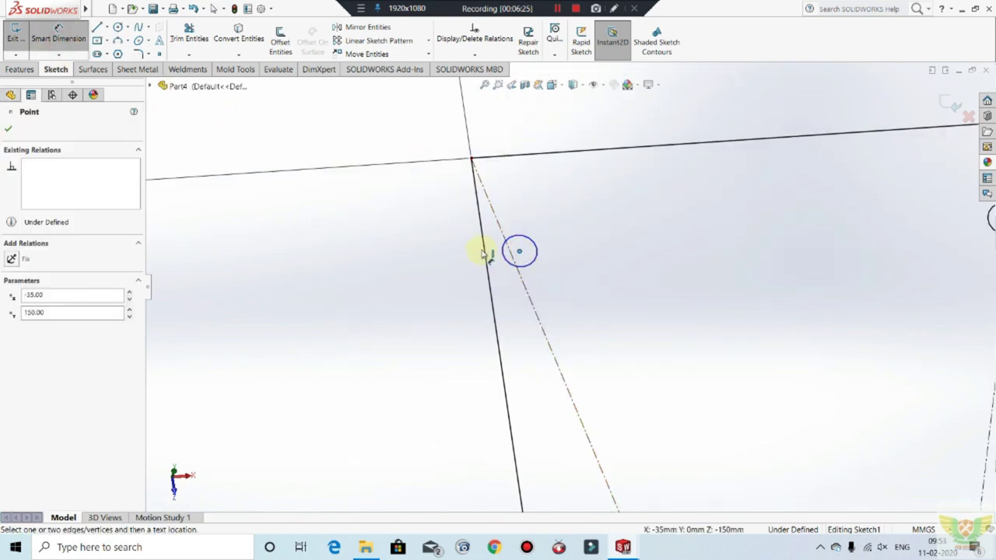
{"action": "left_click", "coordinate": [484, 249]}
{"action": "left_click", "coordinate": [525, 198]}
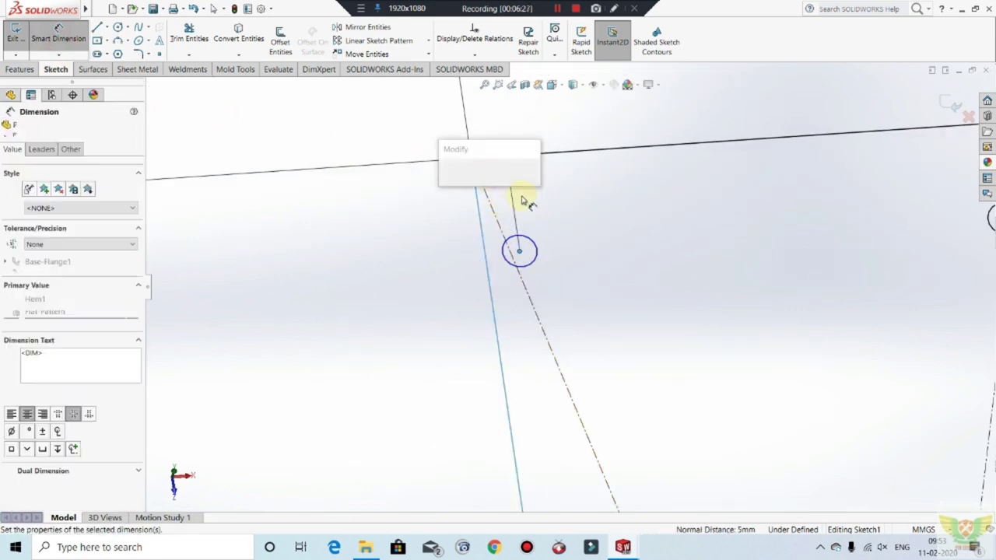
{"action": "type", "text": "8"}
{"action": "key", "text": "Return"}
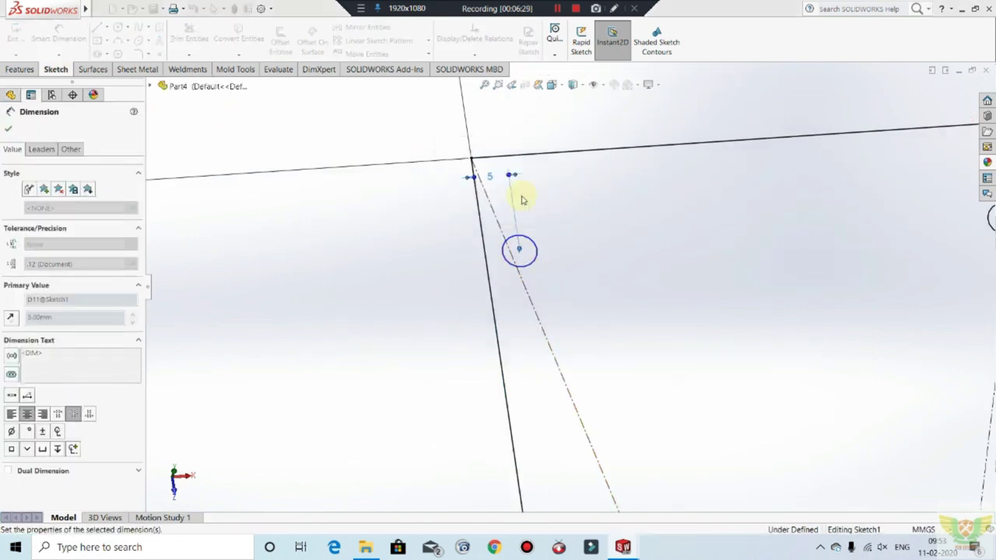
Change that first hole offset from 8 mm to 10 mm.
{"action": "scroll", "coordinate": [518, 191], "scroll_direction": "up", "scroll_amount": 3}
{"action": "scroll", "coordinate": [541, 214], "scroll_direction": "down", "scroll_amount": 3}
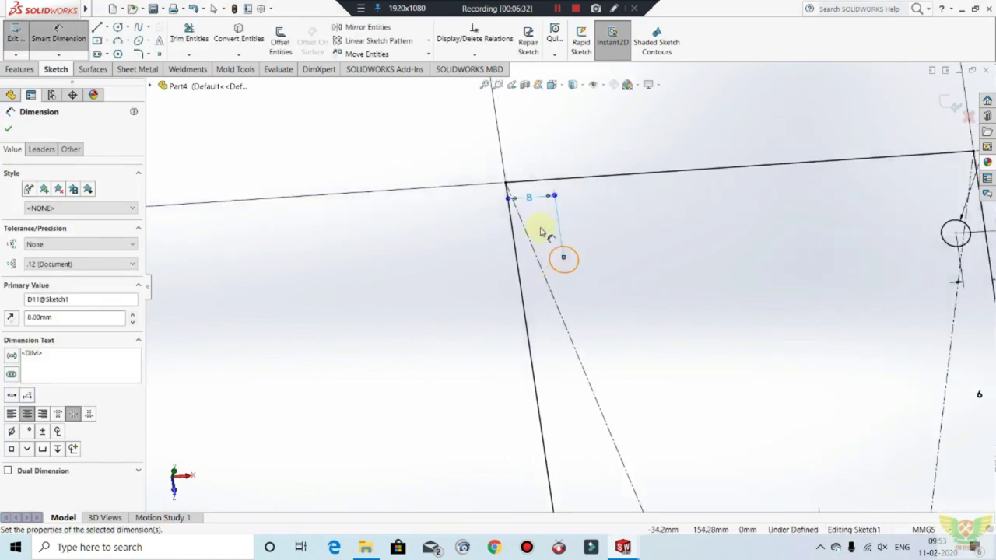
{"action": "key", "text": "Escape"}
{"action": "double_click", "coordinate": [527, 192]}
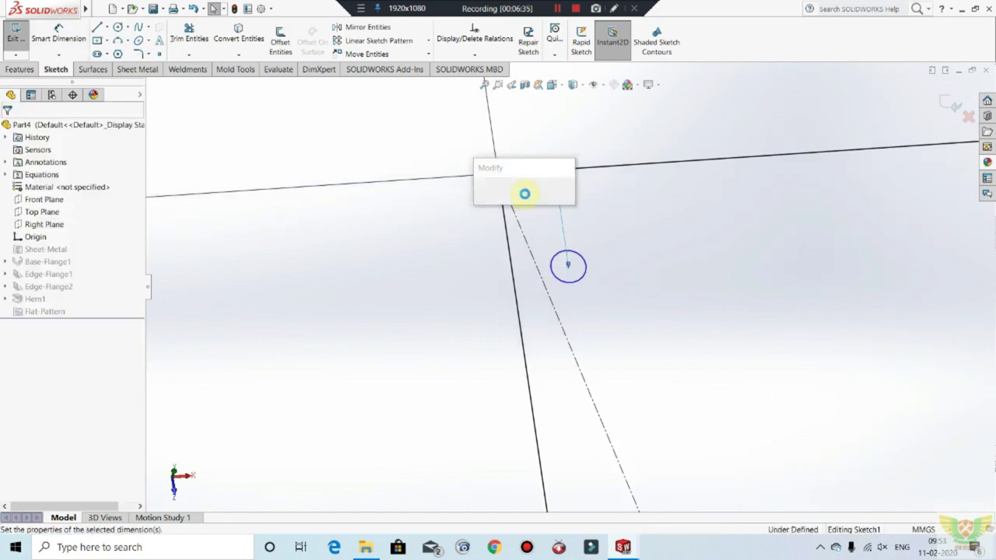
{"action": "type", "text": "10"}
{"action": "key", "text": "Return"}
Set the next two hole centres 10 mm from the side edge.
{"action": "scroll", "coordinate": [512, 265], "scroll_direction": "up", "scroll_amount": 3}
{"action": "scroll", "coordinate": [549, 289], "scroll_direction": "down", "scroll_amount": 3}
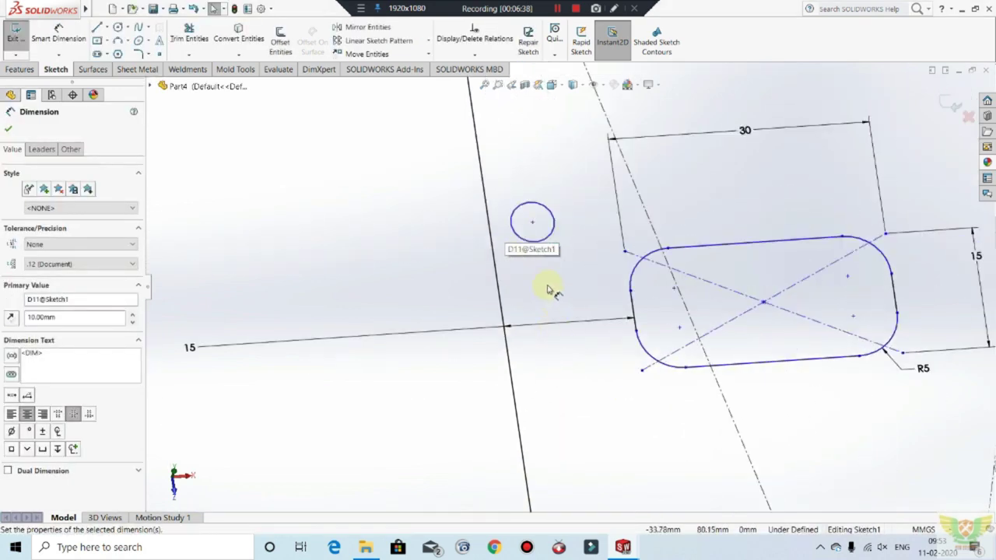
{"action": "left_click", "coordinate": [533, 223]}
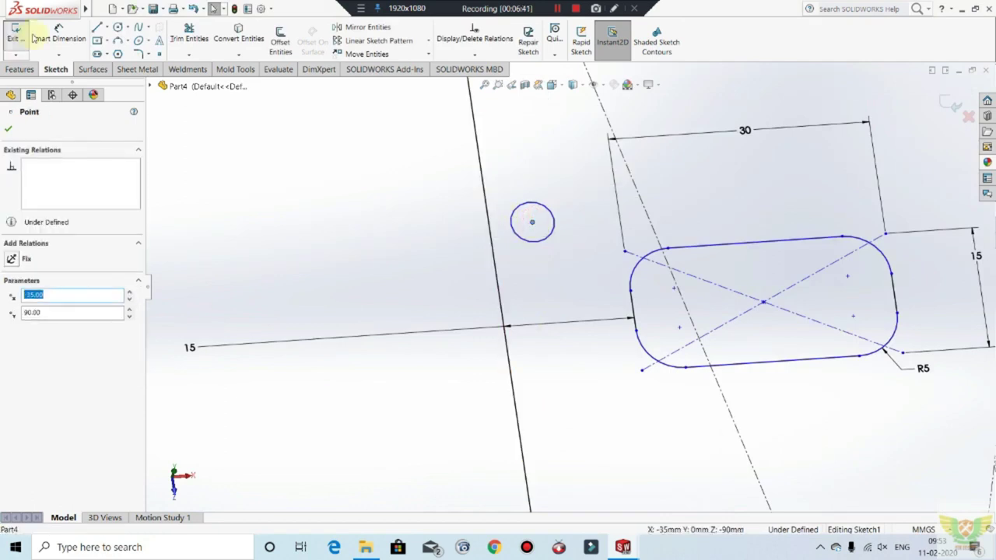
{"action": "left_click", "coordinate": [59, 38]}
{"action": "left_click", "coordinate": [490, 225]}
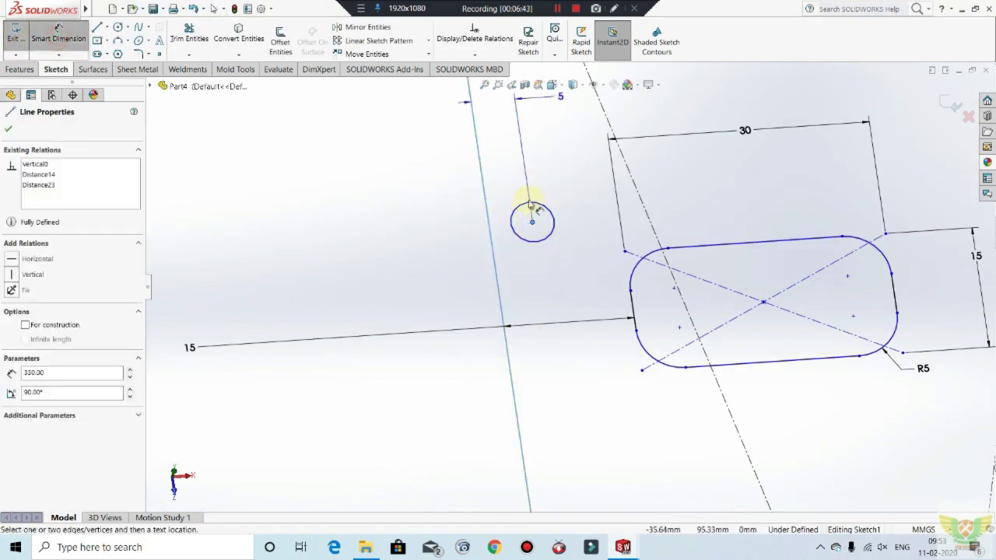
{"action": "left_click", "coordinate": [501, 145]}
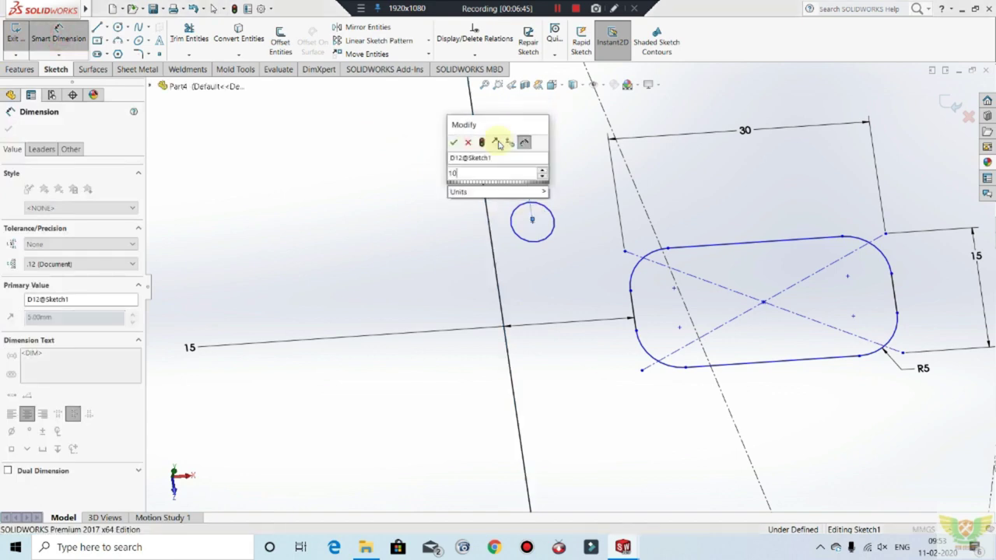
{"action": "type", "text": "10"}
{"action": "key", "text": "Return"}
{"action": "scroll", "coordinate": [600, 215], "scroll_direction": "up", "scroll_amount": 3}
{"action": "scroll", "coordinate": [600, 438], "scroll_direction": "up", "scroll_amount": 3}
{"action": "scroll", "coordinate": [587, 400], "scroll_direction": "down", "scroll_amount": 8}
{"action": "left_click", "coordinate": [546, 272]}
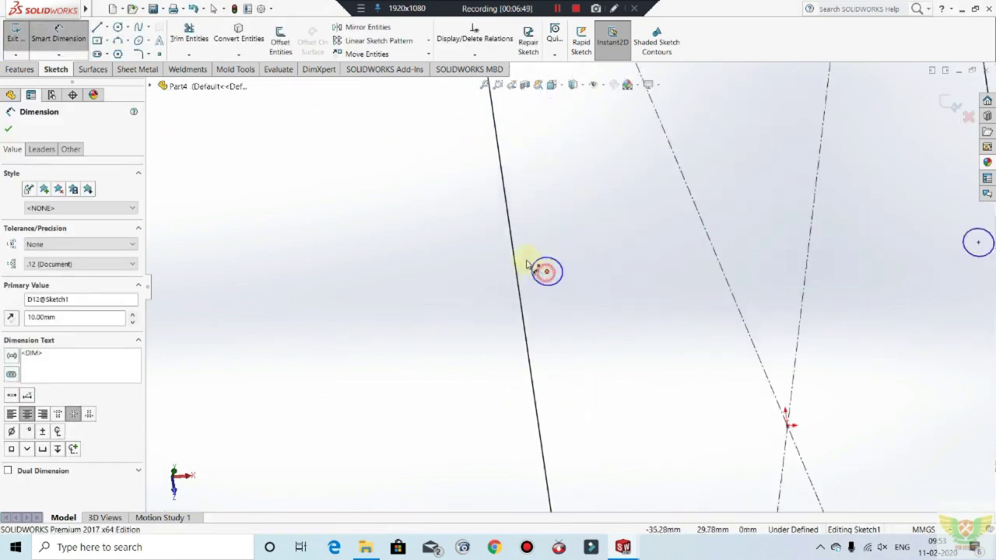
{"action": "left_click", "coordinate": [515, 250]}
{"action": "left_click", "coordinate": [524, 211]}
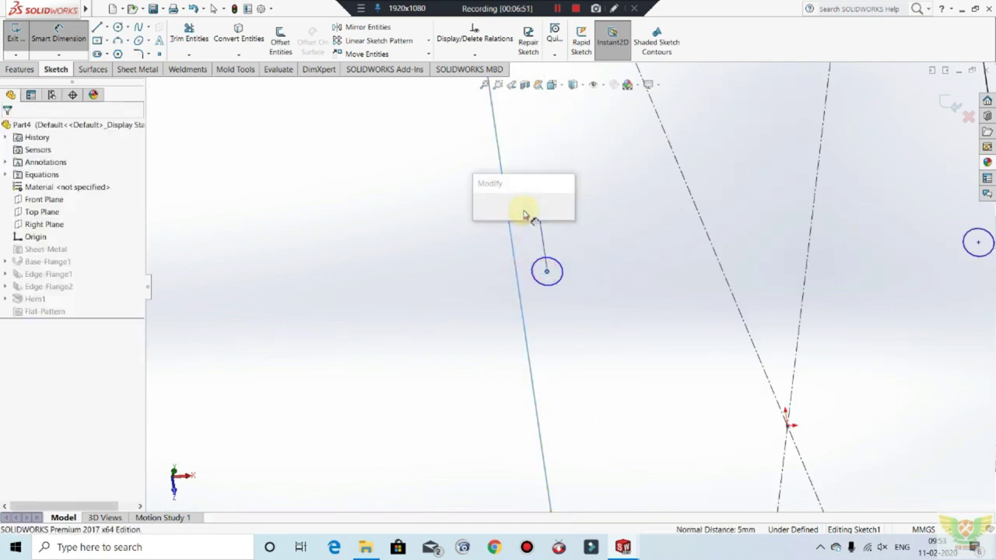
{"action": "type", "text": "10"}
{"action": "key", "text": "Return"}
Dimension the next circle and the lower-left circle 10 mm from the edge.
{"action": "scroll", "coordinate": [525, 218], "scroll_direction": "up", "scroll_amount": 2}
{"action": "scroll", "coordinate": [567, 435], "scroll_direction": "down", "scroll_amount": 2}
{"action": "scroll", "coordinate": [547, 376], "scroll_direction": "down", "scroll_amount": 2}
{"action": "left_click", "coordinate": [546, 373]}
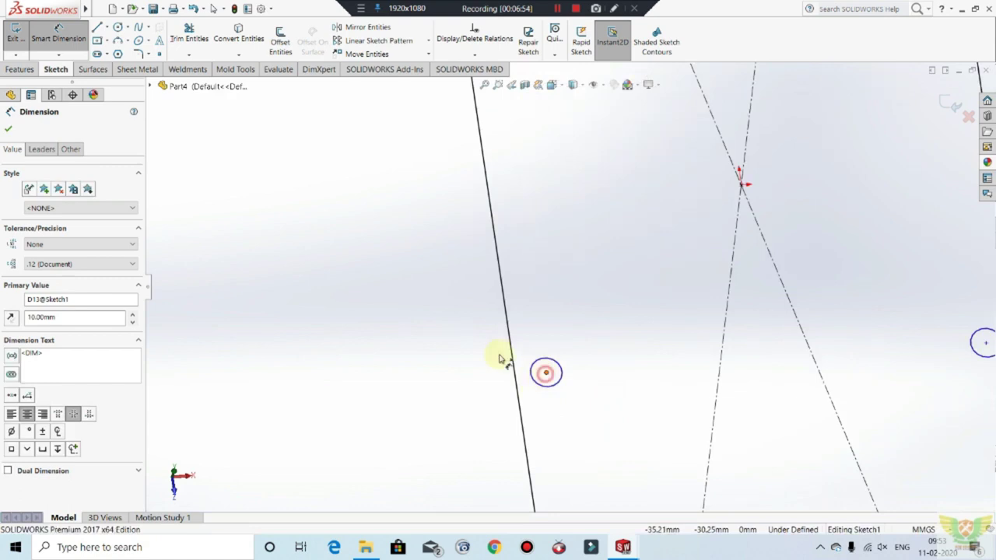
{"action": "left_click", "coordinate": [517, 335]}
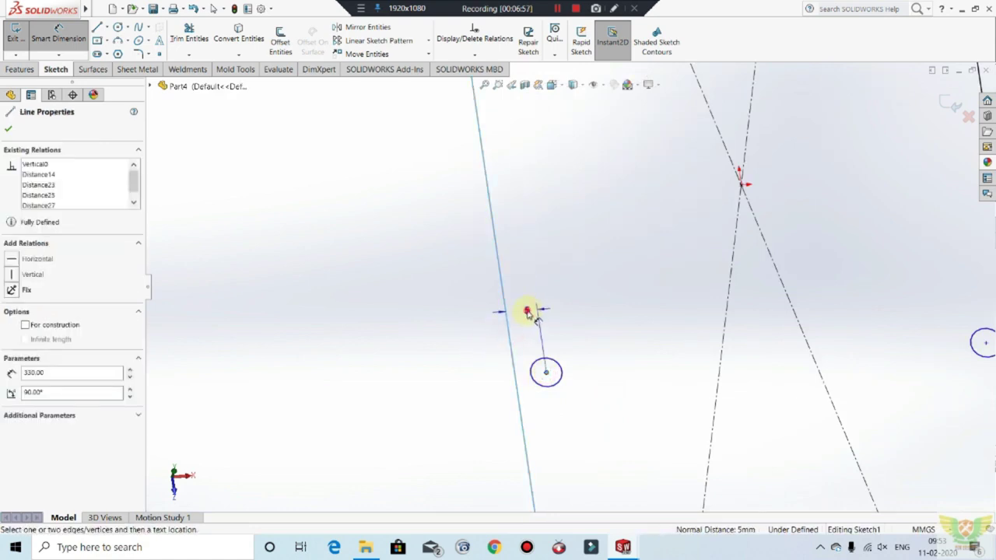
{"action": "left_click", "coordinate": [529, 311]}
{"action": "key", "text": "Return"}
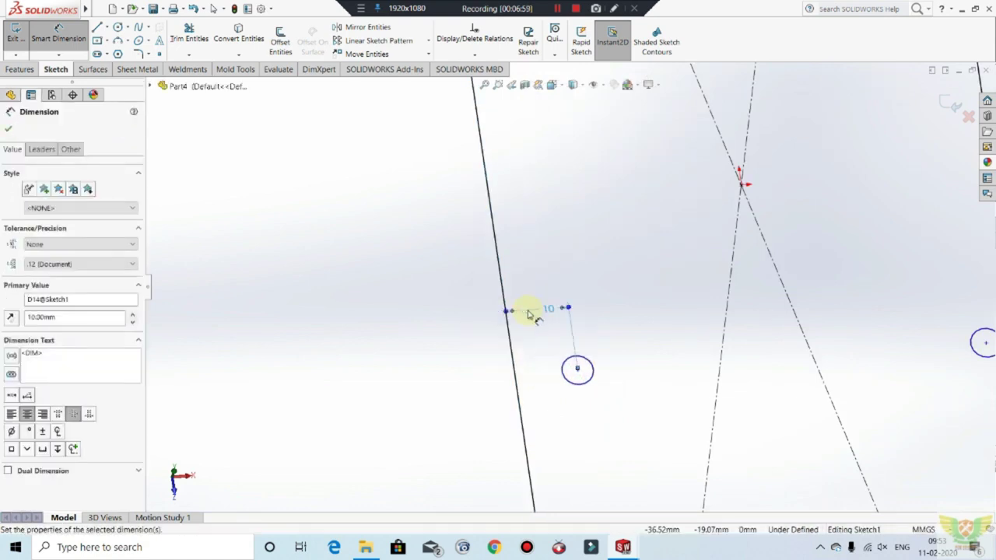
{"action": "scroll", "coordinate": [541, 309], "scroll_direction": "up", "scroll_amount": 5}
{"action": "scroll", "coordinate": [582, 393], "scroll_direction": "down", "scroll_amount": 4}
{"action": "scroll", "coordinate": [574, 338], "scroll_direction": "down", "scroll_amount": 2}
{"action": "left_click", "coordinate": [555, 288]}
{"action": "left_click", "coordinate": [532, 273]}
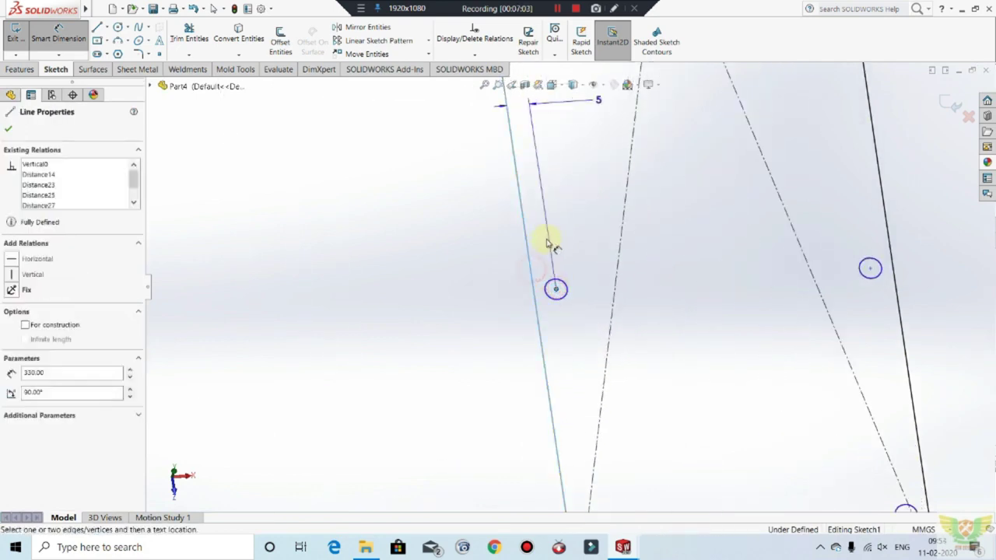
{"action": "left_click", "coordinate": [547, 240]}
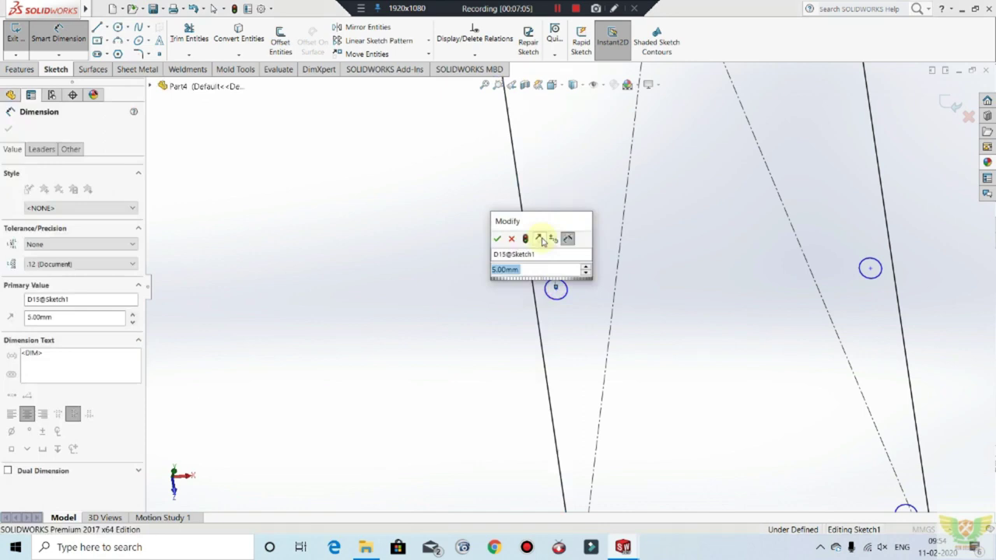
{"action": "type", "text": "10"}
{"action": "key", "text": "Return"}
Dimension the bottom circle 10 mm from its edge, then exit the sketch to rebuild.
{"action": "scroll", "coordinate": [521, 257], "scroll_direction": "up", "scroll_amount": 3}
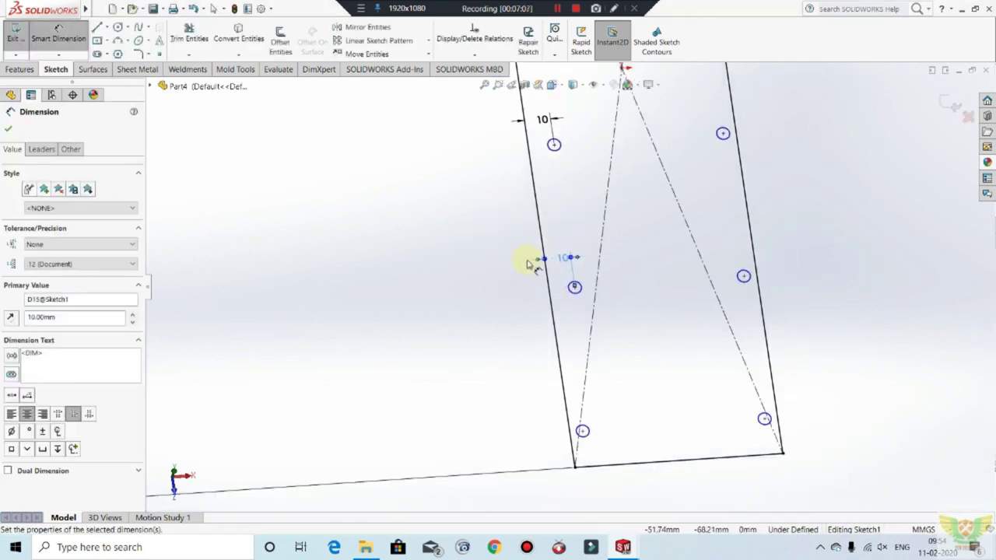
{"action": "scroll", "coordinate": [596, 389], "scroll_direction": "down", "scroll_amount": 3}
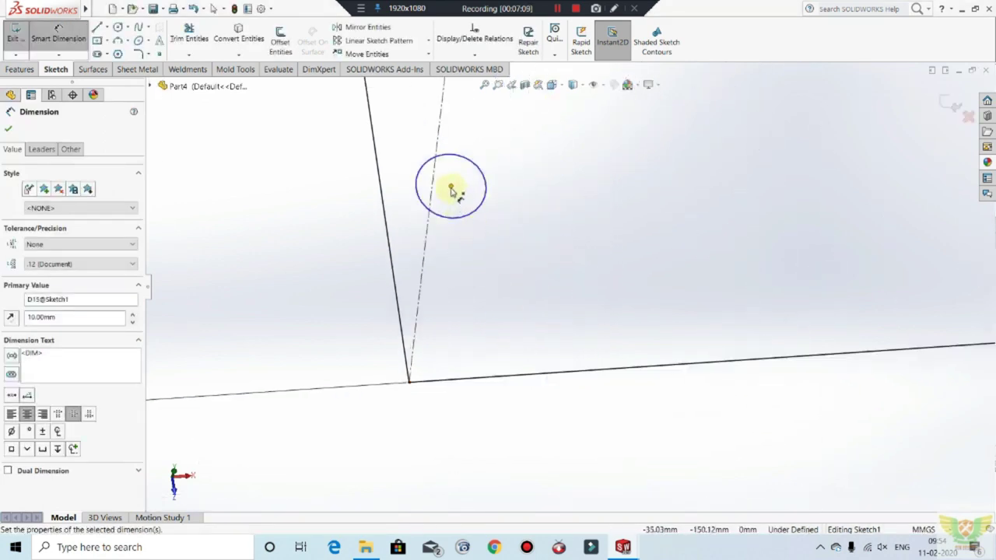
{"action": "left_click", "coordinate": [450, 185]}
{"action": "left_click", "coordinate": [393, 168]}
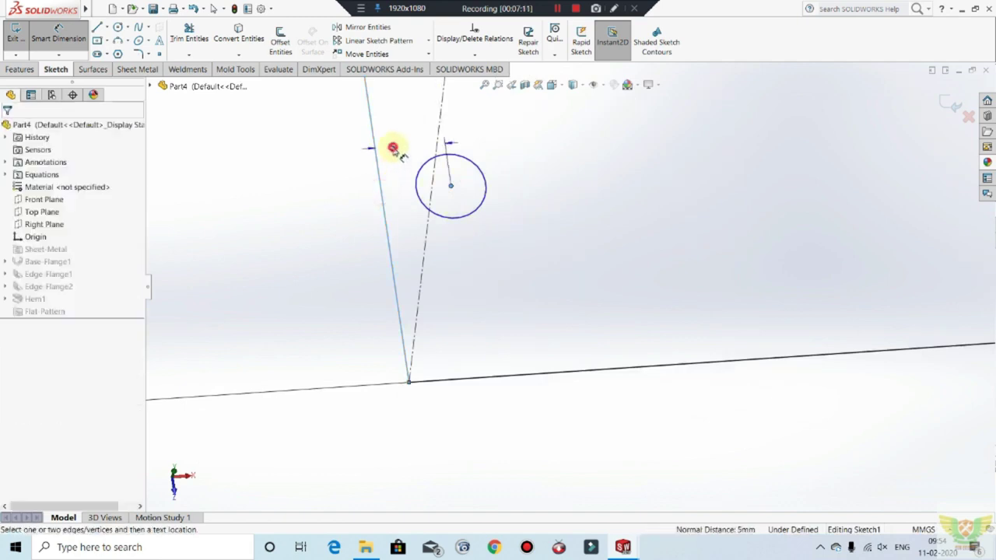
{"action": "left_click", "coordinate": [393, 148]}
{"action": "key", "text": "Return"}
{"action": "scroll", "coordinate": [504, 311], "scroll_direction": "up", "scroll_amount": 3}
{"action": "scroll", "coordinate": [511, 306], "scroll_direction": "up", "scroll_amount": 3}
{"action": "left_click", "coordinate": [14, 35]}
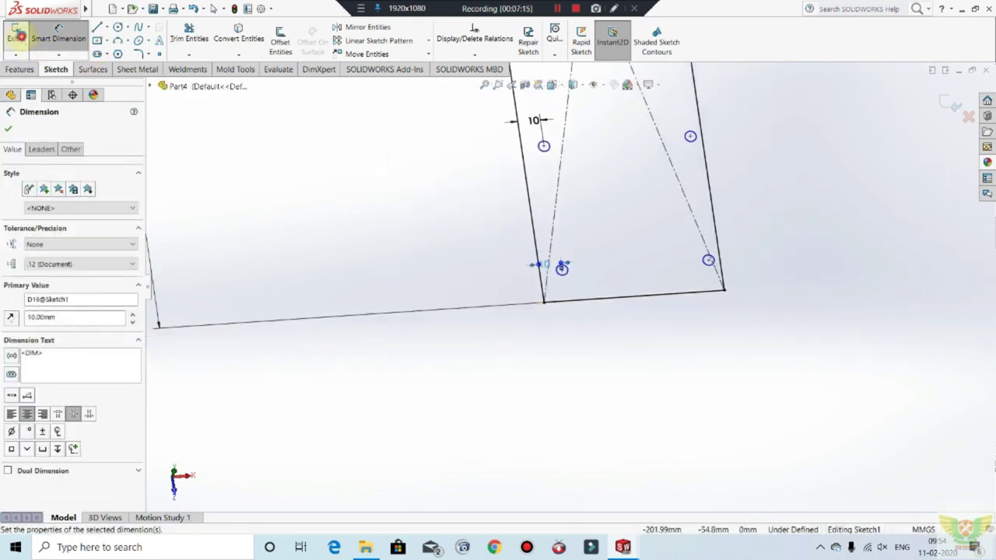
Add a 10 mm edge flange with a 0.7 mm custom bend radius on the panel's bottom edge.
{"action": "scroll", "coordinate": [647, 389], "scroll_direction": "up", "scroll_amount": 2}
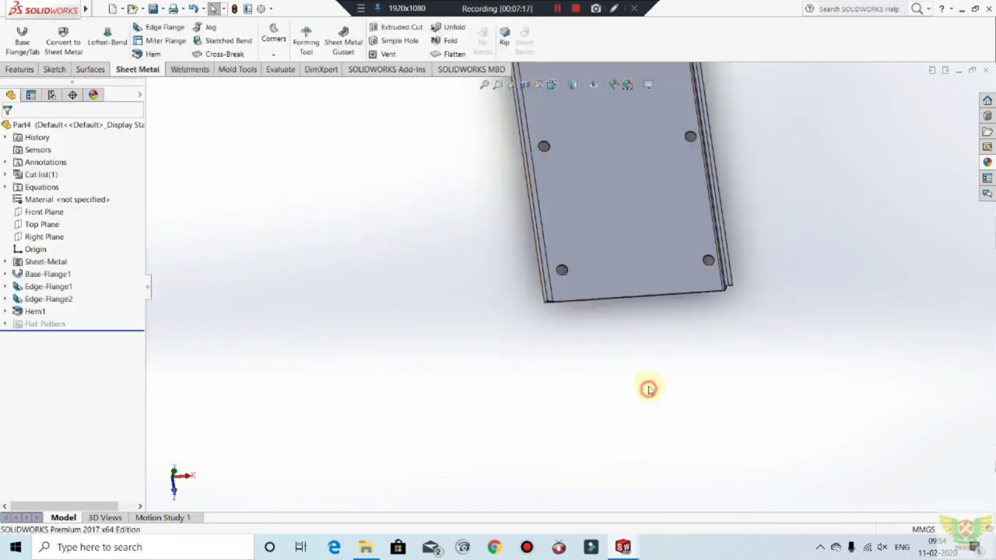
{"action": "scroll", "coordinate": [643, 326], "scroll_direction": "up", "scroll_amount": 2}
{"action": "scroll", "coordinate": [646, 293], "scroll_direction": "up", "scroll_amount": 2}
{"action": "scroll", "coordinate": [634, 245], "scroll_direction": "up", "scroll_amount": 1}
{"action": "scroll", "coordinate": [562, 196], "scroll_direction": "down", "scroll_amount": 2}
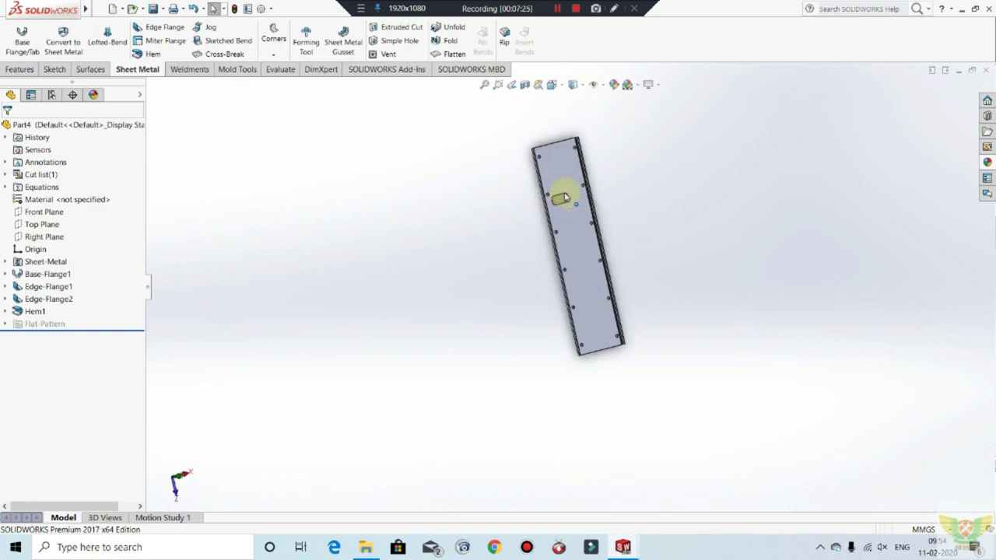
{"action": "middle_click_drag", "start_coordinate": [618, 330], "coordinate": [642, 342]}
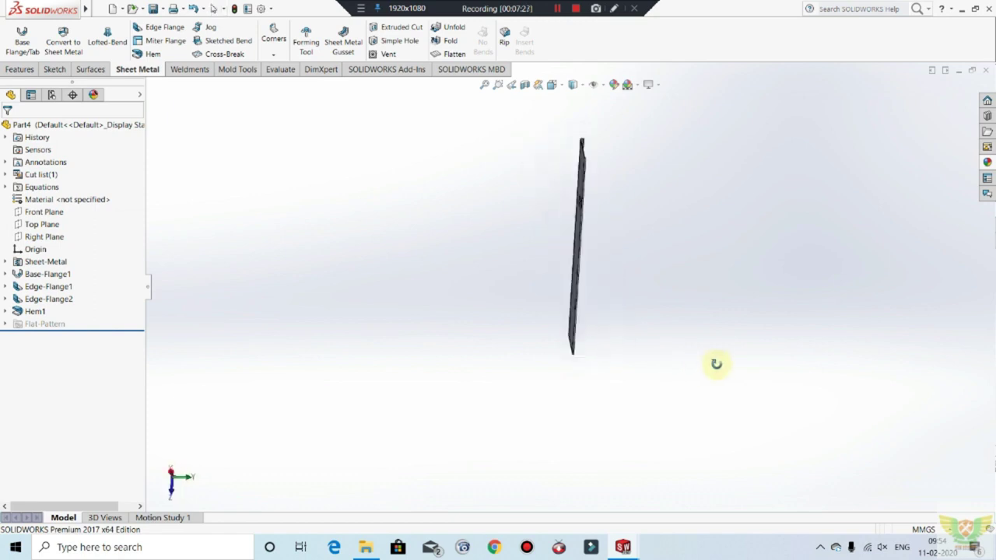
{"action": "scroll", "coordinate": [627, 356], "scroll_direction": "down", "scroll_amount": 5}
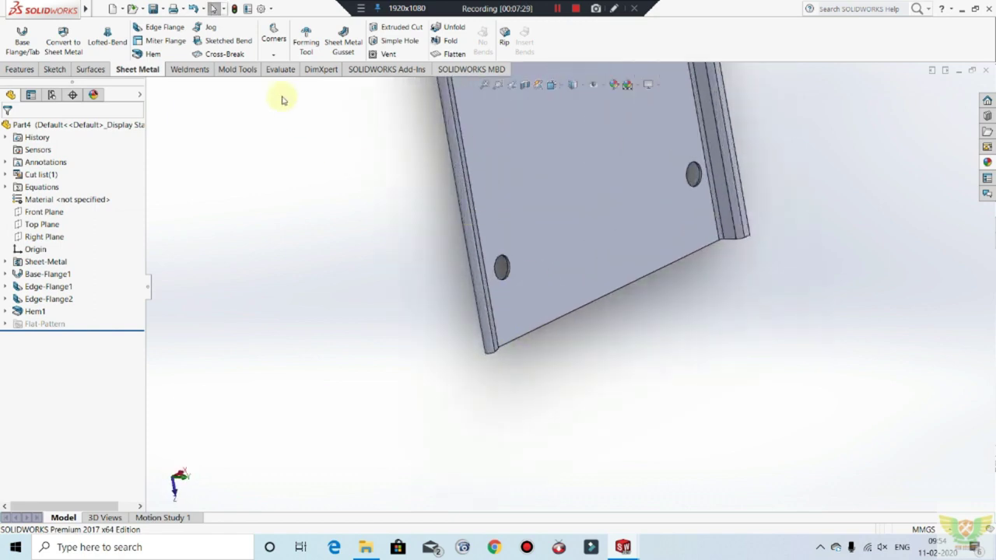
{"action": "middle_click_drag", "start_coordinate": [467, 269], "coordinate": [475, 285]}
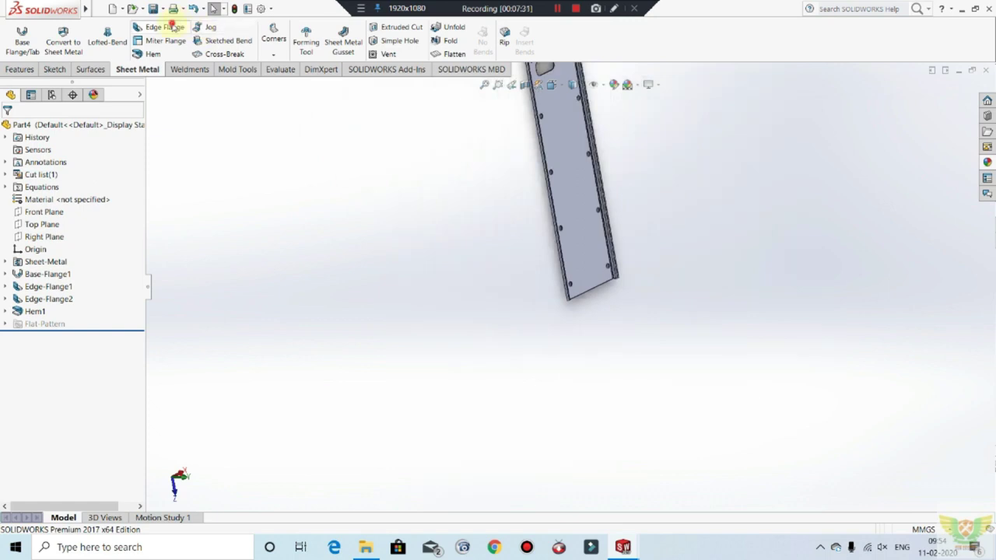
{"action": "scroll", "coordinate": [582, 291], "scroll_direction": "down", "scroll_amount": 2}
{"action": "scroll", "coordinate": [579, 296], "scroll_direction": "down", "scroll_amount": 3}
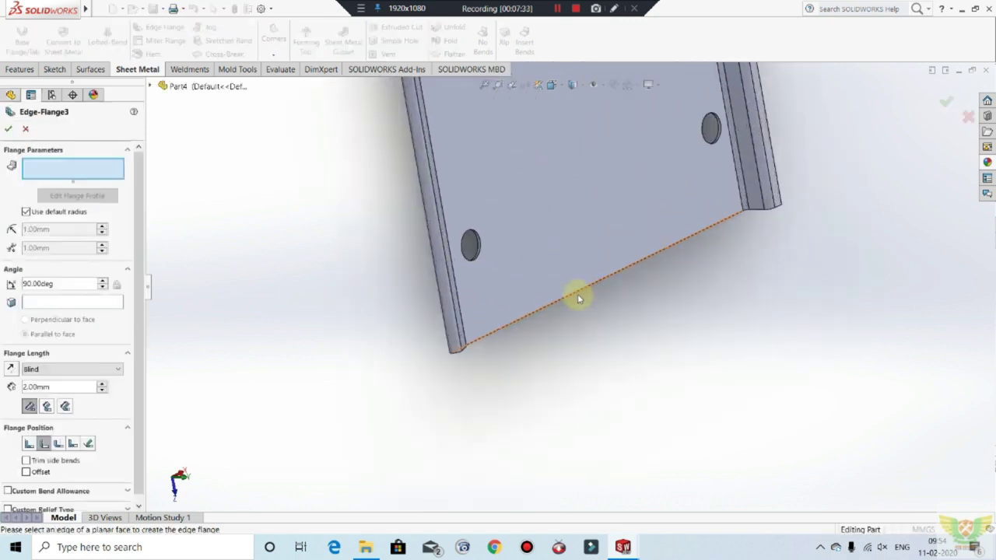
{"action": "left_click", "coordinate": [577, 295]}
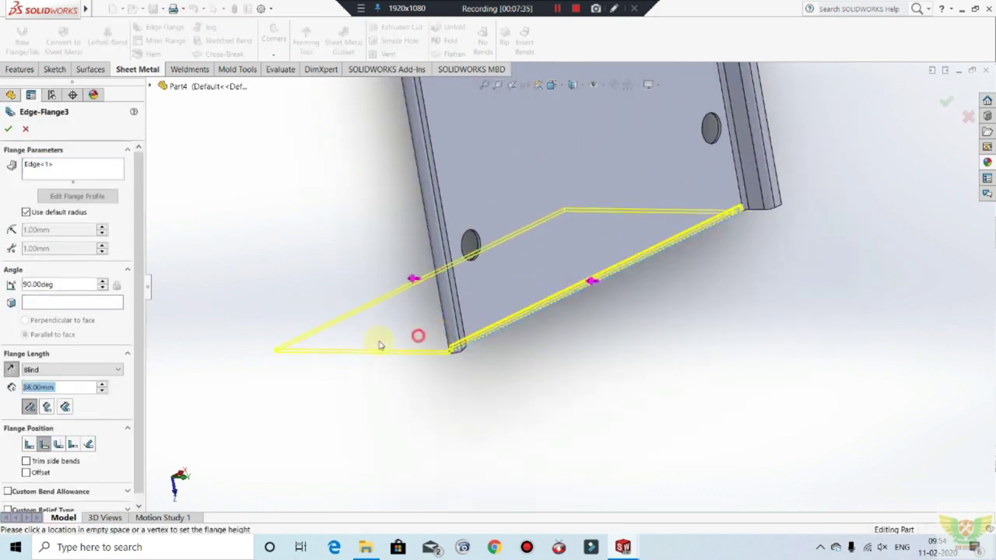
{"action": "left_click", "coordinate": [26, 211]}
{"action": "double_click", "coordinate": [60, 229]}
{"action": "type", "text": "0.7"}
{"action": "key", "text": "Return"}
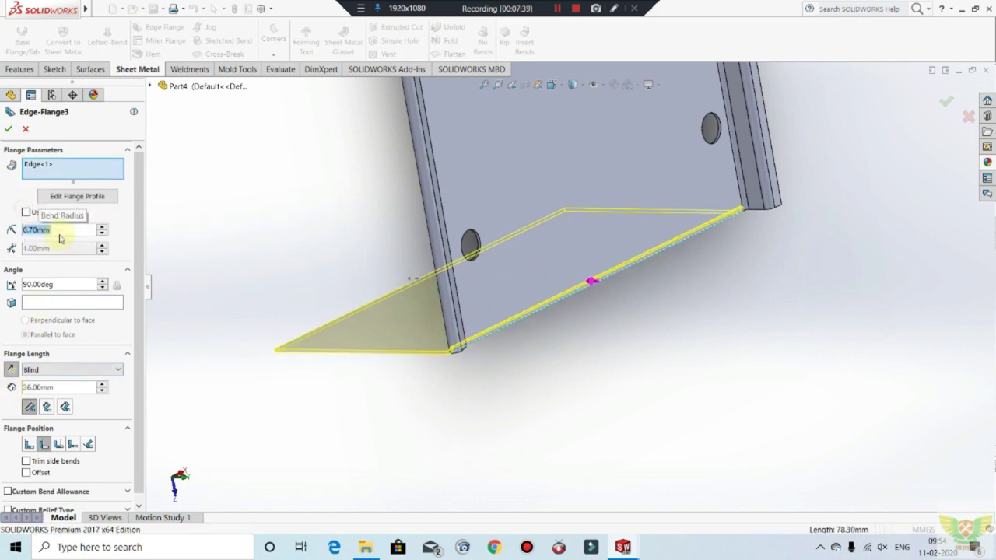
{"action": "double_click", "coordinate": [54, 387]}
{"action": "type", "text": "10"}
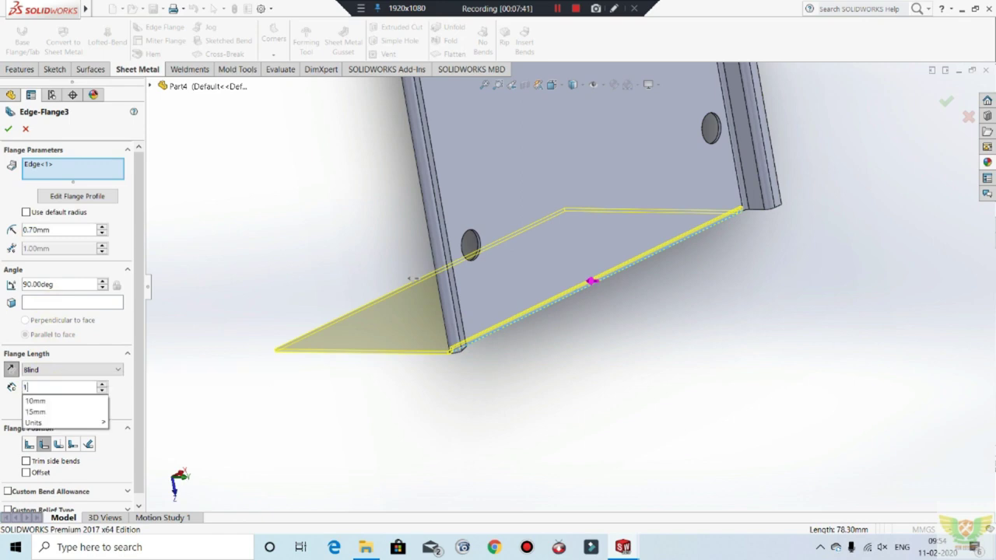
{"action": "key", "text": "Return"}
{"action": "left_click", "coordinate": [8, 129]}
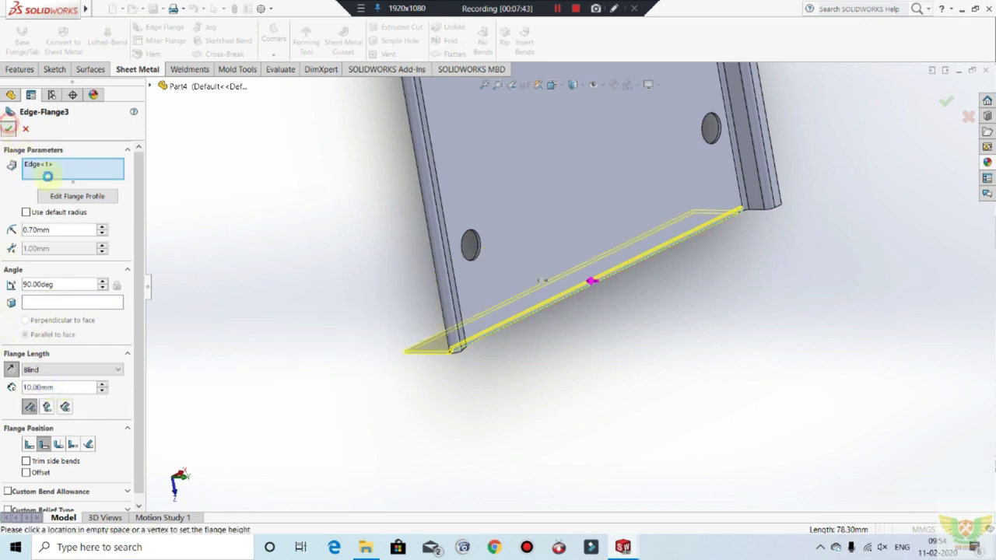
Select the plate's side edge and launch a new Edge Flange.
{"action": "scroll", "coordinate": [529, 296], "scroll_direction": "up", "scroll_amount": 5}
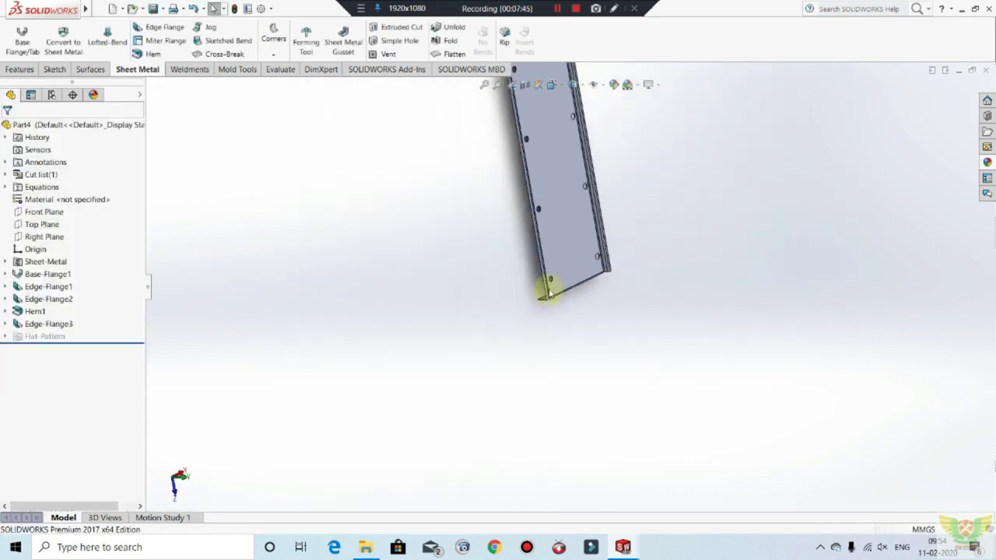
{"action": "scroll", "coordinate": [547, 278], "scroll_direction": "up", "scroll_amount": 2}
{"action": "scroll", "coordinate": [564, 218], "scroll_direction": "up", "scroll_amount": 1}
{"action": "scroll", "coordinate": [557, 158], "scroll_direction": "down", "scroll_amount": 2}
{"action": "scroll", "coordinate": [544, 186], "scroll_direction": "down", "scroll_amount": 2}
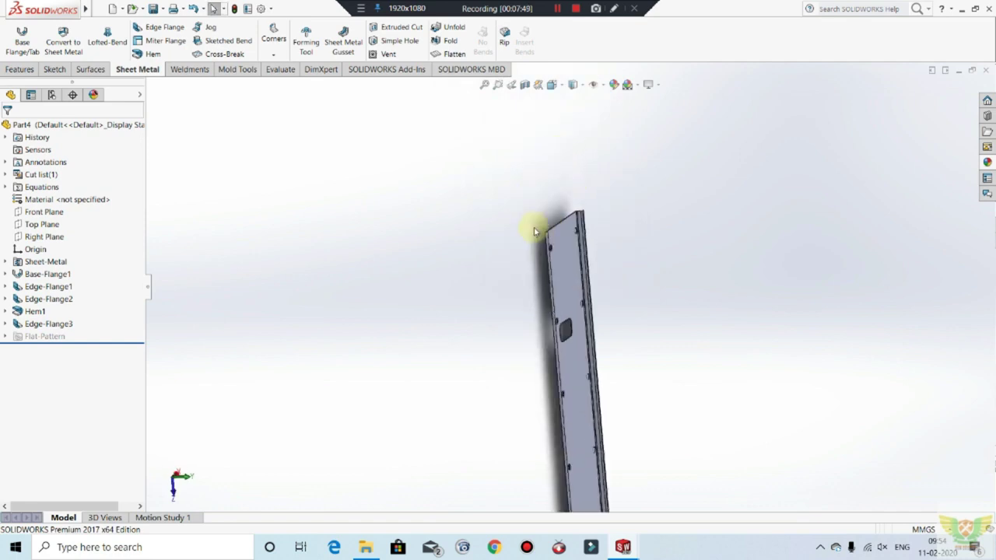
{"action": "scroll", "coordinate": [580, 222], "scroll_direction": "down", "scroll_amount": 2}
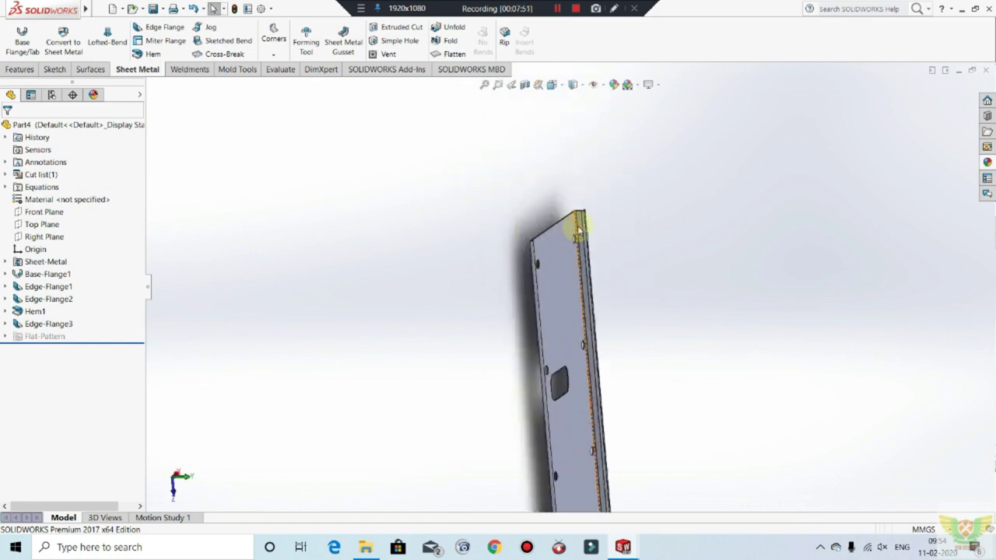
{"action": "left_click", "coordinate": [582, 222]}
{"action": "left_click", "coordinate": [158, 27]}
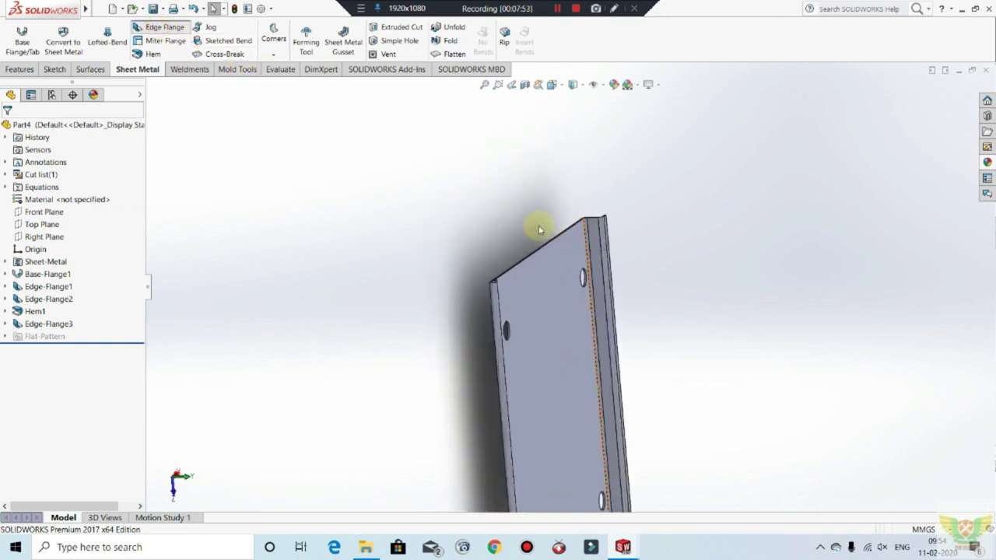
Pick the top edge for a 22 mm flange, then cancel it without adding it.
{"action": "left_click", "coordinate": [558, 238]}
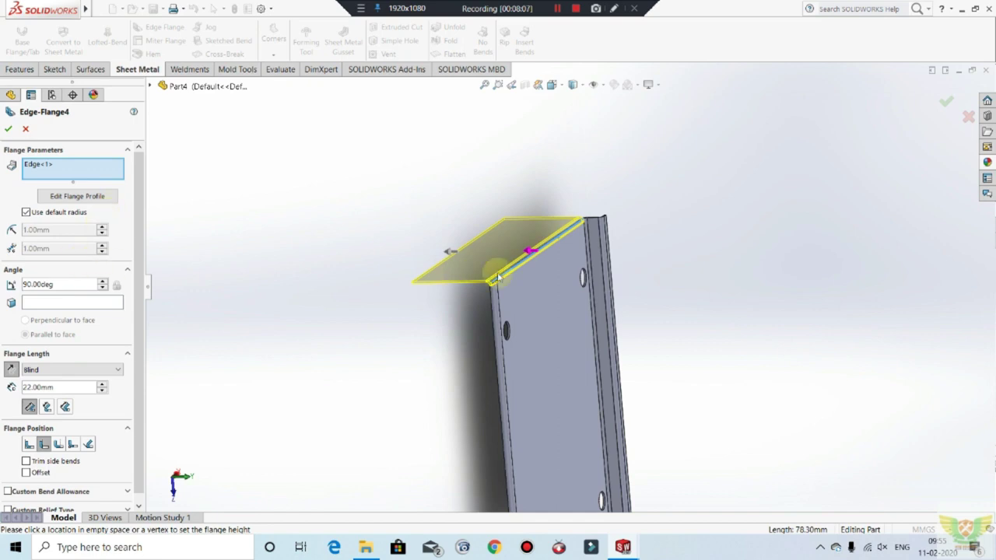
{"action": "scroll", "coordinate": [545, 306], "scroll_direction": "down", "scroll_amount": 1}
{"action": "scroll", "coordinate": [503, 298], "scroll_direction": "down", "scroll_amount": 2}
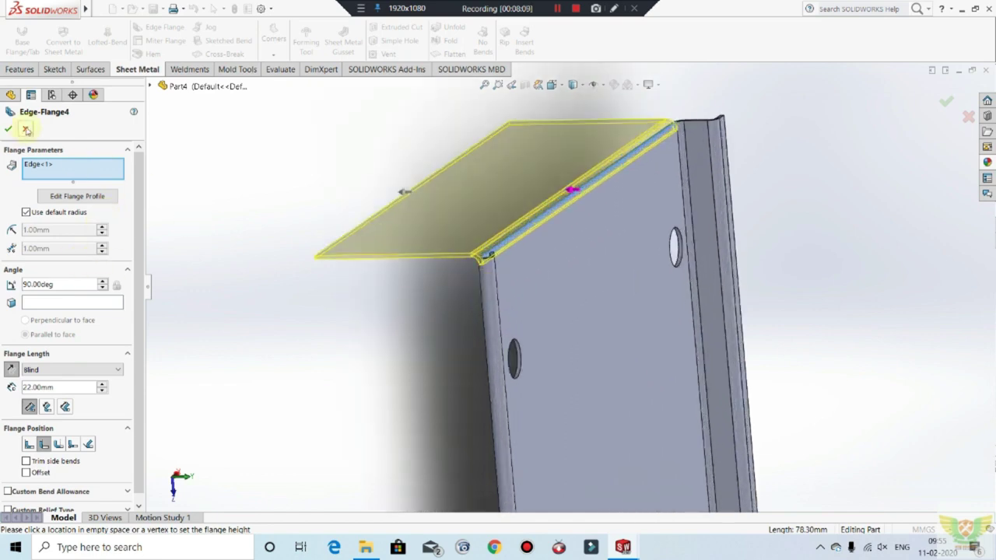
{"action": "left_click", "coordinate": [25, 130]}
{"action": "scroll", "coordinate": [374, 201], "scroll_direction": "up", "scroll_amount": 1}
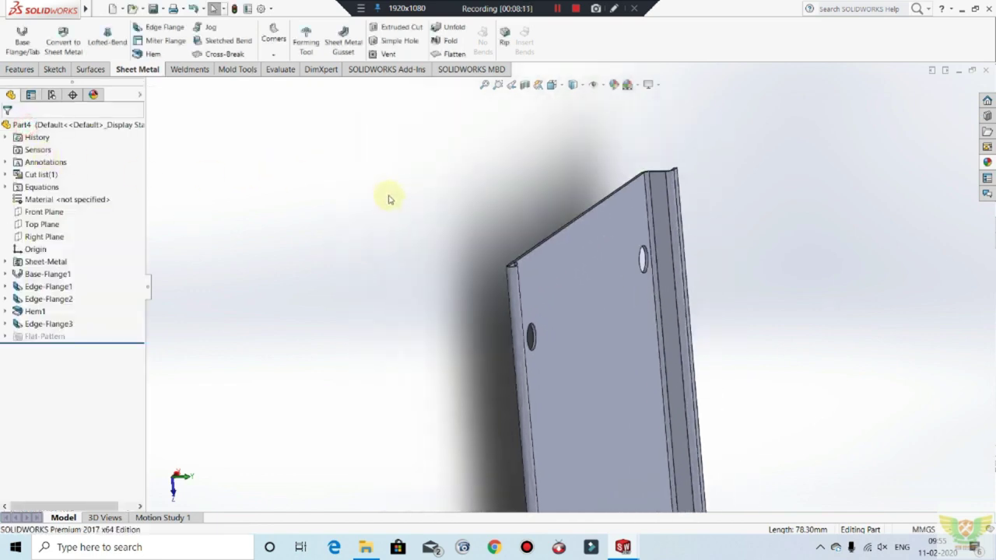
Save the part as 'right side inside panel' with rebuild, then orbit to inspect it.
{"action": "key", "text": "ctrl+s"}
{"action": "type", "text": "right side inside panel"}
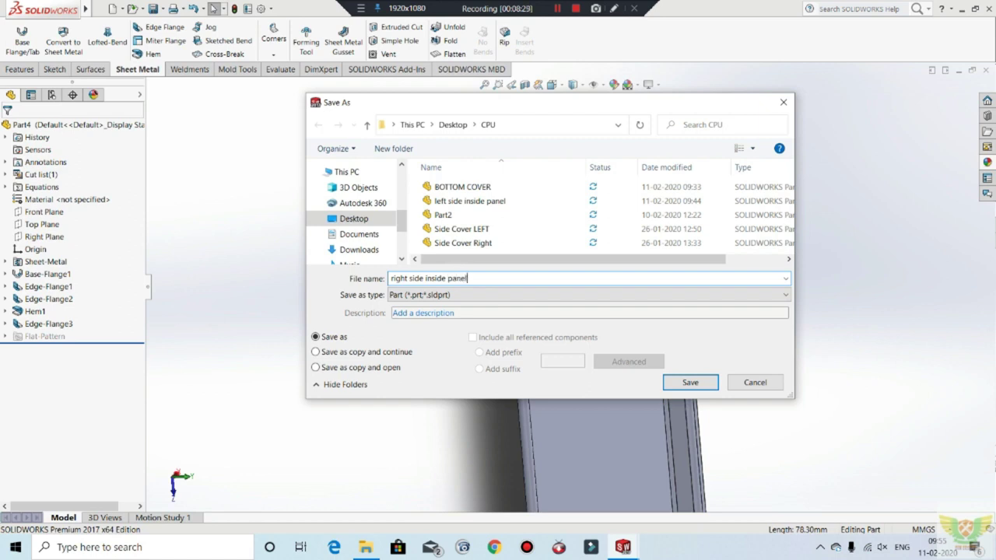
{"action": "left_click", "coordinate": [690, 382]}
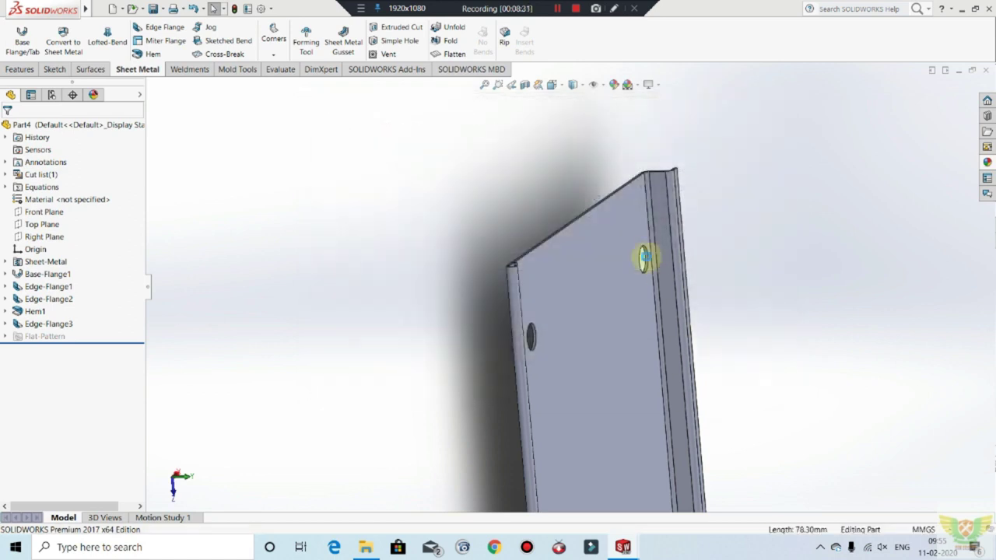
{"action": "left_click", "coordinate": [490, 221]}
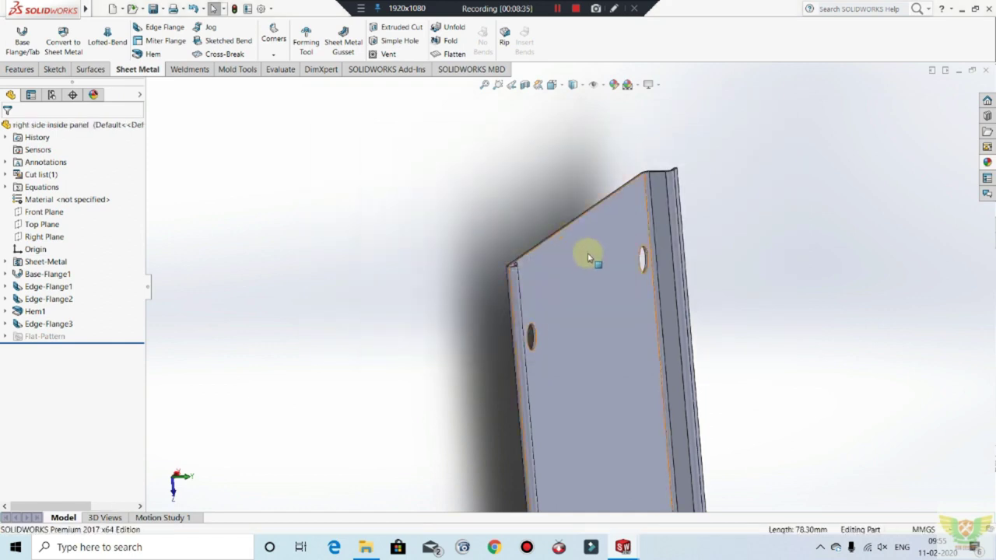
{"action": "scroll", "coordinate": [589, 258], "scroll_direction": "up", "scroll_amount": 5}
{"action": "mouse_move", "coordinate": [596, 312]}
{"action": "middle_mouse_down"}
{"action": "mouse_move", "coordinate": [559, 403]}
{"action": "mouse_move", "coordinate": [607, 374]}
{"action": "mouse_move", "coordinate": [602, 351]}
{"action": "mouse_move", "coordinate": [671, 338]}
{"action": "mouse_move", "coordinate": [667, 382]}
{"action": "mouse_move", "coordinate": [636, 378]}
{"action": "mouse_move", "coordinate": [550, 321]}
{"action": "mouse_move", "coordinate": [575, 229]}
{"action": "mouse_move", "coordinate": [571, 285]}
{"action": "mouse_move", "coordinate": [555, 265]}
{"action": "middle_mouse_up"}
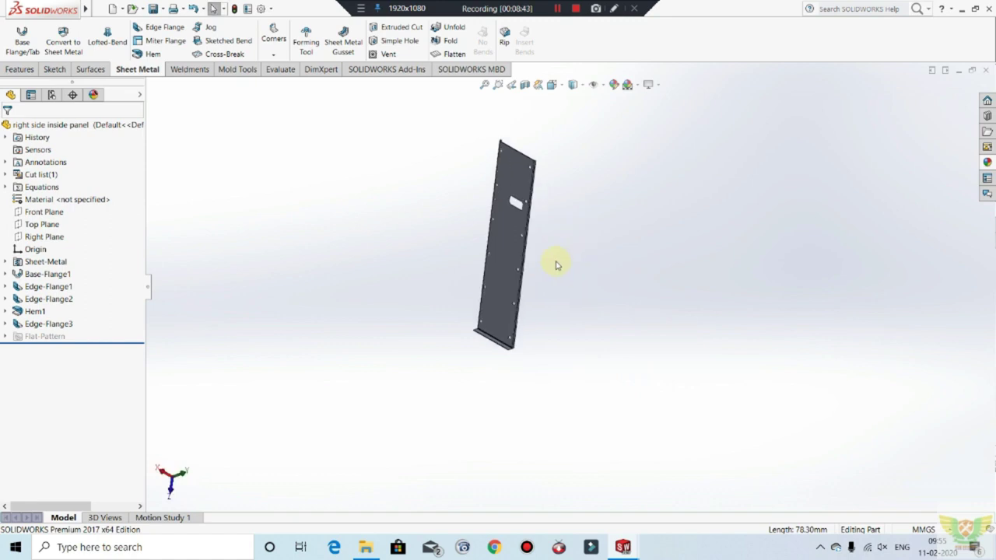
{"action": "mouse_move", "coordinate": [542, 196]}
{"action": "middle_mouse_down"}
{"action": "mouse_move", "coordinate": [502, 204]}
{"action": "mouse_move", "coordinate": [519, 225]}
{"action": "mouse_move", "coordinate": [591, 226]}
{"action": "mouse_move", "coordinate": [573, 254]}
{"action": "mouse_move", "coordinate": [585, 160]}
{"action": "middle_mouse_up"}
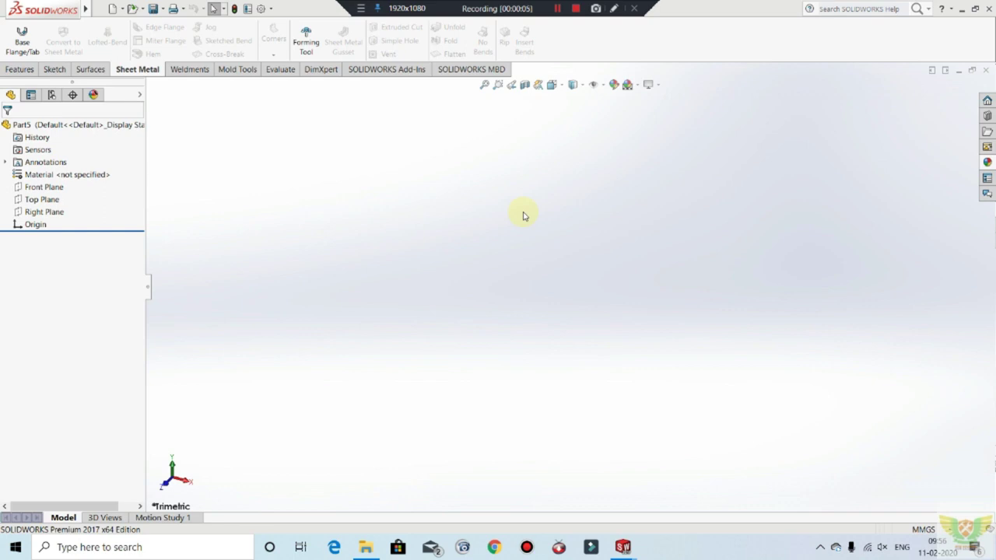
Sketch a center rectangle from the origin on the Top Plane.
{"action": "left_click", "coordinate": [54, 70]}
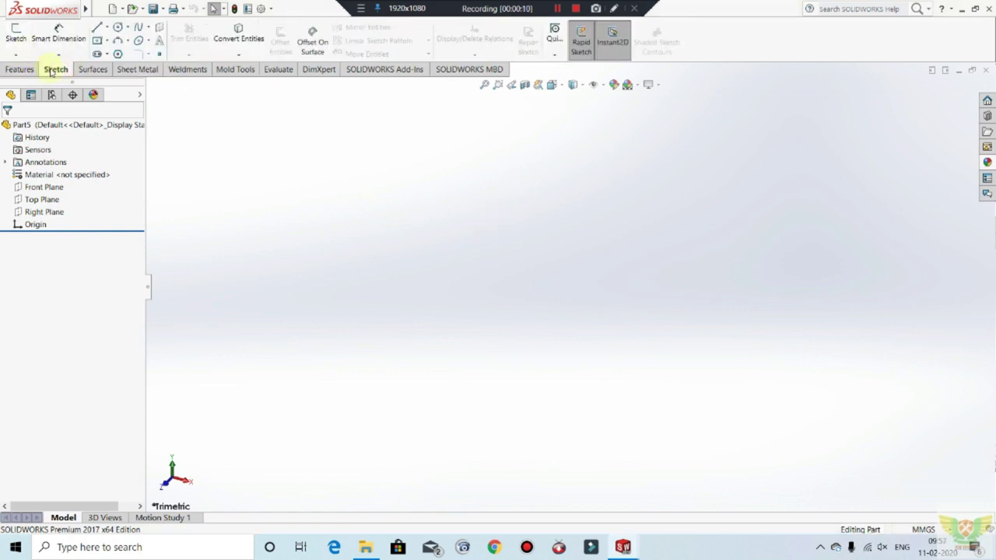
{"action": "left_click", "coordinate": [16, 32]}
{"action": "left_click", "coordinate": [380, 270]}
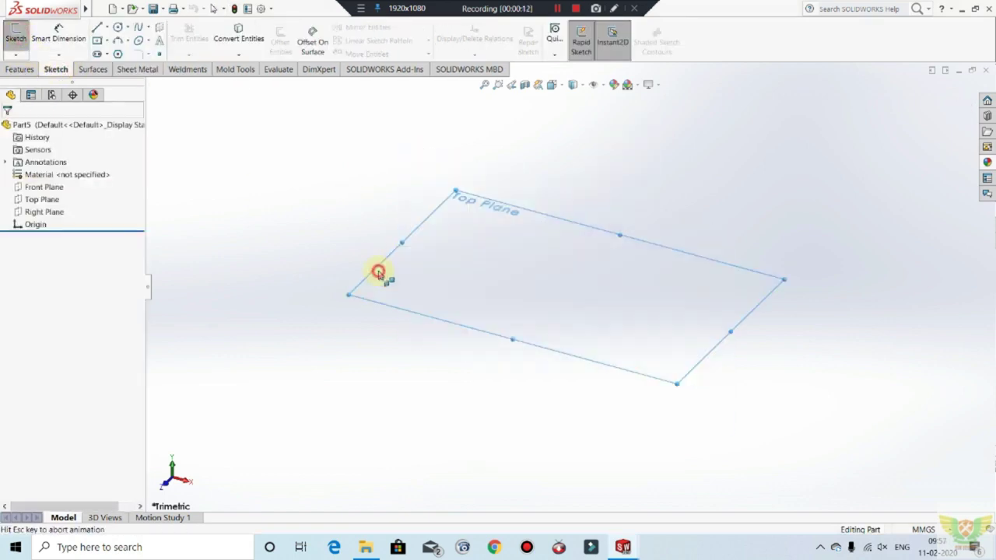
{"action": "left_click", "coordinate": [96, 40]}
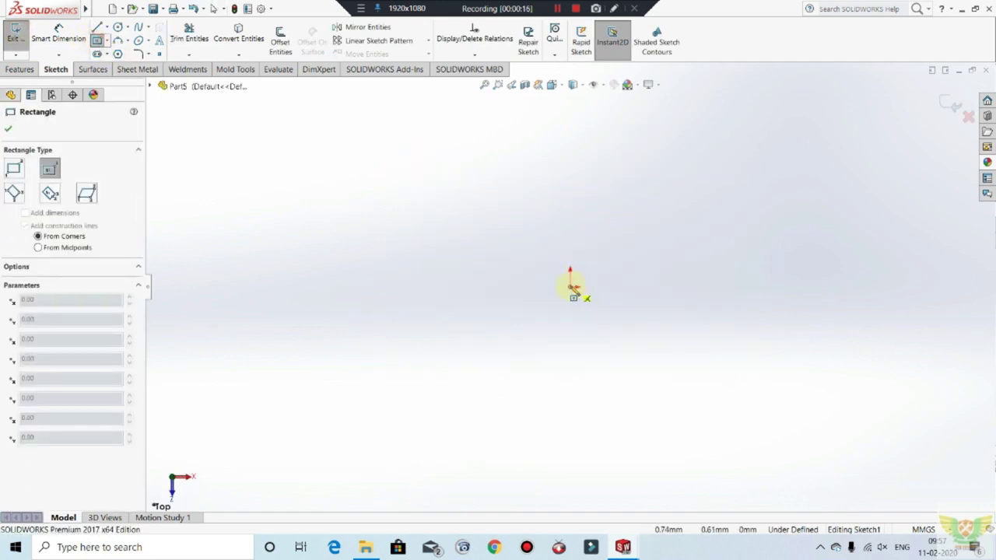
{"action": "left_click", "coordinate": [570, 286]}
{"action": "left_click", "coordinate": [663, 155]}
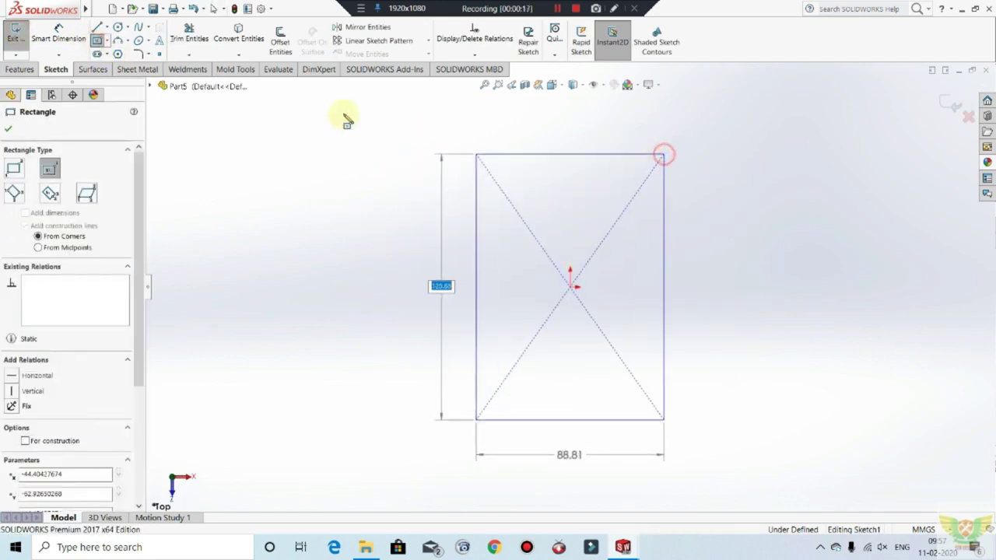
Dimension the rectangle's top edge to 165 mm width.
{"action": "left_click", "coordinate": [59, 35]}
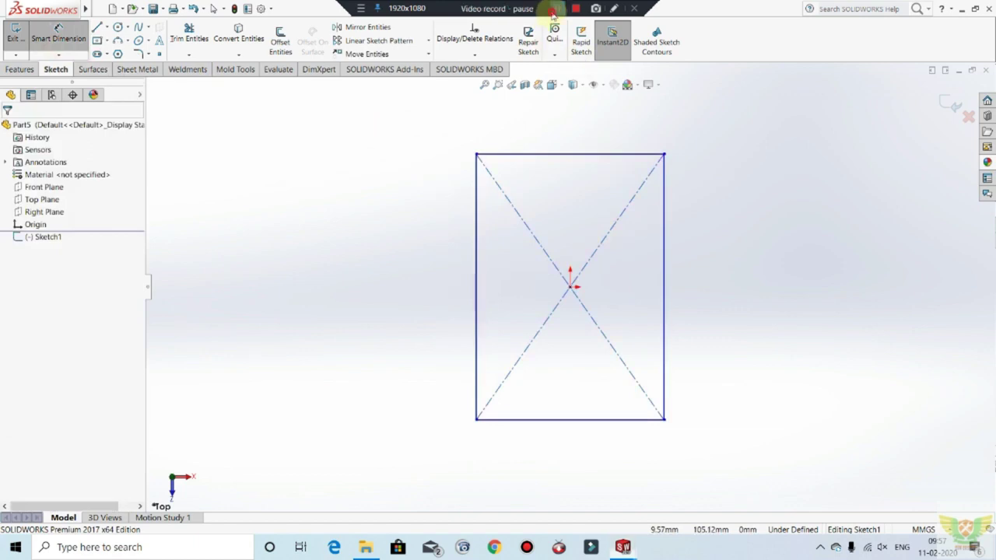
{"action": "left_click", "coordinate": [557, 154]}
{"action": "left_click", "coordinate": [549, 129]}
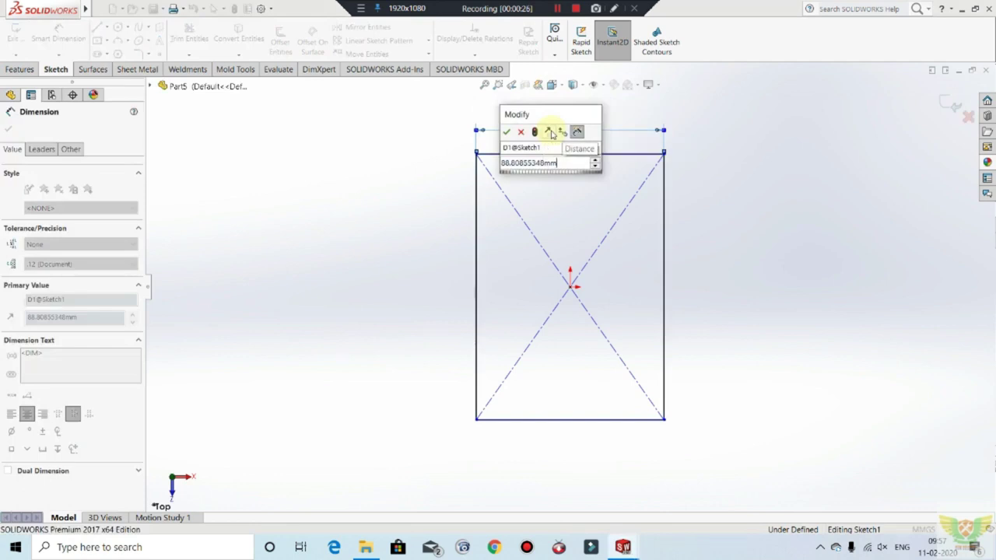
{"action": "double_click", "coordinate": [560, 163]}
{"action": "left_click", "coordinate": [561, 163]}
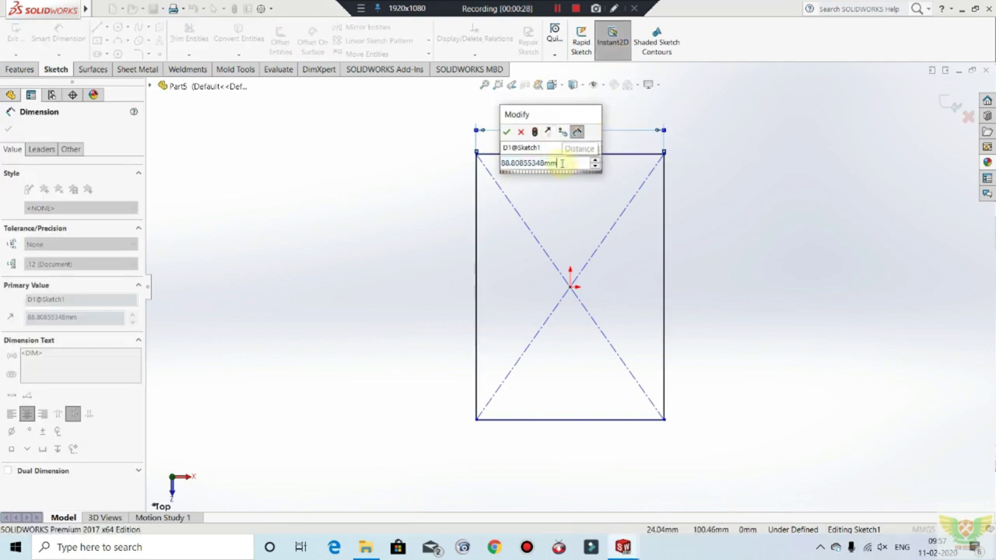
{"action": "double_click", "coordinate": [562, 162]}
{"action": "key", "text": "BackSpace"}
{"action": "type", "text": "165"}
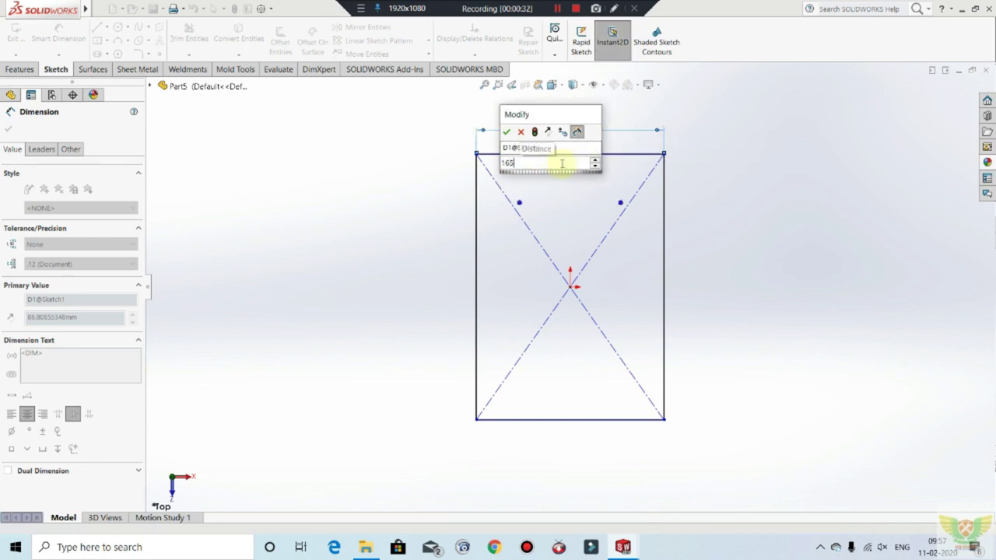
{"action": "key", "text": "Return"}
Dimension the left edge to 334.5 mm height and fit the sketch in view.
{"action": "left_click", "coordinate": [477, 255]}
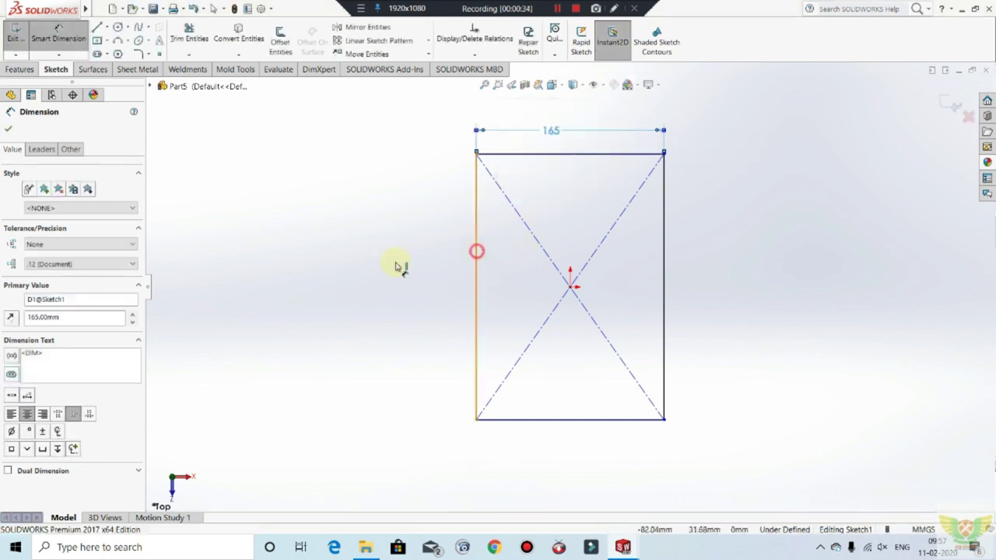
{"action": "left_click", "coordinate": [384, 265]}
{"action": "type", "text": "334"}
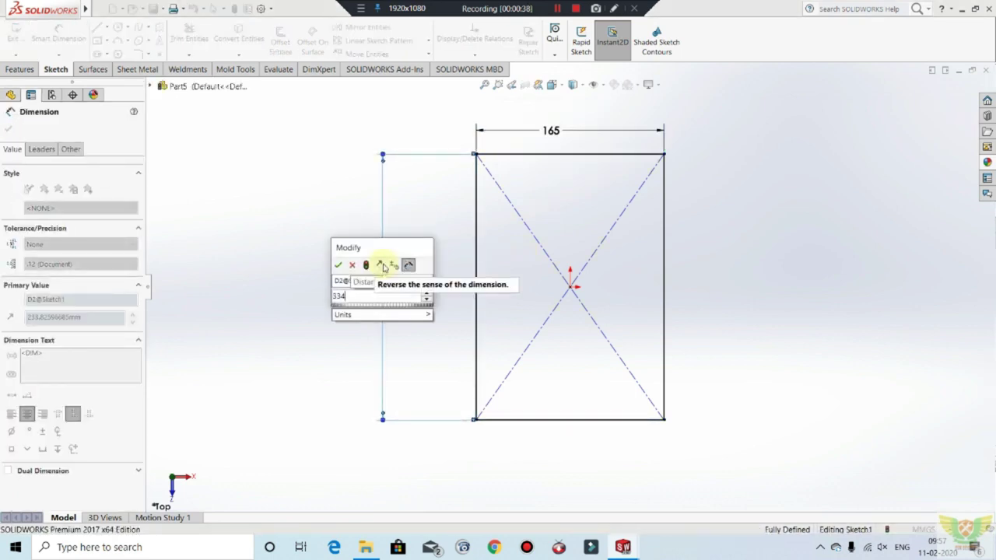
{"action": "type", "text": ".5"}
{"action": "key", "text": "Return"}
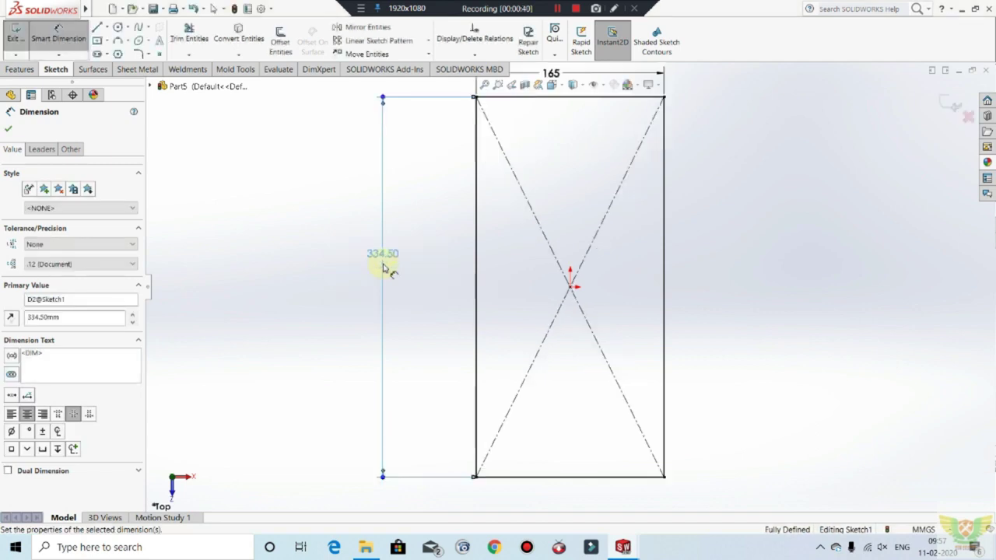
{"action": "key", "text": "Escape"}
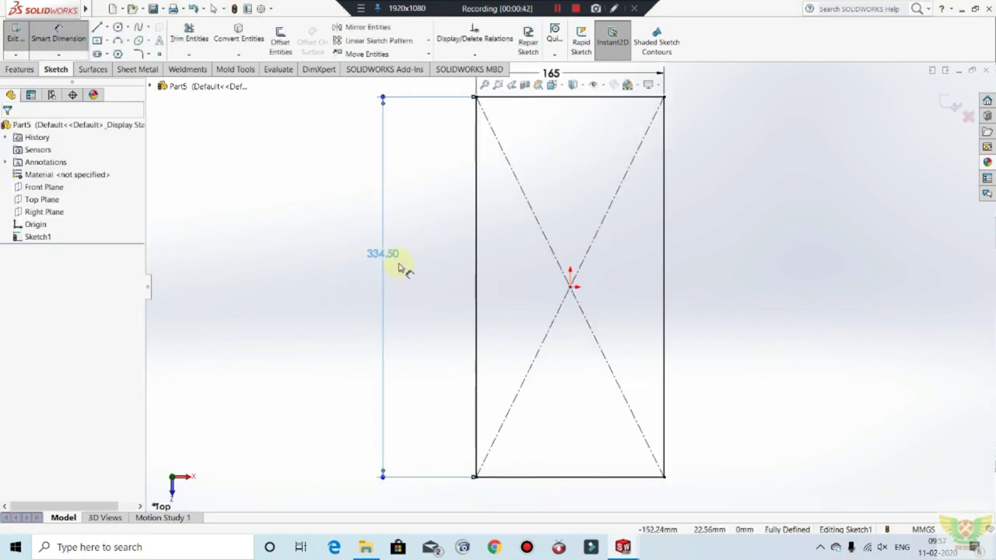
{"action": "key", "text": "f"}
{"action": "scroll", "coordinate": [660, 230], "scroll_direction": "down", "scroll_amount": 2}
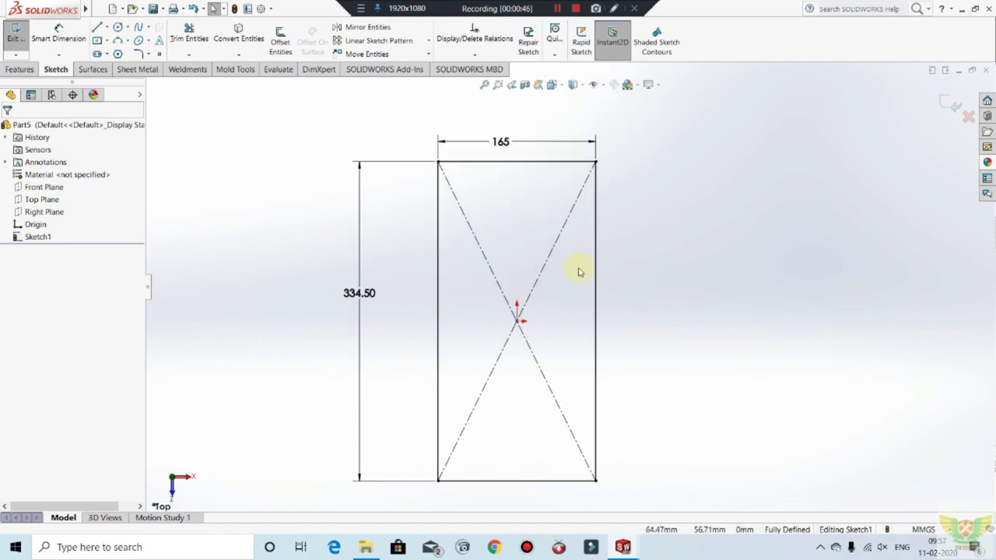
{"action": "scroll", "coordinate": [578, 272], "scroll_direction": "up", "scroll_amount": 1}
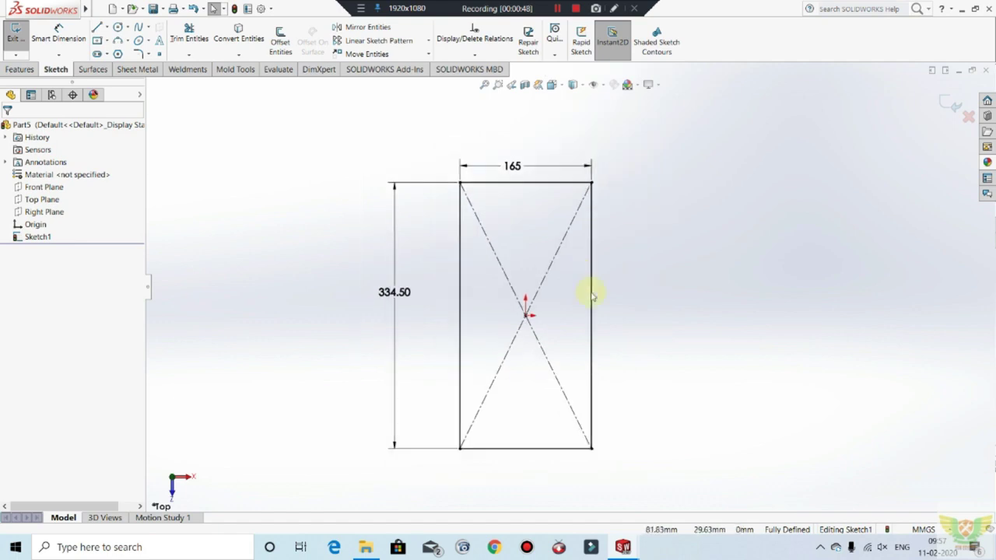
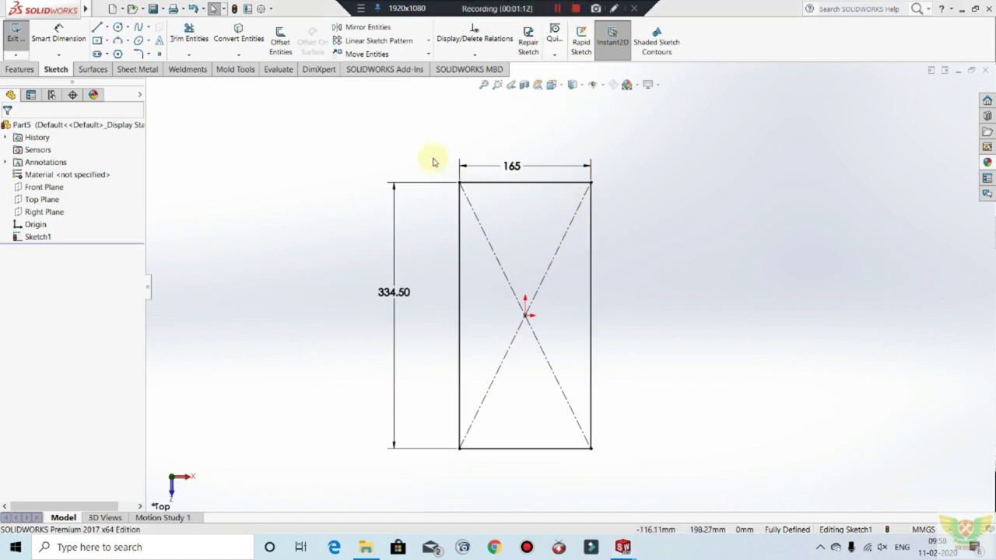
Build a 0.50 mm thick base flange plate from the 165 × 334.50 rectangle sketch.
{"action": "left_click", "coordinate": [15, 33]}
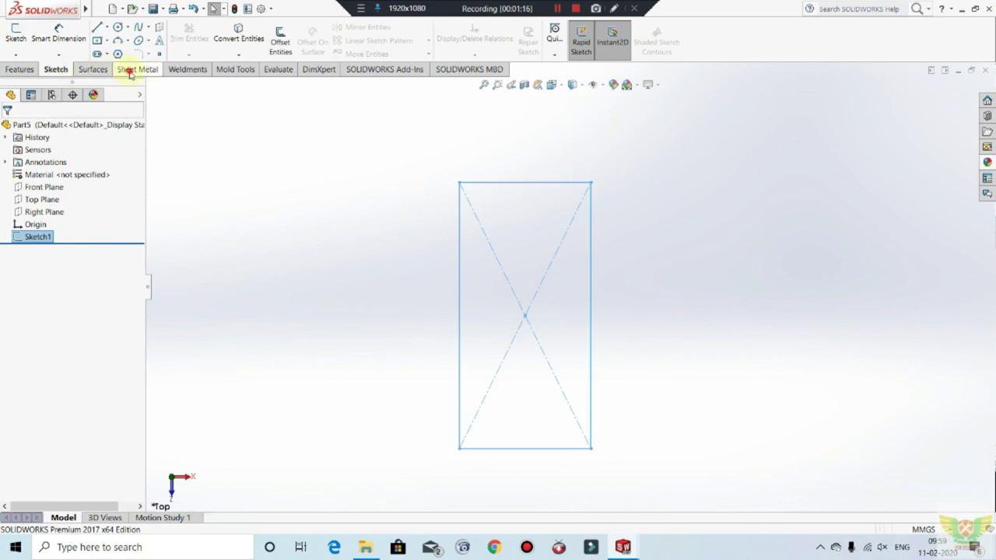
{"action": "left_click", "coordinate": [129, 70]}
{"action": "left_click", "coordinate": [27, 51]}
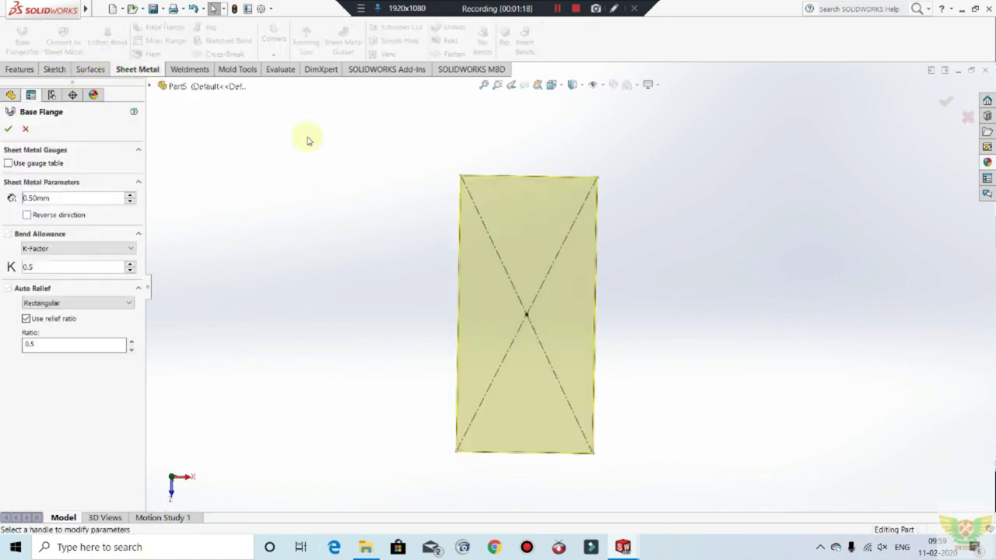
{"action": "left_click", "coordinate": [8, 129]}
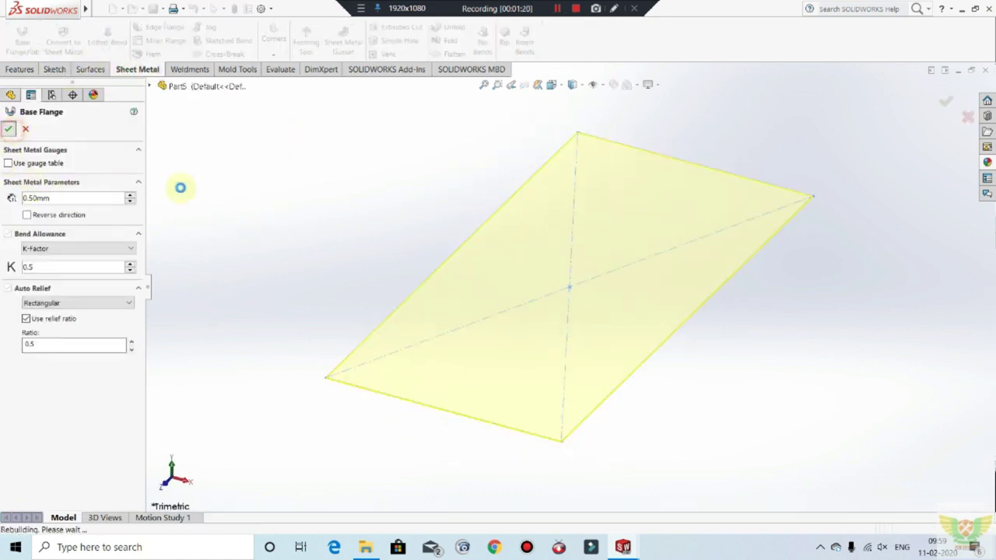
Orbit the new plate upright, then restore the window down to reveal the files.
{"action": "middle_click_drag", "start_coordinate": [481, 216], "coordinate": [591, 302]}
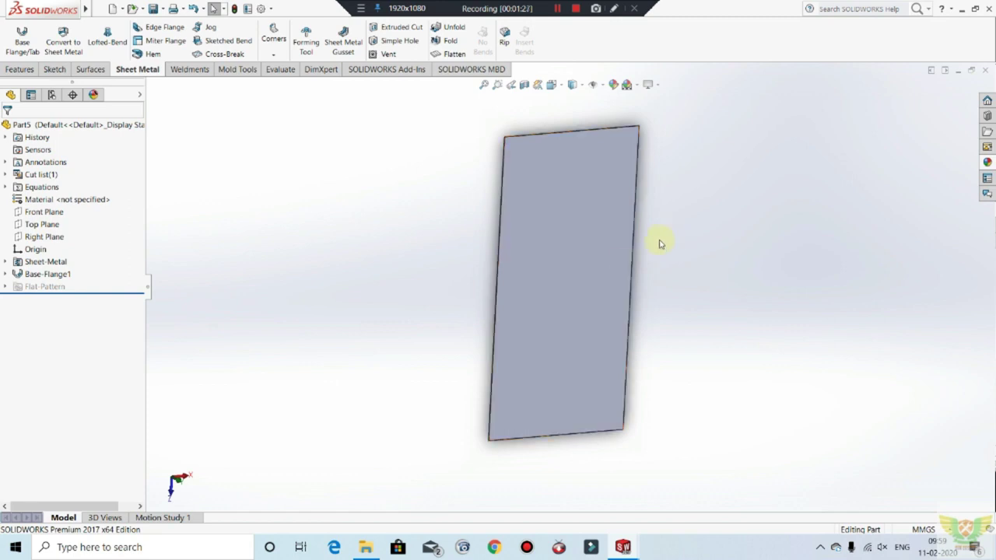
{"action": "middle_click_drag", "start_coordinate": [673, 238], "coordinate": [596, 267]}
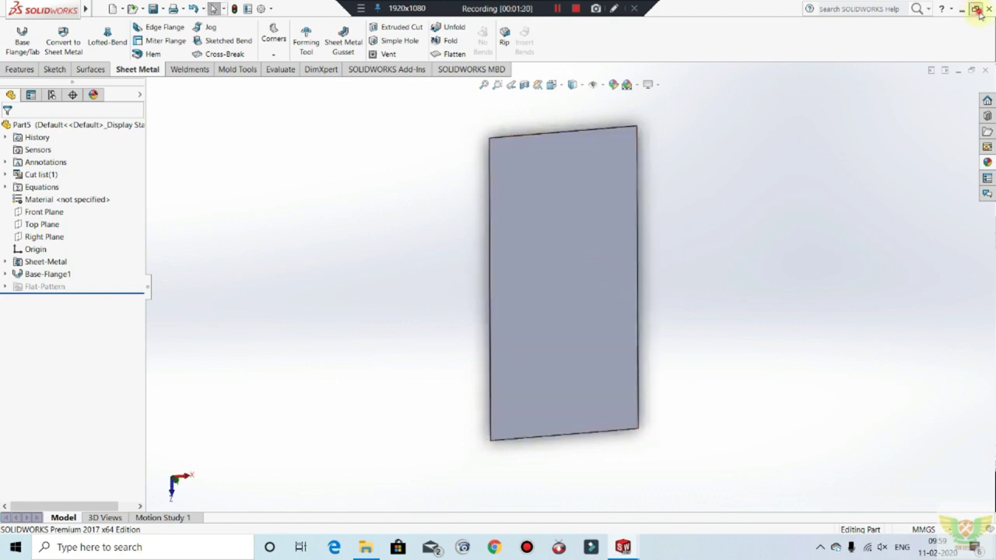
{"action": "left_click", "coordinate": [976, 9]}
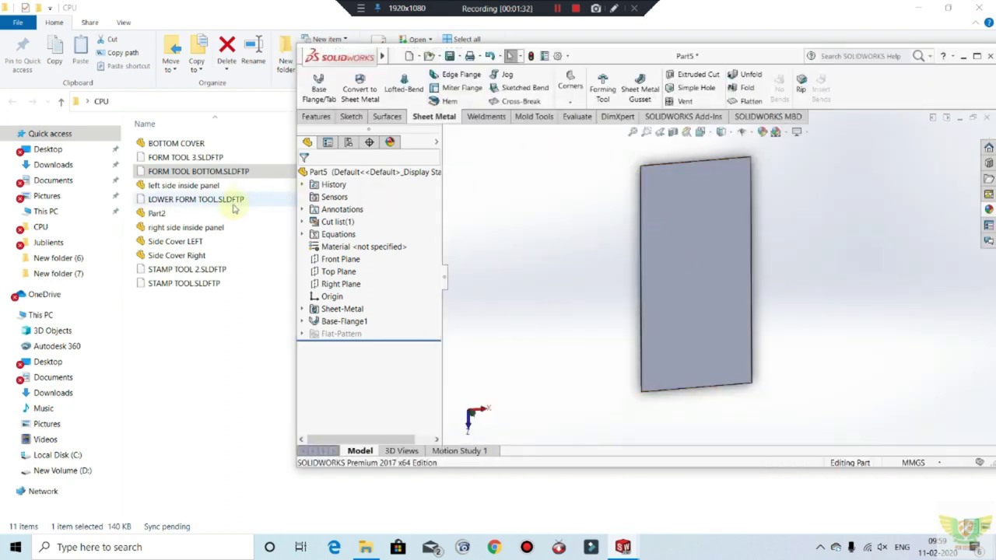
Drag STAMP TOOL 2.SLDFTP from File Explorer onto the plate face in Part5.
{"action": "left_click", "coordinate": [186, 269]}
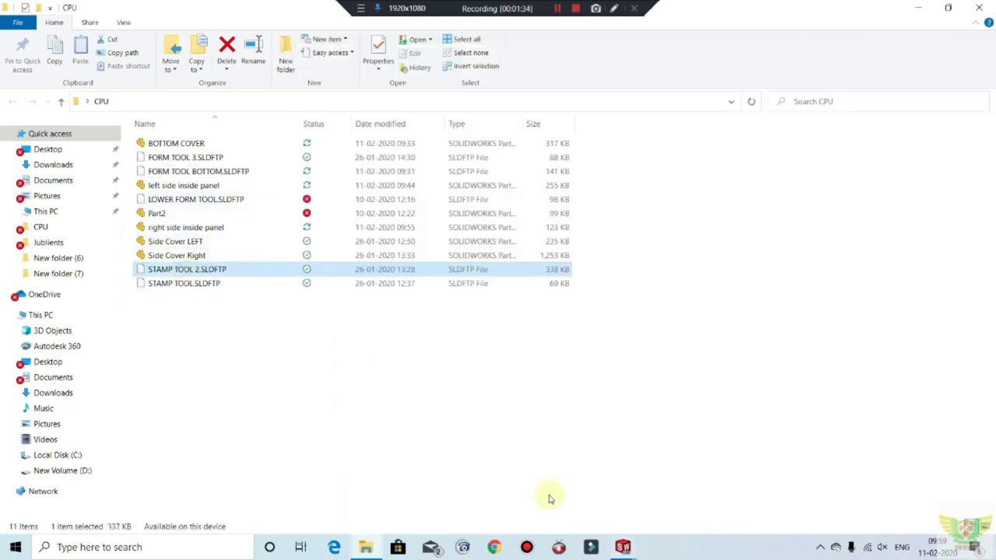
{"action": "left_click", "coordinate": [623, 548]}
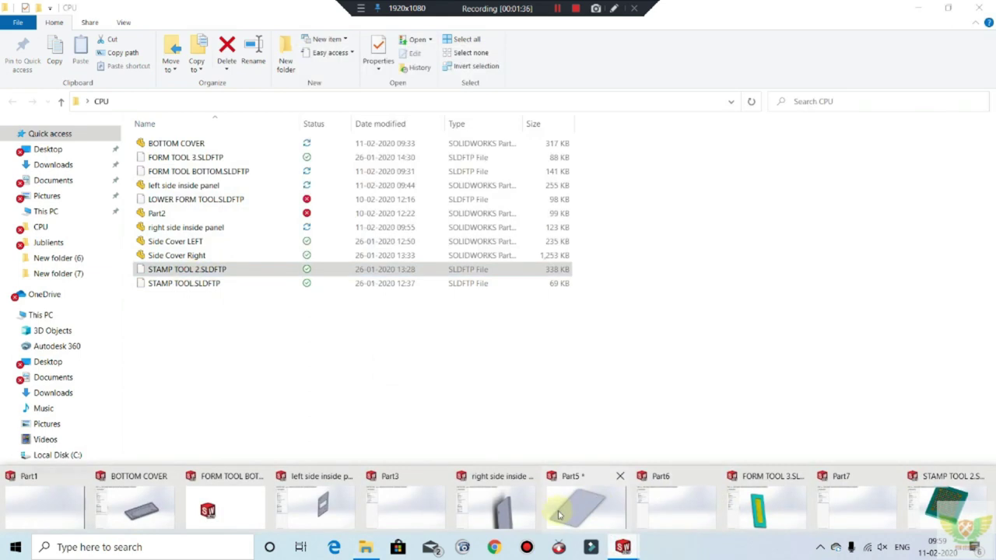
{"action": "left_click", "coordinate": [559, 515]}
{"action": "mouse_move", "coordinate": [210, 269]}
{"action": "left_mouse_down"}
{"action": "mouse_move", "coordinate": [687, 249]}
{"action": "mouse_move", "coordinate": [729, 257]}
{"action": "mouse_move", "coordinate": [703, 388]}
{"action": "left_mouse_up"}
{"action": "left_click_drag", "start_coordinate": [738, 313], "coordinate": [732, 274]}
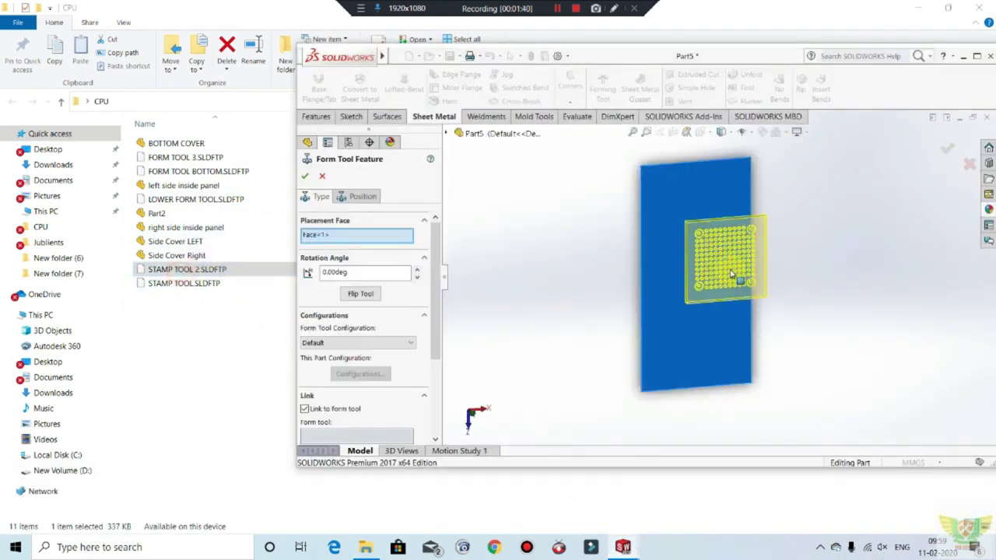
Maximize the window, view the plate from Top and switch to the Position tab.
{"action": "left_click", "coordinate": [976, 59]}
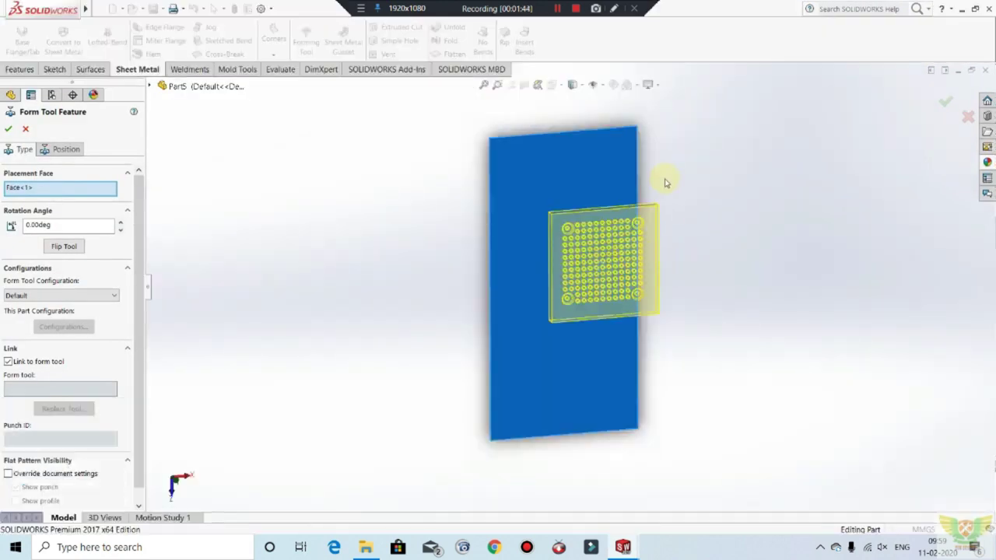
{"action": "key", "text": "space"}
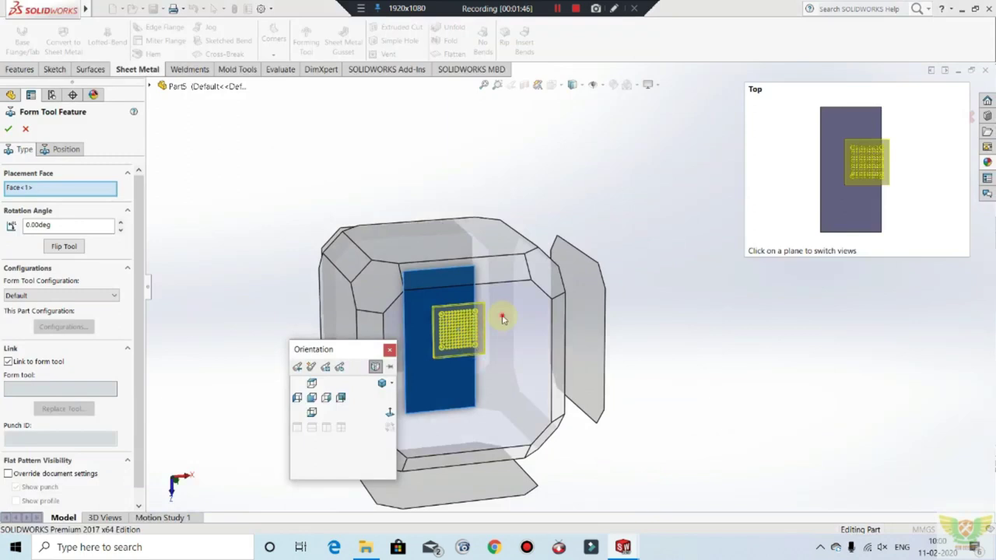
{"action": "left_click", "coordinate": [502, 318]}
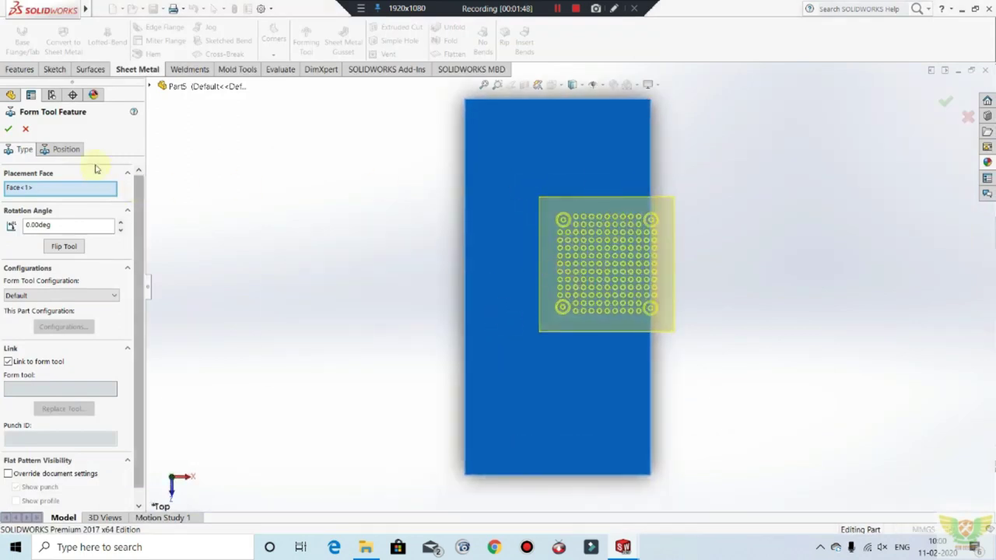
{"action": "left_click", "coordinate": [45, 149]}
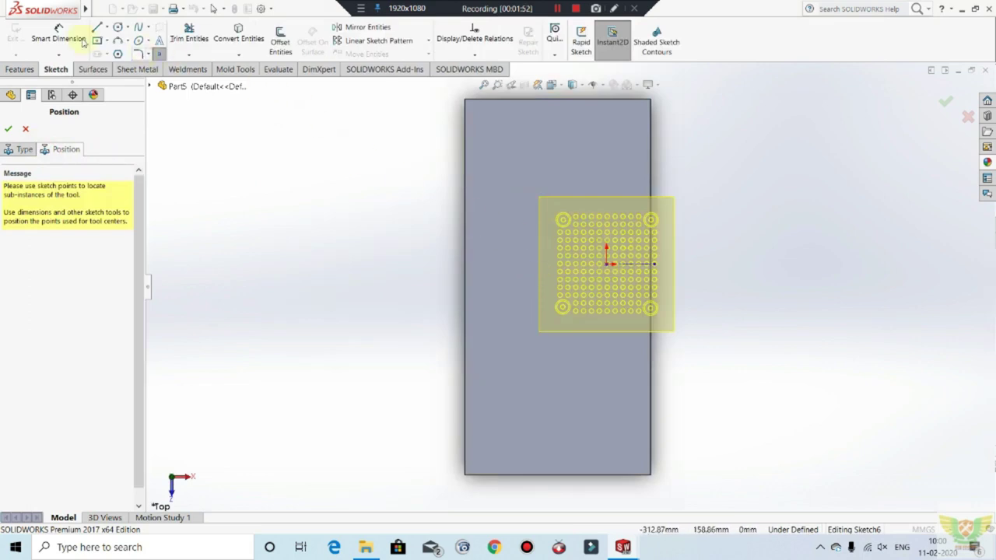
Dimension the stamp tool's centre 60 mm from the plate's right edge.
{"action": "left_click", "coordinate": [58, 33]}
{"action": "left_click", "coordinate": [607, 265]}
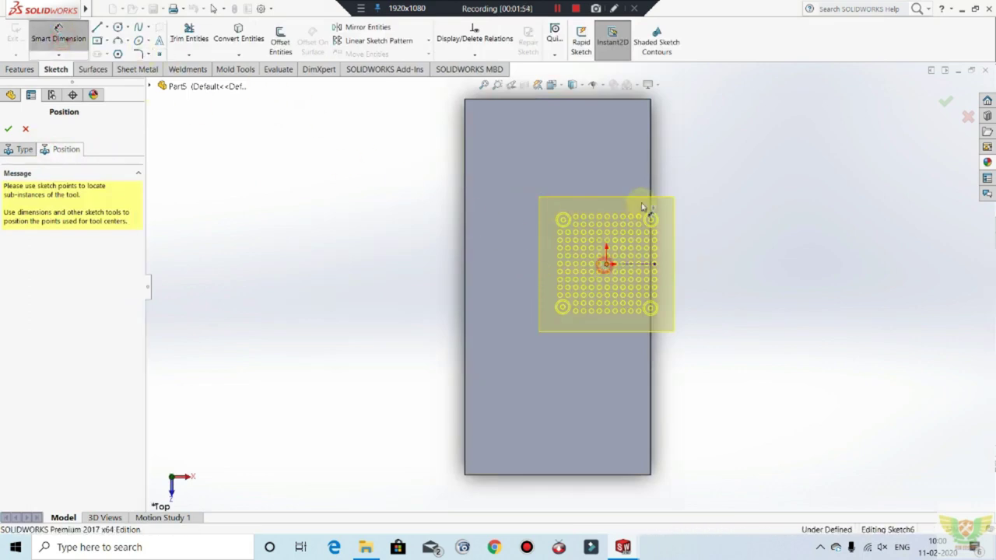
{"action": "left_click", "coordinate": [651, 156]}
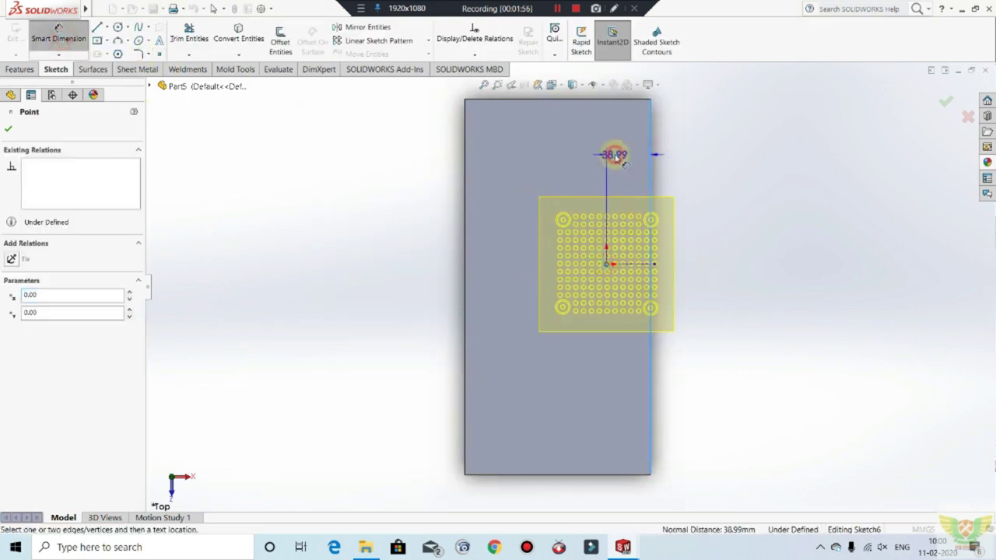
{"action": "left_click", "coordinate": [614, 156]}
{"action": "type", "text": "50"}
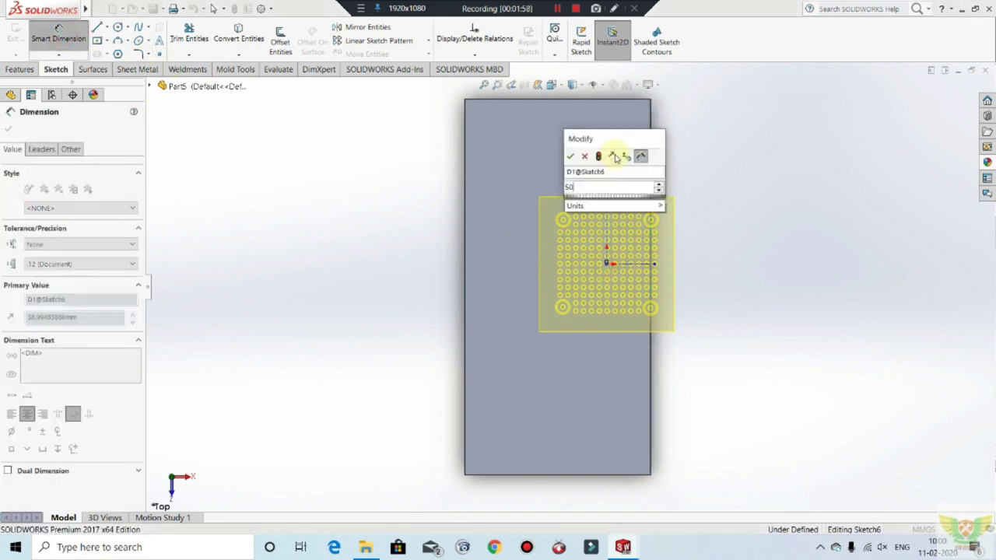
{"action": "key", "text": "Return"}
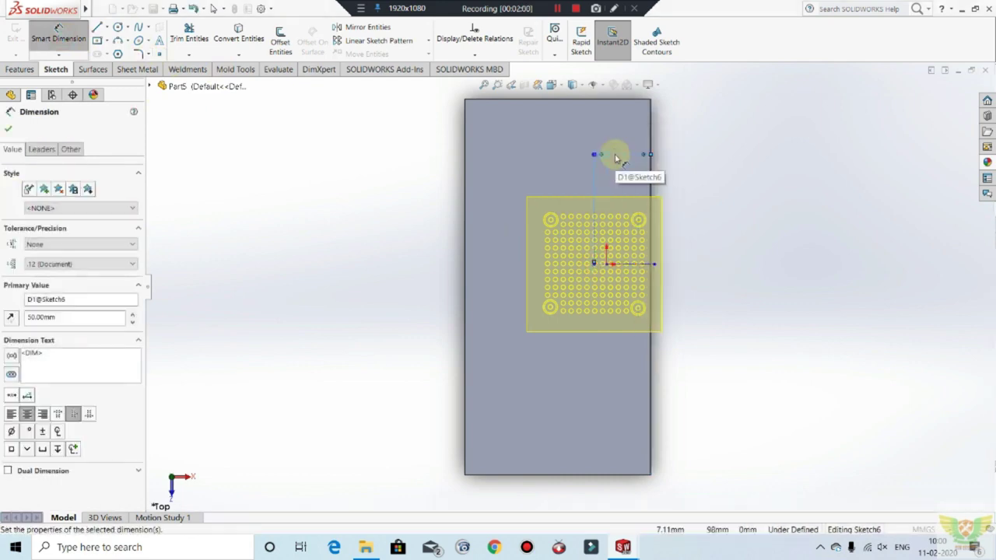
{"action": "left_click", "coordinate": [608, 154]}
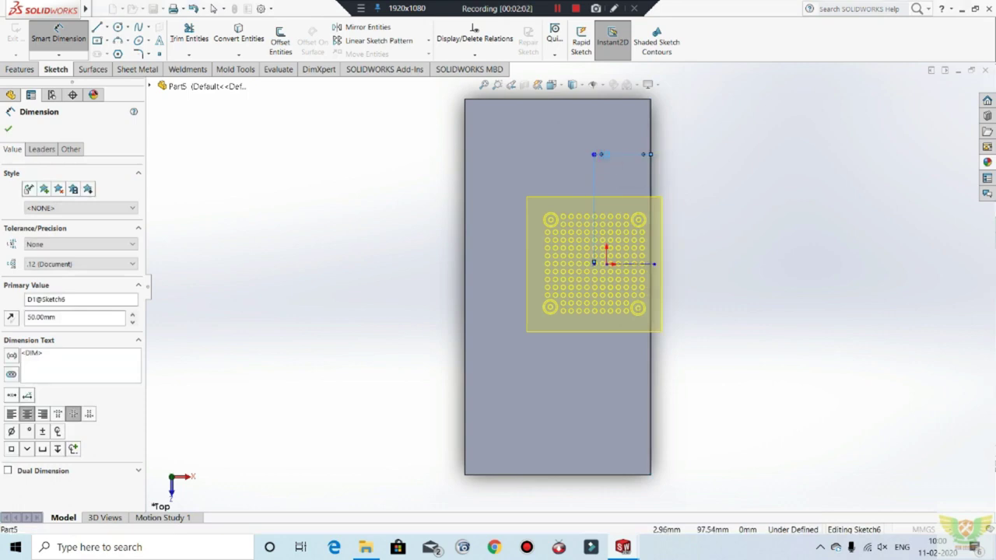
{"action": "double_click", "coordinate": [607, 154]}
{"action": "type", "text": "60"}
{"action": "key", "text": "Return"}
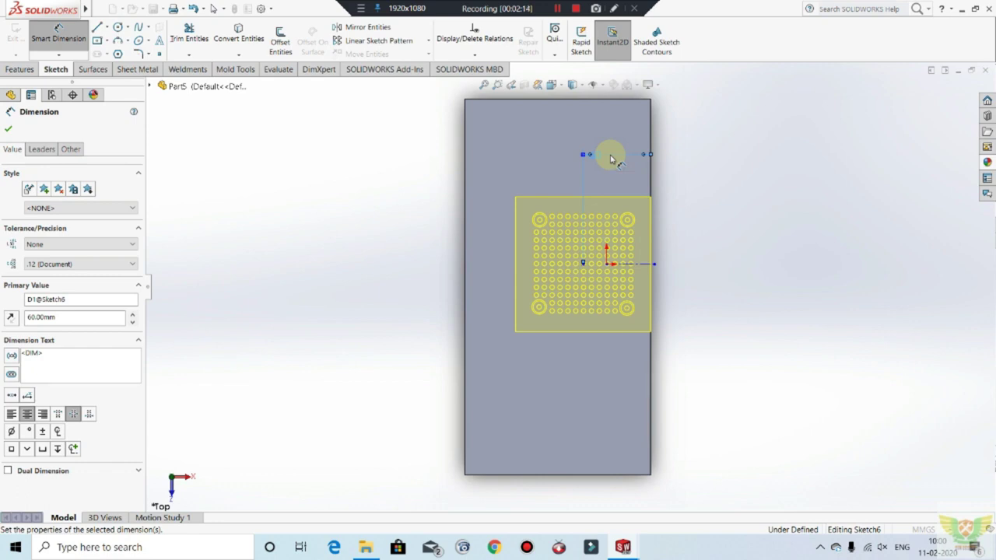
Dimension the centre 160 mm from the top edge and finish the stamped hole grid.
{"action": "left_click", "coordinate": [574, 104]}
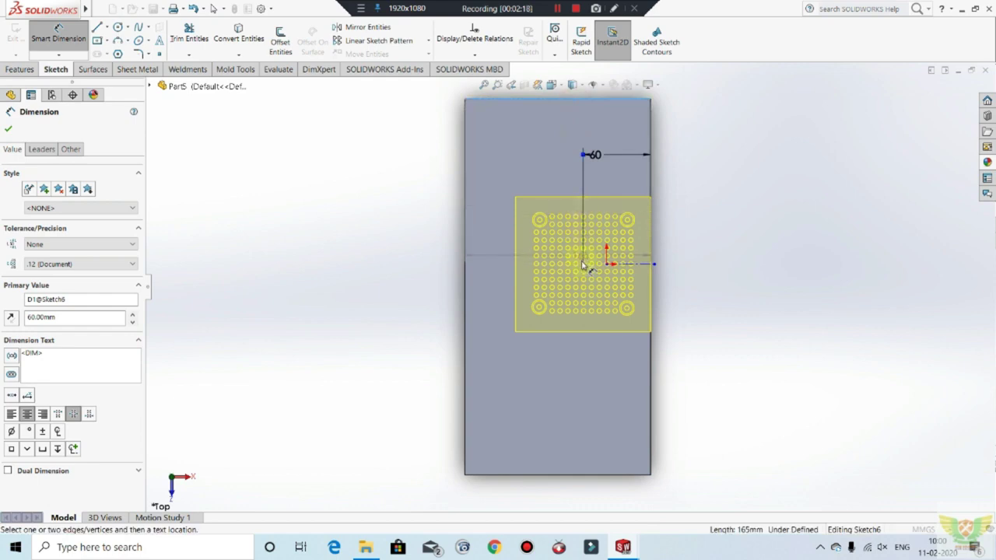
{"action": "left_click", "coordinate": [585, 267]}
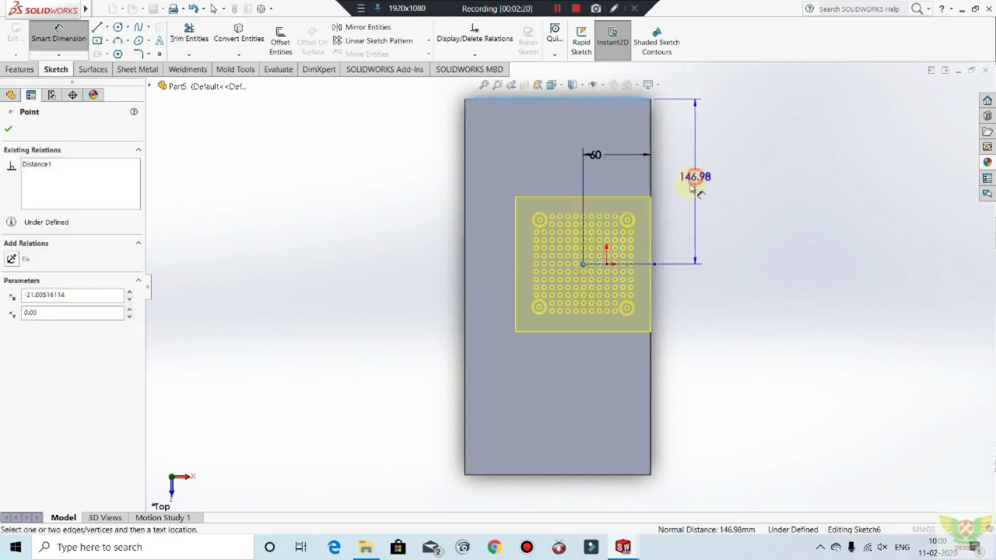
{"action": "left_click", "coordinate": [692, 196]}
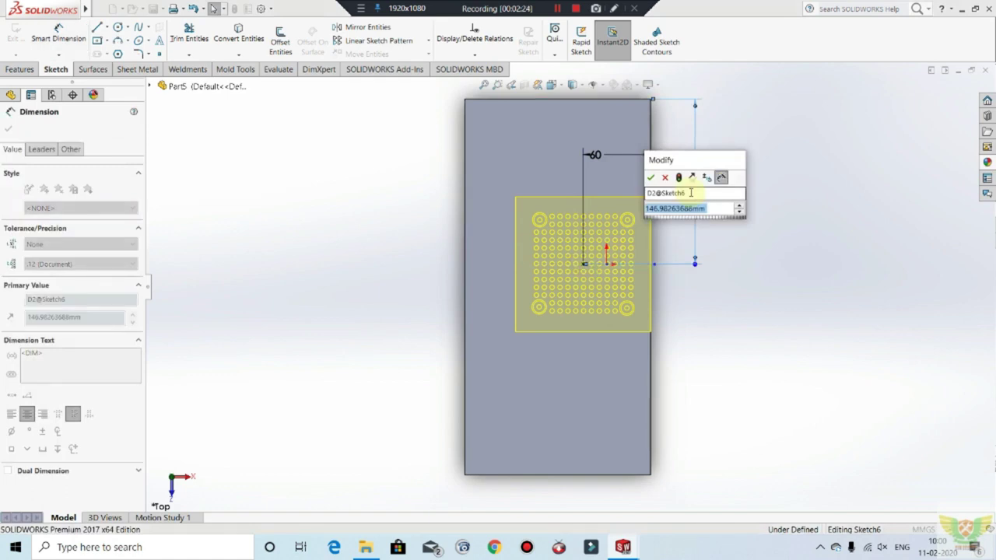
{"action": "type", "text": "160"}
{"action": "key", "text": "Return"}
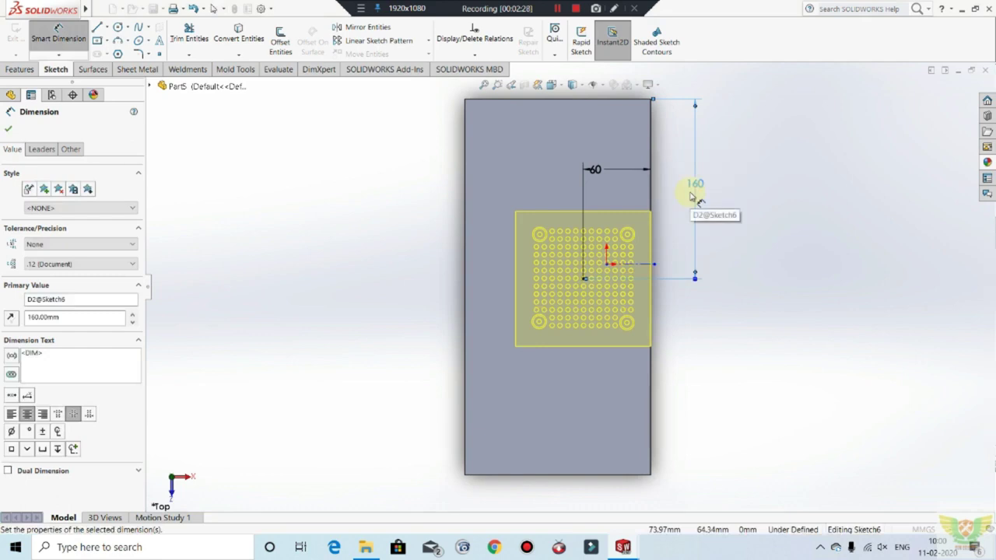
{"action": "left_click", "coordinate": [5, 130]}
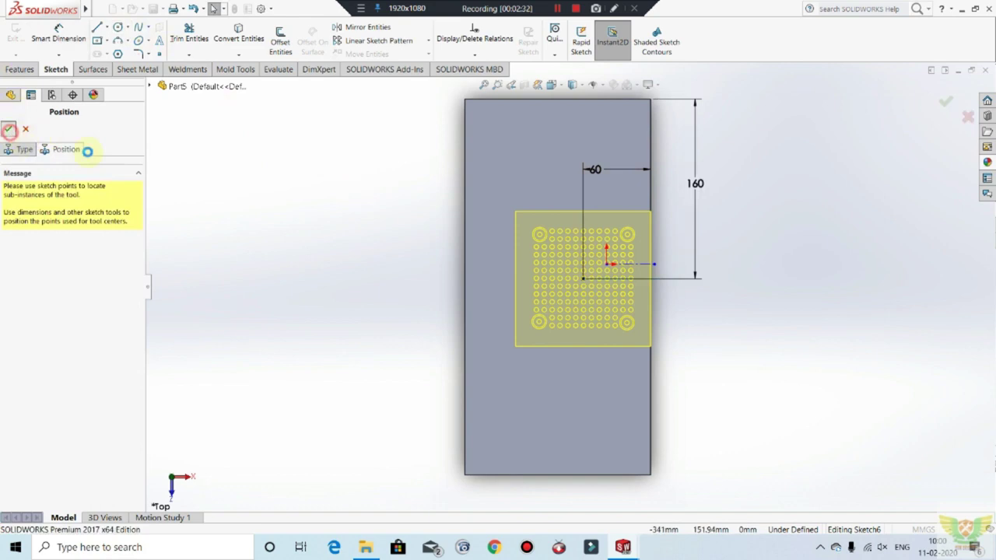
{"action": "right_click", "coordinate": [347, 197]}
Orbit around the stamped grid, then select Cut-Extrude1 and open it with Edit Feature.
{"action": "mouse_move", "coordinate": [393, 215]}
{"action": "middle_mouse_down"}
{"action": "mouse_move", "coordinate": [518, 272]}
{"action": "mouse_move", "coordinate": [625, 271]}
{"action": "mouse_move", "coordinate": [579, 263]}
{"action": "middle_mouse_up"}
{"action": "scroll", "coordinate": [579, 263], "scroll_direction": "down", "scroll_amount": 2}
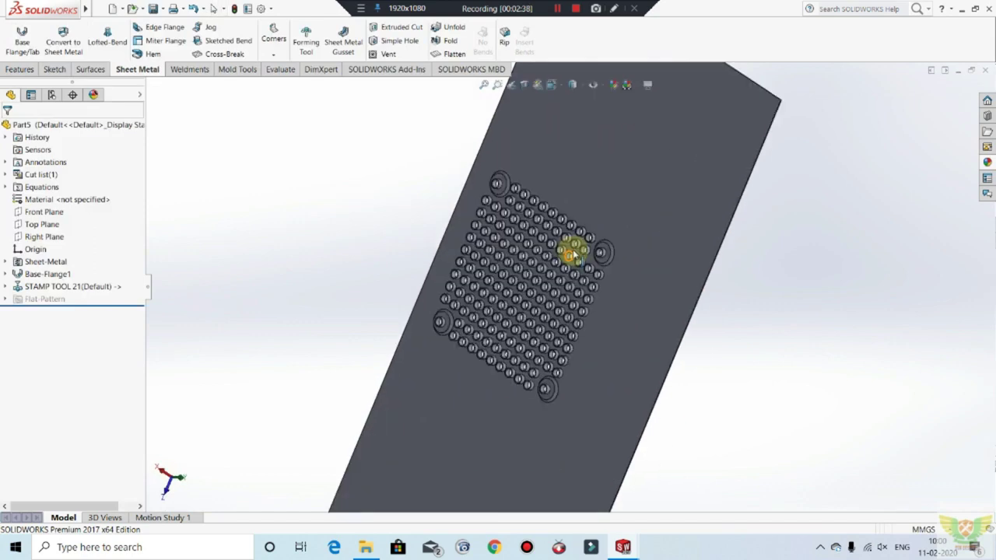
{"action": "scroll", "coordinate": [573, 249], "scroll_direction": "down", "scroll_amount": 3}
{"action": "mouse_move", "coordinate": [604, 219]}
{"action": "middle_mouse_down"}
{"action": "mouse_move", "coordinate": [649, 171]}
{"action": "mouse_move", "coordinate": [674, 232]}
{"action": "mouse_move", "coordinate": [515, 264]}
{"action": "mouse_move", "coordinate": [527, 282]}
{"action": "middle_mouse_up"}
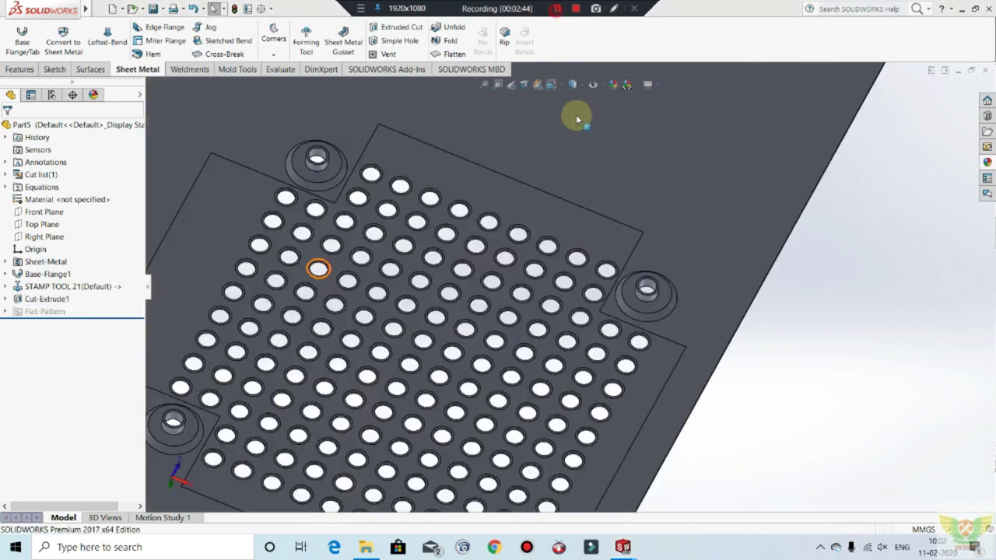
{"action": "scroll", "coordinate": [612, 167], "scroll_direction": "up", "scroll_amount": 3}
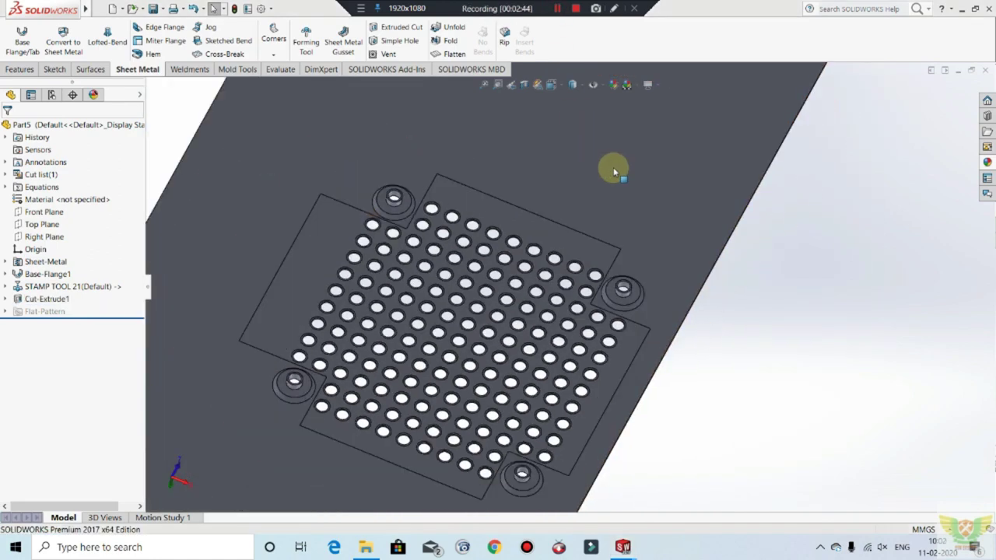
{"action": "scroll", "coordinate": [700, 296], "scroll_direction": "up", "scroll_amount": 2}
{"action": "left_click", "coordinate": [720, 325]}
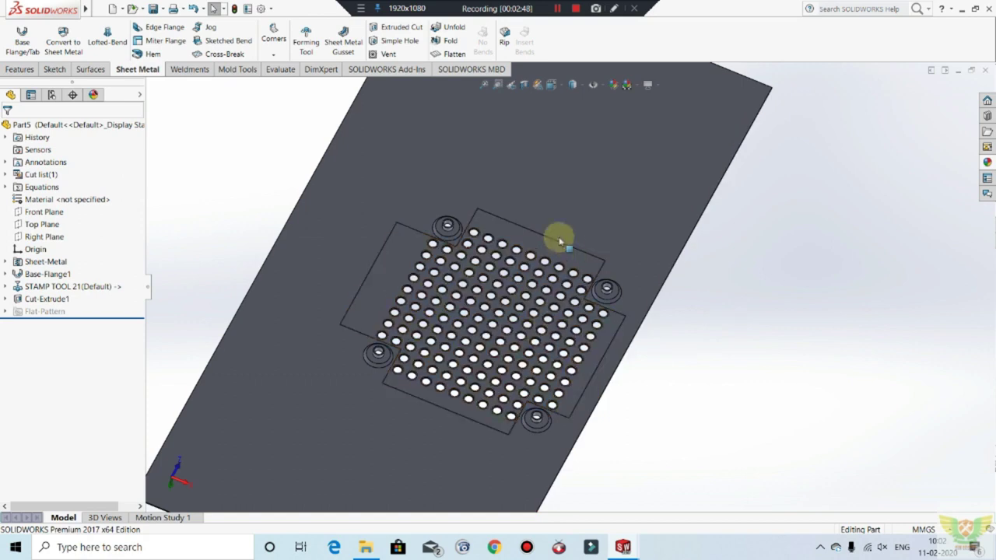
{"action": "scroll", "coordinate": [590, 263], "scroll_direction": "down", "scroll_amount": 2}
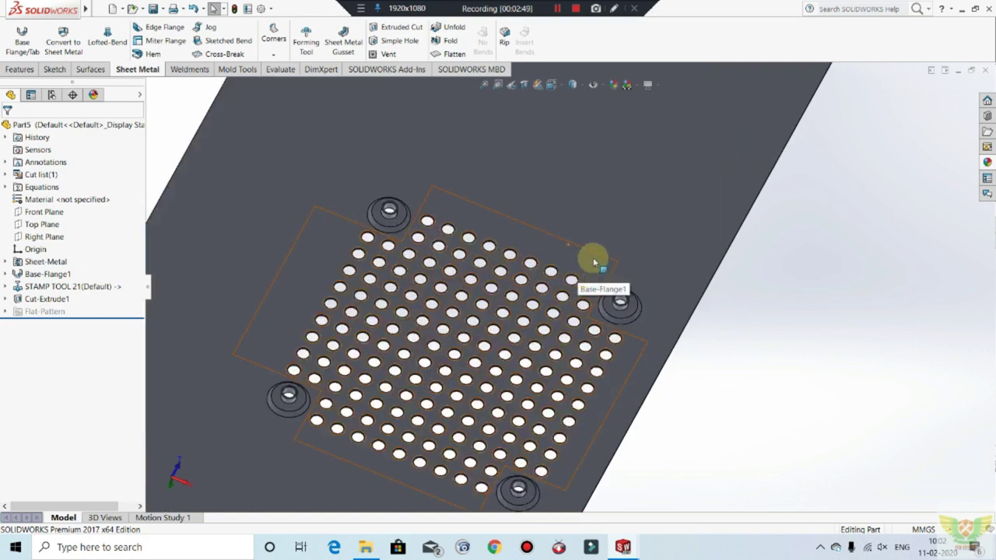
{"action": "left_click", "coordinate": [45, 299]}
{"action": "left_click", "coordinate": [63, 270]}
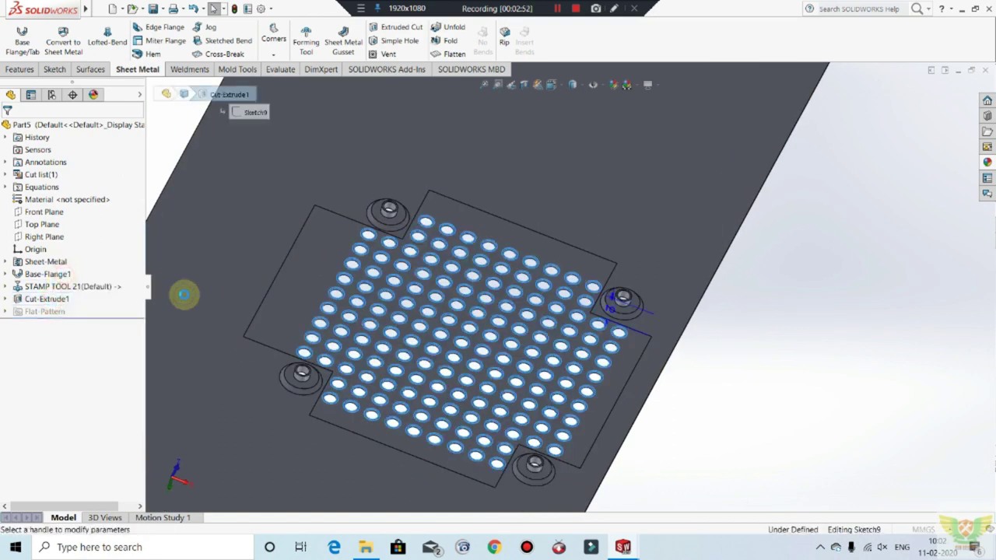
Accept the Cut-Extrude1 edit to rebuild the hole grid, then select the panel body.
{"action": "right_click", "coordinate": [184, 202]}
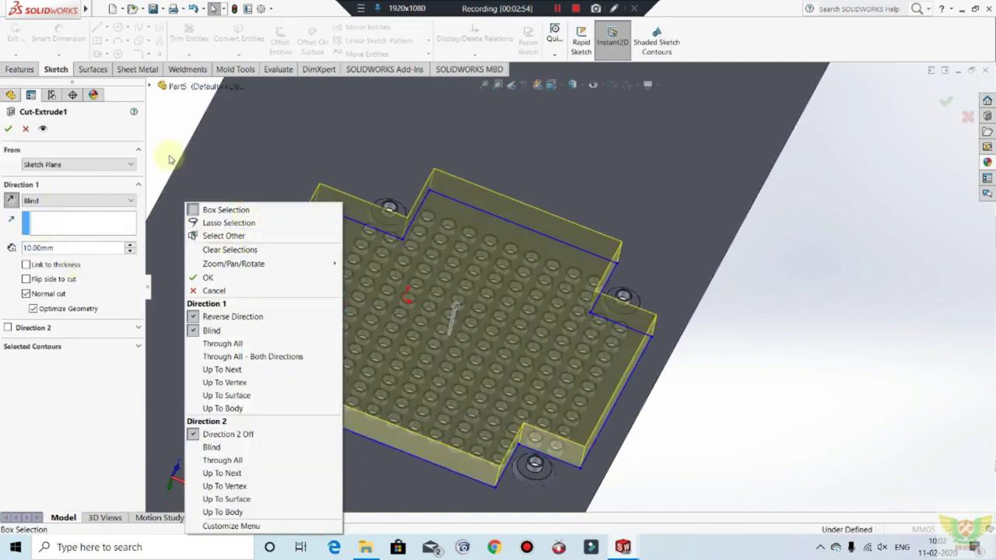
{"action": "left_click", "coordinate": [177, 160]}
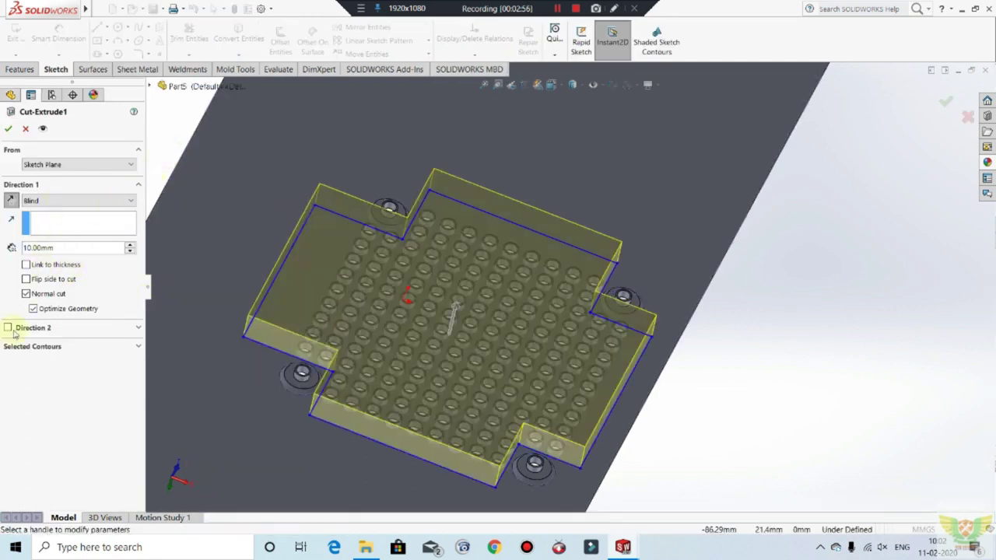
{"action": "left_click", "coordinate": [9, 130]}
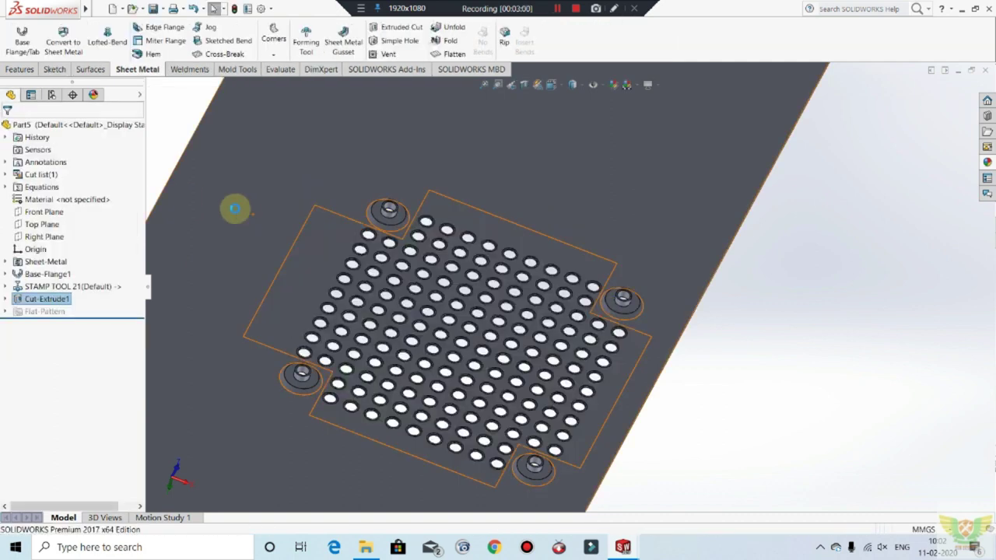
{"action": "left_click", "coordinate": [184, 128]}
{"action": "left_click", "coordinate": [449, 256]}
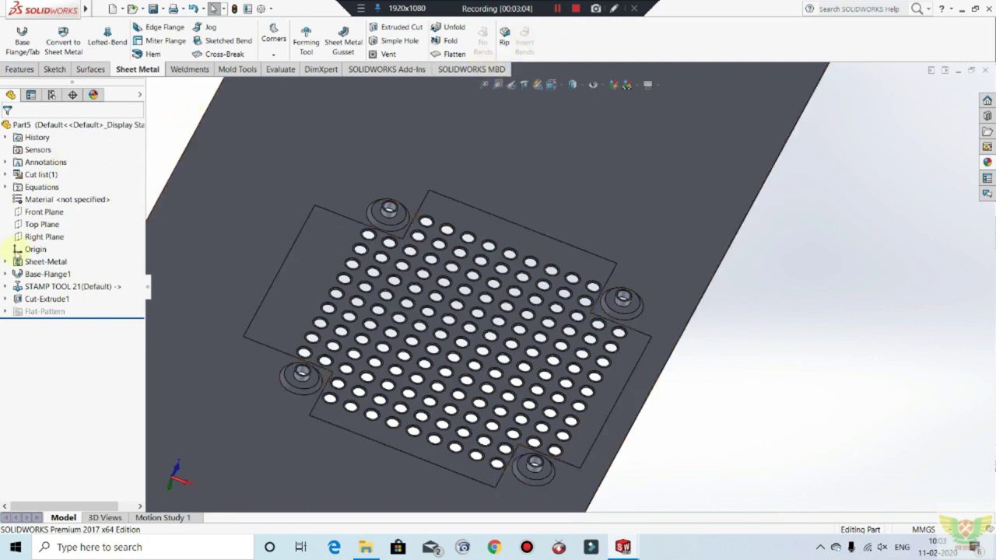
Reopen Cut-Extrude1, turn off Normal cut and apply the revised cut.
{"action": "left_click", "coordinate": [47, 298]}
{"action": "right_click", "coordinate": [47, 299]}
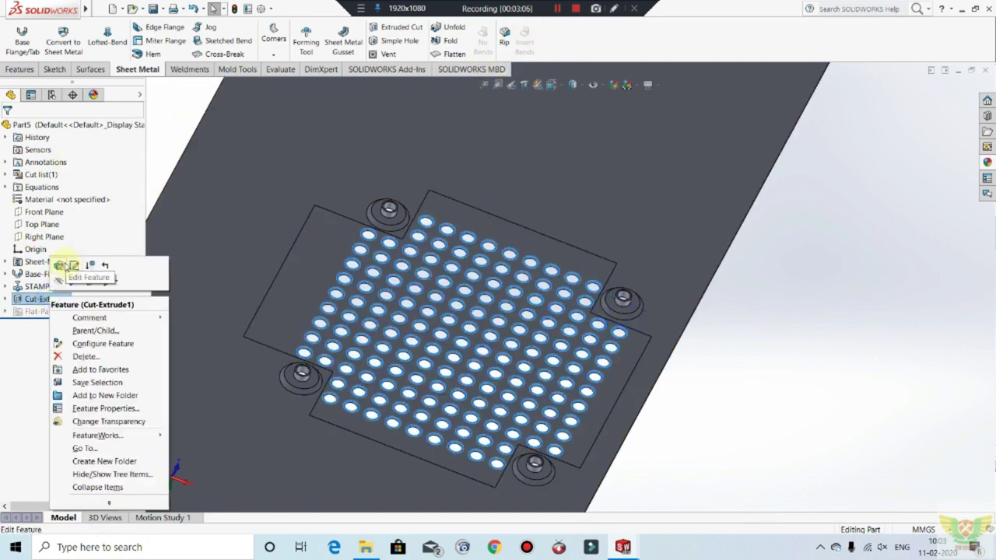
{"action": "left_click", "coordinate": [63, 262]}
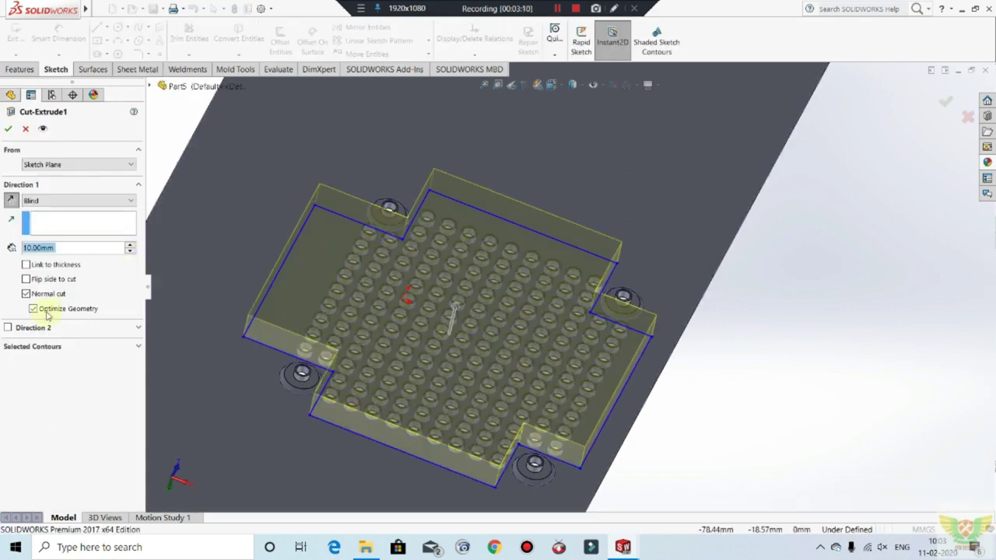
{"action": "left_click", "coordinate": [26, 293]}
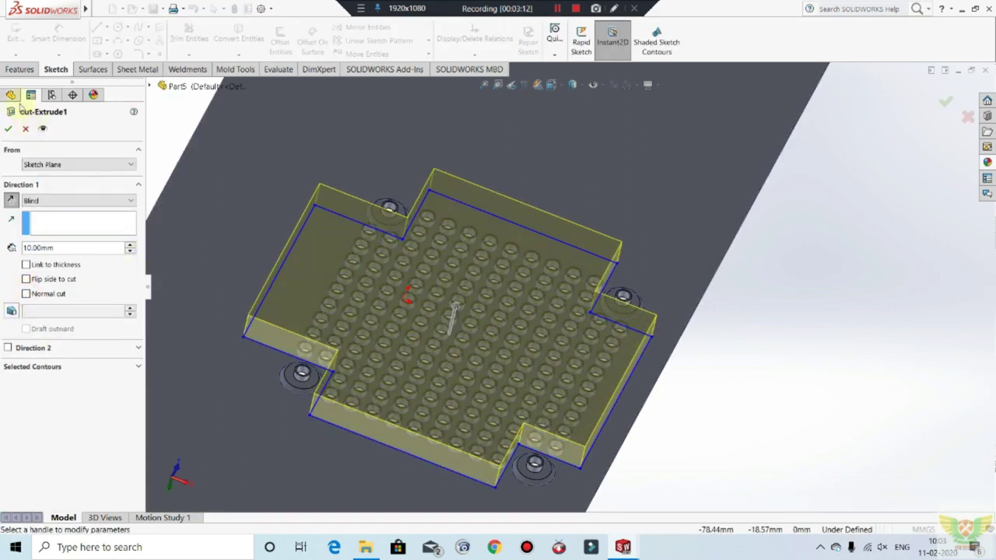
{"action": "left_click", "coordinate": [6, 128]}
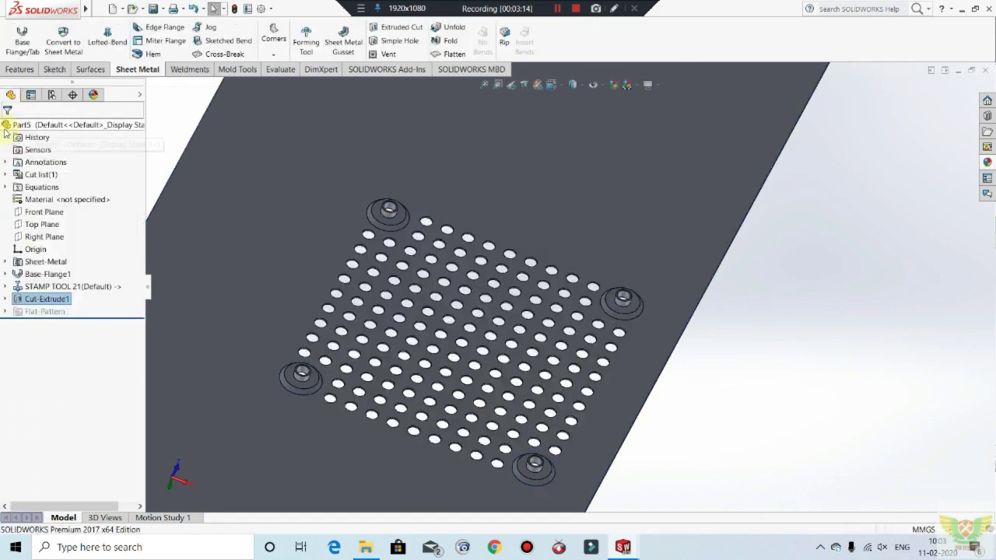
Zoom in and out on the perforated plate with Cut-Extrude2.
{"action": "scroll", "coordinate": [545, 215], "scroll_direction": "up", "scroll_amount": 3}
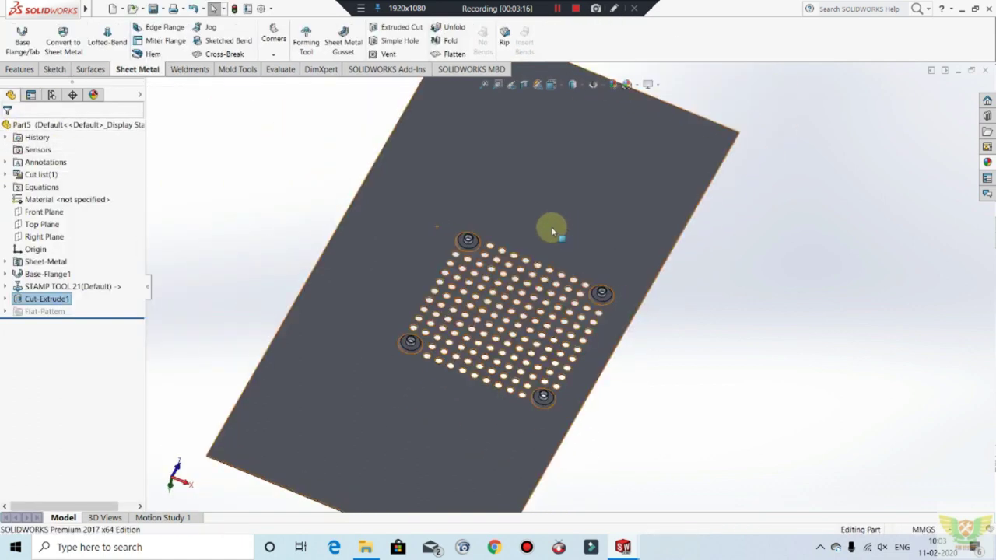
{"action": "scroll", "coordinate": [420, 331], "scroll_direction": "down", "scroll_amount": 3}
{"action": "scroll", "coordinate": [420, 331], "scroll_direction": "down", "scroll_amount": 2}
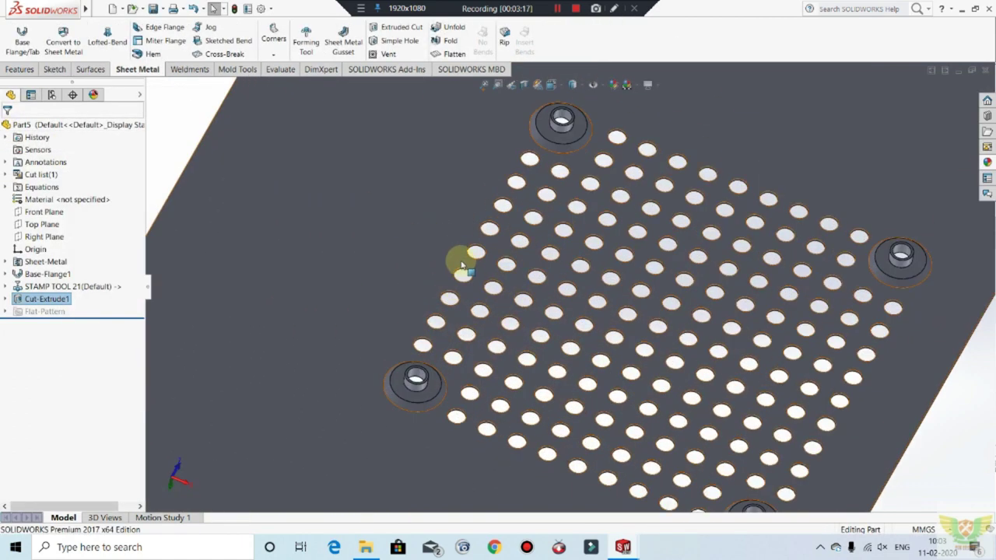
{"action": "scroll", "coordinate": [467, 256], "scroll_direction": "up", "scroll_amount": 4}
{"action": "scroll", "coordinate": [729, 249], "scroll_direction": "down", "scroll_amount": 3}
{"action": "scroll", "coordinate": [652, 305], "scroll_direction": "up", "scroll_amount": 3}
{"action": "scroll", "coordinate": [652, 310], "scroll_direction": "down", "scroll_amount": 3}
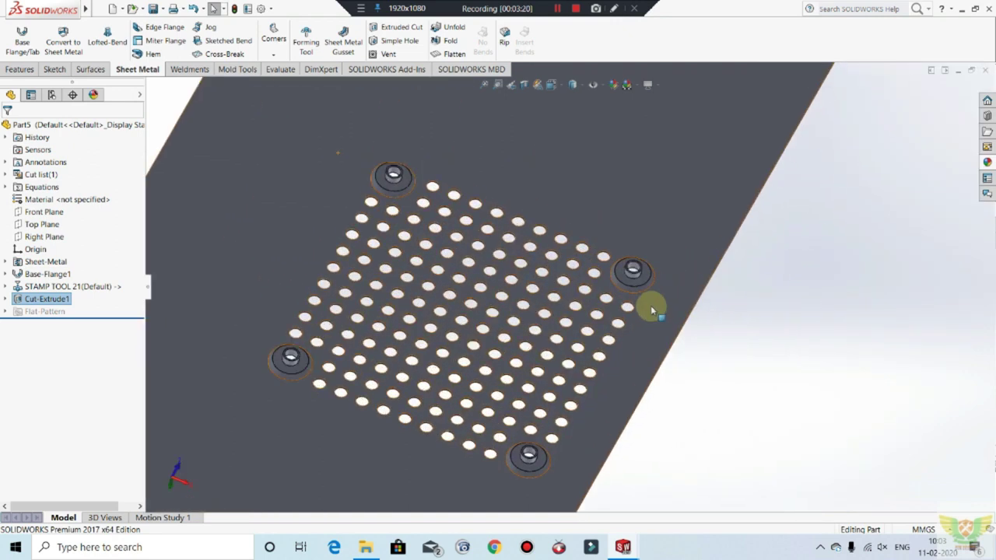
{"action": "scroll", "coordinate": [652, 310], "scroll_direction": "up", "scroll_amount": 2}
{"action": "scroll", "coordinate": [611, 278], "scroll_direction": "up", "scroll_amount": 2}
{"action": "scroll", "coordinate": [545, 306], "scroll_direction": "down", "scroll_amount": 1}
{"action": "scroll", "coordinate": [537, 289], "scroll_direction": "down", "scroll_amount": 2}
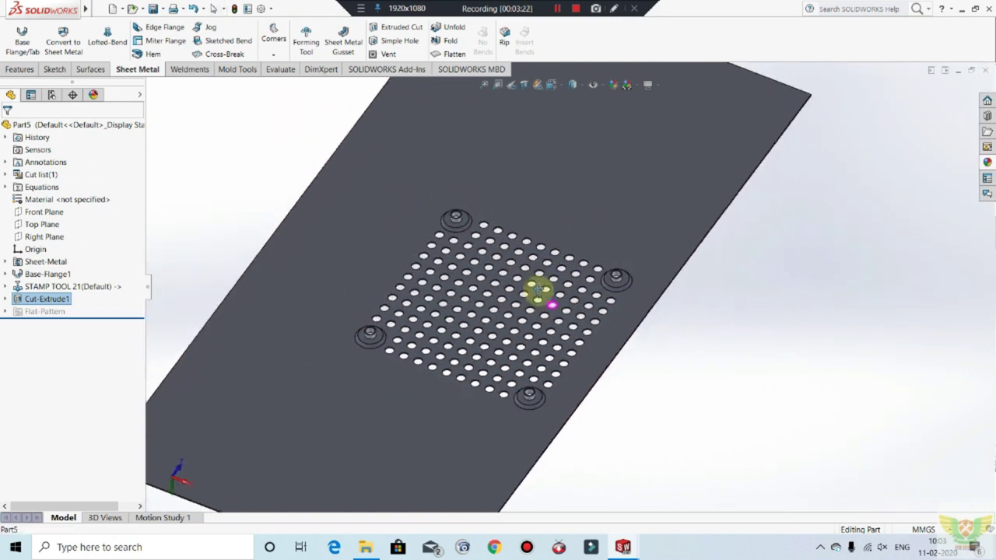
Orbit the panel through several angles to check the hole grid and cuts.
{"action": "middle_click_drag", "start_coordinate": [537, 289], "coordinate": [593, 266]}
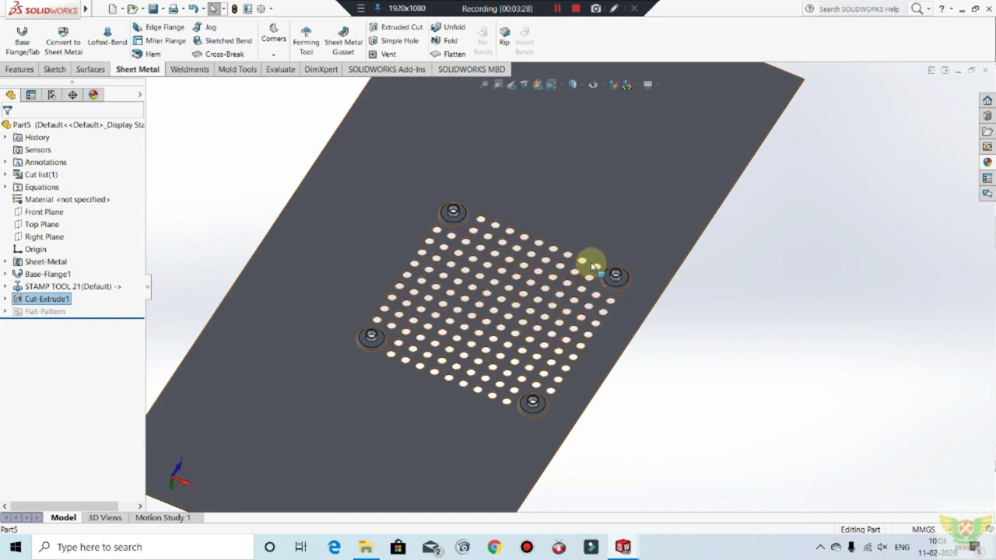
{"action": "mouse_move", "coordinate": [629, 275]}
{"action": "middle_mouse_down"}
{"action": "mouse_move", "coordinate": [578, 289]}
{"action": "mouse_move", "coordinate": [549, 333]}
{"action": "middle_mouse_up"}
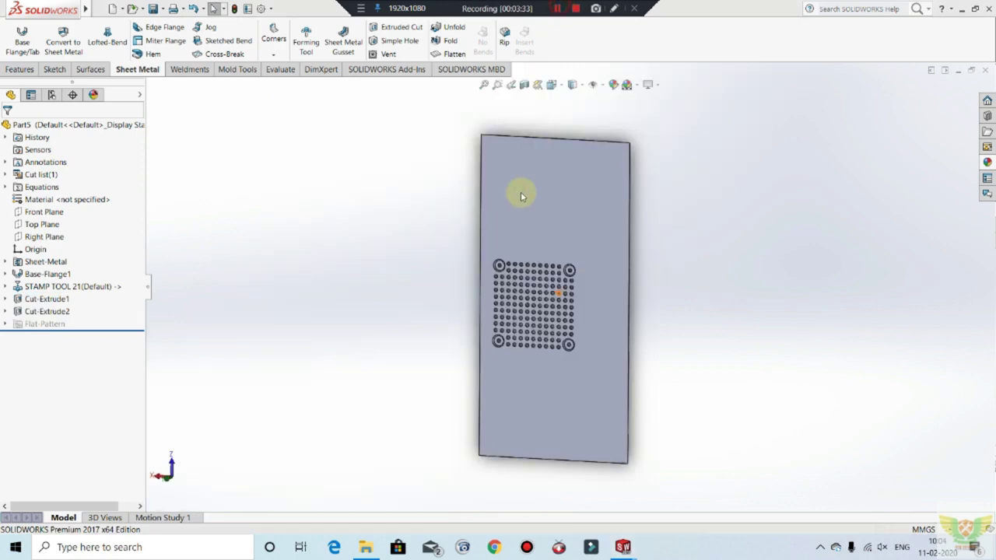
{"action": "mouse_move", "coordinate": [521, 196]}
{"action": "middle_mouse_down"}
{"action": "mouse_move", "coordinate": [553, 211]}
{"action": "mouse_move", "coordinate": [556, 260]}
{"action": "mouse_move", "coordinate": [568, 283]}
{"action": "mouse_move", "coordinate": [584, 282]}
{"action": "mouse_move", "coordinate": [633, 182]}
{"action": "mouse_move", "coordinate": [633, 272]}
{"action": "mouse_move", "coordinate": [603, 248]}
{"action": "middle_mouse_up"}
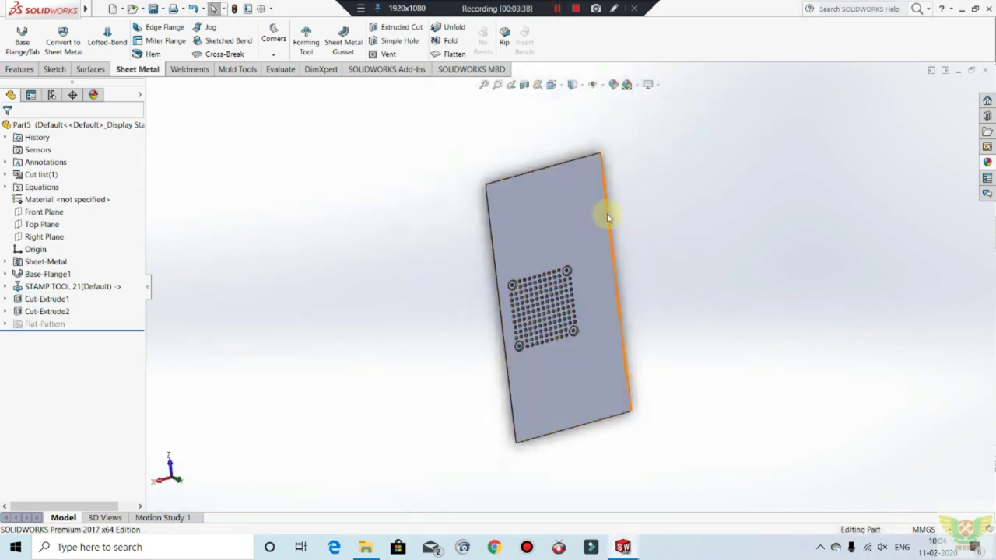
{"action": "scroll", "coordinate": [600, 215], "scroll_direction": "down", "scroll_amount": 2}
{"action": "scroll", "coordinate": [584, 207], "scroll_direction": "down", "scroll_amount": 2}
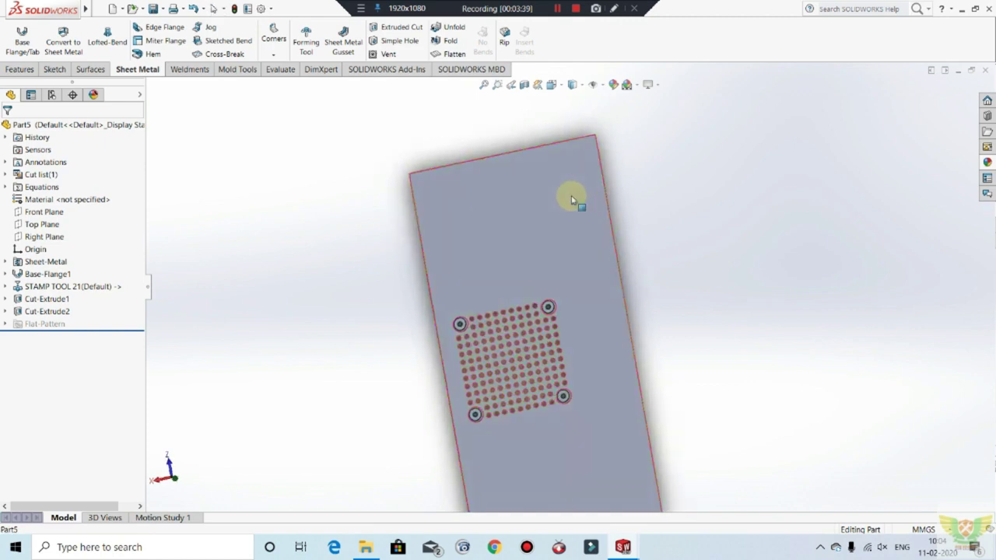
{"action": "middle_click_drag", "start_coordinate": [463, 277], "coordinate": [474, 312]}
{"action": "scroll", "coordinate": [541, 378], "scroll_direction": "up", "scroll_amount": 2}
{"action": "middle_click_drag", "start_coordinate": [567, 345], "coordinate": [594, 330]}
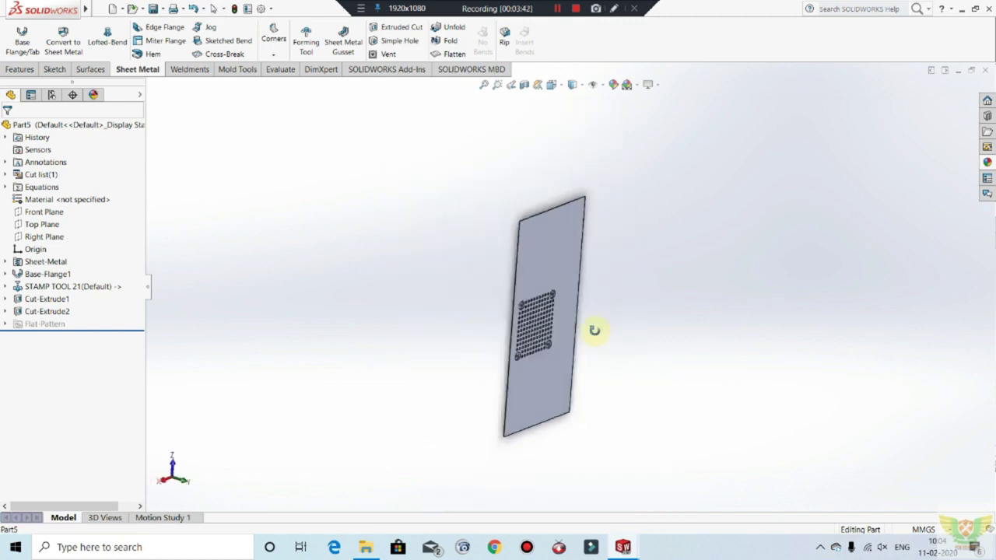
{"action": "scroll", "coordinate": [555, 367], "scroll_direction": "down", "scroll_amount": 3}
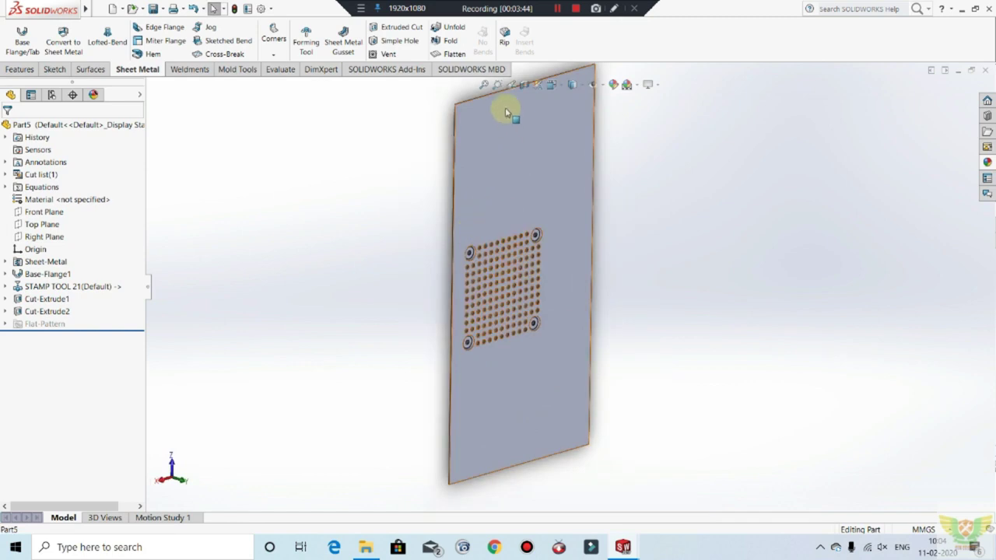
{"action": "mouse_move", "coordinate": [623, 547]}
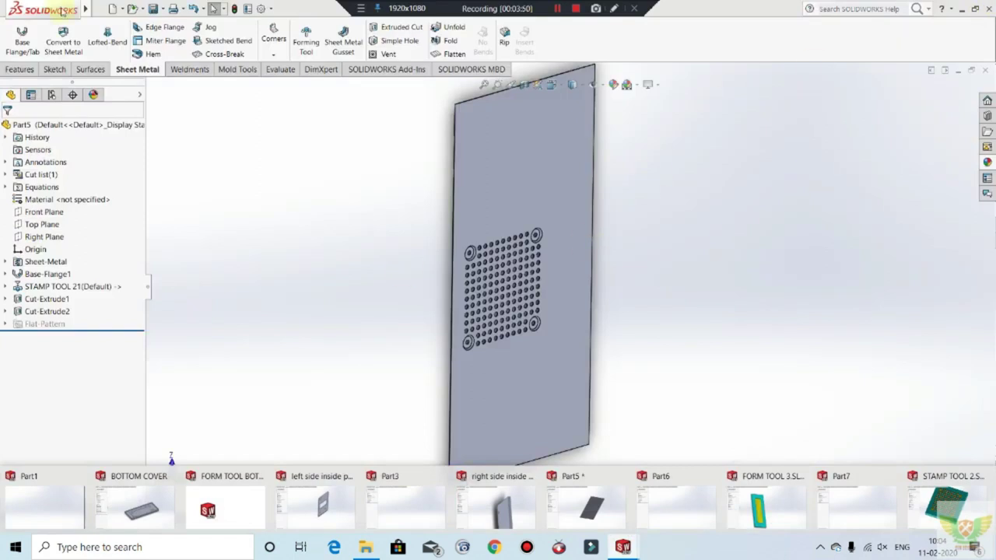
Drag FORM TOOL 3.SLDFTP from File Explorer onto the Part5 panel face.
{"action": "left_click", "coordinate": [975, 8]}
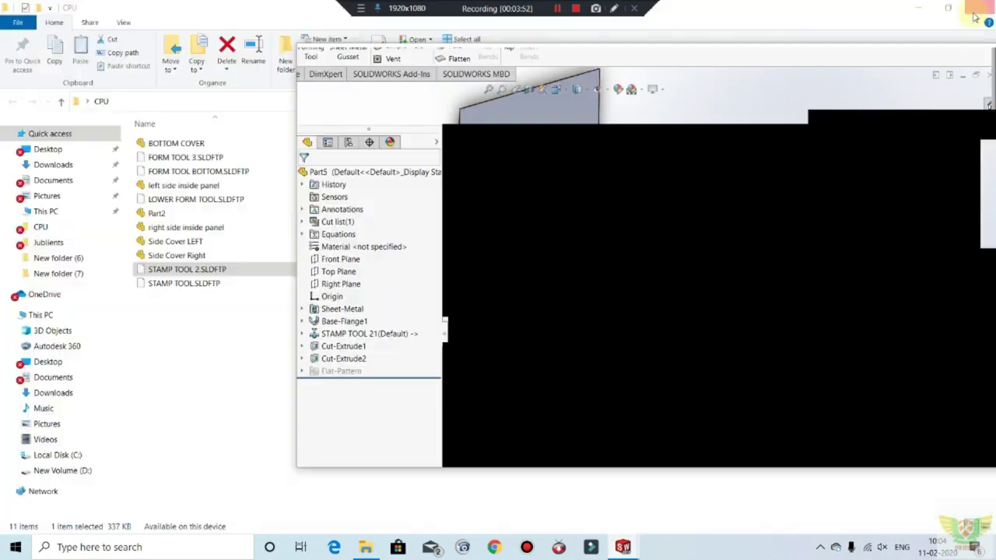
{"action": "left_click", "coordinate": [194, 159]}
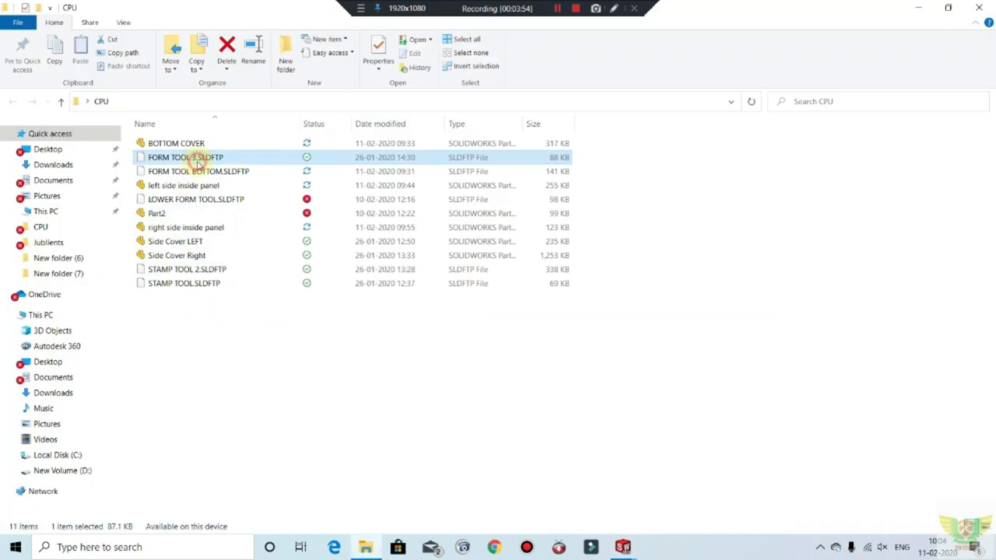
{"action": "left_click", "coordinate": [623, 547]}
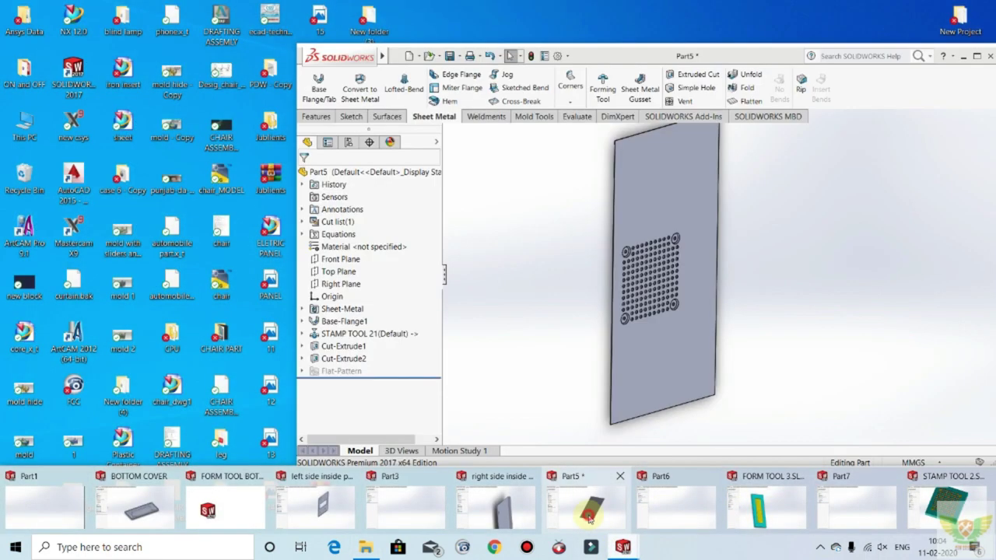
{"action": "left_click", "coordinate": [592, 514]}
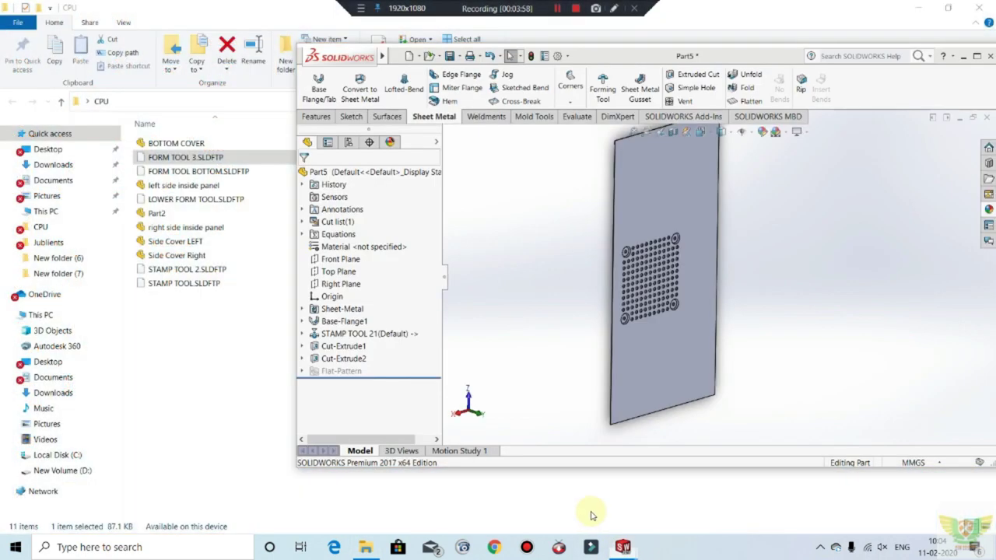
{"action": "left_click_drag", "start_coordinate": [192, 160], "coordinate": [630, 231]}
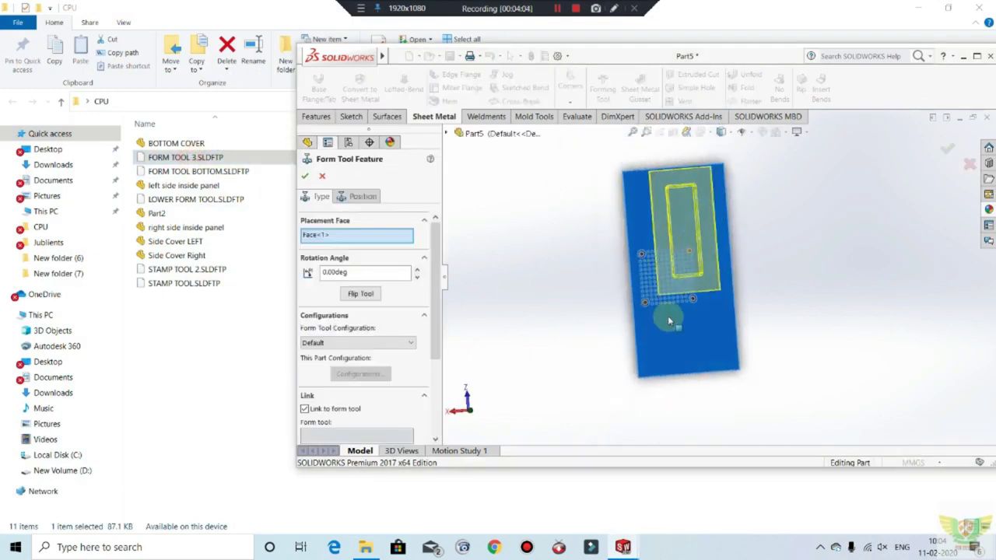
Maximize SOLIDWORKS, zoom to fit, view the panel Normal To and open the Position tab.
{"action": "left_click", "coordinate": [978, 57]}
{"action": "scroll", "coordinate": [677, 241], "scroll_direction": "down", "scroll_amount": 2}
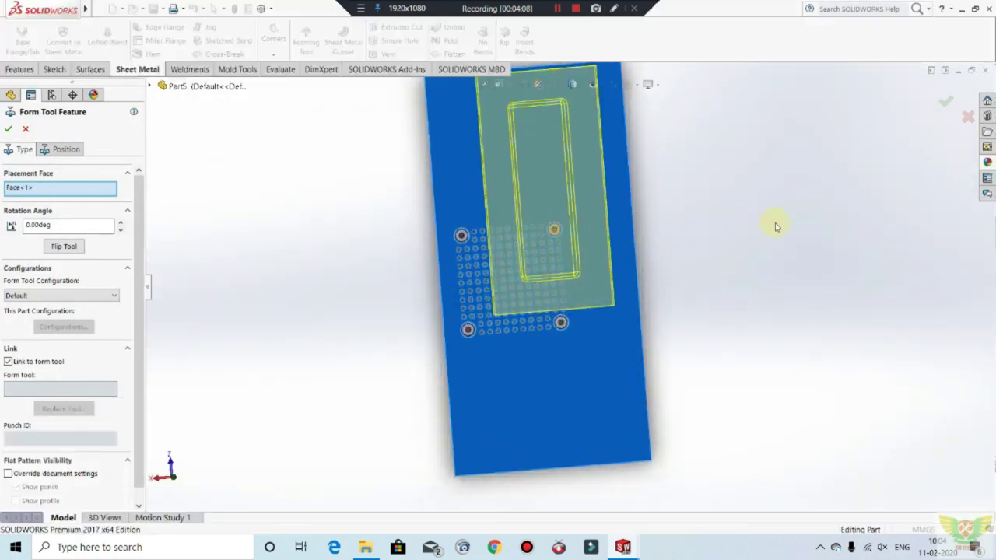
{"action": "key", "text": "z"}
{"action": "key", "text": "space"}
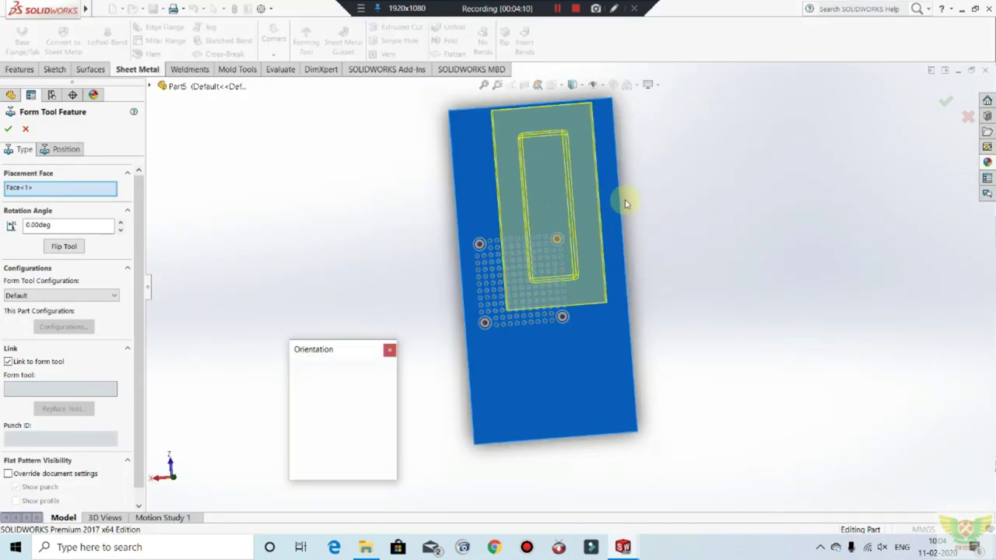
{"action": "left_click", "coordinate": [512, 273]}
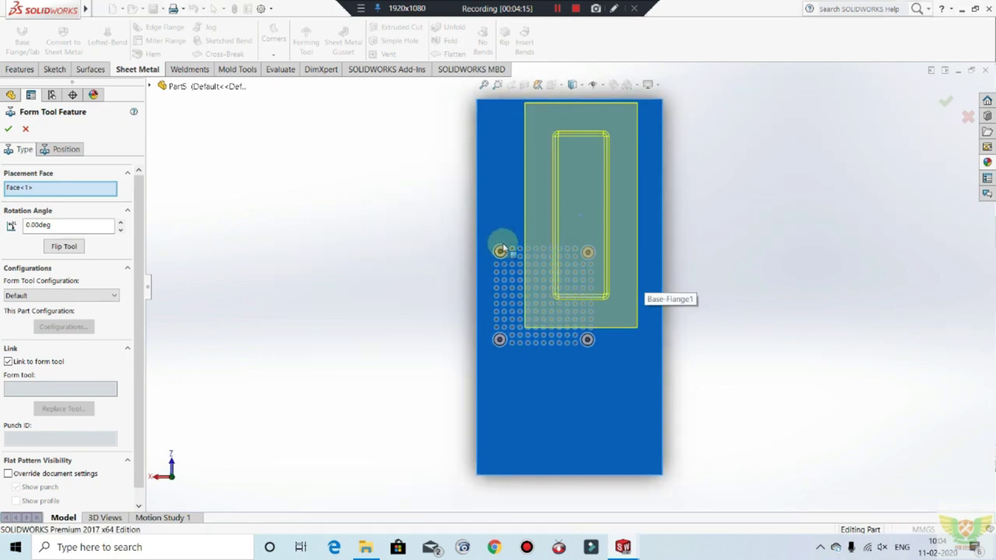
{"action": "left_click", "coordinate": [58, 155]}
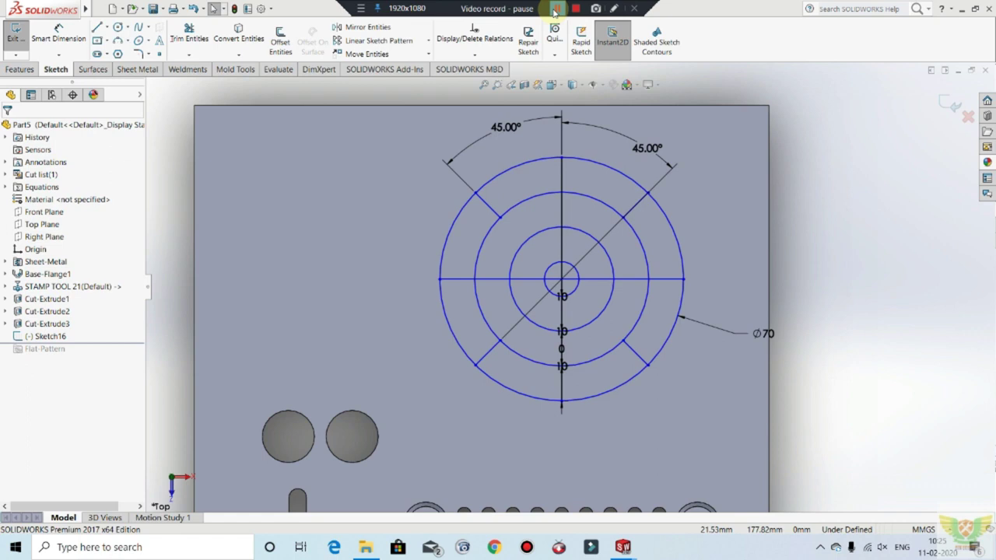
Exit Sketch16, leaving the concentric circles and diagonal spokes on the panel face.
{"action": "left_click", "coordinate": [554, 9]}
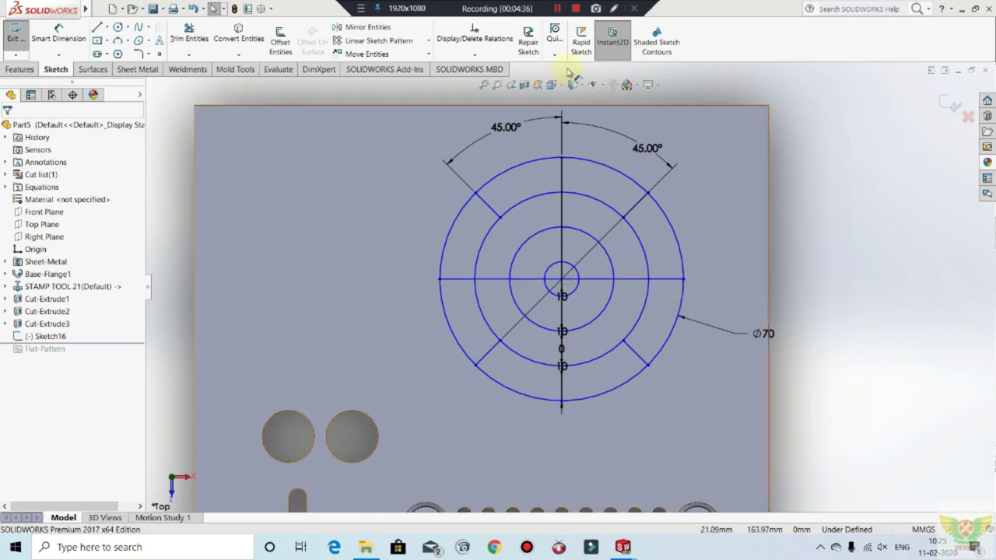
{"action": "left_click", "coordinate": [15, 35]}
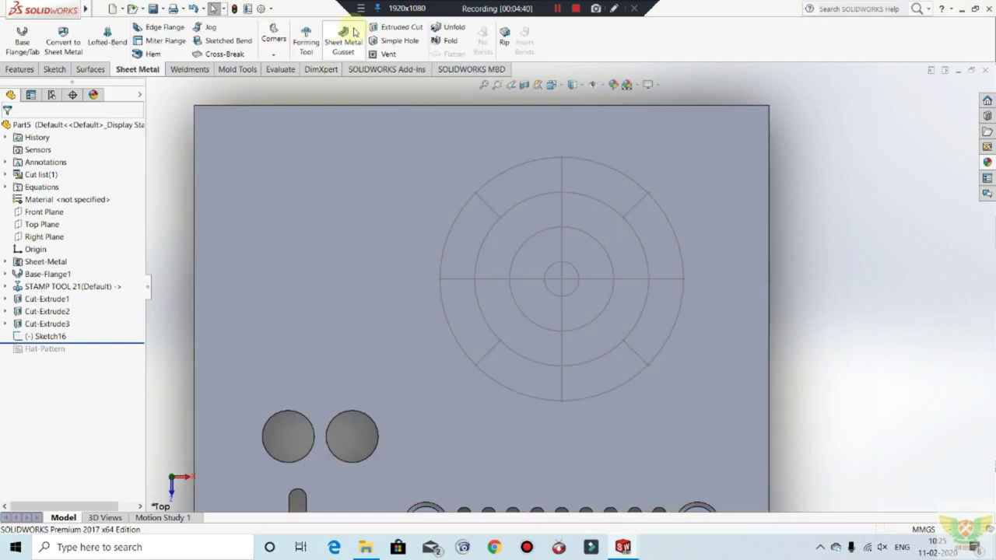
Start a Vent with the outer circle as boundary and the straight and diagonal spokes as ribs.
{"action": "left_click", "coordinate": [401, 58]}
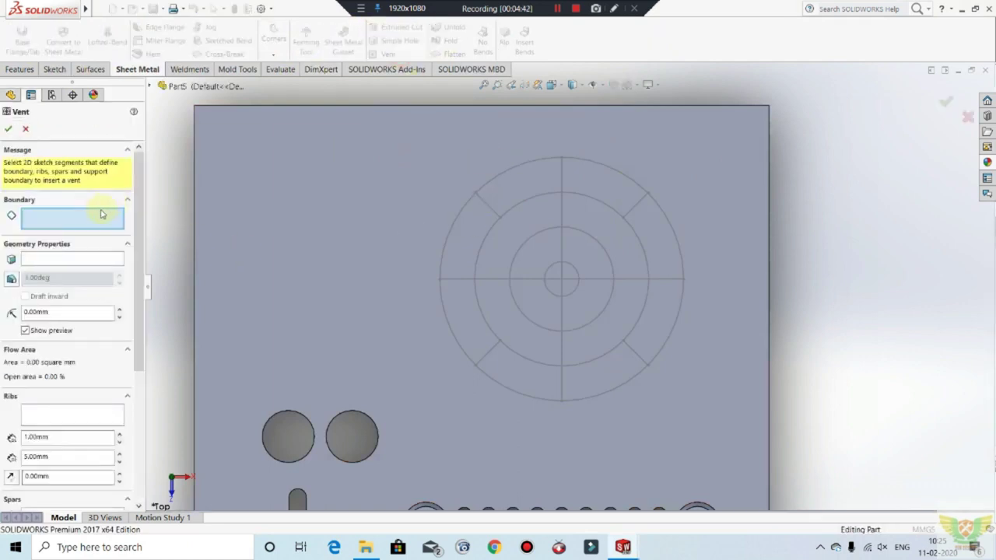
{"action": "left_click", "coordinate": [534, 160]}
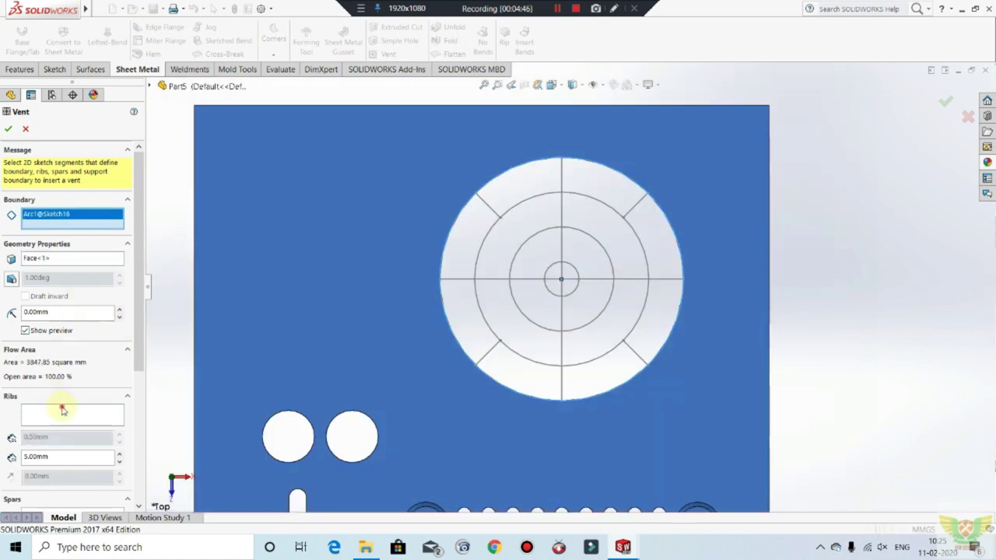
{"action": "left_click", "coordinate": [63, 410]}
{"action": "left_click", "coordinate": [563, 165]}
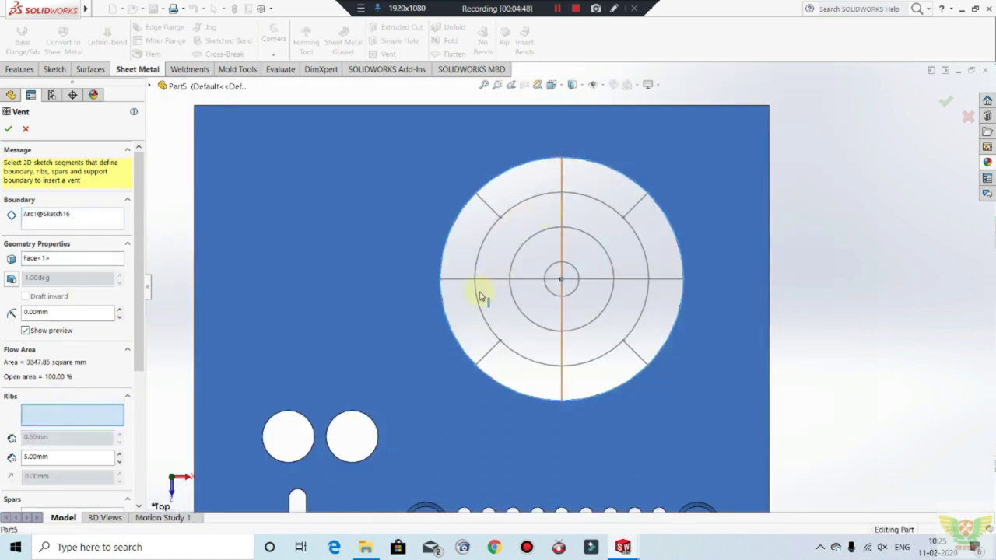
{"action": "left_click", "coordinate": [455, 281]}
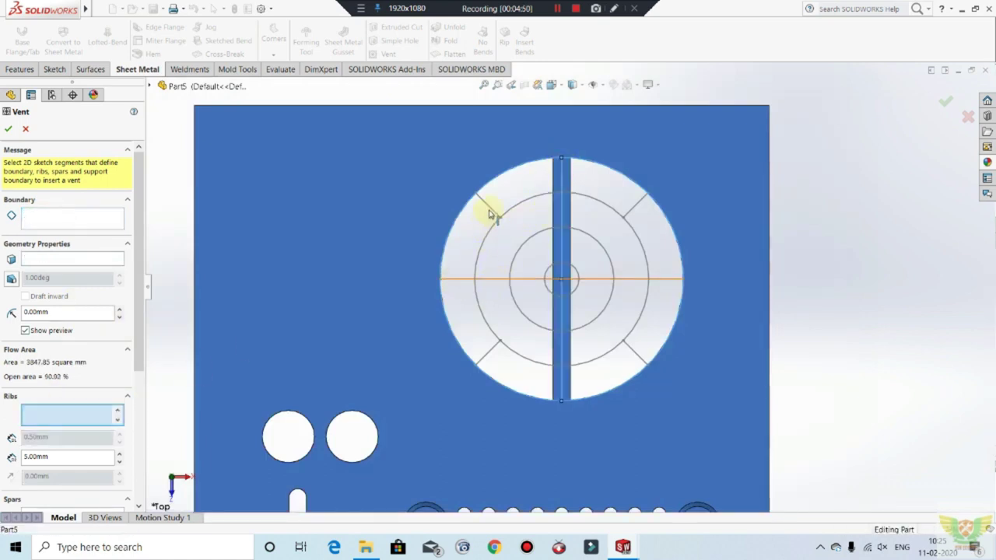
{"action": "left_click", "coordinate": [488, 207]}
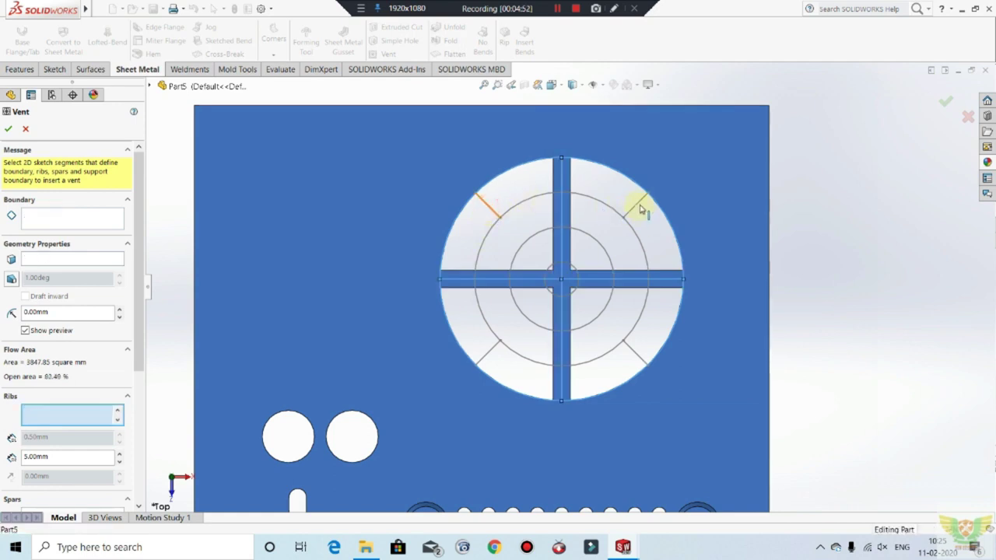
{"action": "left_click", "coordinate": [637, 361]}
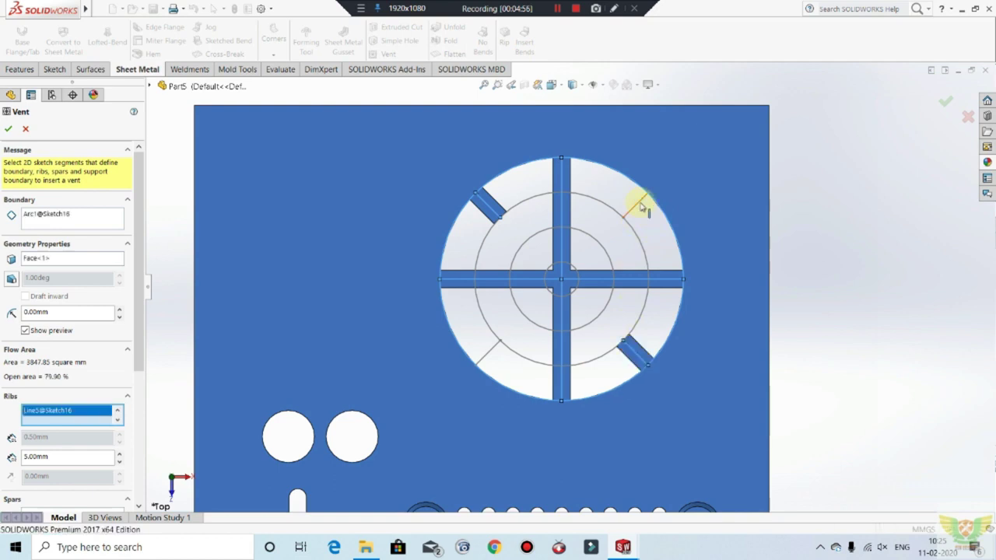
{"action": "left_click", "coordinate": [496, 355]}
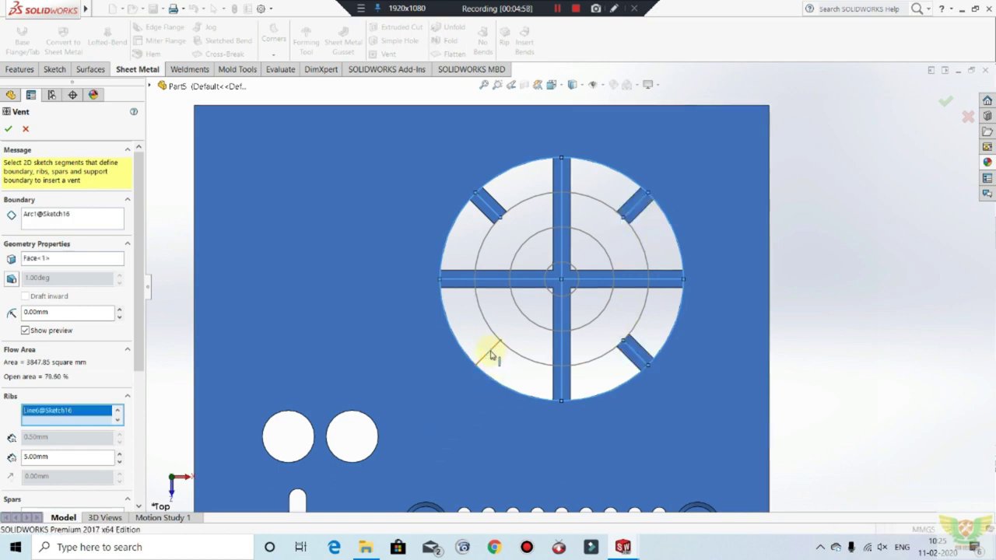
{"action": "left_click", "coordinate": [553, 189]}
{"action": "left_click", "coordinate": [489, 242]}
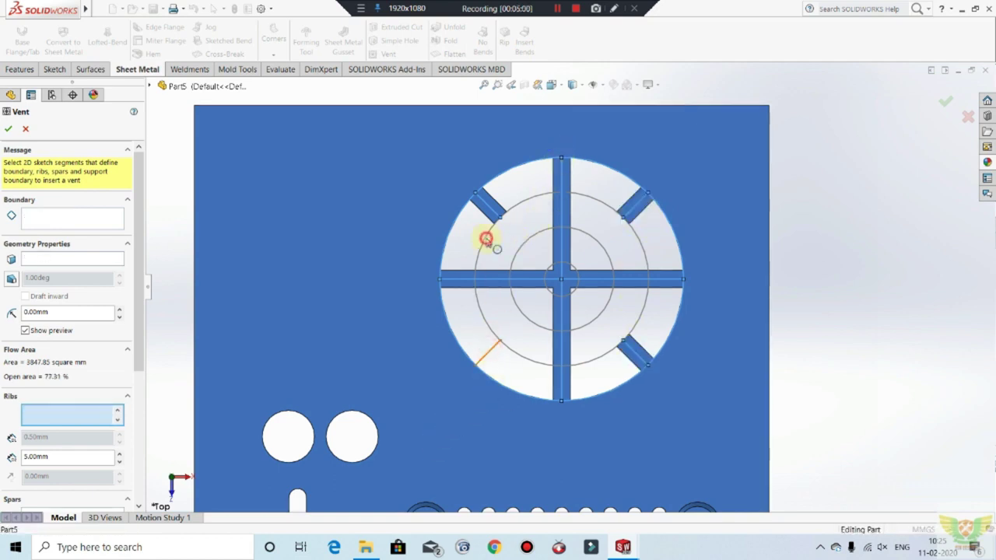
Add the two inner circles as ribs and apply a 3 mm rib width.
{"action": "left_click", "coordinate": [609, 254]}
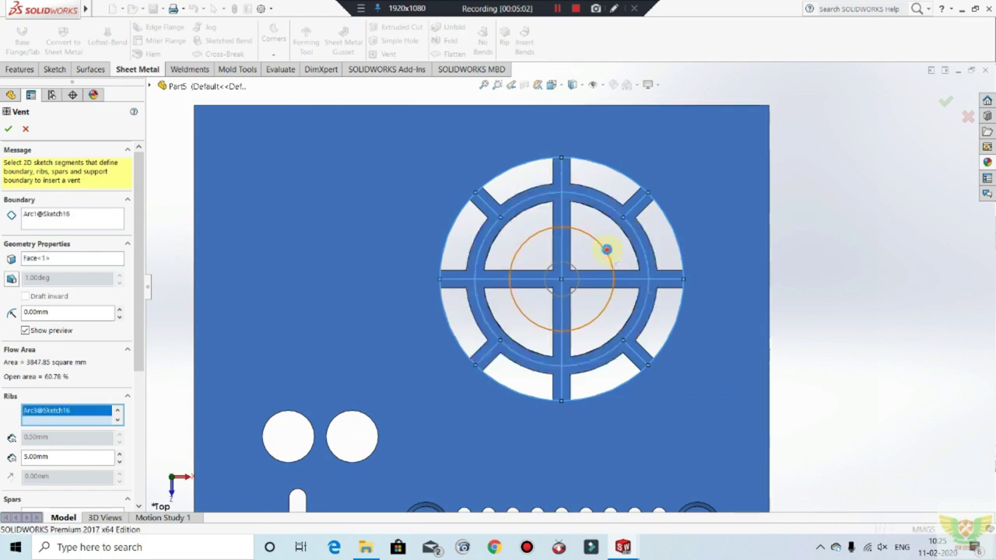
{"action": "key", "text": "Return"}
{"action": "left_click", "coordinate": [573, 269]}
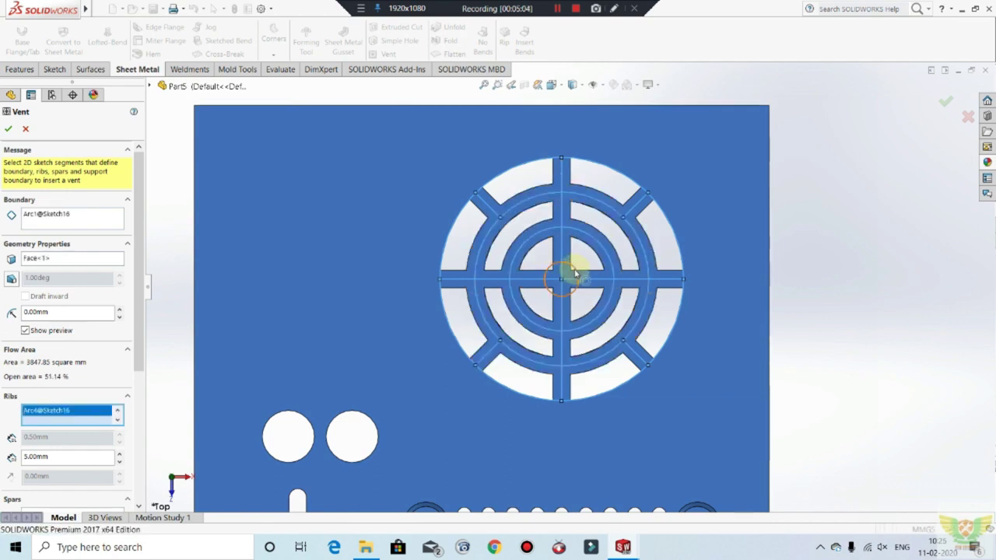
{"action": "type", "text": "2"}
{"action": "key", "text": "Return"}
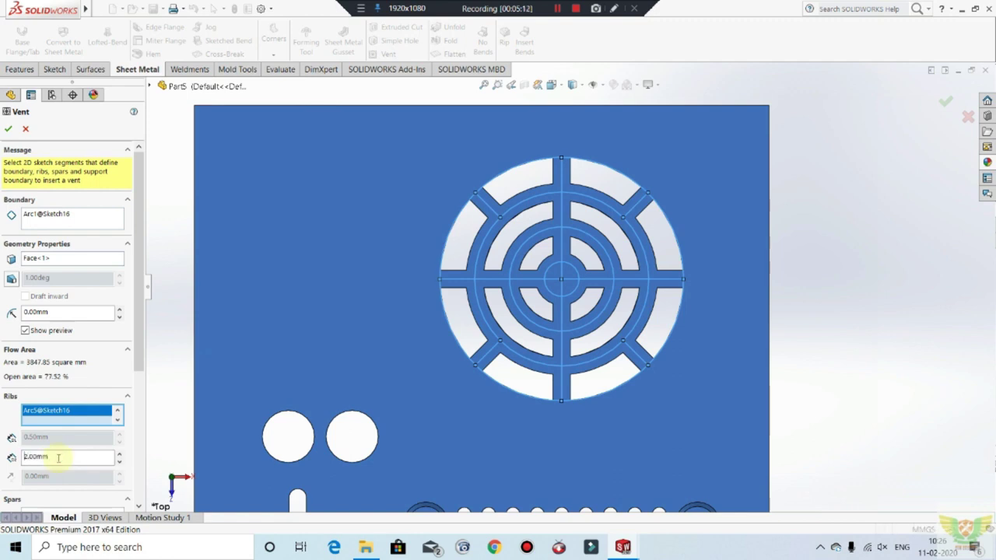
{"action": "key", "text": "Return"}
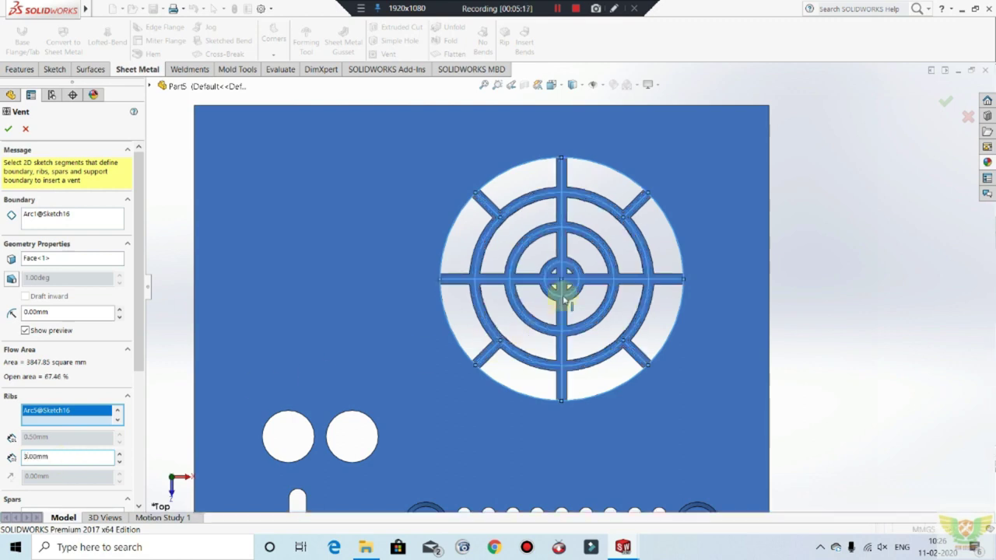
Make the small centre circle the vent's solid fill-in boundary.
{"action": "scroll", "coordinate": [566, 294], "scroll_direction": "down", "scroll_amount": 3}
{"action": "scroll", "coordinate": [566, 294], "scroll_direction": "down", "scroll_amount": 1}
{"action": "left_click_drag", "start_coordinate": [143, 307], "coordinate": [144, 376]}
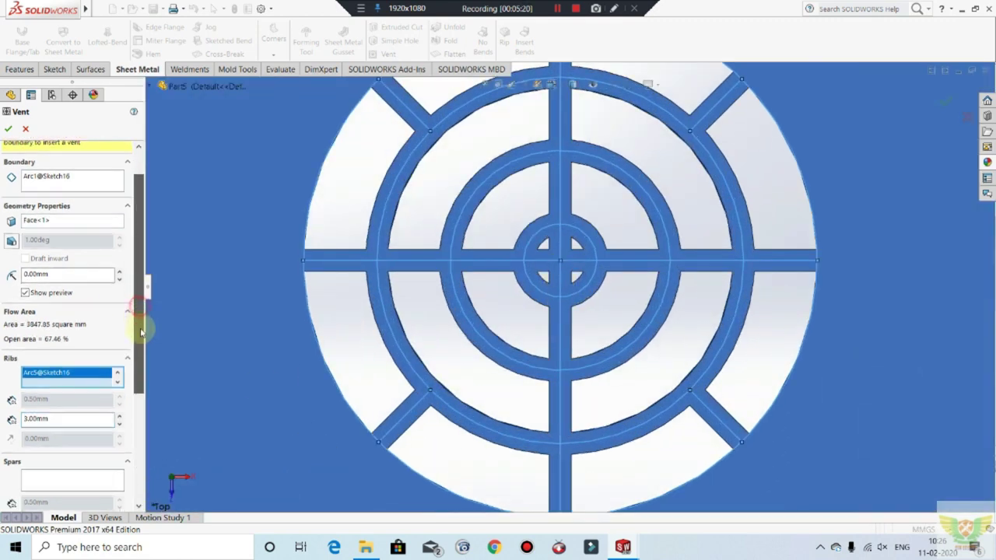
{"action": "scroll", "coordinate": [140, 375], "scroll_direction": "down", "scroll_amount": 2}
{"action": "scroll", "coordinate": [86, 375], "scroll_direction": "down", "scroll_amount": 1}
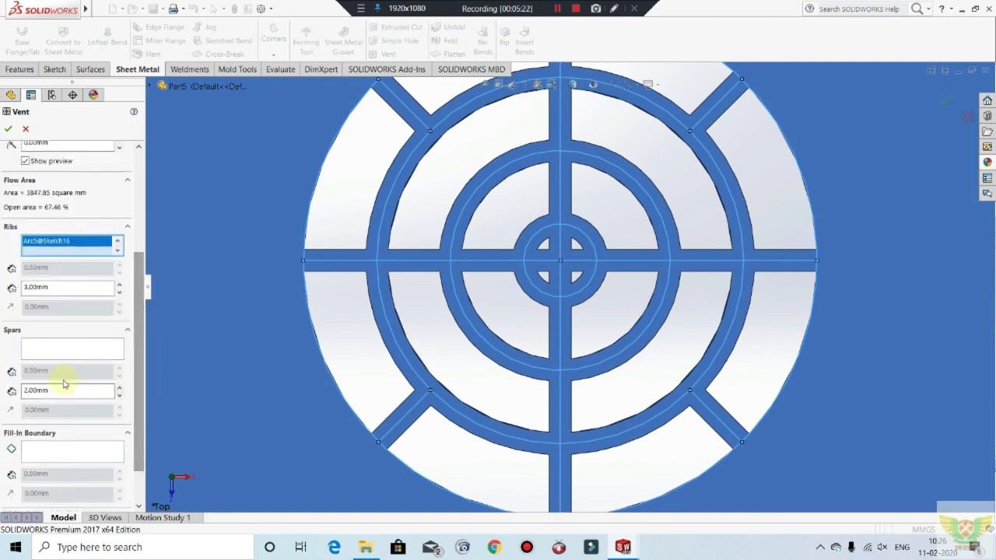
{"action": "left_click", "coordinate": [55, 456]}
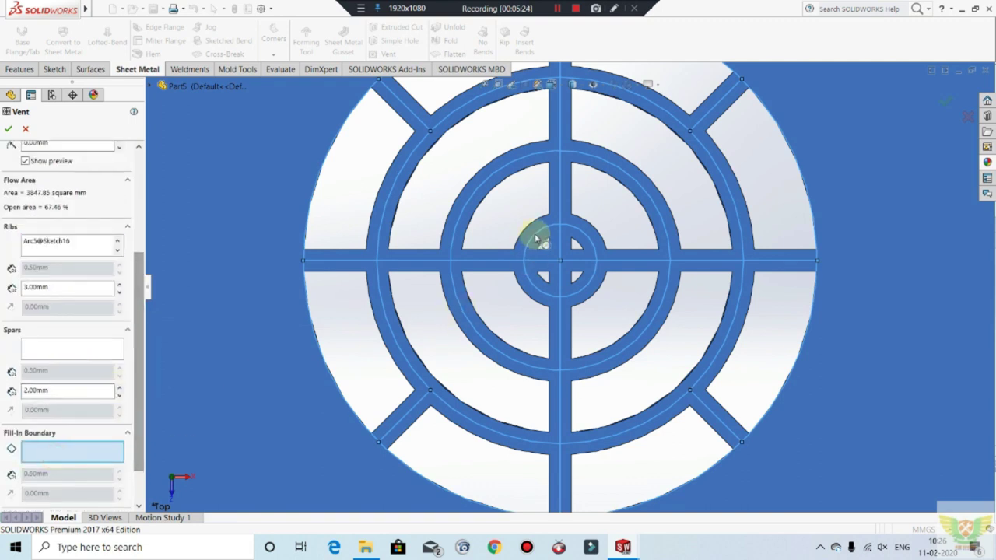
{"action": "left_click", "coordinate": [535, 239]}
{"action": "left_click", "coordinate": [535, 239]}
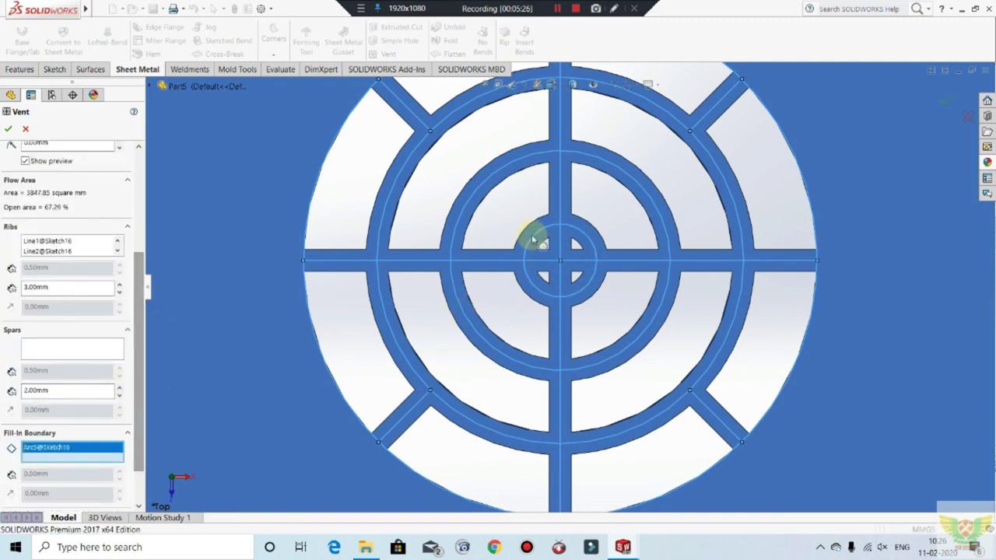
{"action": "scroll", "coordinate": [555, 254], "scroll_direction": "up", "scroll_amount": 3}
{"action": "scroll", "coordinate": [554, 254], "scroll_direction": "up", "scroll_amount": 2}
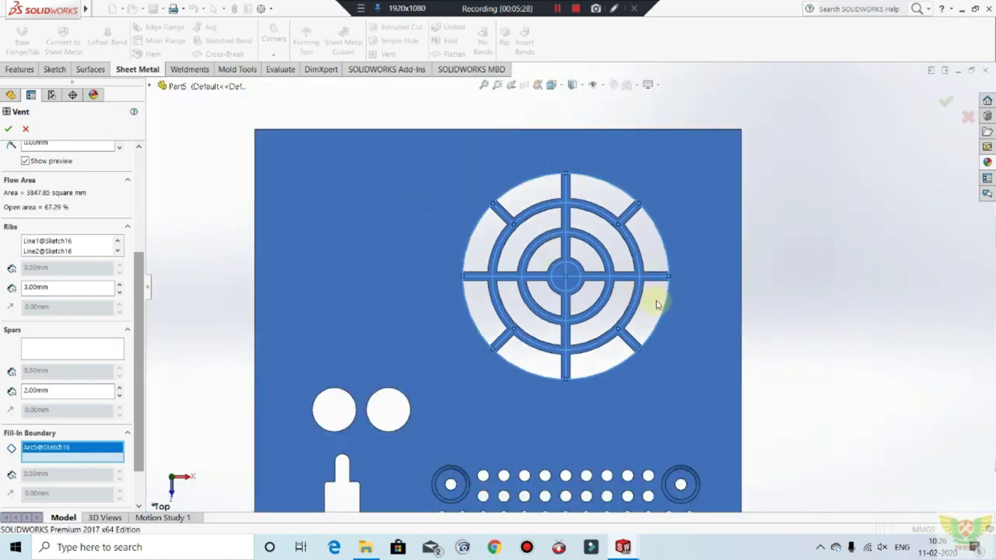
{"action": "scroll", "coordinate": [635, 291], "scroll_direction": "down", "scroll_amount": 2}
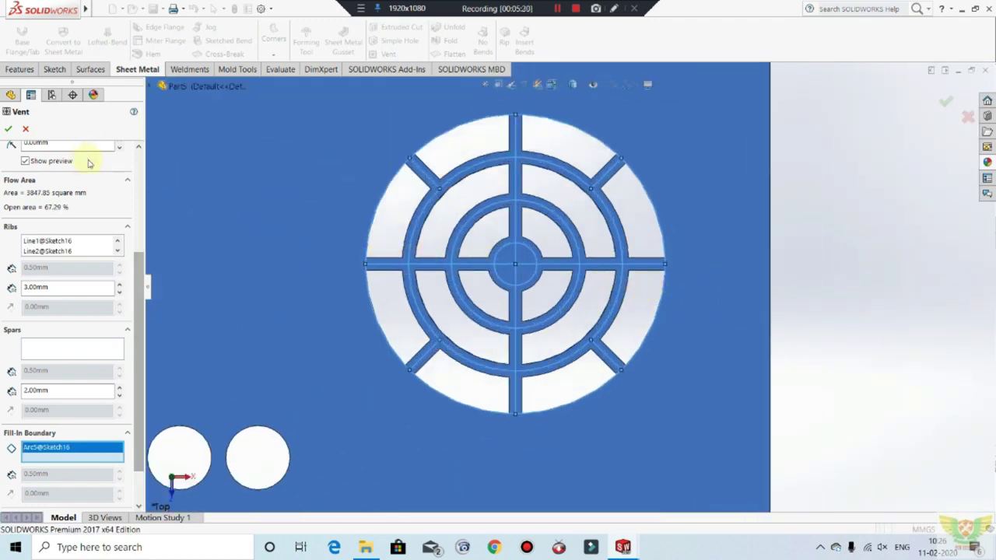
Create Vent1 with its ring-and-spoke openings, then tilt and zoom to inspect the cutouts.
{"action": "left_click", "coordinate": [8, 129]}
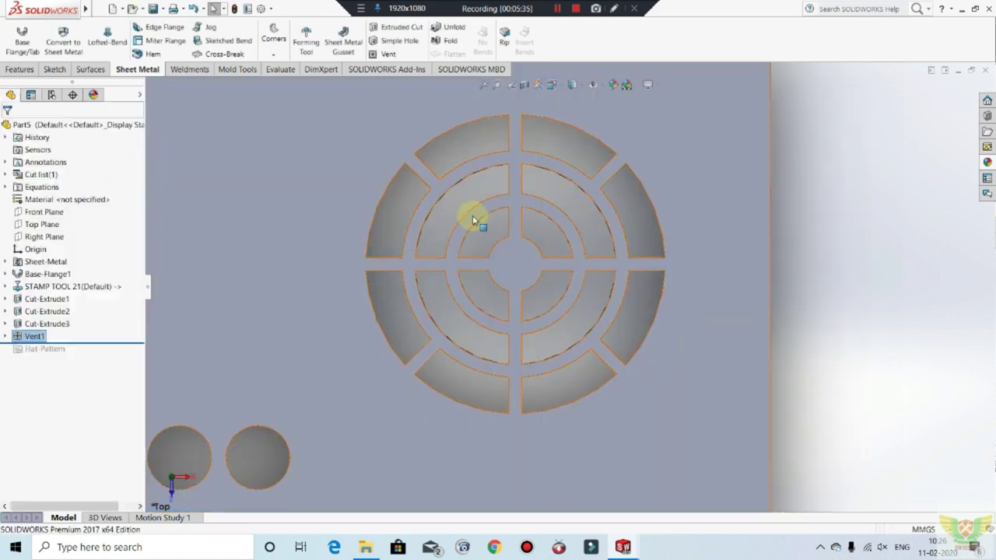
{"action": "scroll", "coordinate": [544, 251], "scroll_direction": "up", "scroll_amount": 3}
{"action": "scroll", "coordinate": [544, 250], "scroll_direction": "up", "scroll_amount": 2}
{"action": "mouse_move", "coordinate": [544, 250]}
{"action": "middle_mouse_down"}
{"action": "mouse_move", "coordinate": [551, 215]}
{"action": "mouse_move", "coordinate": [560, 237]}
{"action": "middle_mouse_up"}
{"action": "scroll", "coordinate": [551, 215], "scroll_direction": "down", "scroll_amount": 4}
{"action": "scroll", "coordinate": [550, 215], "scroll_direction": "down", "scroll_amount": 2}
{"action": "scroll", "coordinate": [560, 236], "scroll_direction": "up", "scroll_amount": 2}
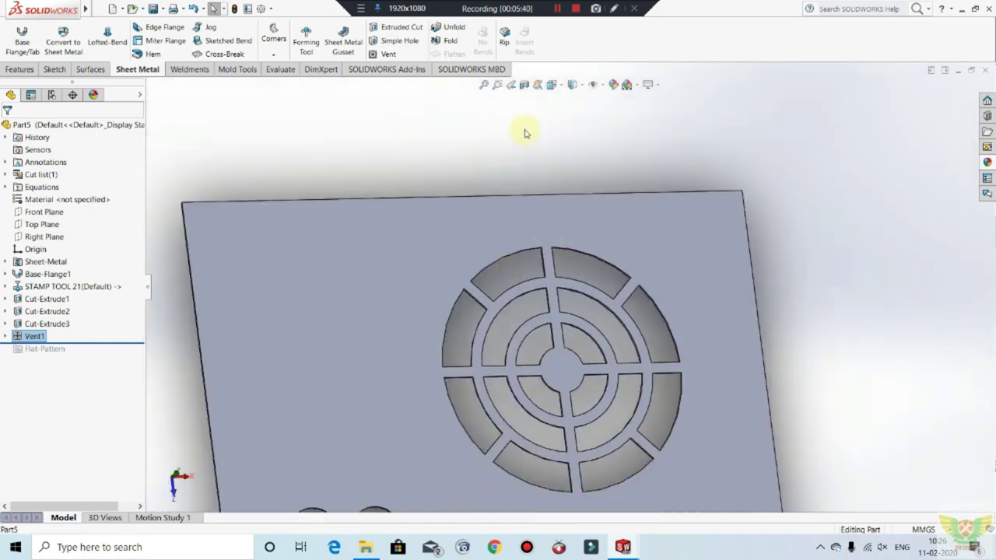
{"action": "middle_click_drag", "start_coordinate": [592, 312], "coordinate": [573, 63]}
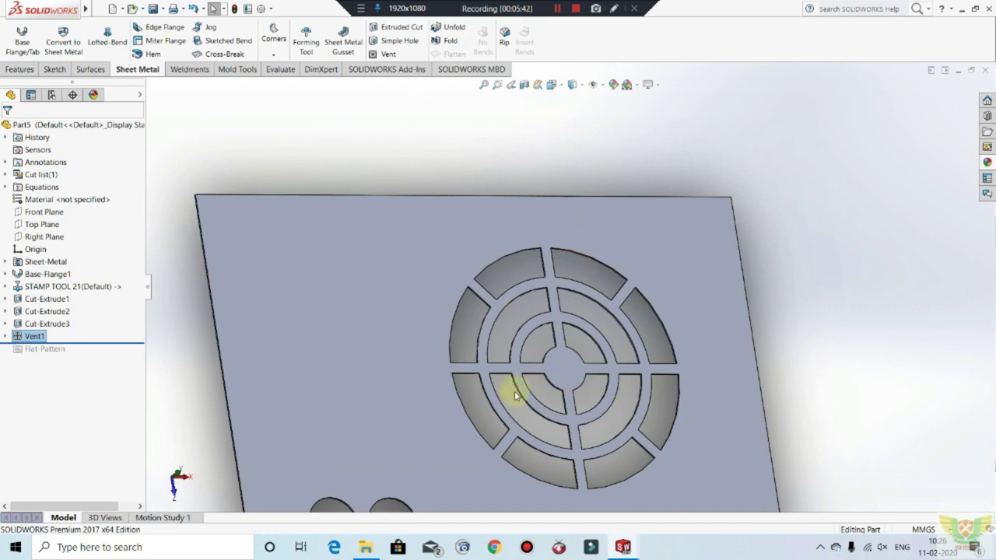
{"action": "scroll", "coordinate": [514, 395], "scroll_direction": "down", "scroll_amount": 1}
{"action": "scroll", "coordinate": [567, 267], "scroll_direction": "up", "scroll_amount": 2}
{"action": "scroll", "coordinate": [573, 285], "scroll_direction": "up", "scroll_amount": 1}
{"action": "scroll", "coordinate": [570, 132], "scroll_direction": "down", "scroll_amount": 1}
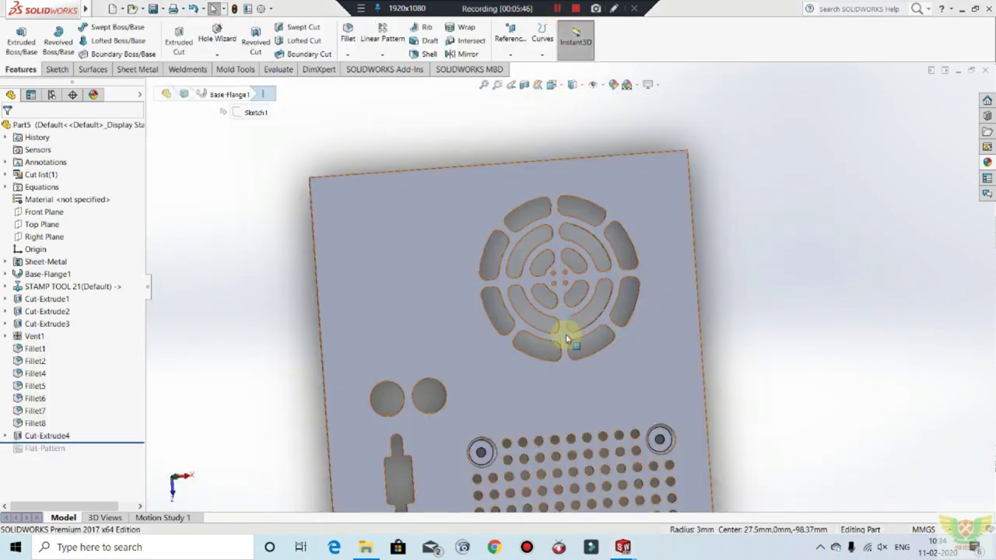
{"action": "scroll", "coordinate": [564, 319], "scroll_direction": "down", "scroll_amount": 1}
{"action": "mouse_move", "coordinate": [590, 234]}
{"action": "middle_mouse_down"}
{"action": "mouse_move", "coordinate": [650, 268]}
{"action": "mouse_move", "coordinate": [629, 260]}
{"action": "middle_mouse_up"}
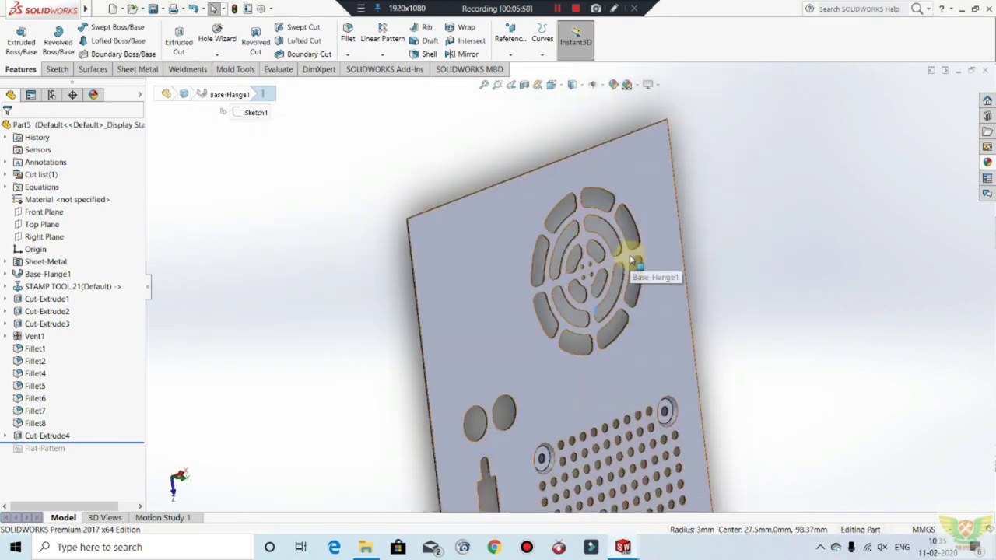
{"action": "scroll", "coordinate": [637, 253], "scroll_direction": "up", "scroll_amount": 1}
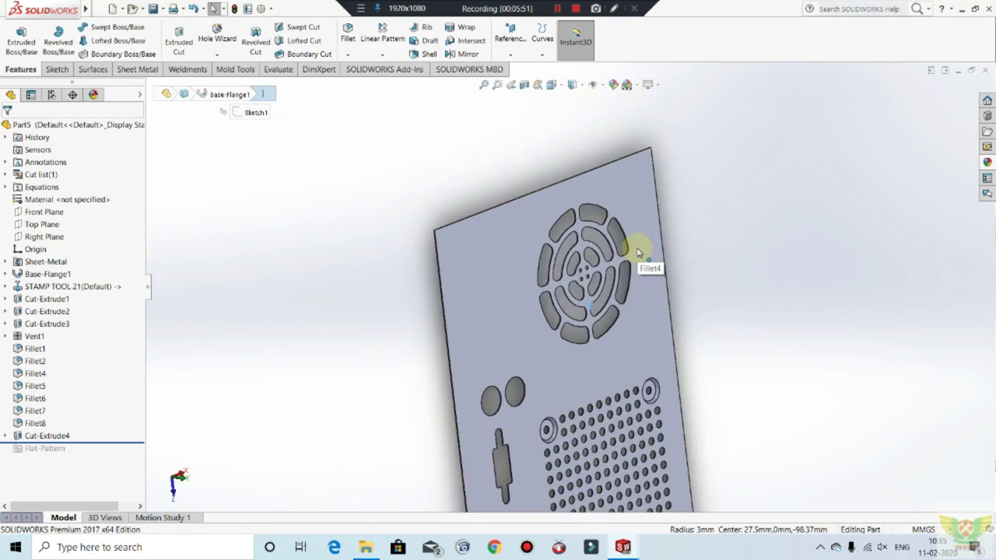
{"action": "scroll", "coordinate": [656, 300], "scroll_direction": "up", "scroll_amount": 2}
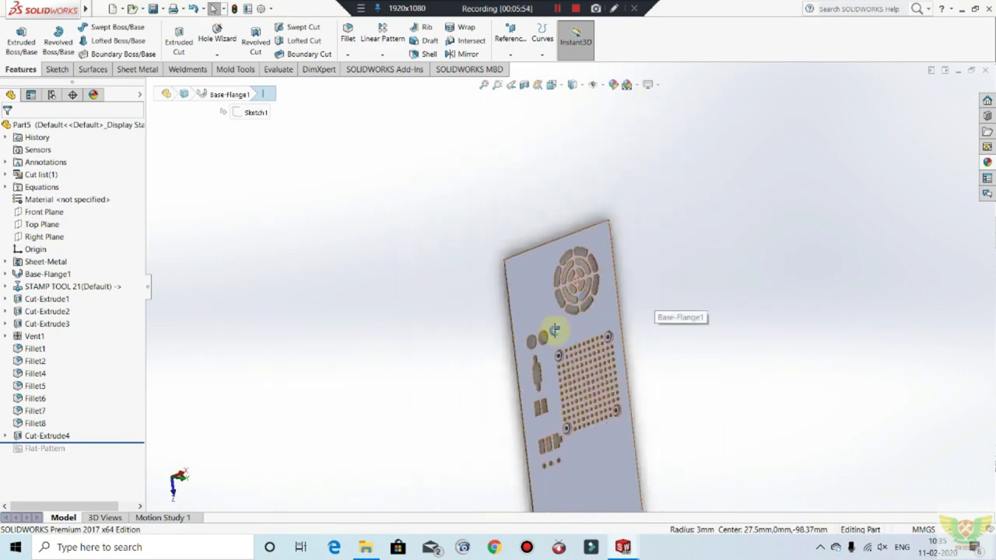
{"action": "scroll", "coordinate": [562, 311], "scroll_direction": "down", "scroll_amount": 2}
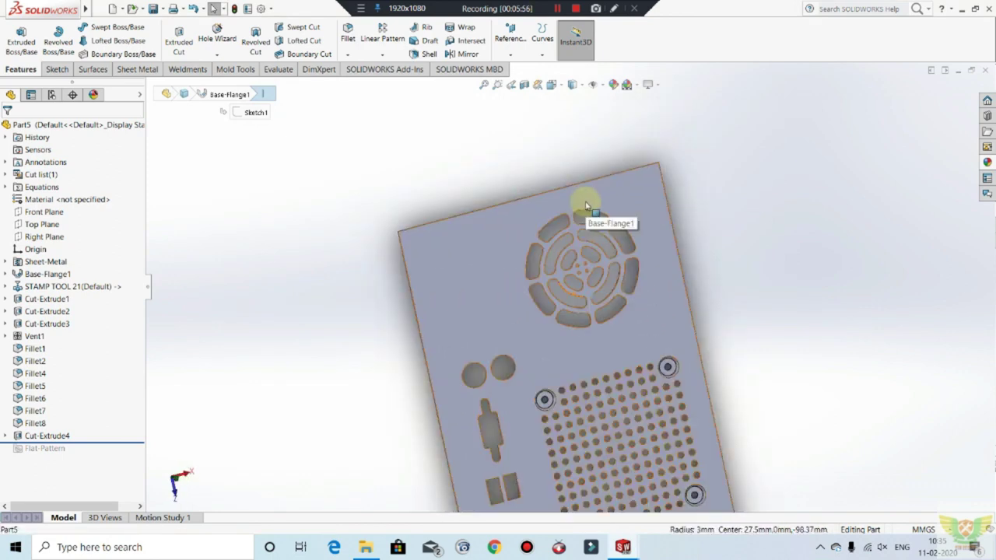
{"action": "scroll", "coordinate": [609, 347], "scroll_direction": "up", "scroll_amount": 1}
{"action": "scroll", "coordinate": [595, 383], "scroll_direction": "up", "scroll_amount": 1}
{"action": "scroll", "coordinate": [605, 277], "scroll_direction": "down", "scroll_amount": 2}
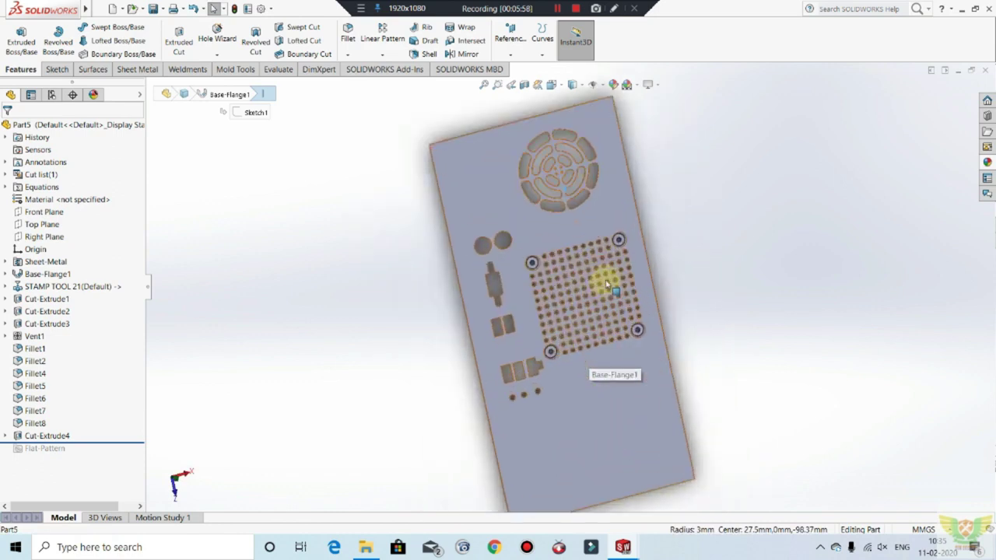
{"action": "scroll", "coordinate": [496, 249], "scroll_direction": "down", "scroll_amount": 2}
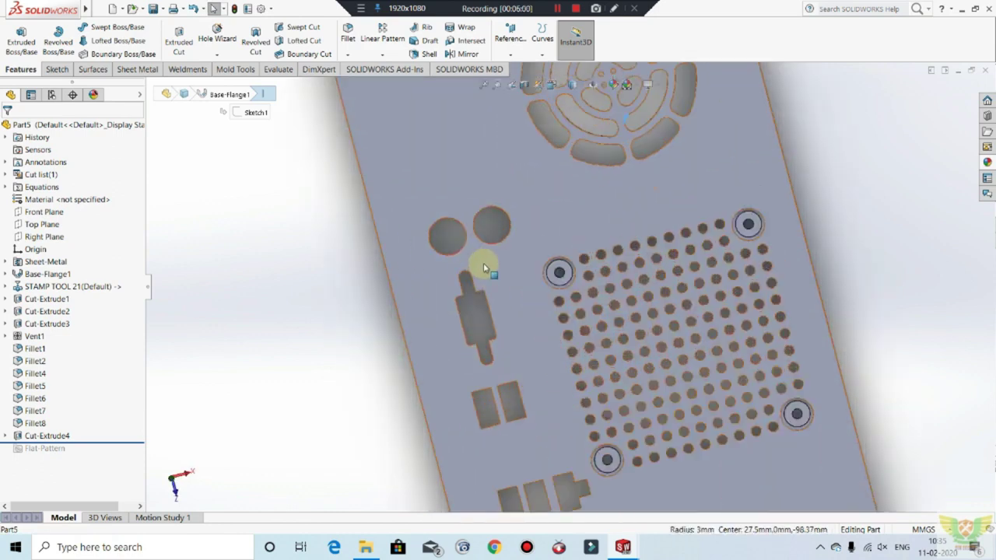
{"action": "scroll", "coordinate": [506, 226], "scroll_direction": "up", "scroll_amount": 2}
{"action": "scroll", "coordinate": [537, 195], "scroll_direction": "up", "scroll_amount": 1}
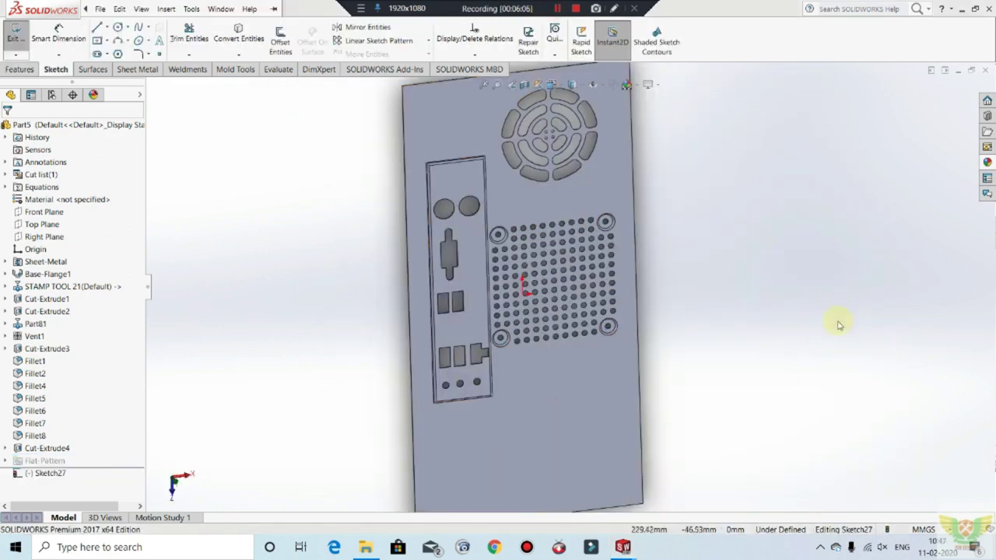
Orbit the panel to a tilted view and zoom in and out to inspect it.
{"action": "scroll", "coordinate": [456, 251], "scroll_direction": "up", "scroll_amount": 2}
{"action": "mouse_move", "coordinate": [456, 252]}
{"action": "middle_mouse_down"}
{"action": "mouse_move", "coordinate": [429, 267]}
{"action": "mouse_move", "coordinate": [507, 222]}
{"action": "middle_mouse_up"}
{"action": "scroll", "coordinate": [530, 148], "scroll_direction": "down", "scroll_amount": 2}
{"action": "scroll", "coordinate": [467, 207], "scroll_direction": "down", "scroll_amount": 1}
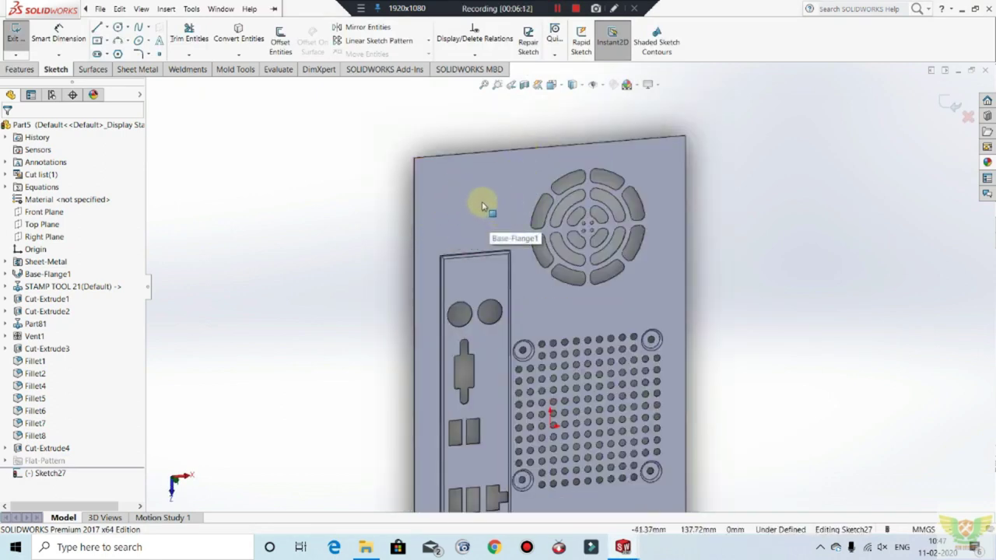
{"action": "scroll", "coordinate": [483, 207], "scroll_direction": "up", "scroll_amount": 3}
{"action": "scroll", "coordinate": [511, 259], "scroll_direction": "up", "scroll_amount": 1}
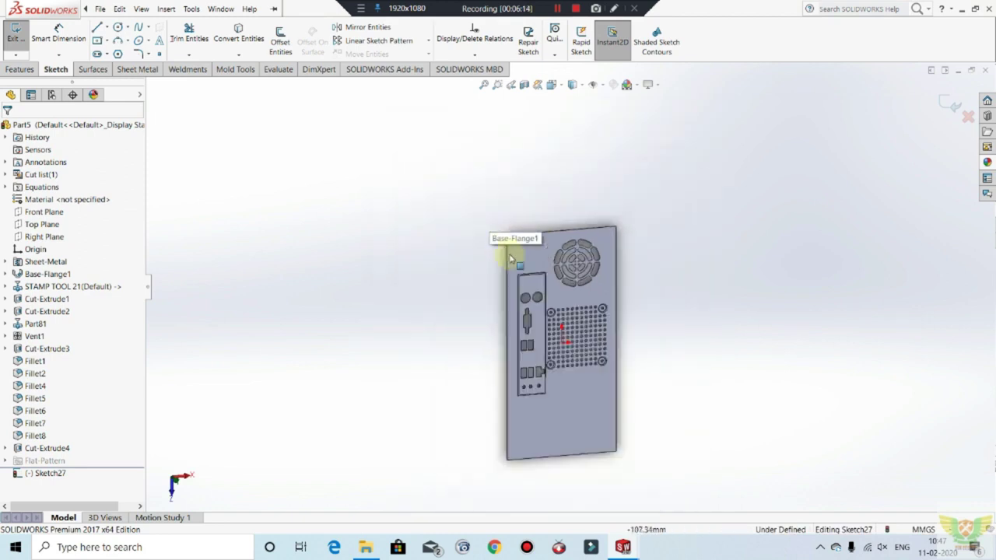
{"action": "scroll", "coordinate": [616, 357], "scroll_direction": "down", "scroll_amount": 2}
{"action": "scroll", "coordinate": [615, 350], "scroll_direction": "down", "scroll_amount": 1}
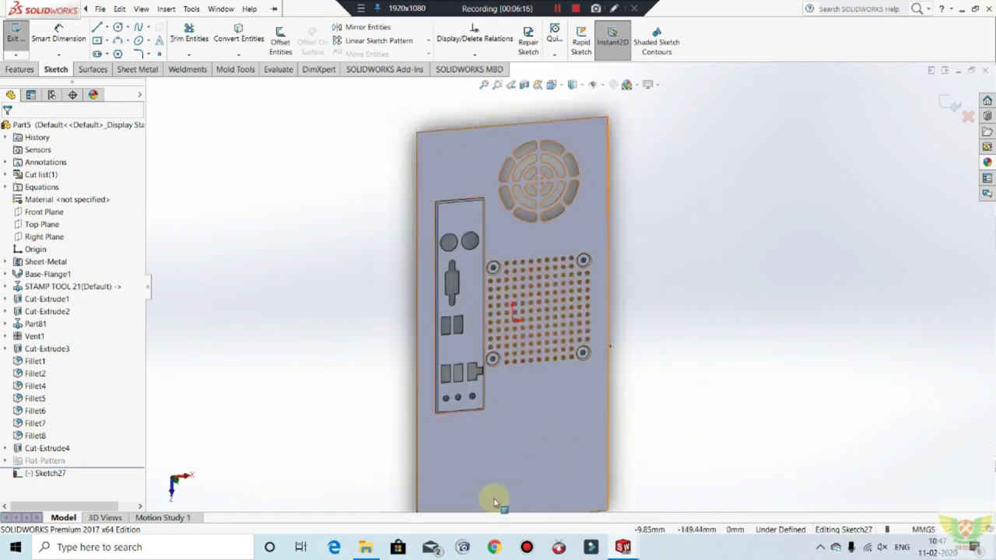
{"action": "scroll", "coordinate": [591, 233], "scroll_direction": "up", "scroll_amount": 1}
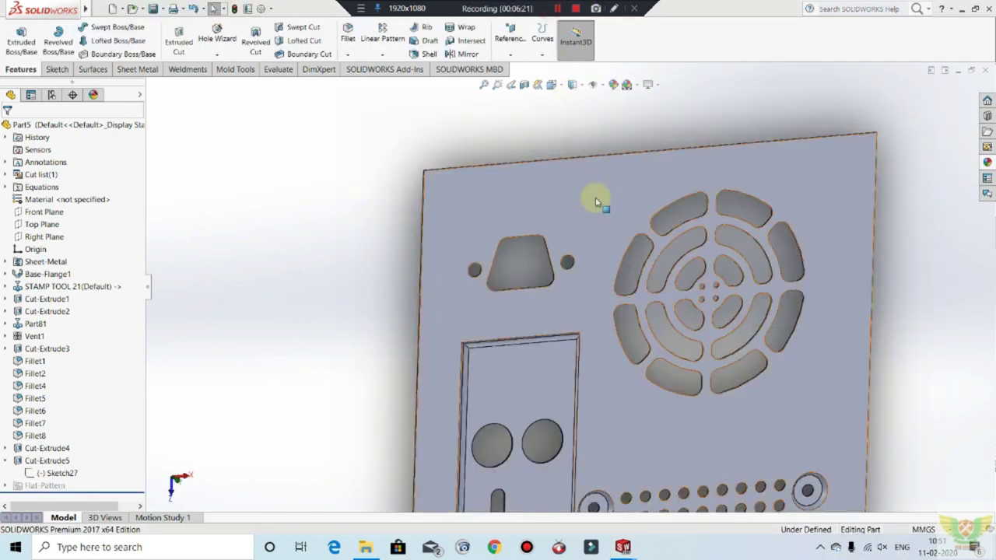
{"action": "scroll", "coordinate": [576, 233], "scroll_direction": "down", "scroll_amount": 1}
{"action": "scroll", "coordinate": [529, 249], "scroll_direction": "up", "scroll_amount": 3}
{"action": "scroll", "coordinate": [545, 311], "scroll_direction": "up", "scroll_amount": 2}
{"action": "scroll", "coordinate": [584, 354], "scroll_direction": "down", "scroll_amount": 1}
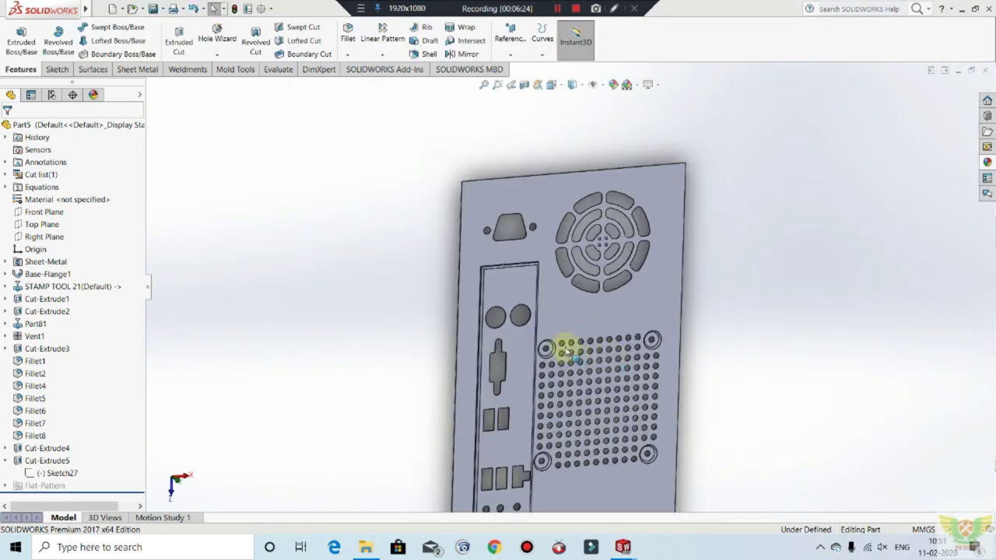
{"action": "scroll", "coordinate": [592, 358], "scroll_direction": "down", "scroll_amount": 1}
{"action": "scroll", "coordinate": [622, 366], "scroll_direction": "down", "scroll_amount": 1}
{"action": "scroll", "coordinate": [623, 346], "scroll_direction": "up", "scroll_amount": 3}
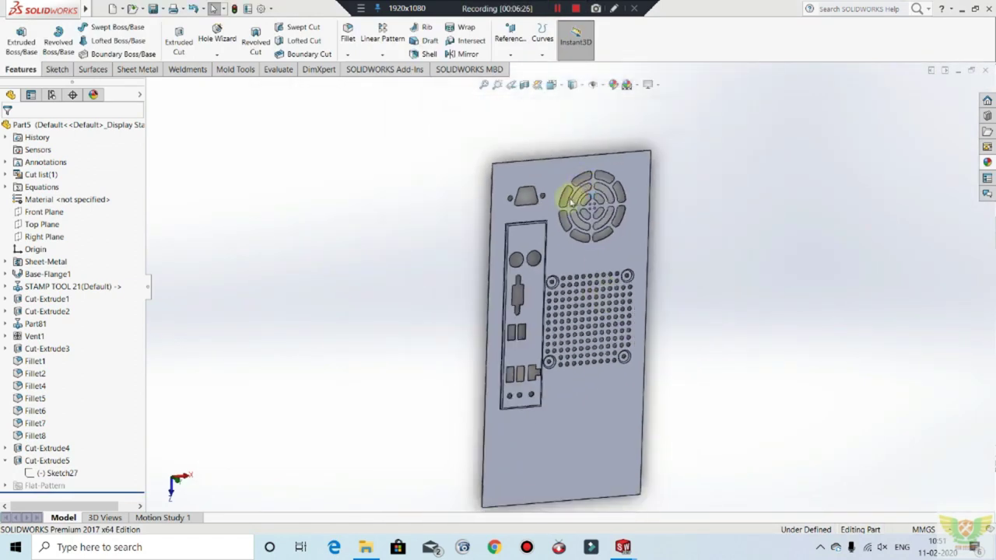
{"action": "scroll", "coordinate": [570, 200], "scroll_direction": "down", "scroll_amount": 1}
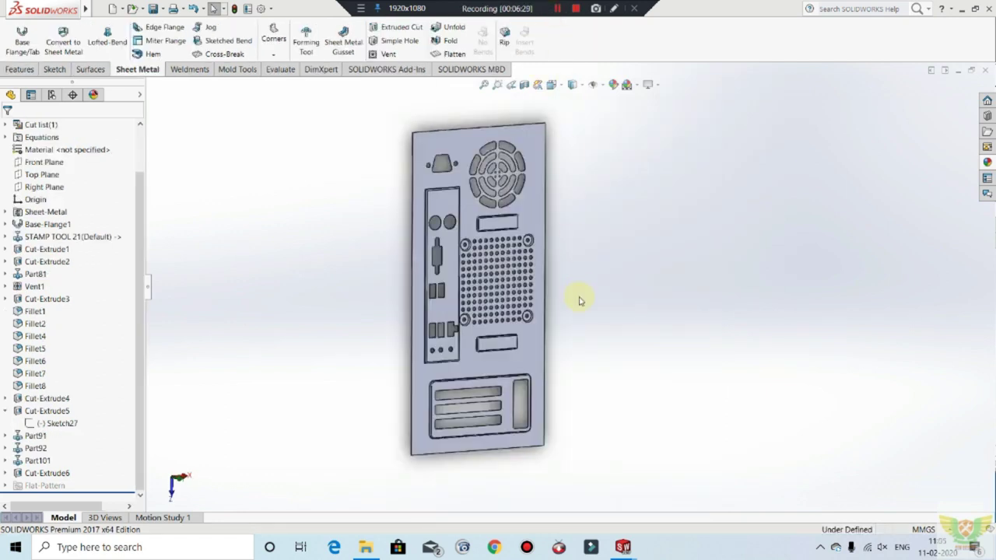
Rotate the panel edge-on and zoom to inspect the expansion-slot openings.
{"action": "mouse_move", "coordinate": [630, 251]}
{"action": "middle_mouse_down"}
{"action": "mouse_move", "coordinate": [512, 316]}
{"action": "mouse_move", "coordinate": [649, 331]}
{"action": "mouse_move", "coordinate": [632, 361]}
{"action": "mouse_move", "coordinate": [329, 307]}
{"action": "middle_mouse_up"}
{"action": "scroll", "coordinate": [452, 238], "scroll_direction": "down", "scroll_amount": 2}
{"action": "scroll", "coordinate": [436, 222], "scroll_direction": "down", "scroll_amount": 2}
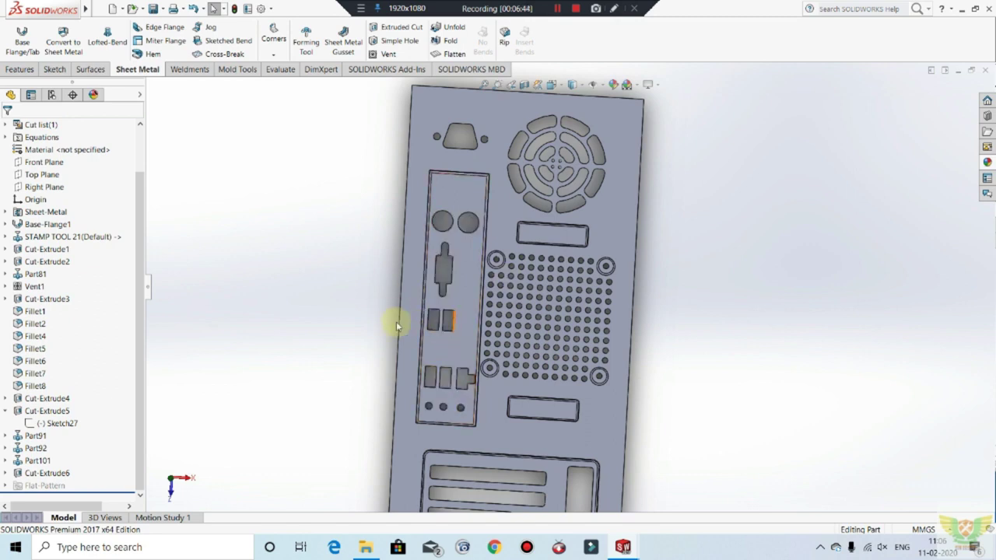
{"action": "scroll", "coordinate": [463, 334], "scroll_direction": "up", "scroll_amount": 2}
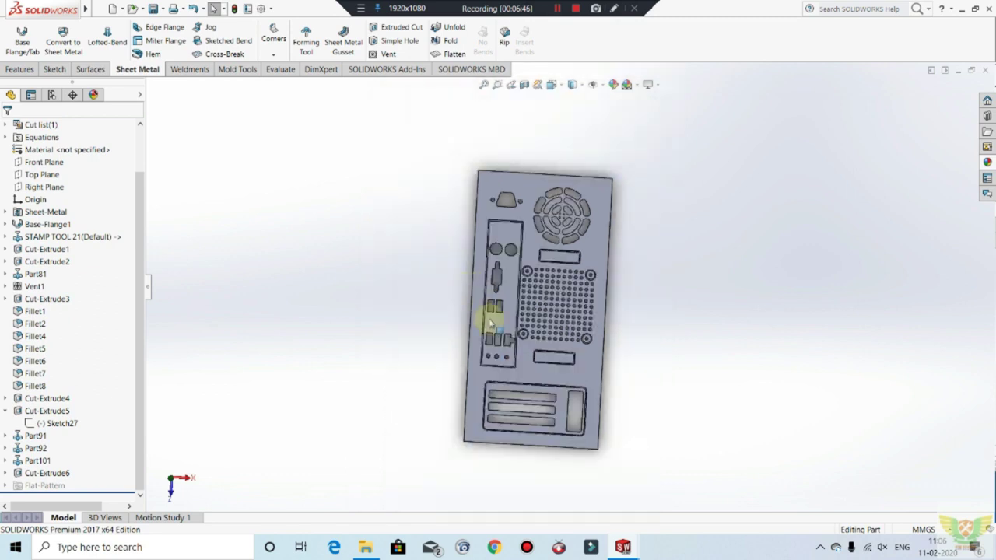
{"action": "scroll", "coordinate": [500, 350], "scroll_direction": "down", "scroll_amount": 3}
{"action": "scroll", "coordinate": [576, 333], "scroll_direction": "up", "scroll_amount": 3}
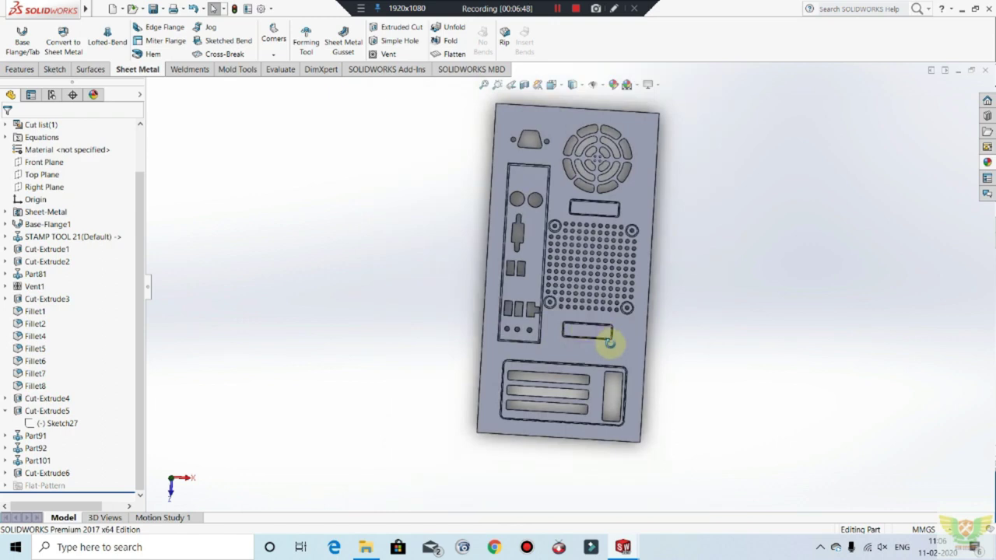
{"action": "scroll", "coordinate": [611, 377], "scroll_direction": "down", "scroll_amount": 2}
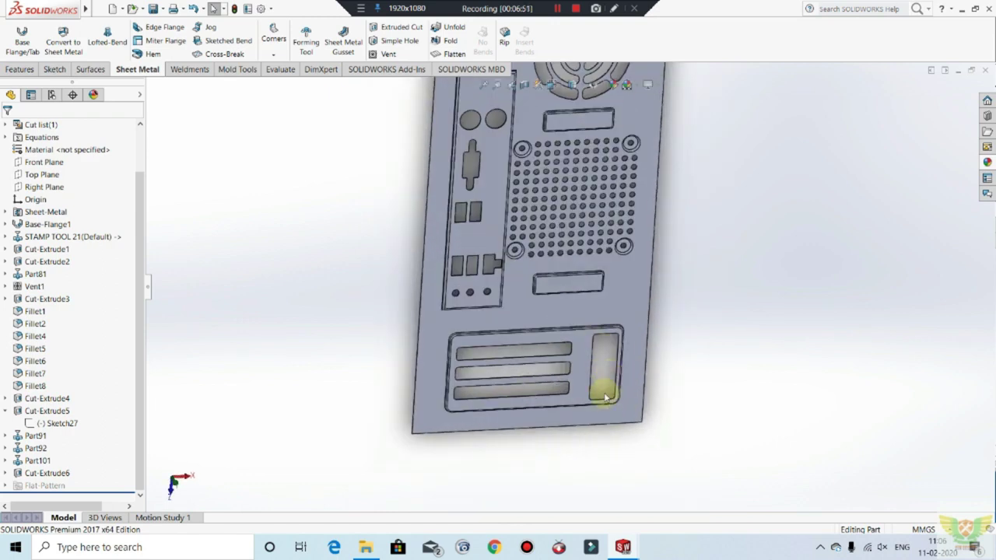
{"action": "scroll", "coordinate": [570, 340], "scroll_direction": "up", "scroll_amount": 2}
{"action": "scroll", "coordinate": [580, 257], "scroll_direction": "up", "scroll_amount": 2}
{"action": "scroll", "coordinate": [576, 175], "scroll_direction": "down", "scroll_amount": 1}
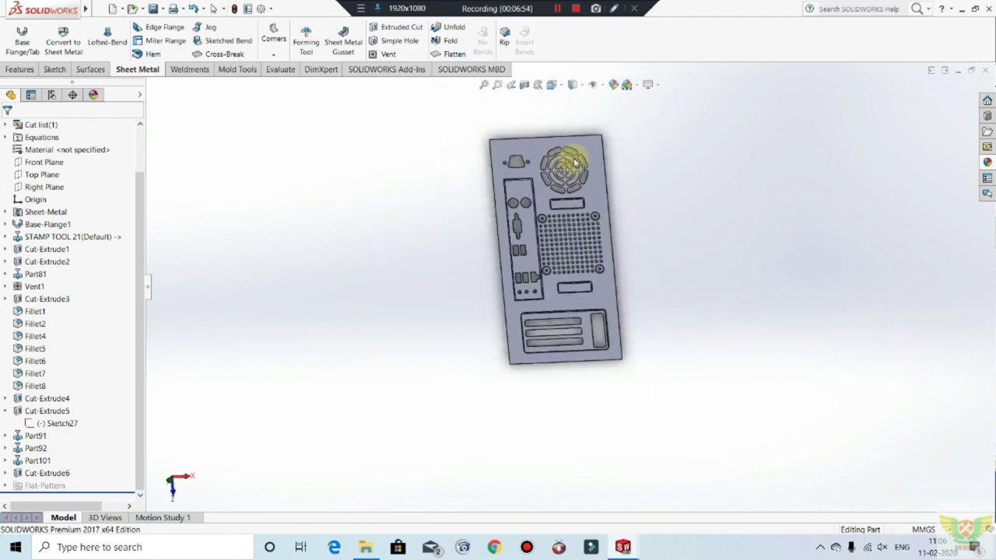
{"action": "scroll", "coordinate": [520, 201], "scroll_direction": "down", "scroll_amount": 3}
{"action": "scroll", "coordinate": [545, 195], "scroll_direction": "down", "scroll_amount": 1}
Orbit the panel to check its thickness edge-on, then return to a tilted face-on view.
{"action": "mouse_move", "coordinate": [569, 189]}
{"action": "middle_mouse_down"}
{"action": "mouse_move", "coordinate": [600, 233]}
{"action": "mouse_move", "coordinate": [573, 223]}
{"action": "middle_mouse_up"}
{"action": "scroll", "coordinate": [592, 214], "scroll_direction": "down", "scroll_amount": 2}
{"action": "scroll", "coordinate": [598, 212], "scroll_direction": "up", "scroll_amount": 2}
{"action": "scroll", "coordinate": [616, 267], "scroll_direction": "up", "scroll_amount": 1}
{"action": "mouse_move", "coordinate": [615, 267]}
{"action": "middle_mouse_down"}
{"action": "mouse_move", "coordinate": [472, 229]}
{"action": "mouse_move", "coordinate": [512, 327]}
{"action": "middle_mouse_up"}
{"action": "mouse_move", "coordinate": [652, 326]}
{"action": "middle_mouse_down"}
{"action": "mouse_move", "coordinate": [660, 314]}
{"action": "mouse_move", "coordinate": [323, 33]}
{"action": "middle_mouse_up"}
Start an edge flange on the panel's long edge and top-left edge.
{"action": "left_click", "coordinate": [173, 27]}
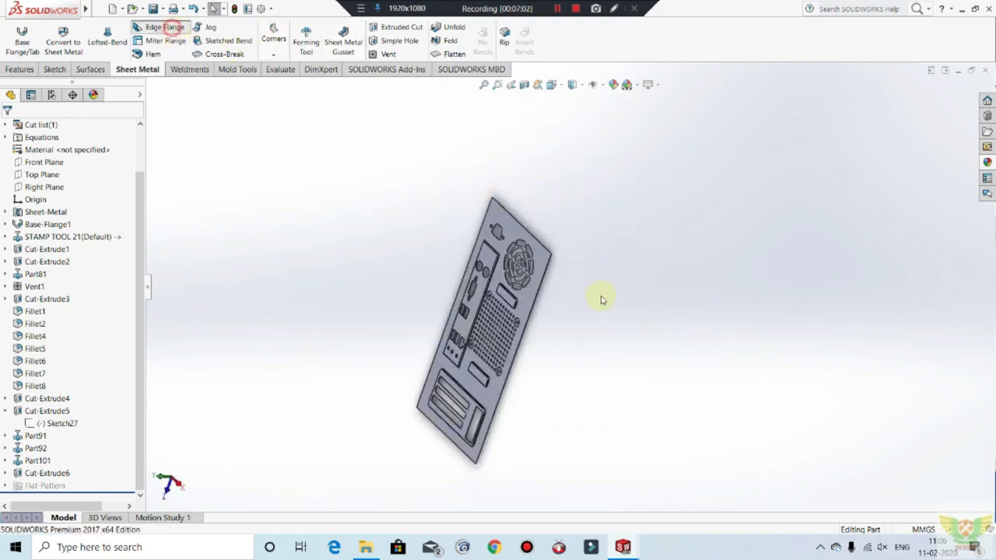
{"action": "scroll", "coordinate": [557, 288], "scroll_direction": "down", "scroll_amount": 3}
{"action": "scroll", "coordinate": [558, 294], "scroll_direction": "down", "scroll_amount": 2}
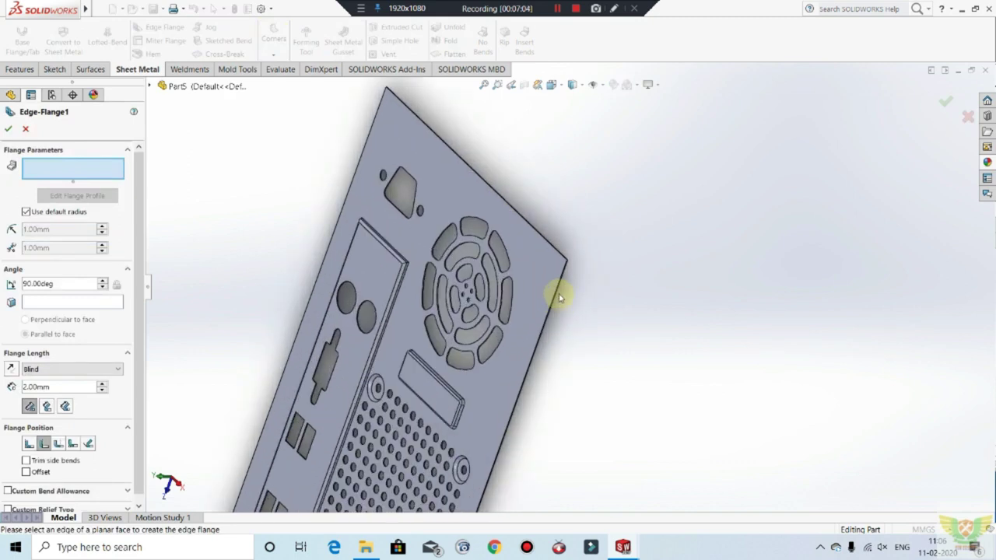
{"action": "left_click", "coordinate": [557, 288]}
{"action": "left_click", "coordinate": [633, 272]}
{"action": "left_click", "coordinate": [368, 133]}
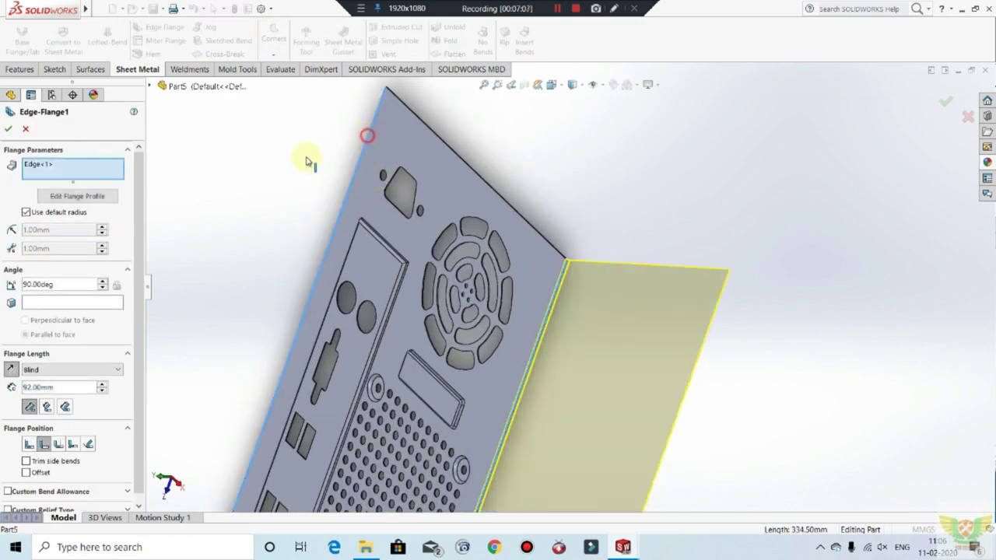
Set a custom 0.70 mm bend radius and a 15 mm flange length.
{"action": "left_click", "coordinate": [26, 222]}
{"action": "double_click", "coordinate": [62, 240]}
{"action": "type", "text": "0.7"}
{"action": "key", "text": "Return"}
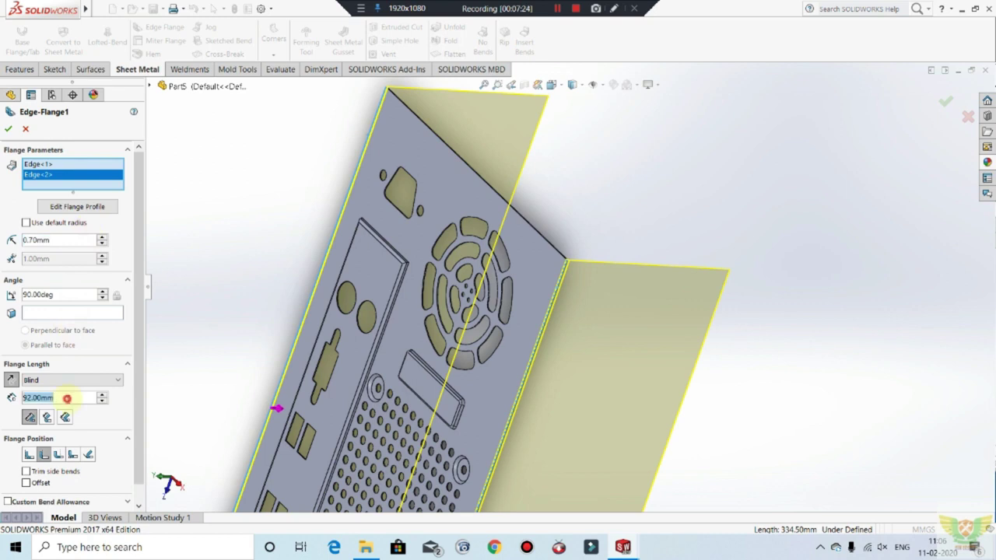
{"action": "type", "text": "15"}
{"action": "key", "text": "Return"}
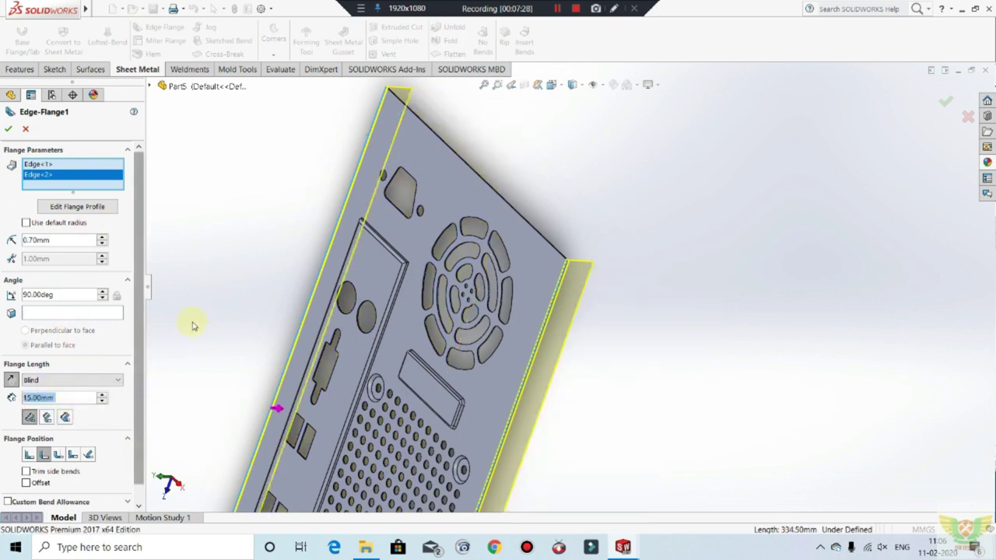
Add the lower edge as a third flange and create Edge-Flange1.
{"action": "scroll", "coordinate": [568, 288], "scroll_direction": "up", "scroll_amount": 2}
{"action": "scroll", "coordinate": [545, 327], "scroll_direction": "up", "scroll_amount": 2}
{"action": "scroll", "coordinate": [506, 389], "scroll_direction": "up", "scroll_amount": 2}
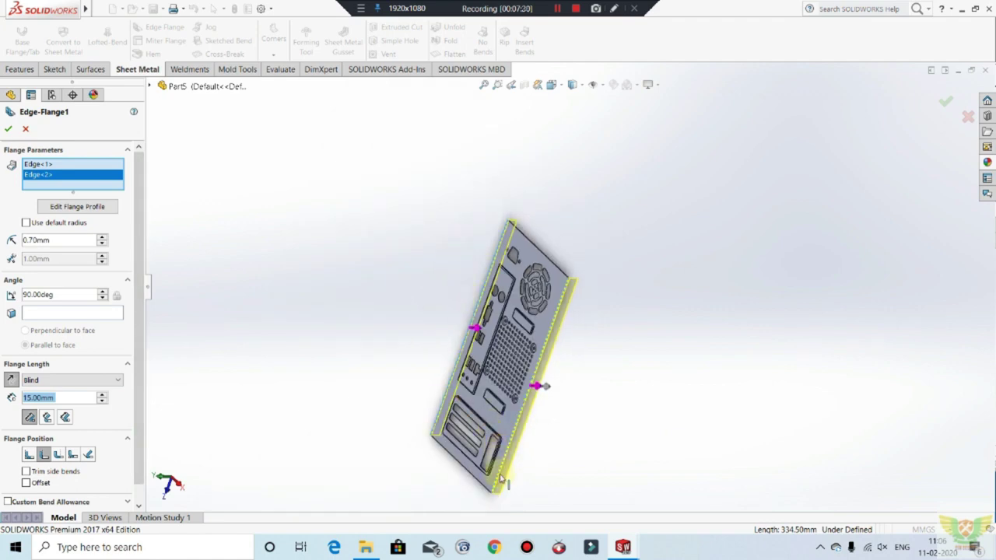
{"action": "scroll", "coordinate": [467, 474], "scroll_direction": "down", "scroll_amount": 2}
{"action": "scroll", "coordinate": [506, 421], "scroll_direction": "down", "scroll_amount": 2}
{"action": "middle_click_drag", "start_coordinate": [514, 407], "coordinate": [454, 357]}
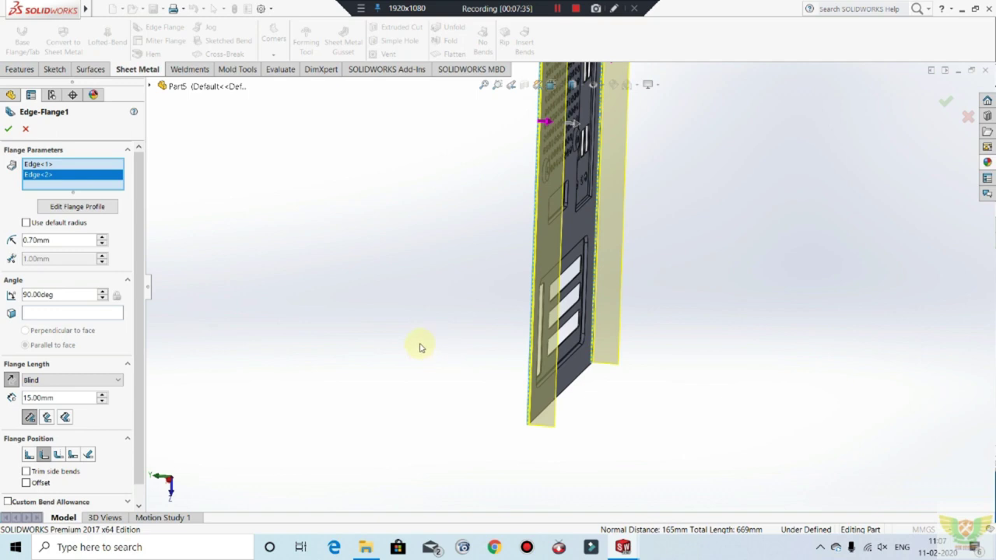
{"action": "mouse_move", "coordinate": [626, 436]}
{"action": "middle_mouse_down"}
{"action": "mouse_move", "coordinate": [615, 415]}
{"action": "mouse_move", "coordinate": [647, 381]}
{"action": "mouse_move", "coordinate": [594, 391]}
{"action": "middle_mouse_up"}
{"action": "scroll", "coordinate": [580, 347], "scroll_direction": "down", "scroll_amount": 2}
{"action": "left_click", "coordinate": [583, 316]}
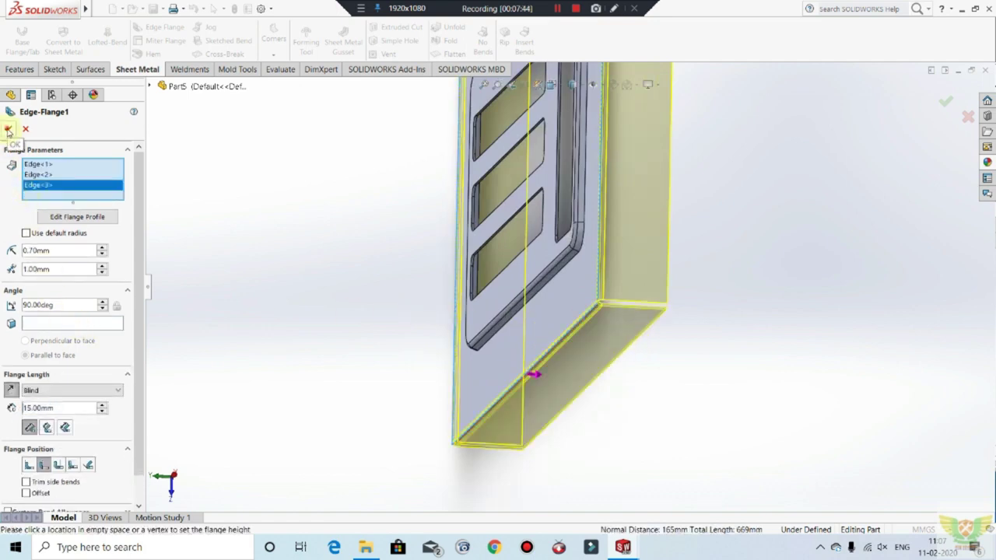
{"action": "left_click", "coordinate": [7, 130]}
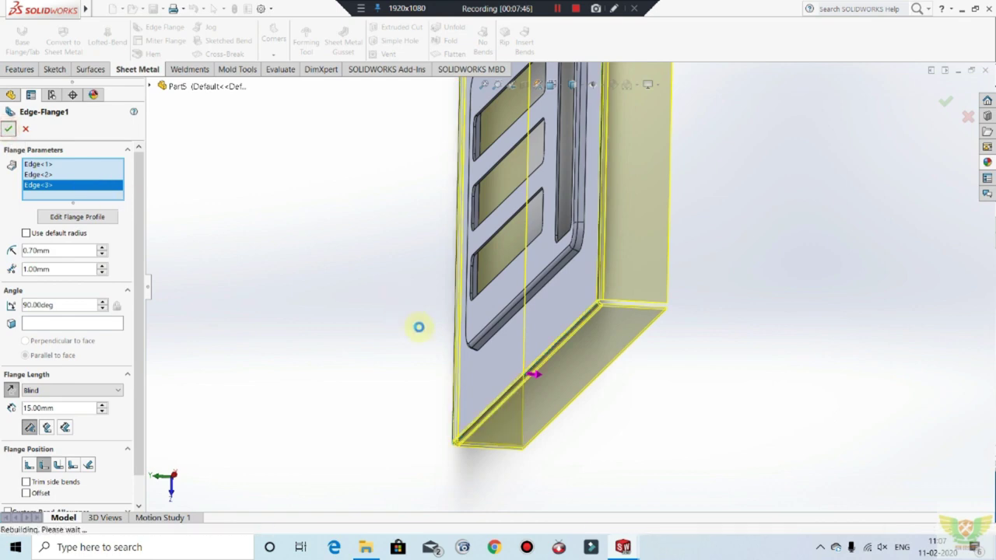
{"action": "mouse_move", "coordinate": [396, 290]}
{"action": "middle_mouse_down"}
{"action": "mouse_move", "coordinate": [544, 322]}
{"action": "mouse_move", "coordinate": [583, 231]}
{"action": "mouse_move", "coordinate": [620, 230]}
{"action": "mouse_move", "coordinate": [584, 145]}
{"action": "middle_mouse_up"}
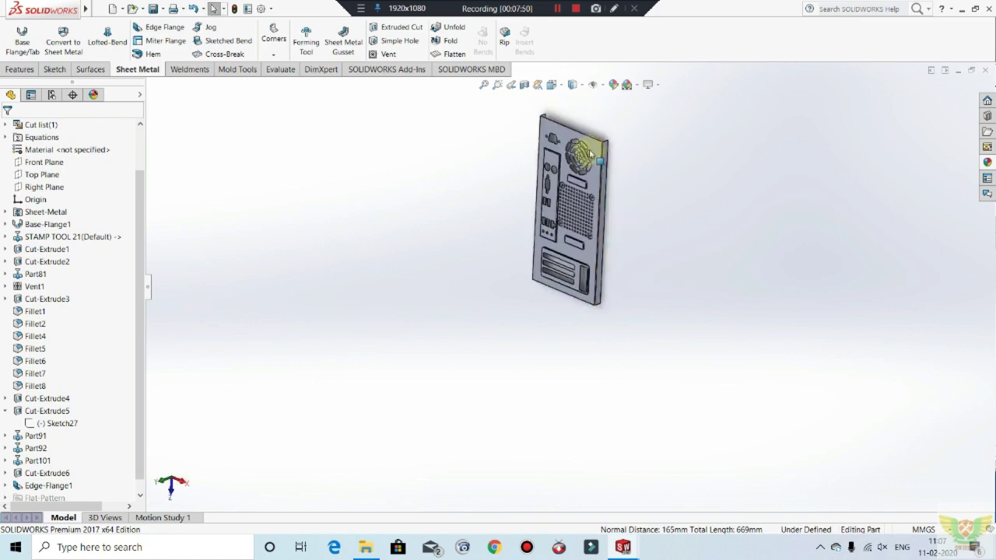
{"action": "scroll", "coordinate": [597, 132], "scroll_direction": "down", "scroll_amount": 3}
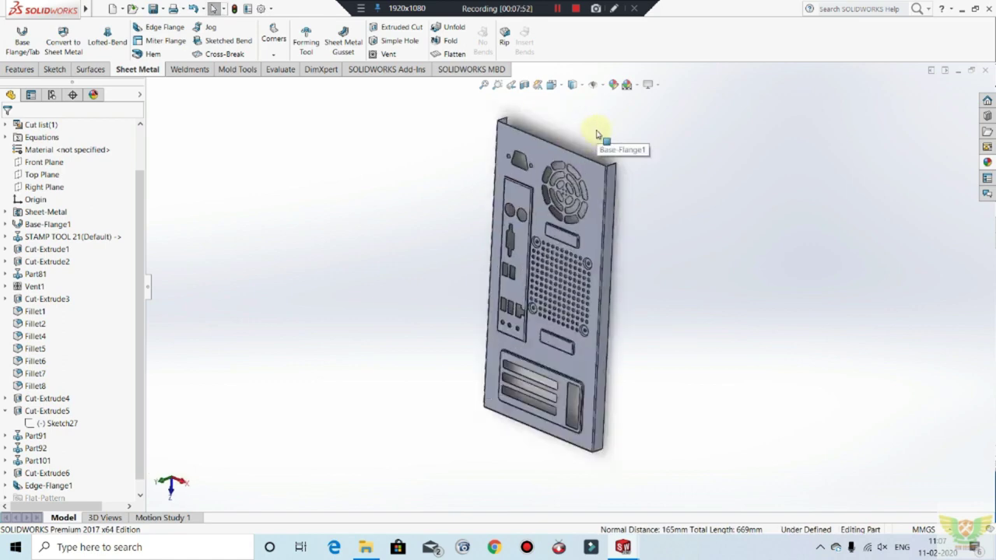
{"action": "scroll", "coordinate": [556, 155], "scroll_direction": "down", "scroll_amount": 1}
{"action": "scroll", "coordinate": [701, 233], "scroll_direction": "down", "scroll_amount": 3}
{"action": "scroll", "coordinate": [672, 251], "scroll_direction": "up", "scroll_amount": 2}
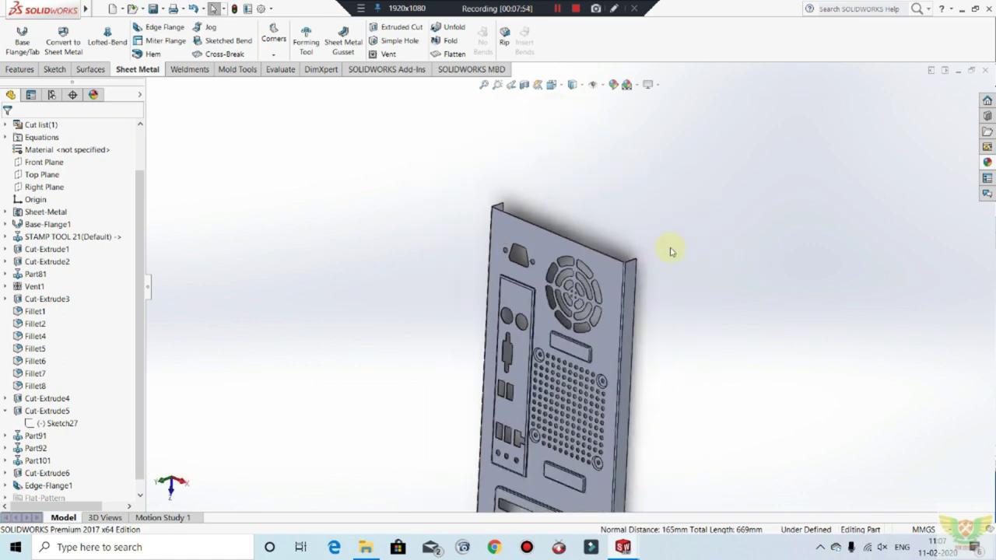
{"action": "scroll", "coordinate": [634, 335], "scroll_direction": "up", "scroll_amount": 2}
{"action": "scroll", "coordinate": [605, 282], "scroll_direction": "down", "scroll_amount": 2}
{"action": "scroll", "coordinate": [567, 218], "scroll_direction": "up", "scroll_amount": 1}
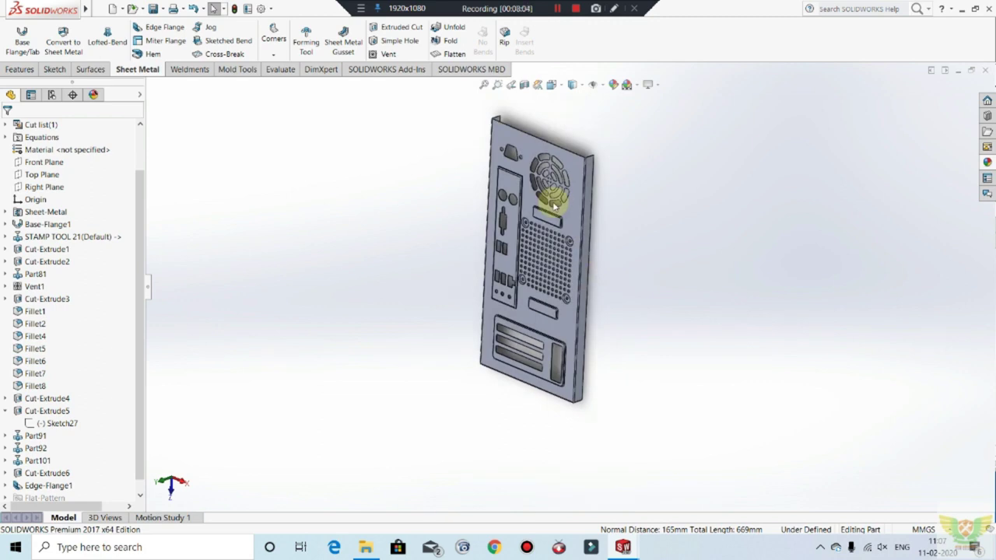
{"action": "mouse_move", "coordinate": [619, 292]}
{"action": "middle_mouse_down"}
{"action": "mouse_move", "coordinate": [696, 319]}
{"action": "mouse_move", "coordinate": [631, 309]}
{"action": "mouse_move", "coordinate": [647, 298]}
{"action": "middle_mouse_up"}
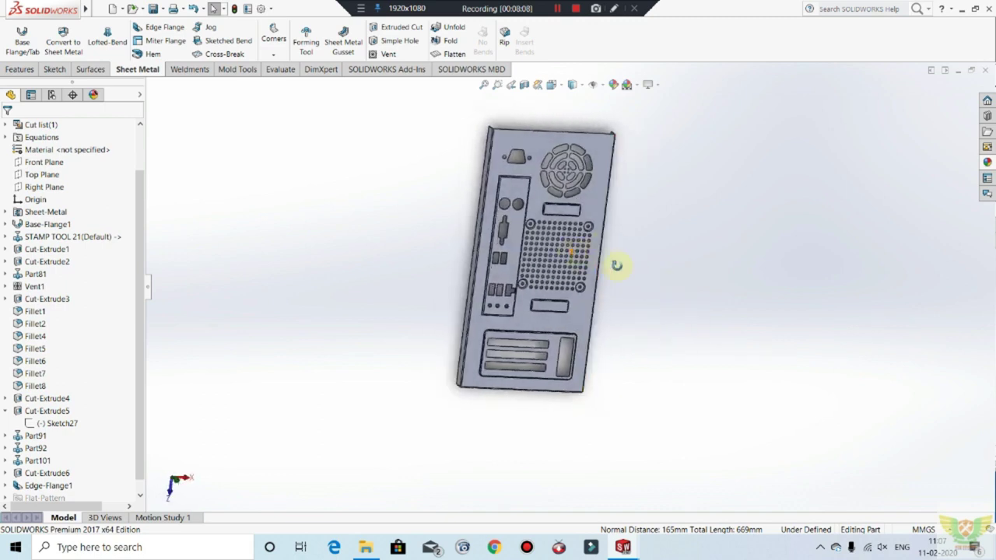
{"action": "middle_click_drag", "start_coordinate": [616, 266], "coordinate": [638, 287]}
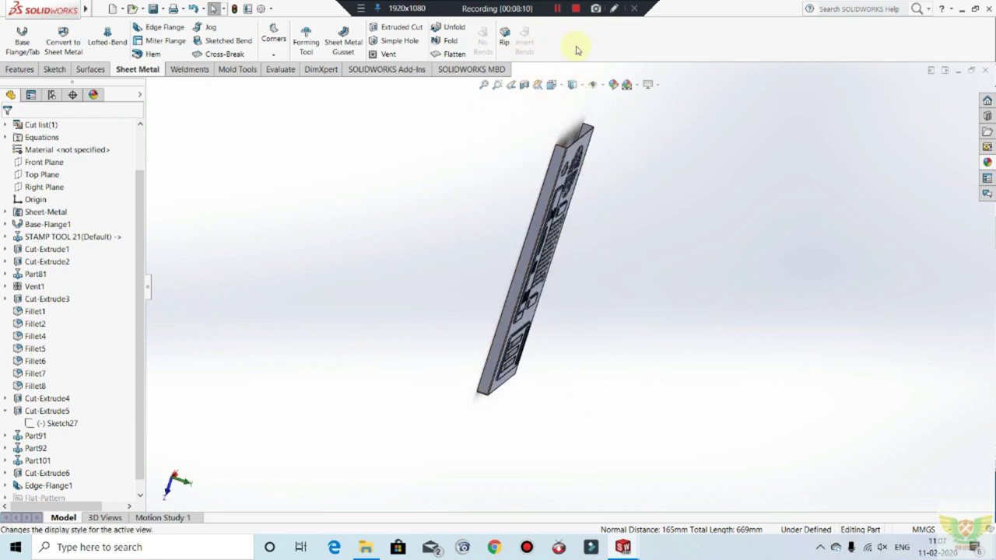
{"action": "scroll", "coordinate": [576, 183], "scroll_direction": "down", "scroll_amount": 1}
{"action": "scroll", "coordinate": [576, 185], "scroll_direction": "down", "scroll_amount": 1}
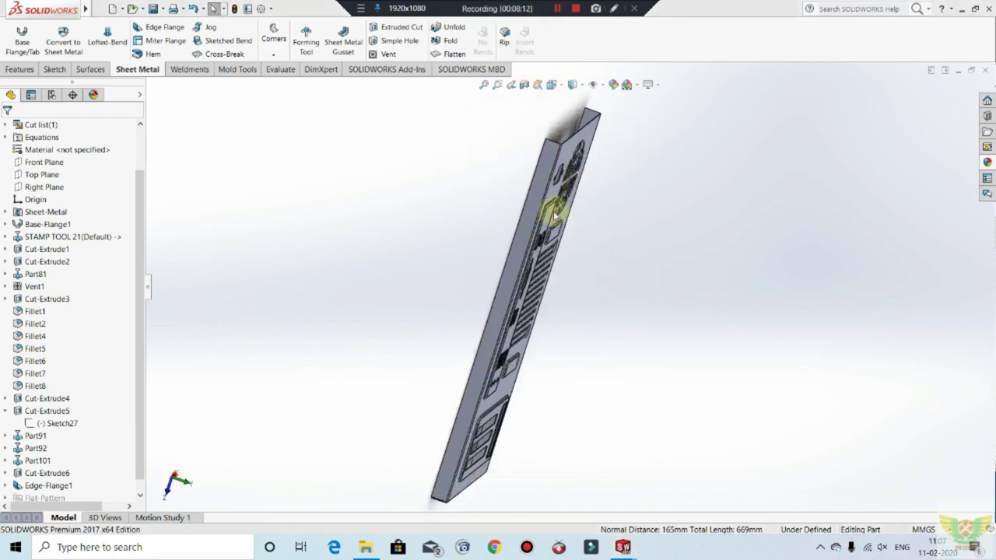
{"action": "scroll", "coordinate": [46, 424], "scroll_direction": "down", "scroll_amount": 1}
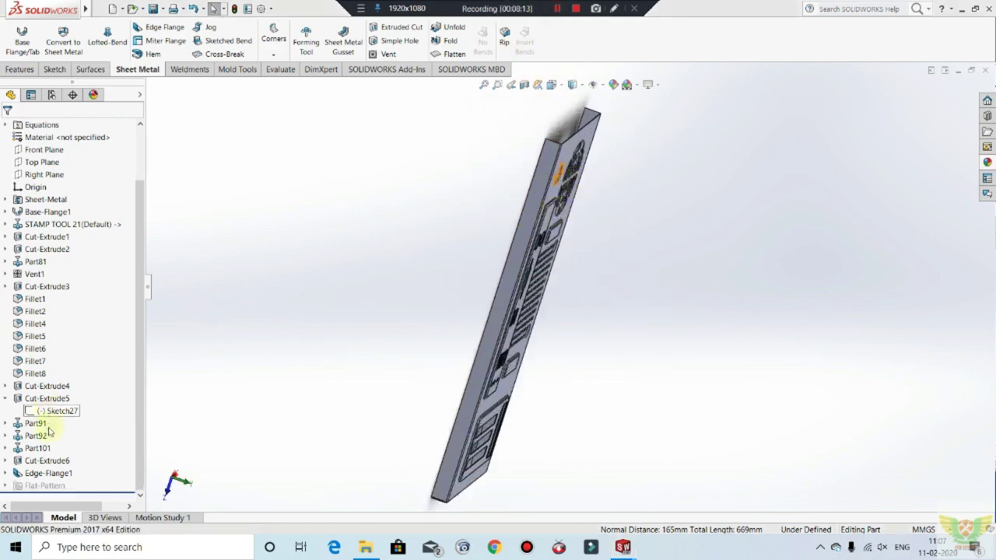
{"action": "left_click", "coordinate": [54, 473]}
Edit Edge-Flange1 to remove Edge<2> from its flanged edges.
{"action": "left_click", "coordinate": [74, 440]}
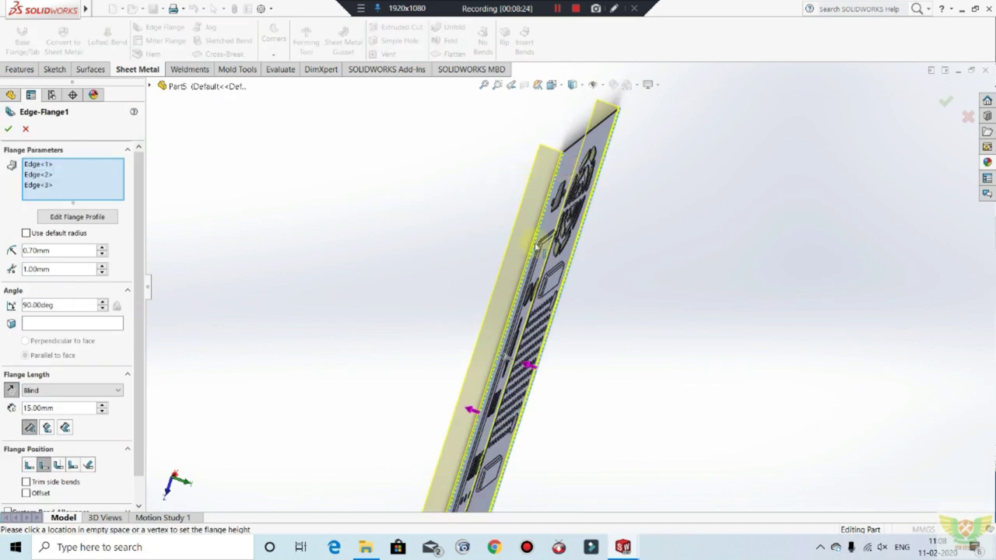
{"action": "scroll", "coordinate": [556, 156], "scroll_direction": "down", "scroll_amount": 1}
{"action": "scroll", "coordinate": [557, 155], "scroll_direction": "down", "scroll_amount": 1}
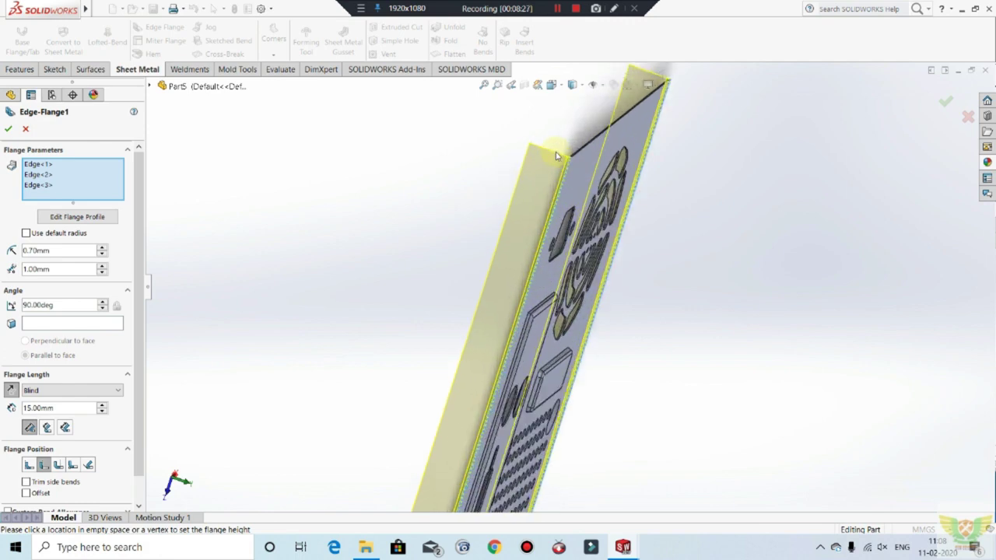
{"action": "left_click", "coordinate": [557, 195]}
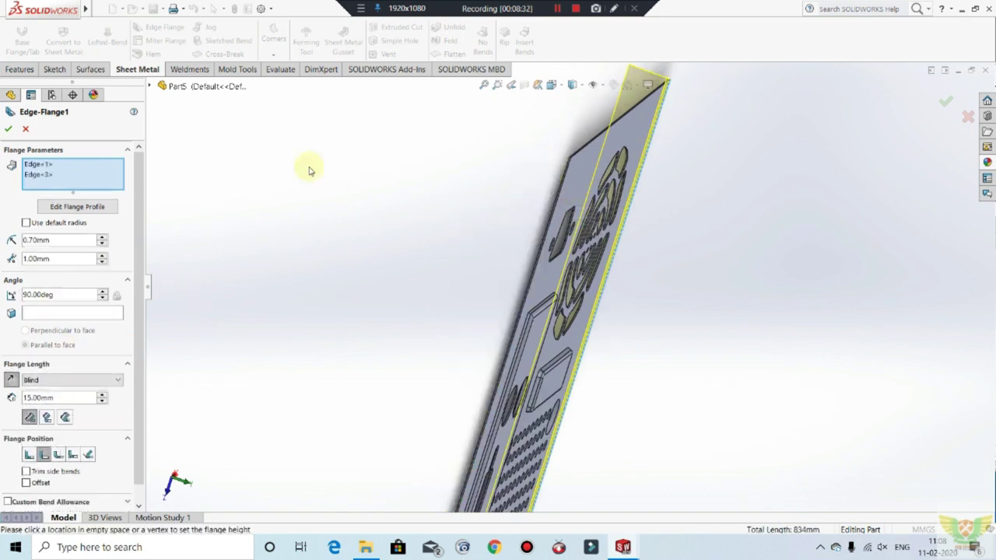
{"action": "left_click", "coordinate": [7, 128]}
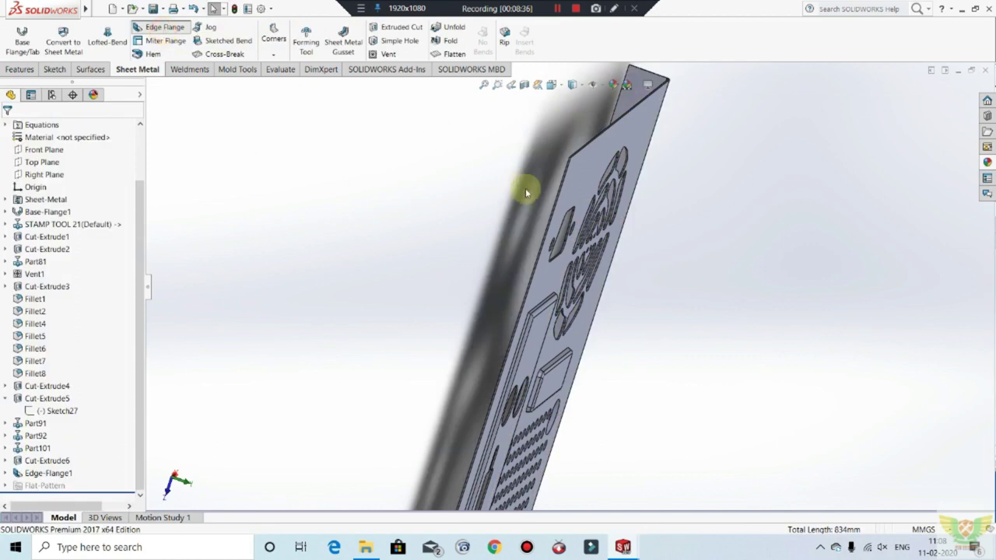
Add Edge-Flange2 on the front edge with 0.70 mm bend radius and 5 mm length.
{"action": "key", "text": "Return"}
{"action": "left_click", "coordinate": [567, 177]}
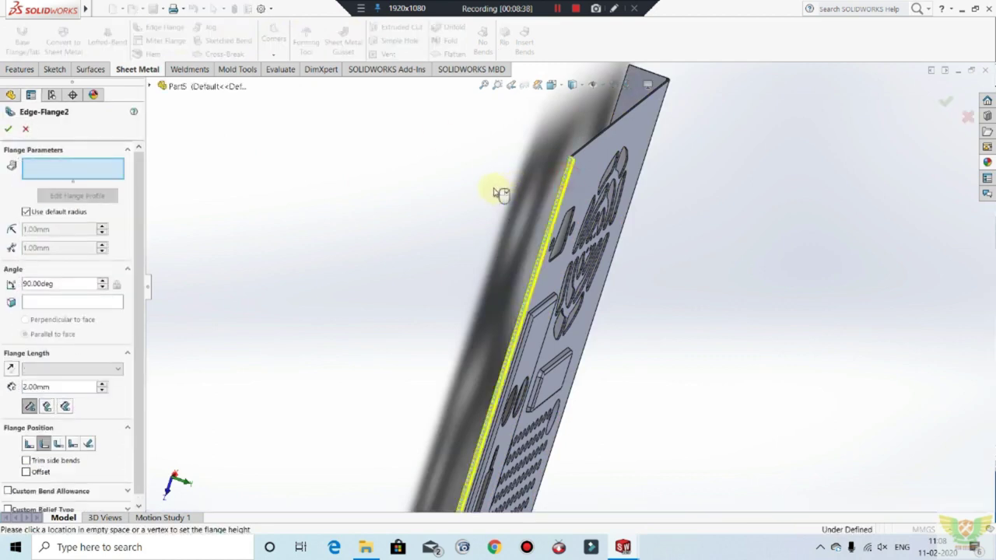
{"action": "left_click", "coordinate": [457, 149]}
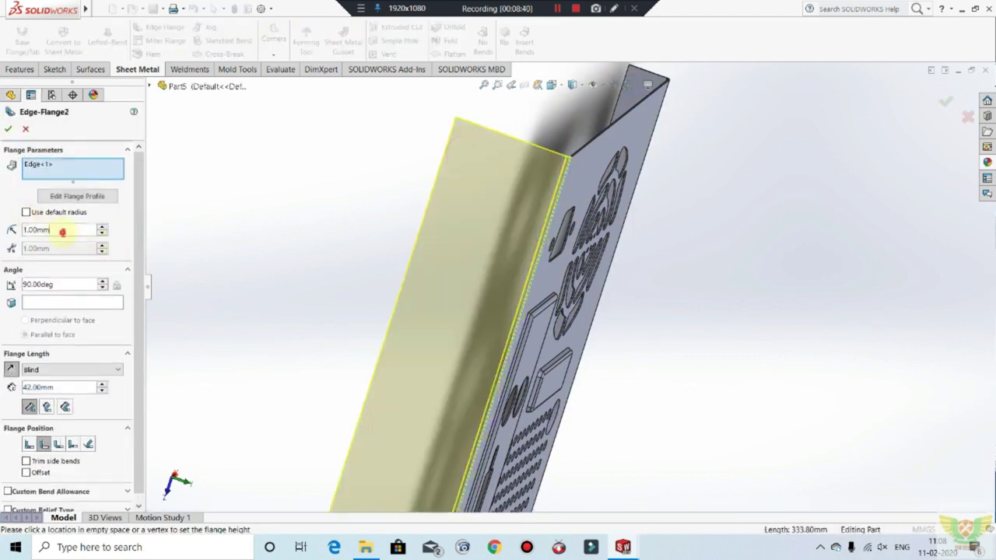
{"action": "type", "text": "0.7"}
{"action": "key", "text": "Return"}
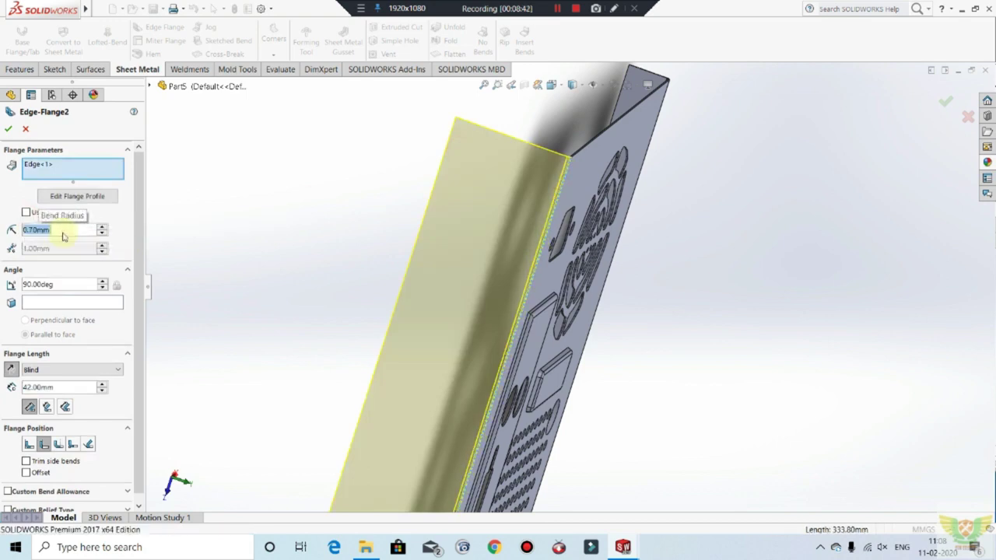
{"action": "type", "text": "5"}
{"action": "key", "text": "Return"}
{"action": "left_click", "coordinate": [8, 129]}
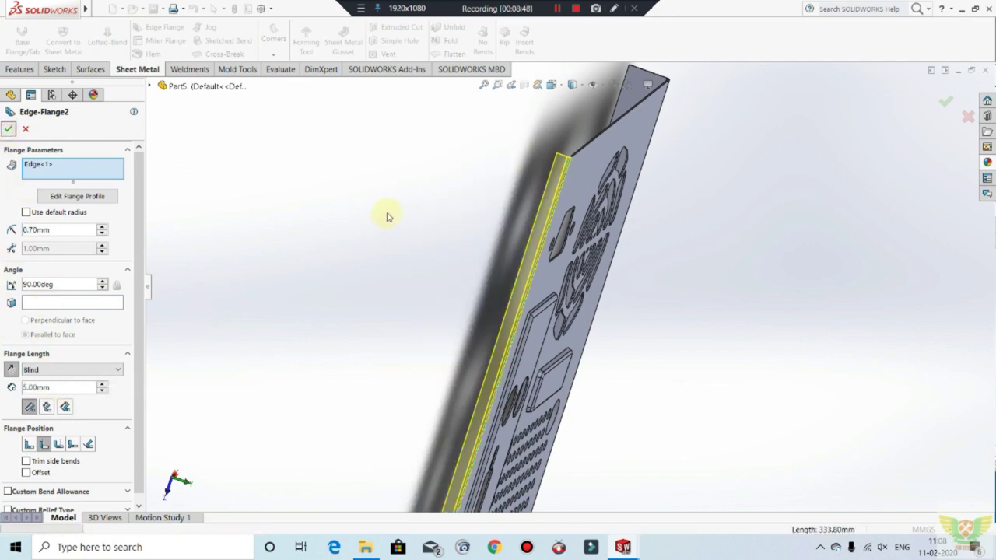
{"action": "middle_click_drag", "start_coordinate": [453, 260], "coordinate": [500, 216]}
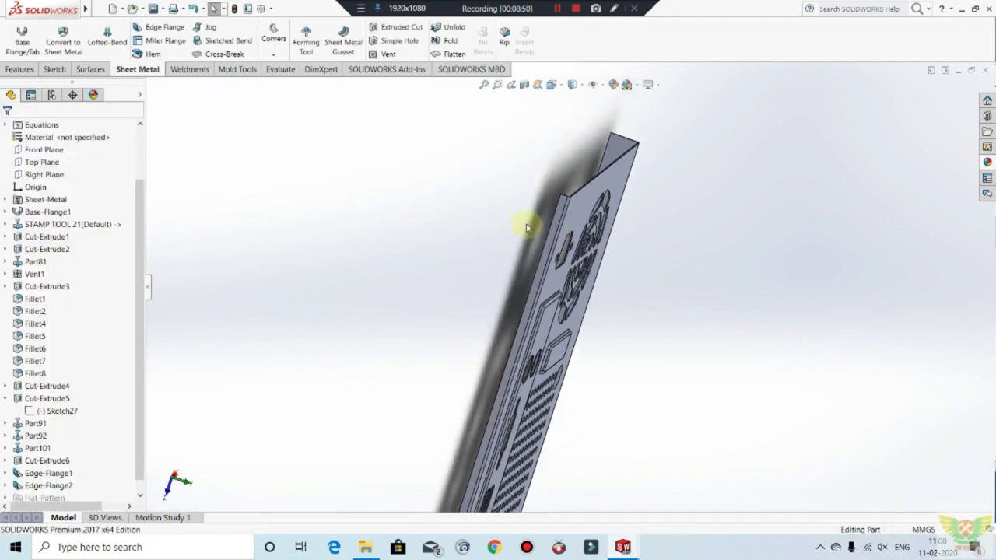
{"action": "scroll", "coordinate": [544, 233], "scroll_direction": "up", "scroll_amount": 3}
{"action": "mouse_move", "coordinate": [673, 414]}
{"action": "middle_mouse_down"}
{"action": "mouse_move", "coordinate": [709, 400]}
{"action": "mouse_move", "coordinate": [555, 464]}
{"action": "mouse_move", "coordinate": [563, 453]}
{"action": "middle_mouse_up"}
{"action": "scroll", "coordinate": [569, 451], "scroll_direction": "down", "scroll_amount": 2}
{"action": "scroll", "coordinate": [568, 464], "scroll_direction": "down", "scroll_amount": 3}
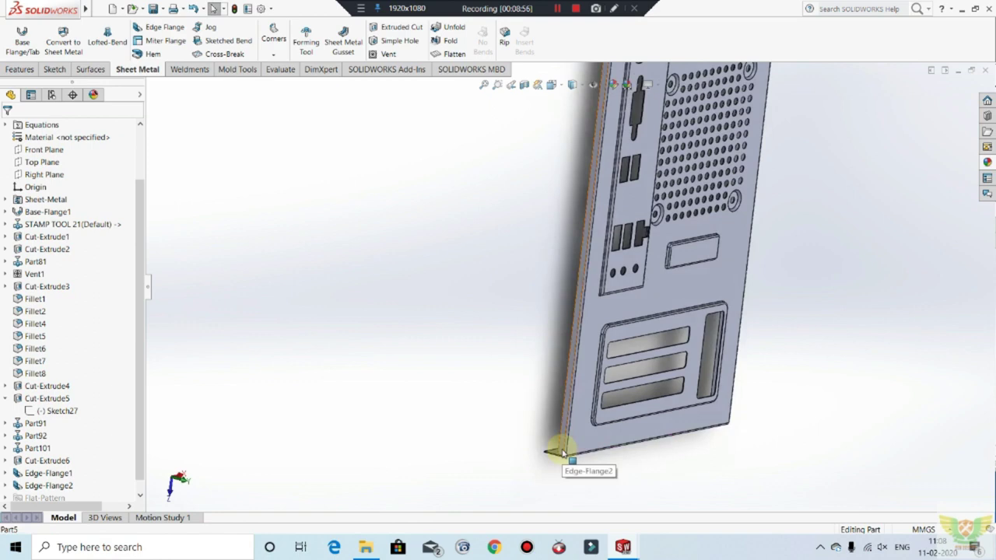
{"action": "mouse_move", "coordinate": [545, 427]}
{"action": "middle_mouse_down"}
{"action": "mouse_move", "coordinate": [651, 436]}
{"action": "mouse_move", "coordinate": [661, 482]}
{"action": "middle_mouse_up"}
{"action": "scroll", "coordinate": [356, 384], "scroll_direction": "down", "scroll_amount": 2}
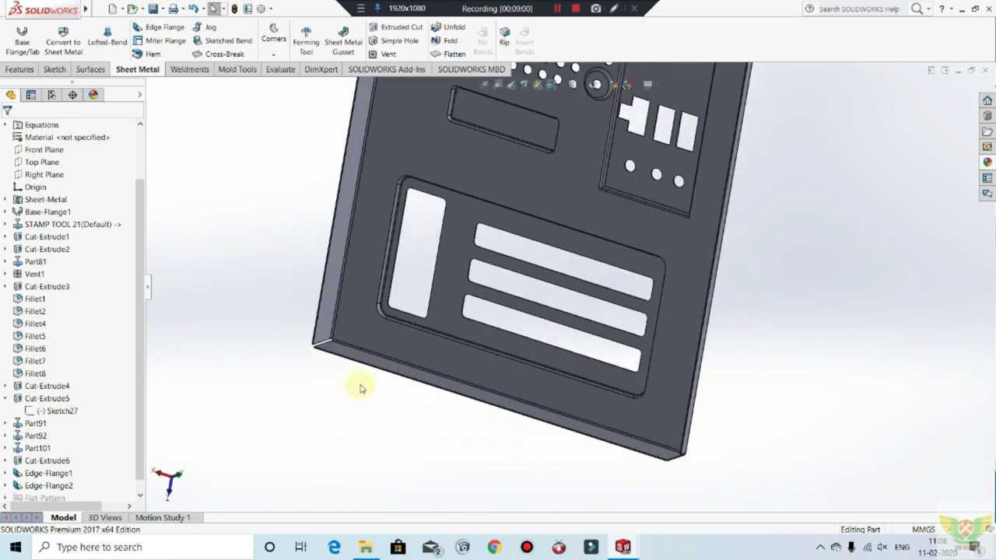
{"action": "scroll", "coordinate": [367, 327], "scroll_direction": "down", "scroll_amount": 2}
{"action": "left_click", "coordinate": [368, 330]}
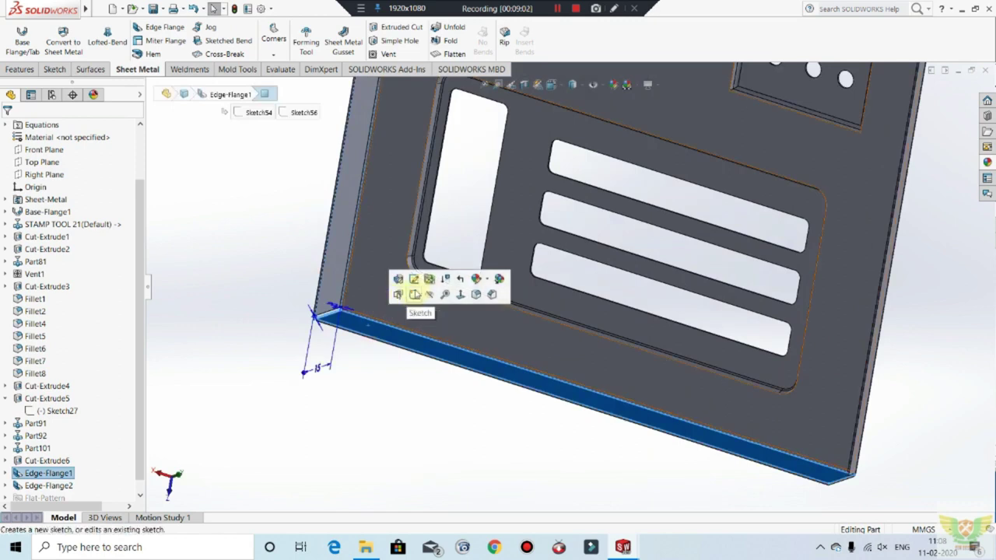
{"action": "left_click", "coordinate": [411, 294]}
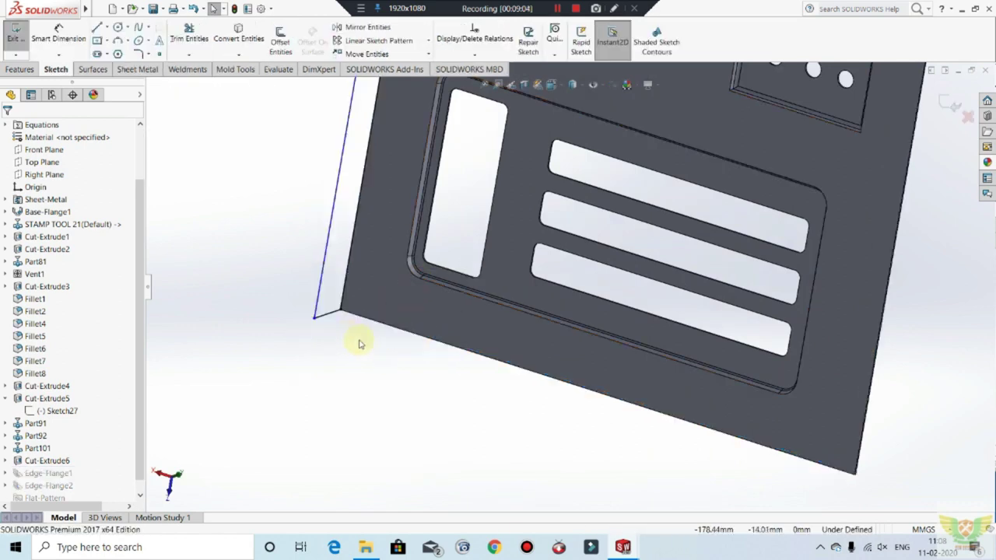
{"action": "left_click", "coordinate": [11, 42]}
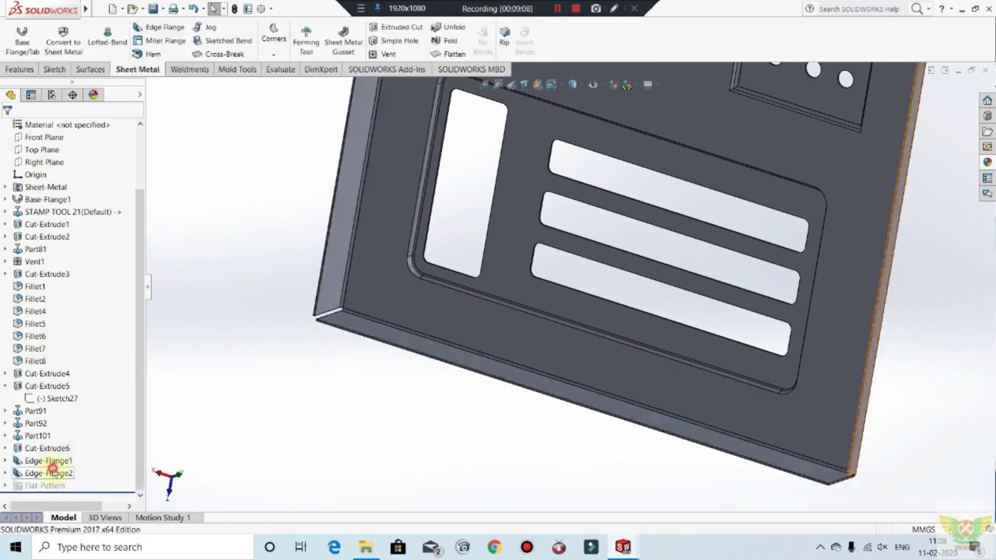
{"action": "left_click", "coordinate": [47, 461]}
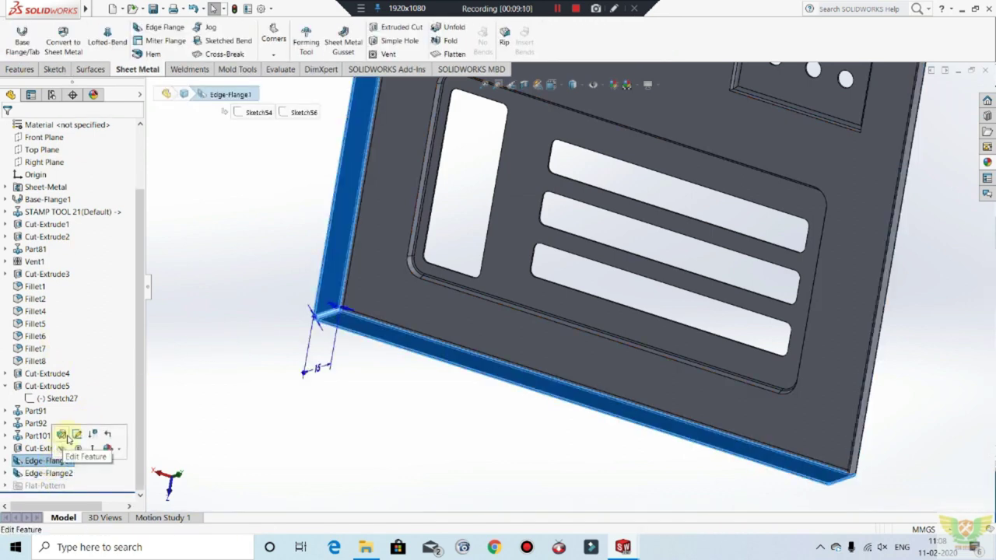
Reopen Edge-Flange1, select its second edge, and edit that edge's flange profile.
{"action": "left_click", "coordinate": [66, 434]}
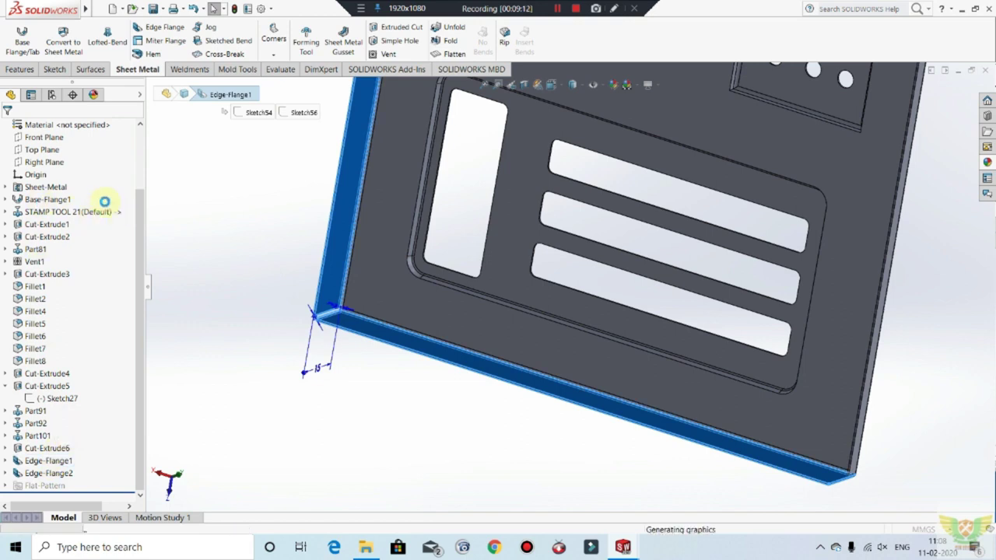
{"action": "left_click", "coordinate": [35, 164]}
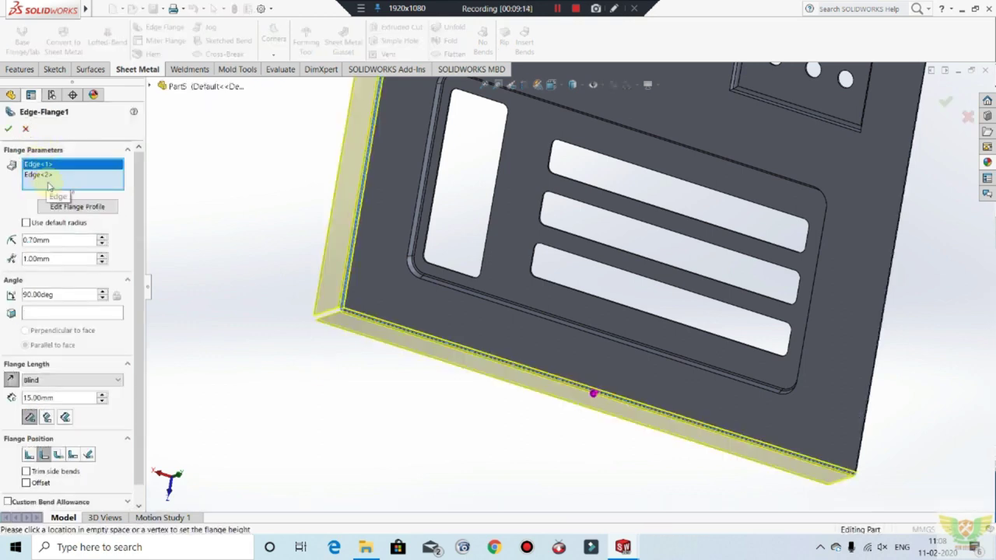
{"action": "left_click", "coordinate": [43, 177]}
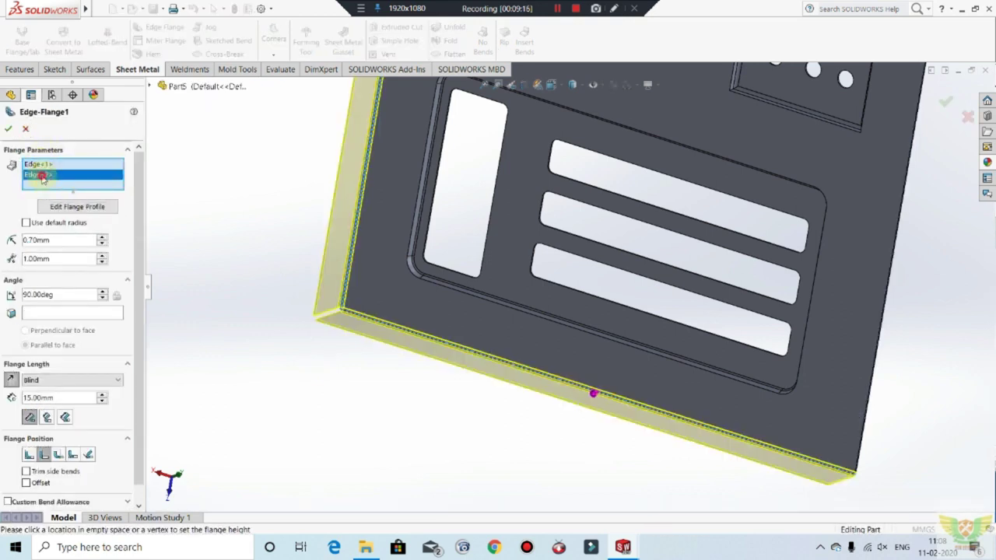
{"action": "left_click", "coordinate": [74, 208]}
Select and adjust the flange profile's lines in the profile sketch.
{"action": "left_click", "coordinate": [336, 315]}
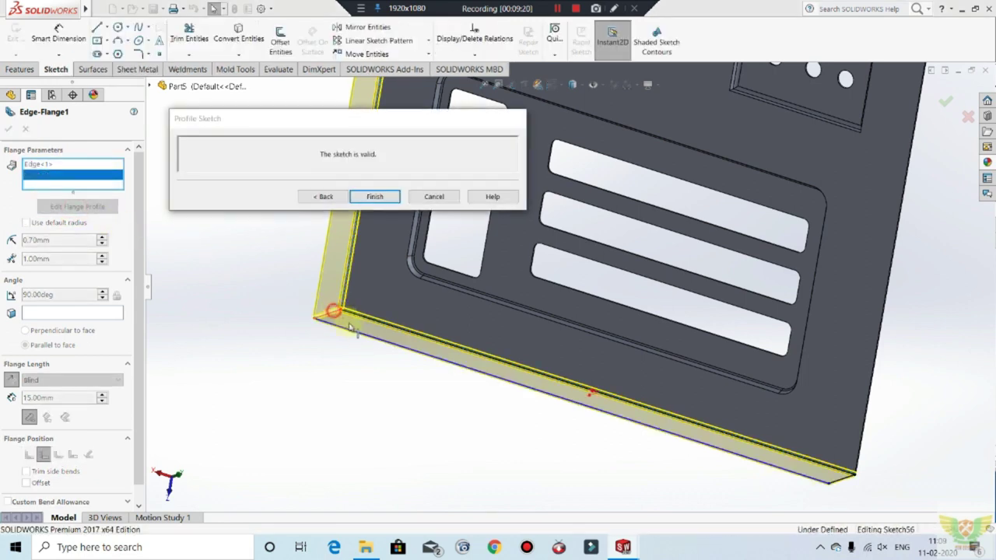
{"action": "left_click_drag", "start_coordinate": [355, 334], "coordinate": [361, 325]}
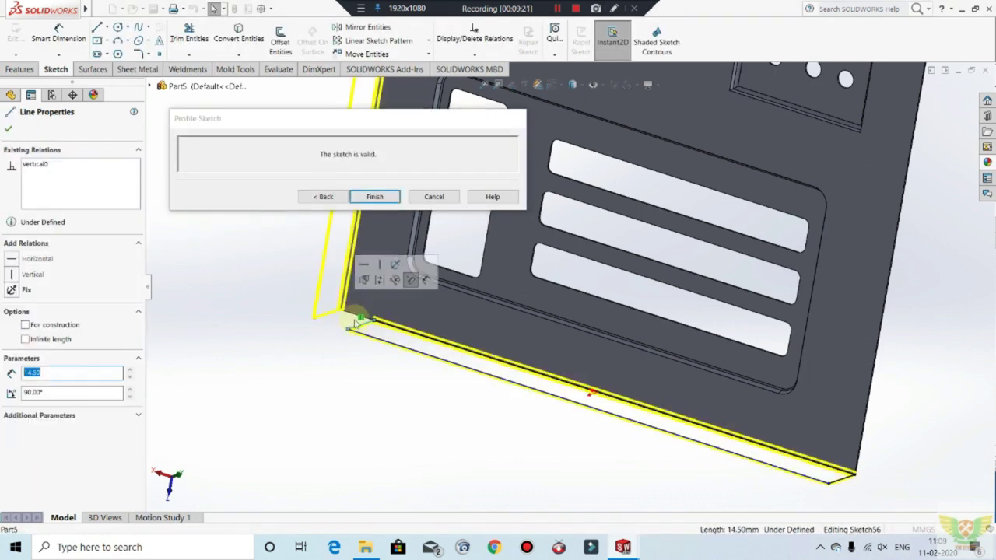
{"action": "left_click", "coordinate": [831, 477]}
{"action": "left_click", "coordinate": [831, 476]}
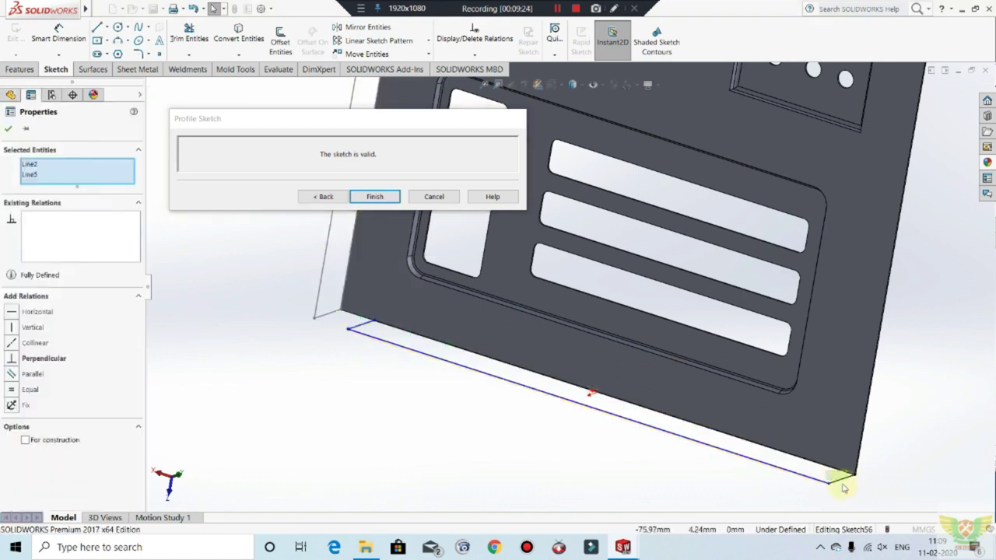
{"action": "left_click", "coordinate": [821, 476]}
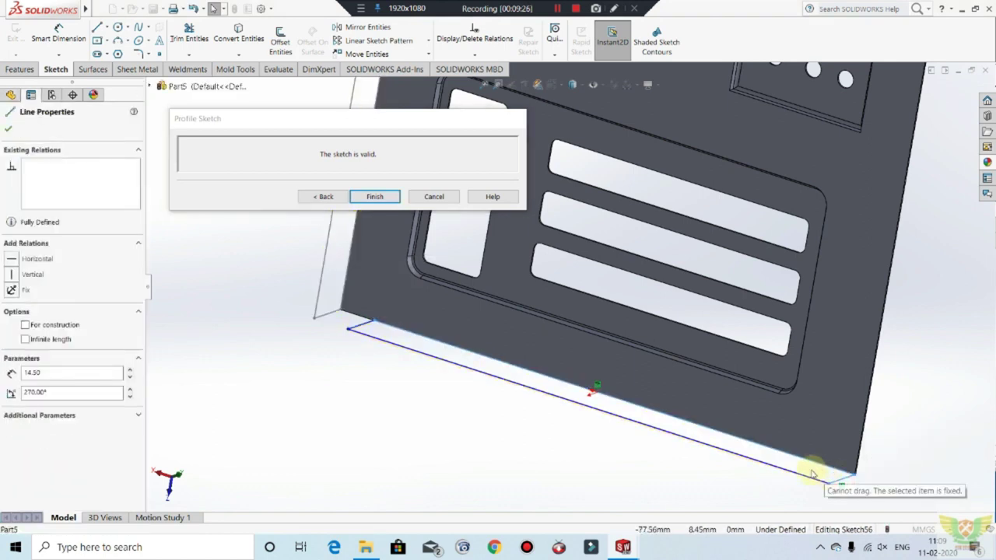
{"action": "left_click", "coordinate": [836, 477]}
{"action": "left_click", "coordinate": [821, 476]}
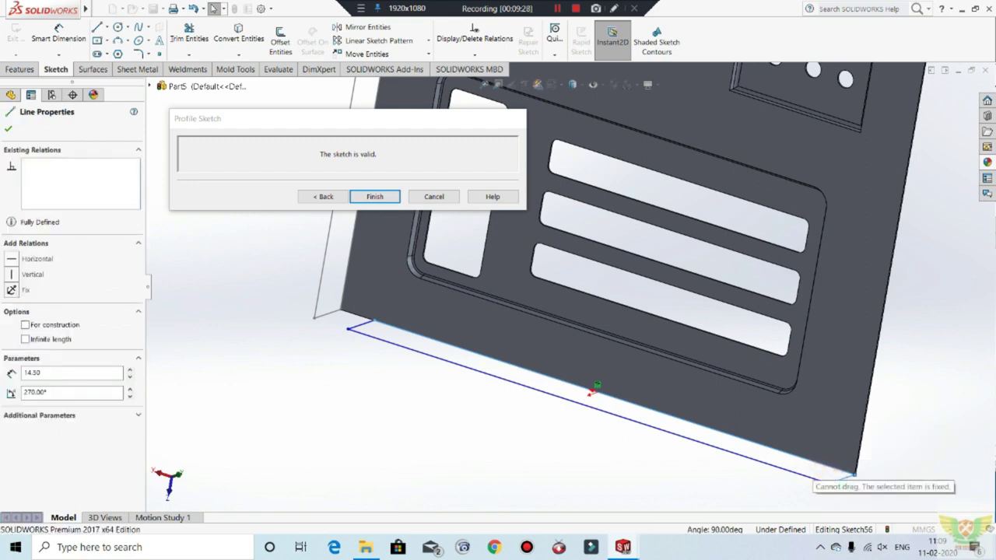
{"action": "left_click", "coordinate": [547, 380], "text": "ctrl"}
{"action": "scroll", "coordinate": [656, 436], "scroll_direction": "down", "scroll_amount": 2}
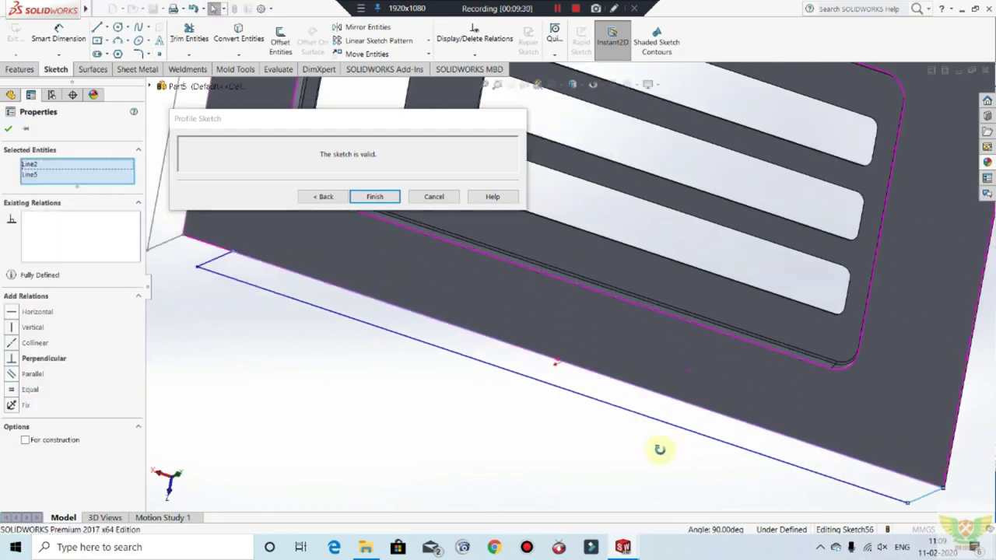
{"action": "scroll", "coordinate": [703, 415], "scroll_direction": "up", "scroll_amount": 3}
{"action": "scroll", "coordinate": [707, 407], "scroll_direction": "down", "scroll_amount": 2}
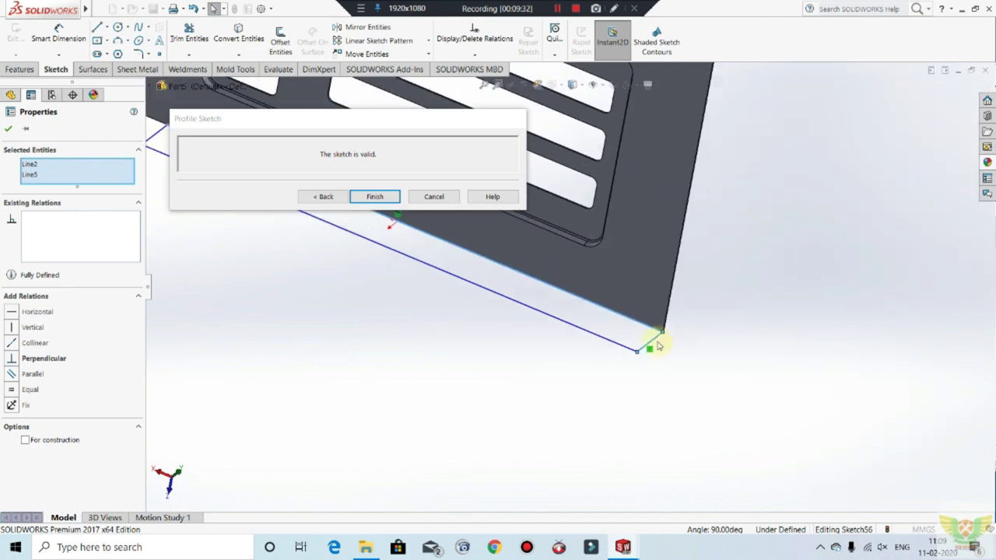
{"action": "left_click", "coordinate": [650, 342]}
{"action": "left_click", "coordinate": [650, 342], "text": "ctrl"}
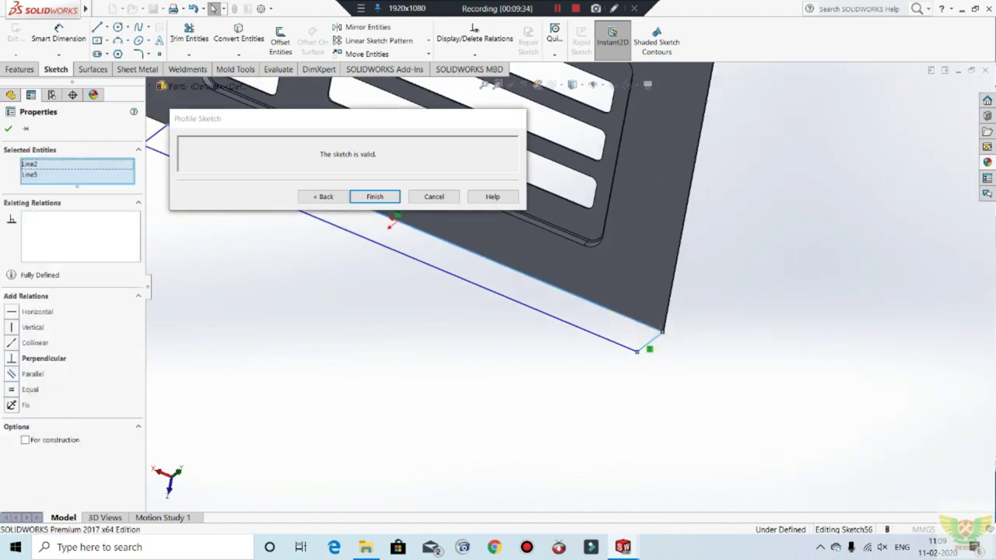
Abandon the angle dimension and orbit the plate to expose the profile line's end.
{"action": "left_click", "coordinate": [61, 39]}
{"action": "scroll", "coordinate": [776, 498], "scroll_direction": "up", "scroll_amount": 1}
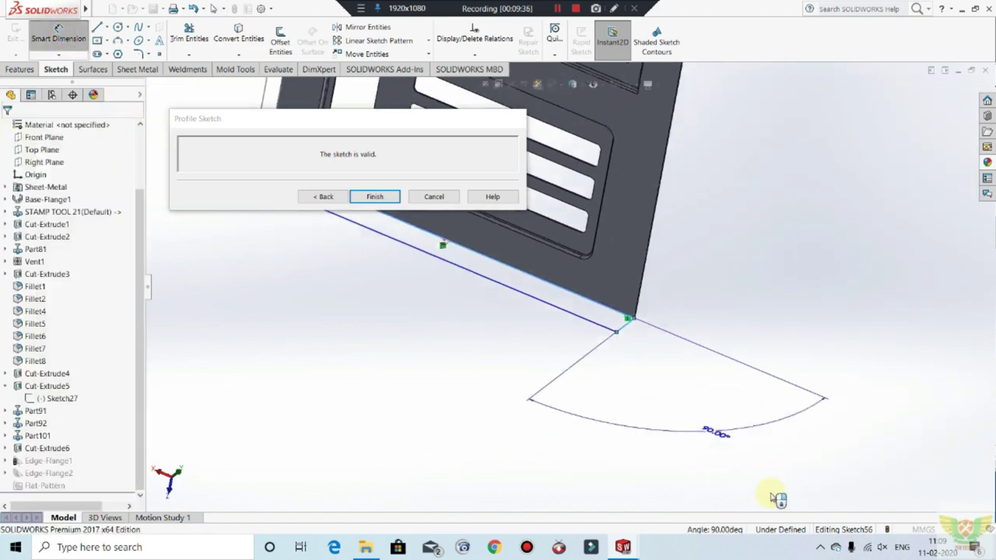
{"action": "scroll", "coordinate": [607, 400], "scroll_direction": "up", "scroll_amount": 1}
{"action": "key", "text": "Escape"}
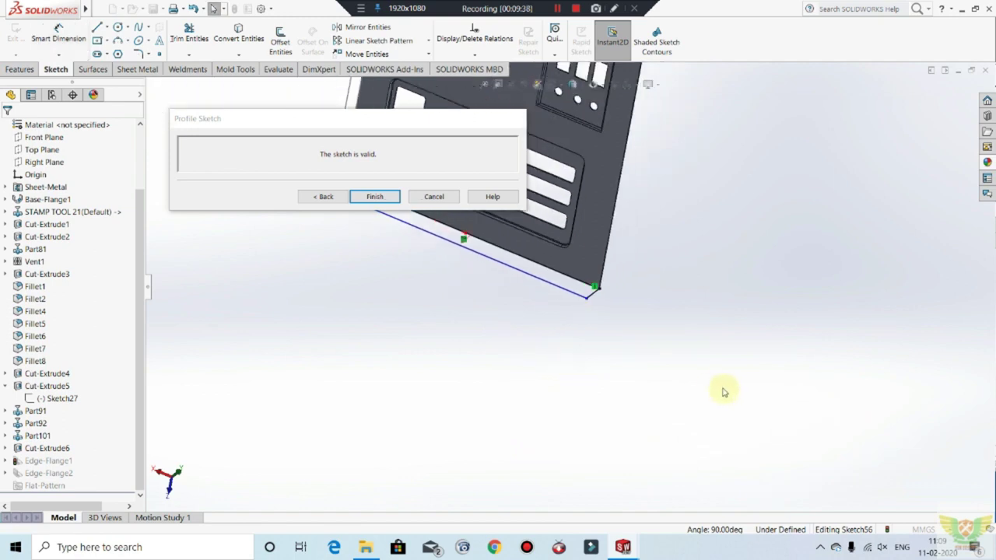
{"action": "middle_click_drag", "start_coordinate": [723, 393], "coordinate": [500, 344]}
{"action": "scroll", "coordinate": [492, 183], "scroll_direction": "up", "scroll_amount": 2}
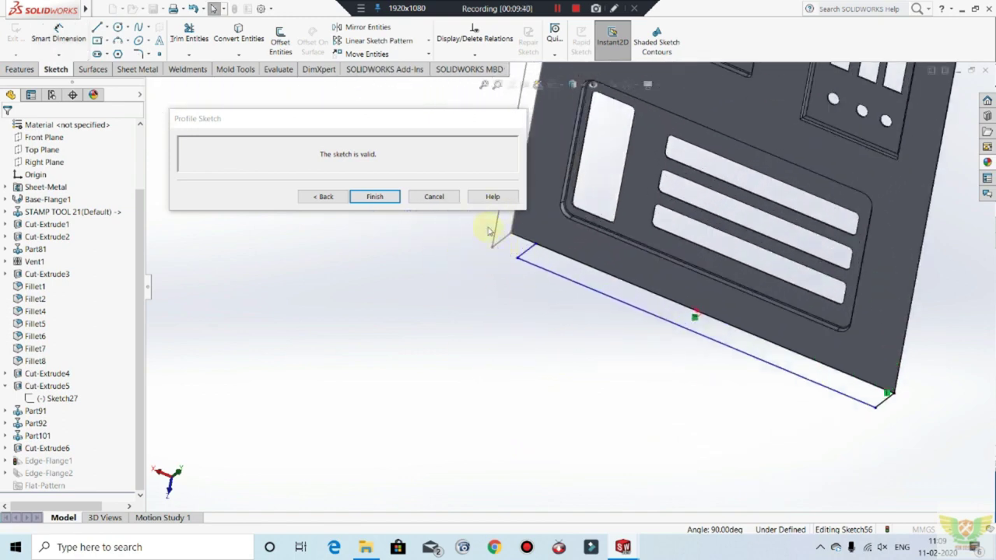
{"action": "left_click", "coordinate": [58, 35]}
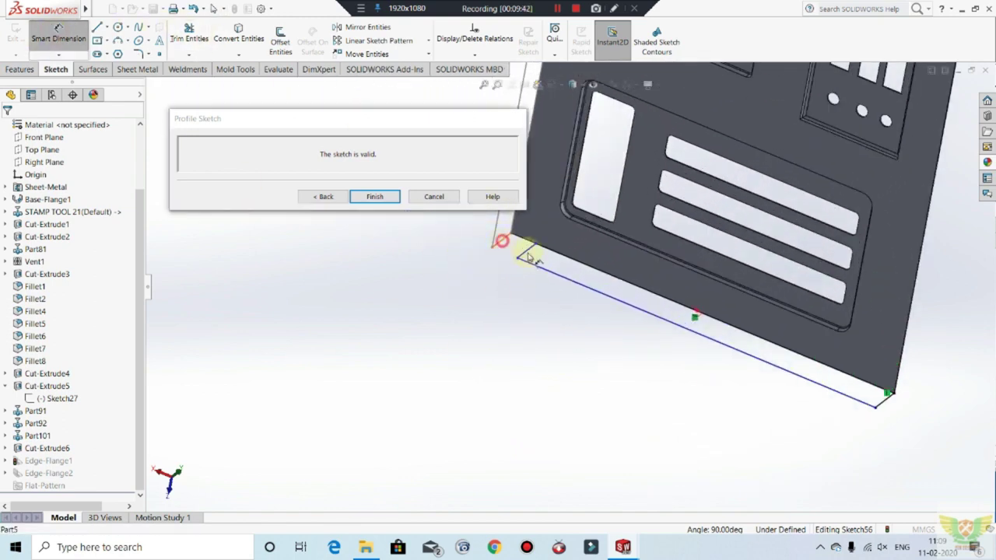
Place an offset dimension between the profile line's left end and the plate edge.
{"action": "left_click", "coordinate": [492, 278]}
{"action": "left_click", "coordinate": [493, 269]}
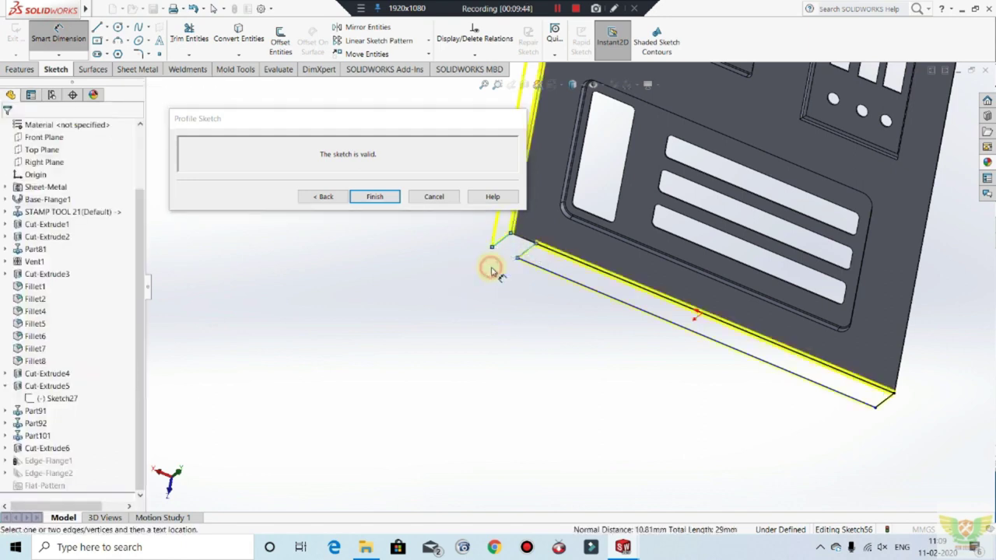
{"action": "left_click", "coordinate": [493, 267]}
{"action": "key", "text": "Return"}
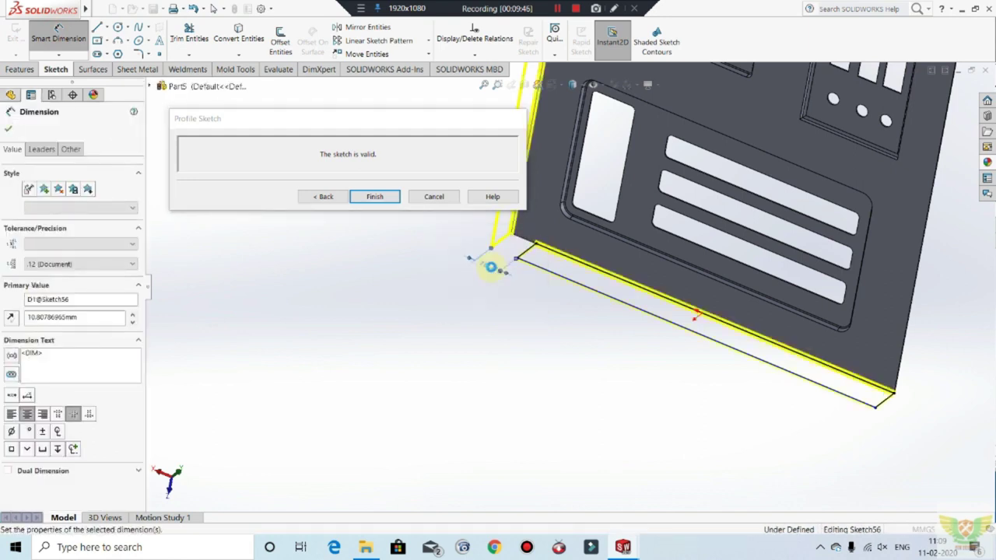
{"action": "type", "text": "5"}
{"action": "left_click", "coordinate": [490, 270]}
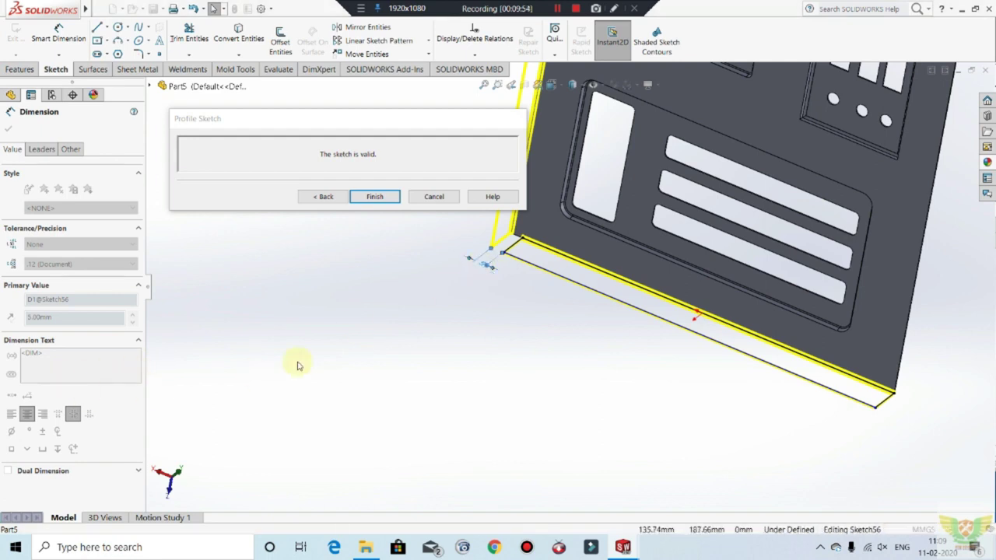
Change the left-end offset dimension from 5 mm to 10 mm.
{"action": "left_click", "coordinate": [500, 289]}
{"action": "left_click", "coordinate": [485, 266]}
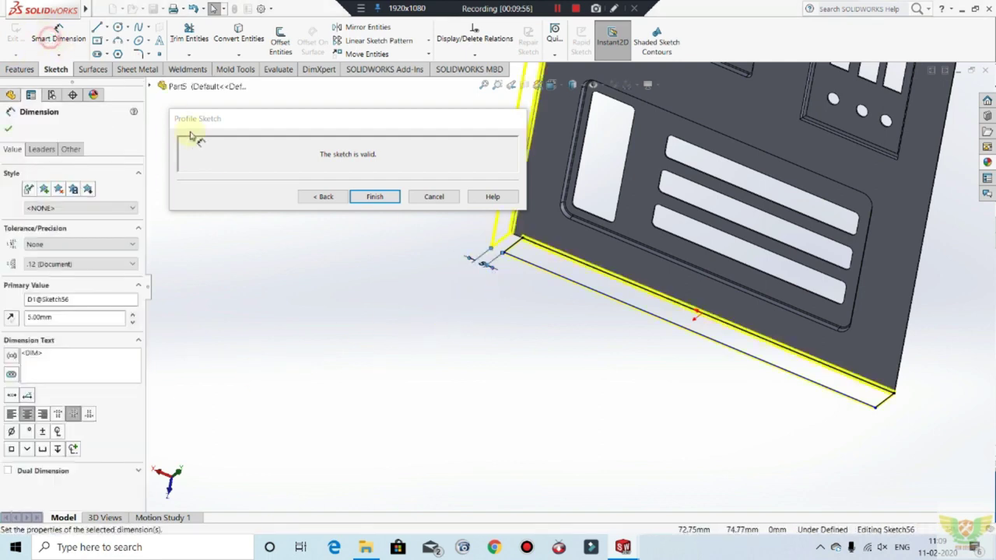
{"action": "key", "text": "Escape"}
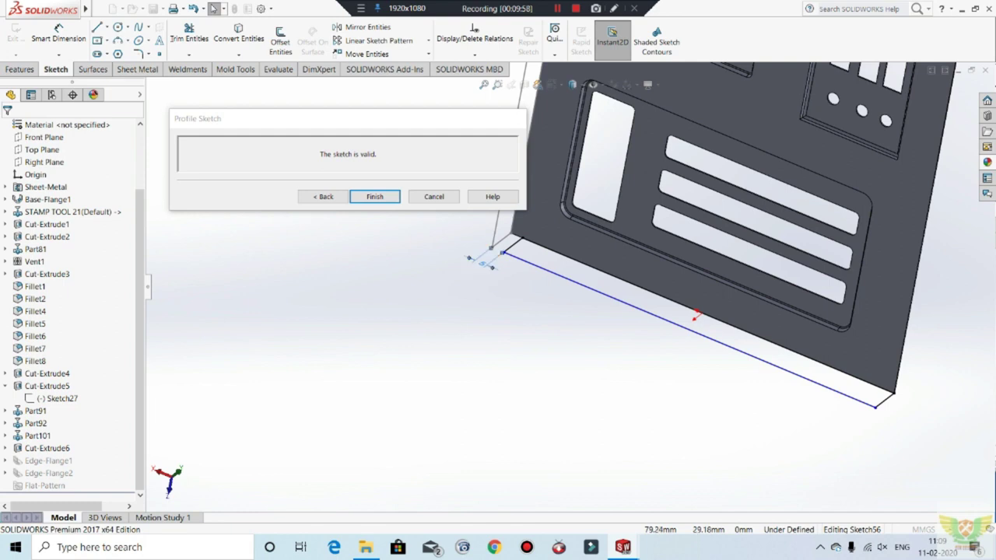
{"action": "left_click", "coordinate": [485, 266]}
{"action": "left_click", "coordinate": [424, 248]}
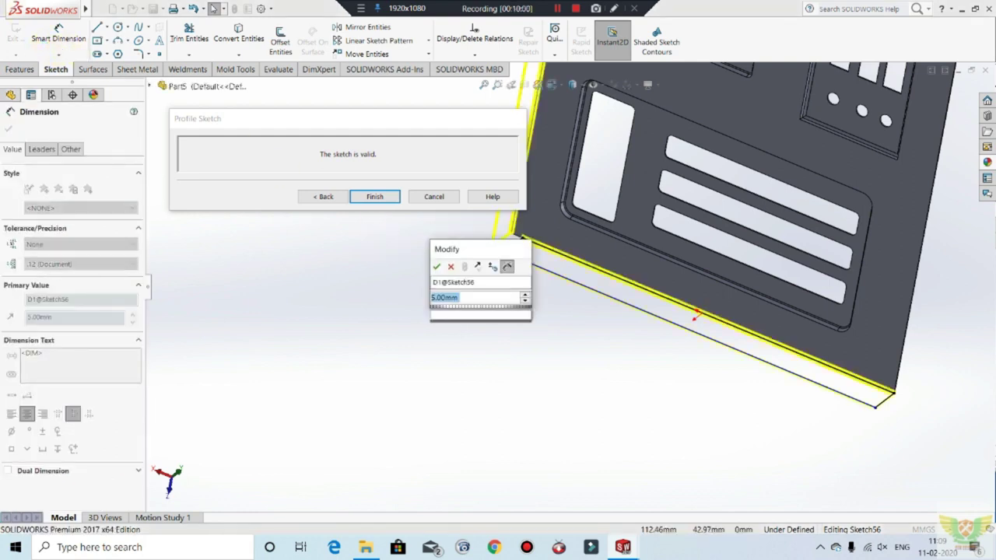
{"action": "type", "text": "10"}
{"action": "key", "text": "Return"}
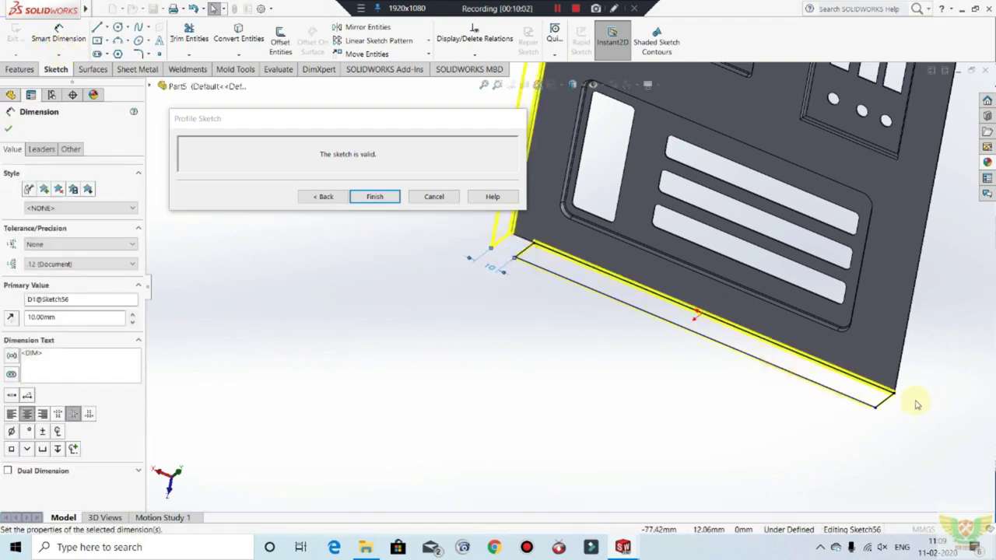
{"action": "left_click", "coordinate": [916, 403]}
{"action": "left_click", "coordinate": [54, 31]}
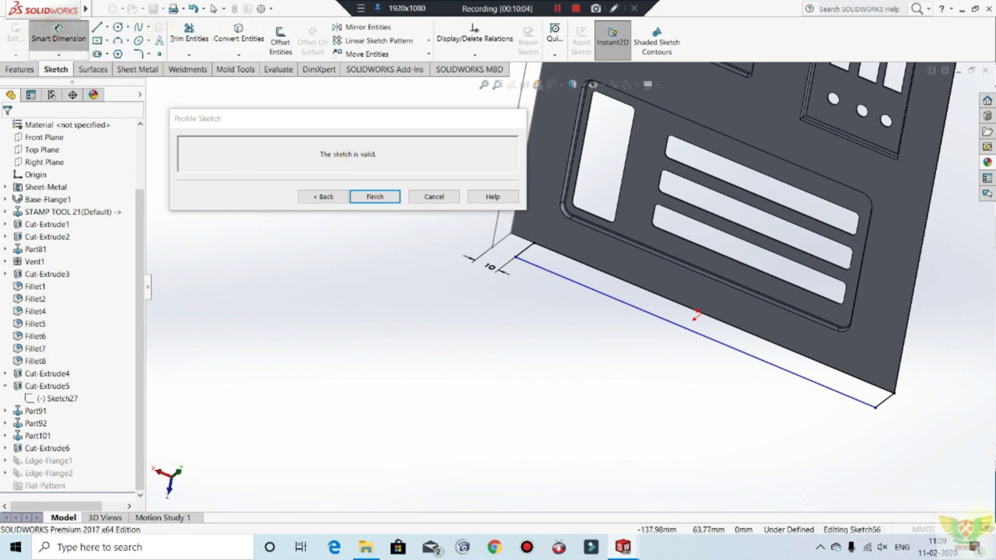
{"action": "left_click", "coordinate": [891, 400]}
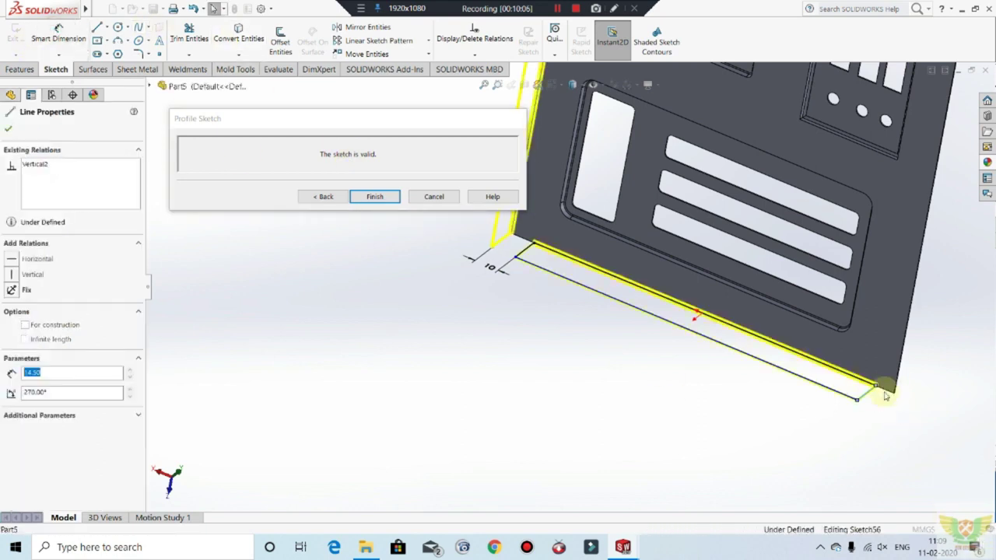
Dimension the short end line at its existing 14.50 length.
{"action": "left_click", "coordinate": [69, 27]}
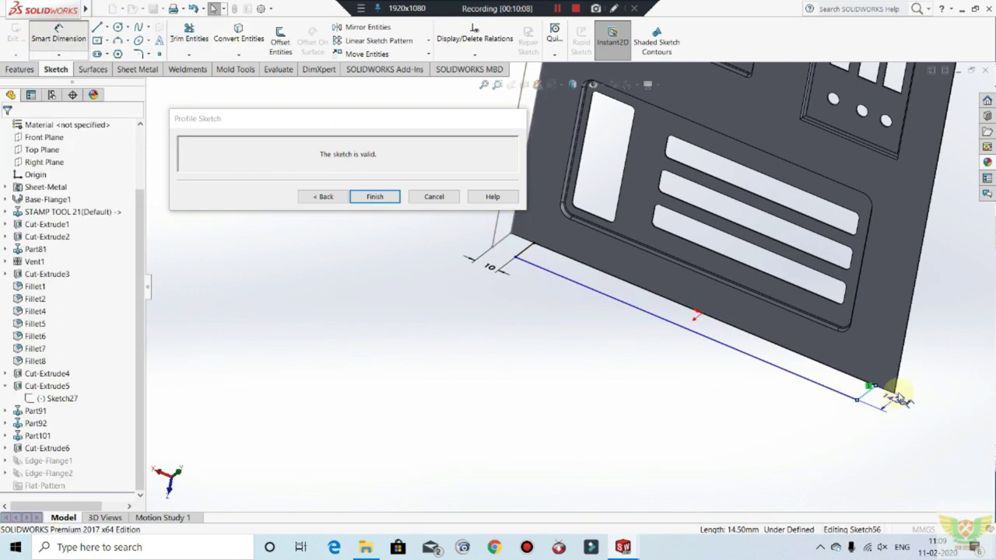
{"action": "left_click", "coordinate": [896, 397]}
{"action": "left_click", "coordinate": [894, 391]}
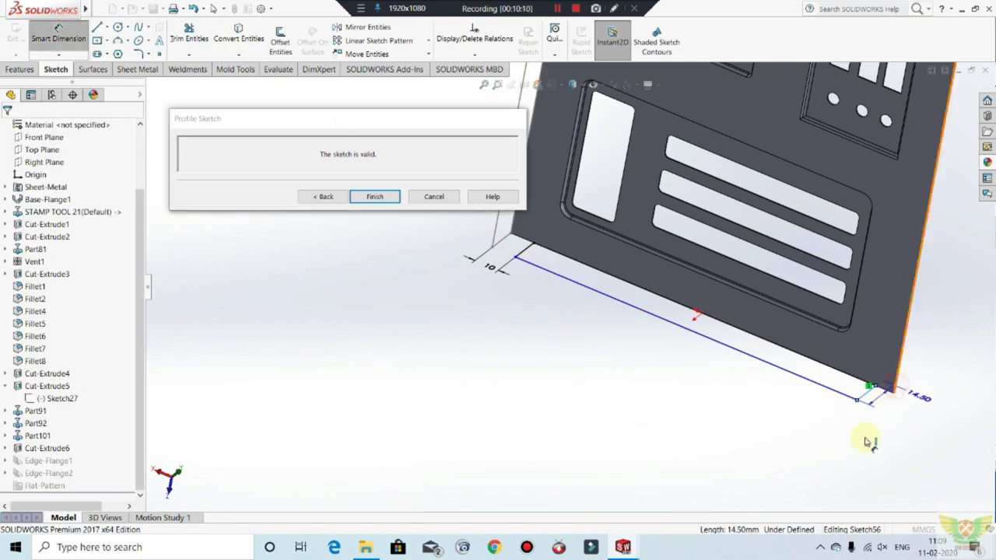
{"action": "left_click", "coordinate": [851, 436]}
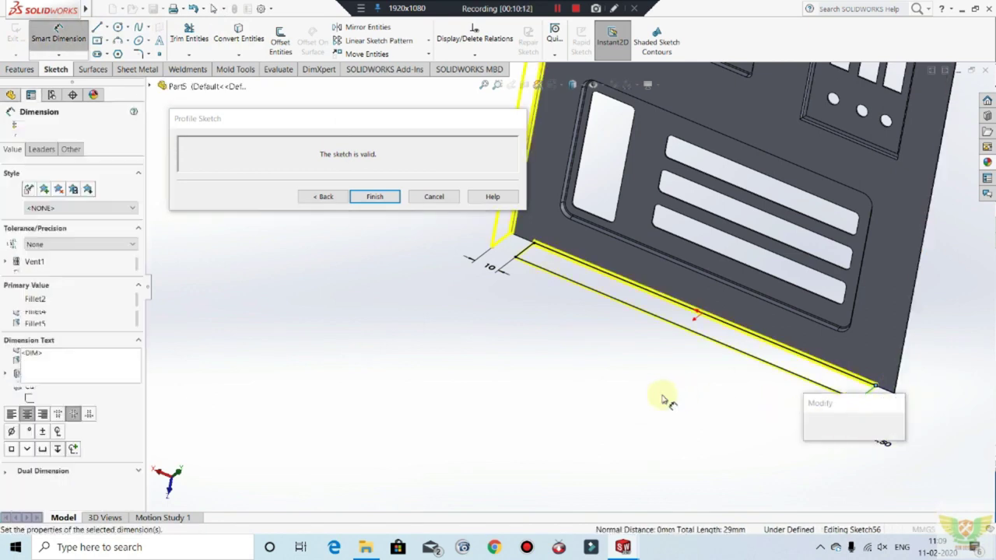
{"action": "key", "text": "Return"}
{"action": "key", "text": "Escape"}
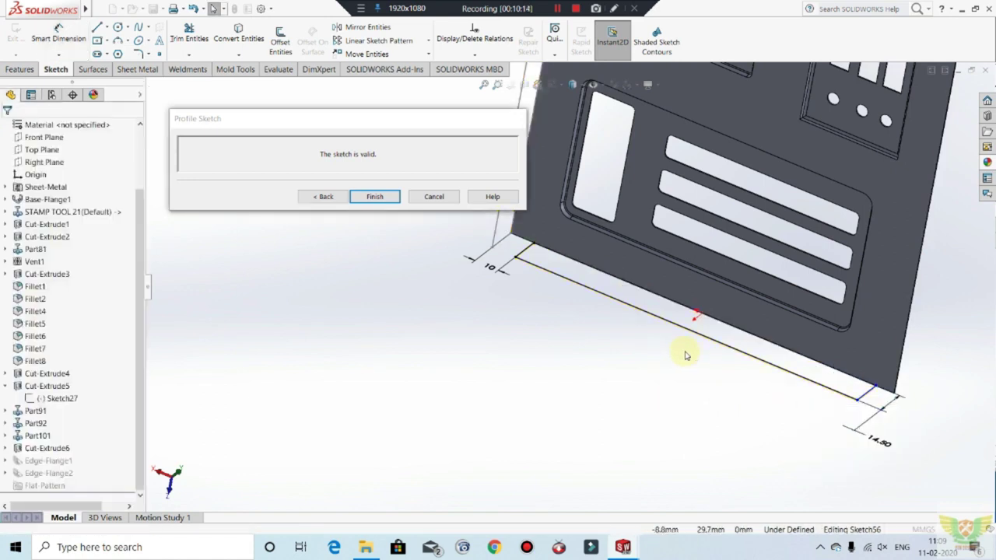
Set the right-end offset to 10 mm and finish the profile to rebuild Edge-Flange1.
{"action": "left_click", "coordinate": [48, 35]}
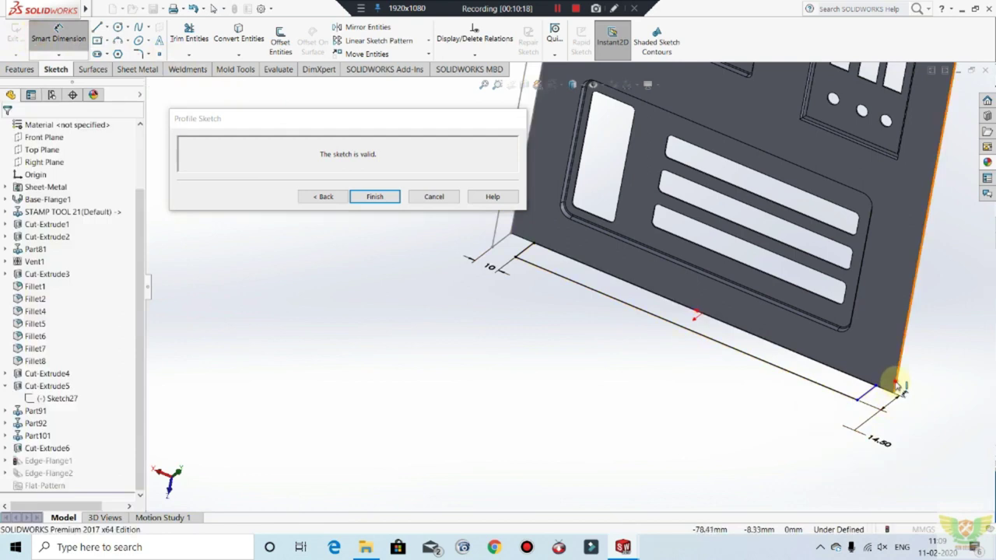
{"action": "left_click", "coordinate": [870, 397]}
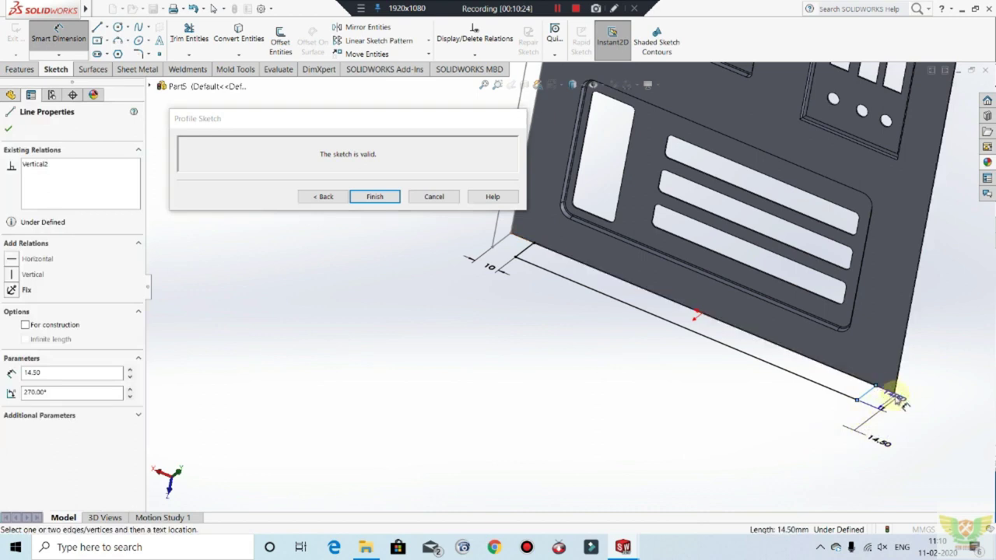
{"action": "left_click", "coordinate": [875, 420]}
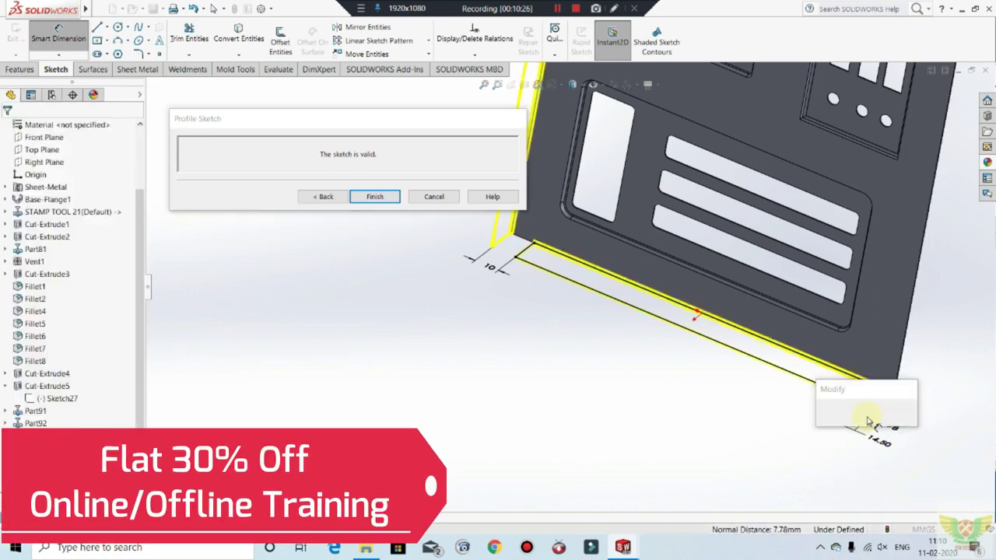
{"action": "type", "text": "10"}
{"action": "key", "text": "Return"}
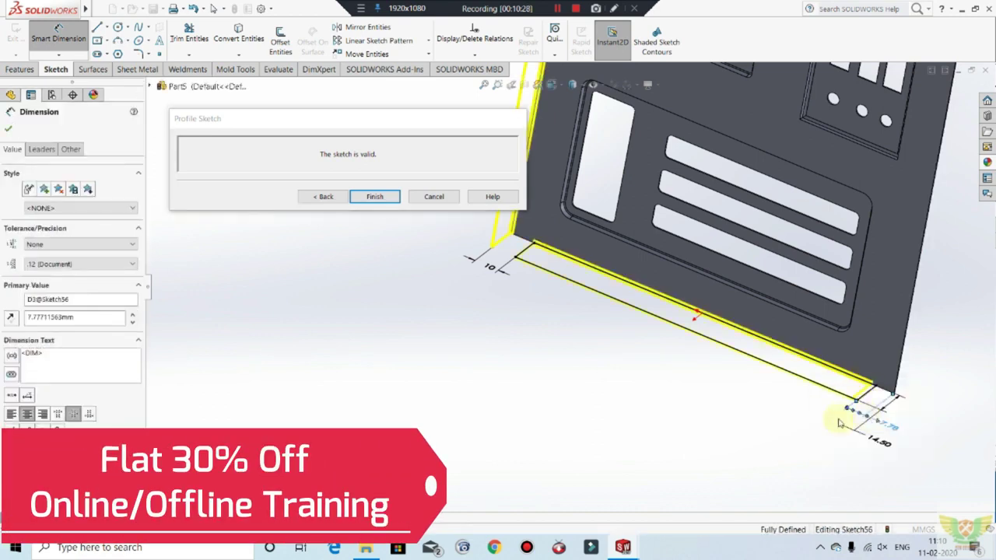
{"action": "left_click", "coordinate": [377, 197]}
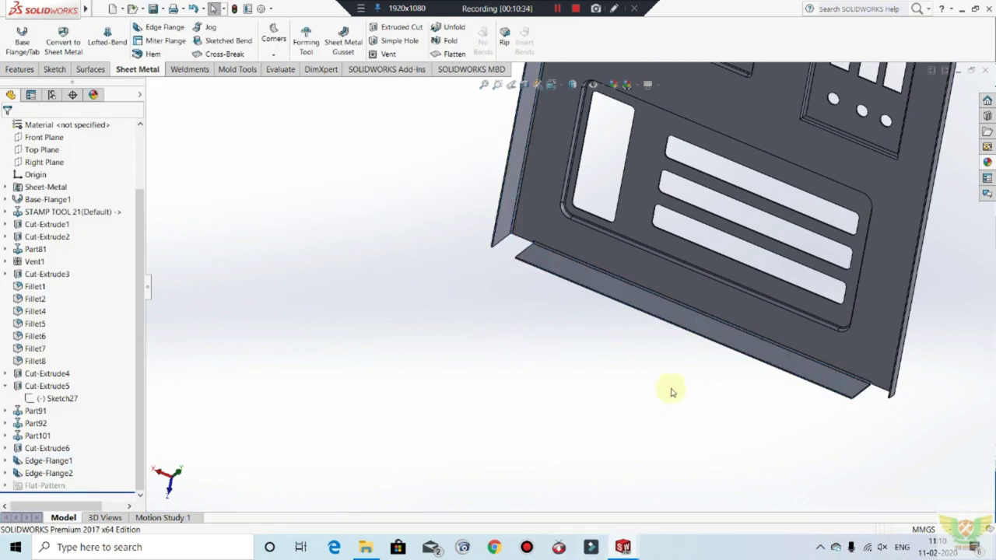
{"action": "scroll", "coordinate": [674, 389], "scroll_direction": "up", "scroll_amount": 5}
{"action": "middle_click_drag", "start_coordinate": [711, 221], "coordinate": [664, 164]}
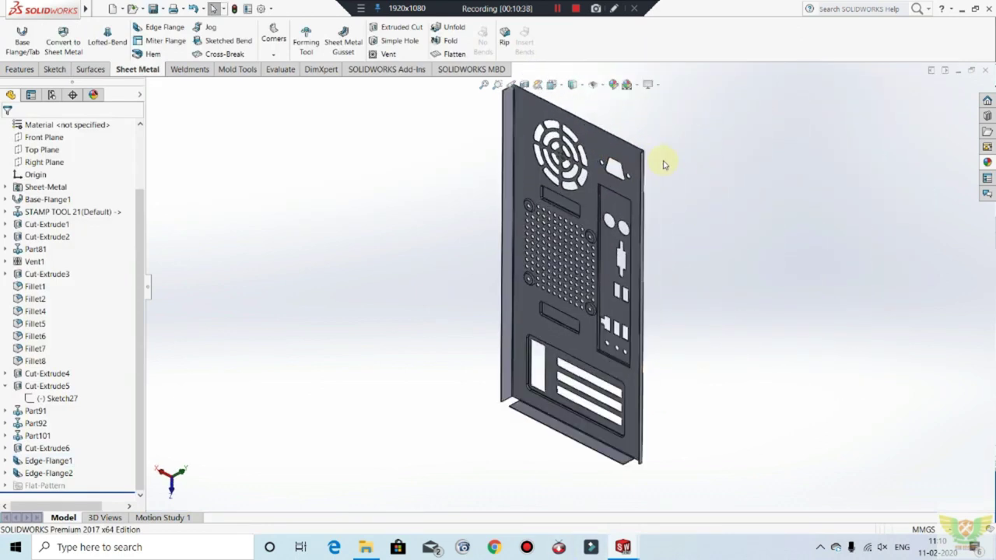
Save the part as 'back plate' in the Desktop CPU folder.
{"action": "key", "text": "ctrl+s"}
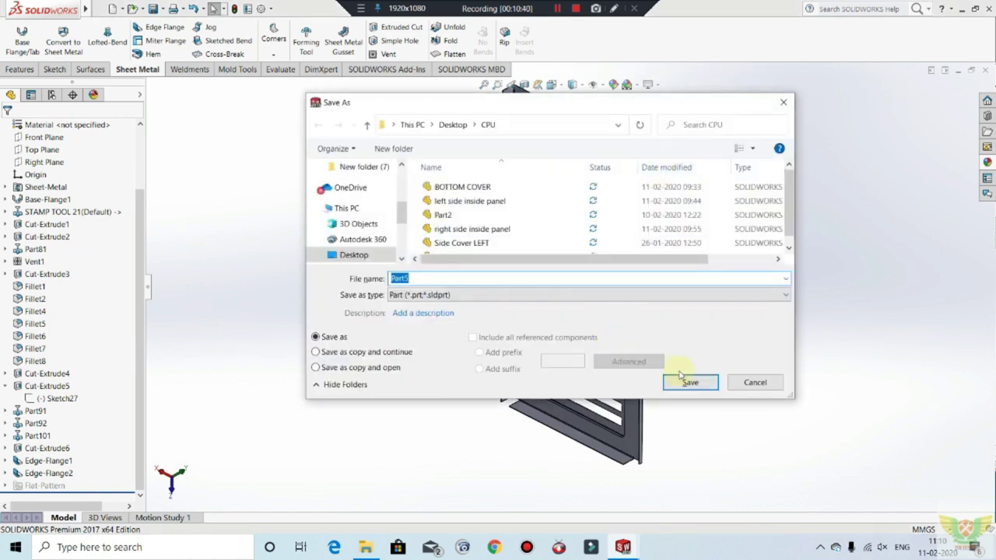
{"action": "type", "text": "back plate"}
{"action": "left_click", "coordinate": [679, 383]}
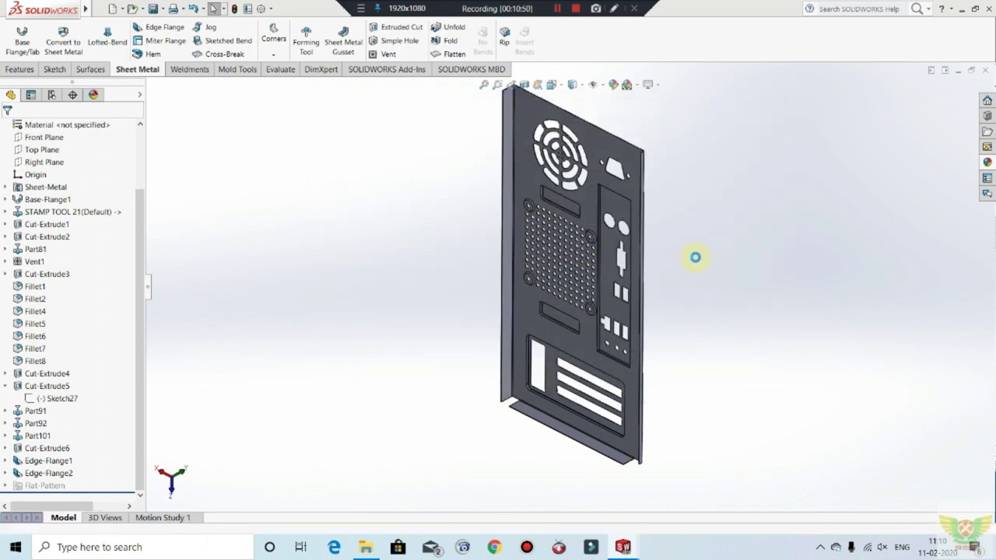
{"action": "mouse_move", "coordinate": [695, 260]}
{"action": "middle_mouse_down"}
{"action": "mouse_move", "coordinate": [726, 305]}
{"action": "mouse_move", "coordinate": [625, 291]}
{"action": "mouse_move", "coordinate": [545, 350]}
{"action": "mouse_move", "coordinate": [589, 433]}
{"action": "mouse_move", "coordinate": [697, 407]}
{"action": "middle_mouse_up"}
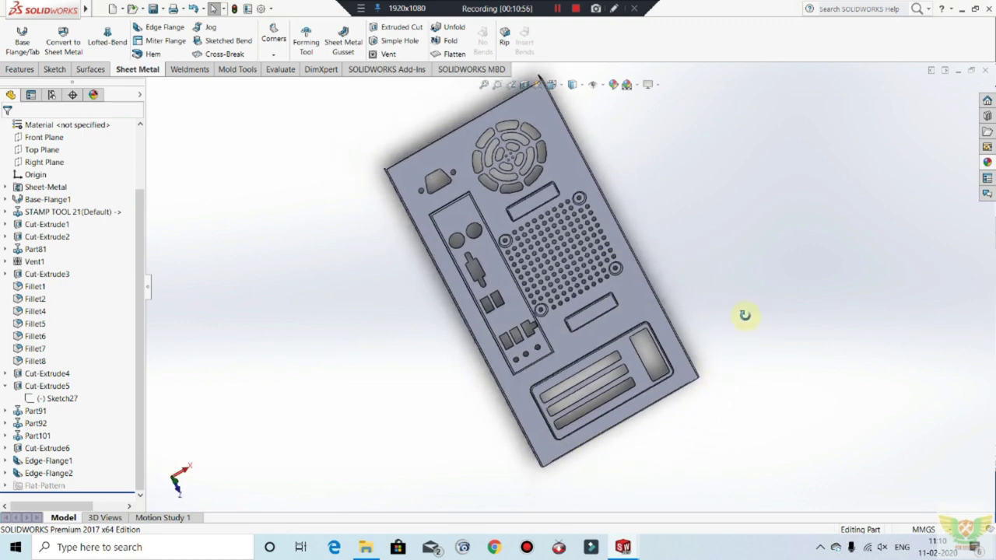
{"action": "middle_click_drag", "start_coordinate": [715, 302], "coordinate": [702, 291]}
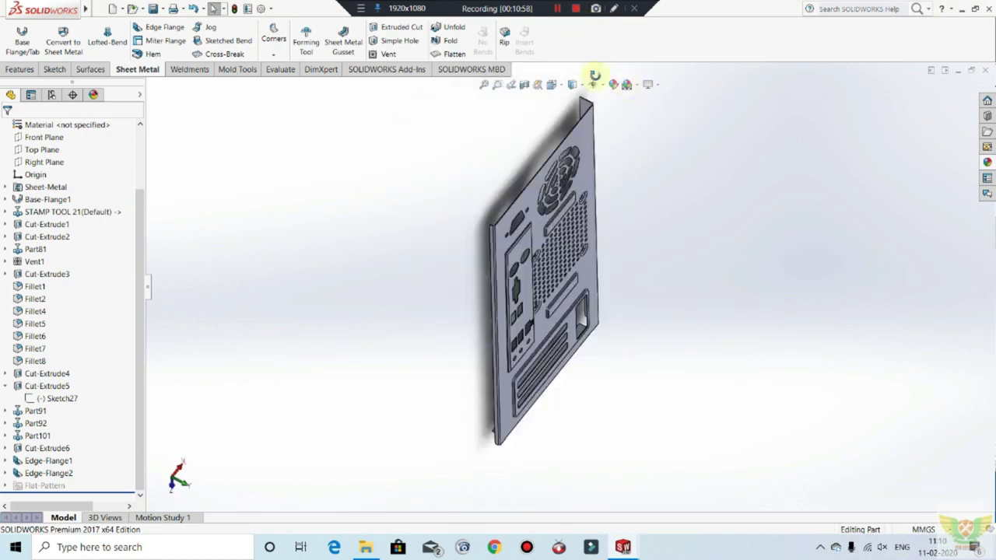
{"action": "middle_click_drag", "start_coordinate": [618, 94], "coordinate": [579, 22]}
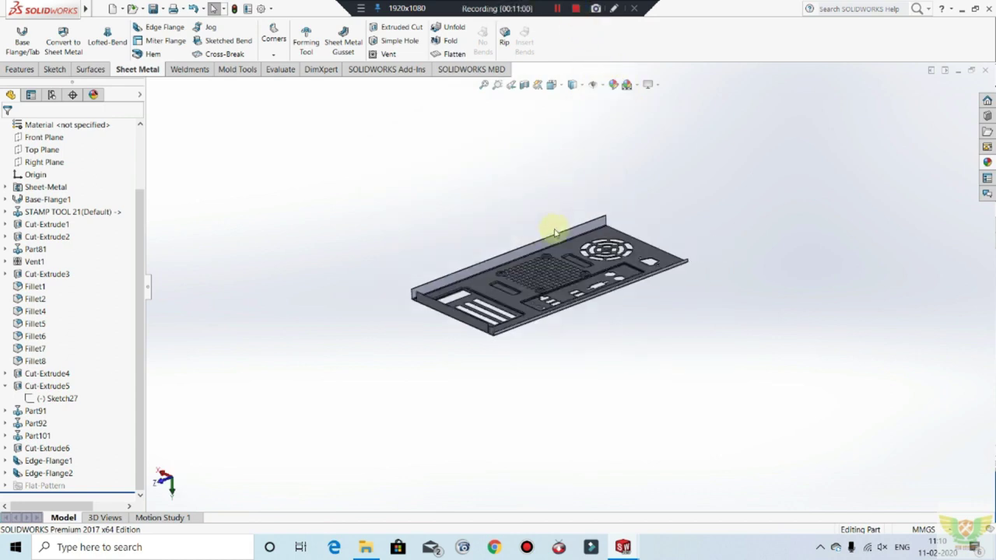
{"action": "mouse_move", "coordinate": [584, 215]}
{"action": "middle_mouse_down"}
{"action": "mouse_move", "coordinate": [555, 174]}
{"action": "mouse_move", "coordinate": [628, 263]}
{"action": "mouse_move", "coordinate": [589, 335]}
{"action": "mouse_move", "coordinate": [618, 383]}
{"action": "middle_mouse_up"}
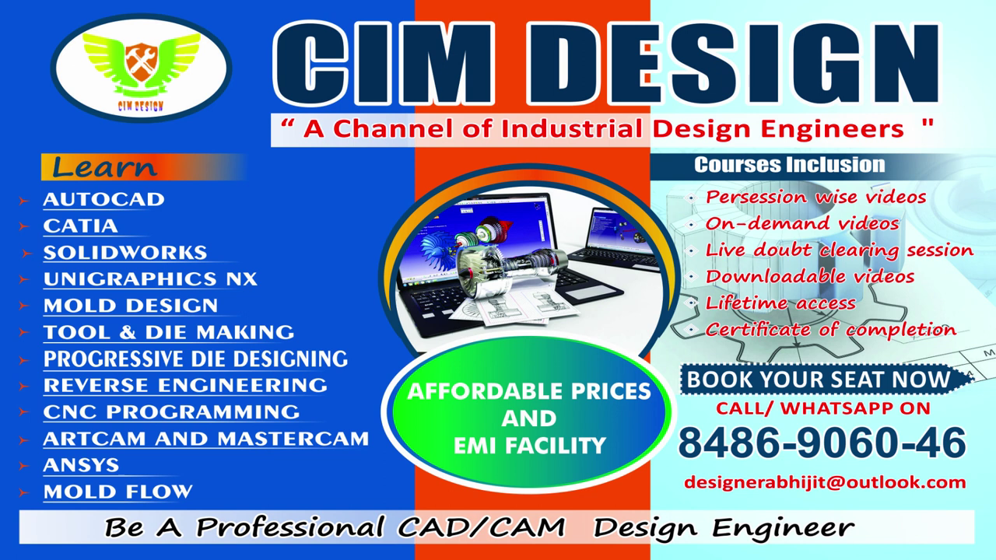